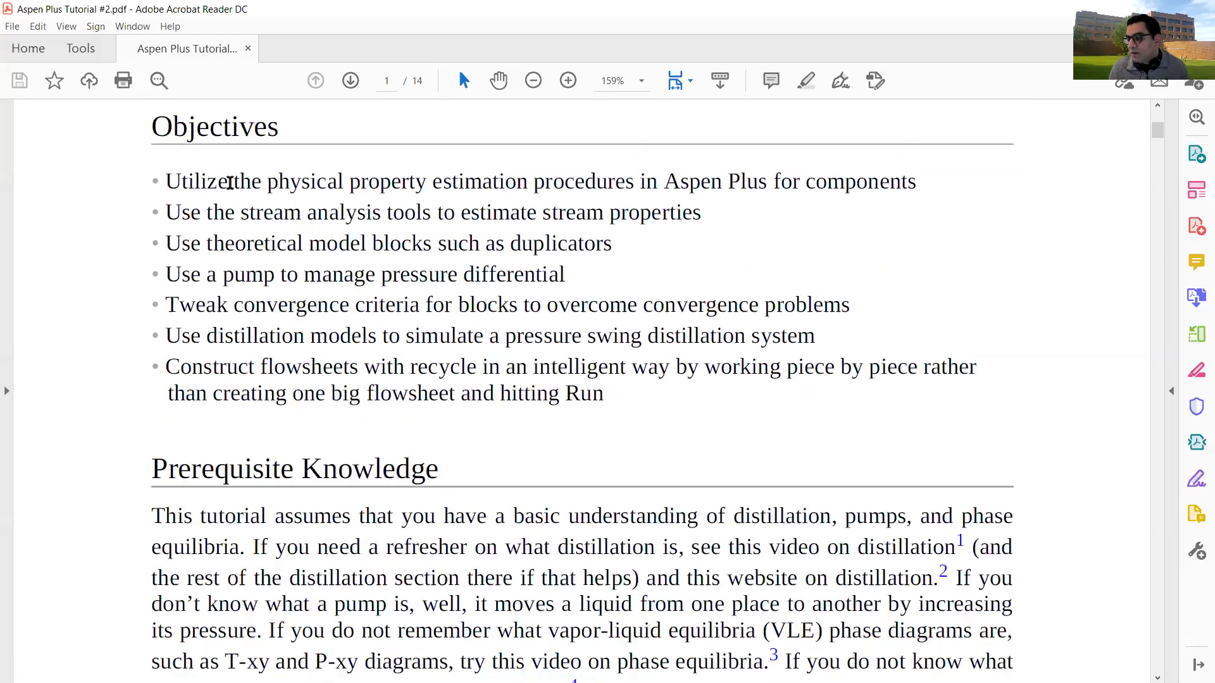
- Read through the tutorial's Objectives list and the Prerequisite Knowledge section
drag(246, 215, 408, 218)
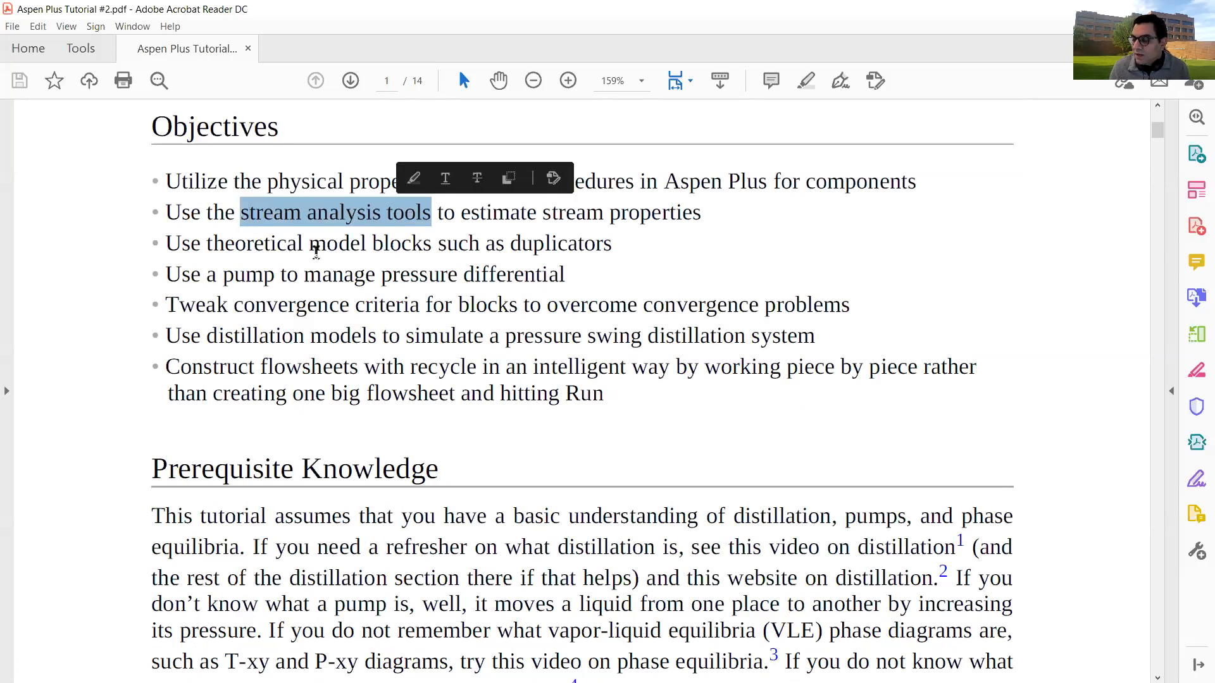
drag(265, 248, 518, 248)
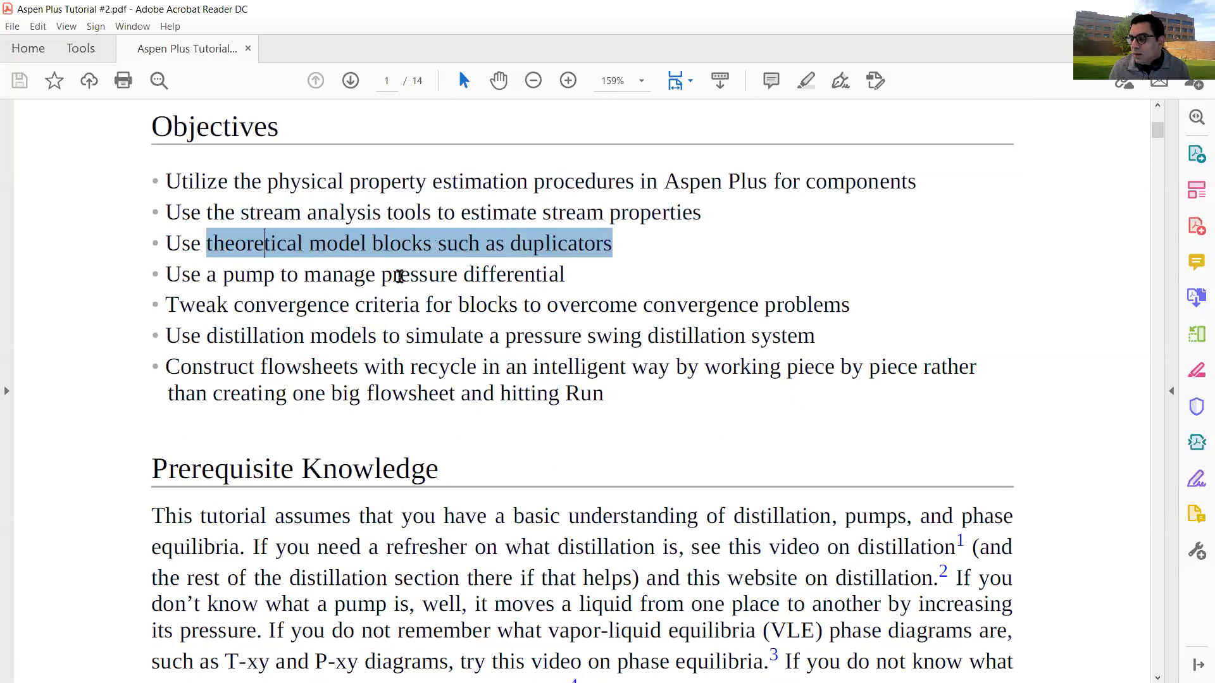
click(308, 270)
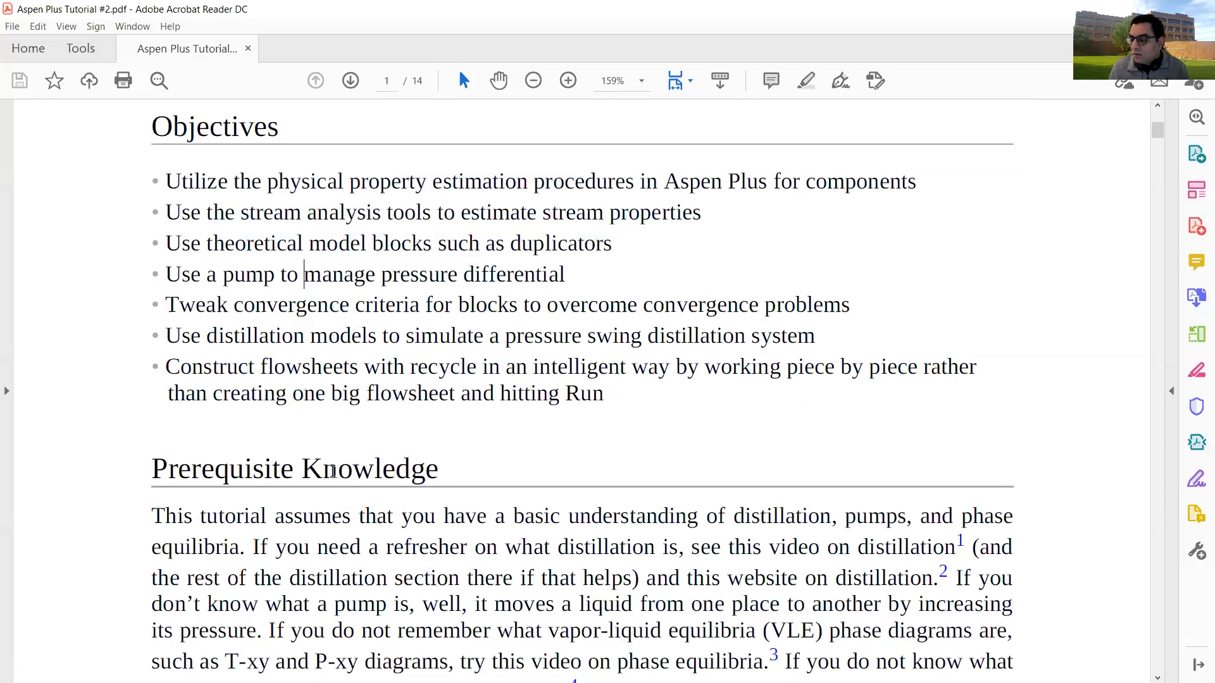
scroll(335, 405, down, 5)
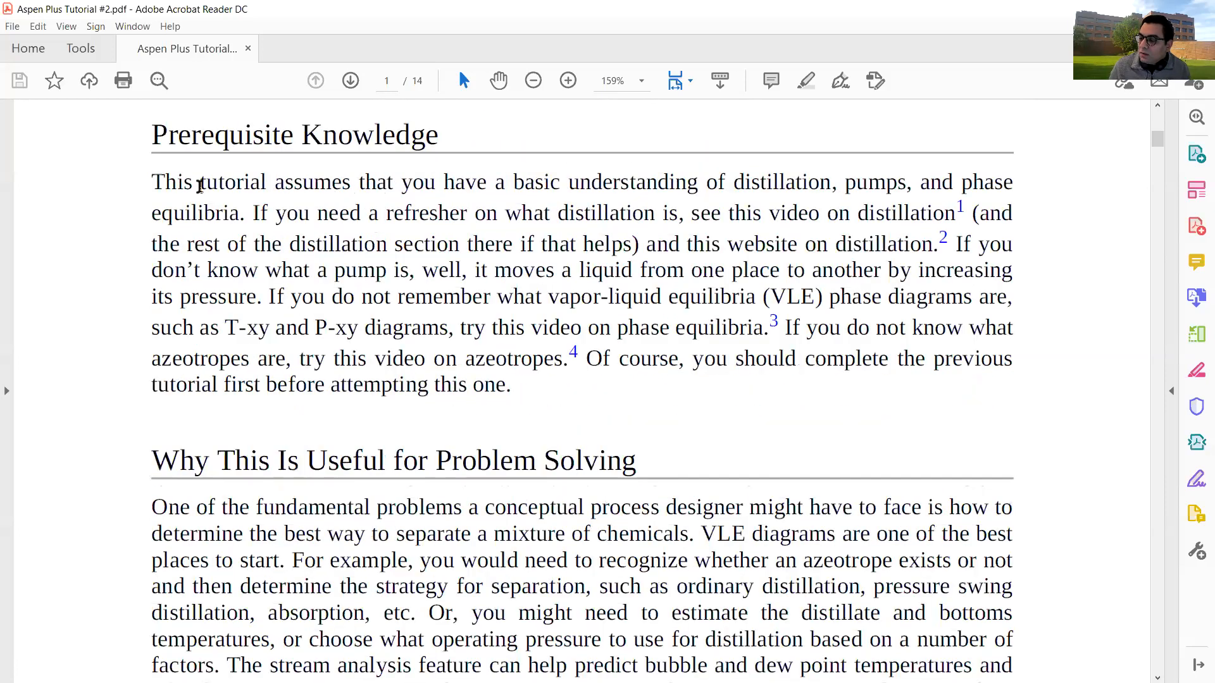
drag(178, 184, 268, 212)
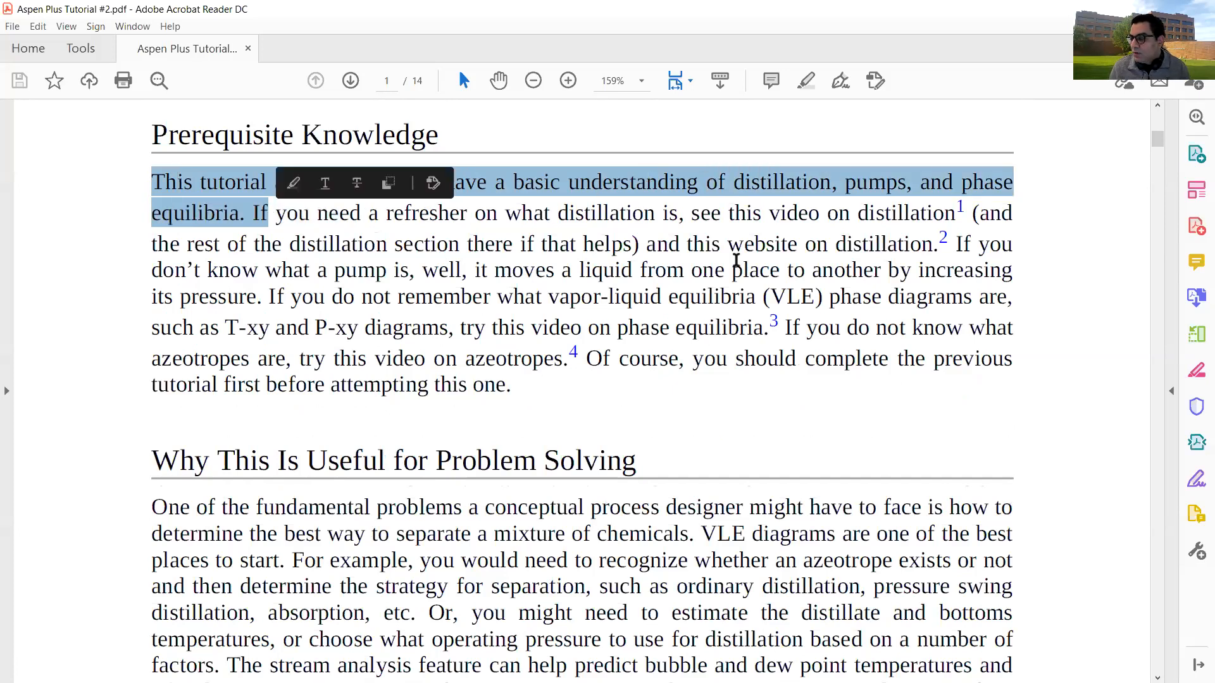
click(745, 255)
double_click(768, 185)
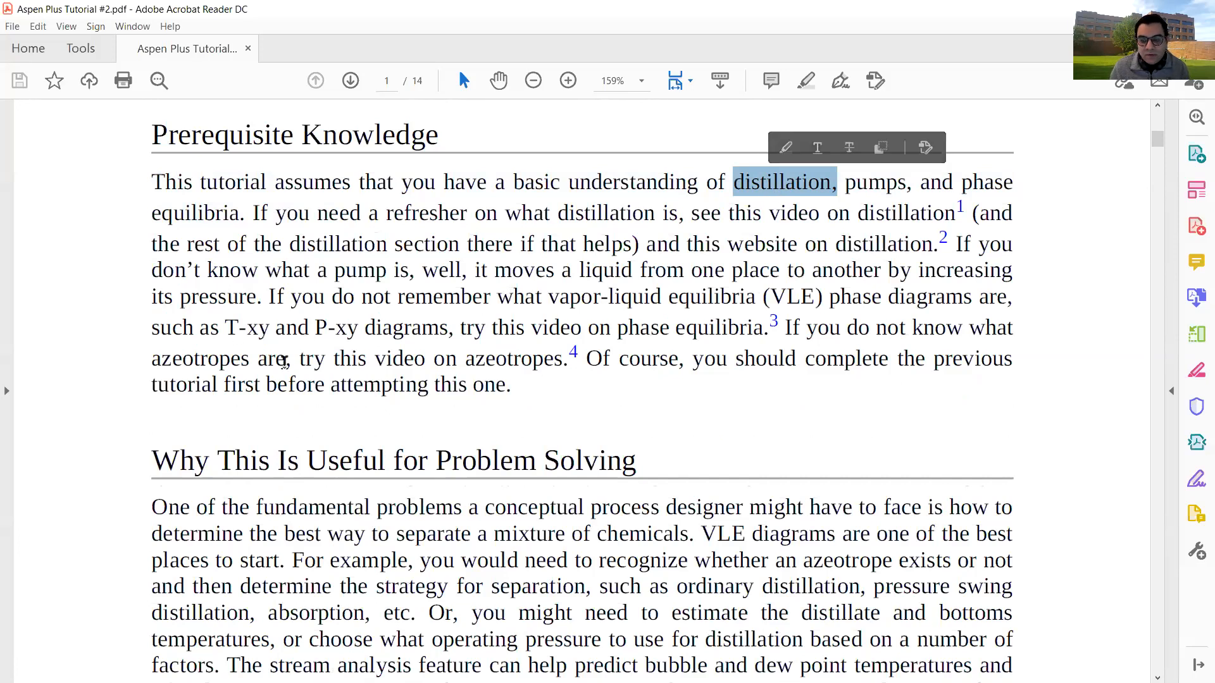
click(775, 186)
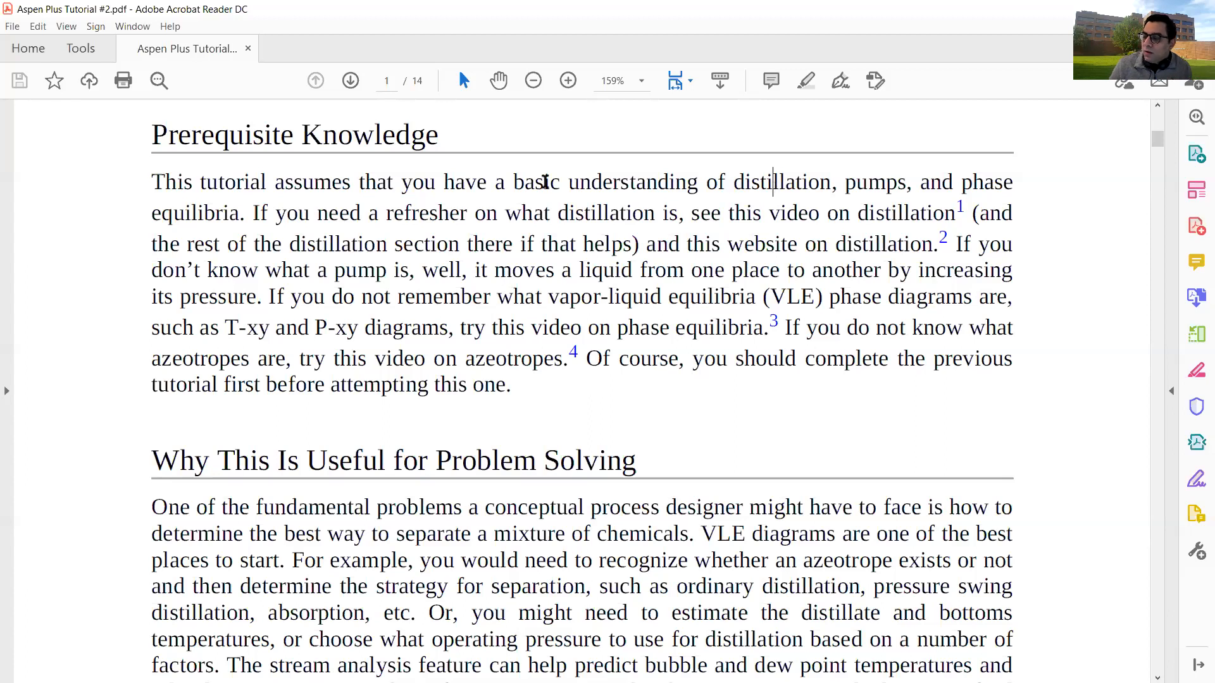
- Highlight the Part 1 passage on synthesizing a process to separate 70 mol% methanol and 30 mol% chloroform into high-purity products
scroll(461, 273, down, 4)
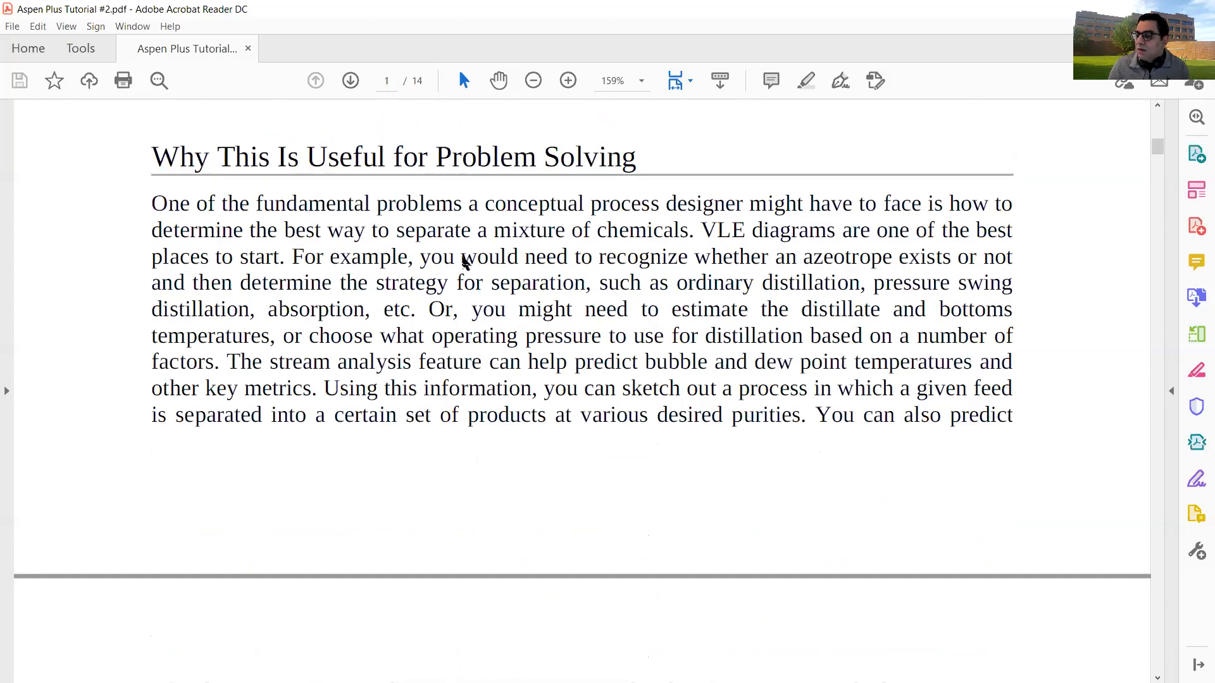
scroll(461, 259, down, 8)
scroll(453, 242, down, 2)
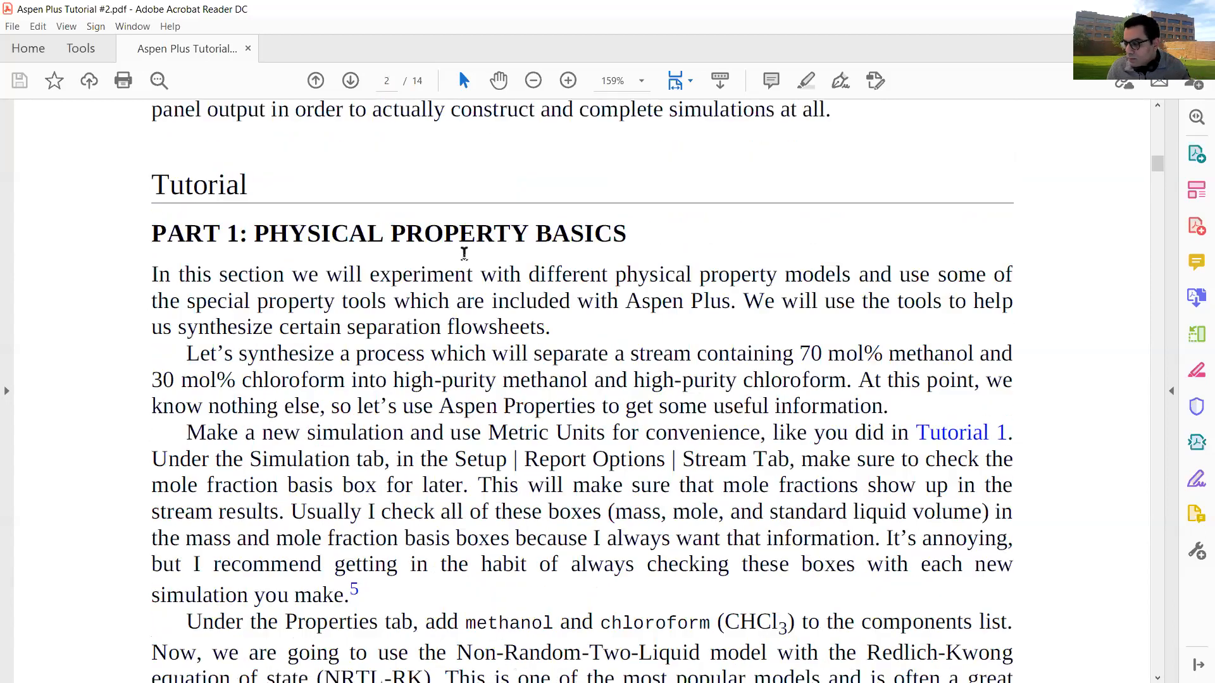
scroll(372, 284, down, 1)
scroll(269, 272, down, 2)
scroll(273, 262, up, 1)
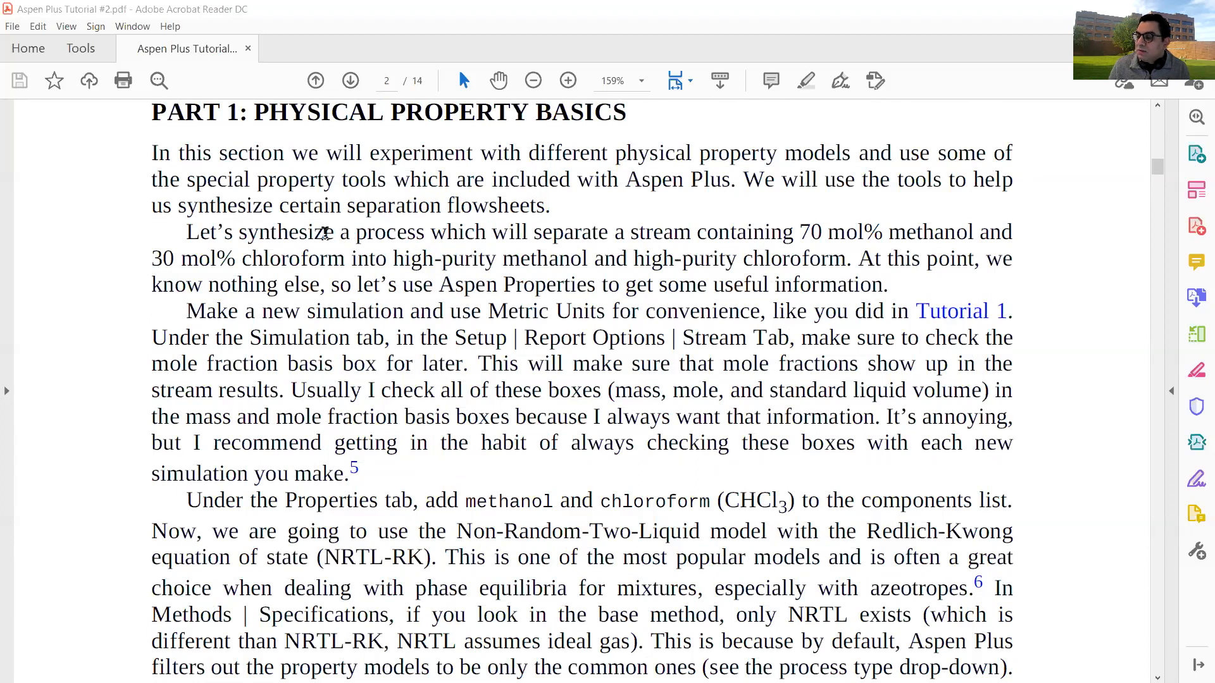
mouse_move(240, 231)
mouse_down()
mouse_move(1009, 231)
mouse_move(329, 266)
mouse_move(577, 250)
mouse_move(695, 262)
mouse_move(805, 254)
mouse_up()
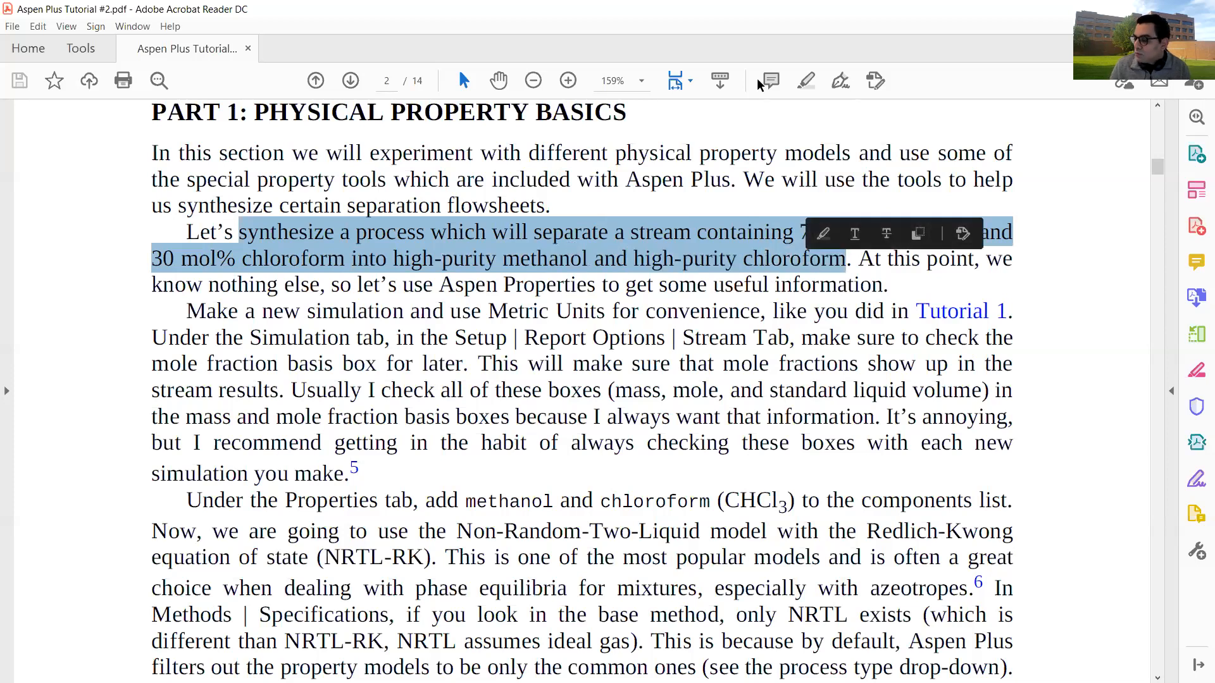
click(806, 81)
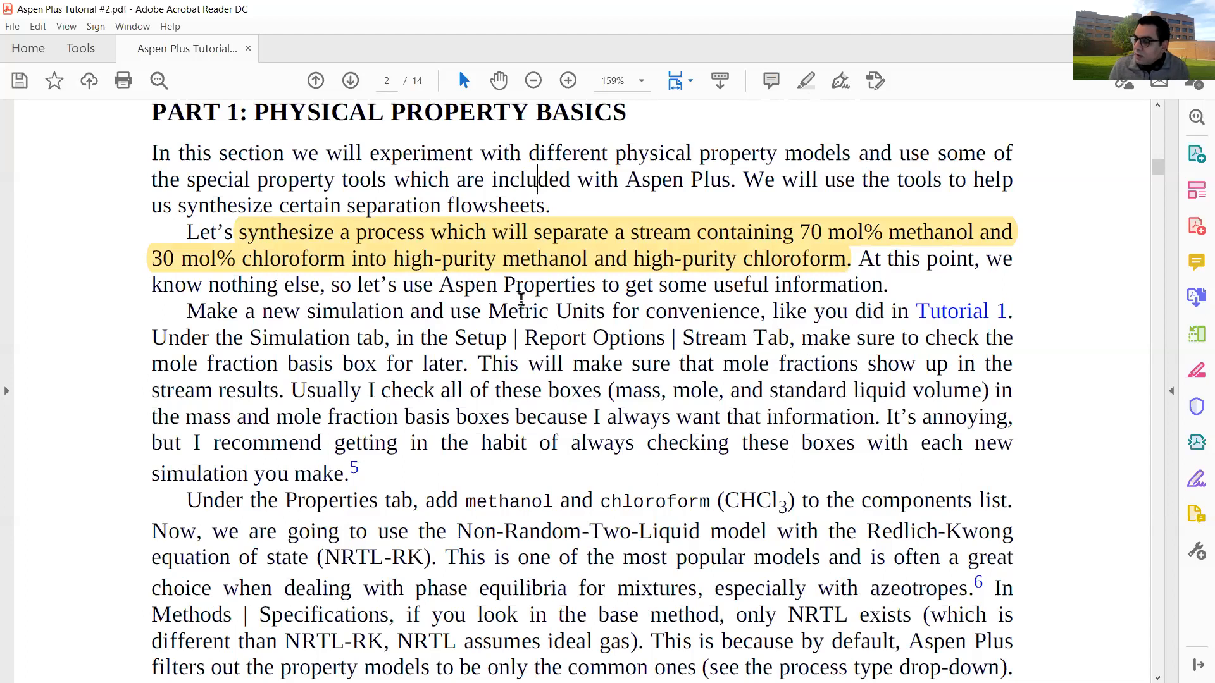
- Read the simulation setup instructions, switch to Aspen Plus, and set the global unit set to MET in the Properties setup specifications
scroll(474, 275, down, 1)
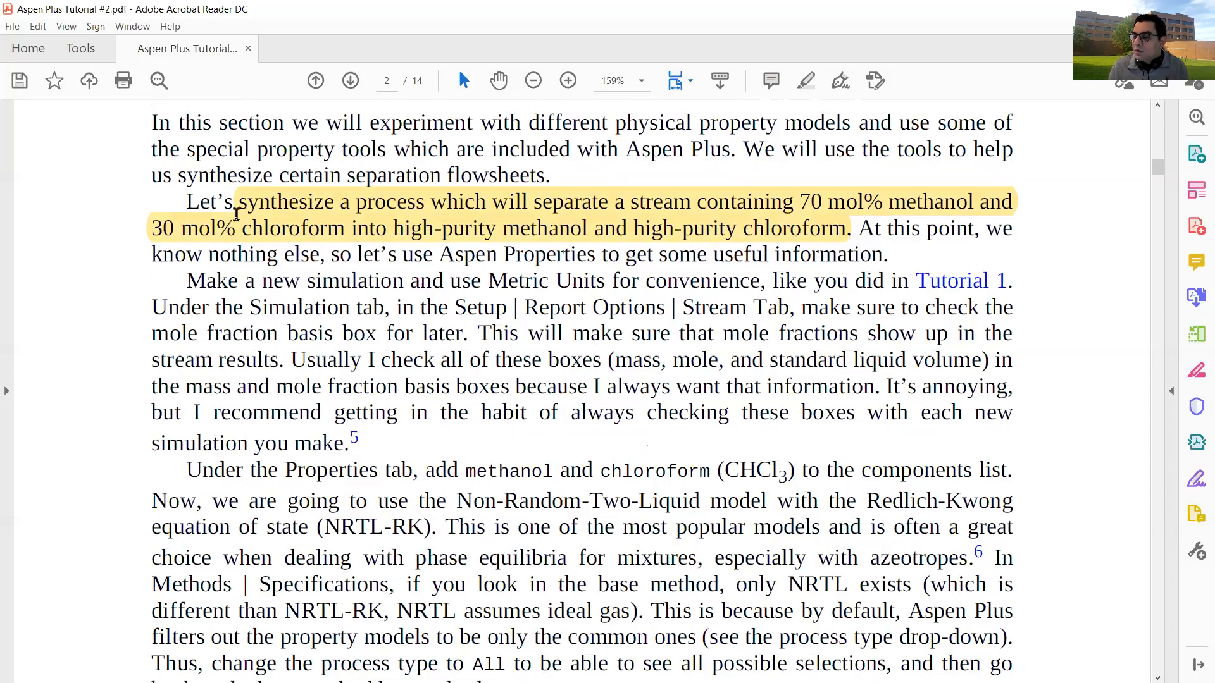
scroll(235, 215, down, 2)
scroll(372, 128, down, 3)
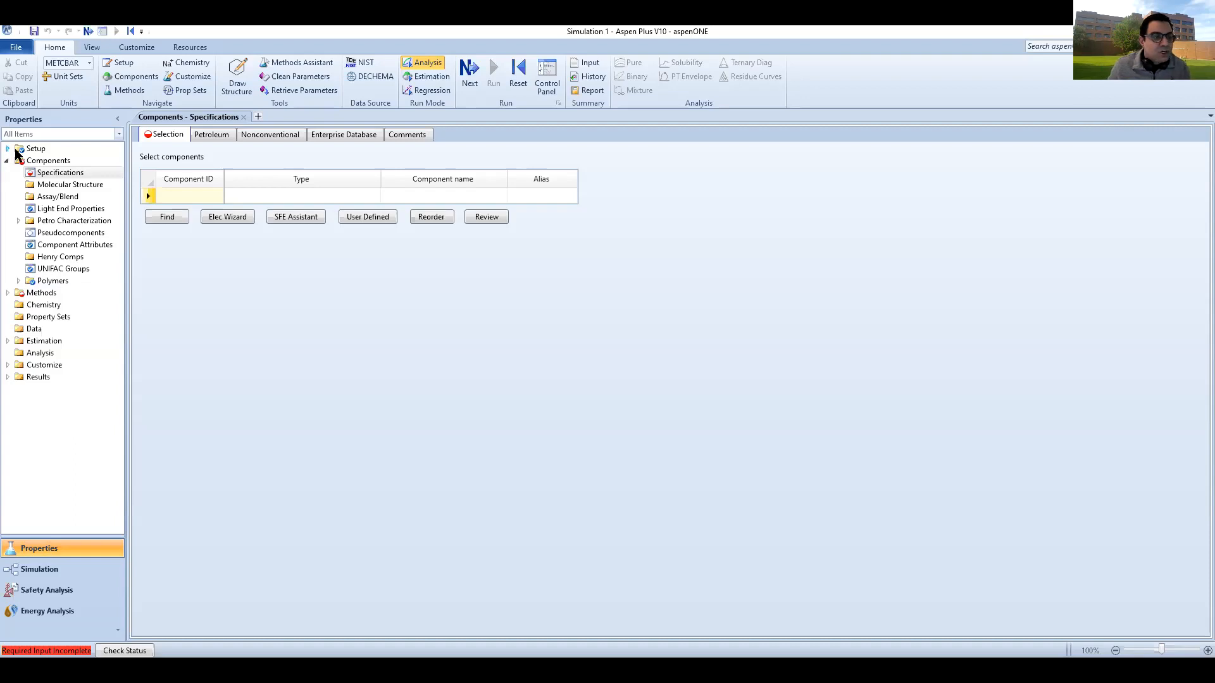
double_click(36, 149)
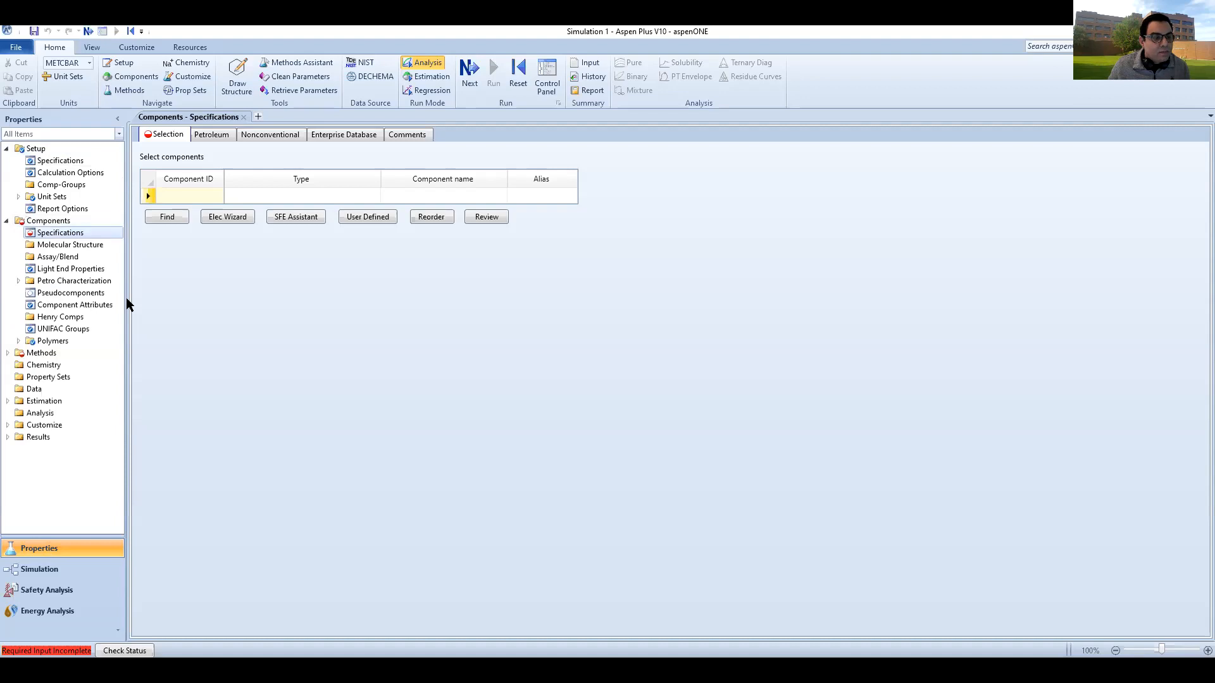
drag(160, 299, 160, 299)
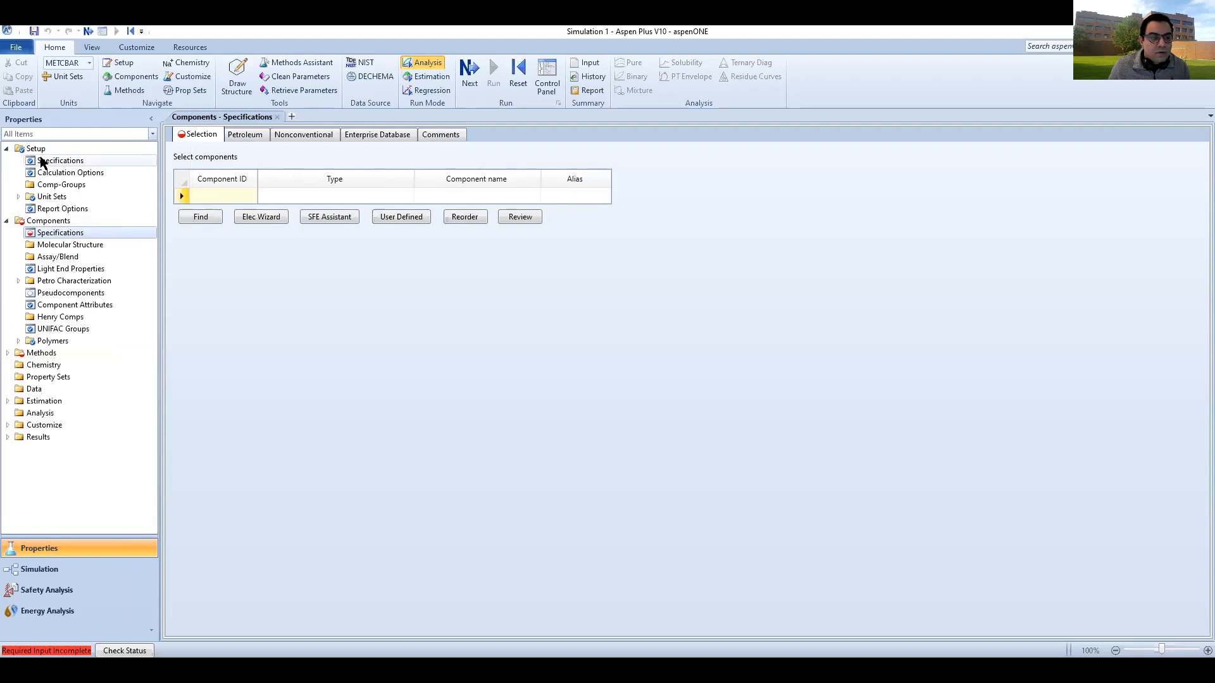
click(41, 162)
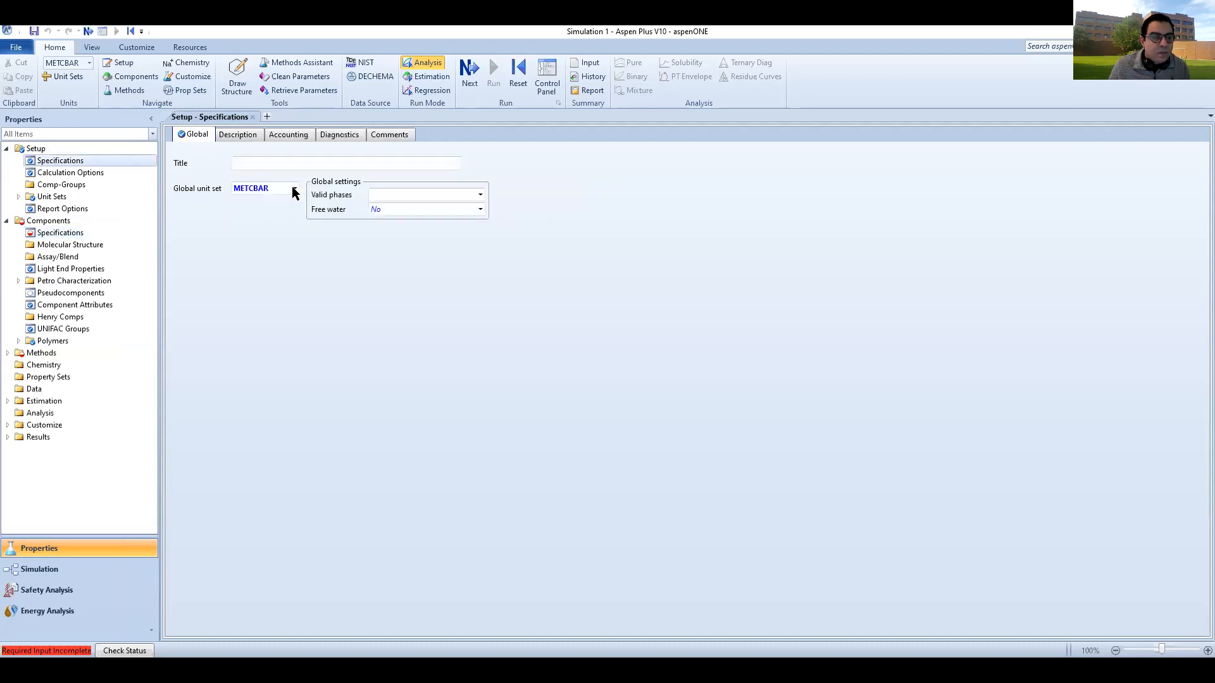
click(295, 191)
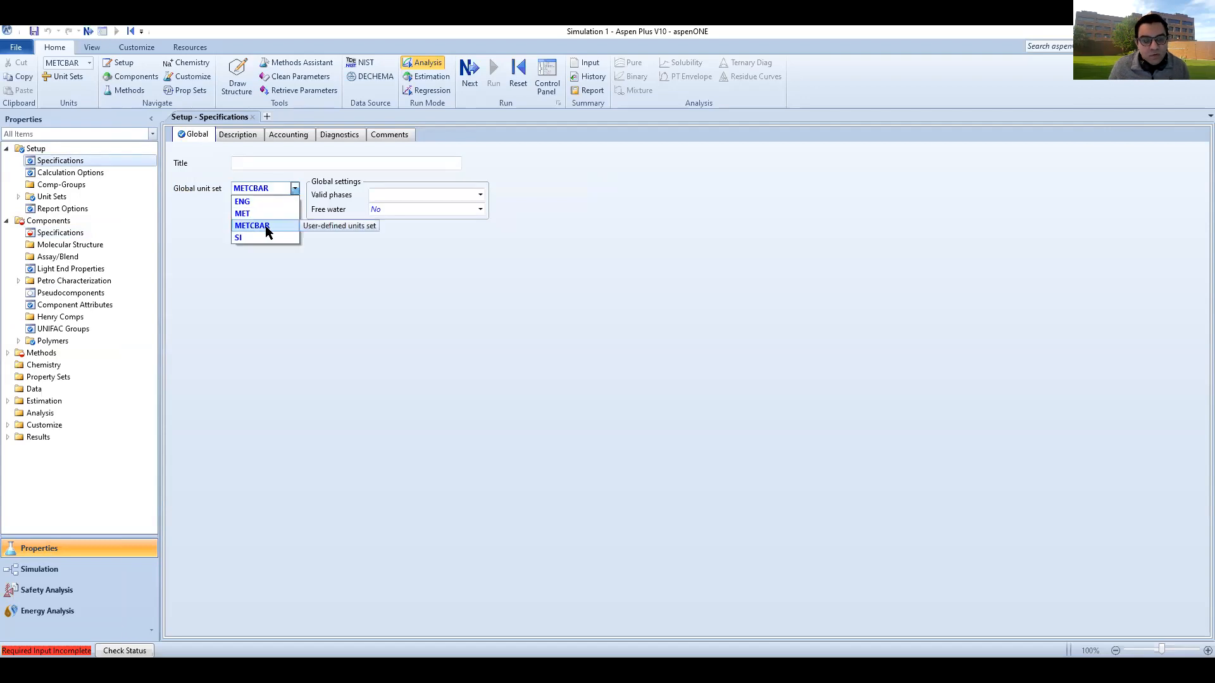
click(244, 215)
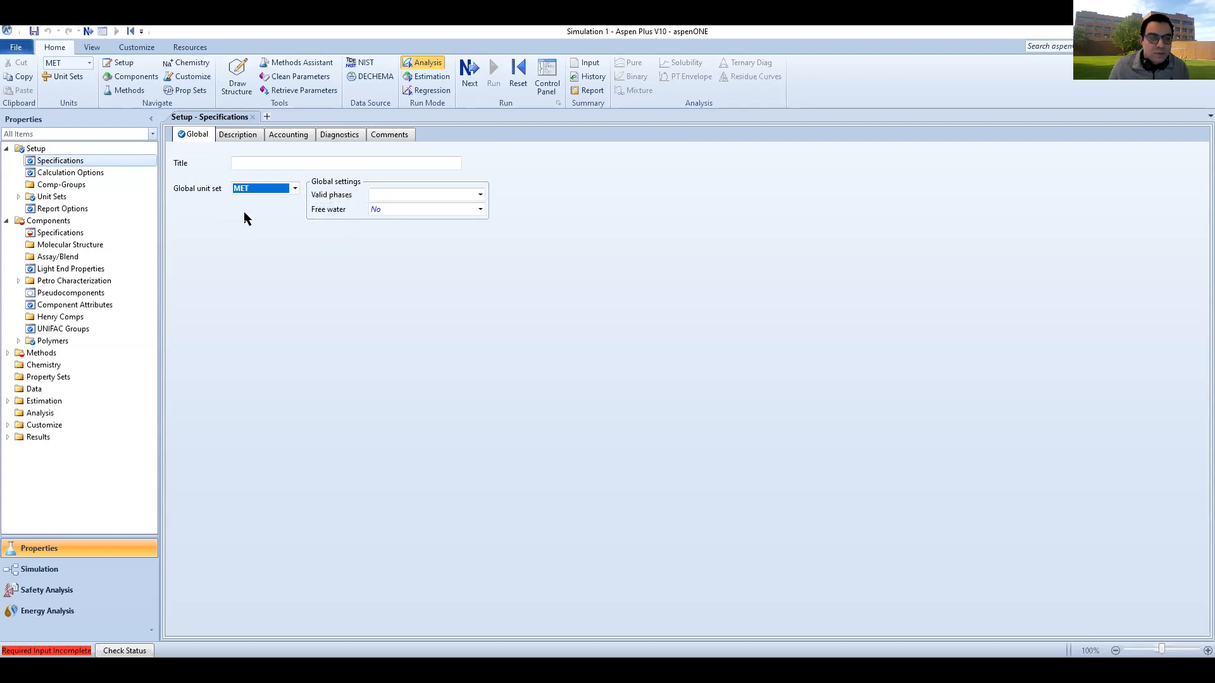
click(244, 213)
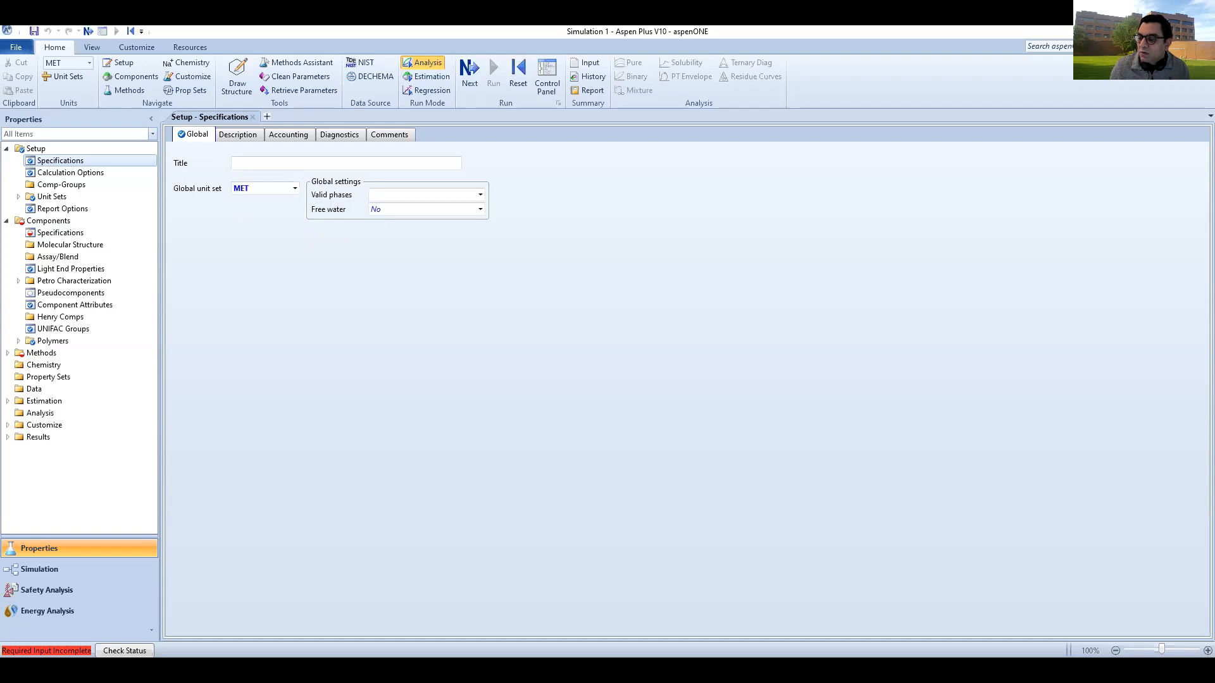
- Include the mole fraction basis in the stream report options of the Simulation environment
click(50, 567)
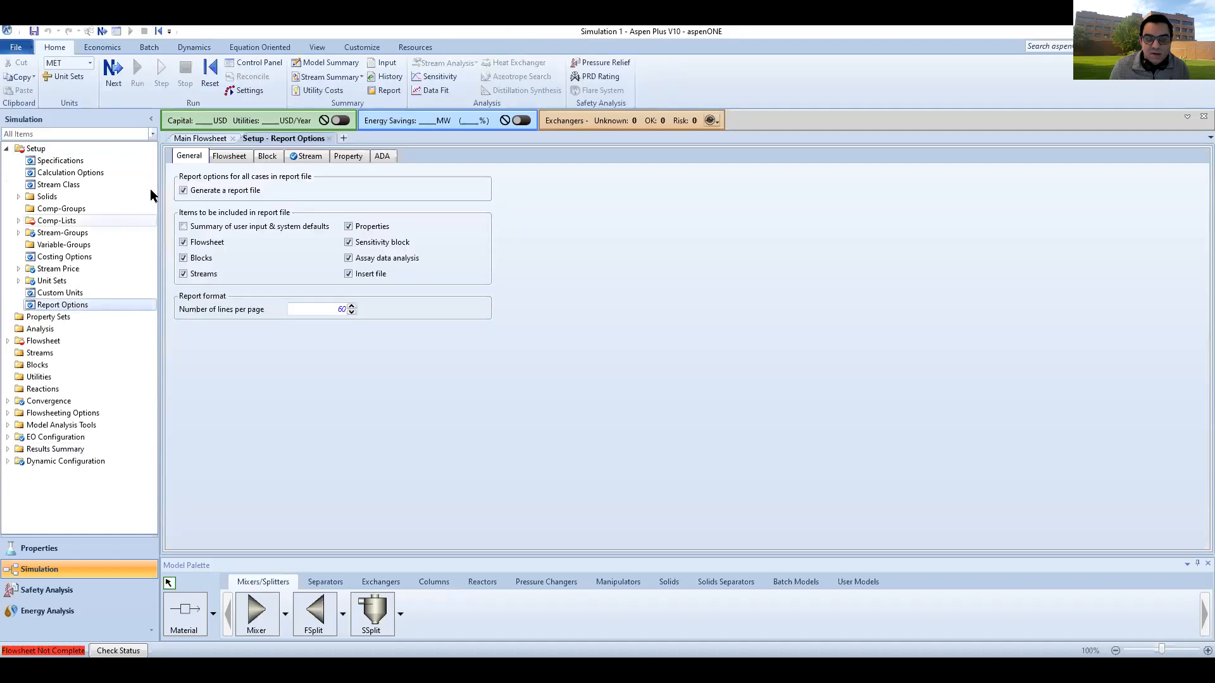
click(306, 161)
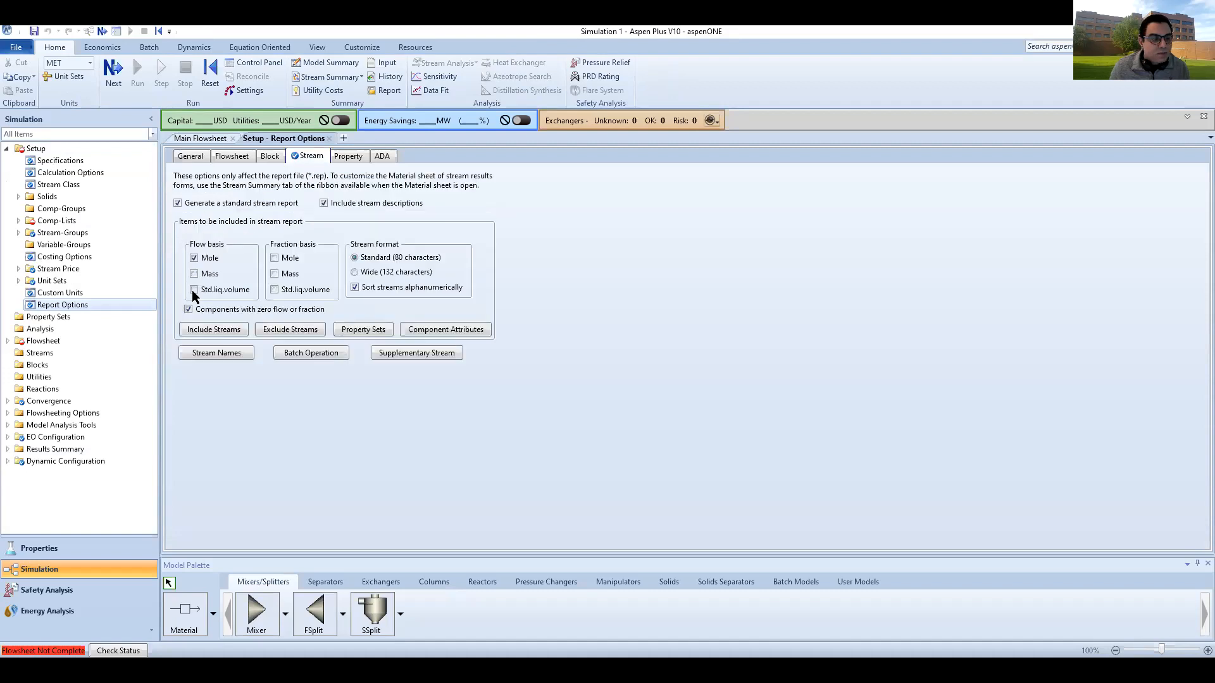
click(274, 258)
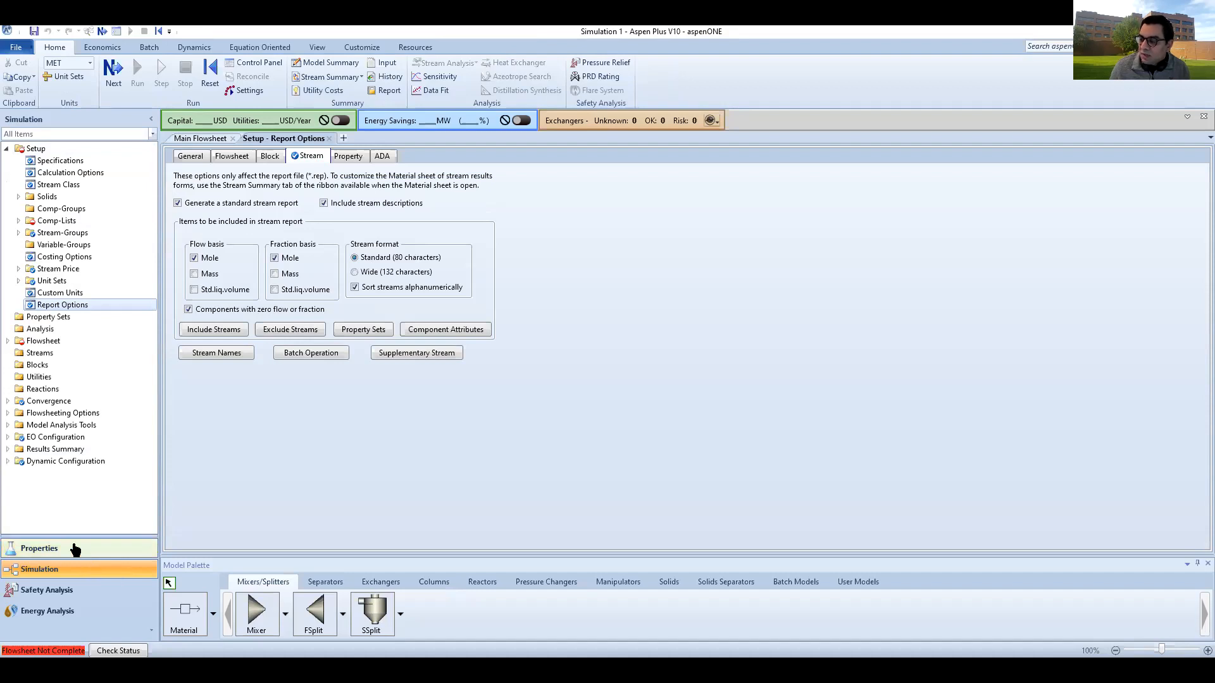
- Add METHANOL as the first component in the component specifications of the Properties environment
click(100, 549)
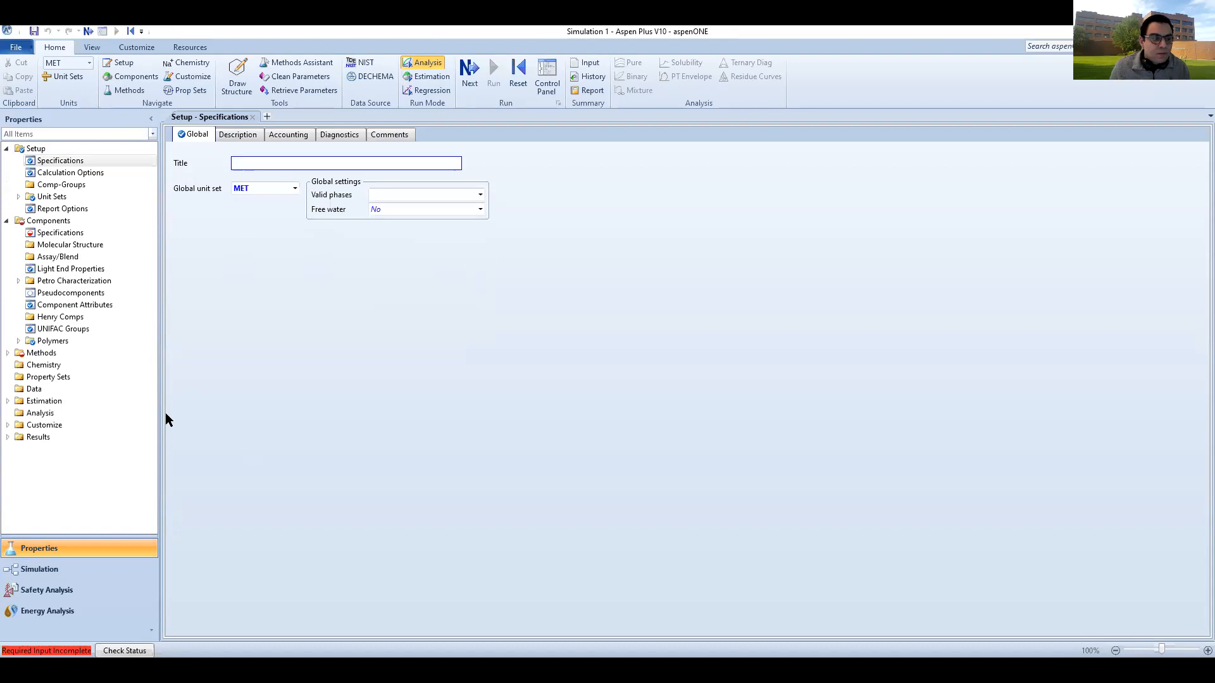
click(51, 232)
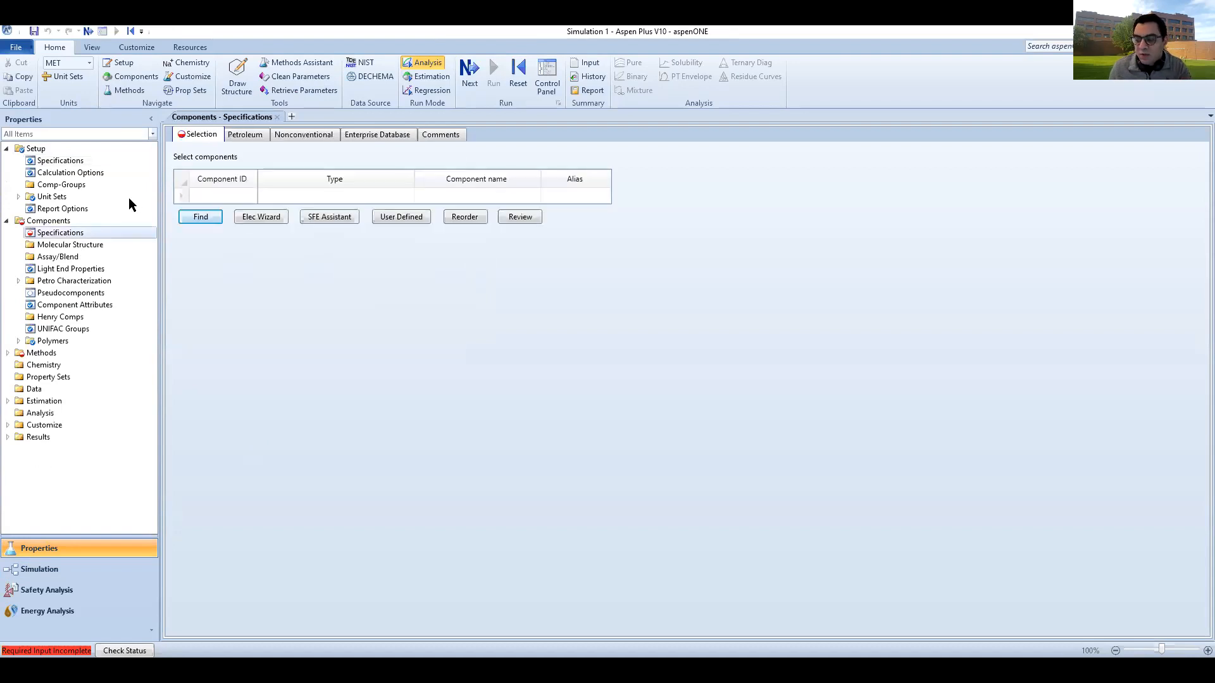
click(233, 196)
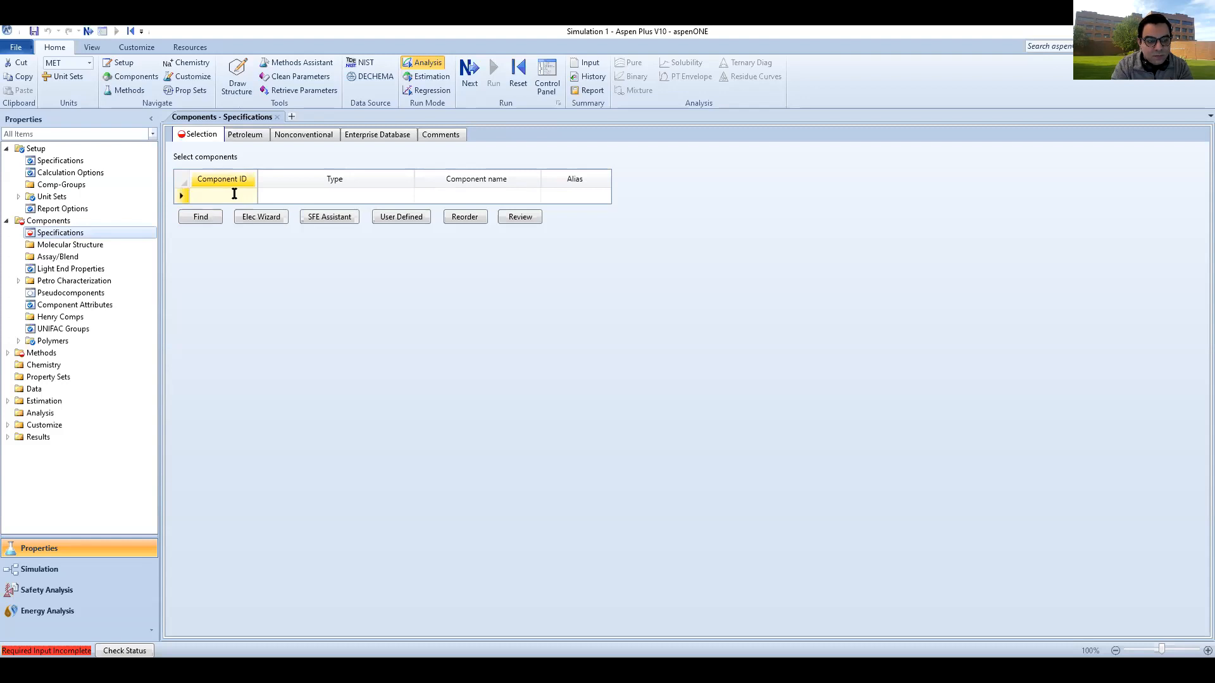
text(METHA)
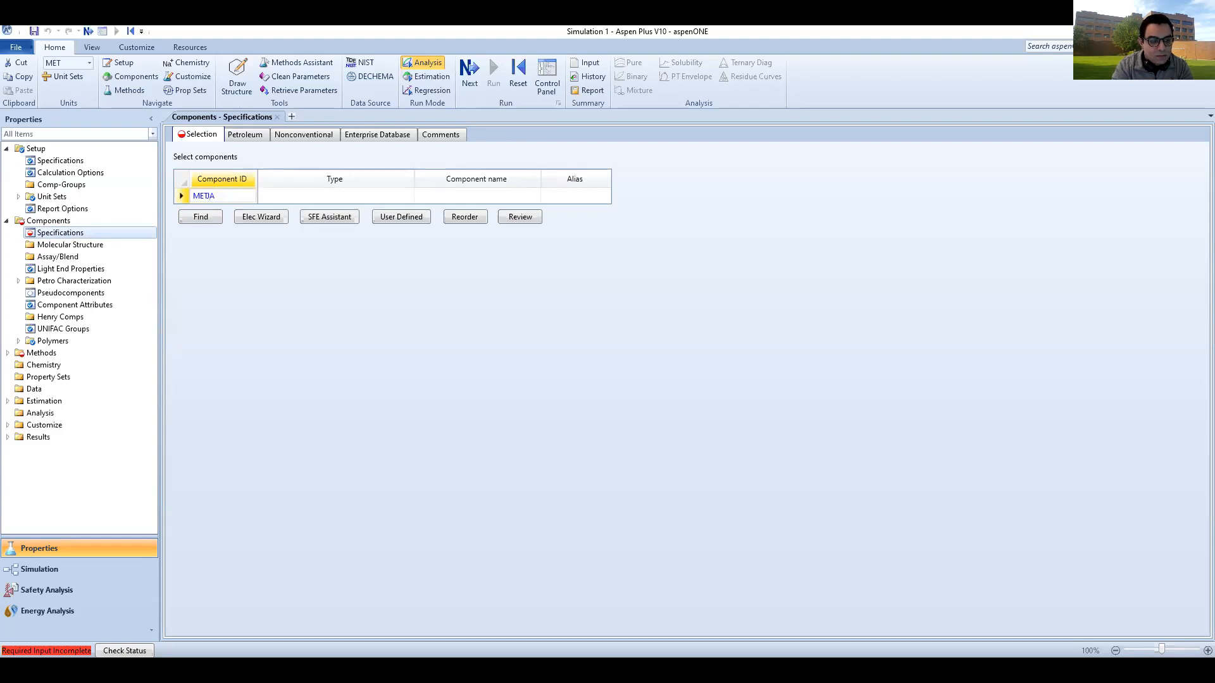
text(NOL)
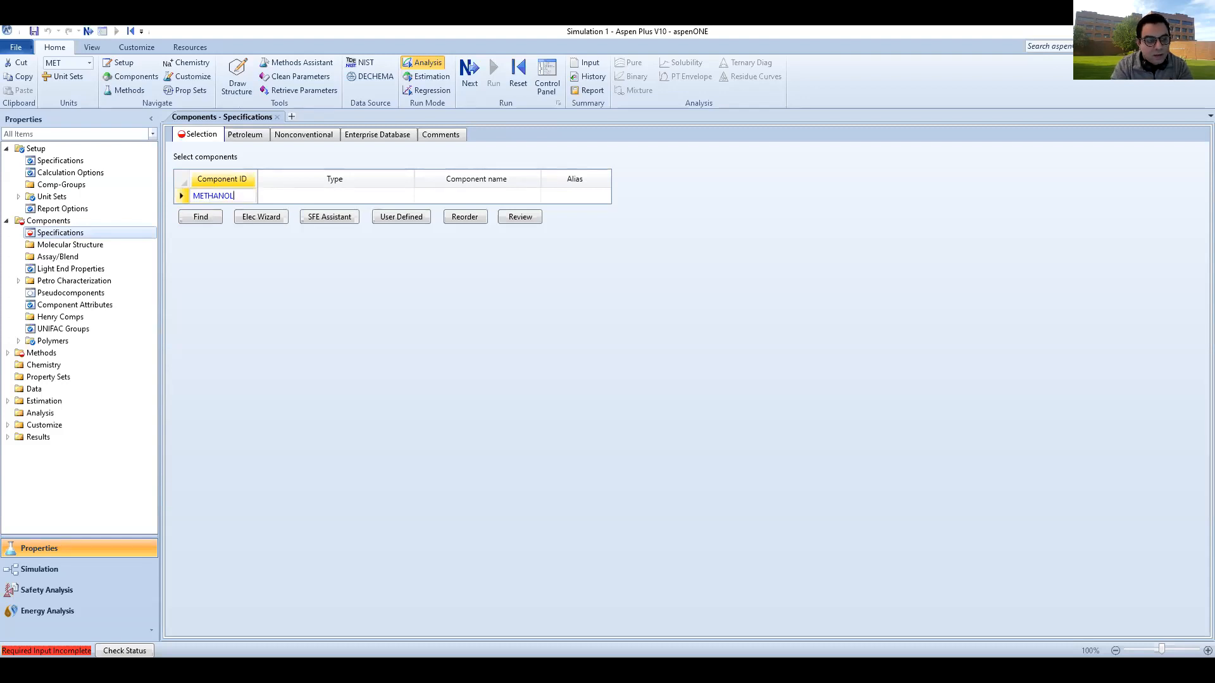
key(Return)
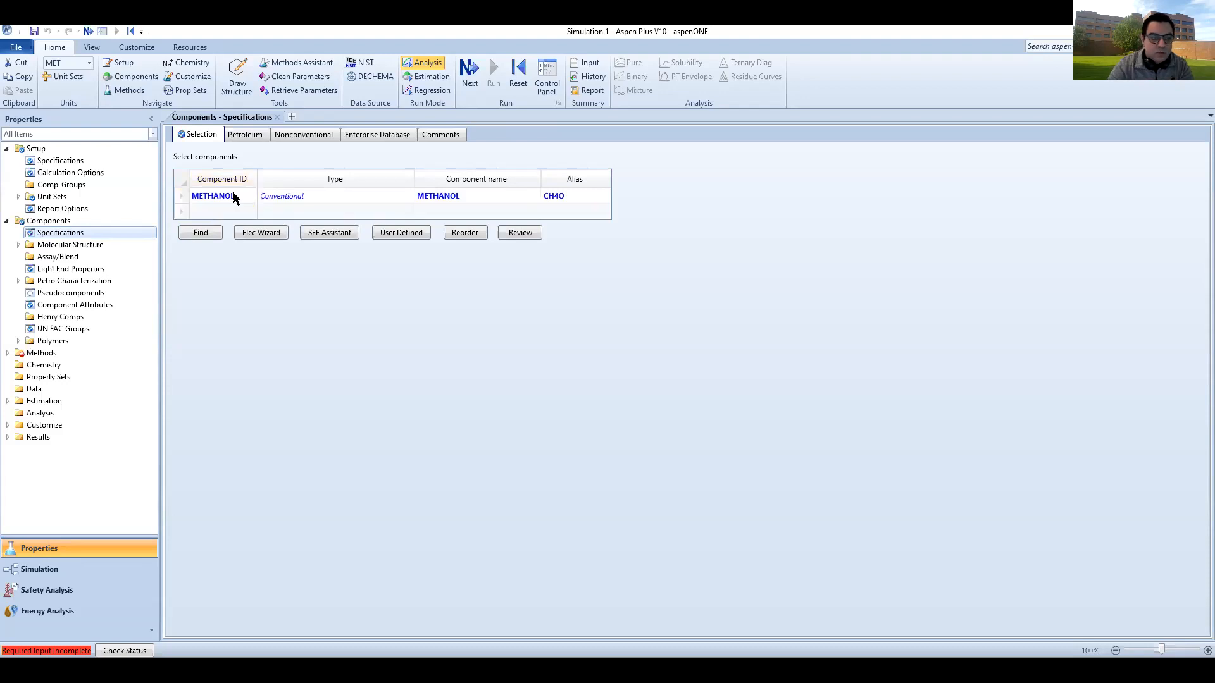
- Enter CHLOROFO as the second component ID below METHANOL
click(214, 212)
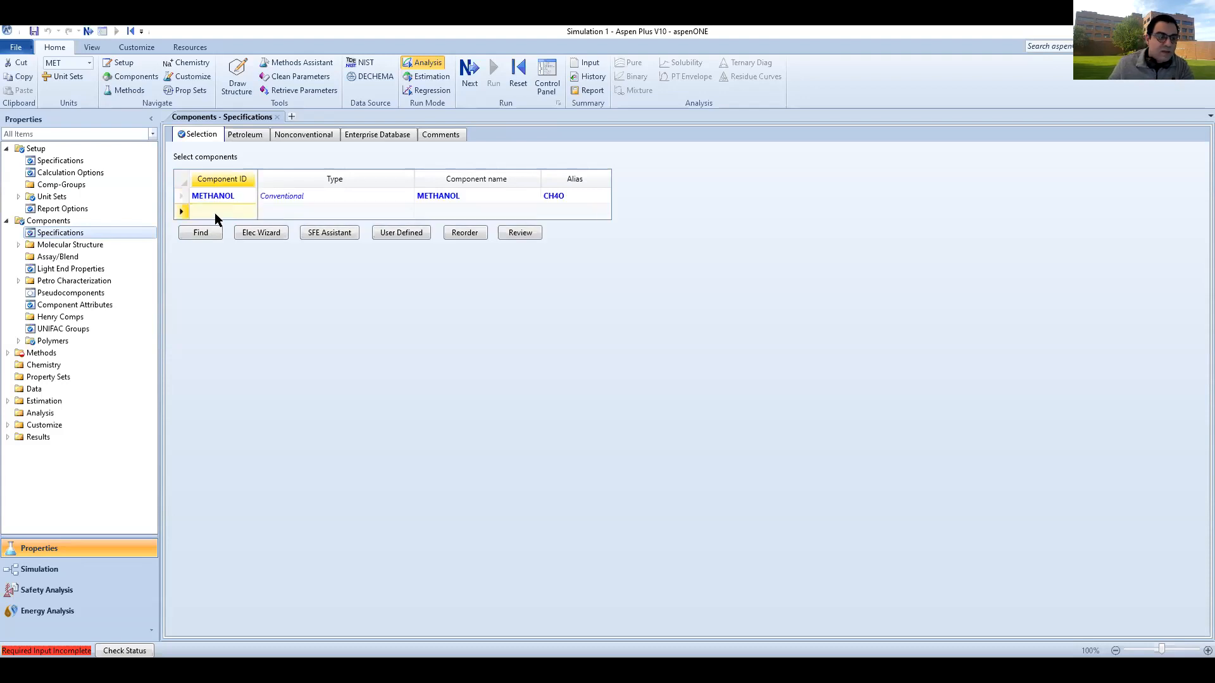
text(CH)
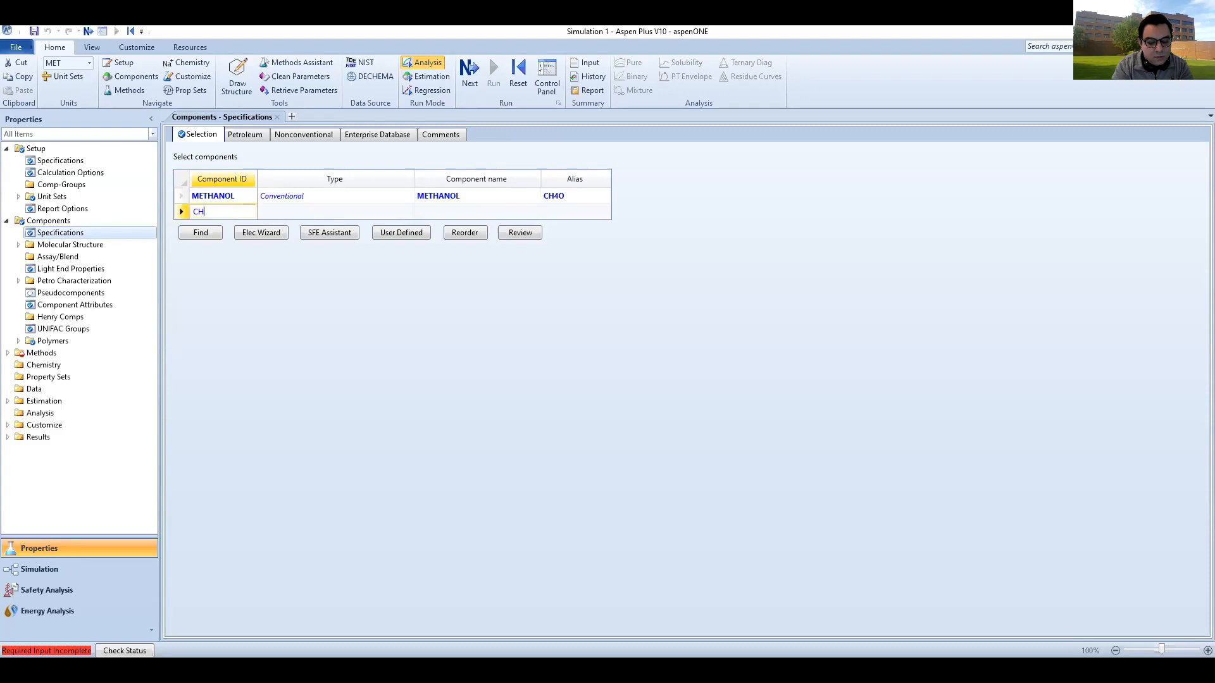
text(LOROFO)
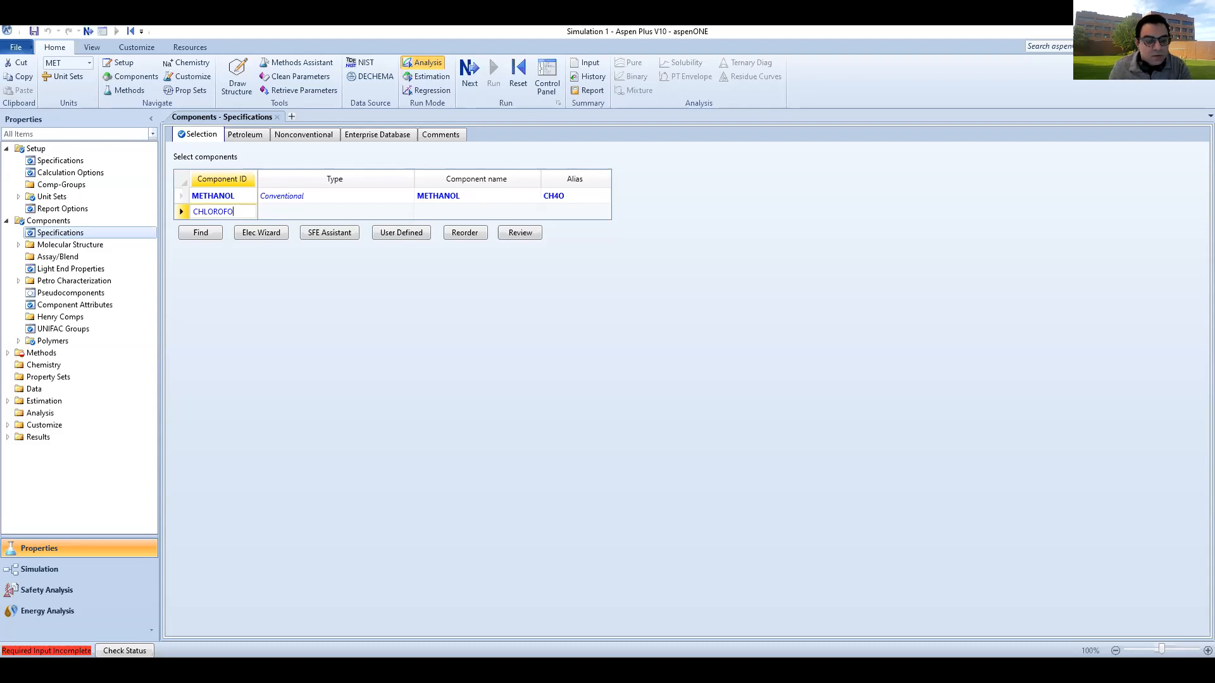
key(Return)
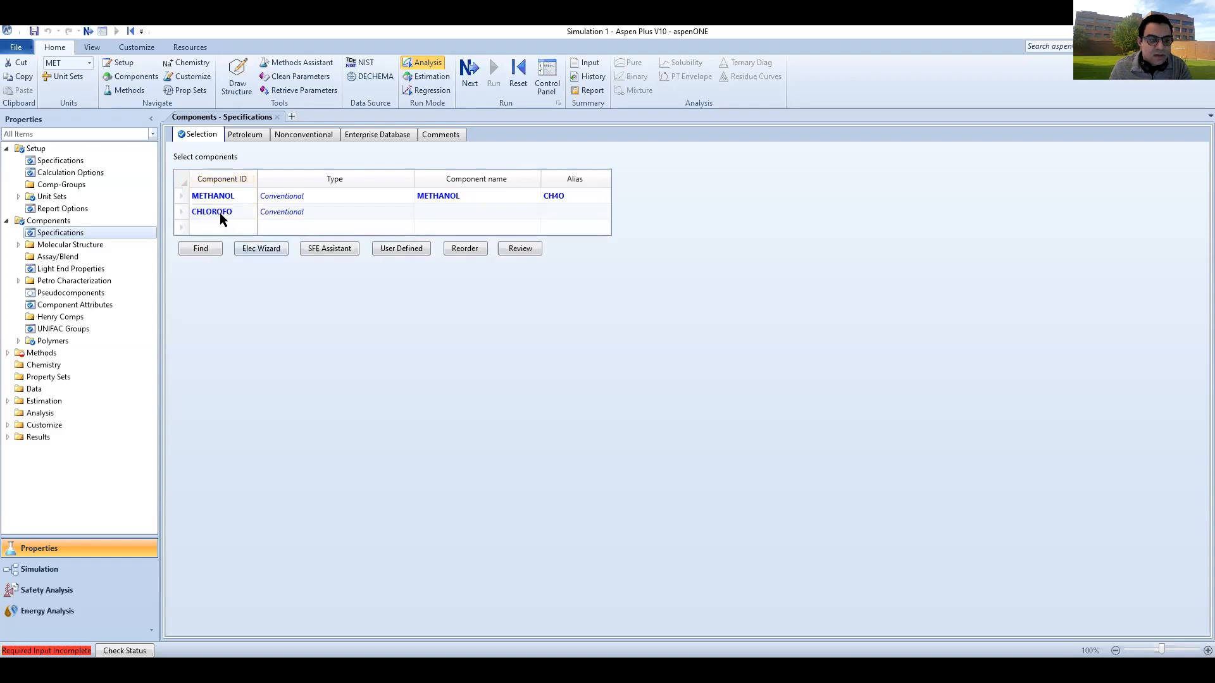
- Delete the CHLOROFO row from the component list
click(184, 212)
click(184, 210)
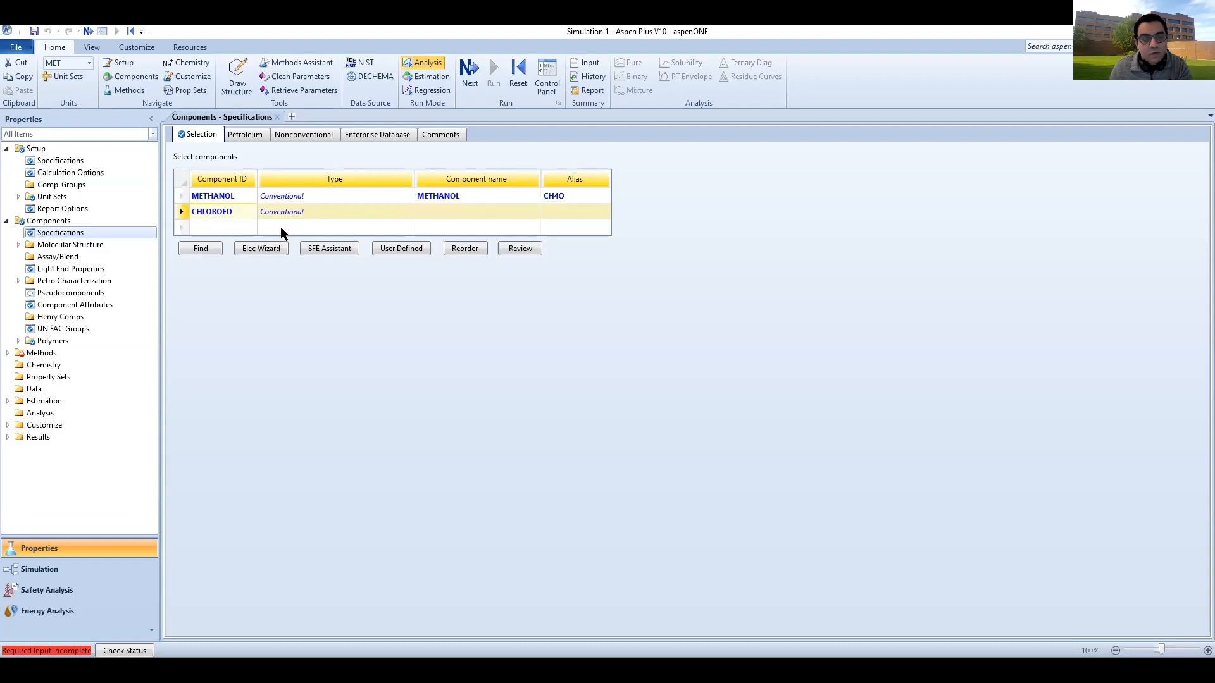
right_click(183, 210)
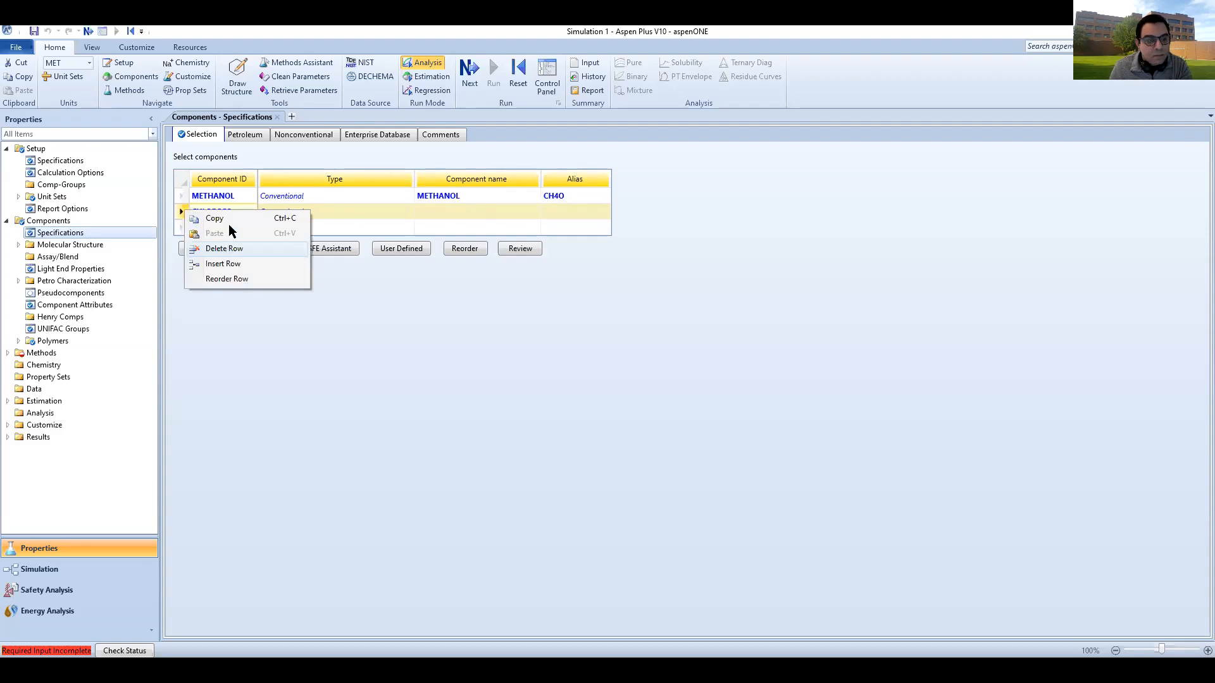
click(219, 248)
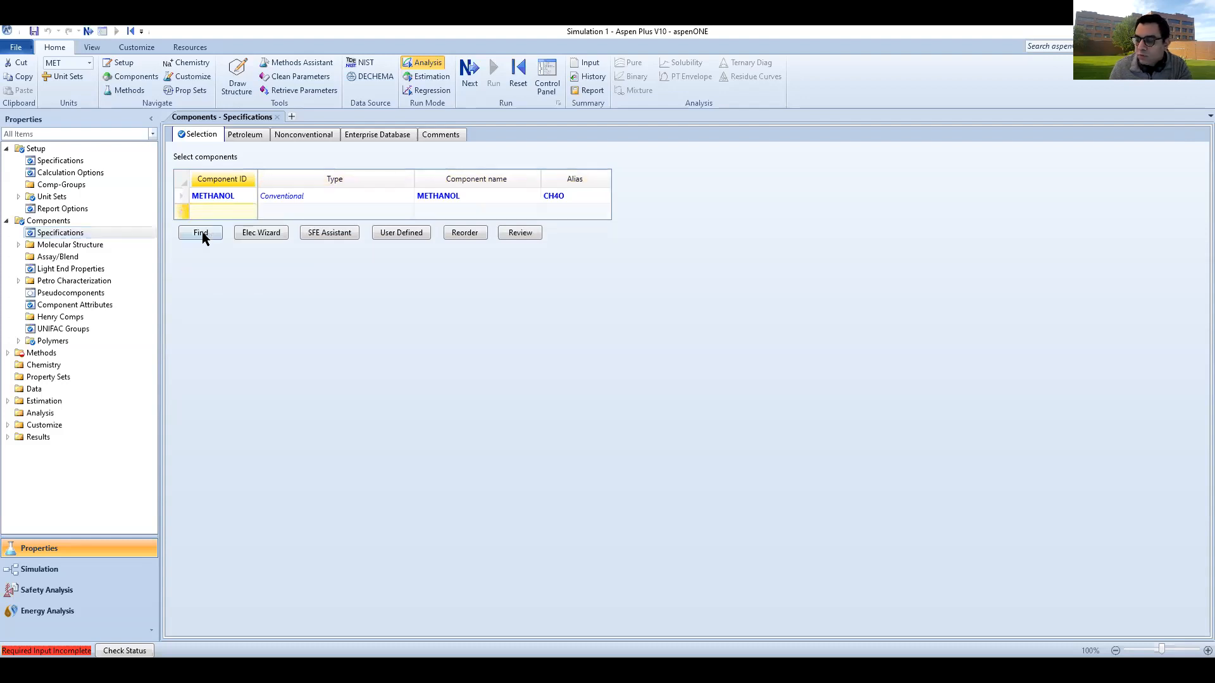
- Search the databanks for compounds containing "chloroform", add CHLOROFORM (CHCL3) to the component list, and close the search
click(201, 232)
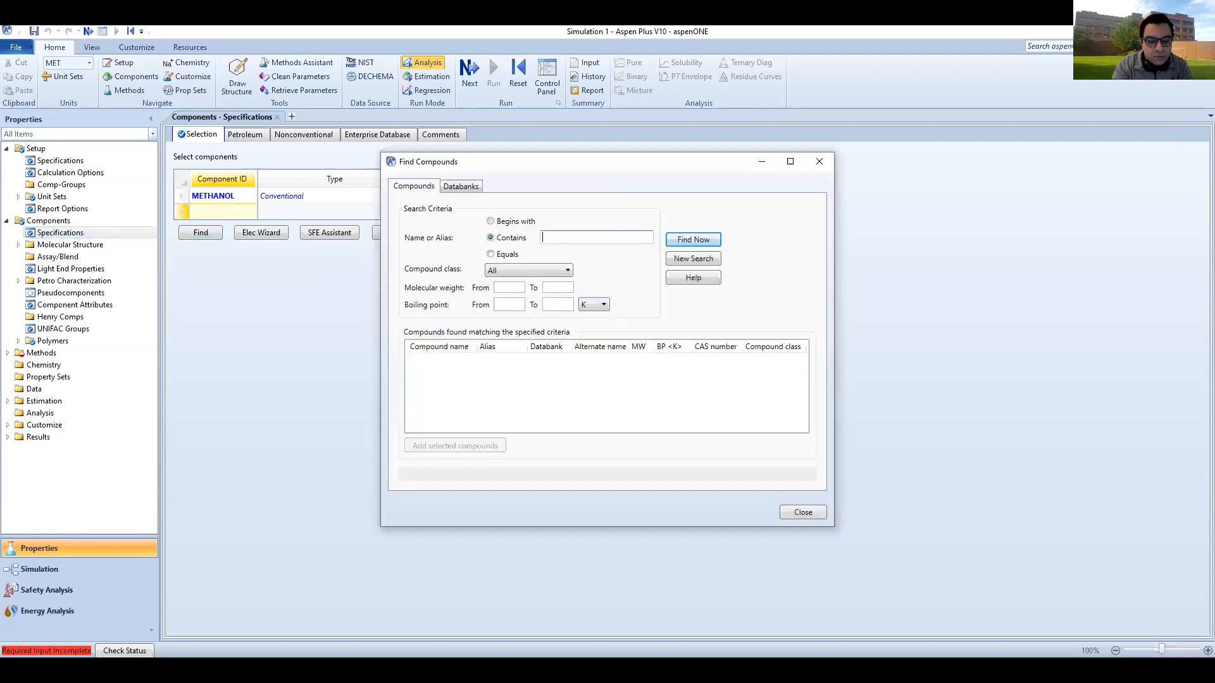
text(chloroform)
key(Return)
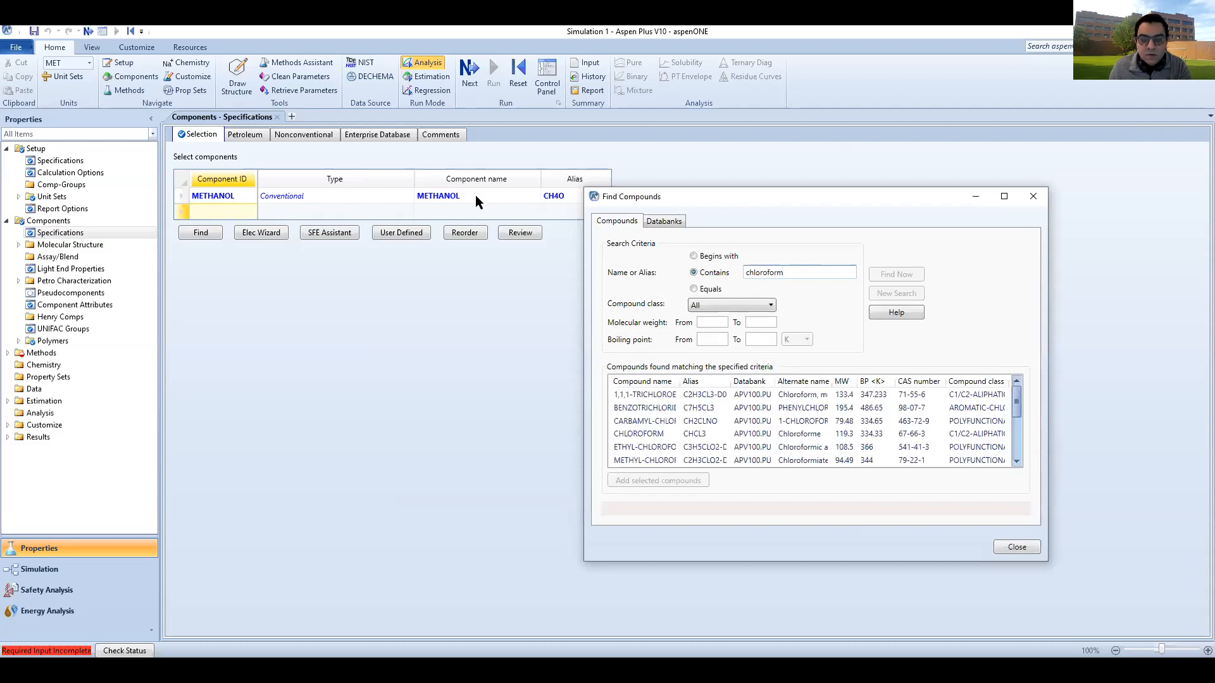
click(681, 432)
double_click(680, 435)
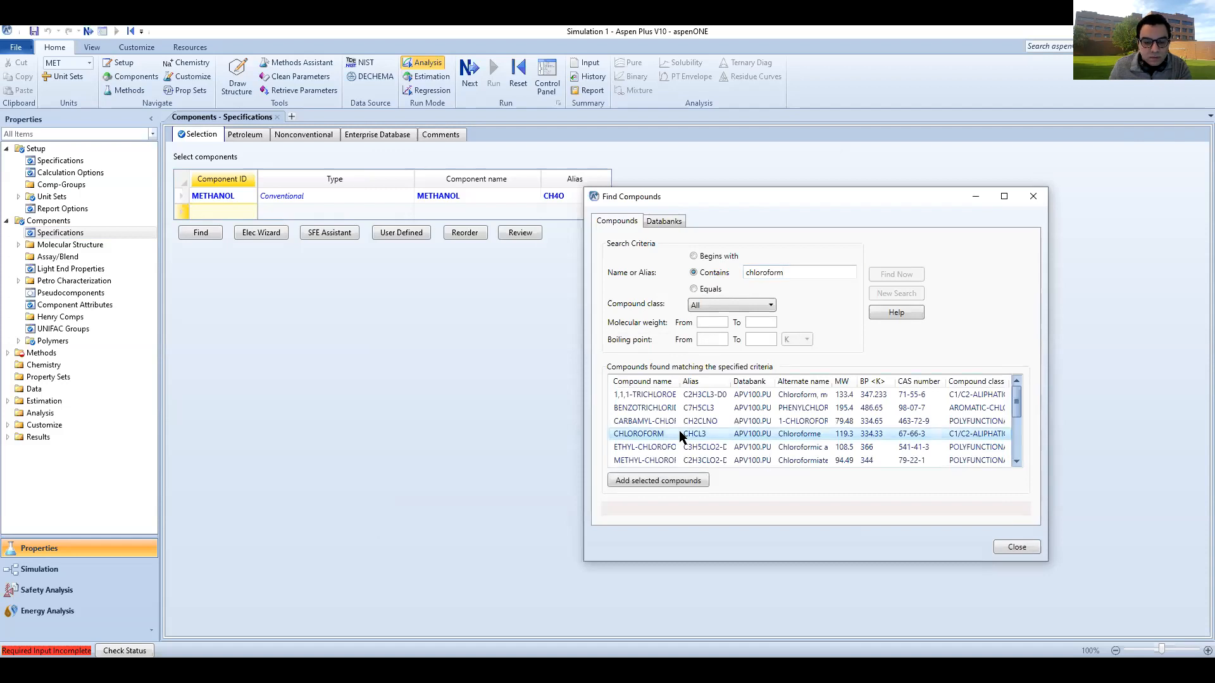
scroll(846, 429, down, 3)
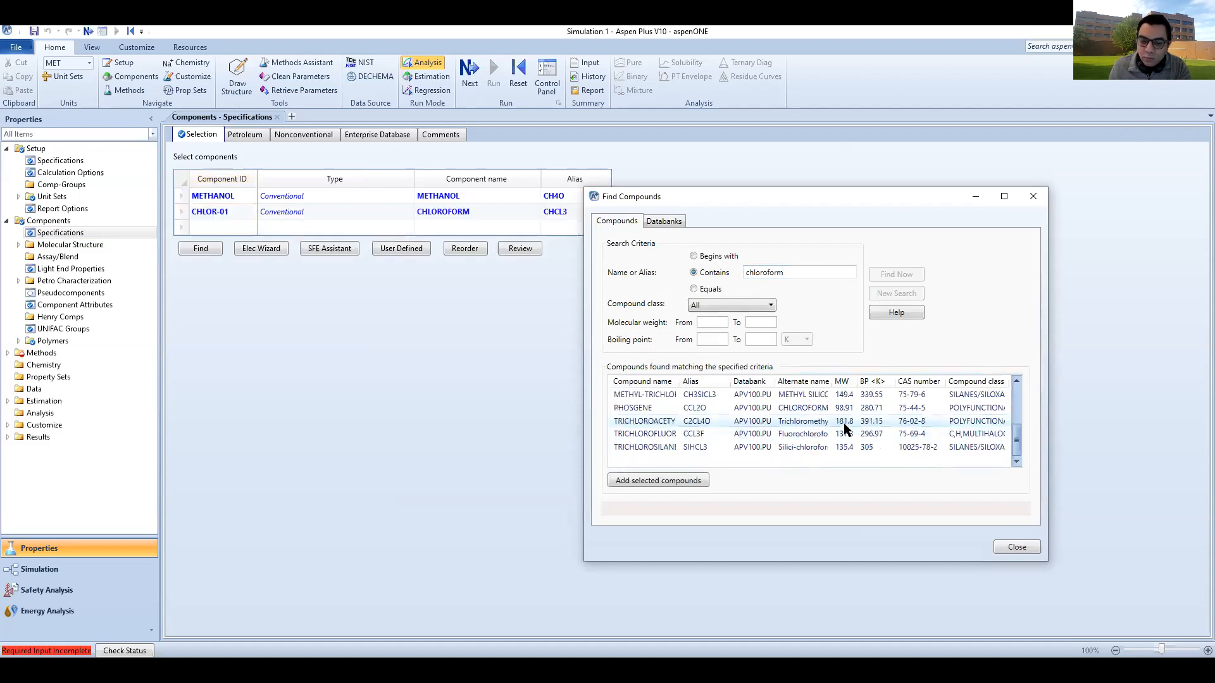
scroll(846, 429, up, 2)
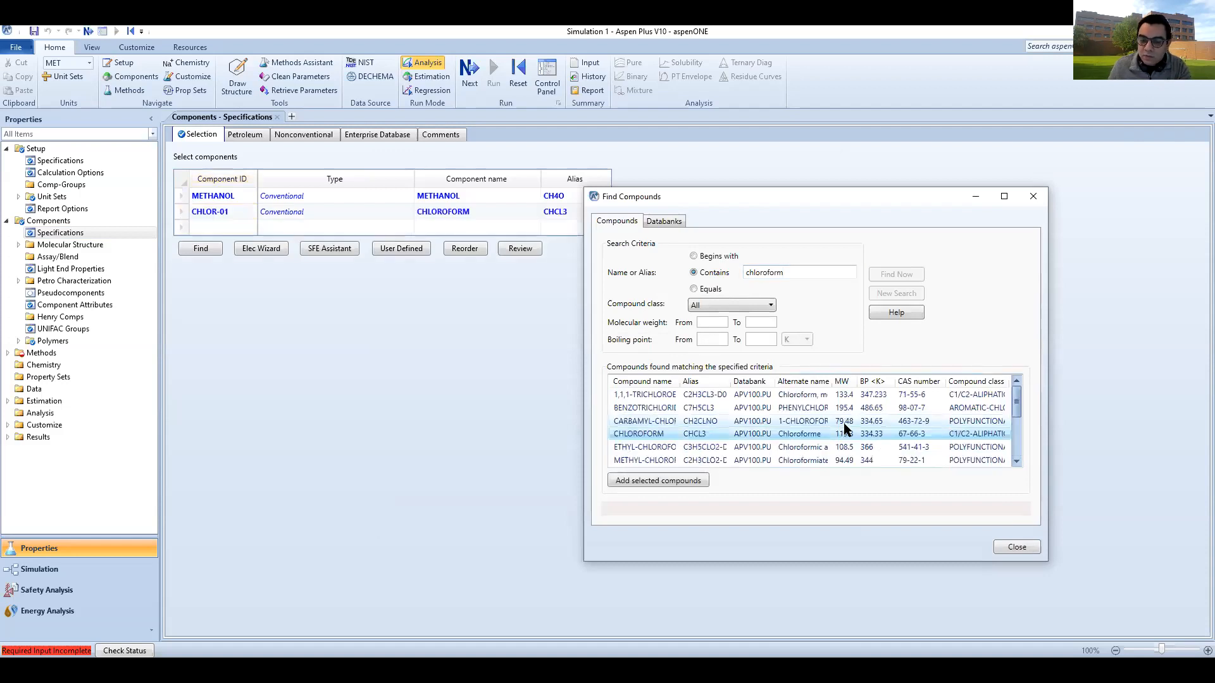
click(1036, 200)
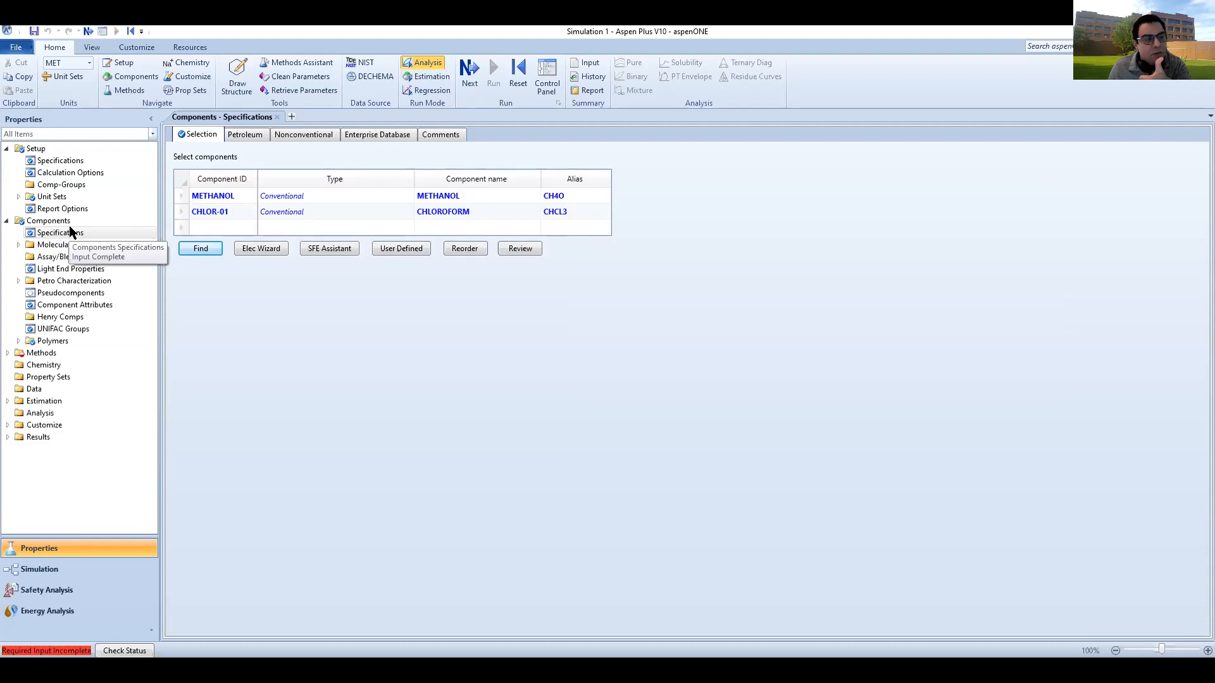
- Set the method filter to ALL in the global Methods specifications
click(7, 352)
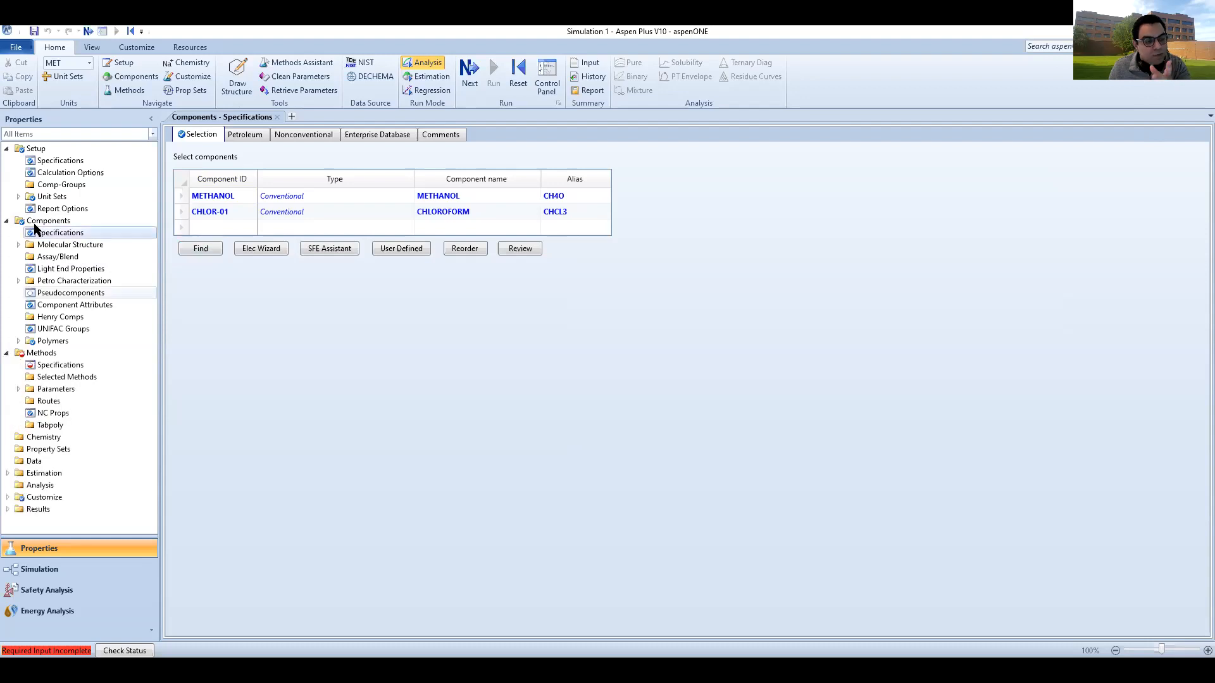
click(57, 369)
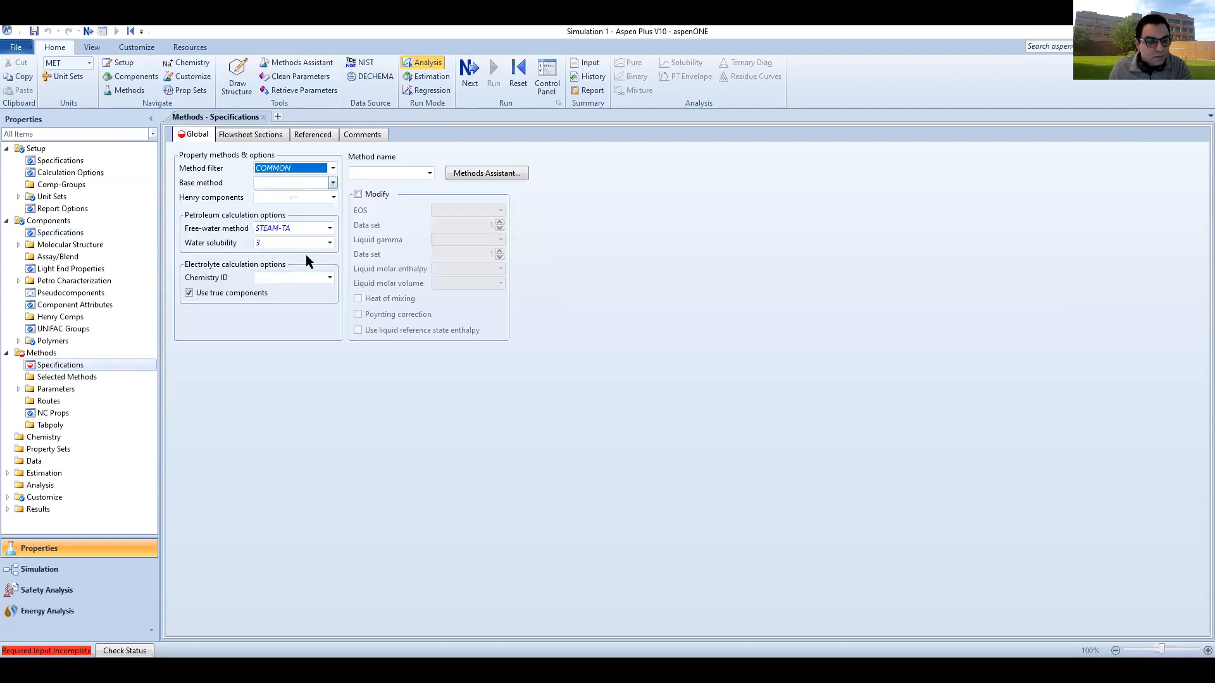
scroll(295, 340, down, 2)
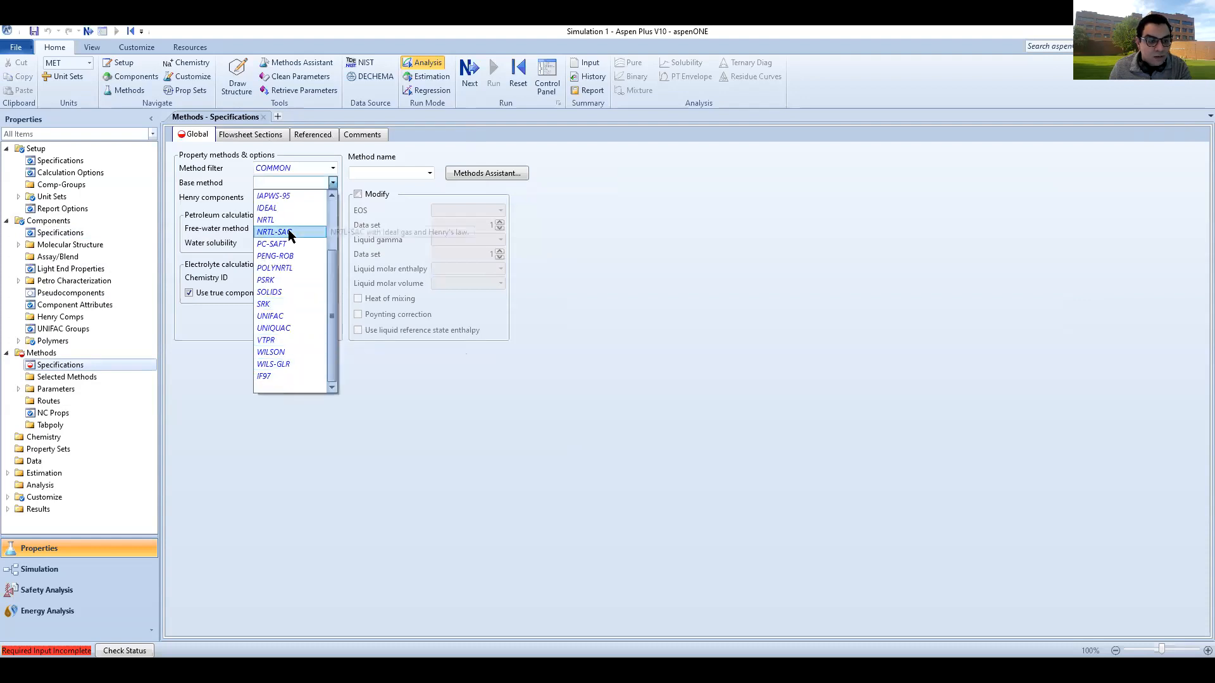
scroll(314, 158, up, 2)
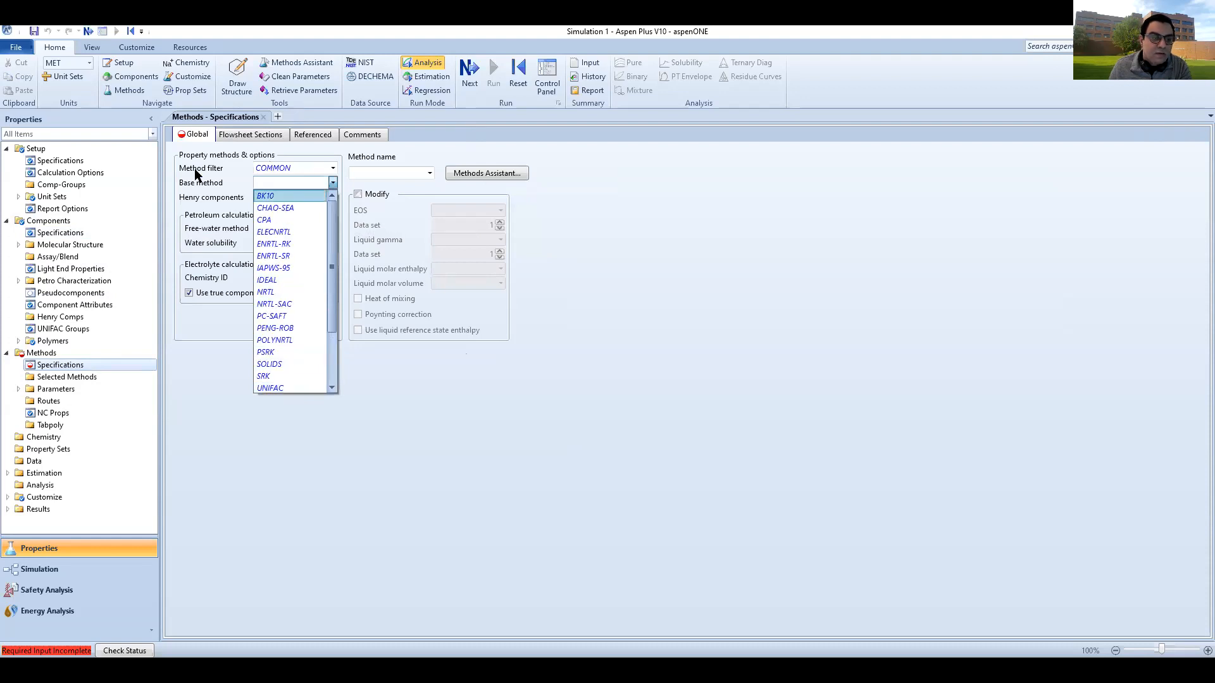
click(330, 172)
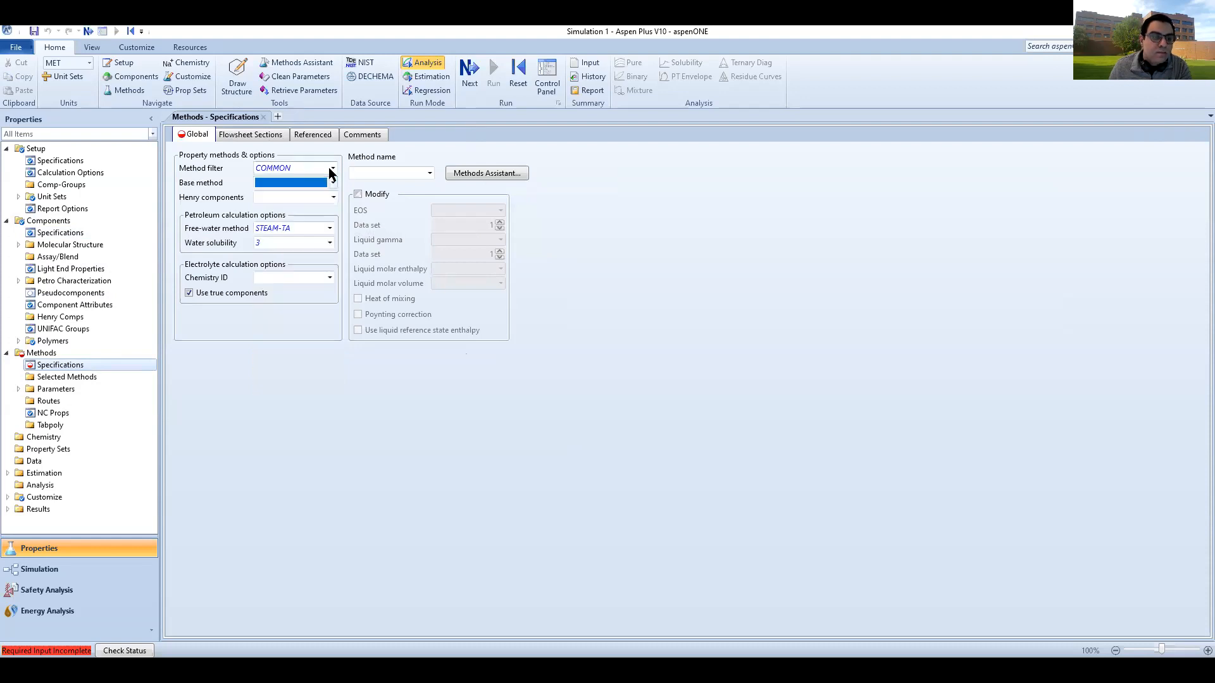
click(330, 168)
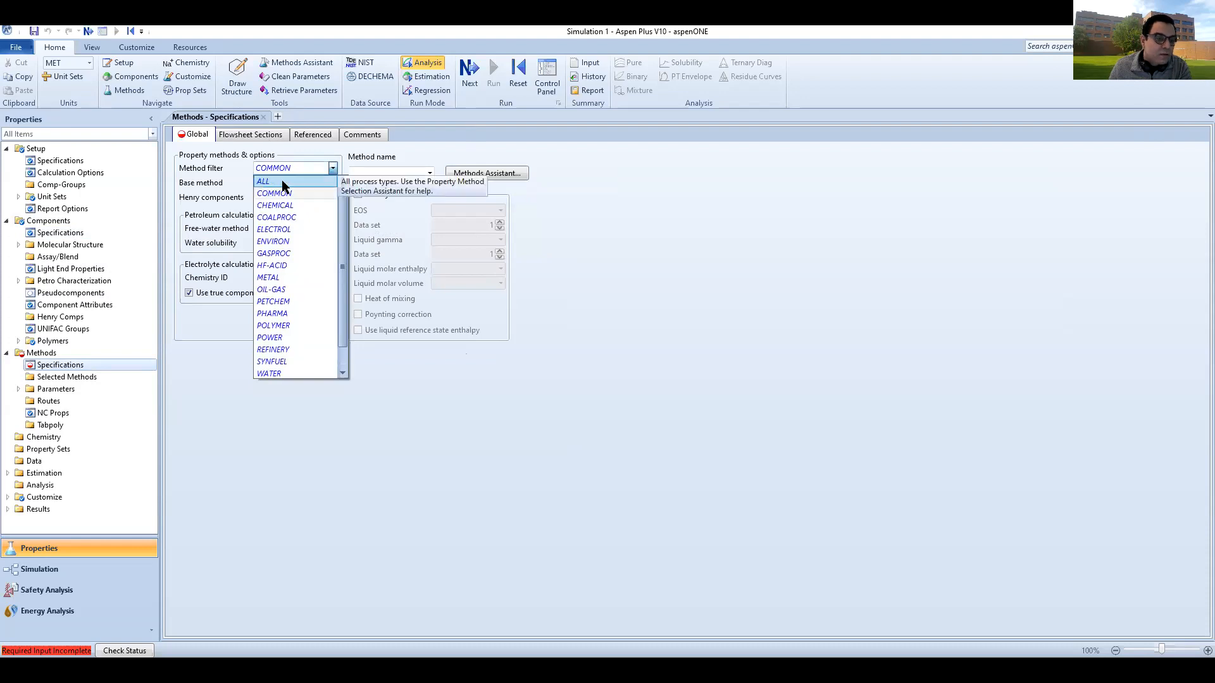
click(303, 181)
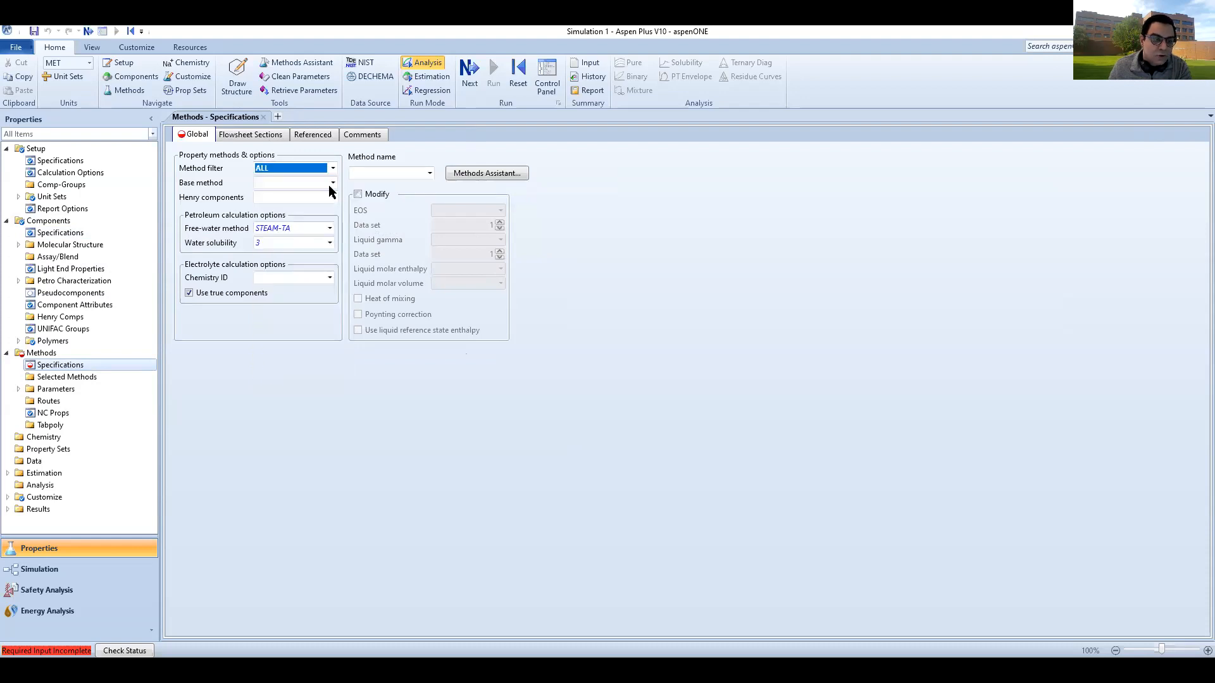
- Choose NRTL-RK as the base property method
click(332, 184)
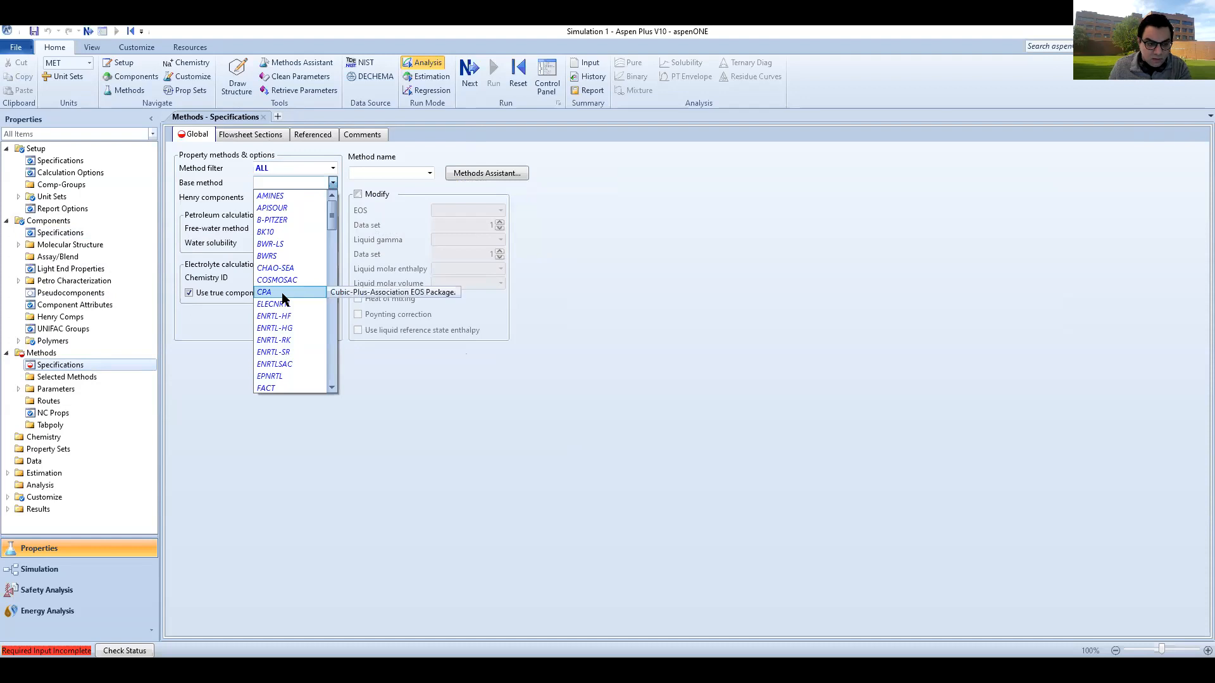
scroll(282, 298, down, 8)
scroll(283, 295, up, 2)
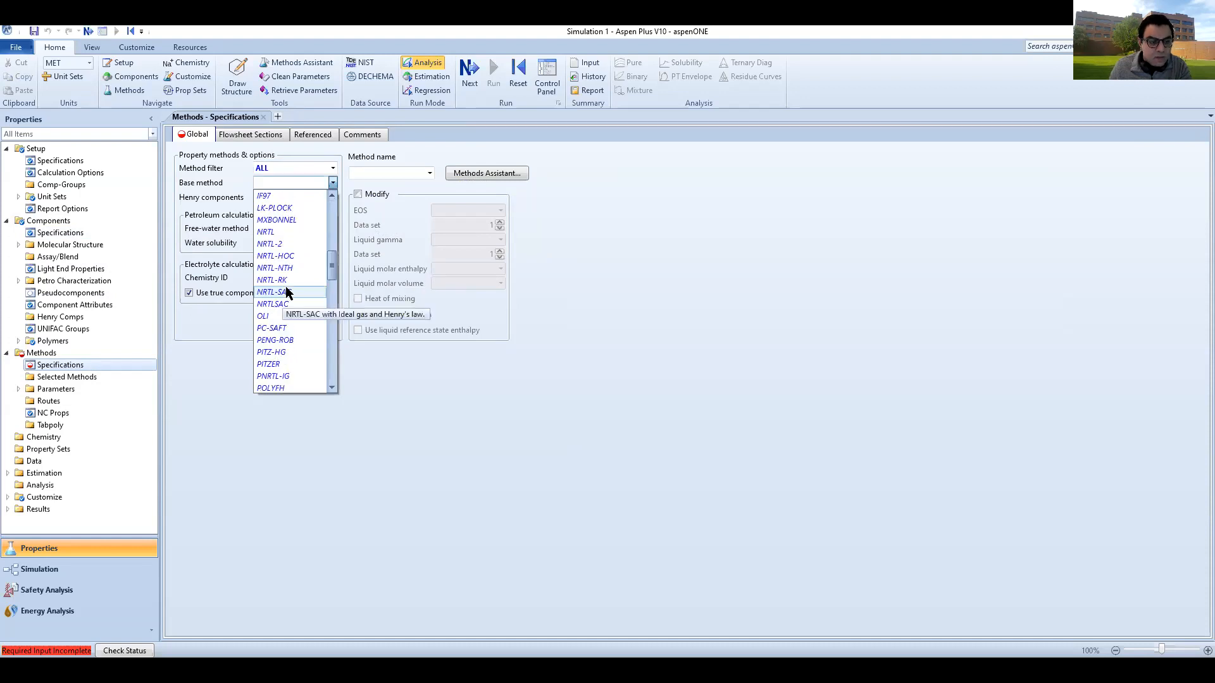
click(287, 280)
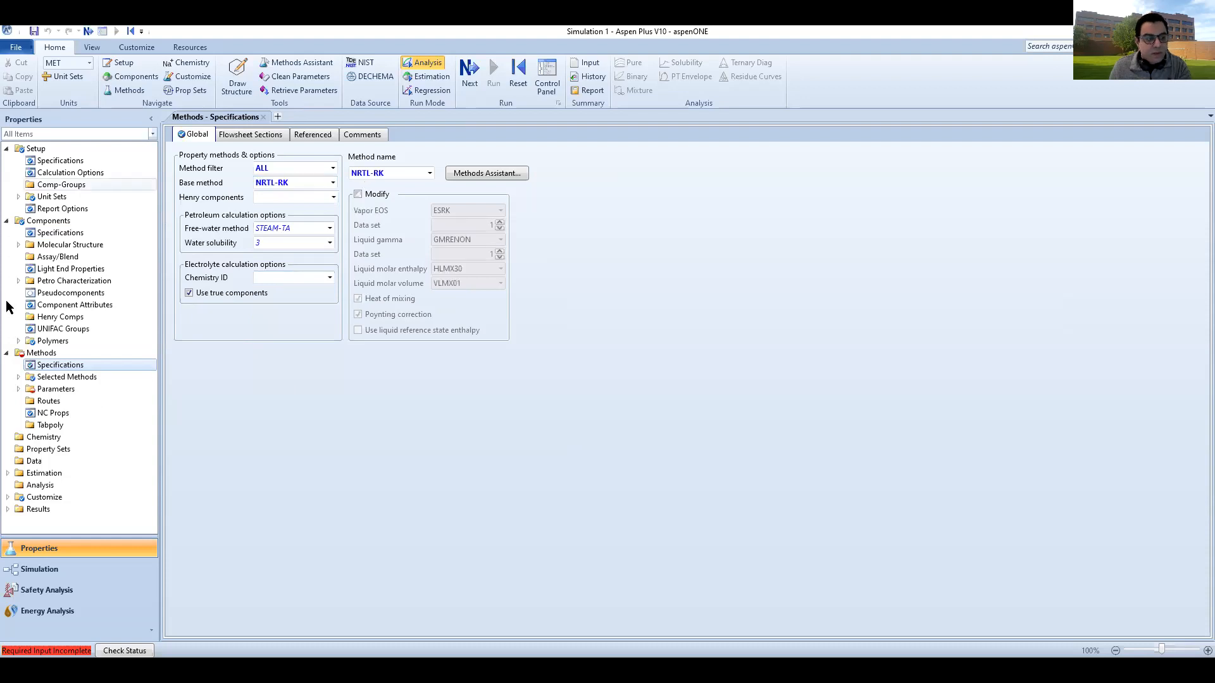
- Open the NRTL-1 binary interaction parameters under the Methods parameters to load the methanol–chloroform pair
click(19, 389)
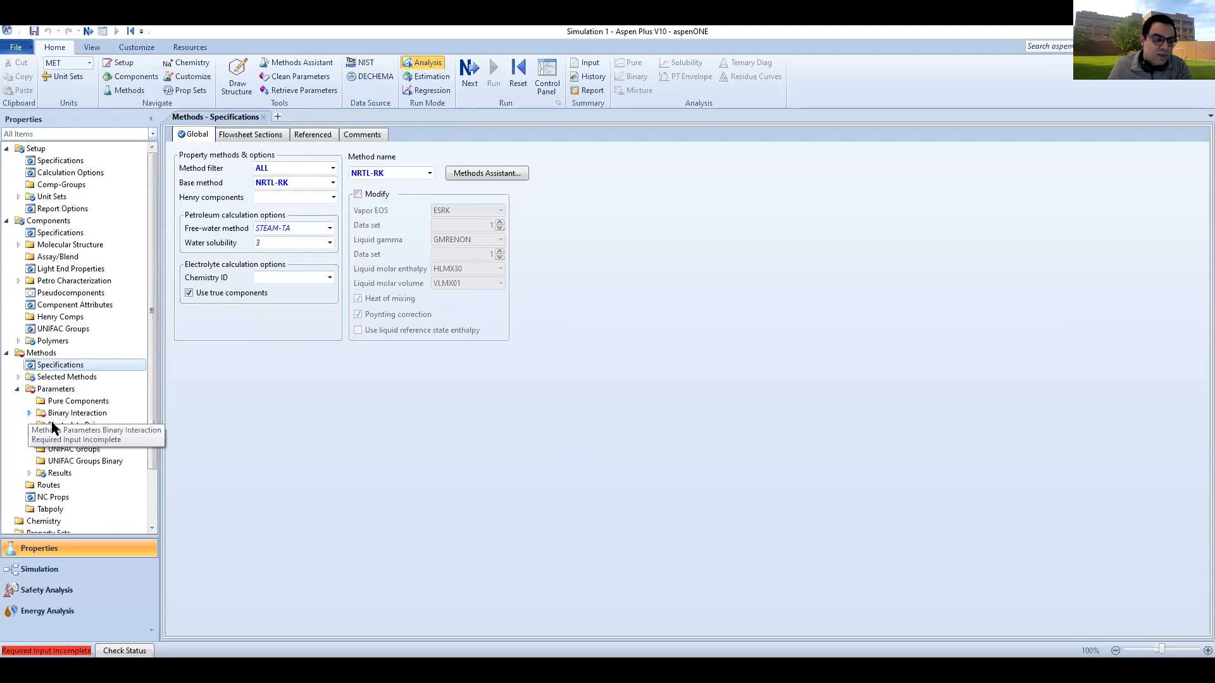
click(29, 414)
click(49, 496)
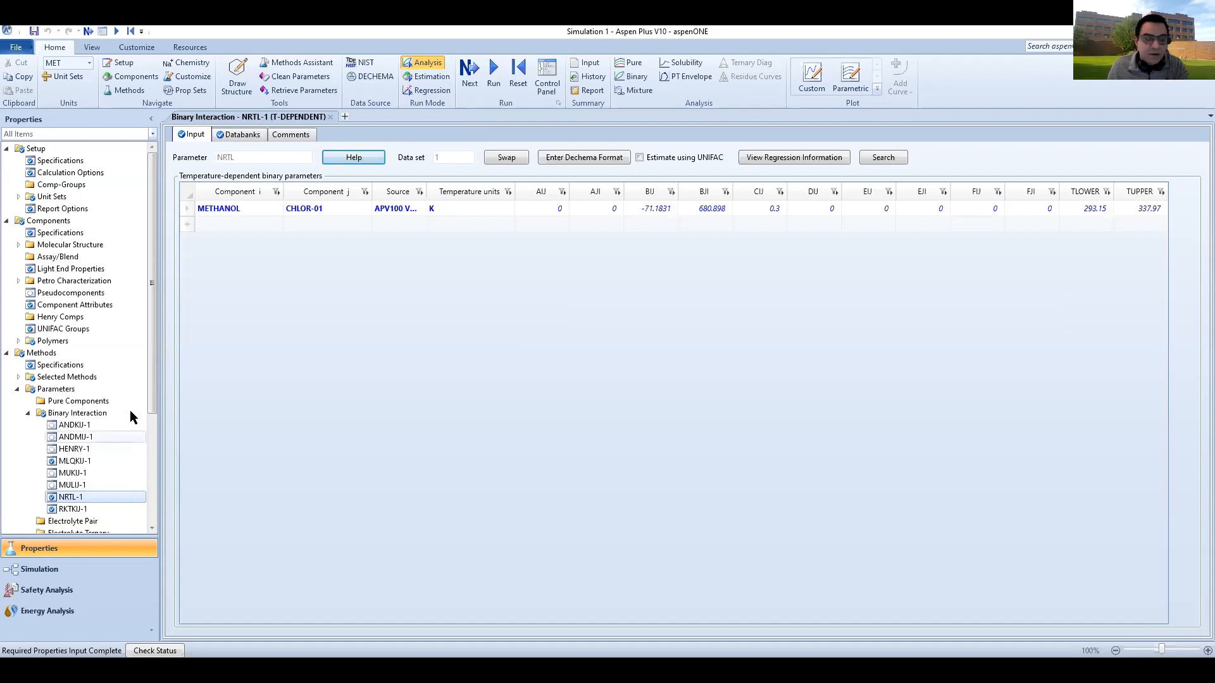
- Examine the NRTL-1 binary parameters for the methanol–chloroform pair and check the property method in the Methods specifications
click(42, 569)
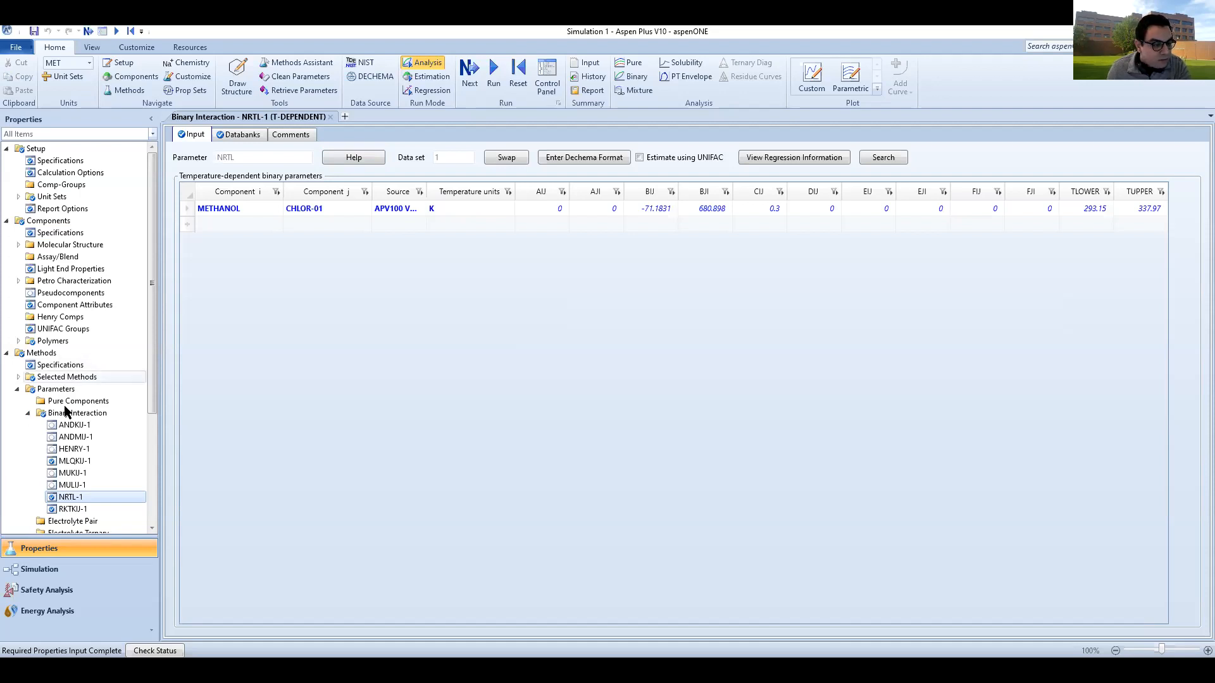
scroll(61, 388, down, 3)
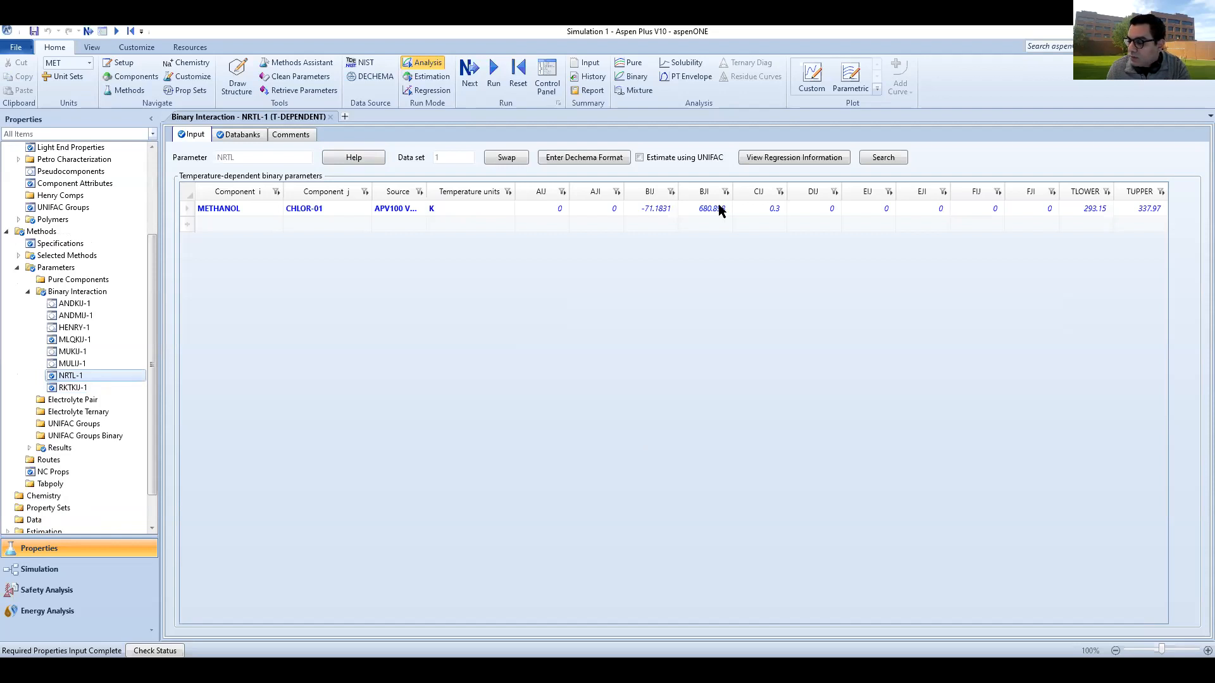
mouse_move(719, 210)
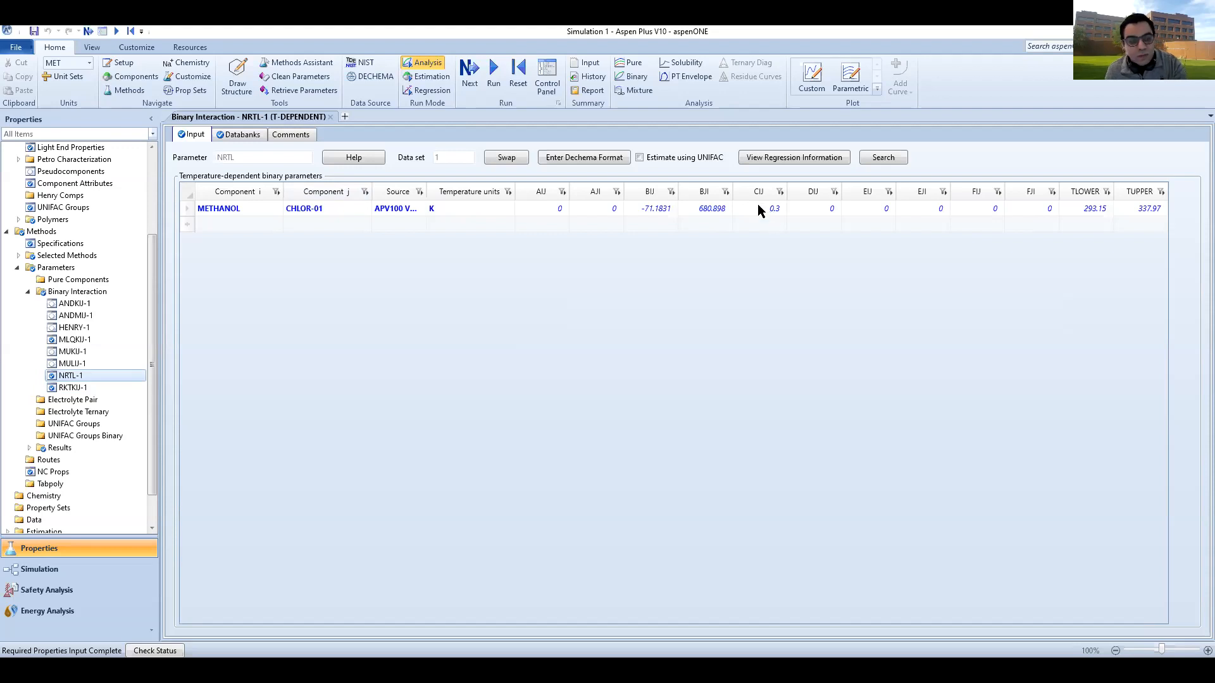
scroll(66, 399, up, 3)
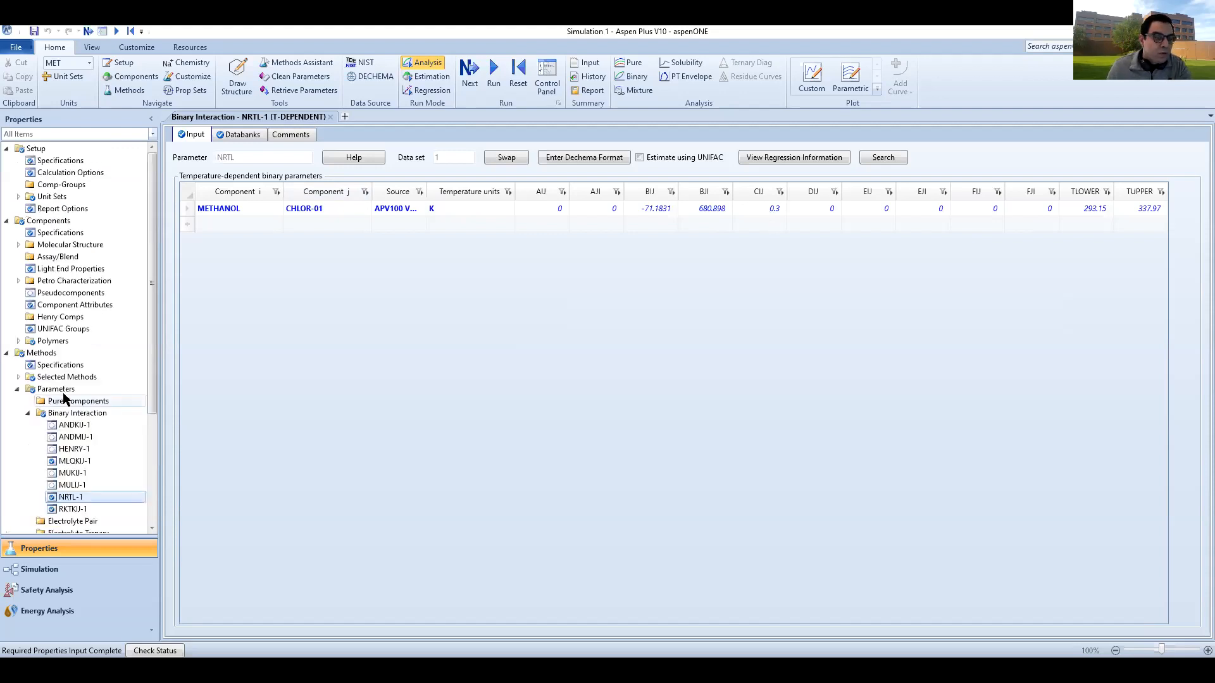
scroll(72, 421, down, 3)
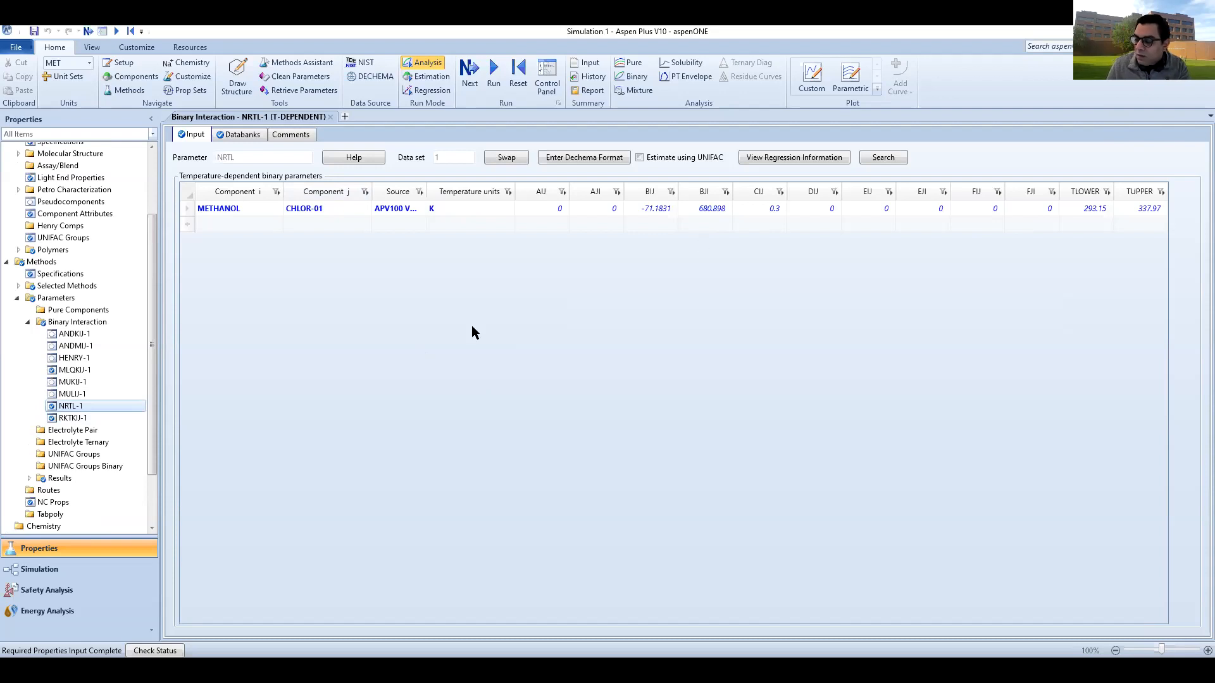
click(41, 276)
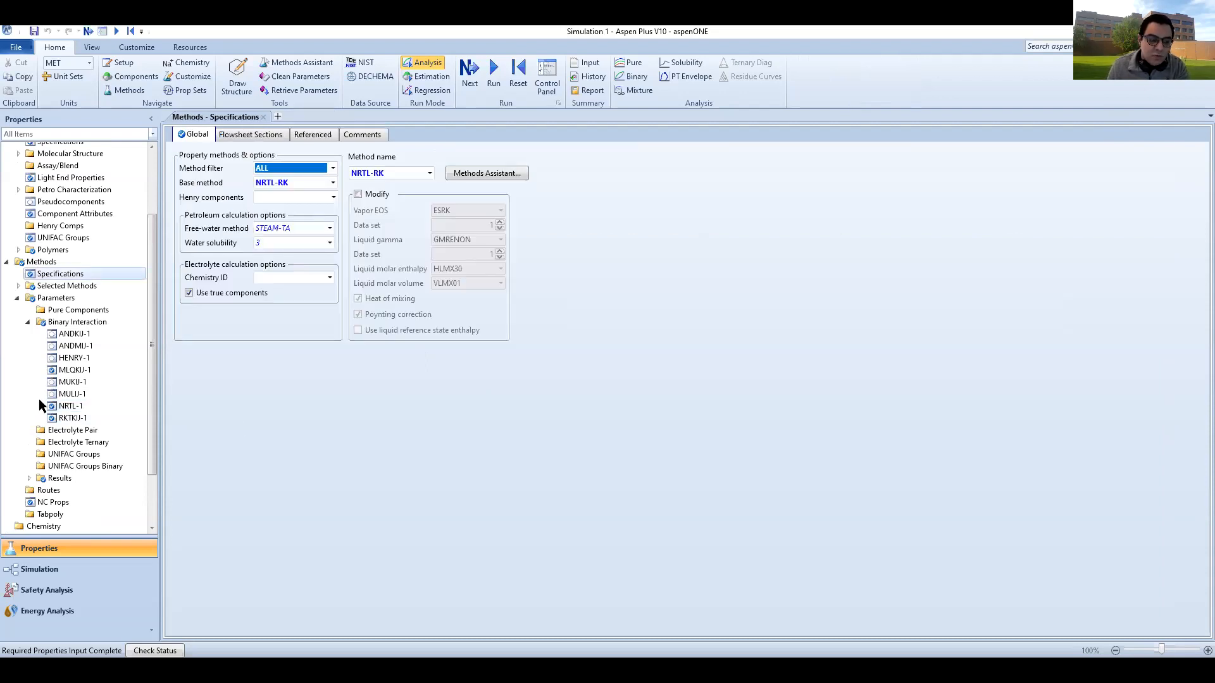
click(77, 407)
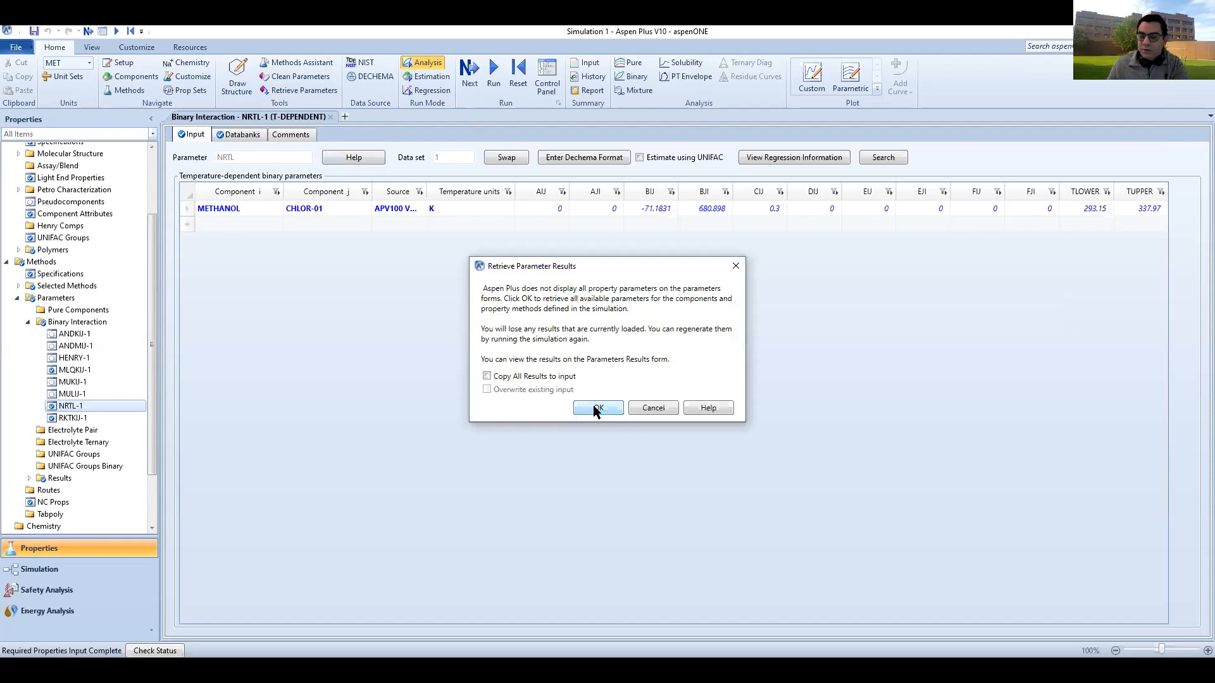
- Retrieve all available property parameters without copying them to input, and examine the scalar results for both components, including PC, RHOM and RKTZRA
key(Return)
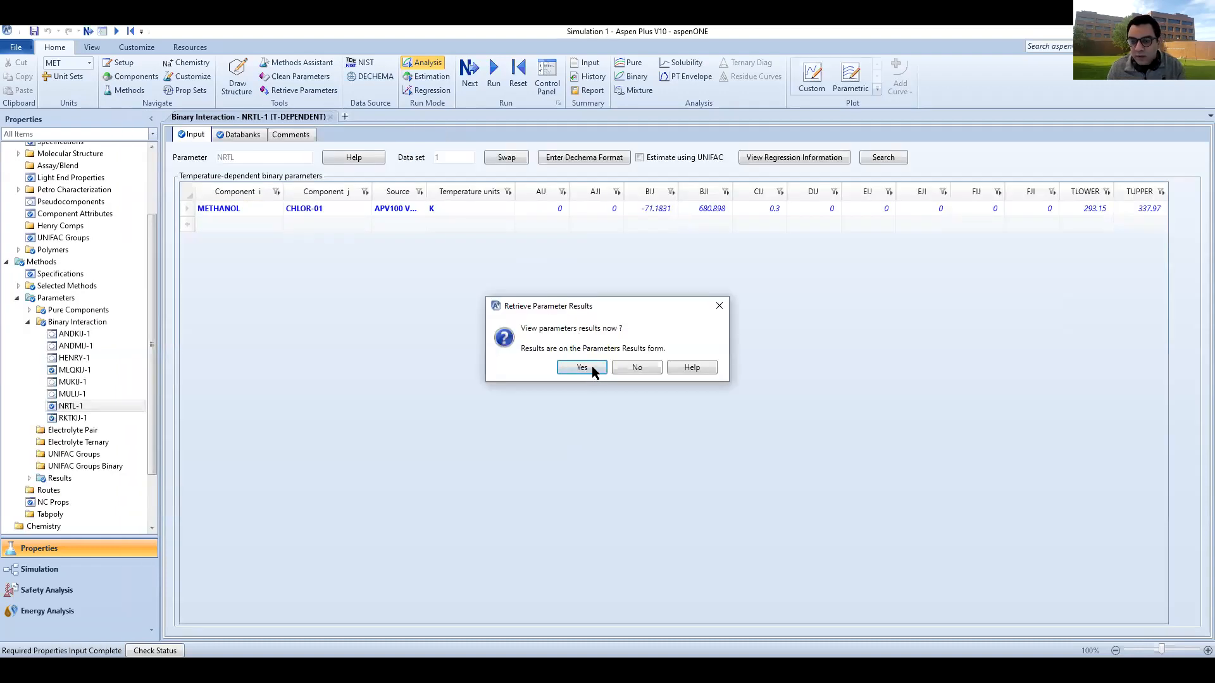
click(582, 367)
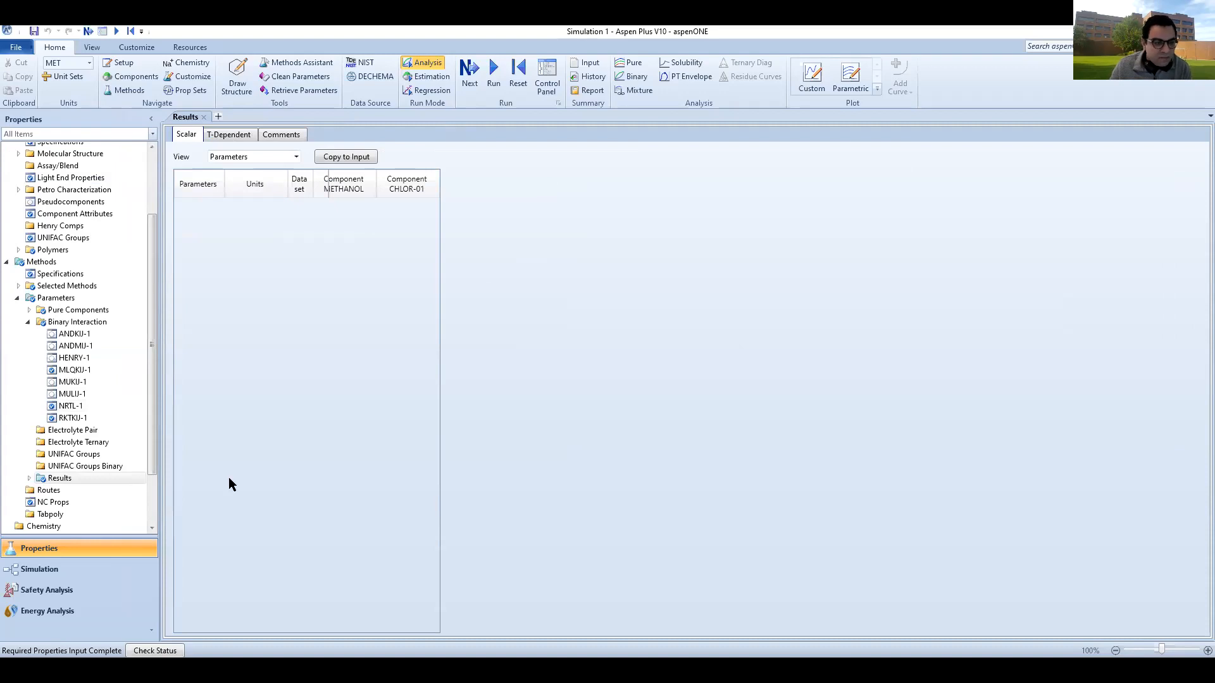
scroll(231, 475, down, 1)
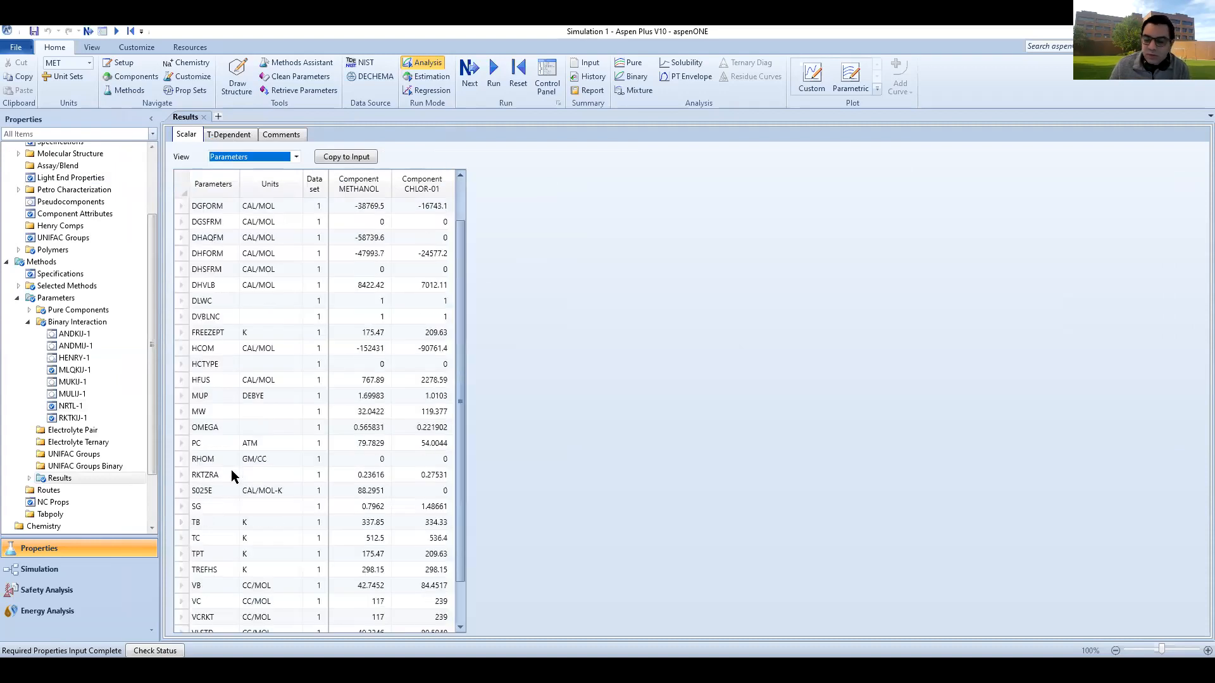
scroll(231, 475, down, 1)
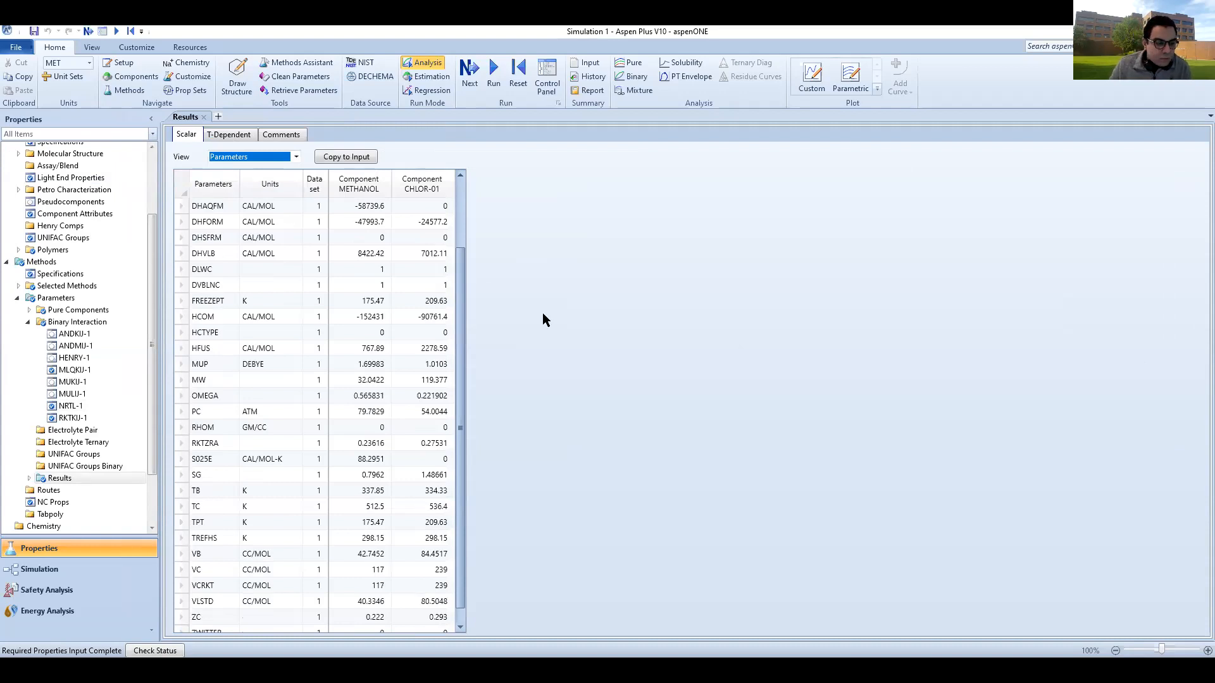
click(202, 414)
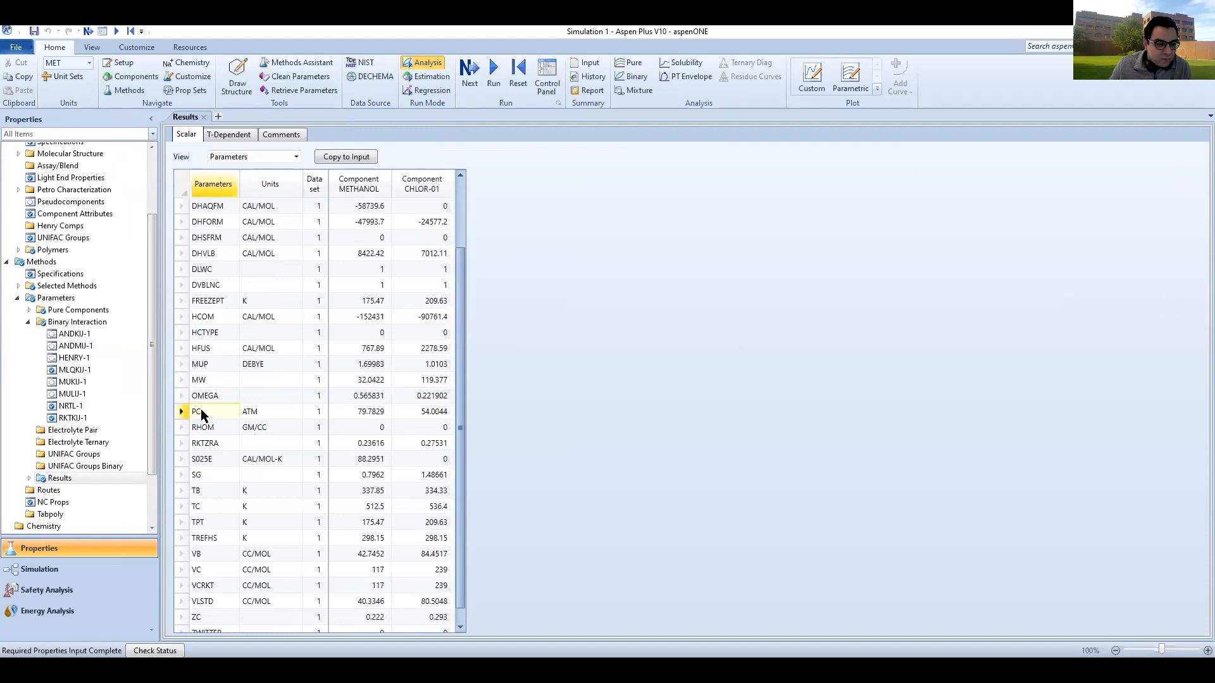
click(207, 430)
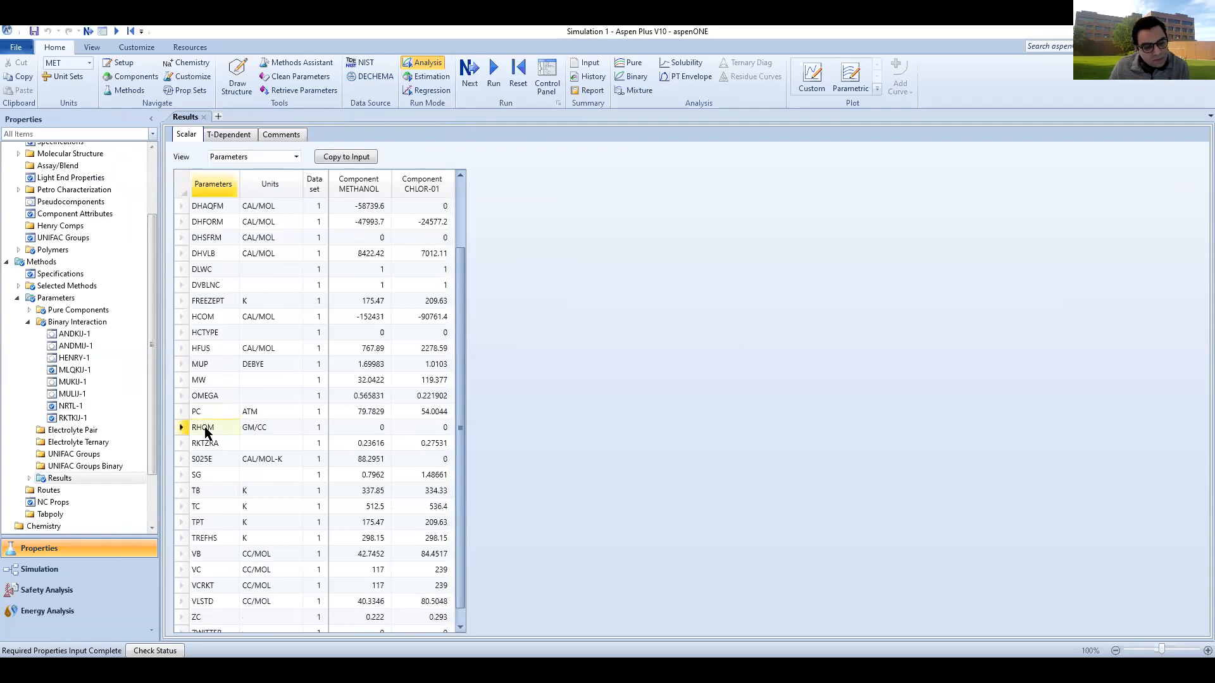
click(202, 448)
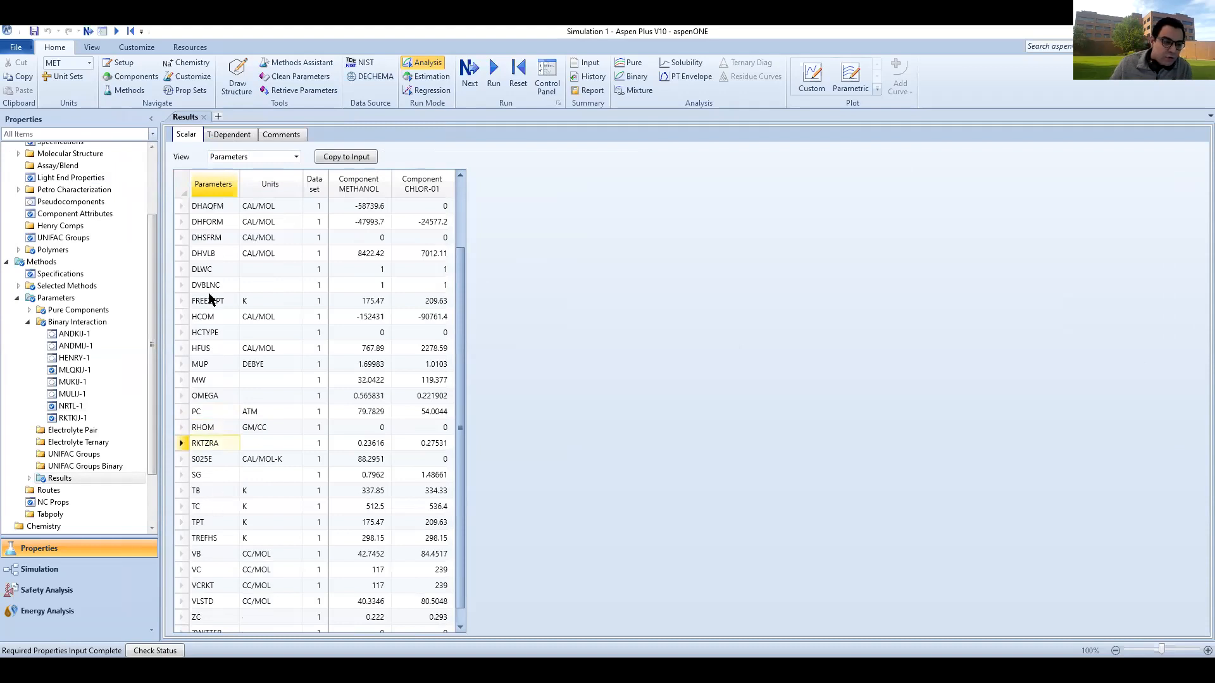
- Examine DGFORM in the scalar results and the ATOMNO-1 elements in the temperature-dependent results for methanol and chloroform
scroll(210, 299, up, 2)
click(202, 256)
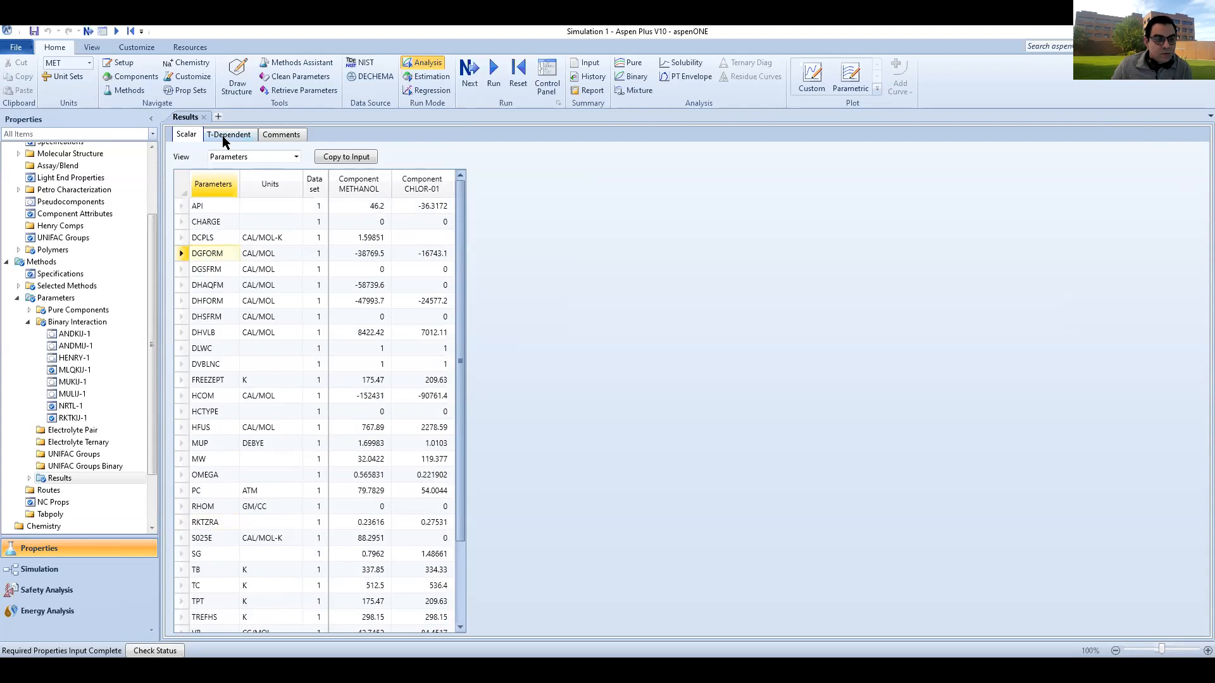
click(29, 479)
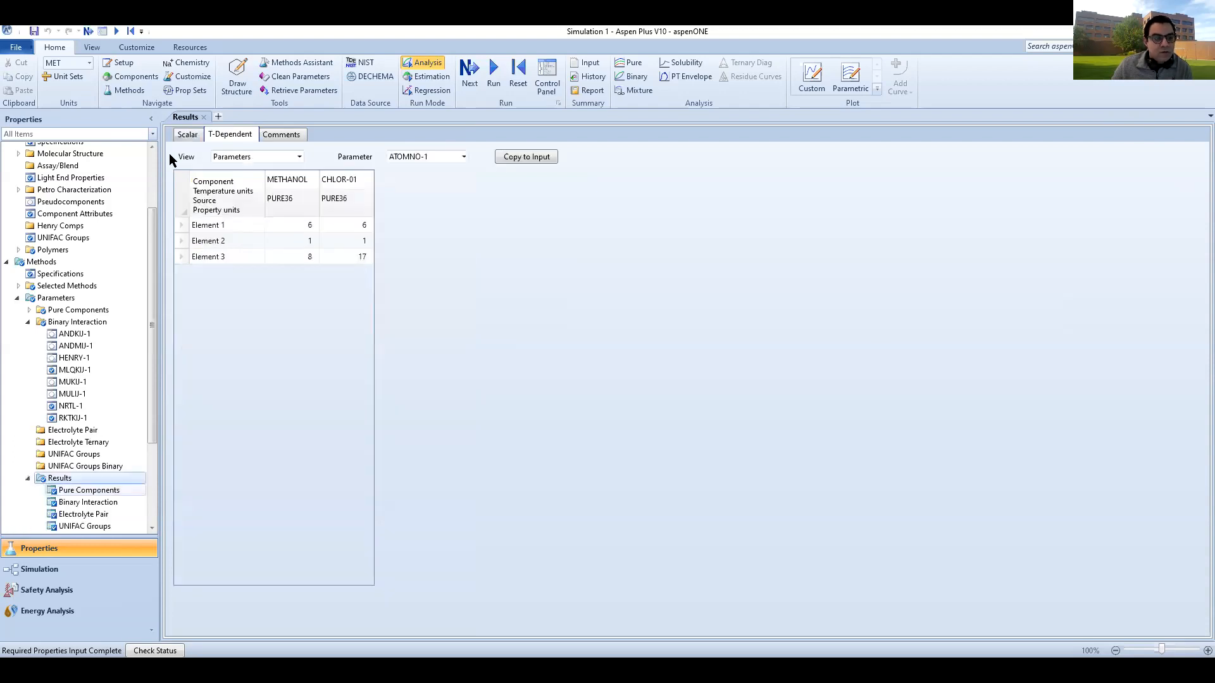
click(189, 135)
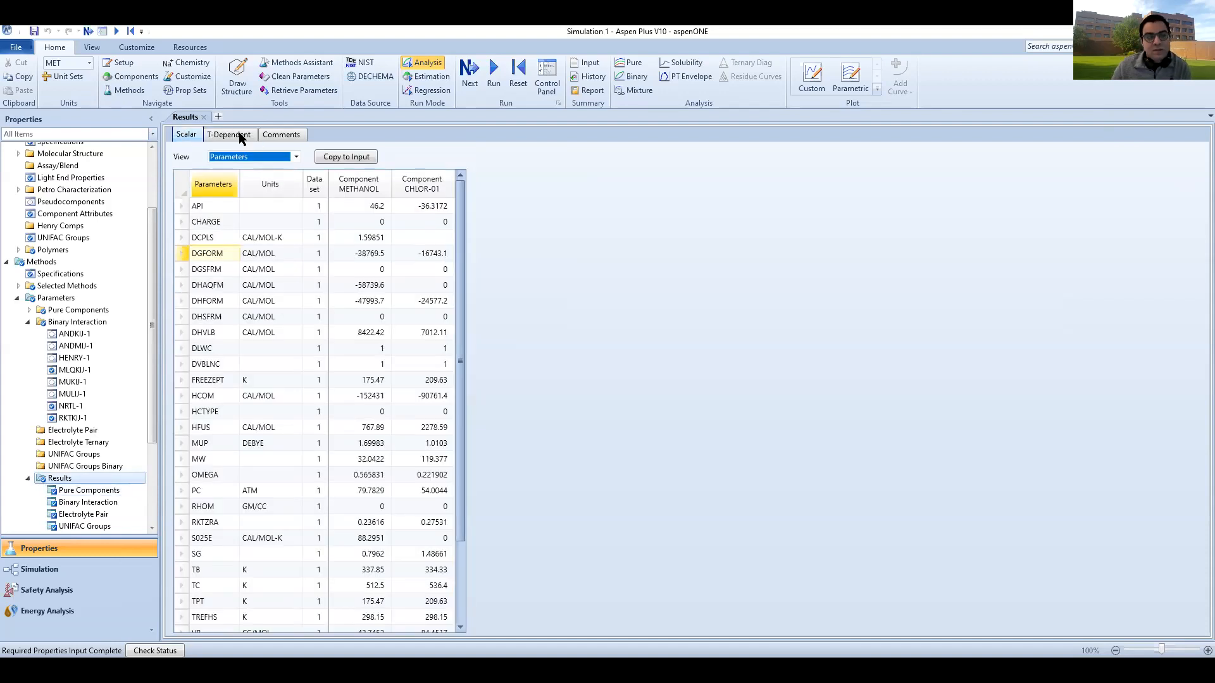
click(241, 137)
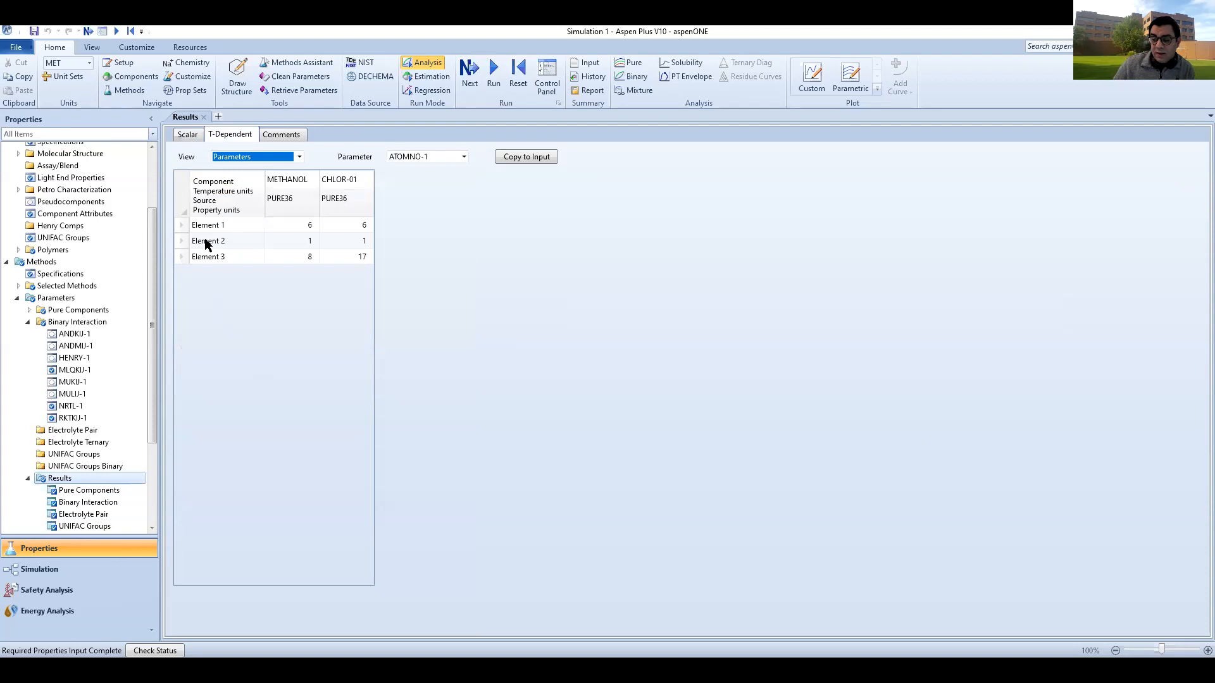
click(282, 245)
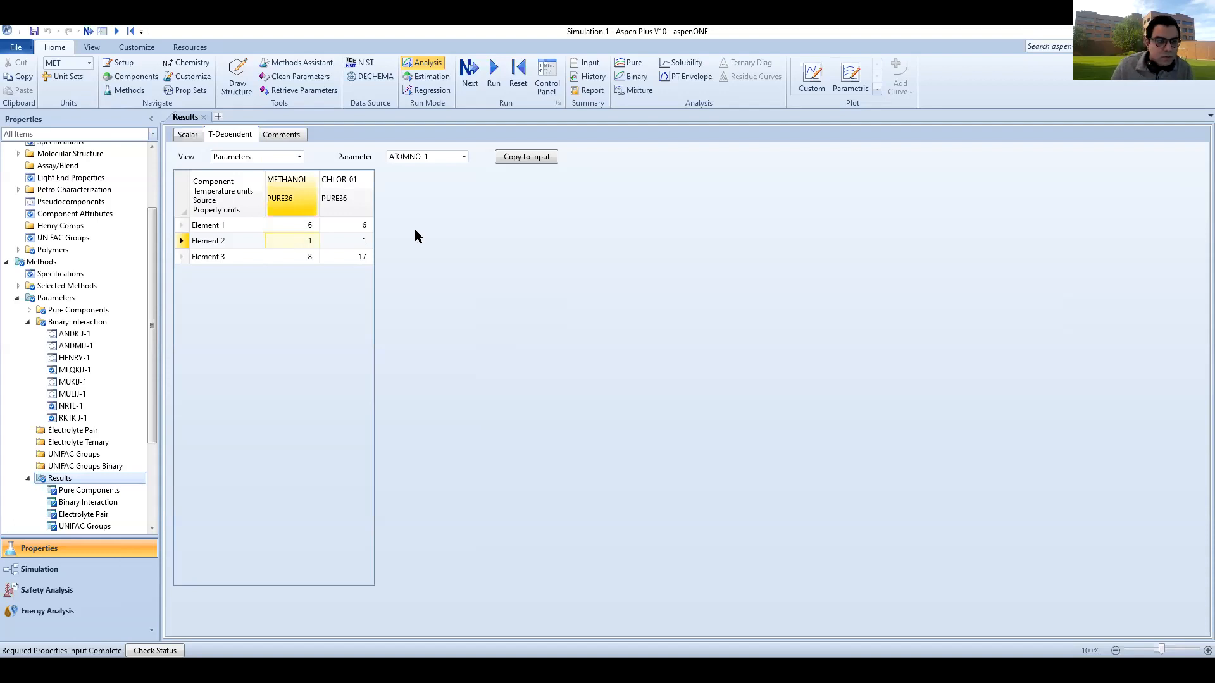
- Display the PLXANT-1 parameter in the temperature-dependent results for methanol and chloroform
click(465, 158)
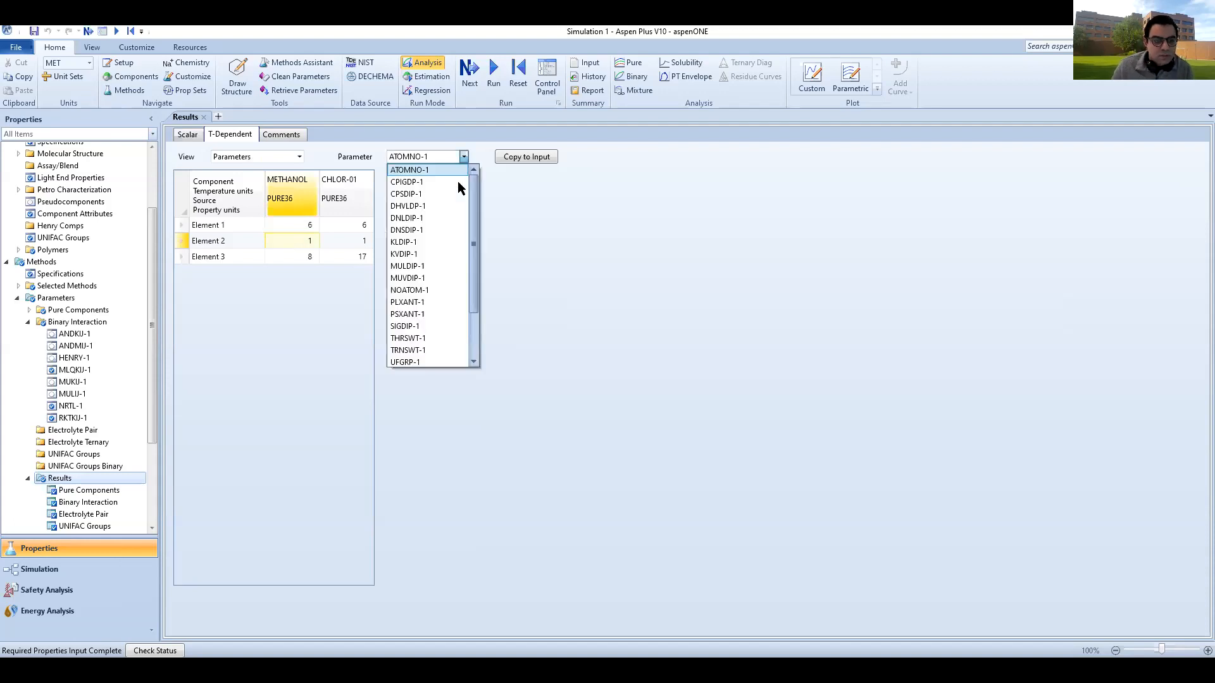
click(461, 164)
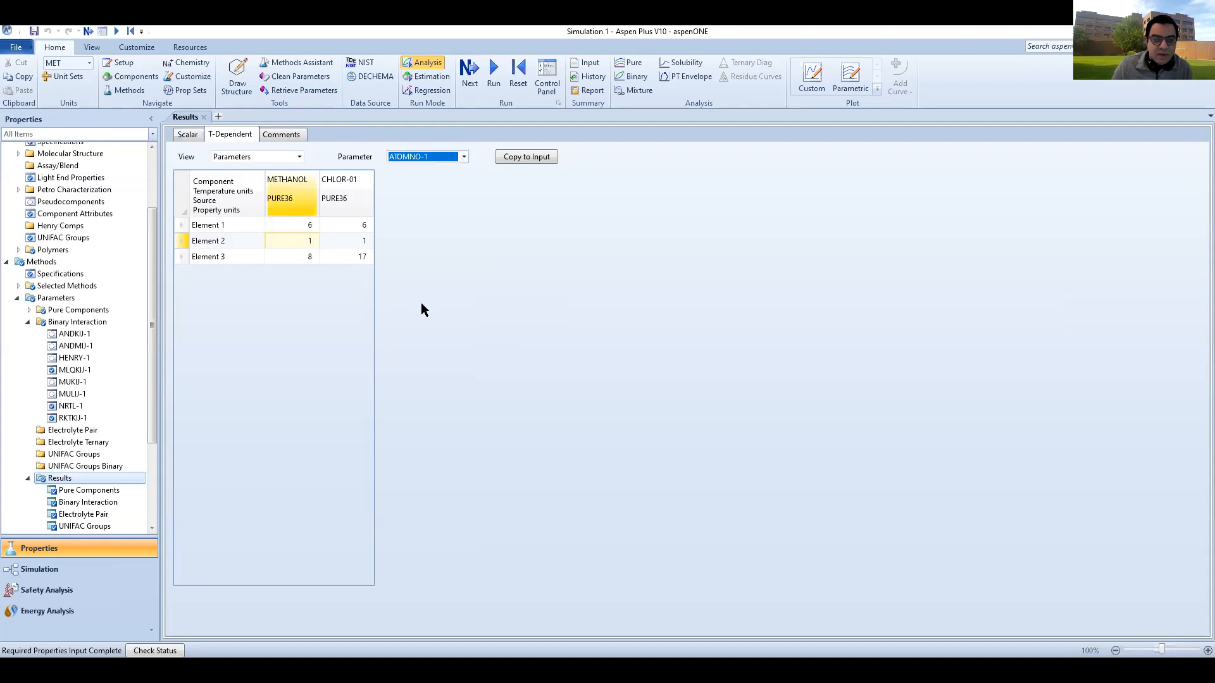
key(alt+Down)
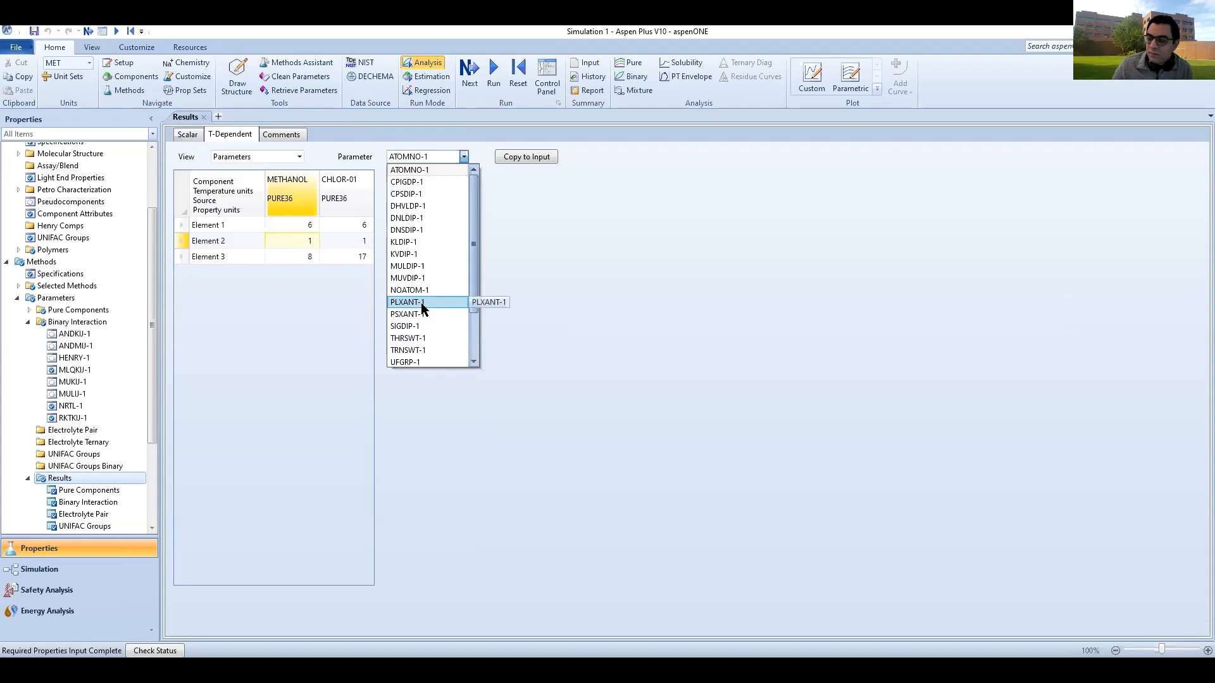
key(Up)
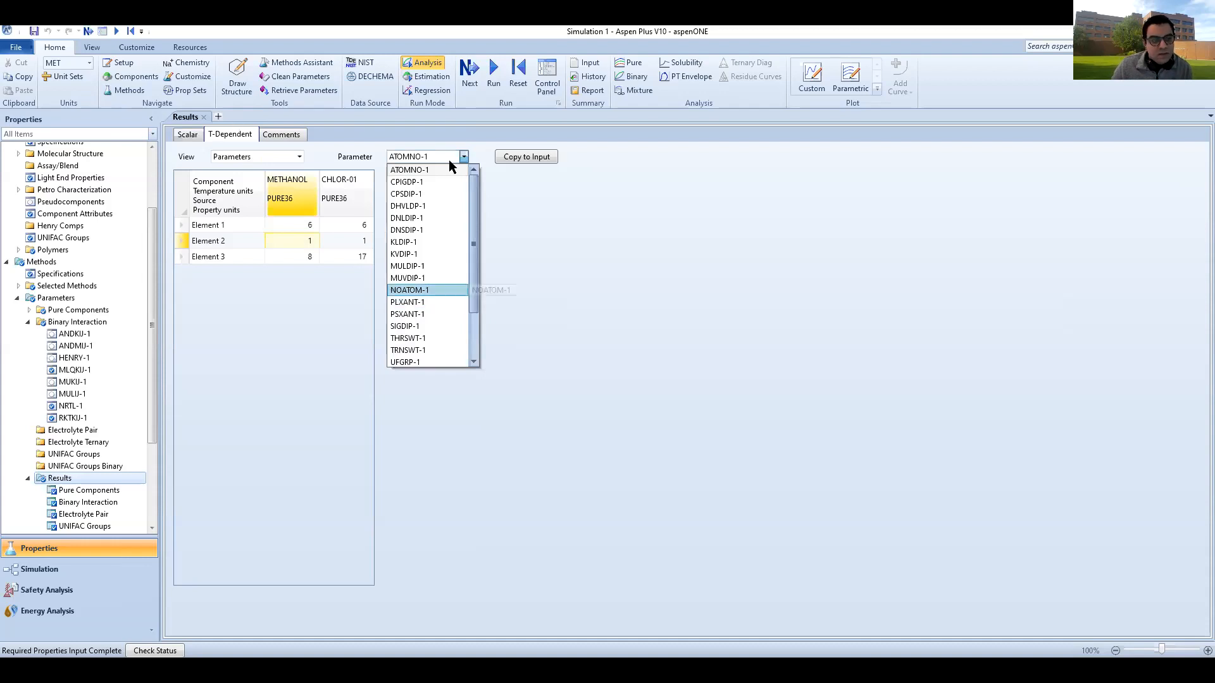
click(423, 300)
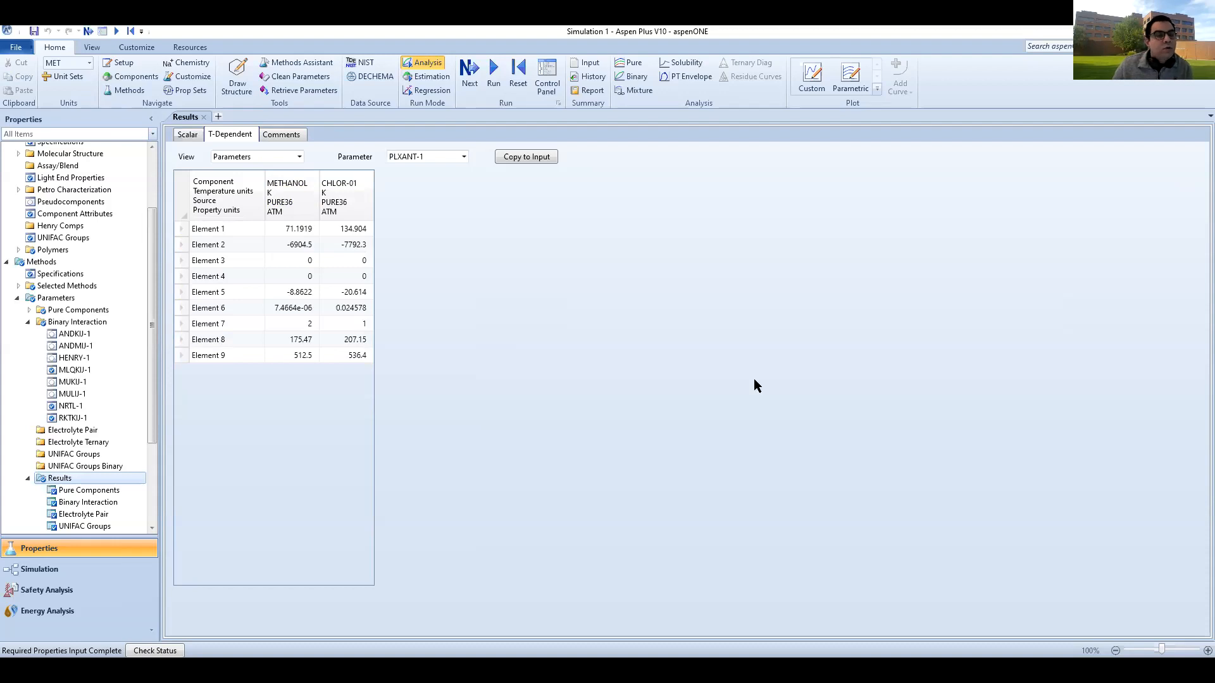
- Add METHANE as a third component in the component specifications
click(179, 234)
scroll(36, 174, up, 3)
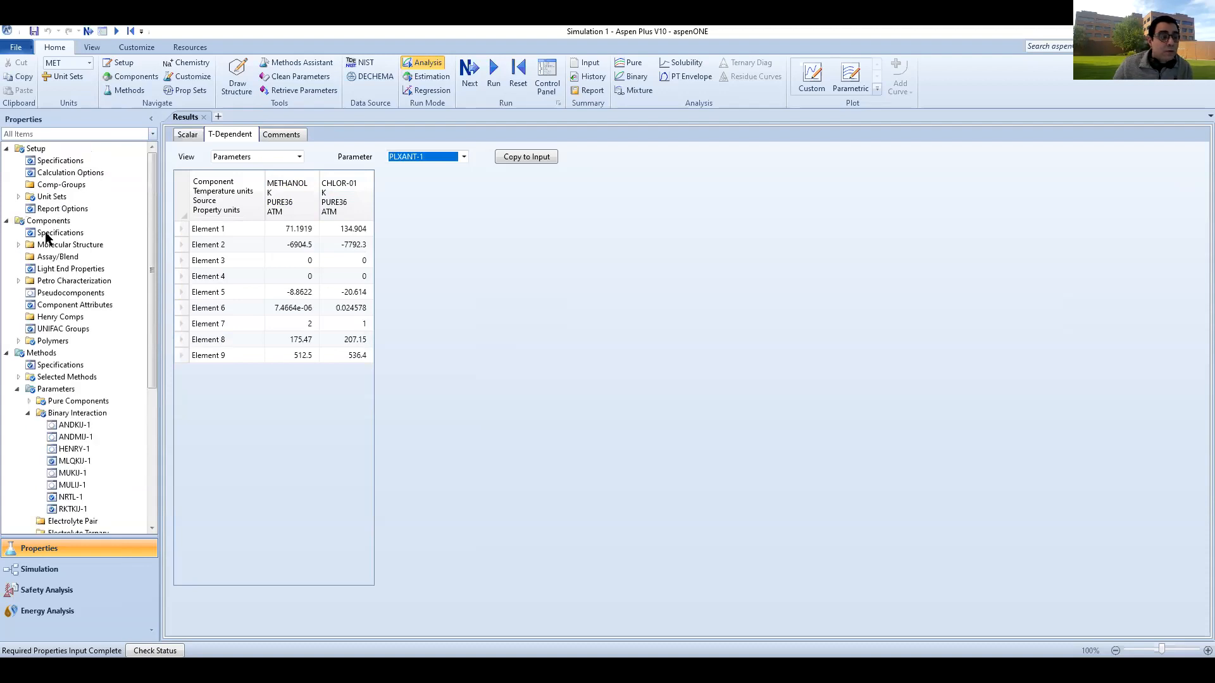
click(45, 232)
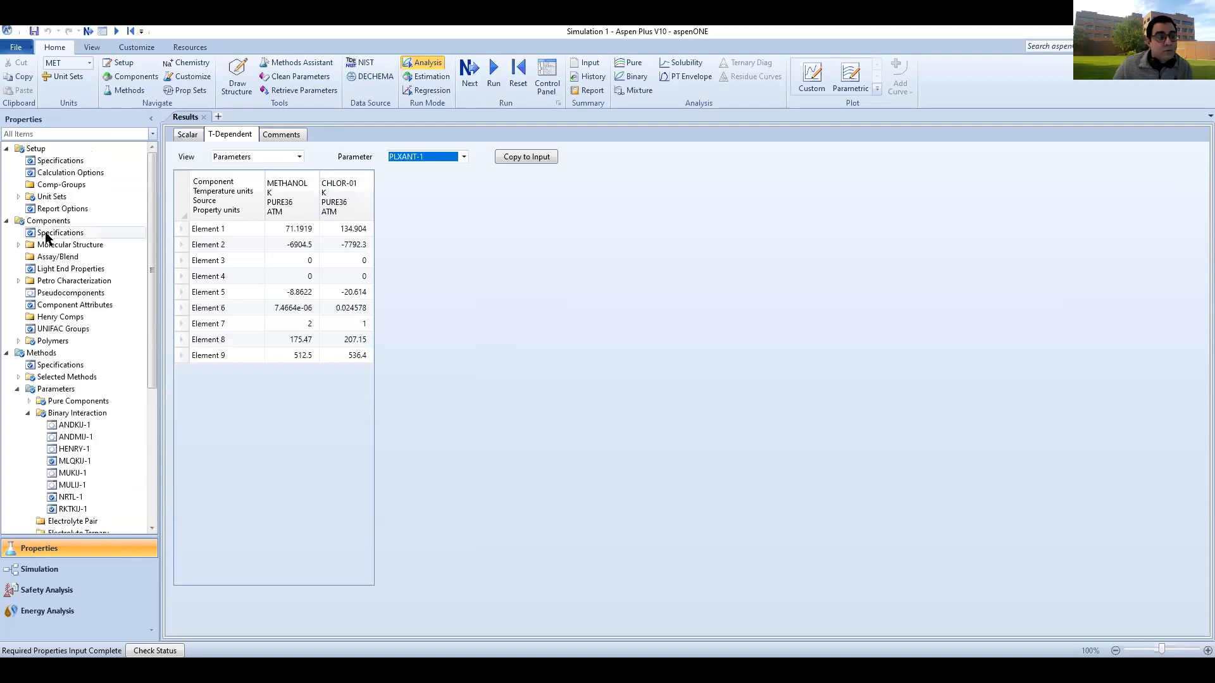
click(220, 229)
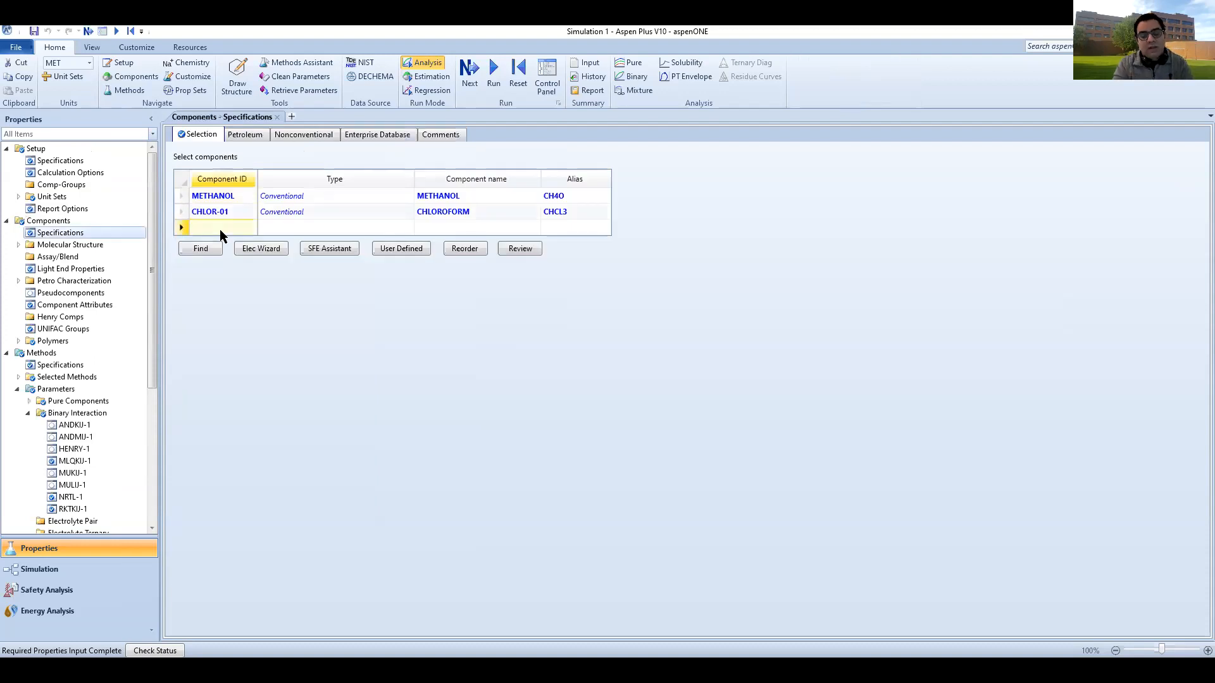
text(MET)
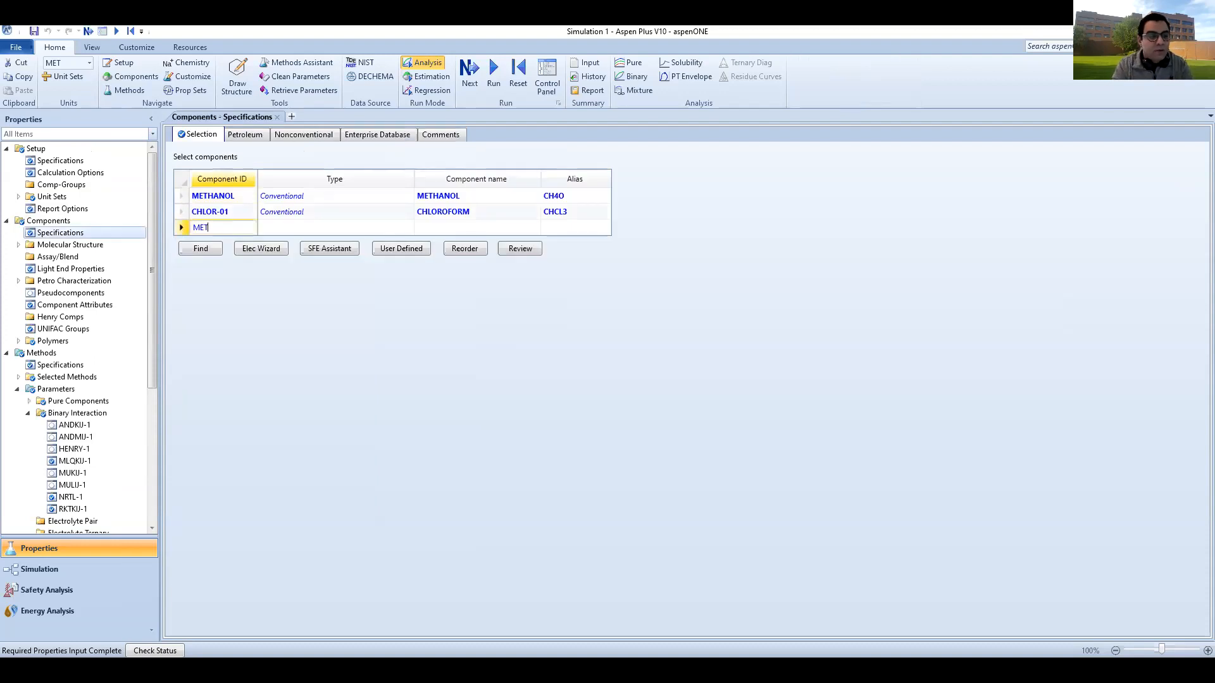
text(HANE)
key(Return)
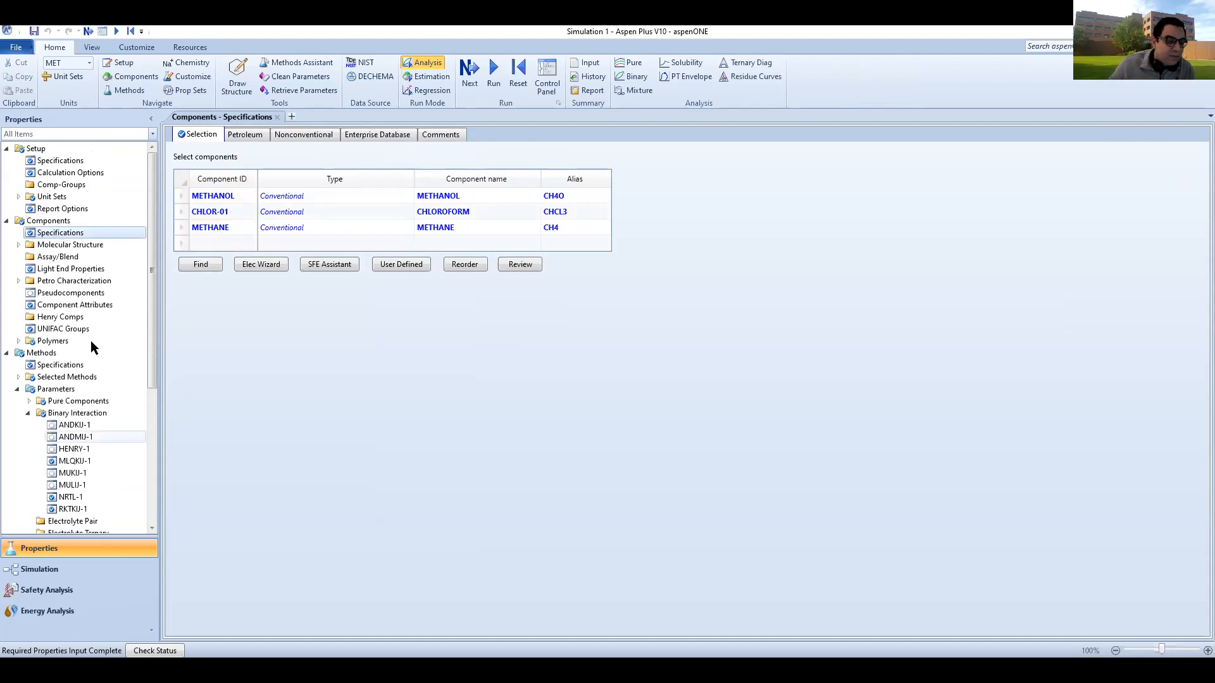
- Retrieve the property parameters again with methane included, and open the parameter results
scroll(89, 420, down, 2)
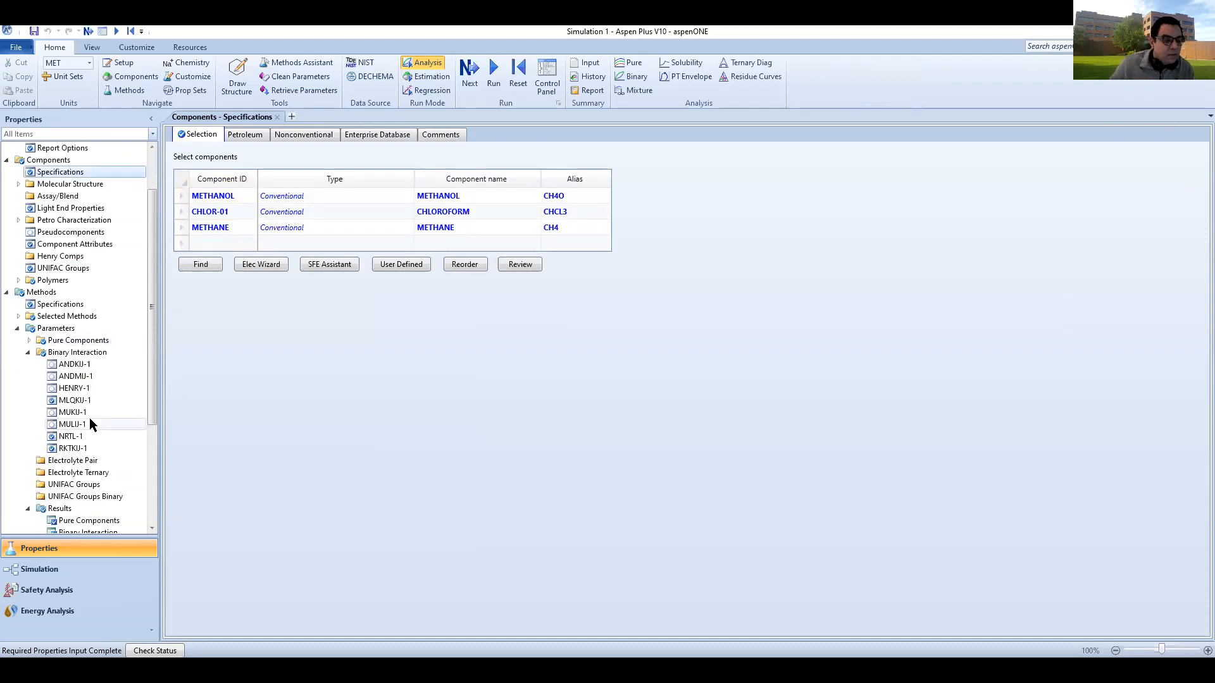
scroll(89, 405, down, 3)
click(280, 117)
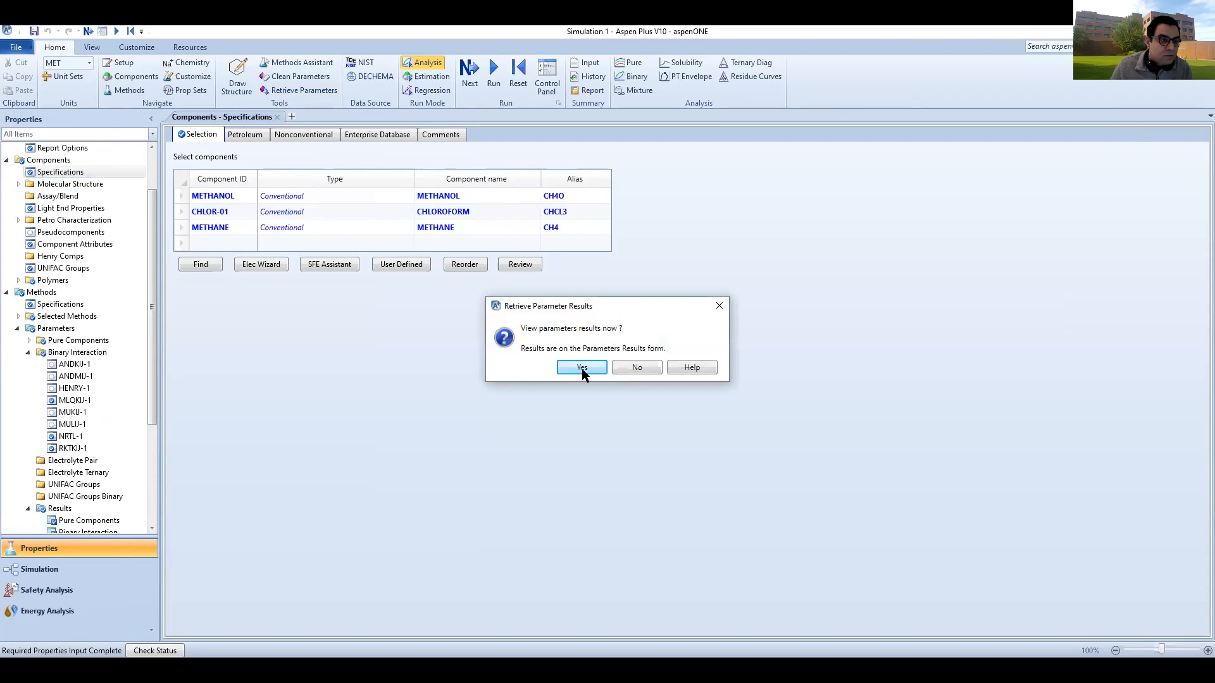
click(582, 369)
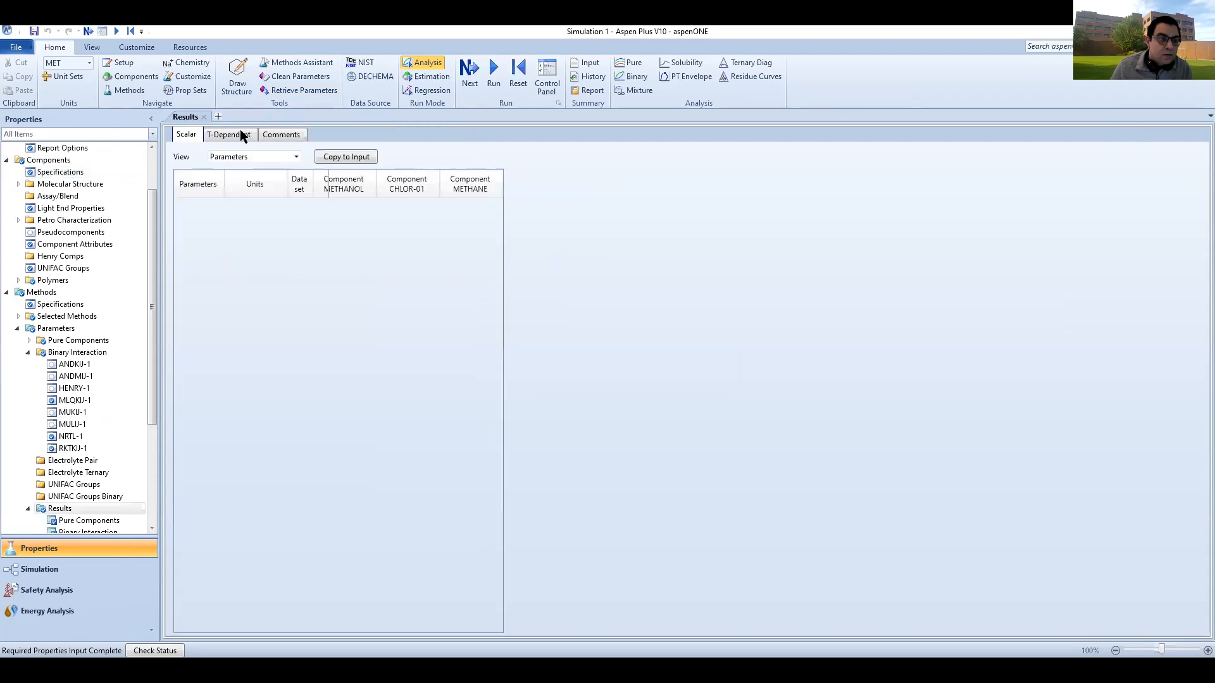
- Display PLXANT-1 in the temperature-dependent results for all three components, and examine Element 2 for methane and methanol
click(241, 134)
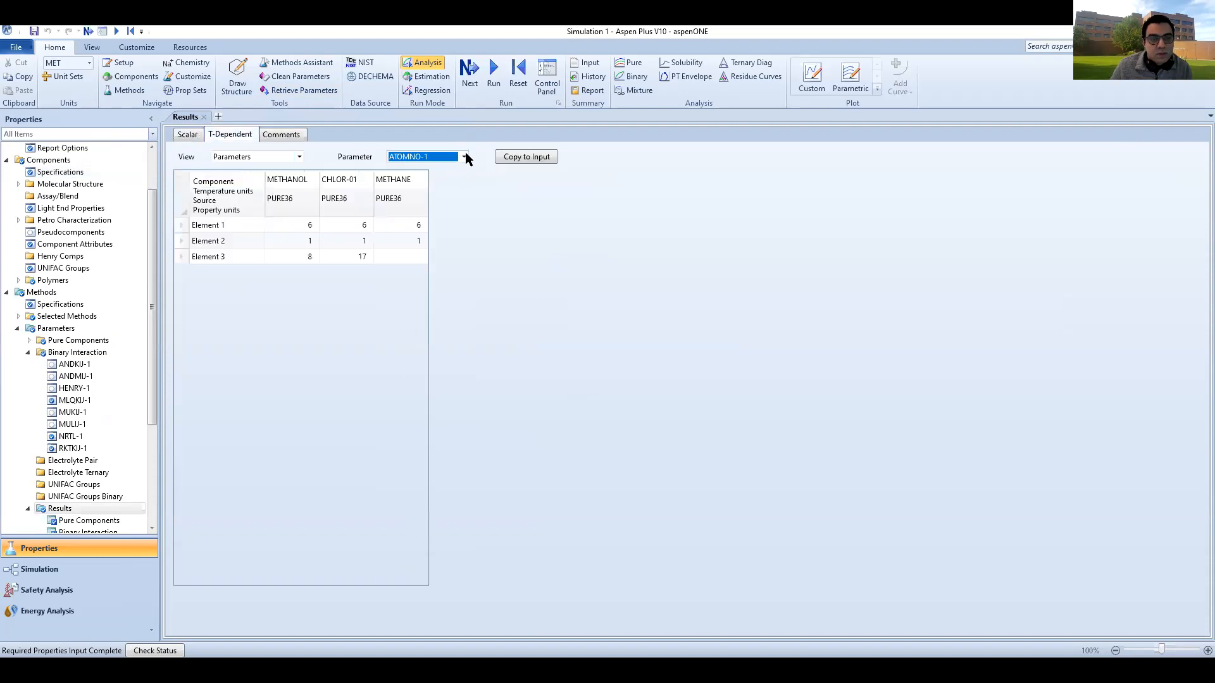
click(465, 157)
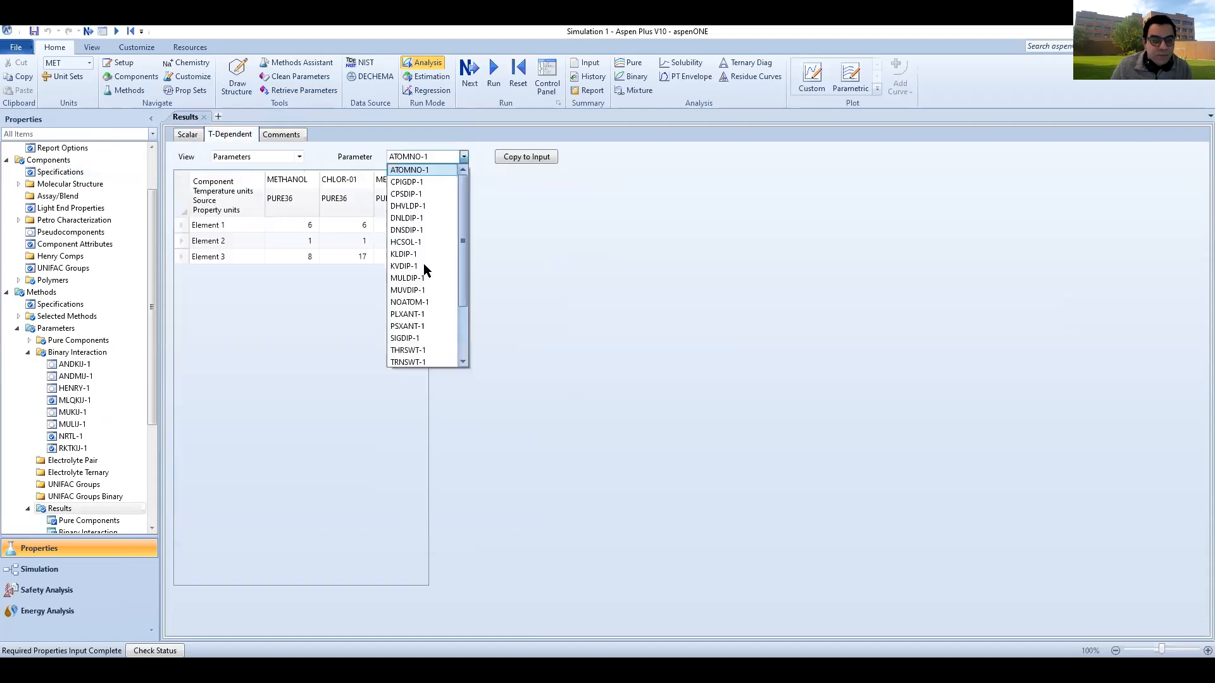
click(407, 315)
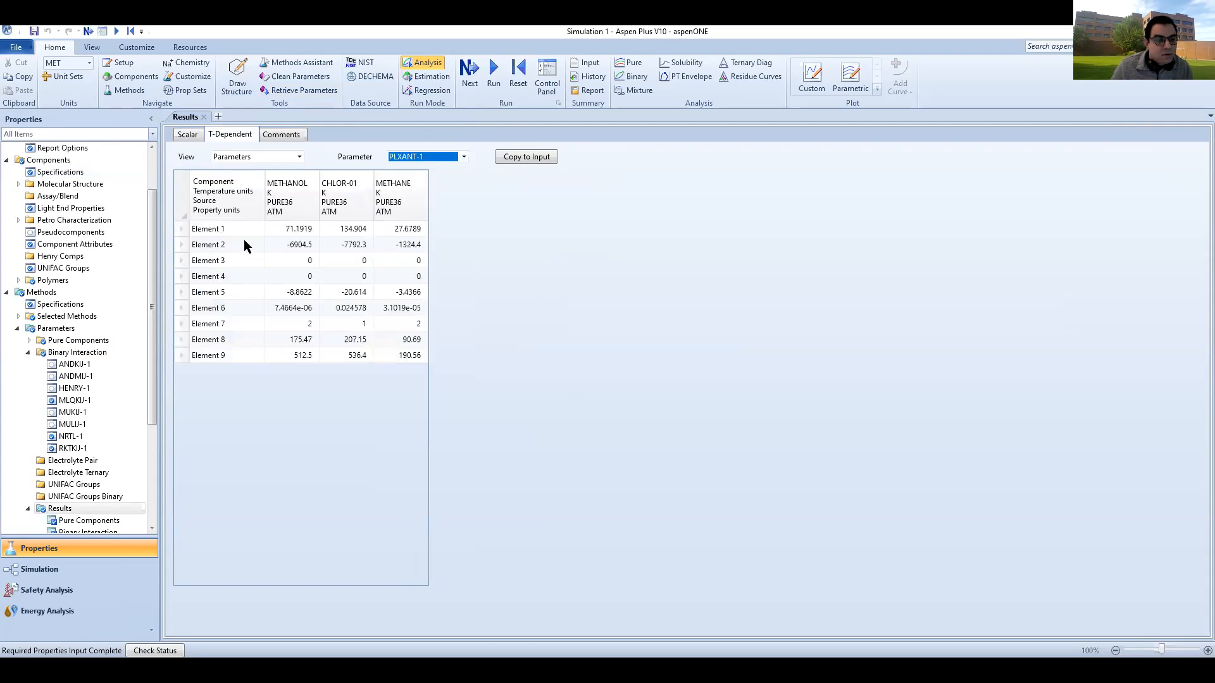
click(406, 245)
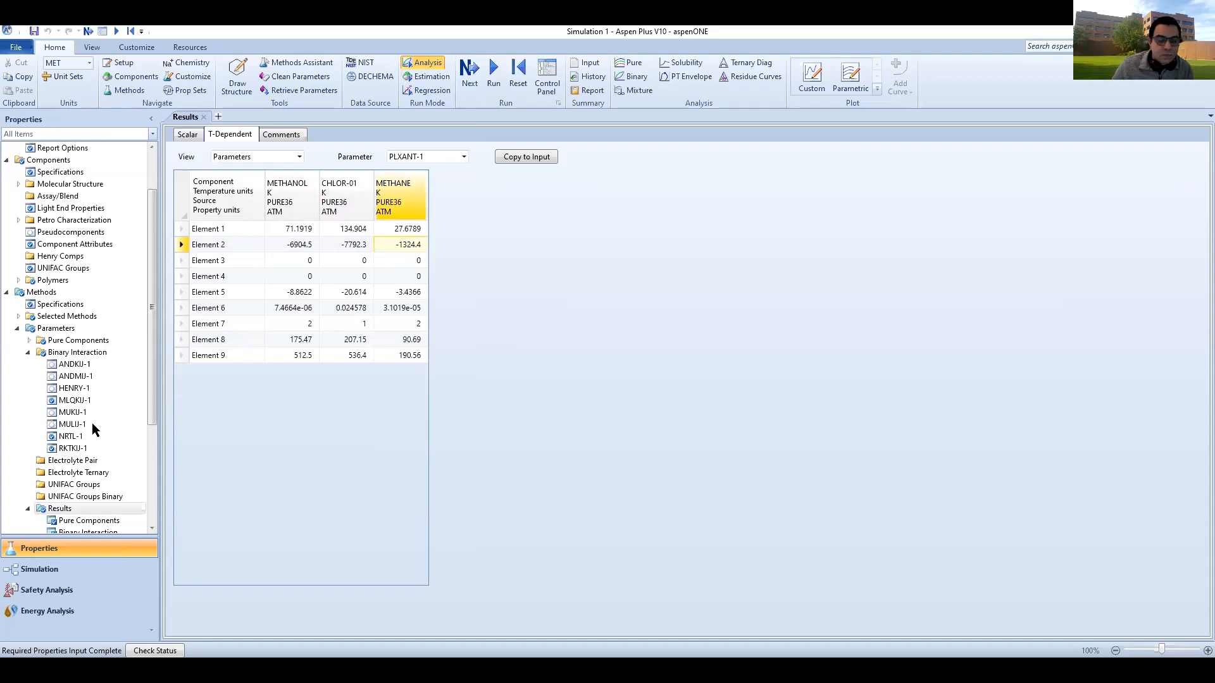
scroll(101, 430, down, 2)
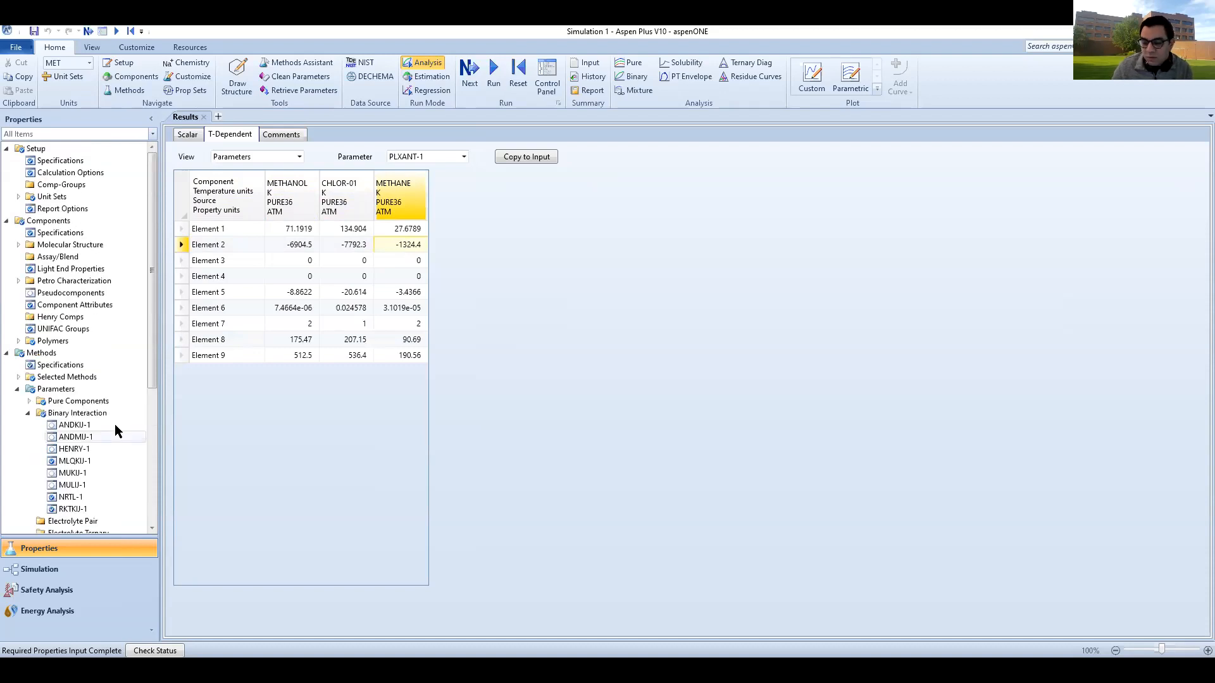
click(297, 245)
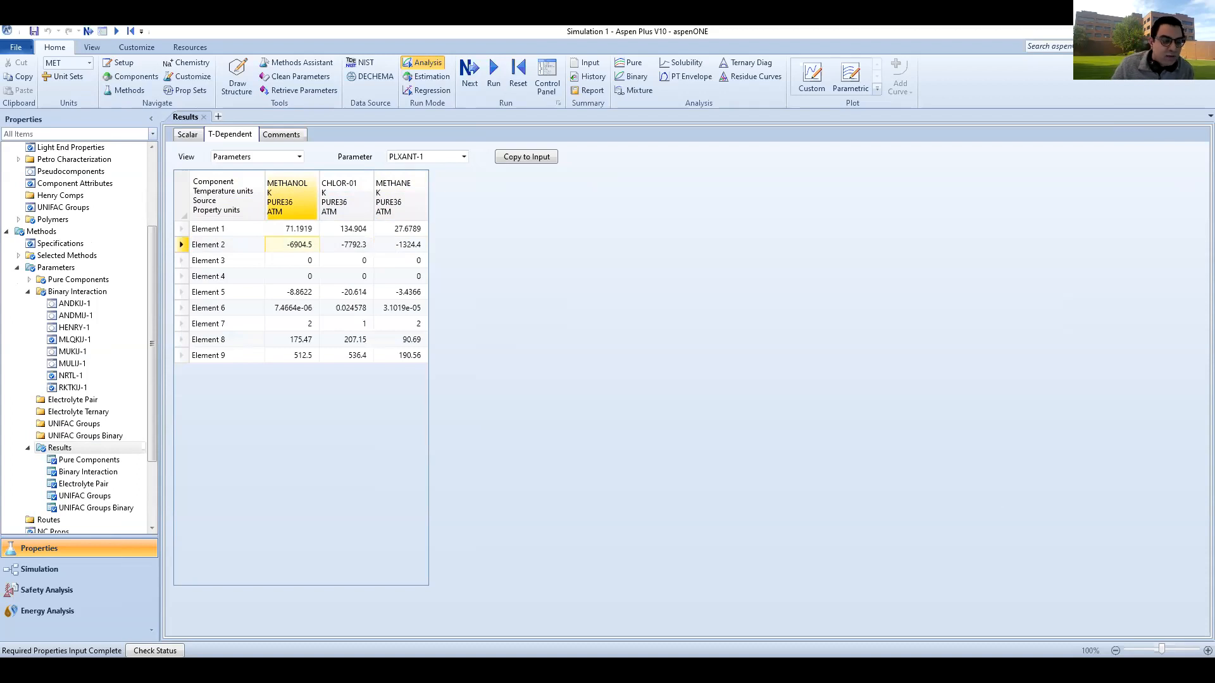
- Examine the scalar results for all three components, including molecular weight MW, TB, TC, TPT, TREFHS, VB, VC and ZC
click(188, 134)
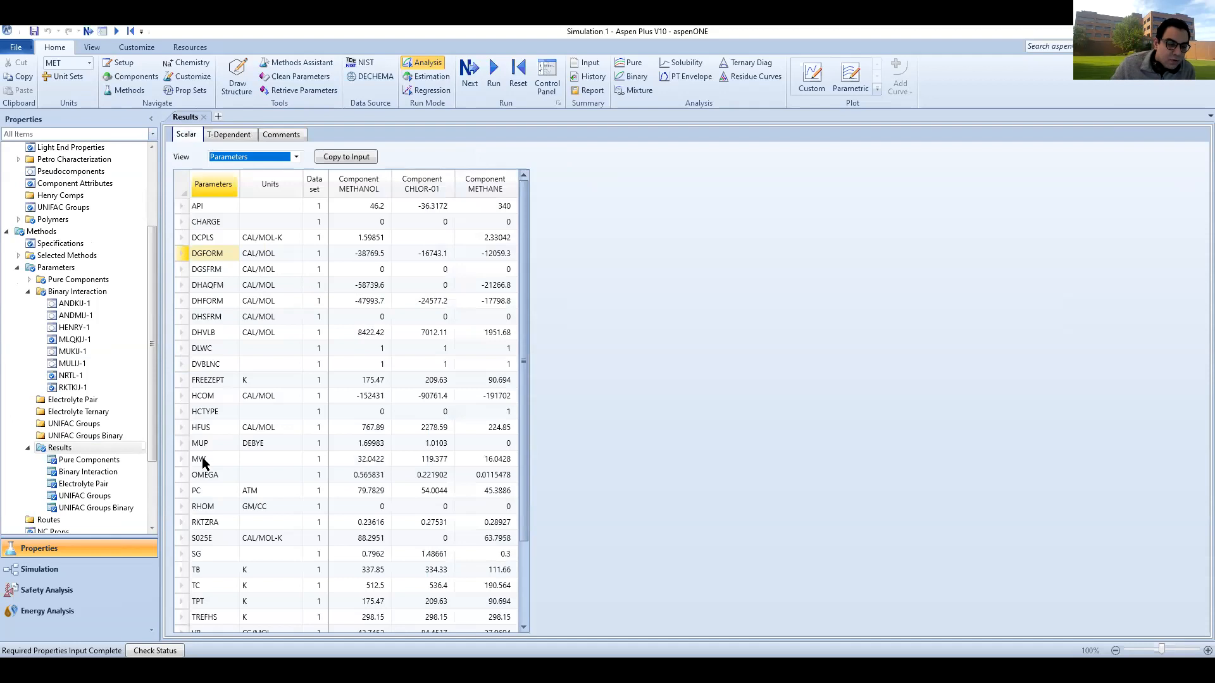
click(450, 458)
click(487, 461)
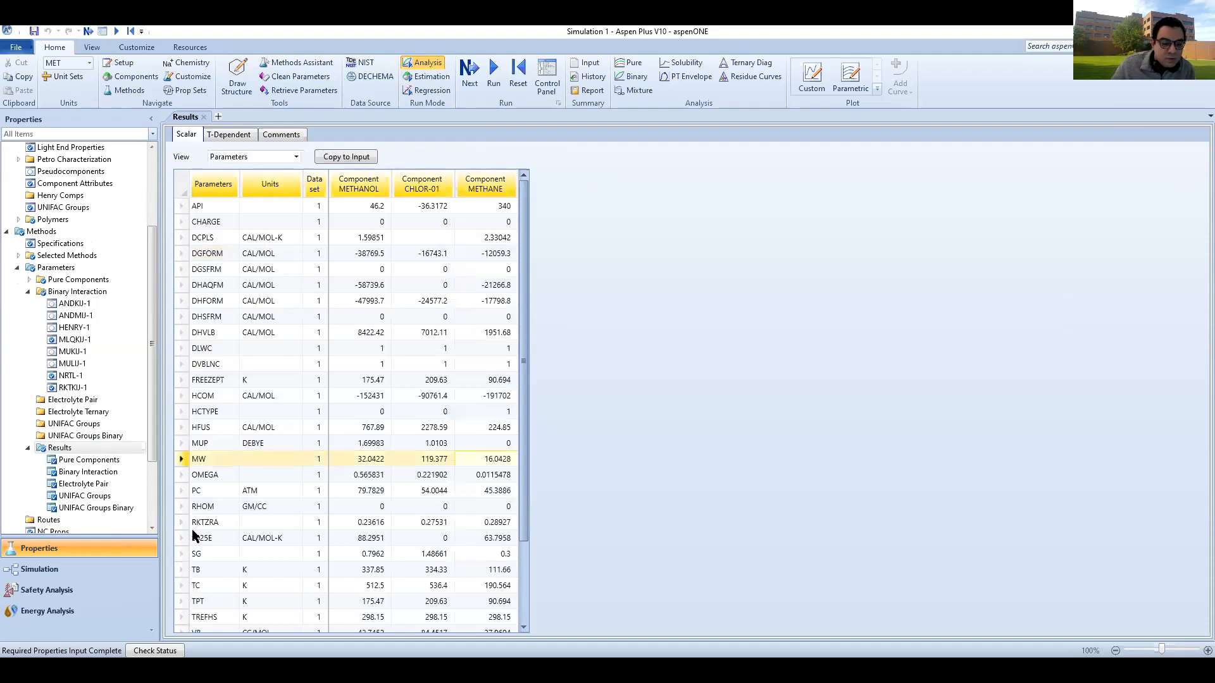
scroll(195, 536, down, 1)
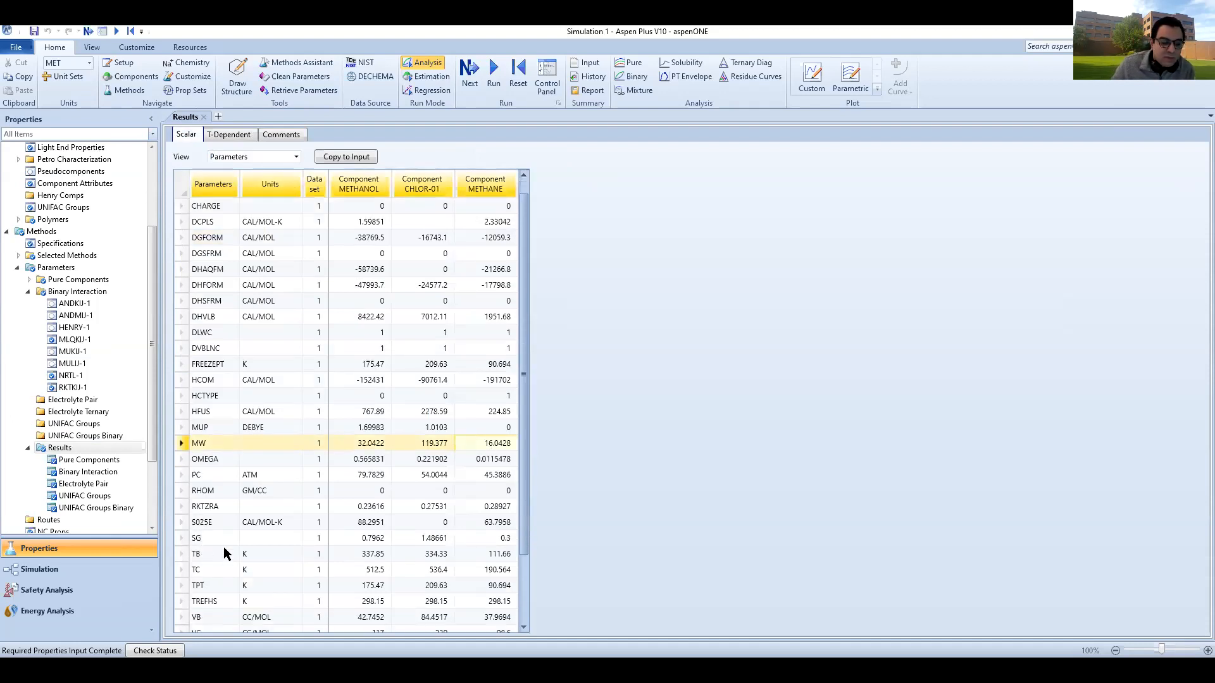
scroll(380, 548, down, 1)
drag(504, 588, 279, 538)
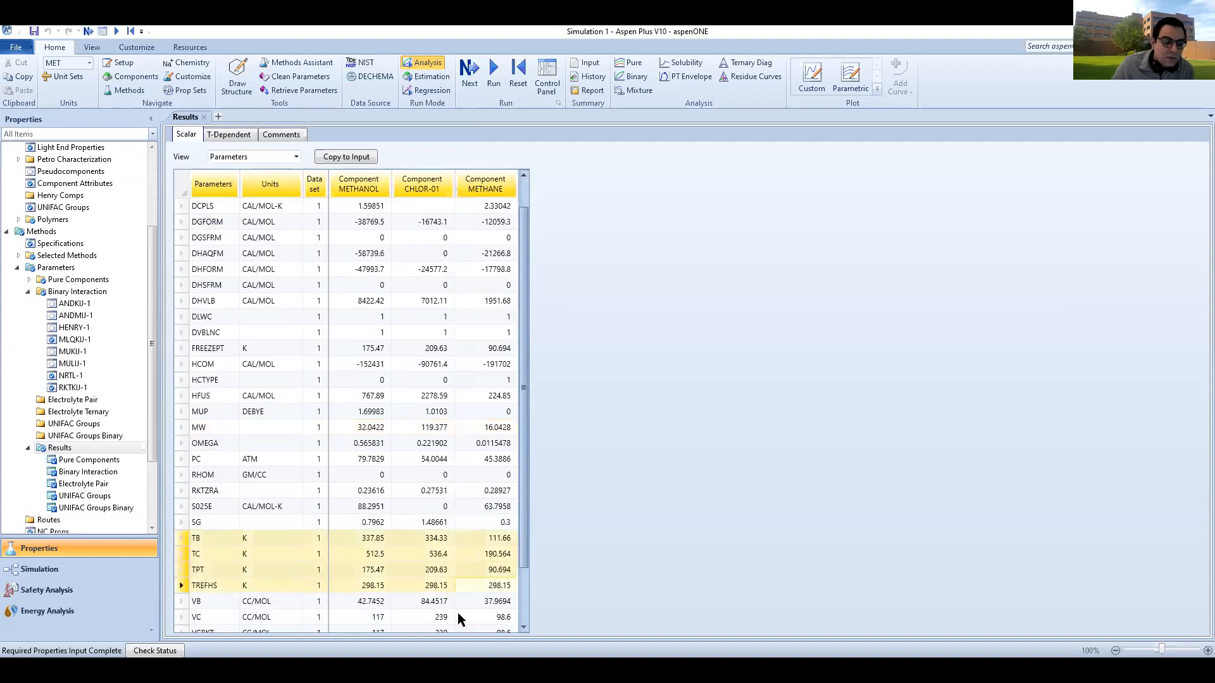
scroll(201, 578, down, 2)
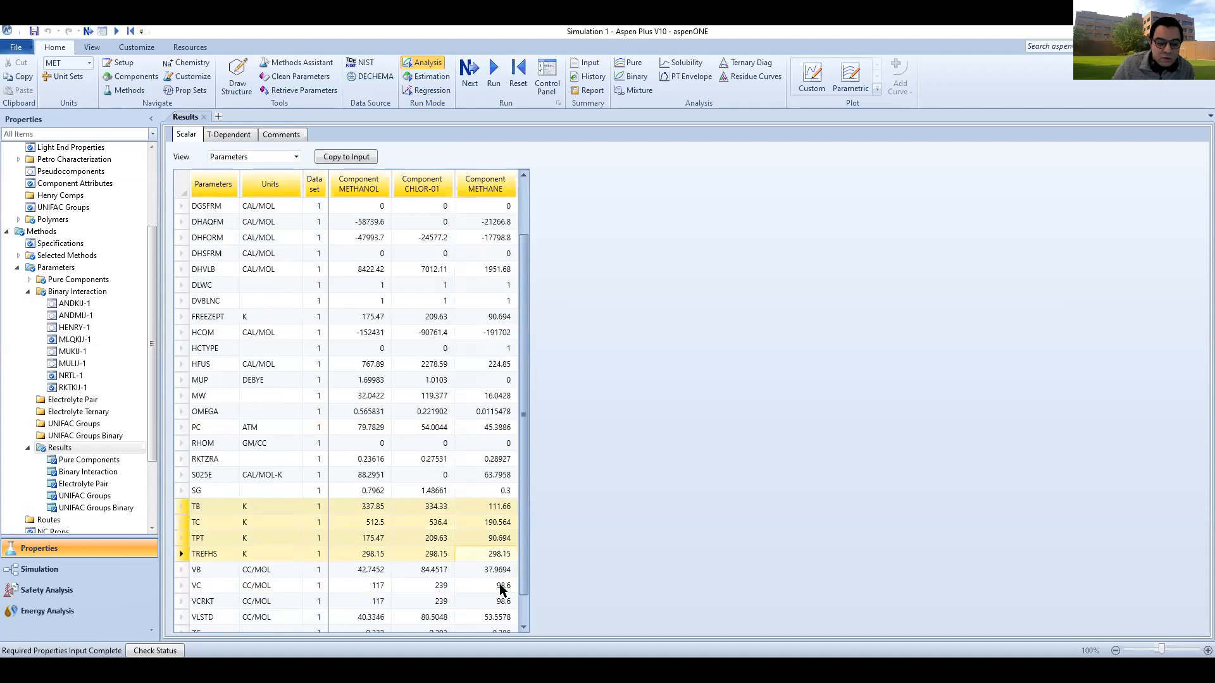
drag(486, 586, 434, 559)
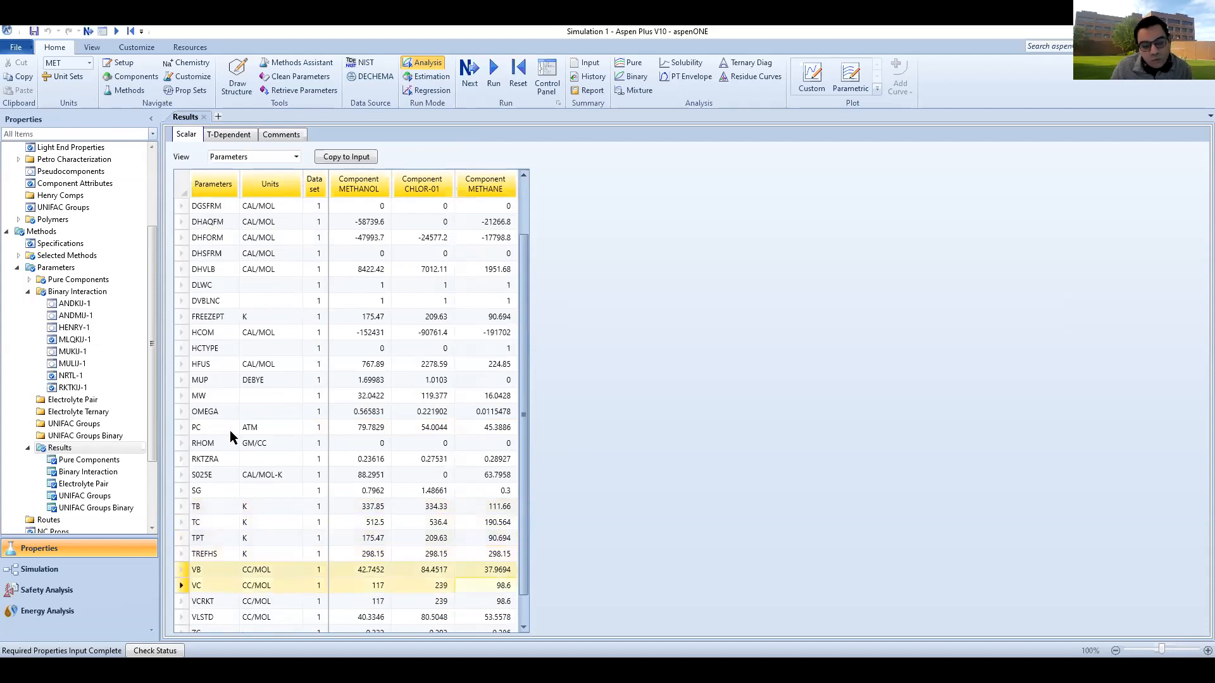
scroll(246, 469, up, 4)
scroll(246, 469, down, 3)
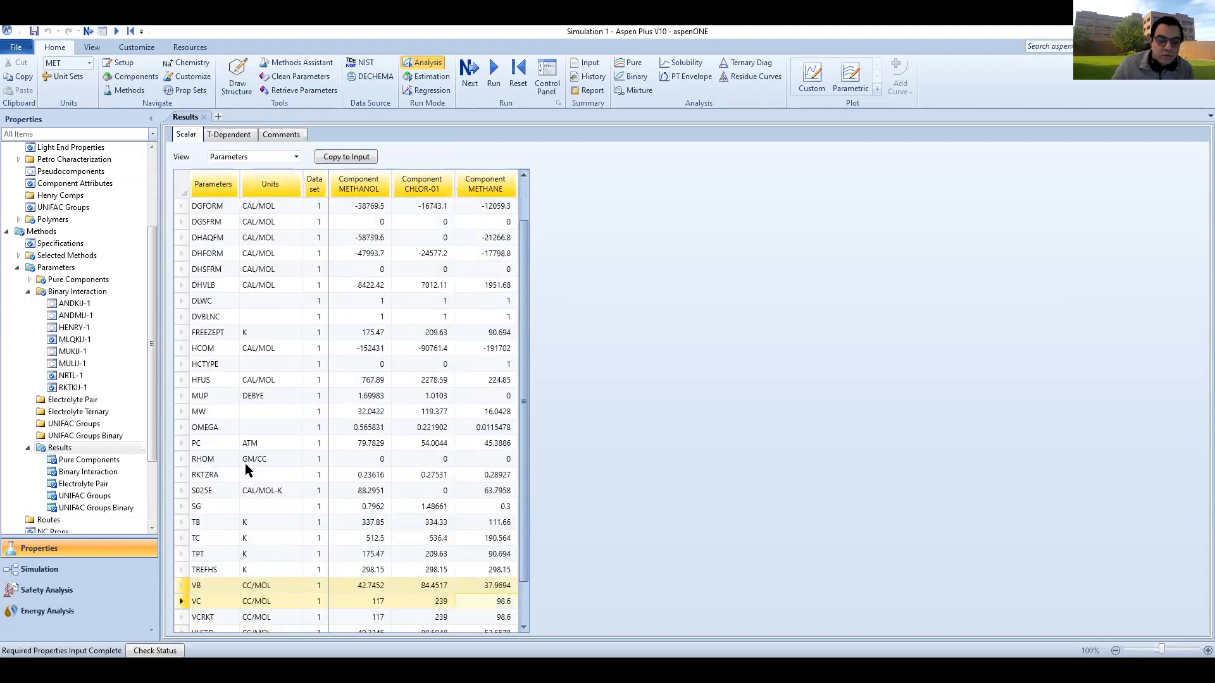
scroll(246, 469, down, 2)
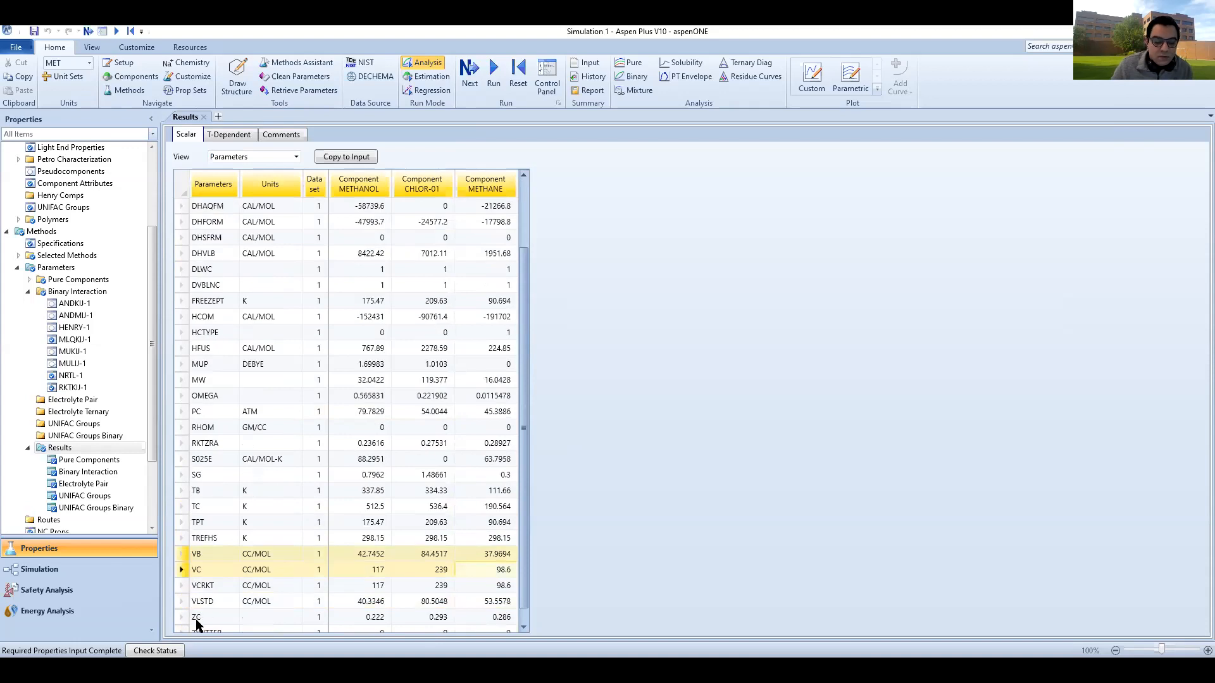
click(499, 612)
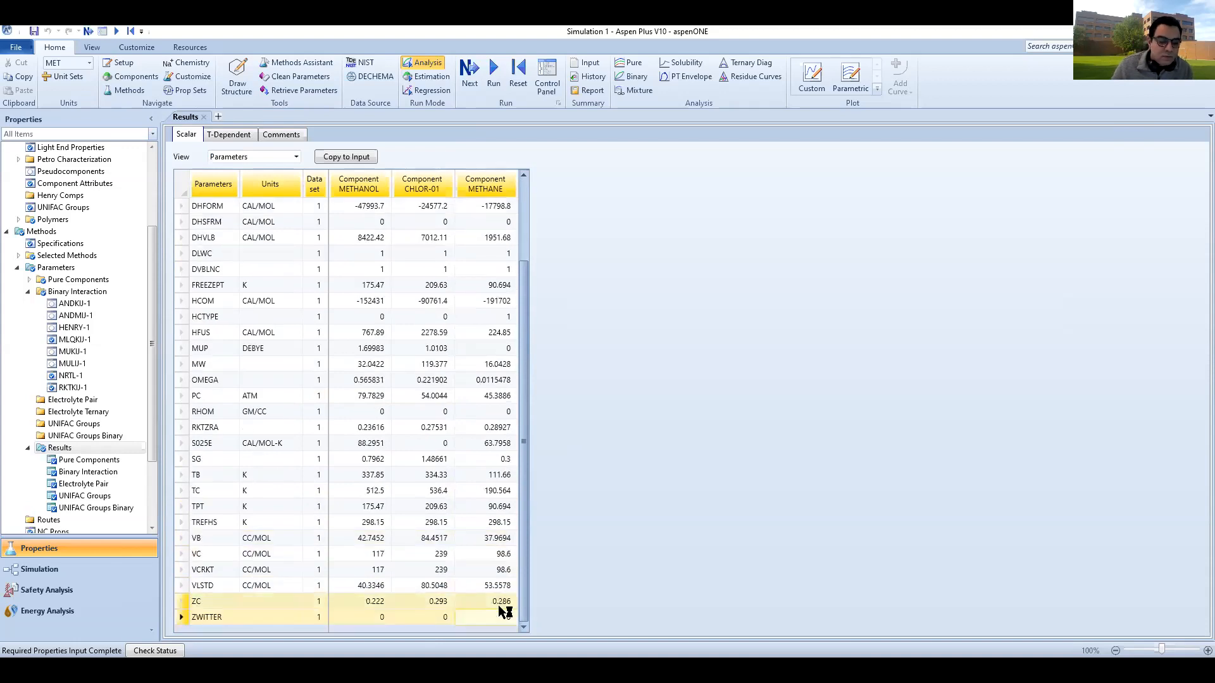
- Open the component specifications and delete the METHANE row, leaving METHANOL and CHLOR-01
scroll(136, 467, up, 3)
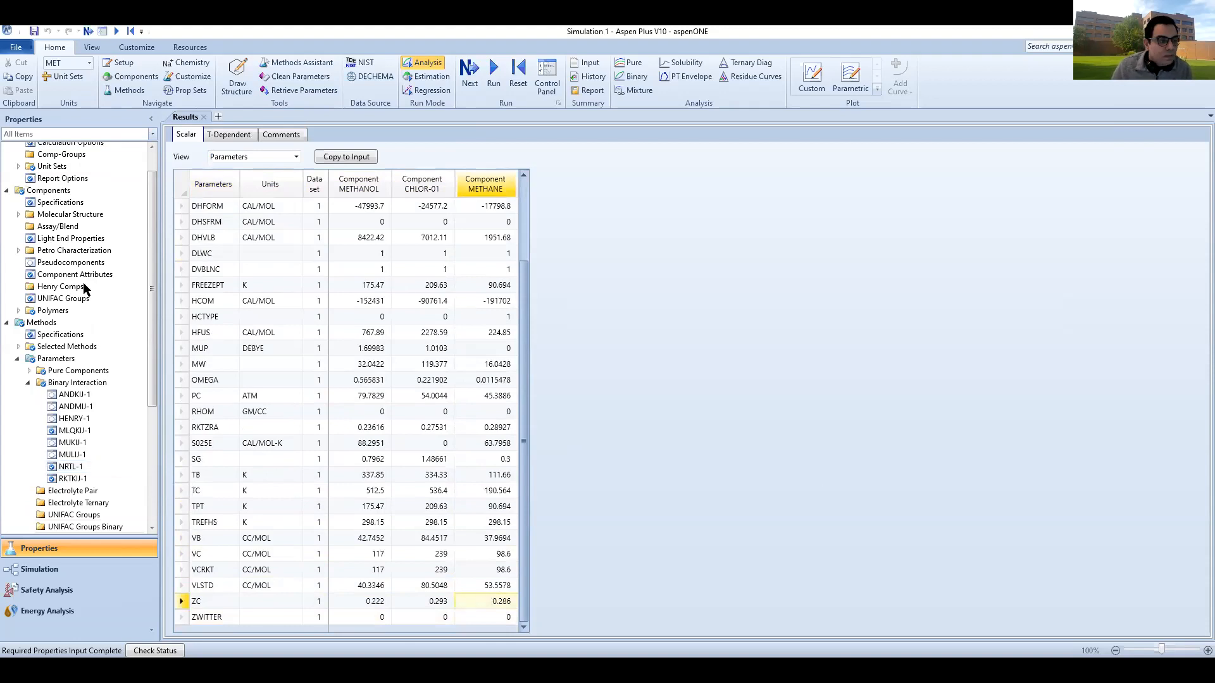
scroll(61, 229, up, 1)
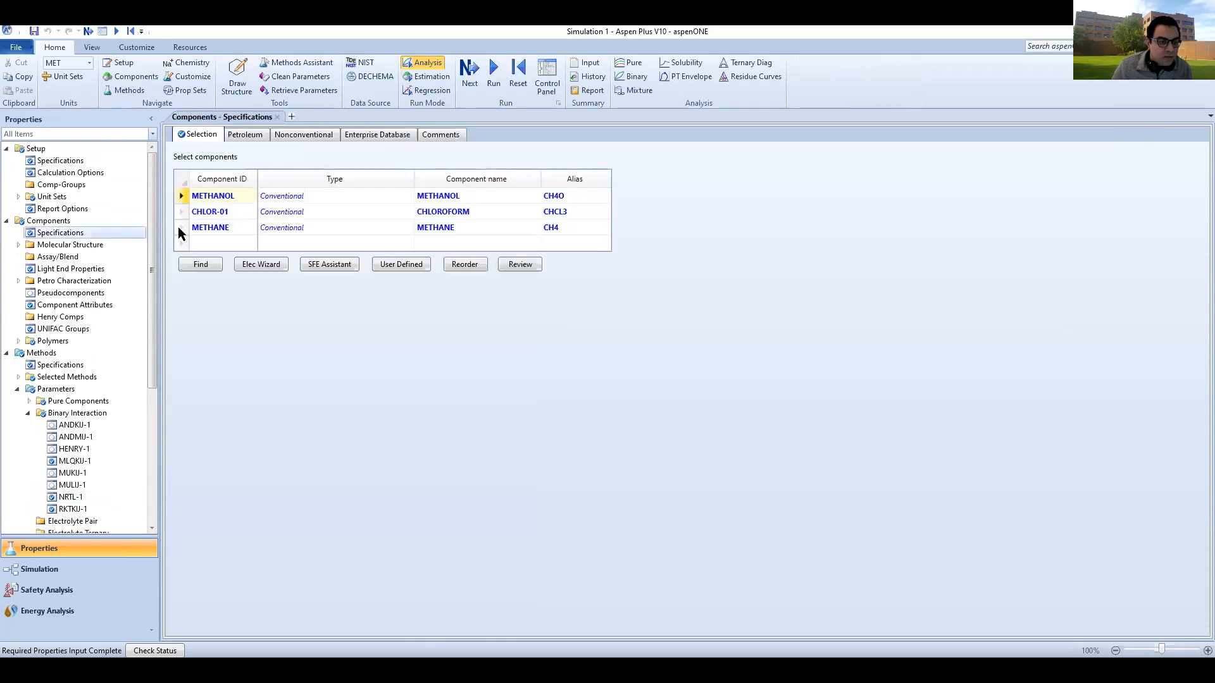
click(180, 228)
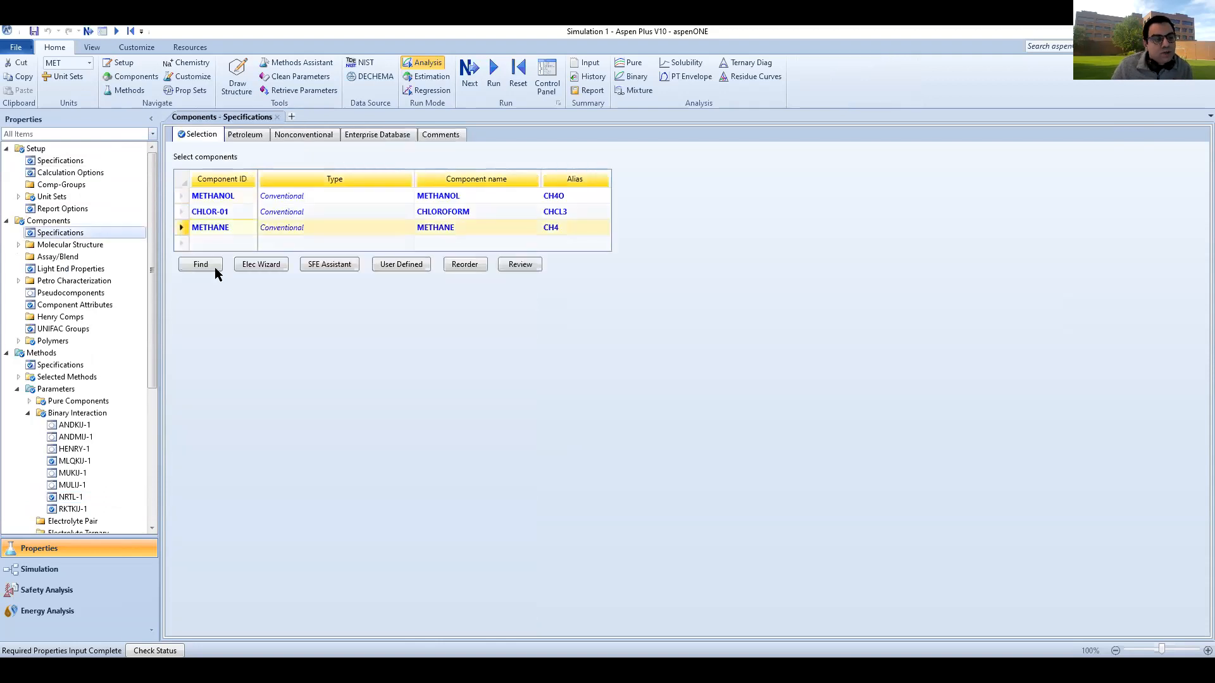
right_click(180, 230)
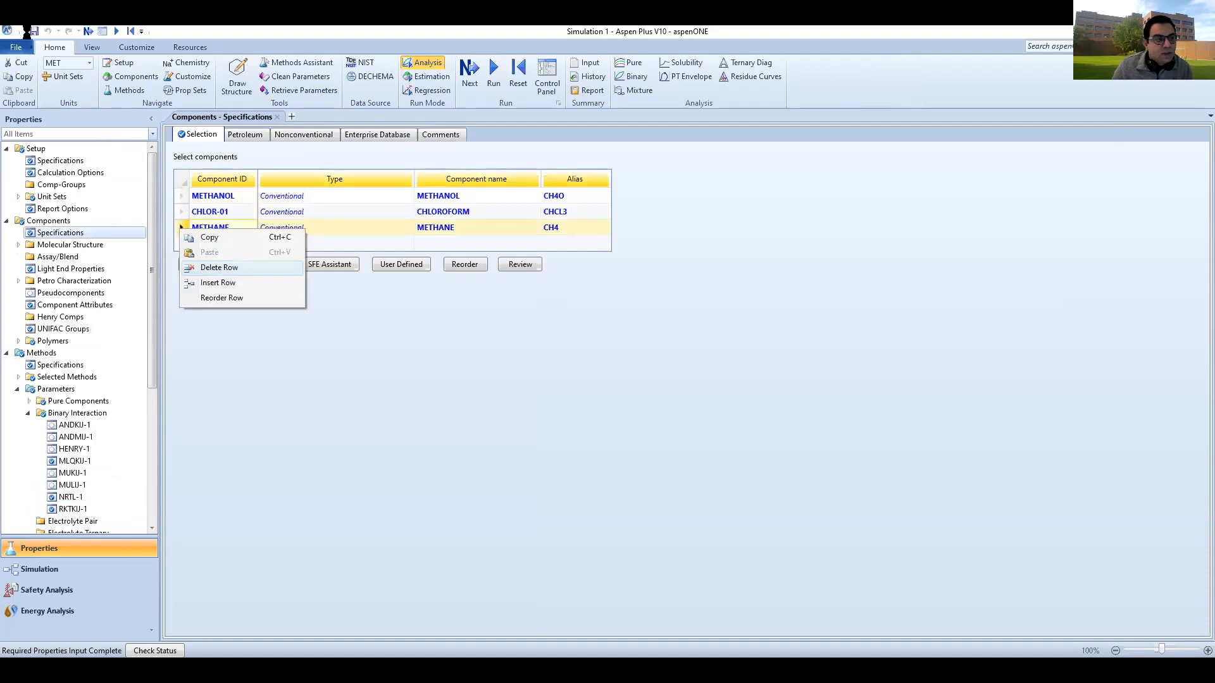
key(Return)
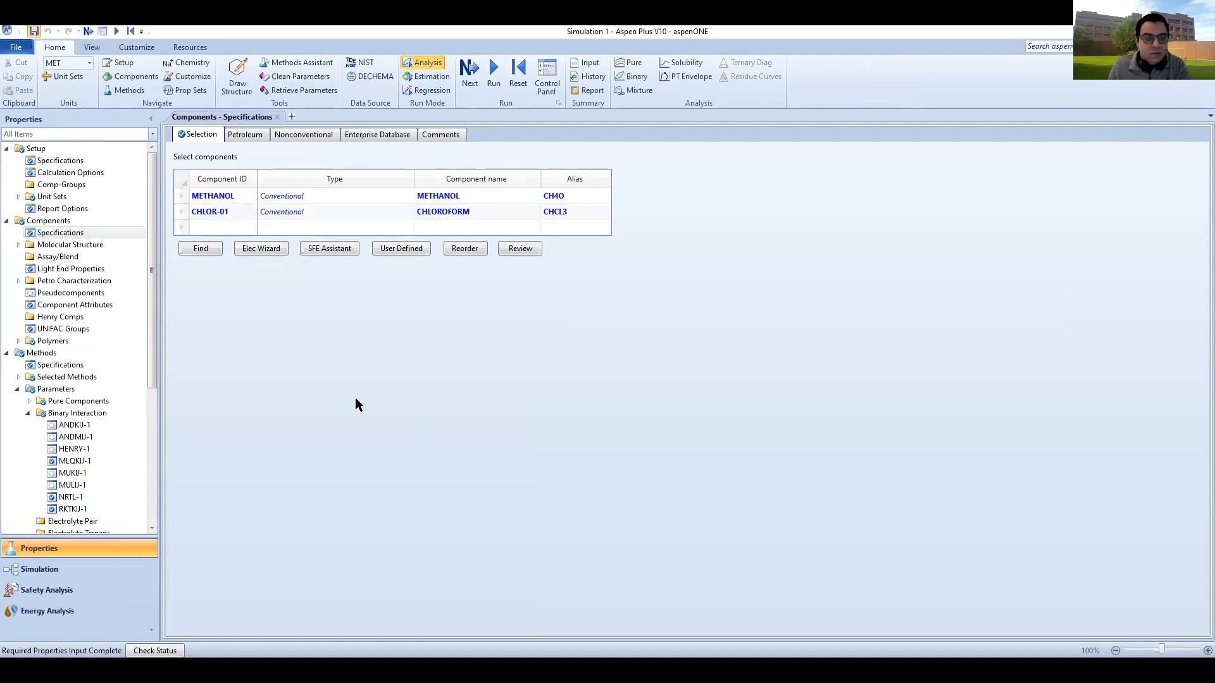
- Save the simulation as the compound file Tutorial_2 in the Aspen Plus V10.0 folder
key(ctrl+s)
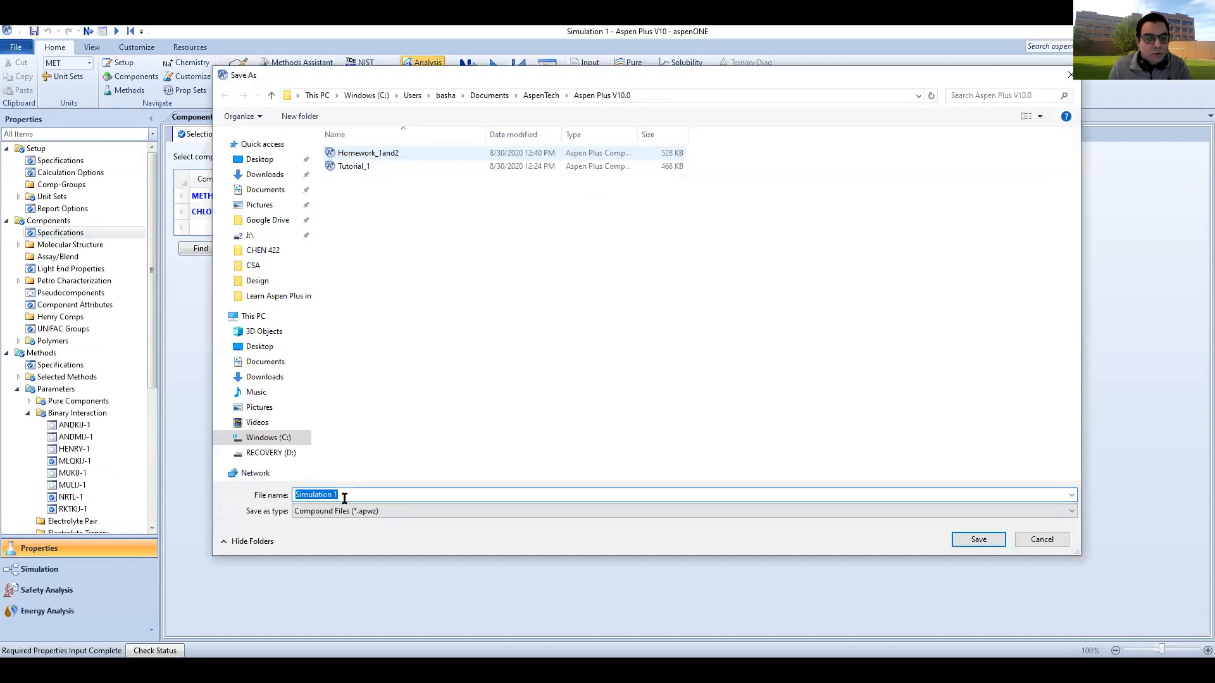
click(354, 166)
click(329, 497)
click(370, 497)
key(BackSpace)
text(2)
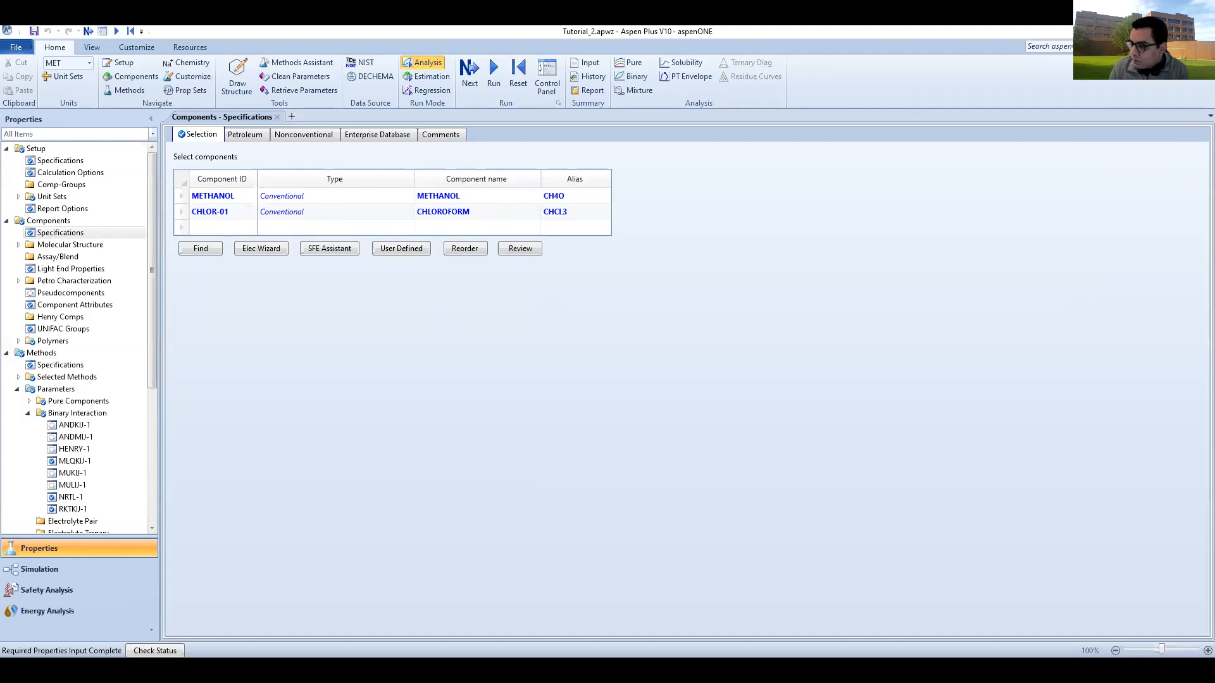
- Switch to the Aspen Plus Tutorial #2 PDF in Adobe Acrobat Reader and read the Part 3 instructions on creating a VLE diagram
key(alt+Tab)
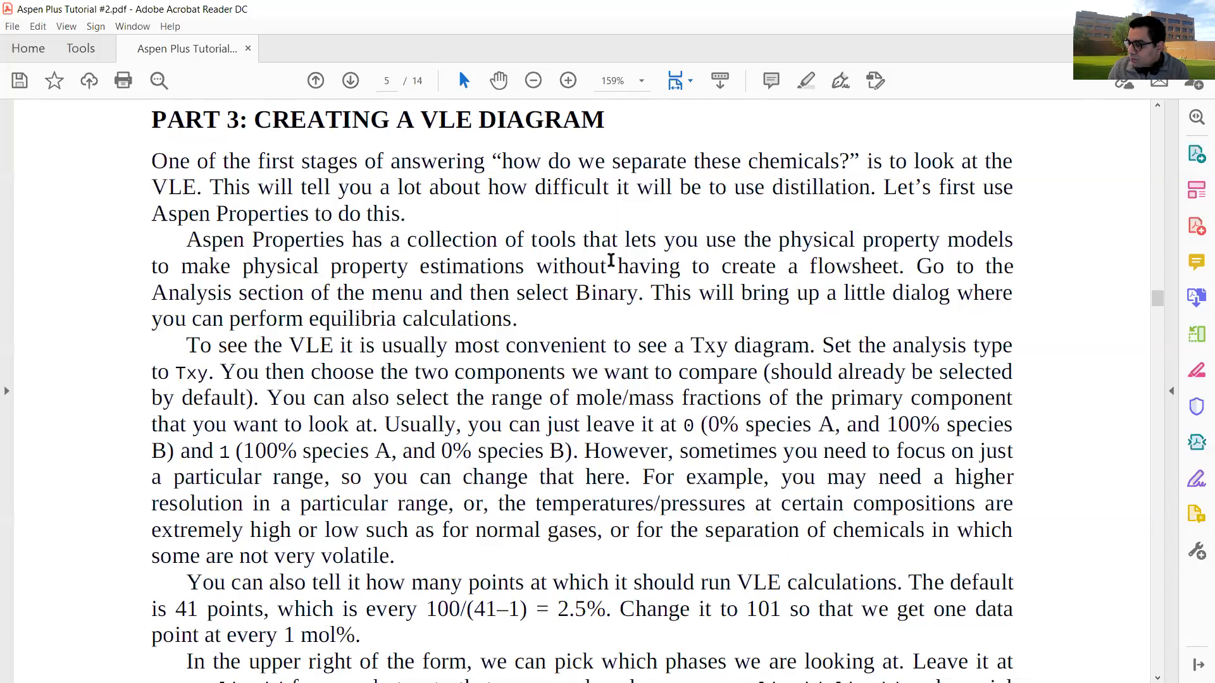
scroll(611, 261, down, 3)
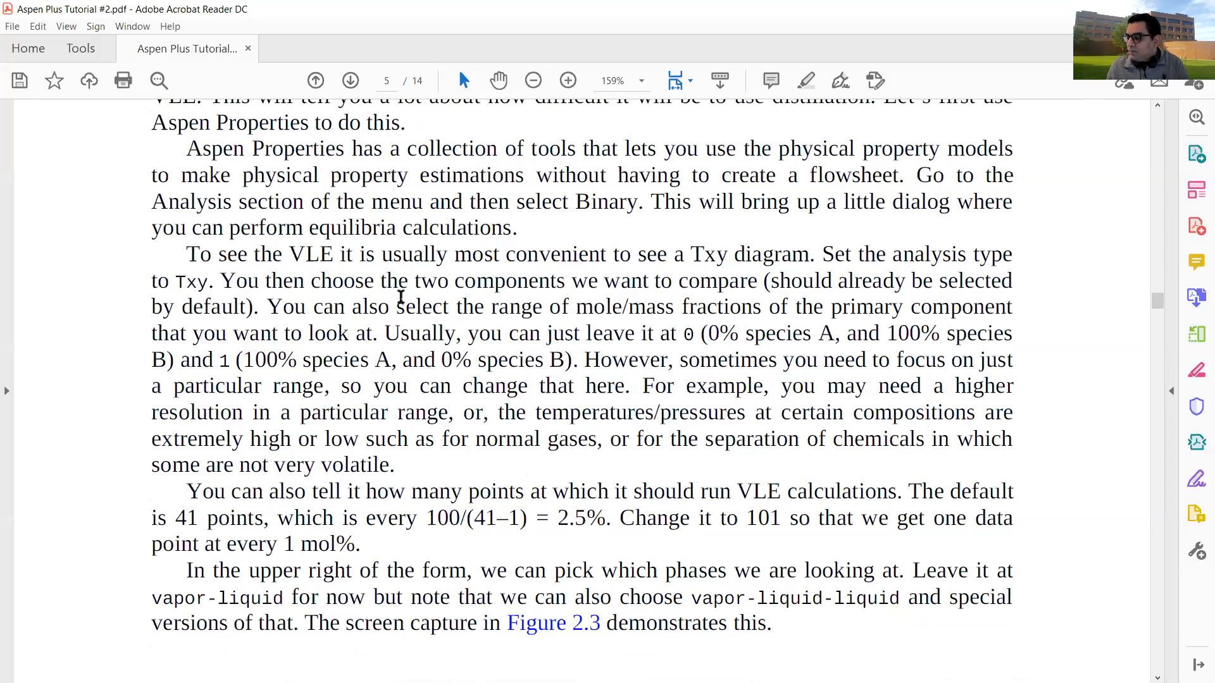
scroll(402, 299, down, 5)
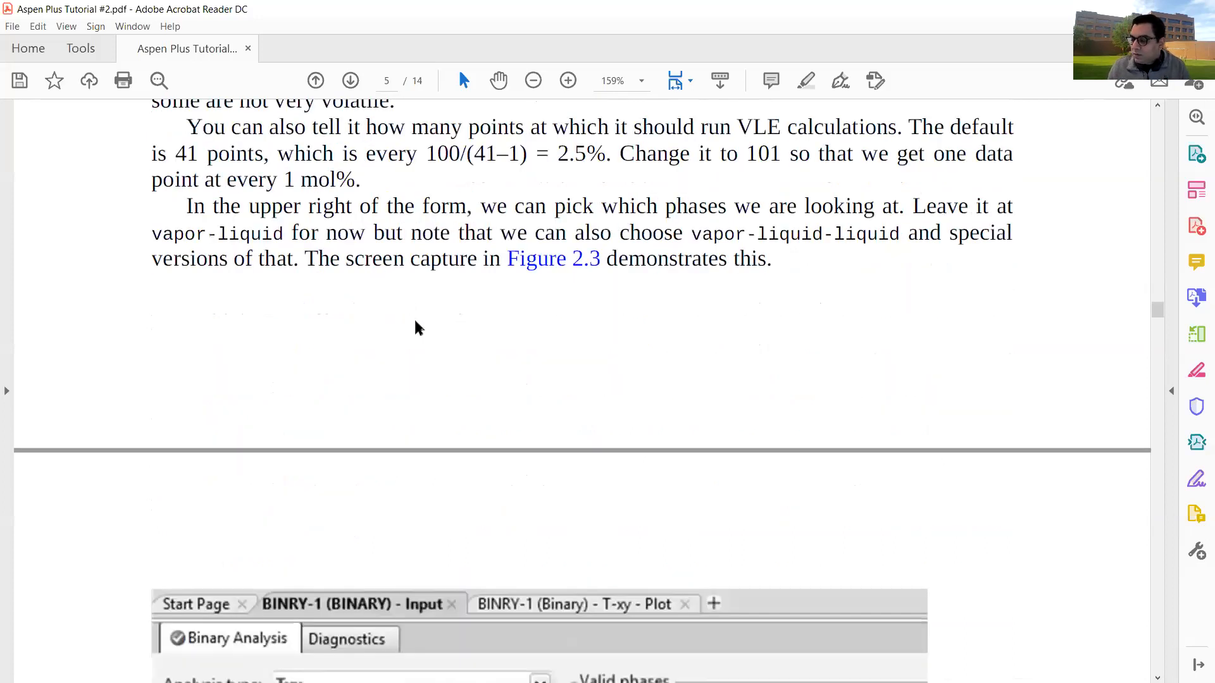
scroll(393, 388, down, 3)
scroll(305, 363, up, 8)
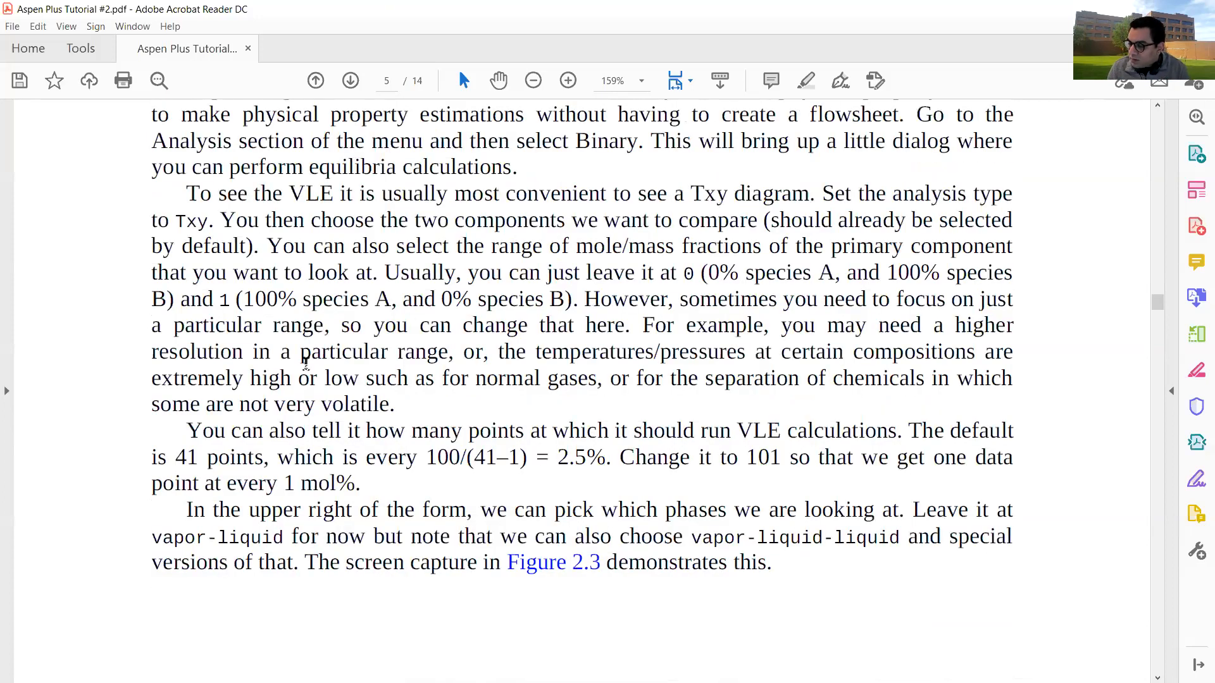
scroll(346, 296, up, 1)
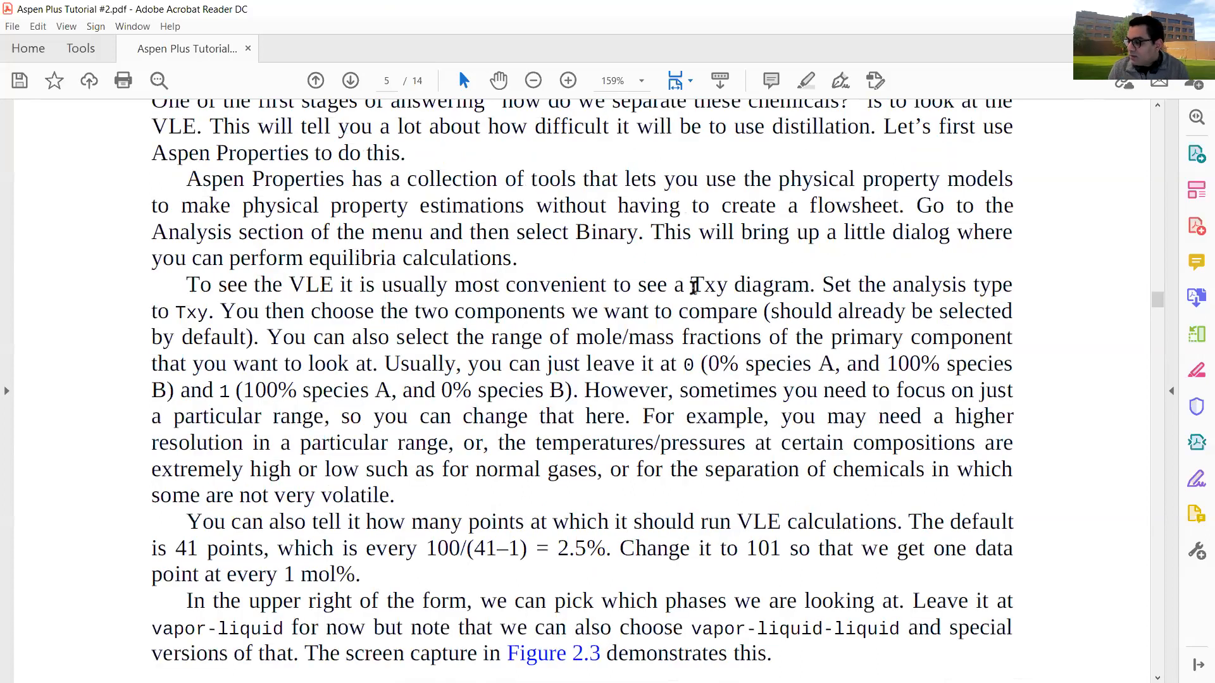
drag(690, 285, 852, 286)
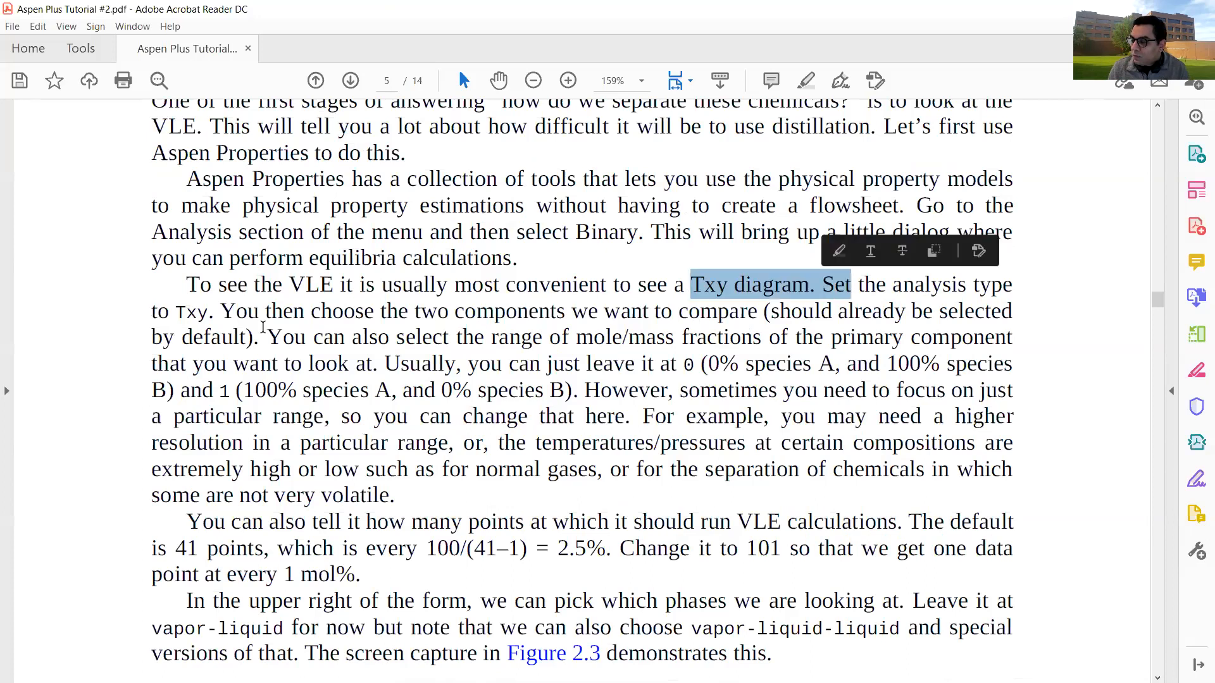
click(257, 259)
scroll(258, 258, up, 2)
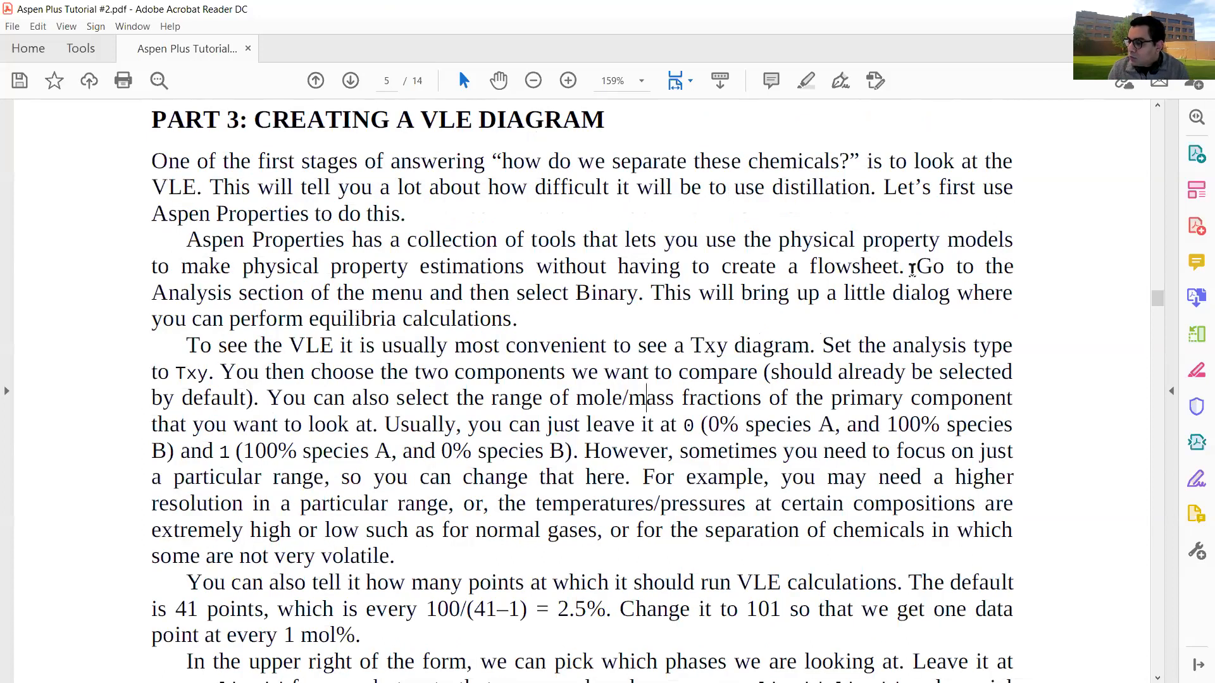
drag(917, 267, 637, 295)
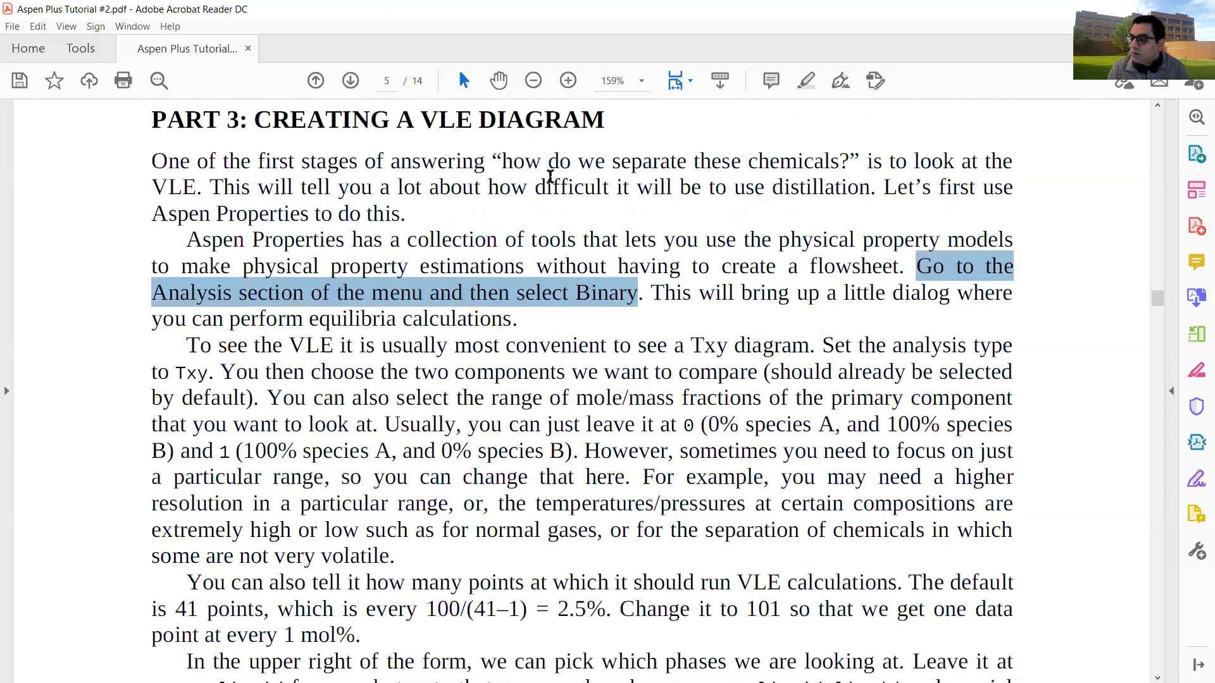
click(805, 82)
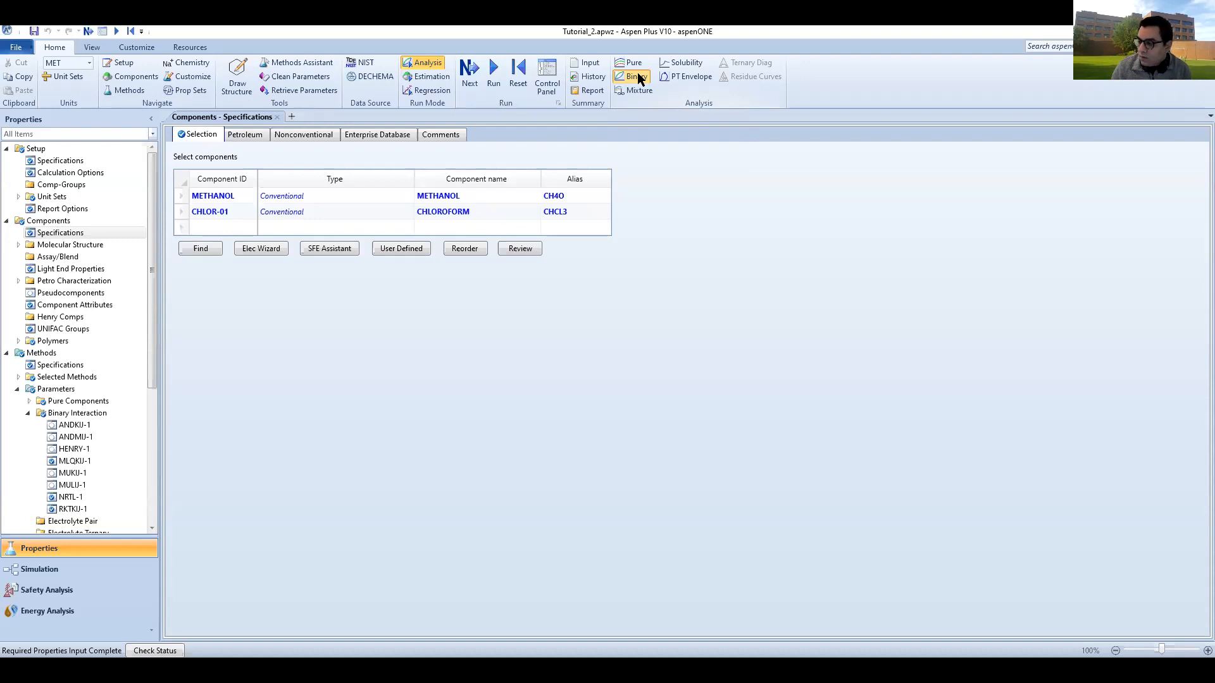
- Switch to Aspen Plus and create a binary Txy analysis with METHANOL as Component 1 and CHLOR-01 as Component 2
click(639, 77)
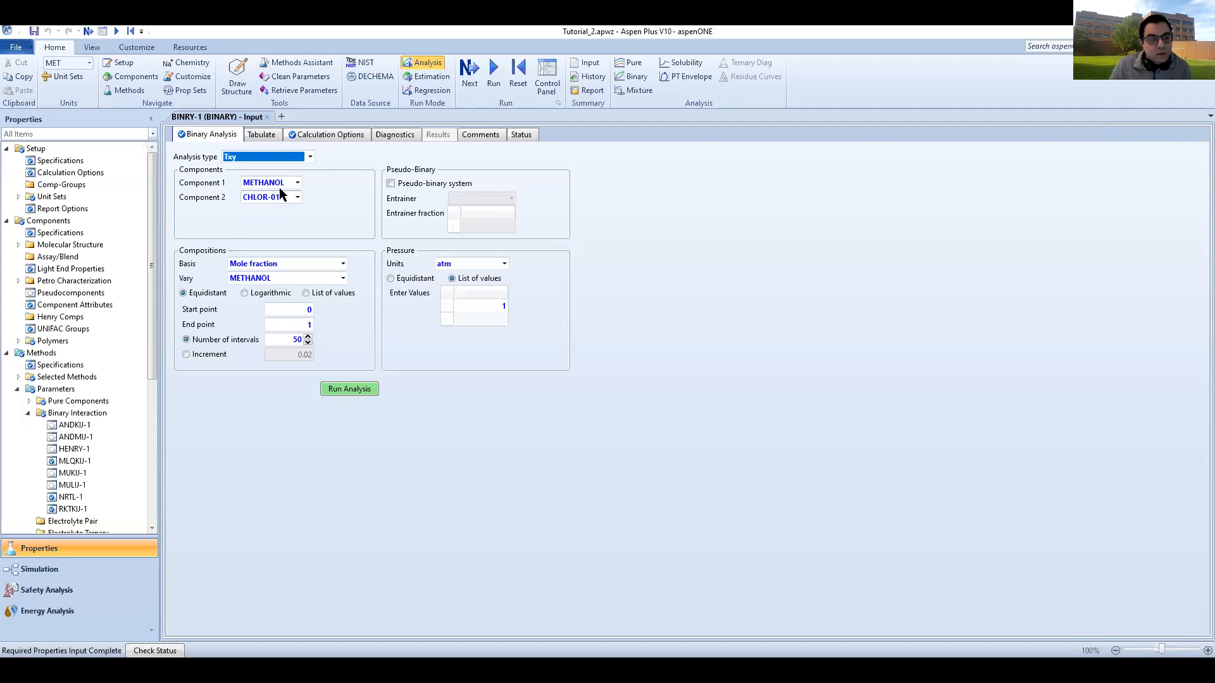
key(Tab)
key(Tab)
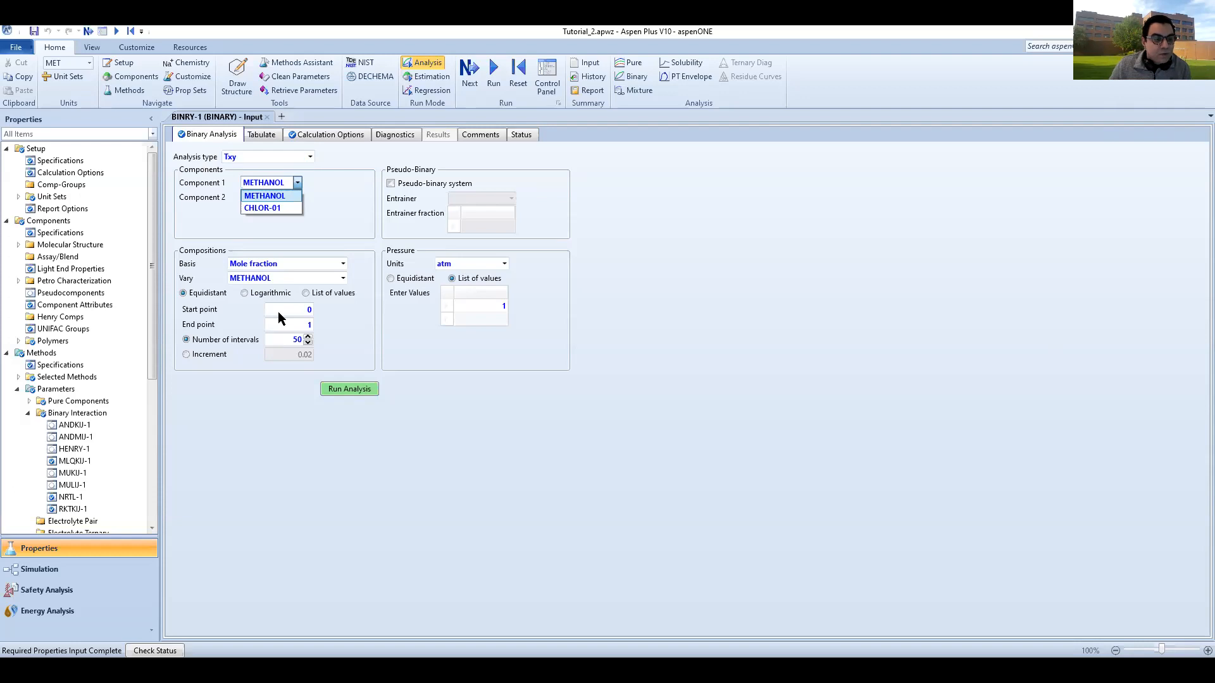
click(275, 193)
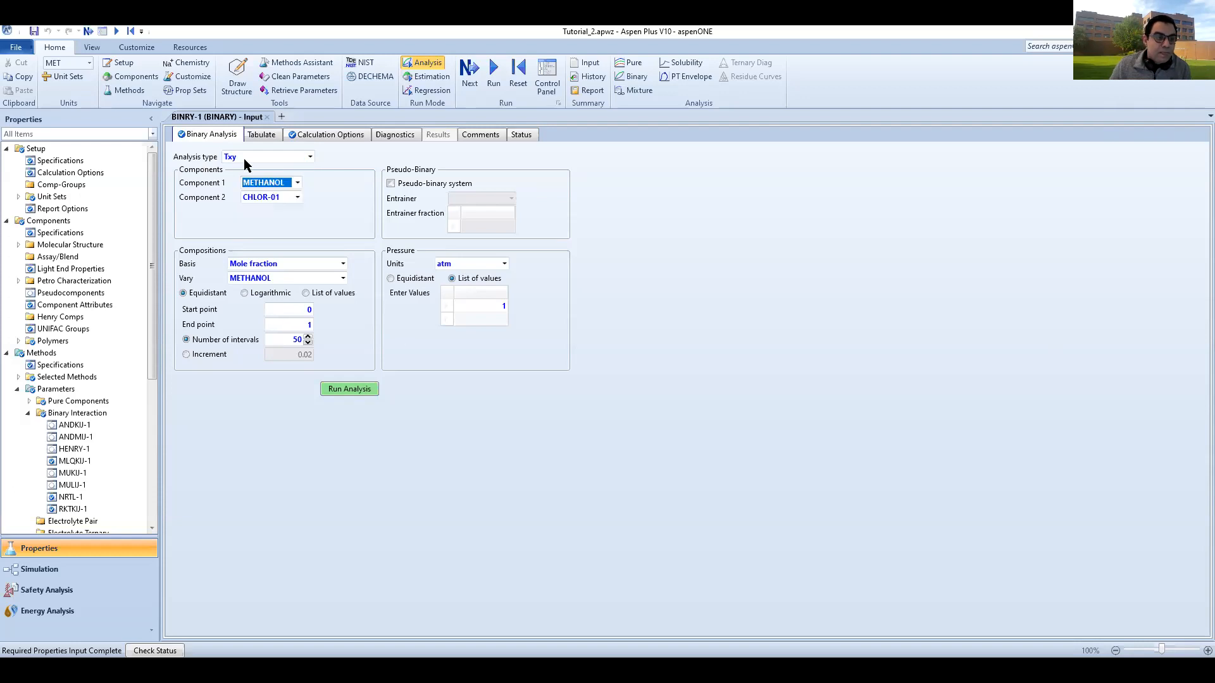
click(248, 160)
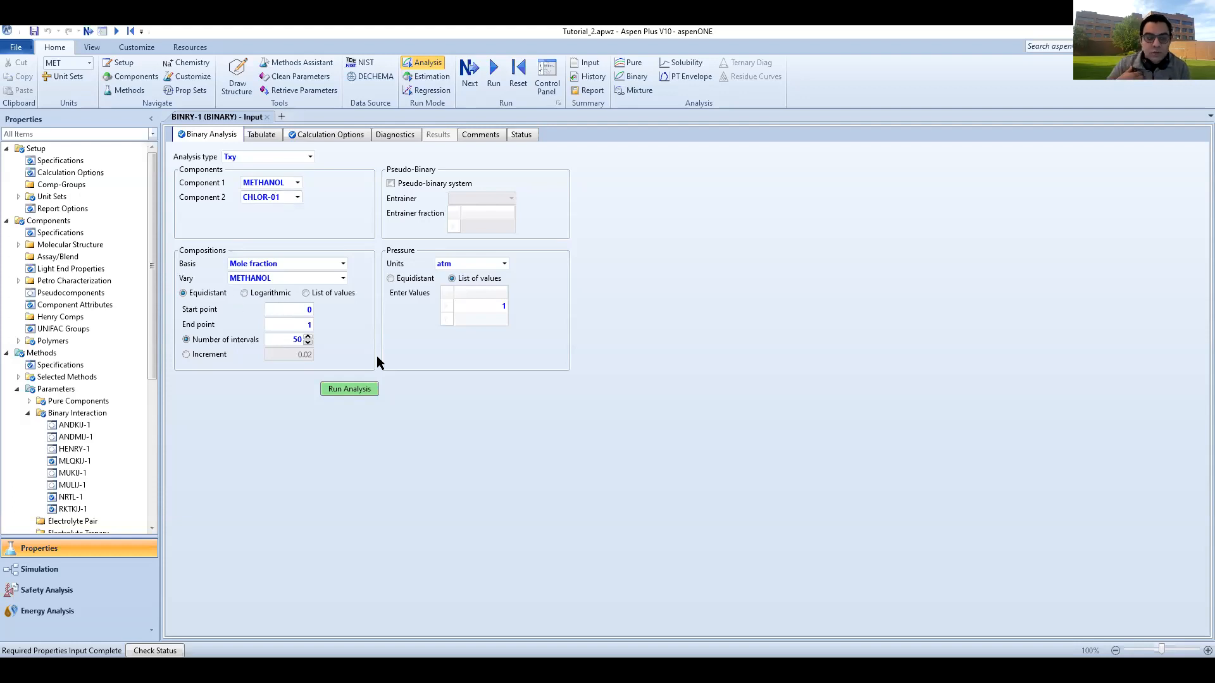
- Keep Mole fraction as the composition basis of the binary Txy analysis
click(325, 263)
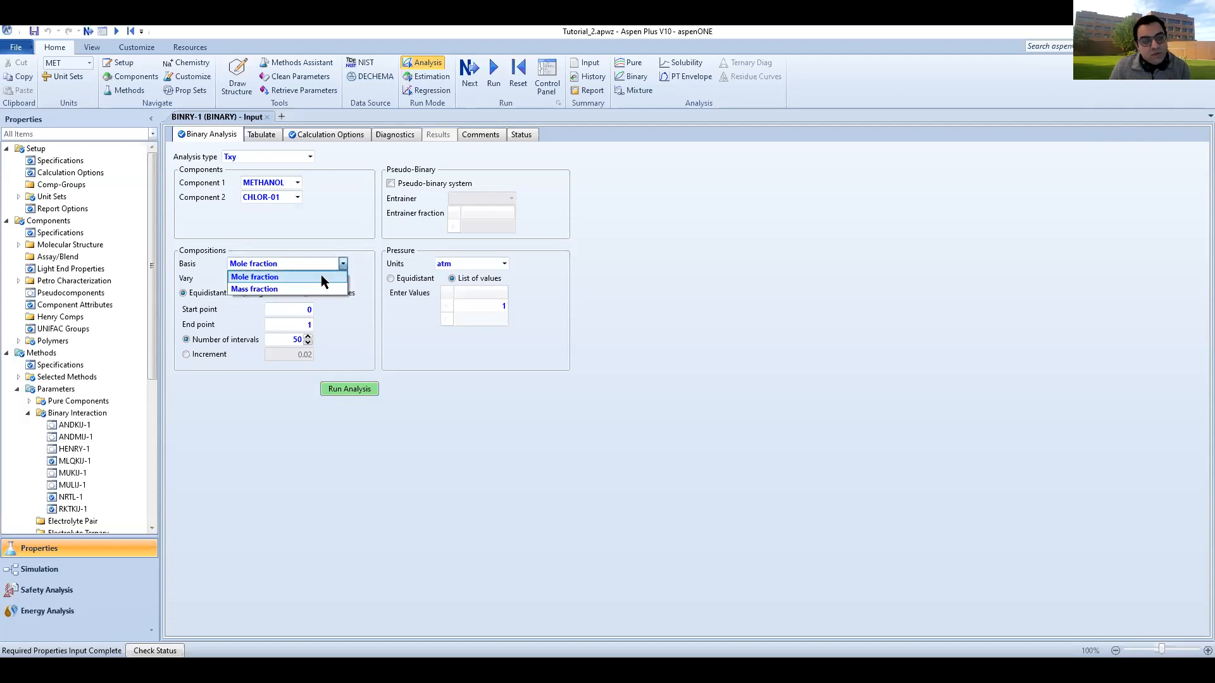
click(339, 279)
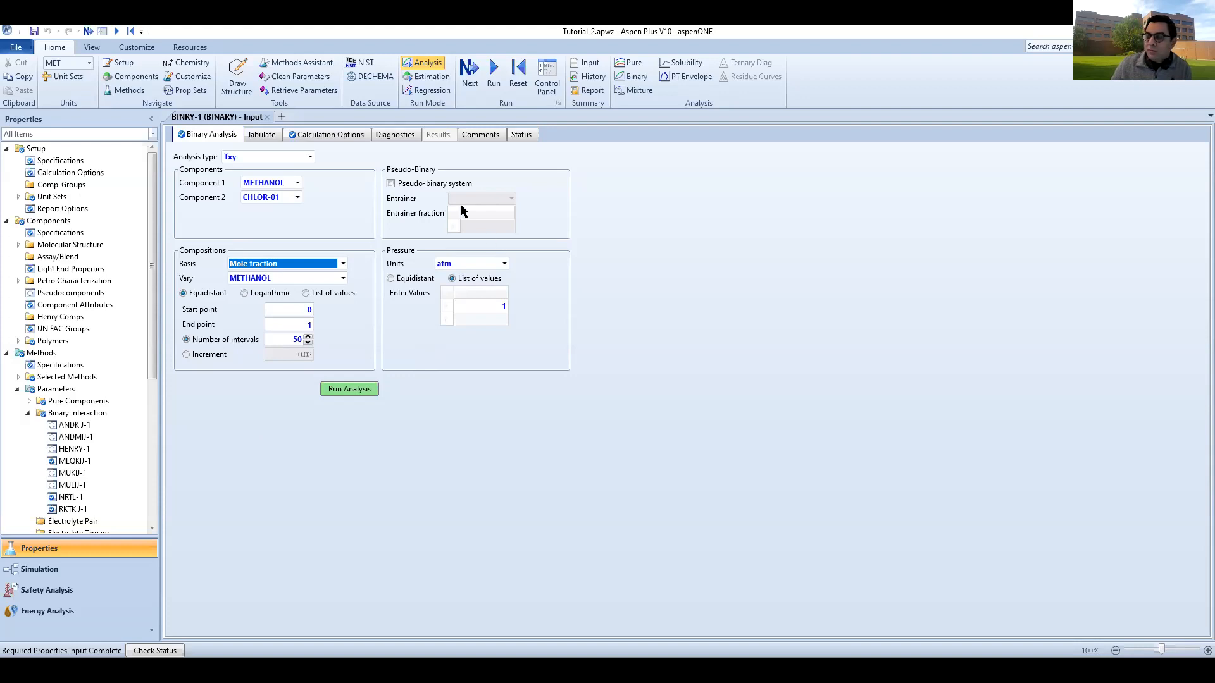
mouse_move(461, 205)
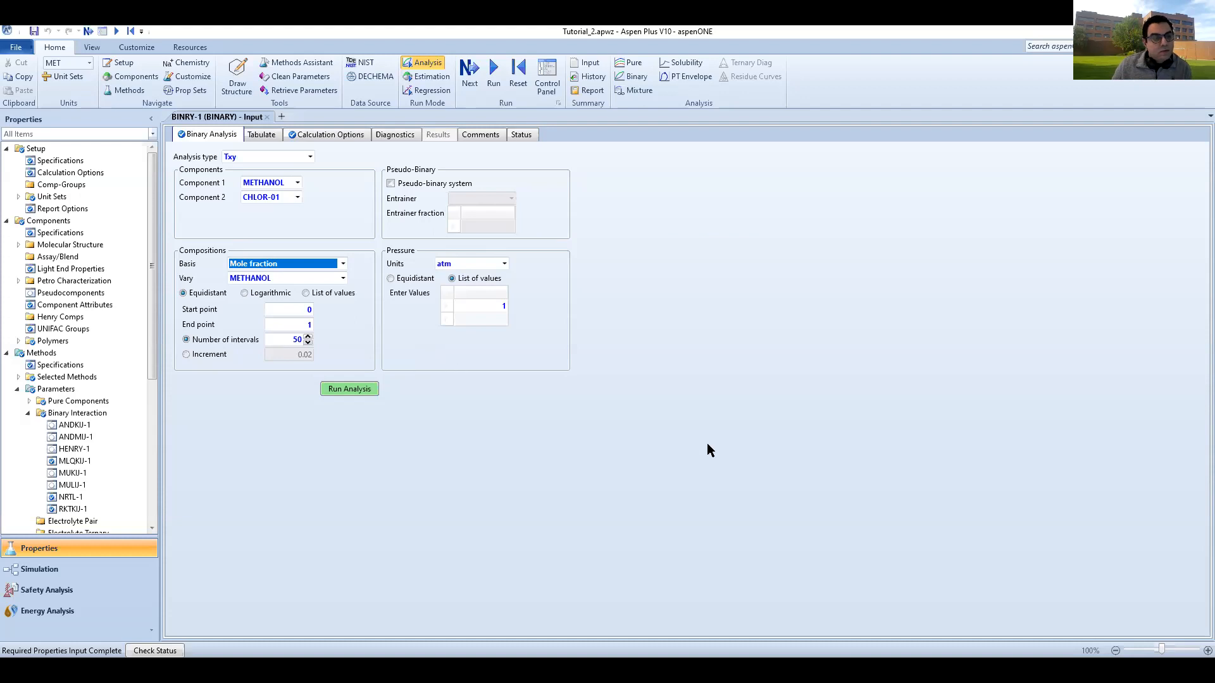
click(608, 453)
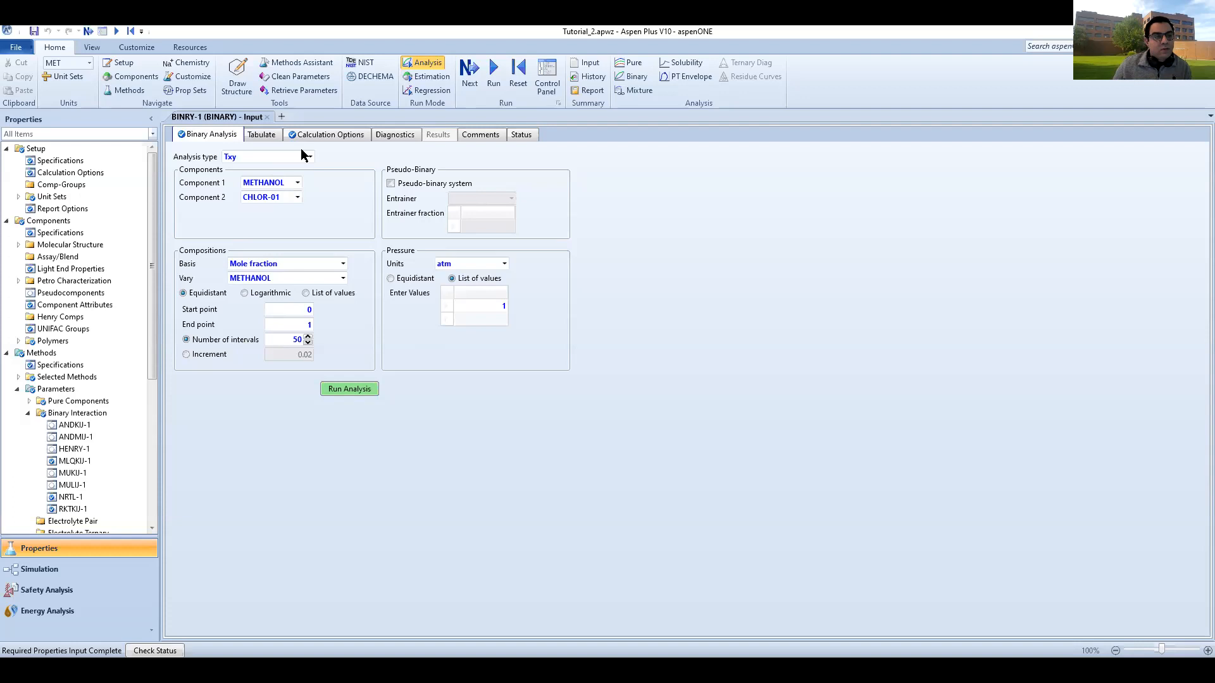
- Create property set PS-1 as an additional property to report for the analysis, and browse its available properties without choosing any
click(265, 135)
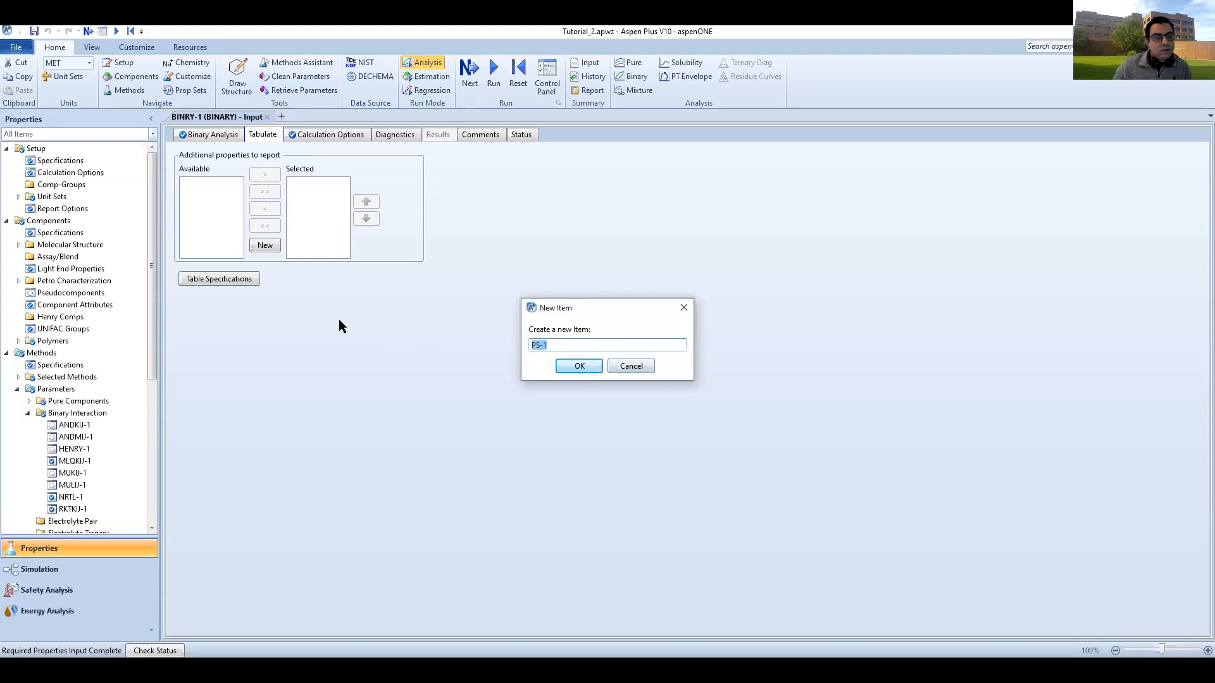
key(Escape)
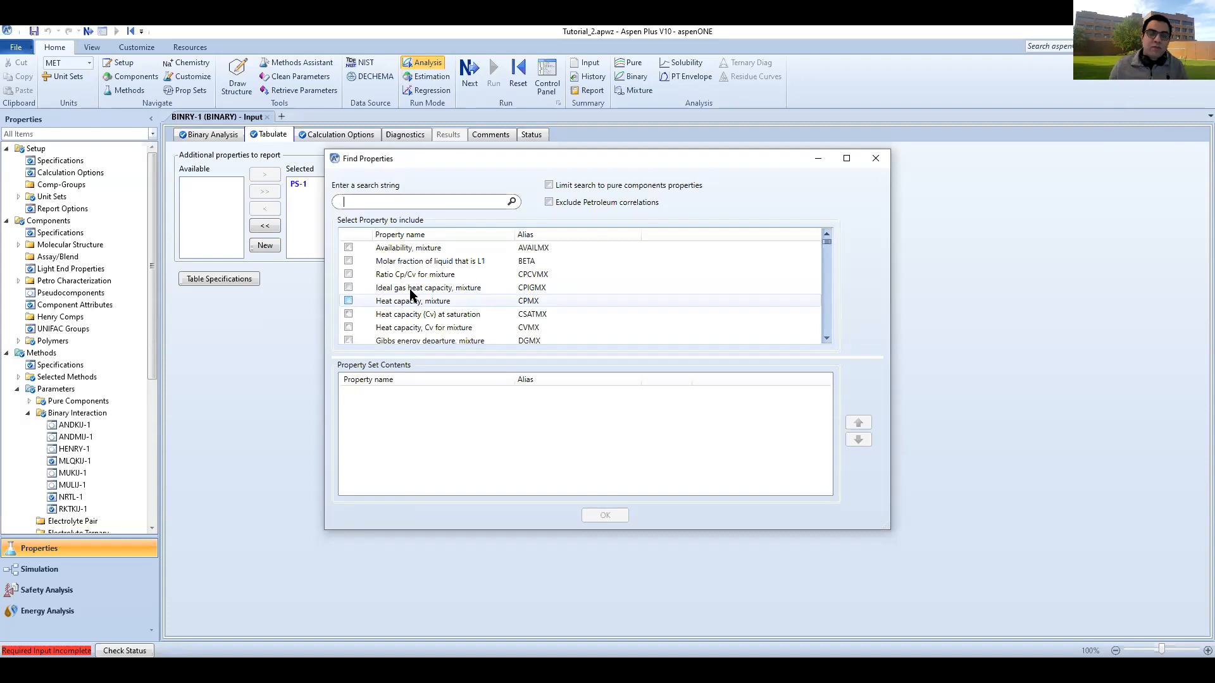
scroll(417, 288, down, 3)
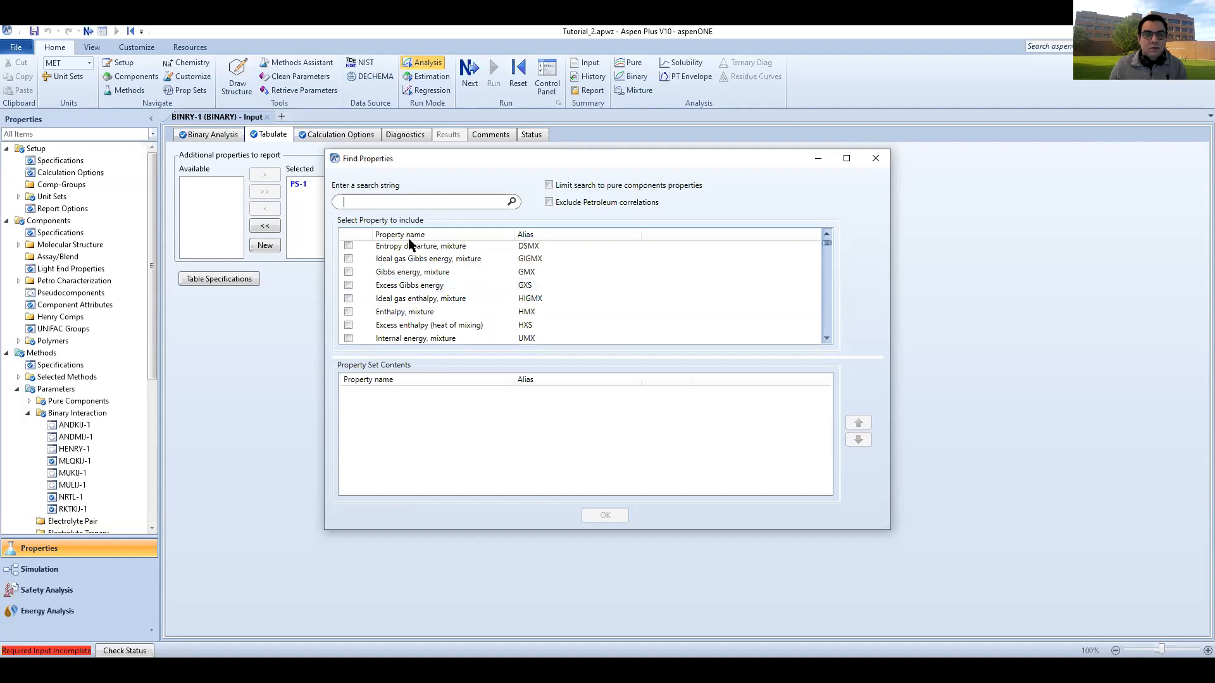
key(Escape)
- Remove PS-1 from the selected additional properties of the binary analysis
click(298, 187)
right_click(297, 188)
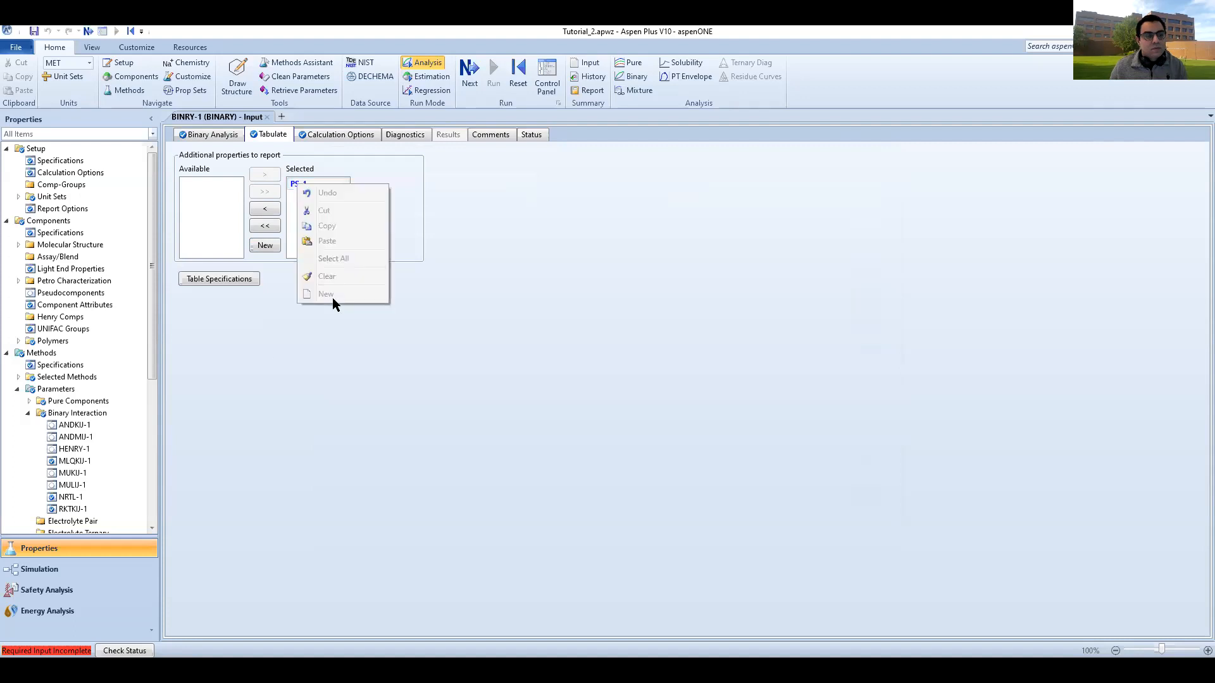
click(263, 225)
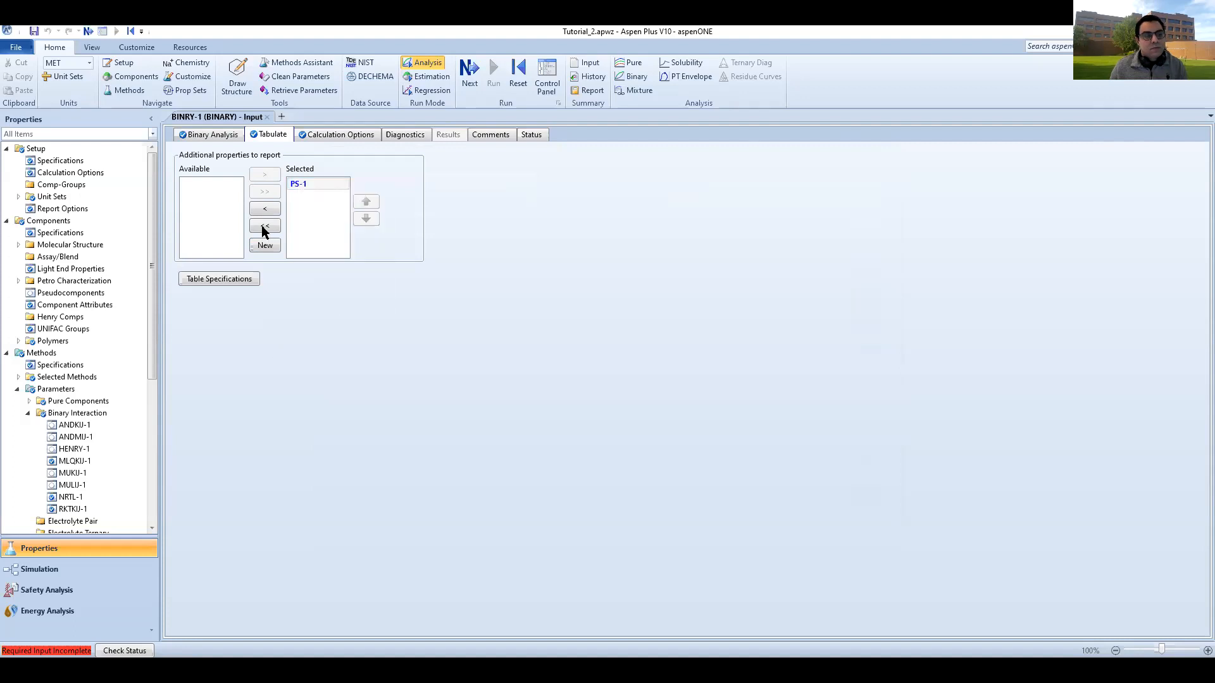
click(261, 225)
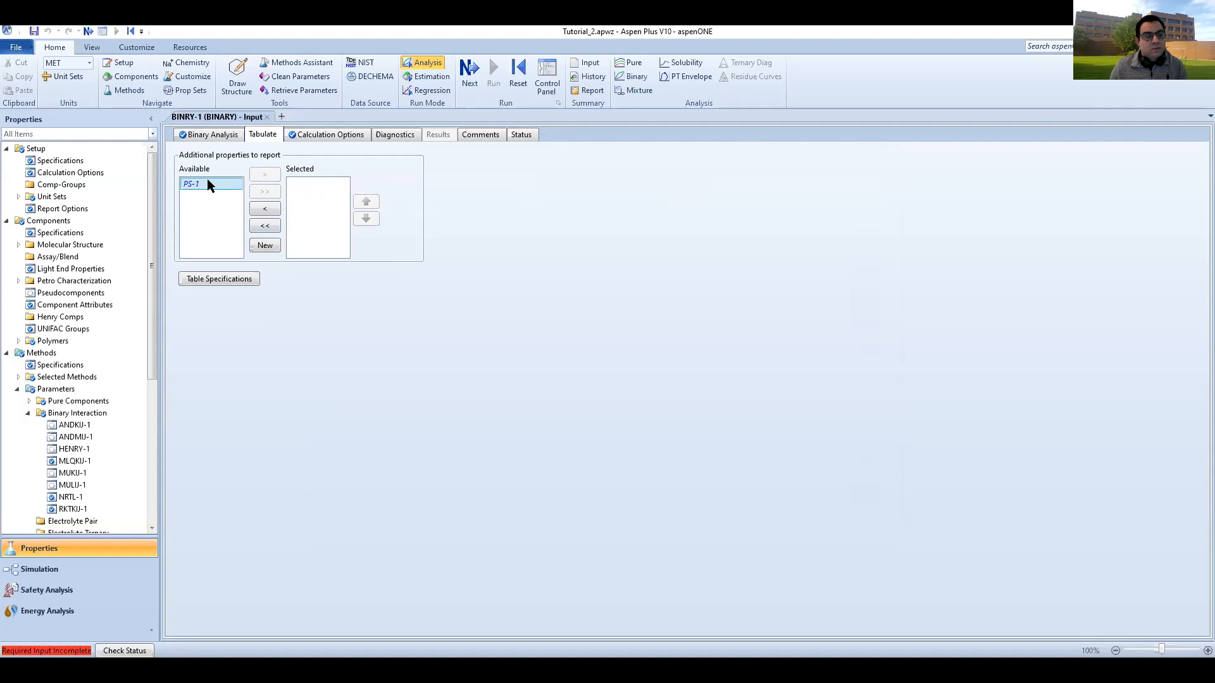
- Delete the empty property set PS-1 from the Property Sets
right_click(86, 344)
click(84, 339)
scroll(14, 473, down, 7)
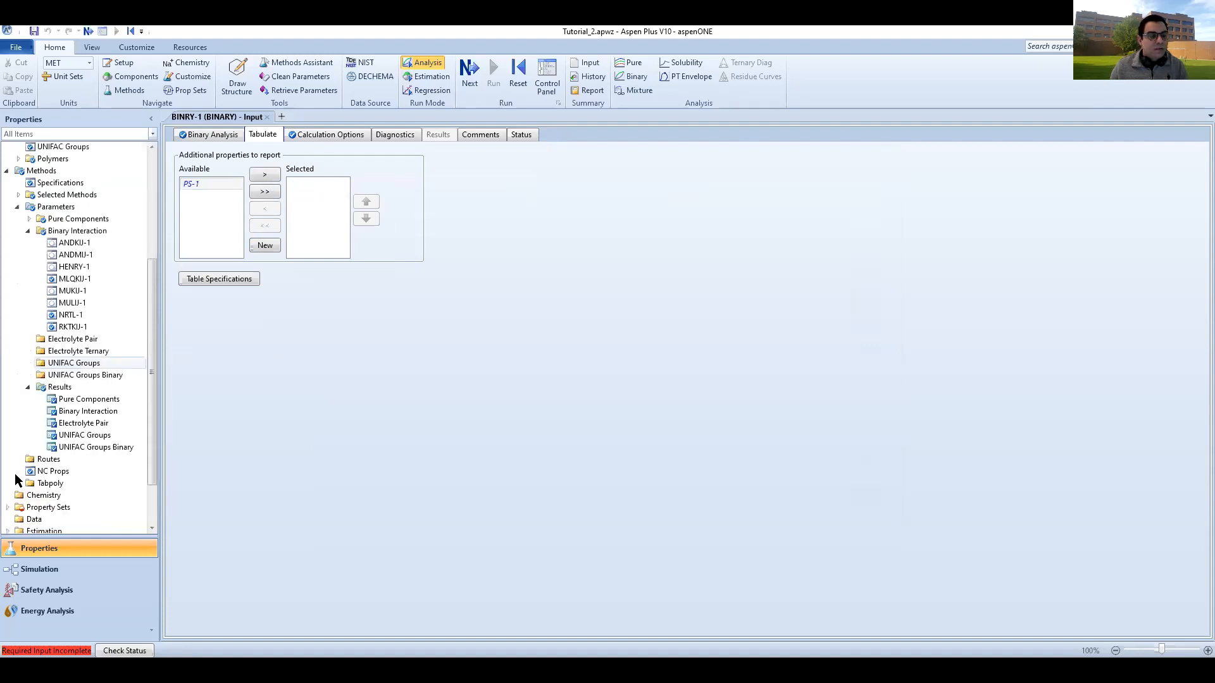
click(8, 444)
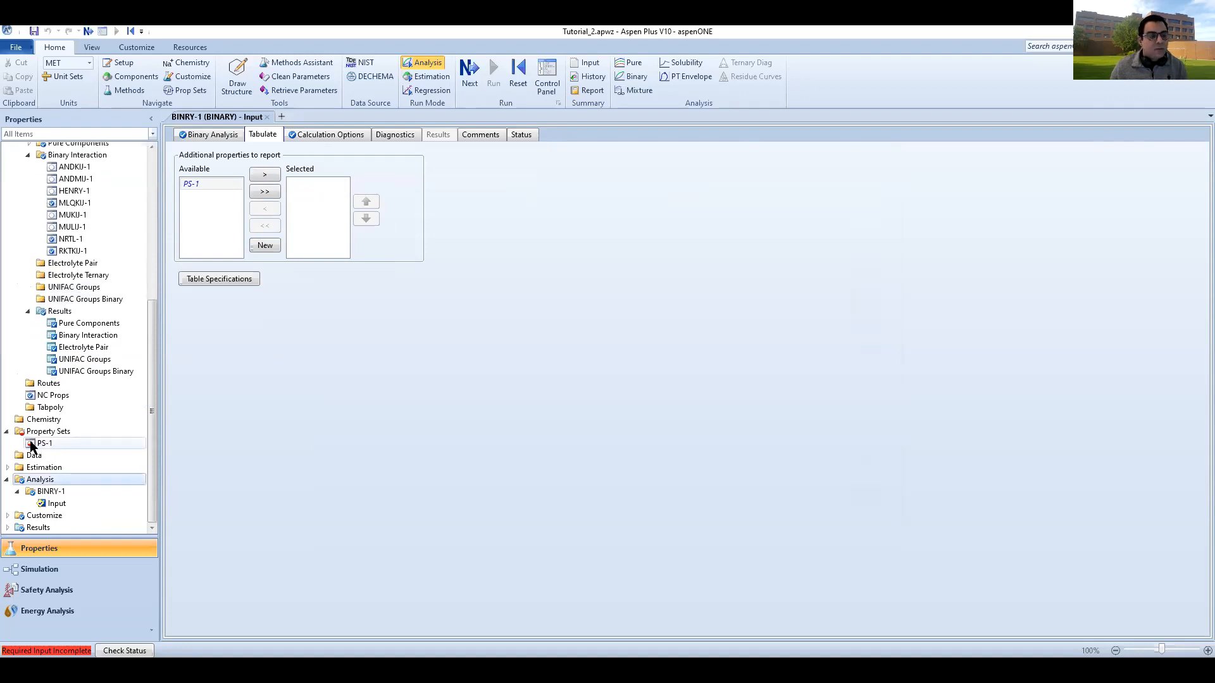
right_click(31, 444)
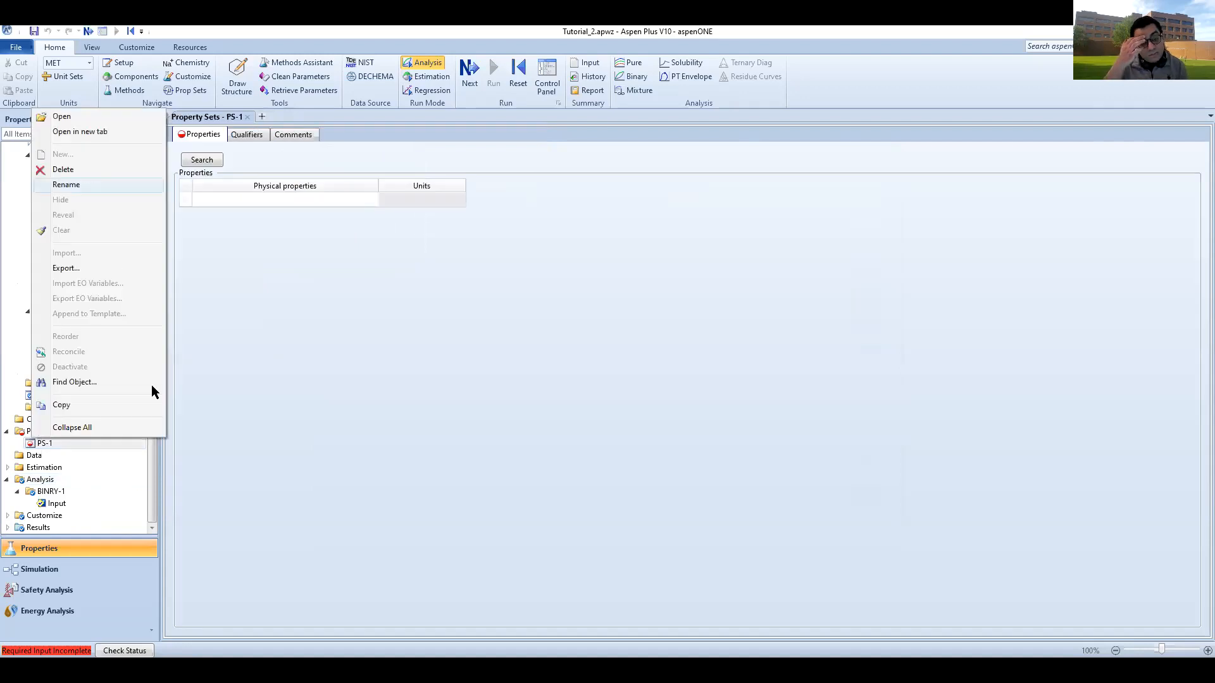
click(63, 169)
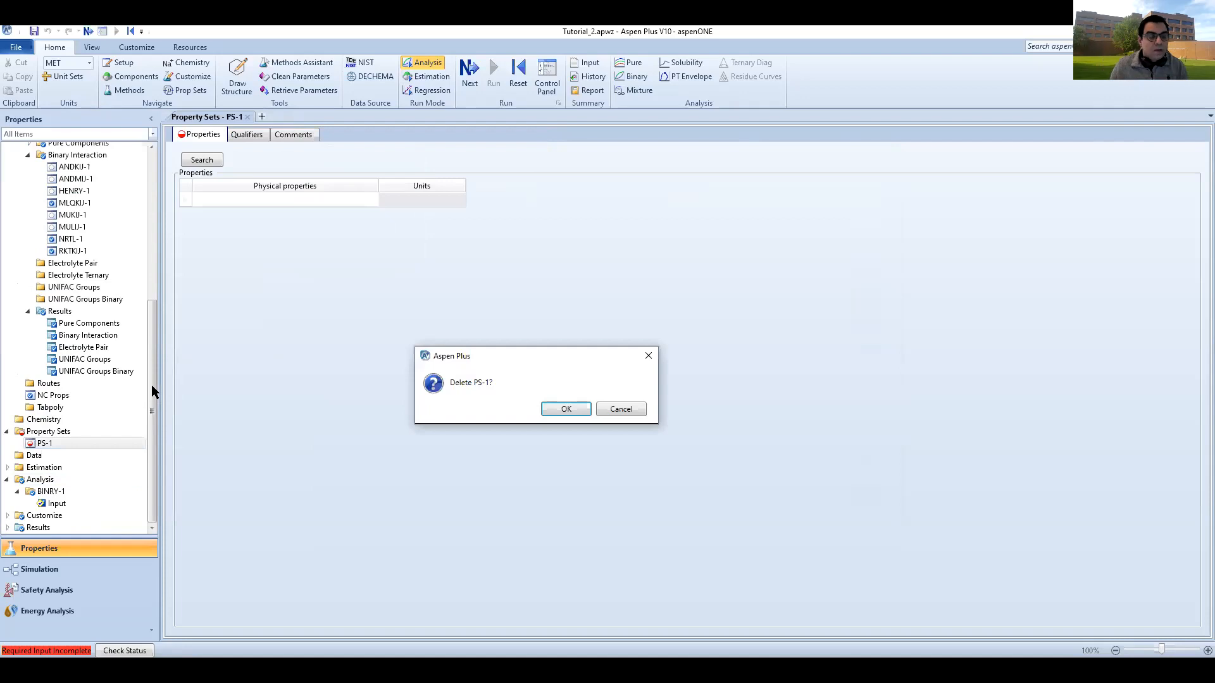
click(583, 408)
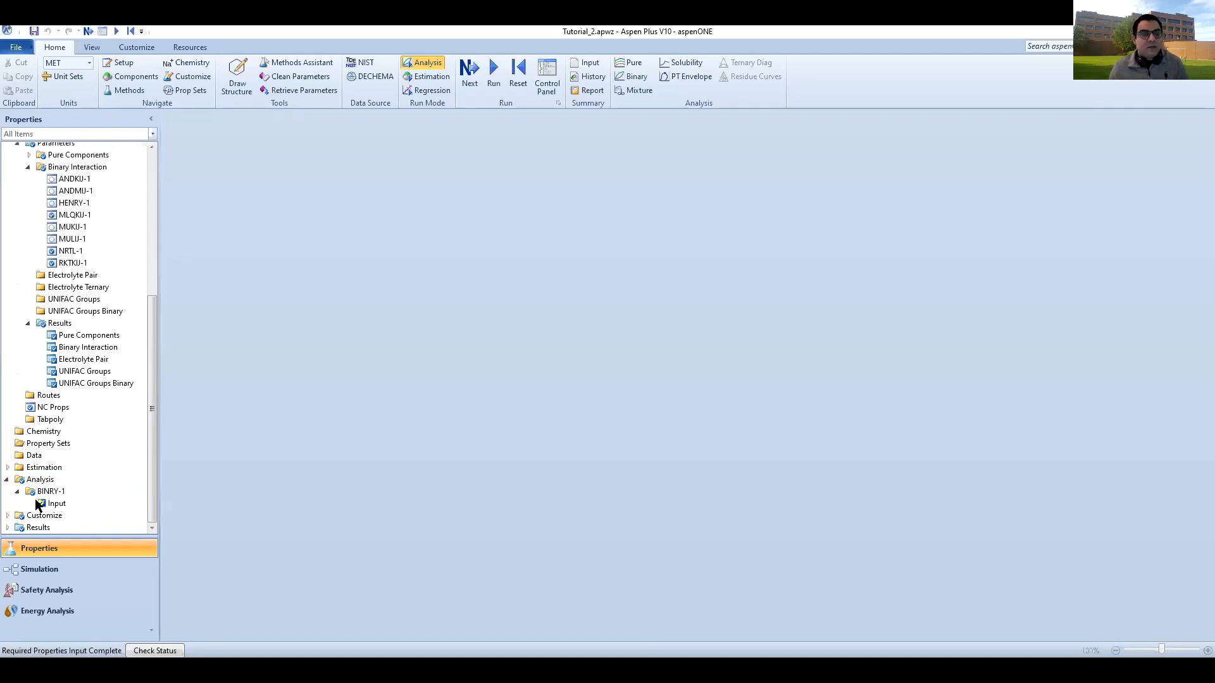
- Open the BINRY-1 input and set the valid phases in its calculation options to Vapor-Liquid
scroll(8, 264, up, 4)
click(7, 260)
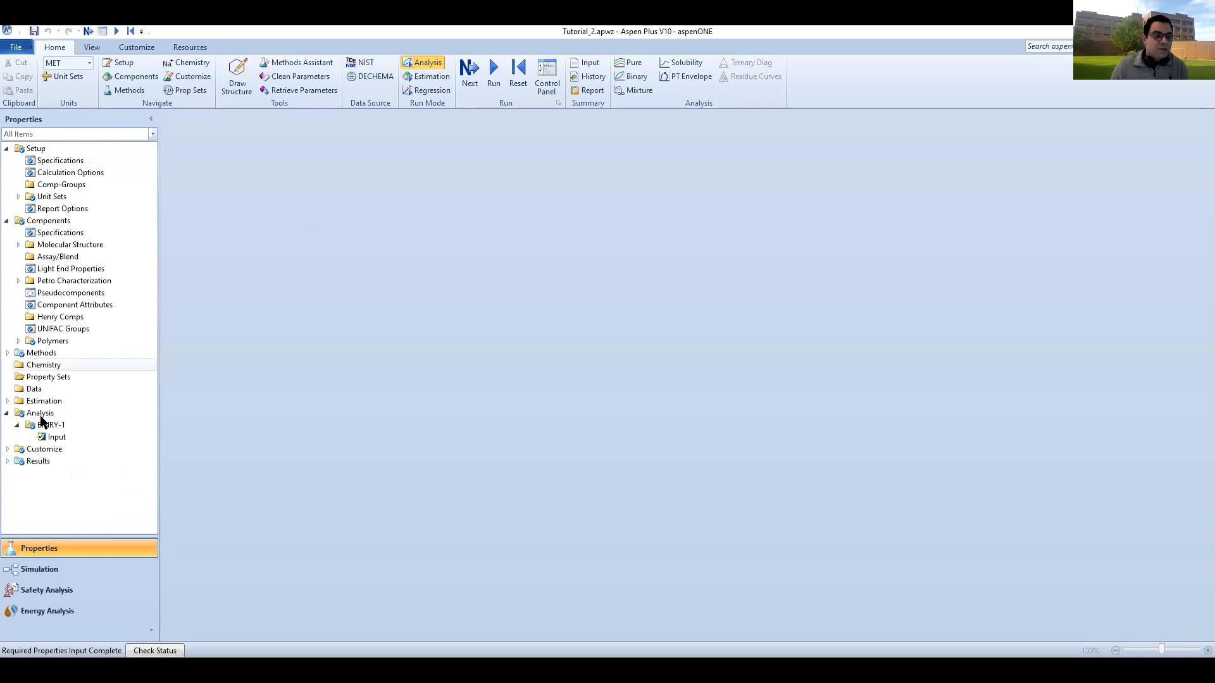
click(51, 437)
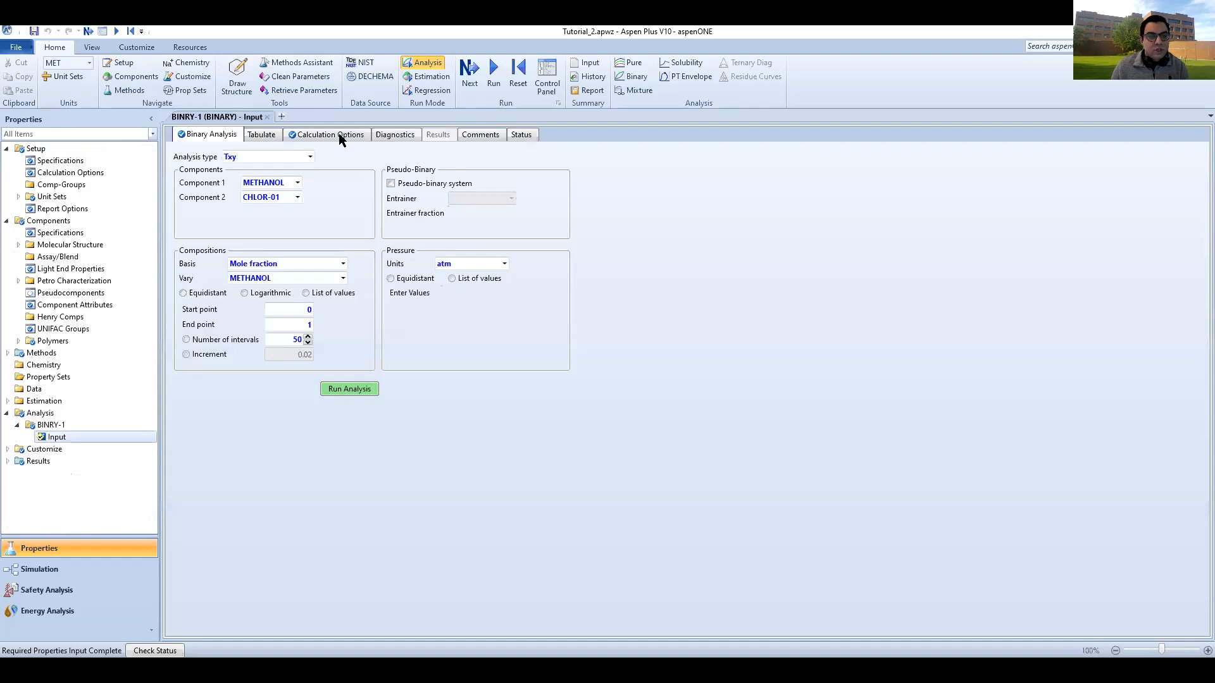
click(339, 135)
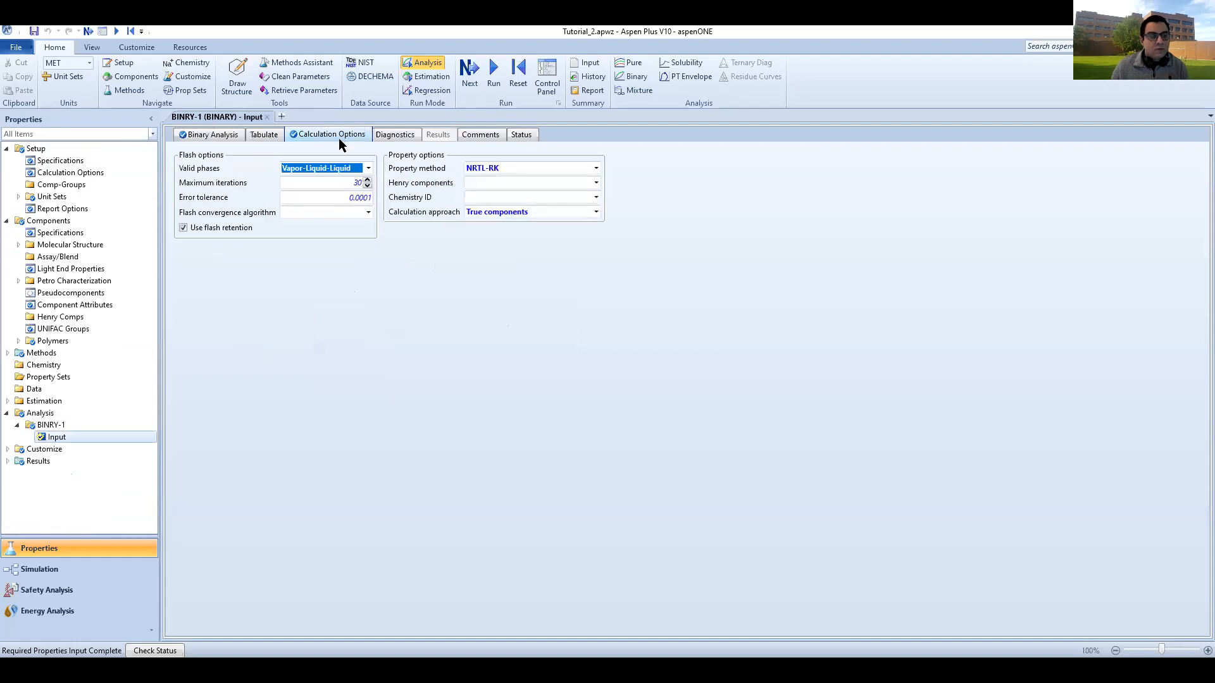
click(367, 169)
click(346, 181)
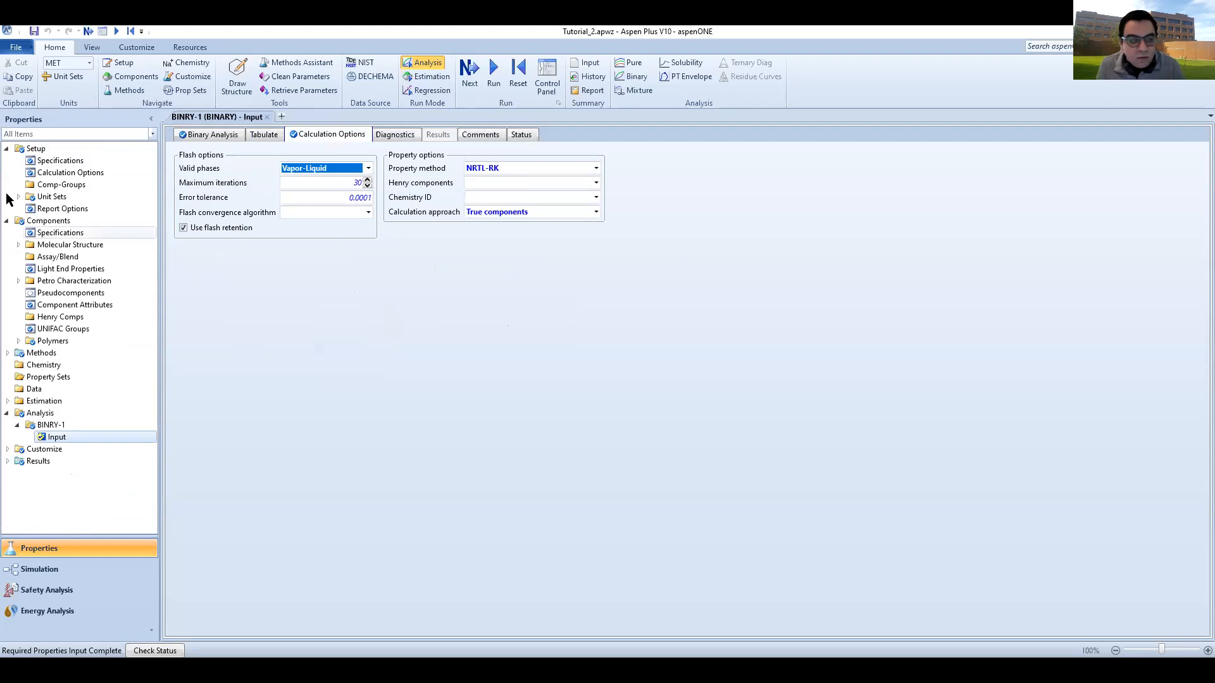
- Inspect the flash settings for maximum iterations and error tolerance of the binary analysis
click(365, 180)
key(Down)
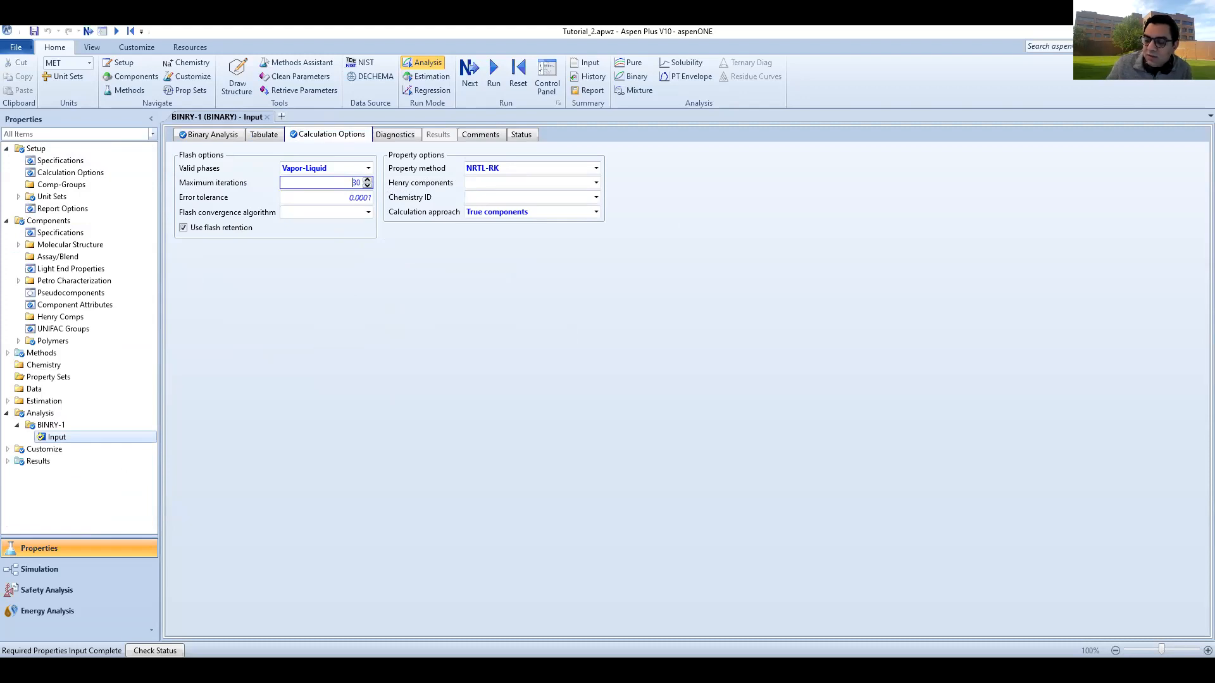
click(601, 357)
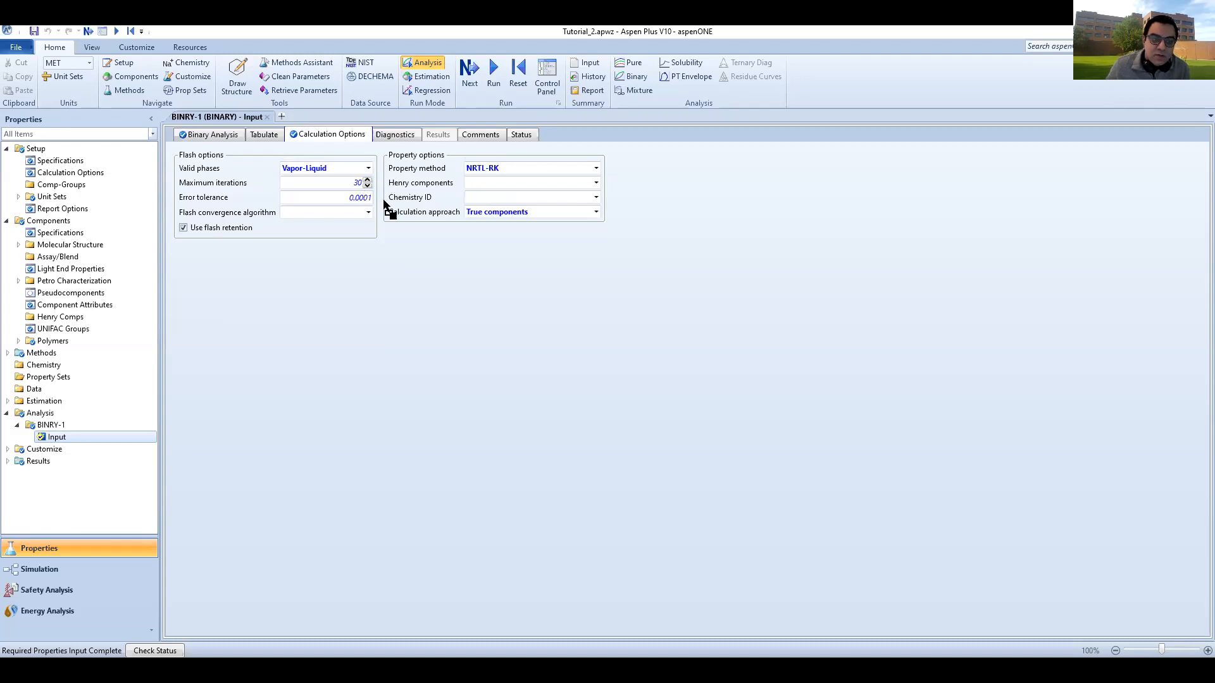
click(356, 184)
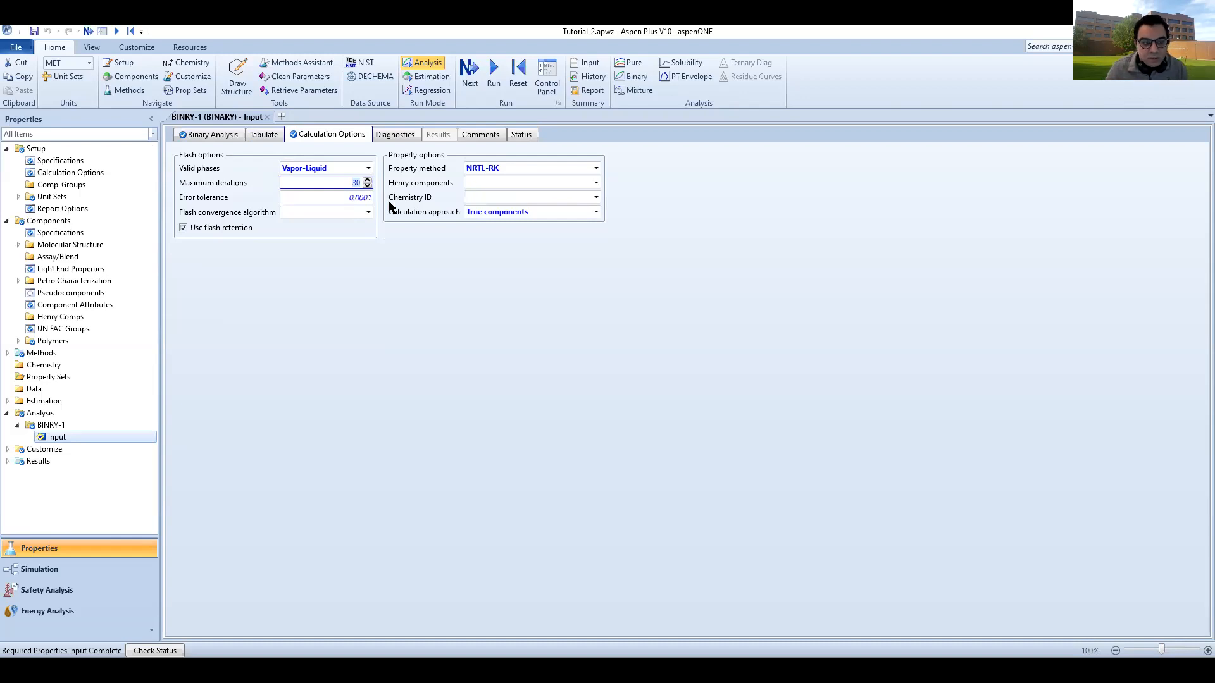
click(353, 202)
click(360, 198)
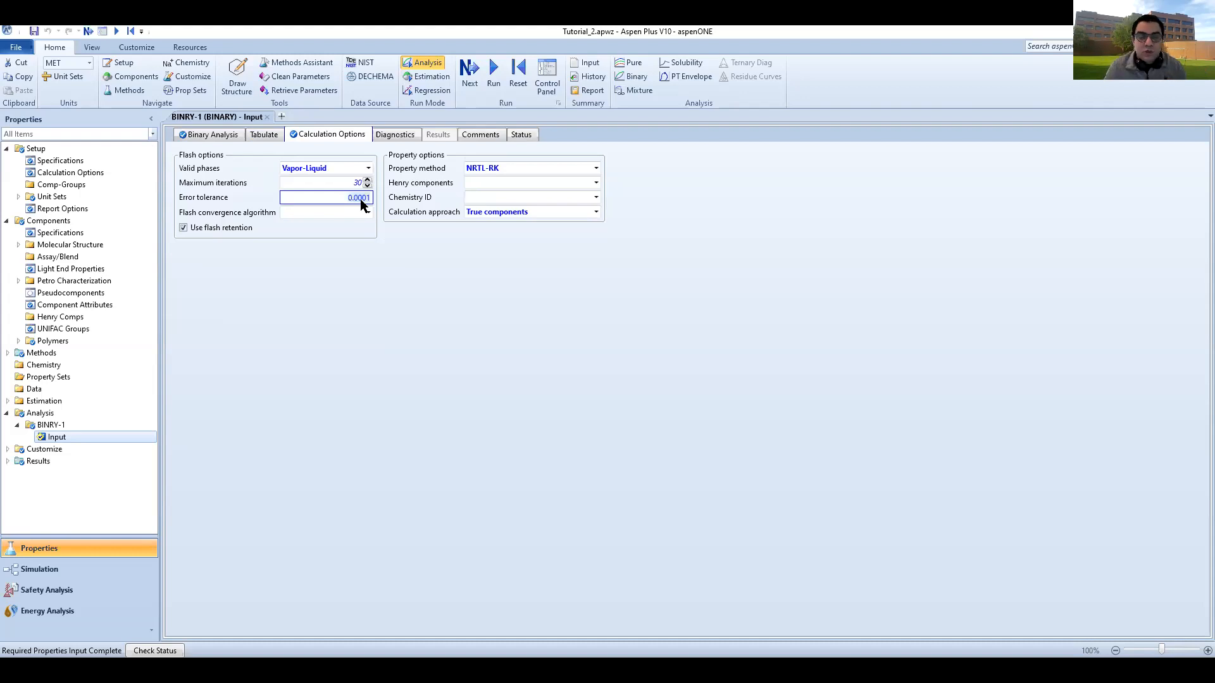
- Re-enter the flash error tolerance as 0.0001
click(362, 198)
key(Delete)
key(BackSpace)
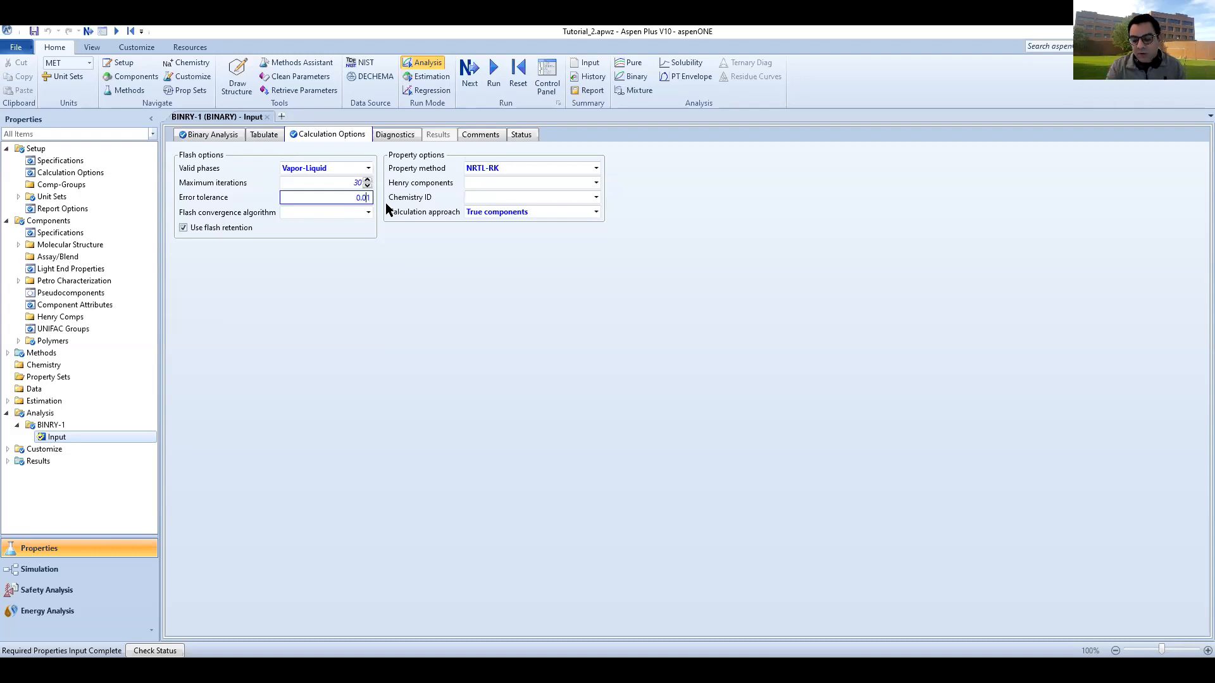
text(00)
key(Return)
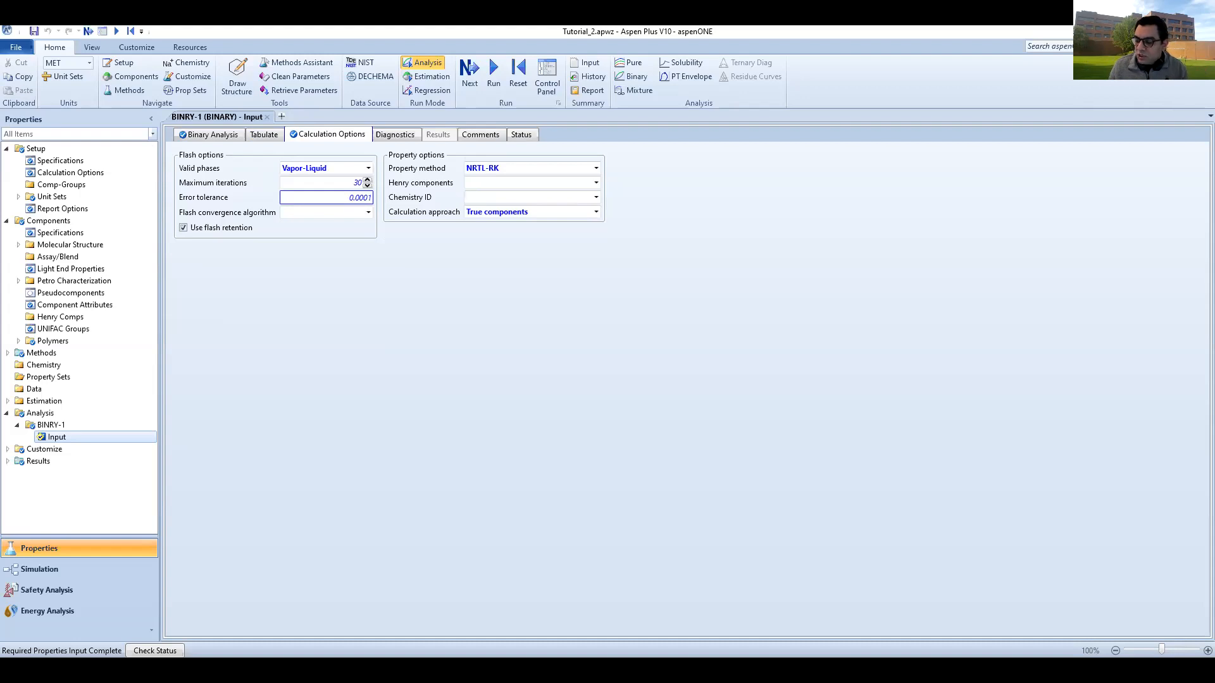
- Run the binary Txy analysis at 1 atm and compare the resulting T-xy plot with the analysis input
click(199, 136)
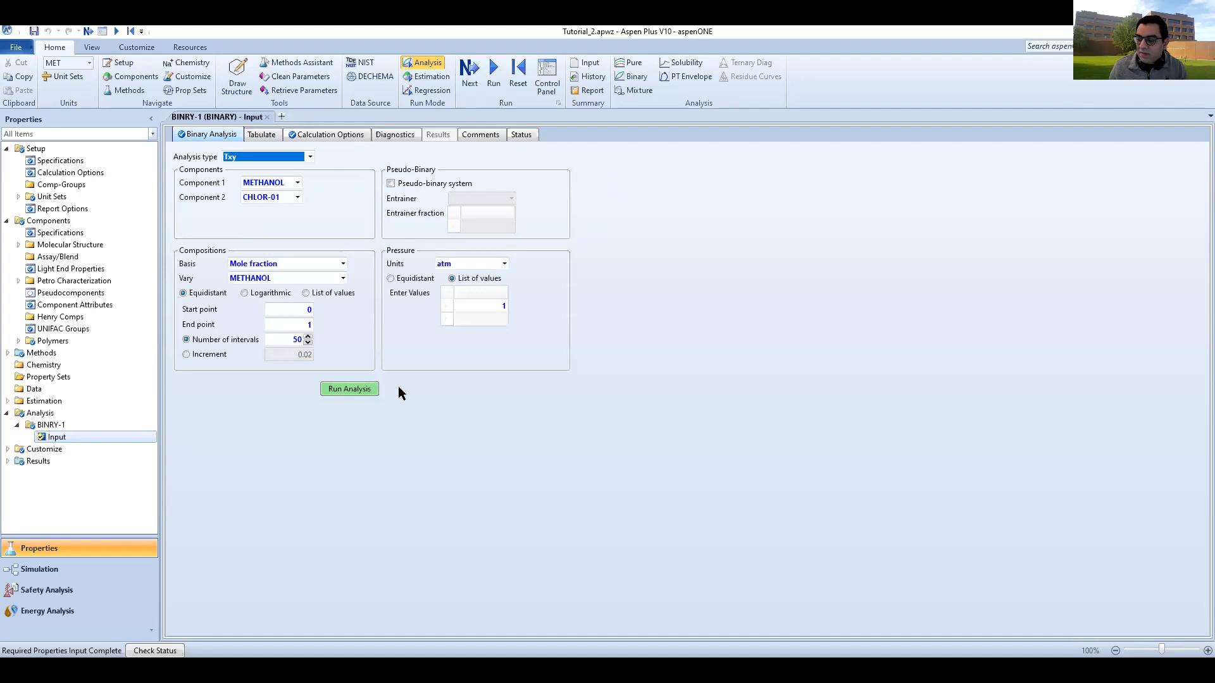
click(761, 362)
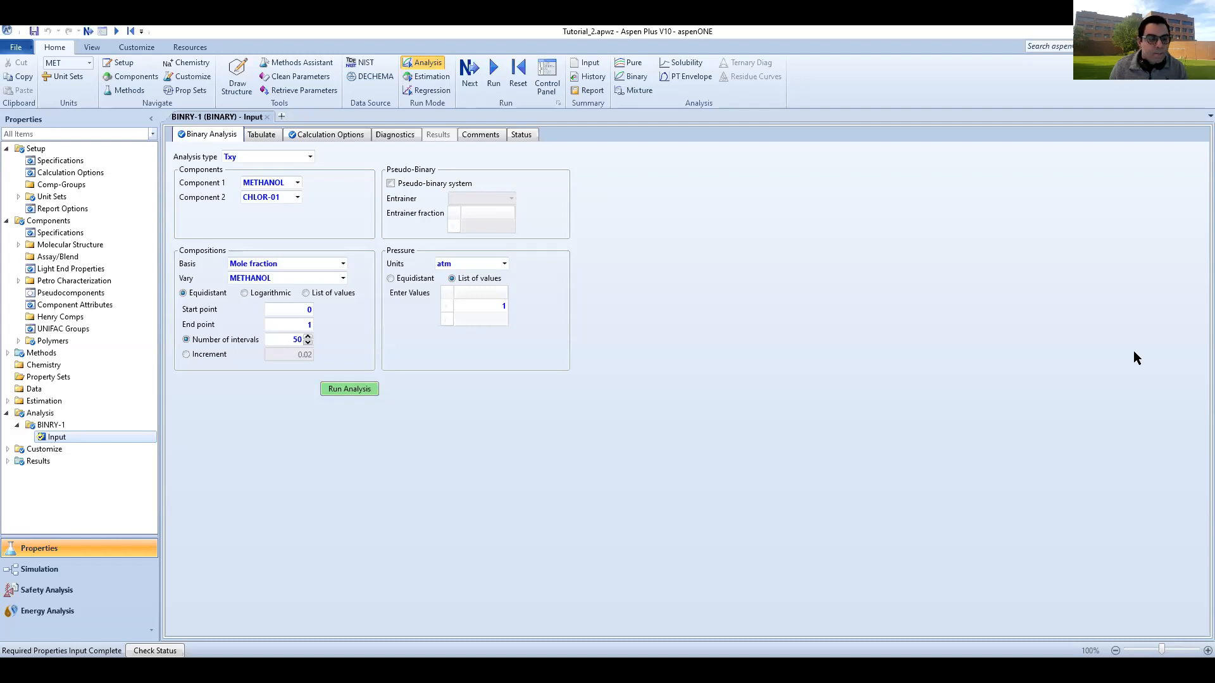
click(351, 388)
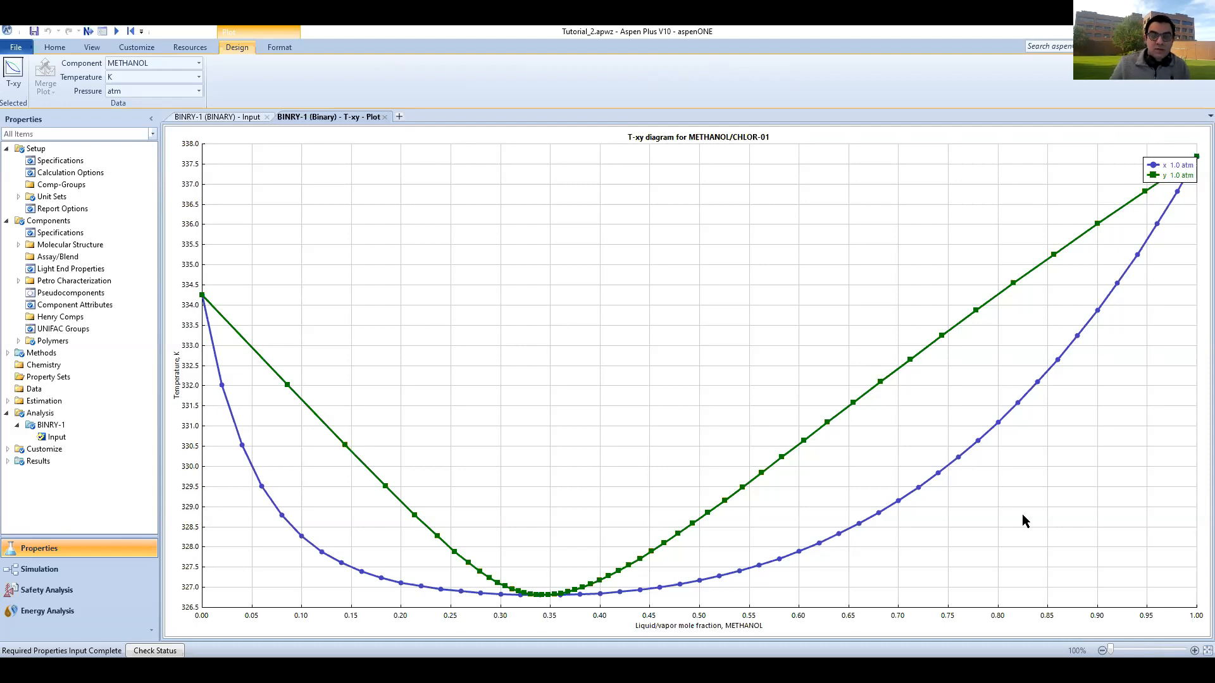
click(223, 118)
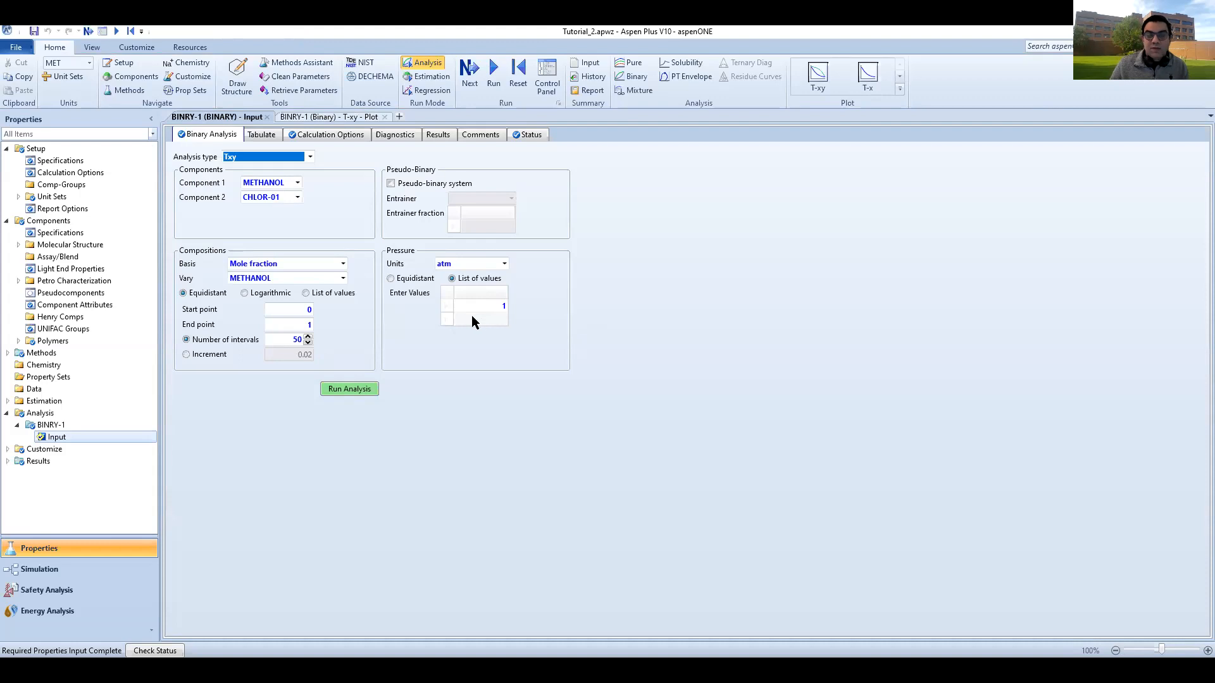
click(309, 118)
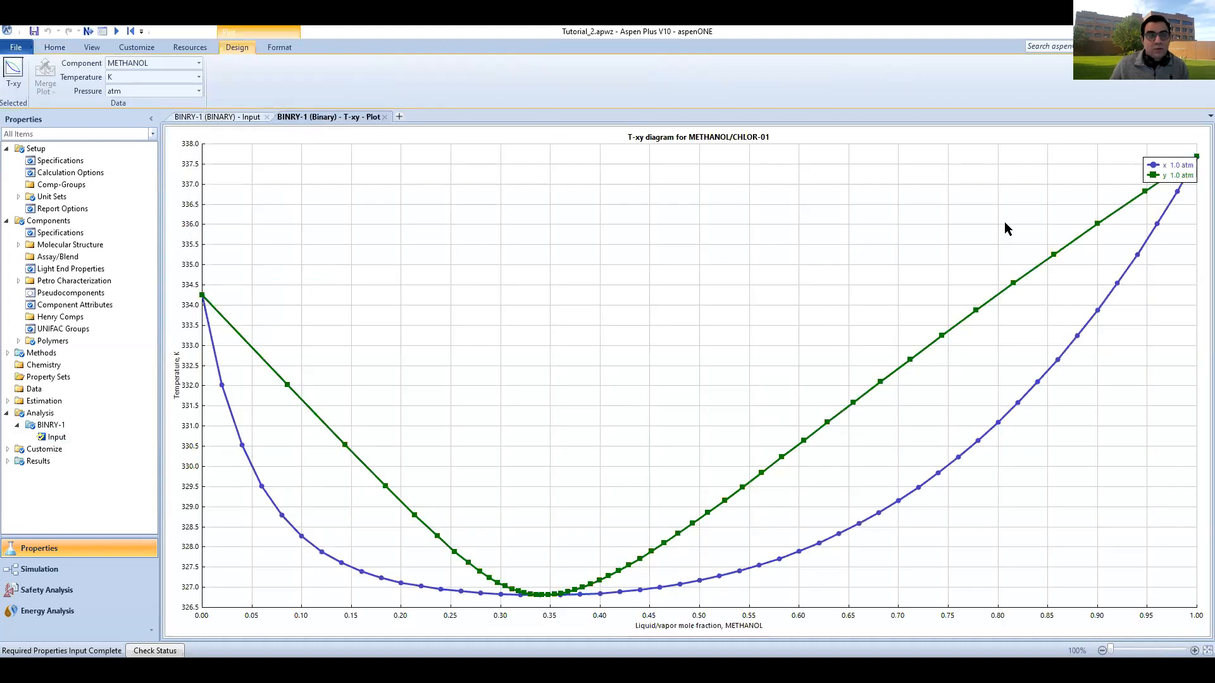
- Change the pressure units of the binary Txy analysis to bar
click(235, 116)
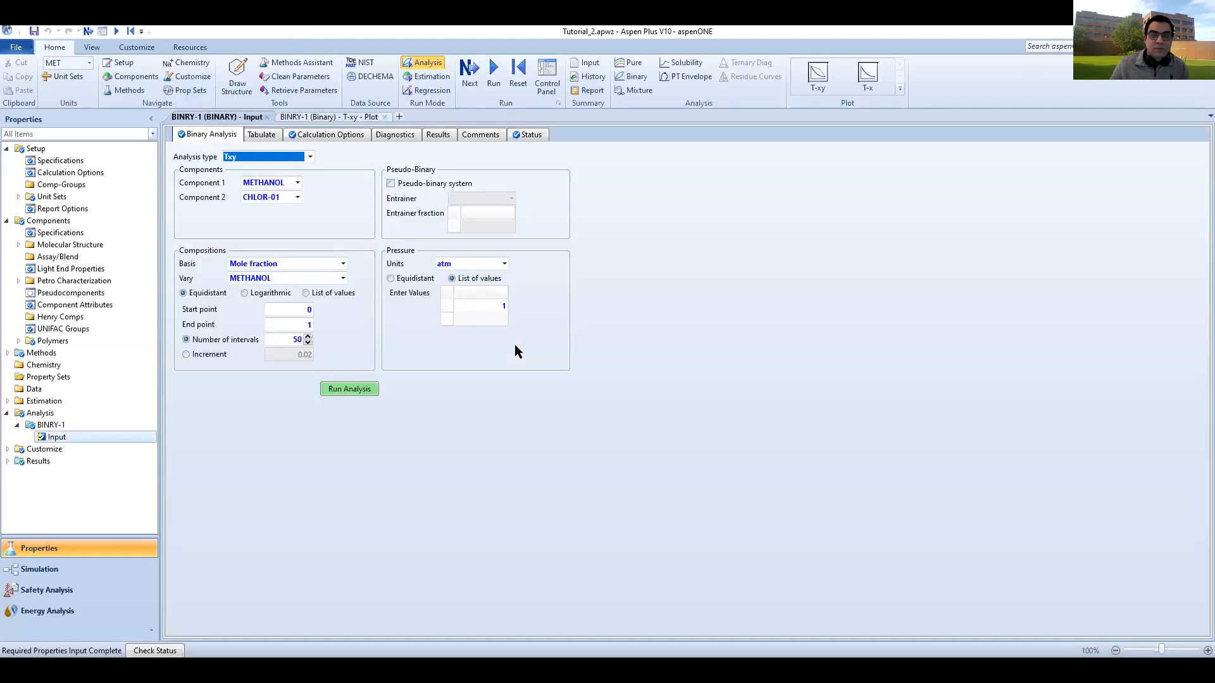
click(498, 311)
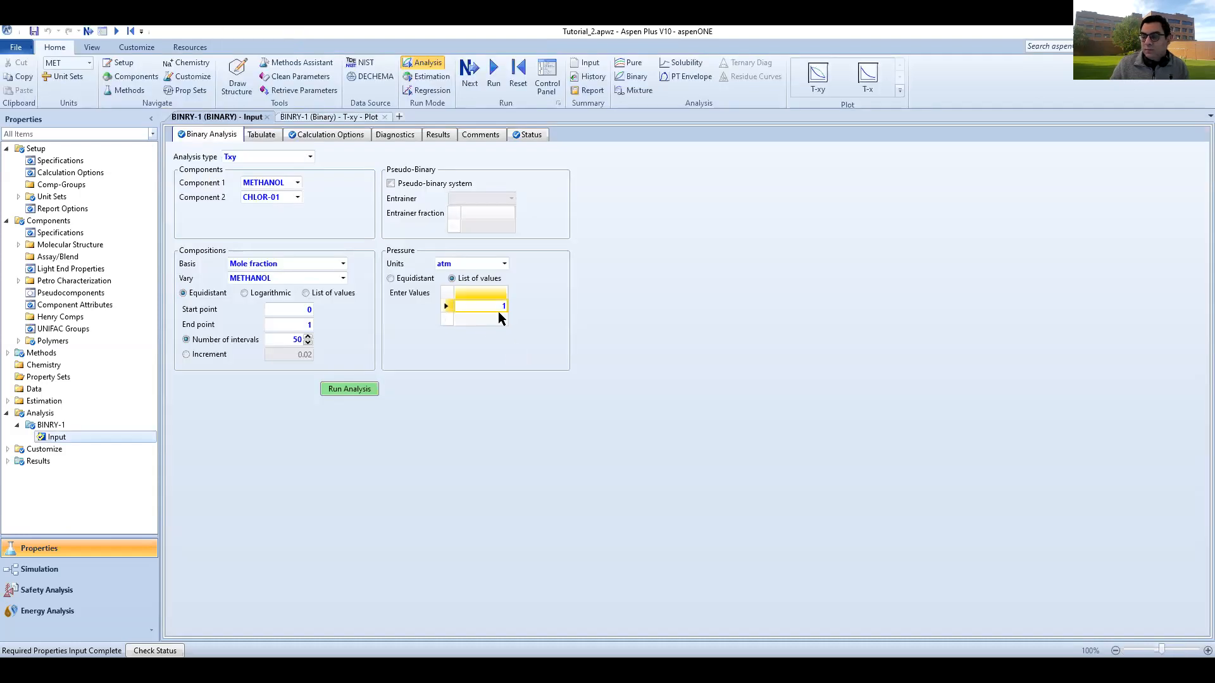
click(505, 264)
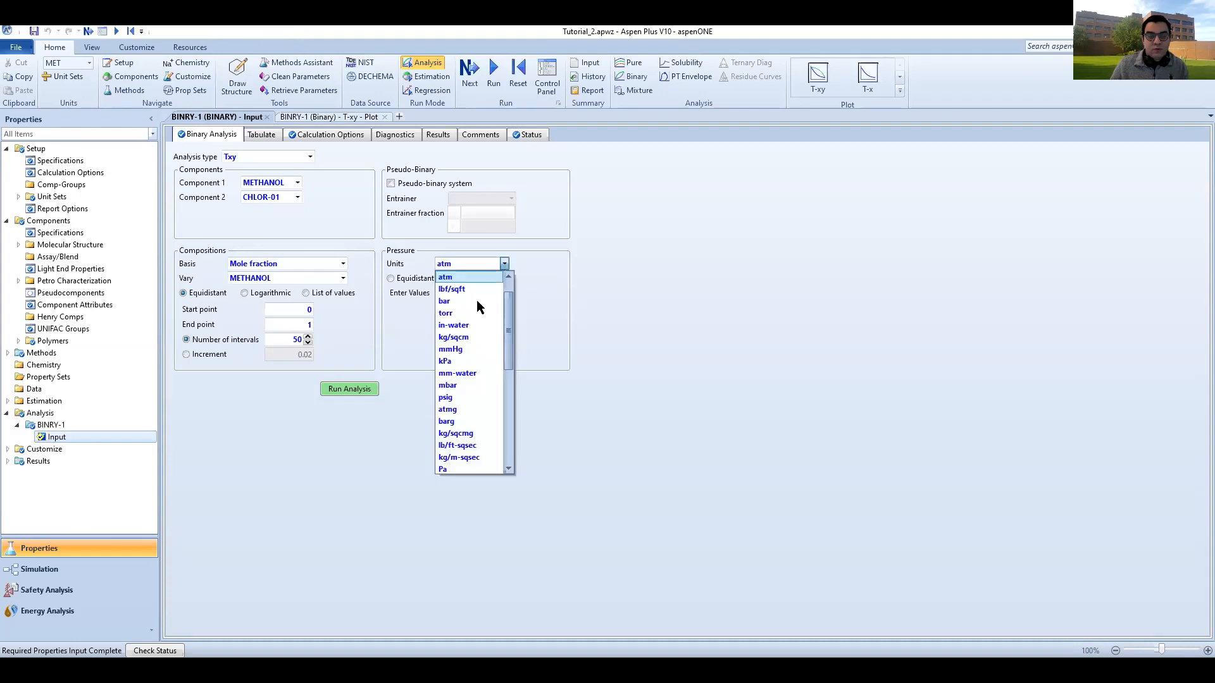
click(478, 302)
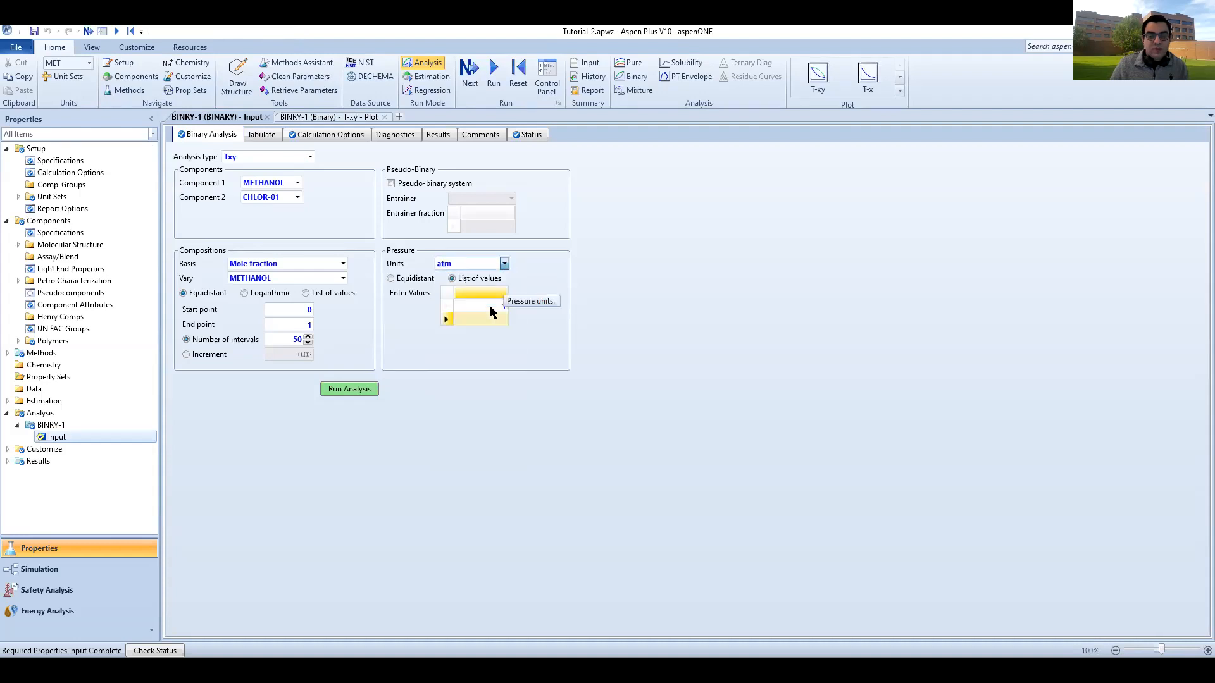
- List 1.01325, 5 and 10 bar as the pressure values of the binary analysis
click(547, 315)
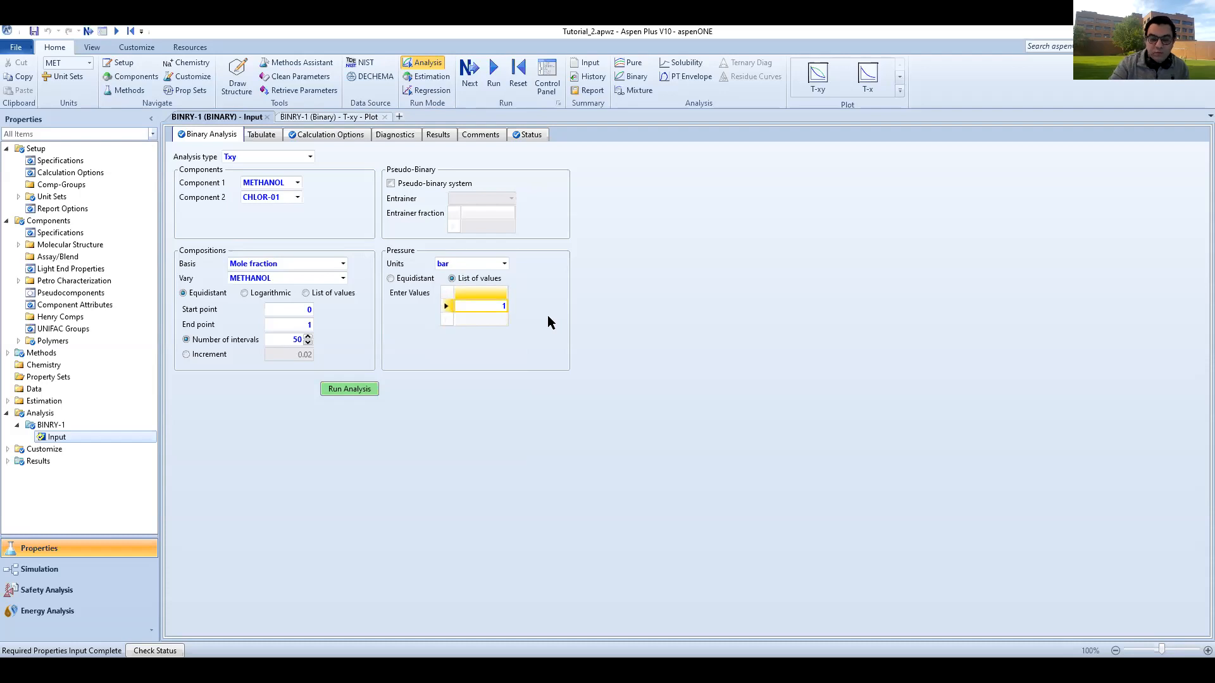
text(1.01325)
key(Return)
text(5)
key(Return)
text(10)
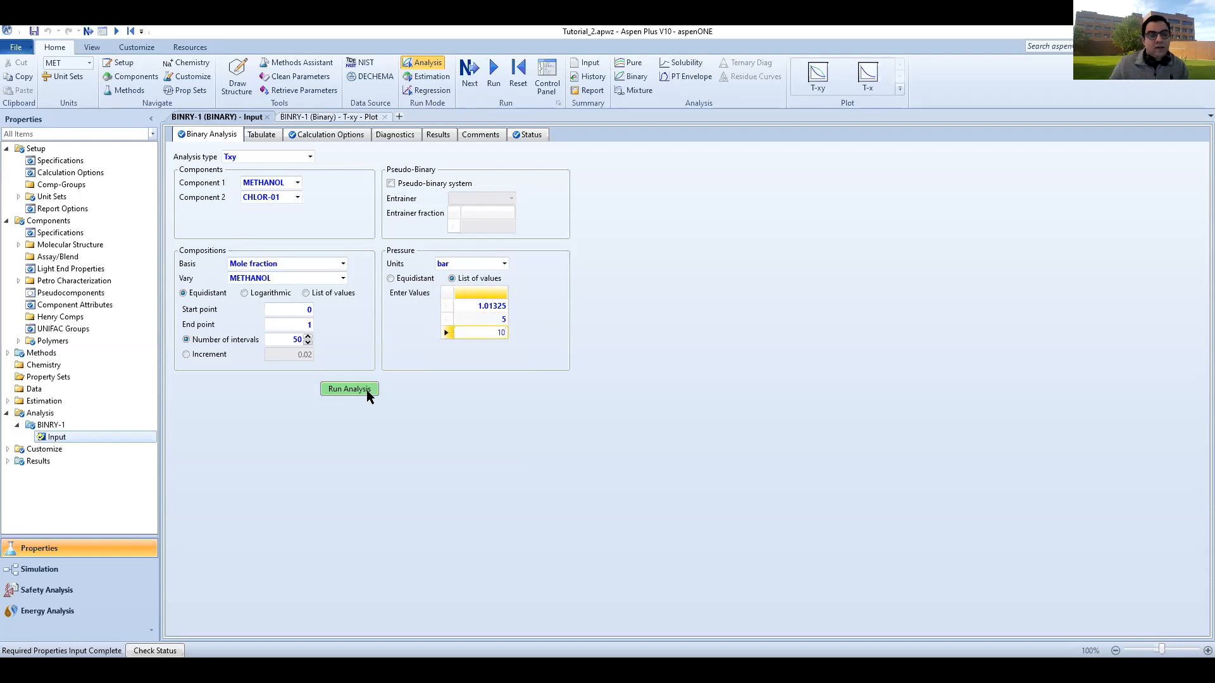
key(Return)
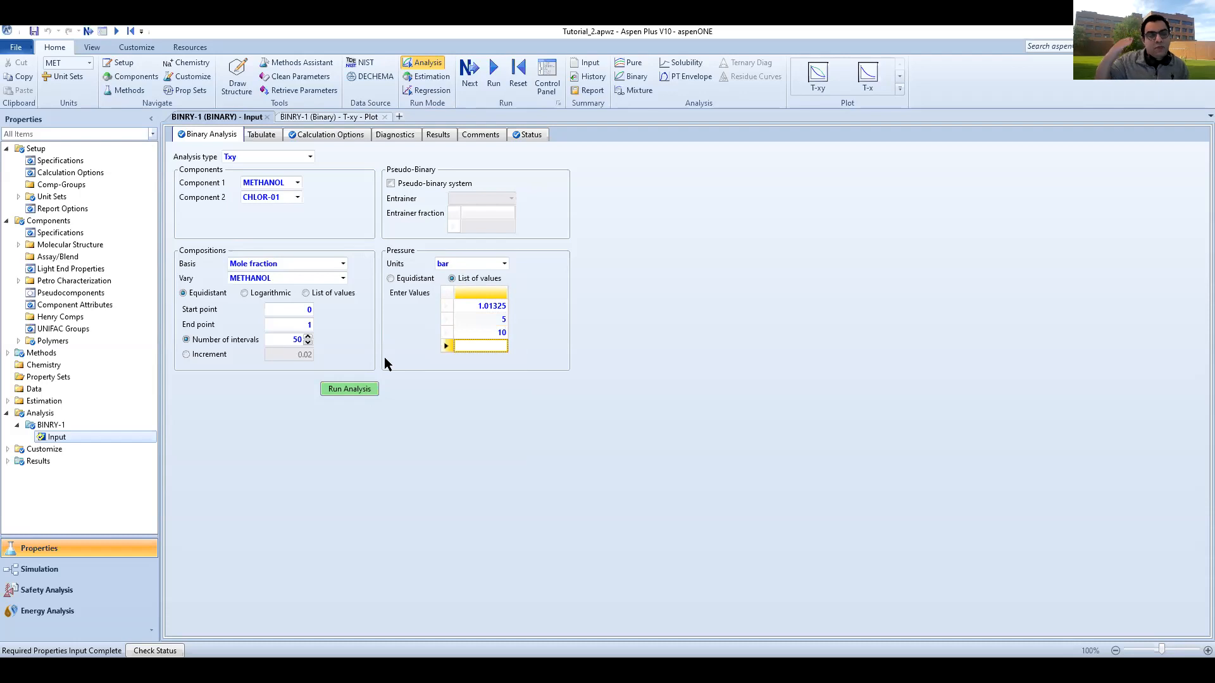
- Rerun the binary analysis for the three pressures and display the updated T-xy plot
click(384, 359)
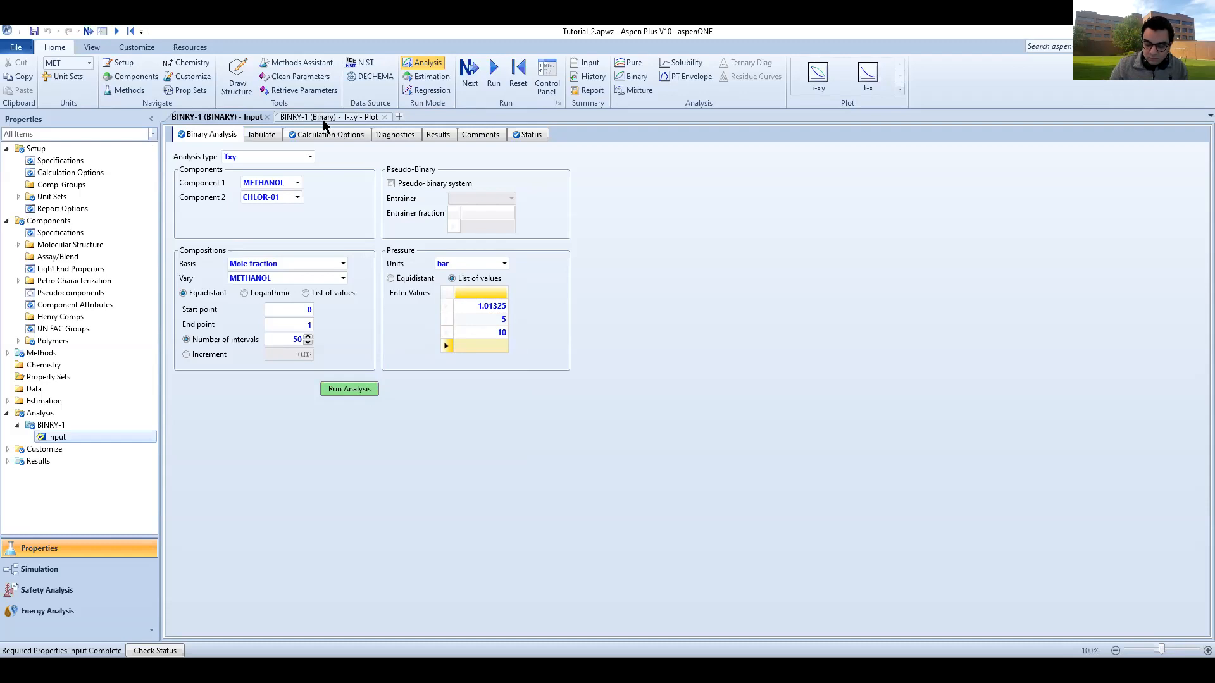
click(323, 120)
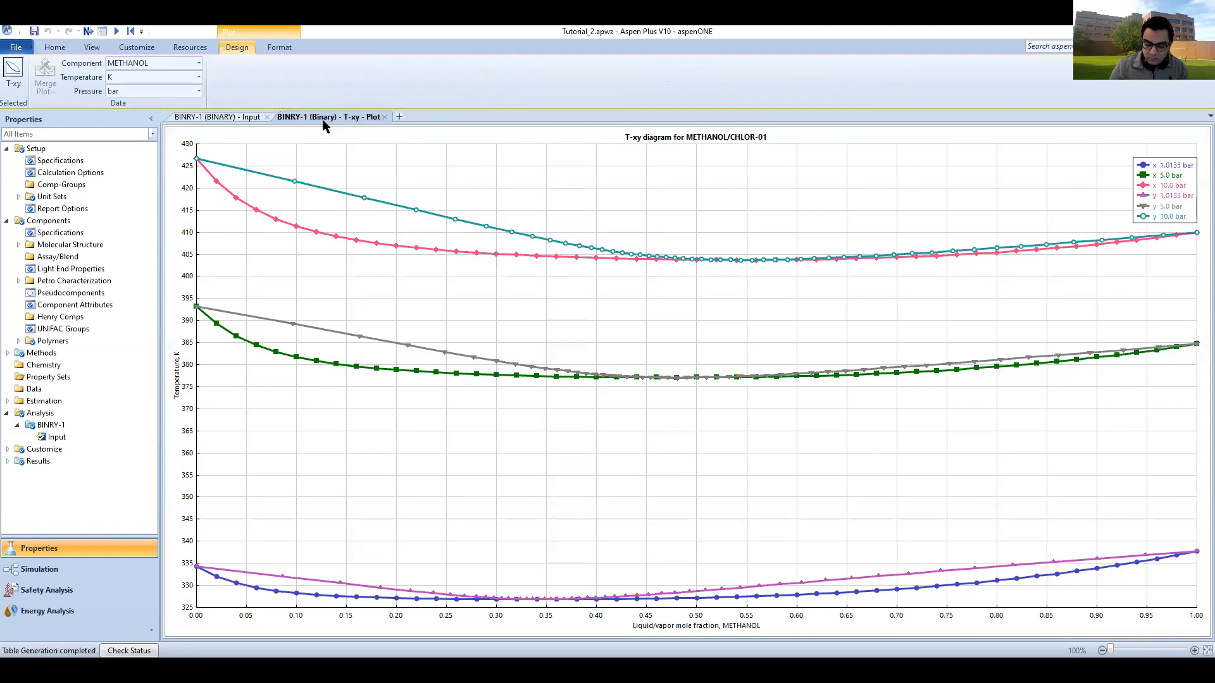
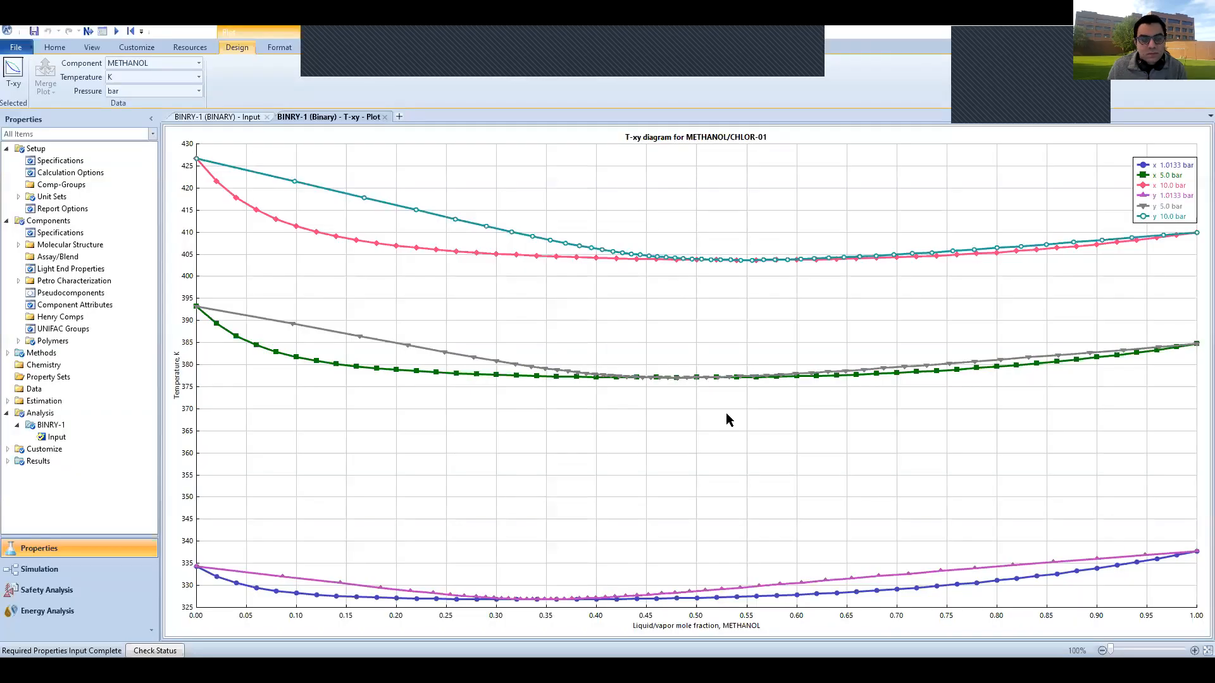
key(alt+Tab)
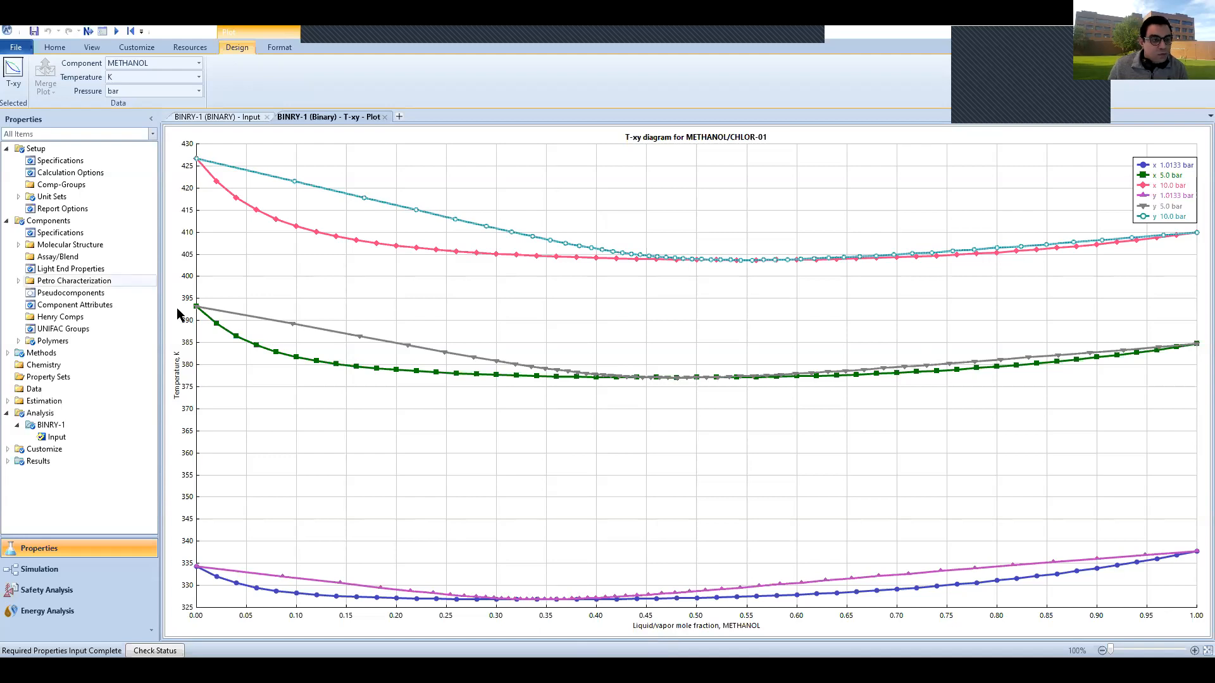
- Open the BINRY-1 results table and examine its rows from the first pressure down to pure methanol at 10 bar
click(7, 462)
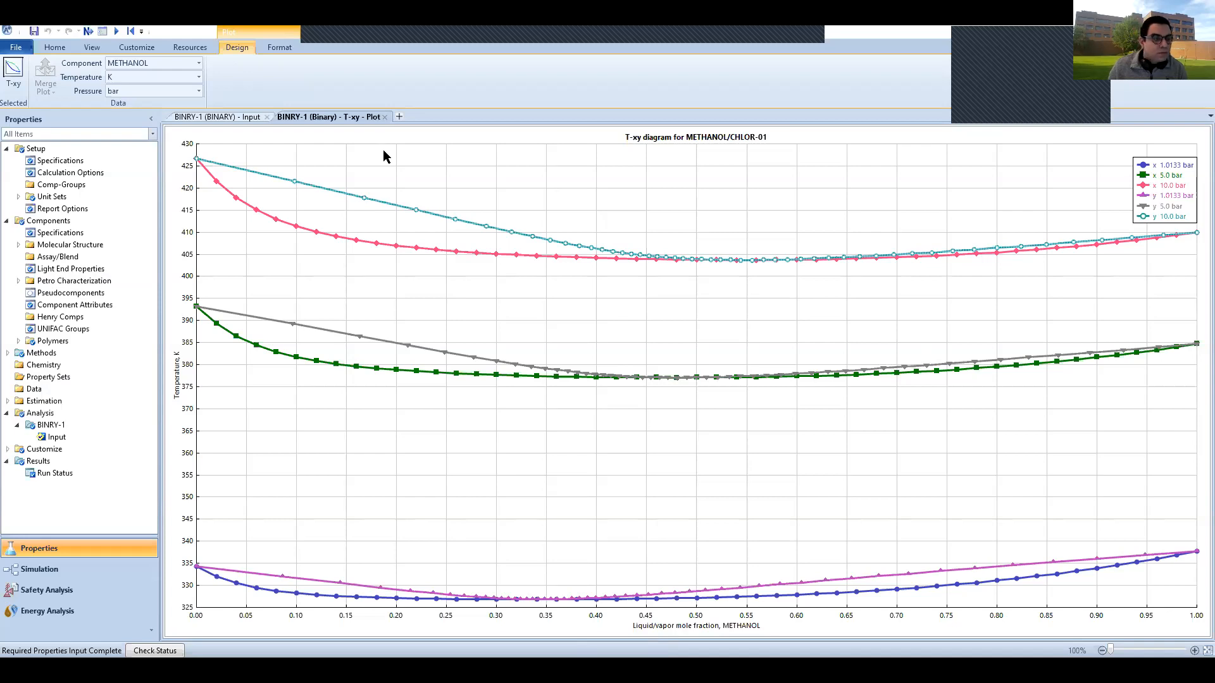
click(226, 118)
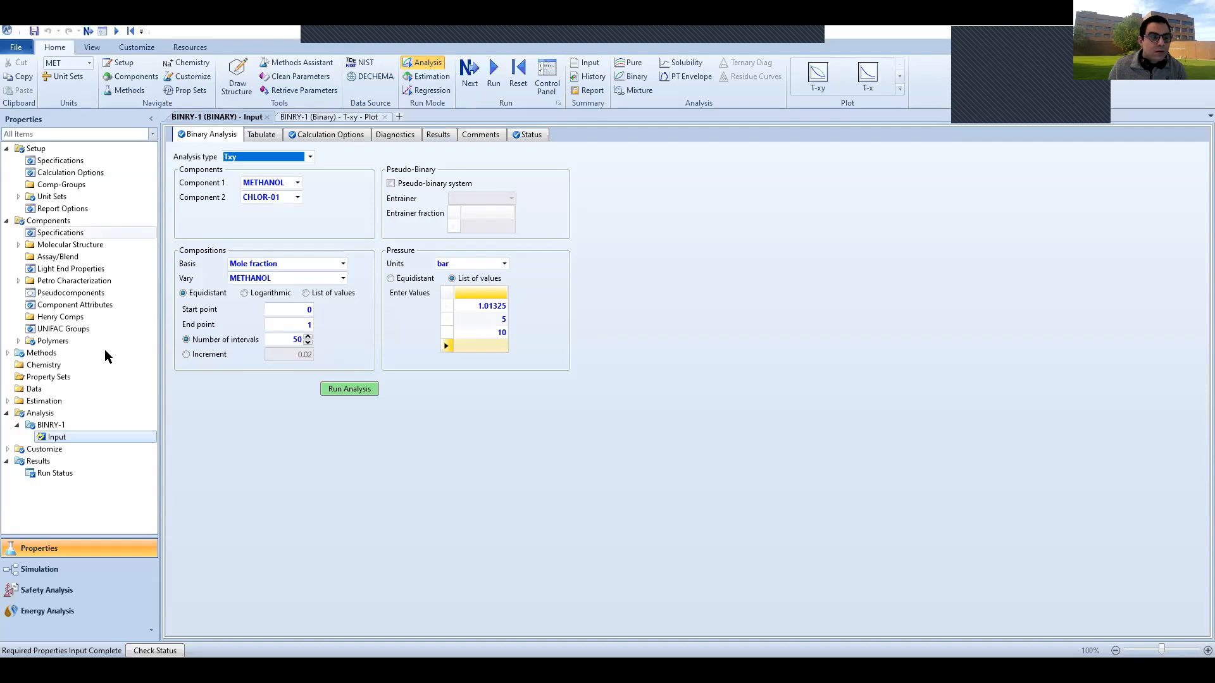
click(436, 134)
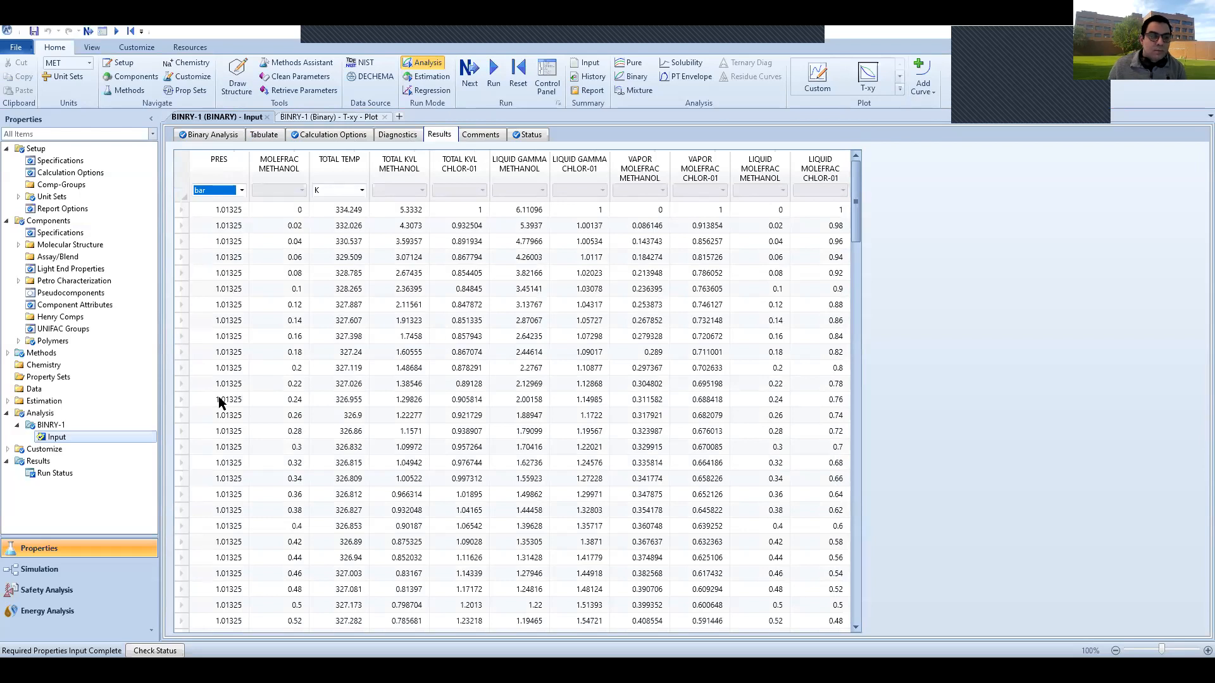
scroll(219, 402, down, 1)
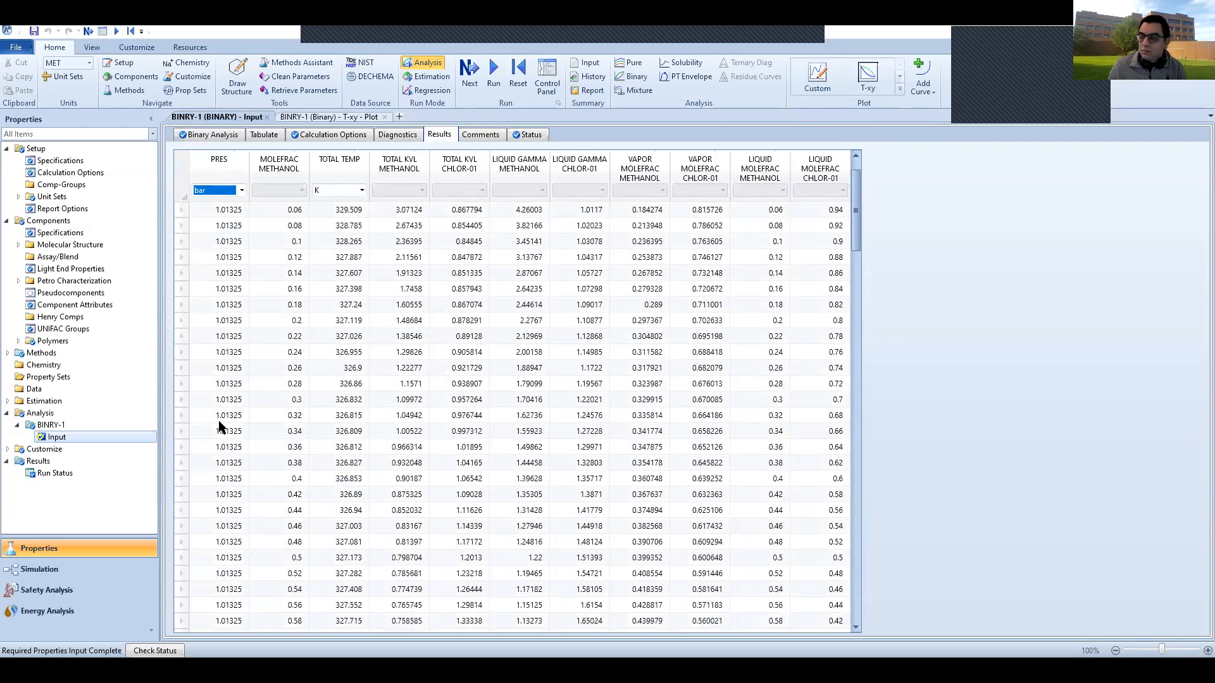
scroll(865, 338, down, 2)
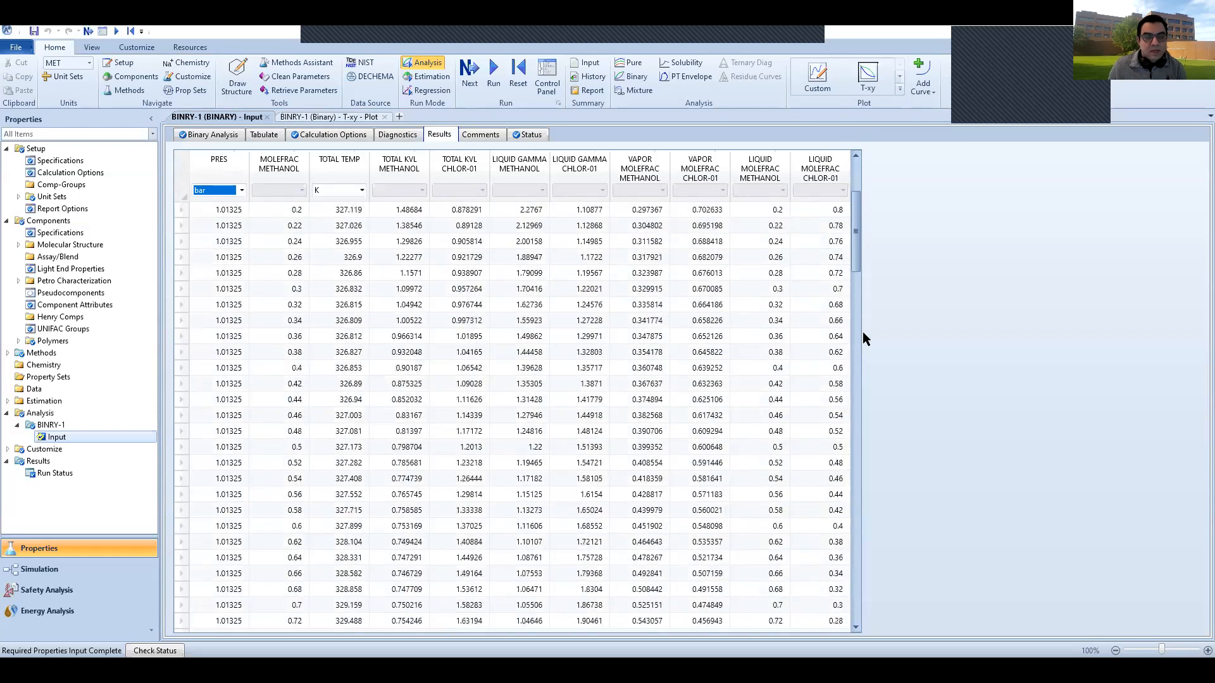
scroll(861, 264, down, 2)
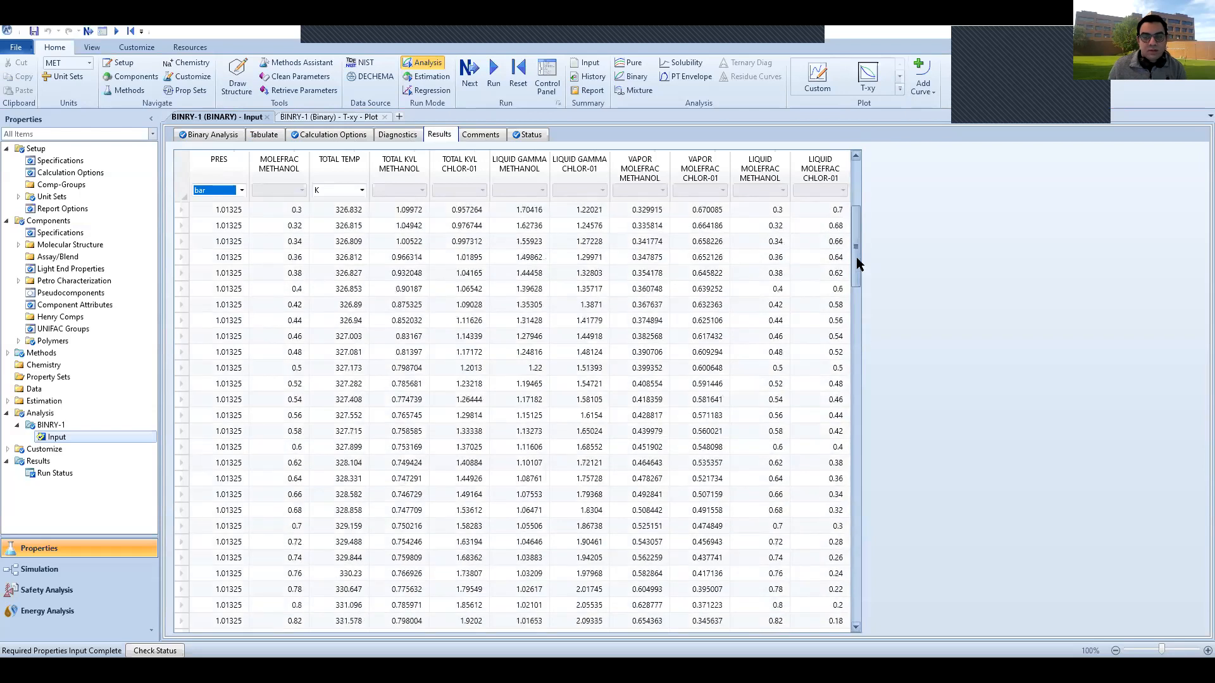
click(858, 600)
click(859, 625)
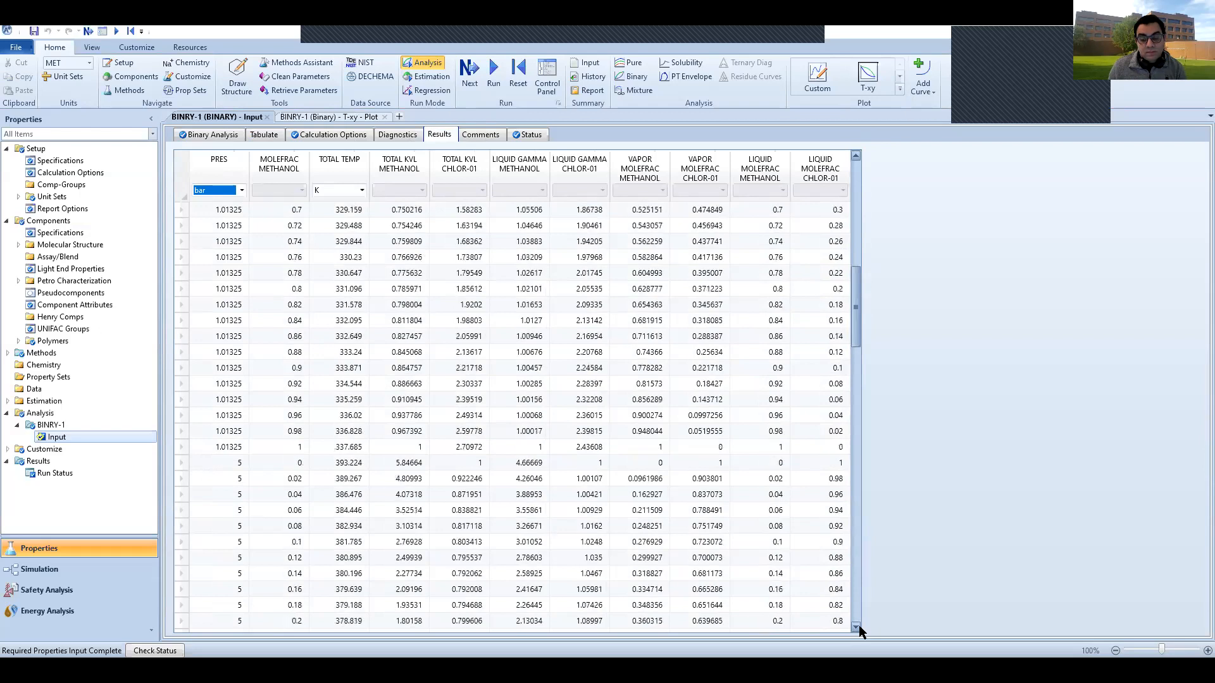
click(858, 618)
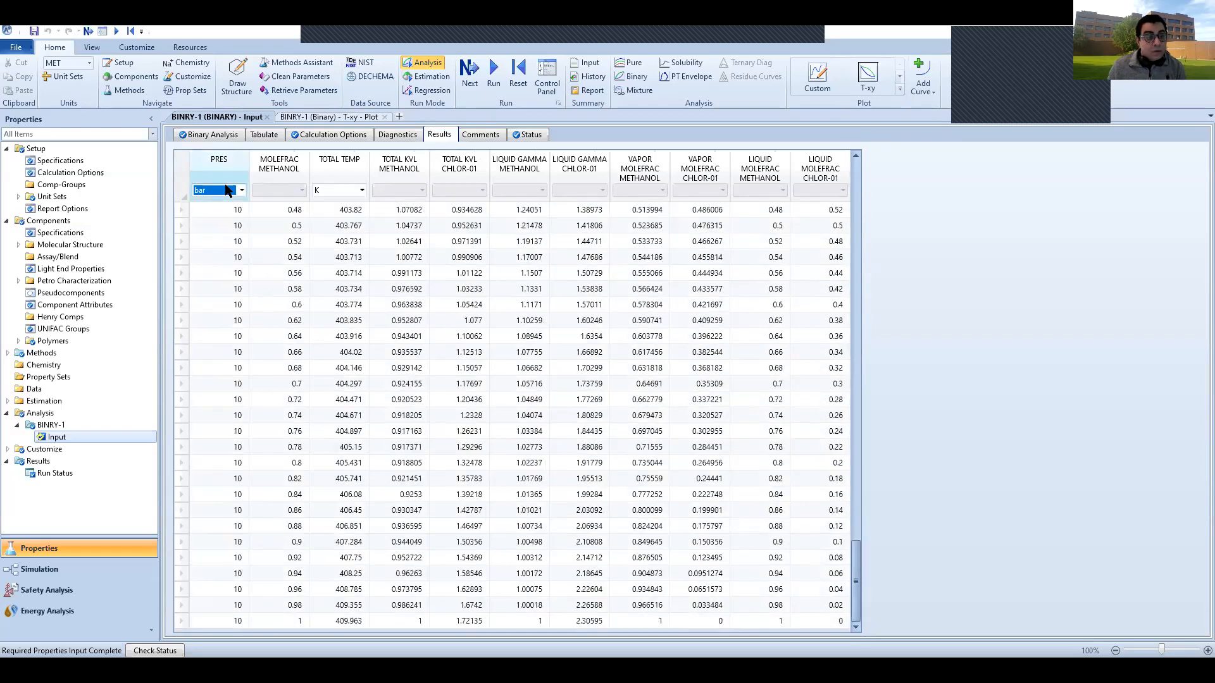
click(290, 620)
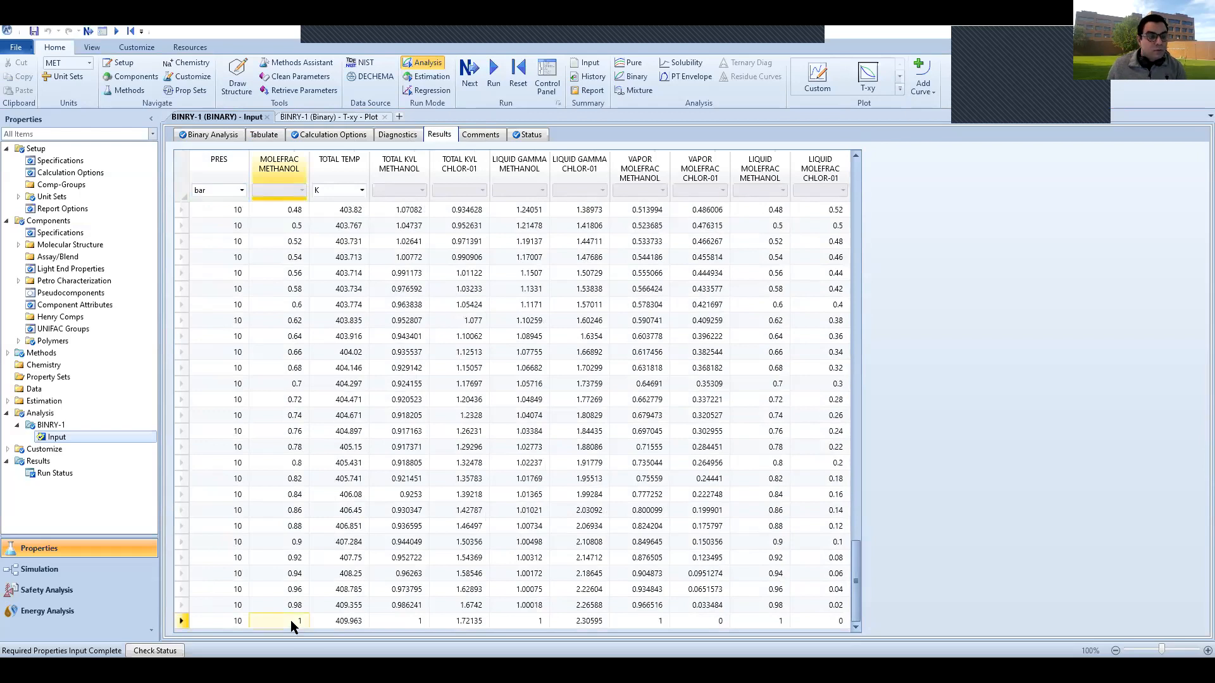
- Examine the 10 bar results from pure methanol back to pure chloroform and highlight the row with zero methanol mole fraction
scroll(291, 620, up, 1)
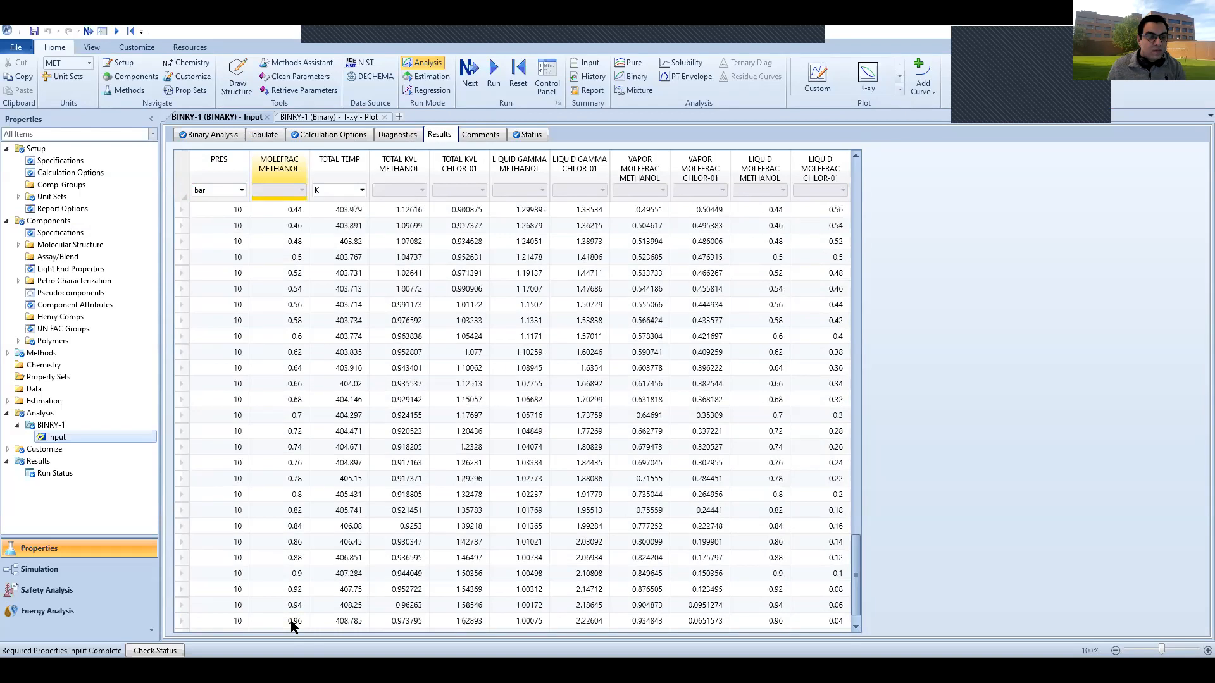
scroll(291, 625, up, 1)
scroll(291, 625, up, 1)
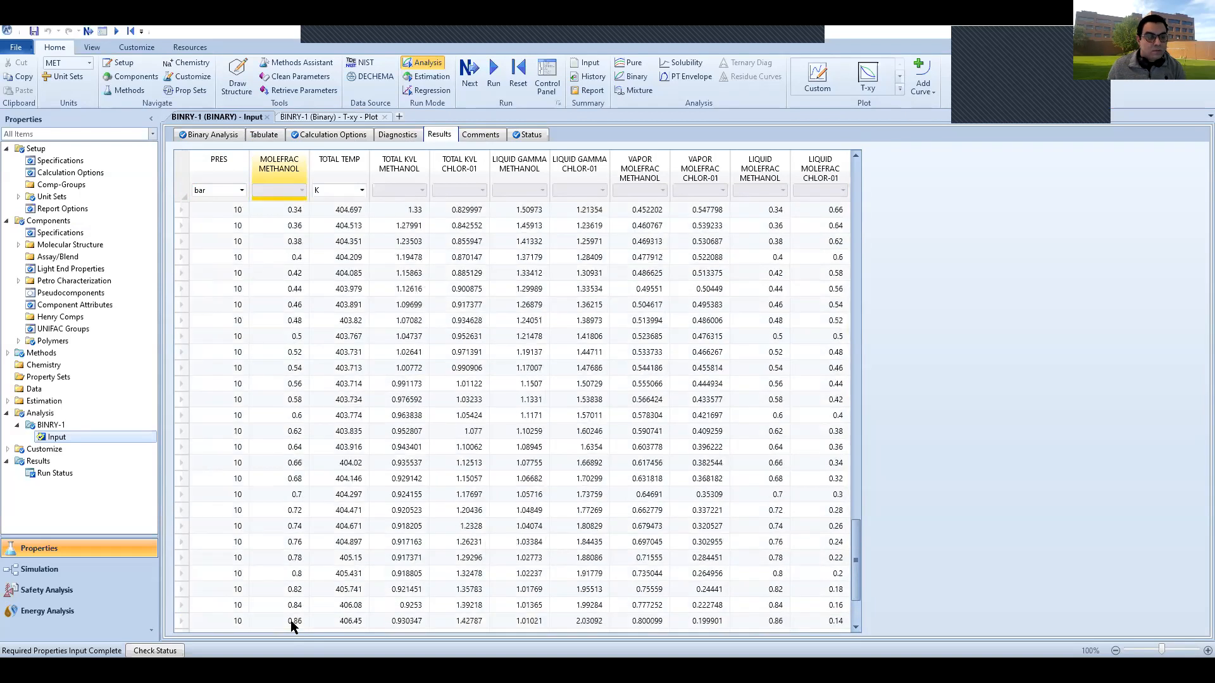
scroll(268, 584, up, 1)
scroll(268, 584, up, 1)
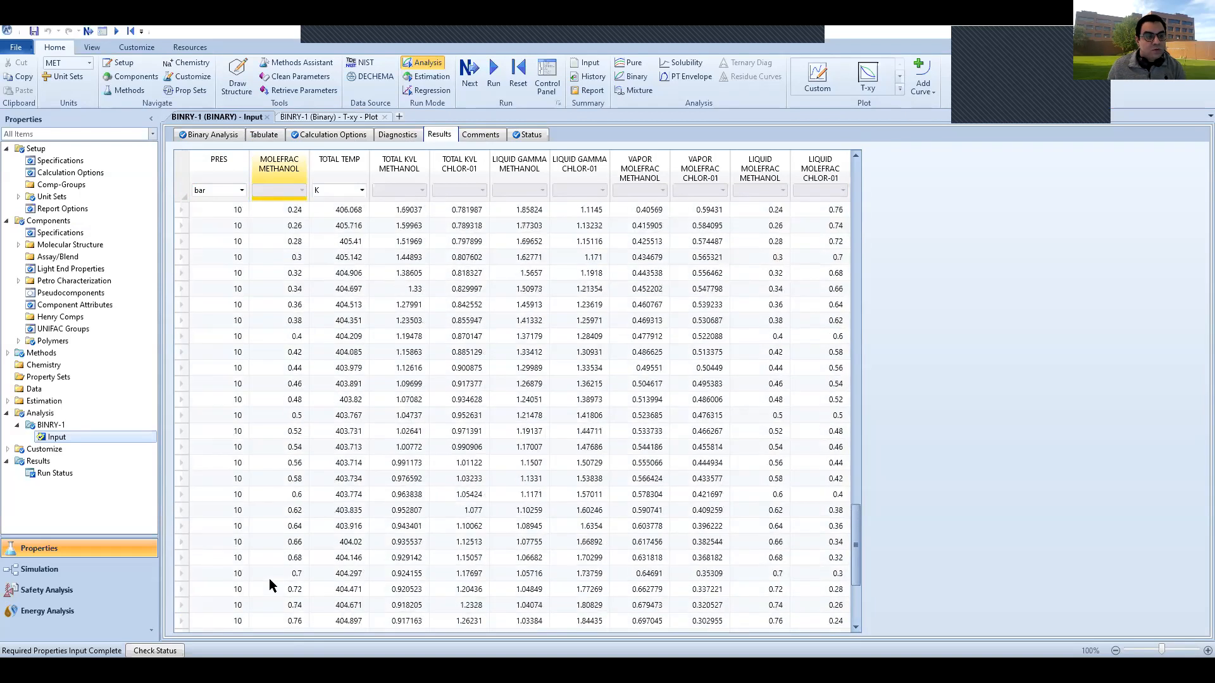
scroll(268, 585, up, 1)
scroll(268, 584, up, 1)
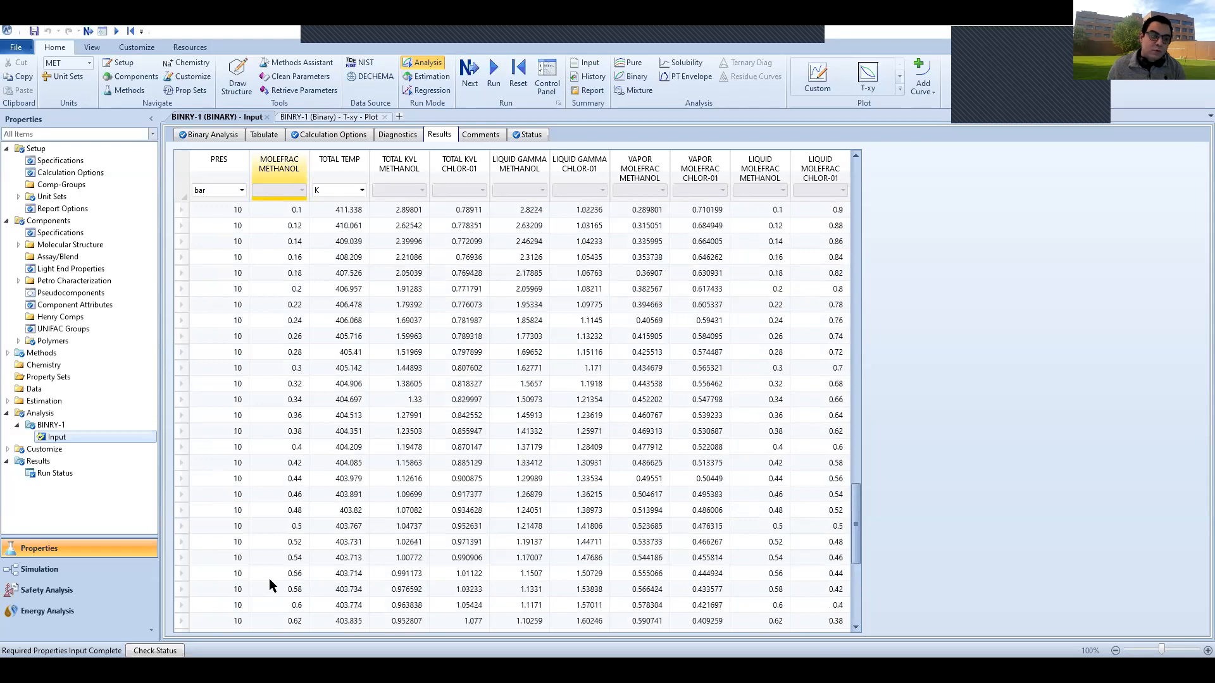
scroll(269, 584, up, 1)
scroll(268, 477, up, 1)
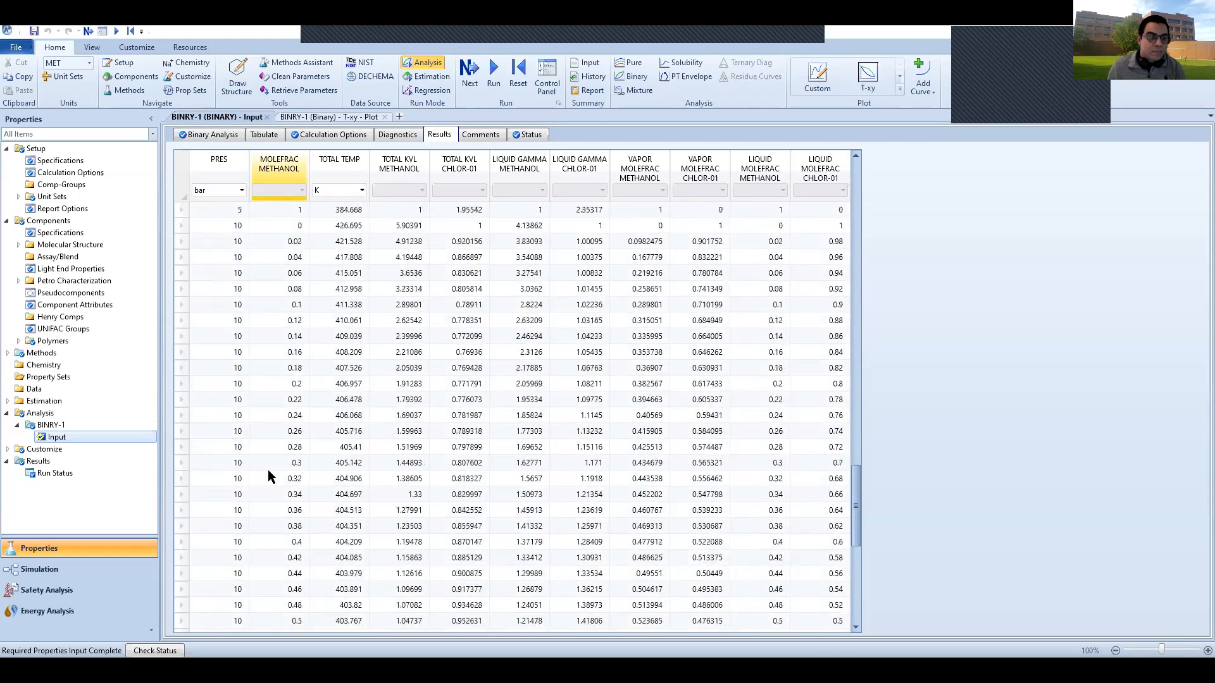
click(182, 226)
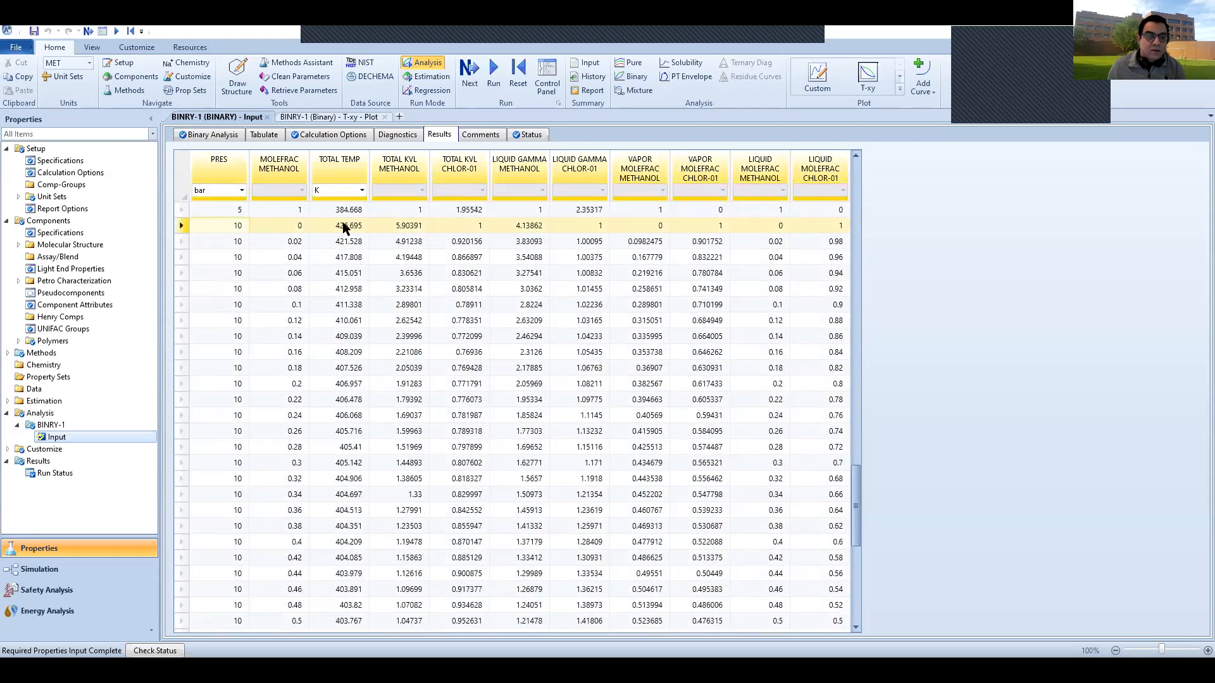
- Display the total temperature column in C and check it against the T-xy plot
click(363, 191)
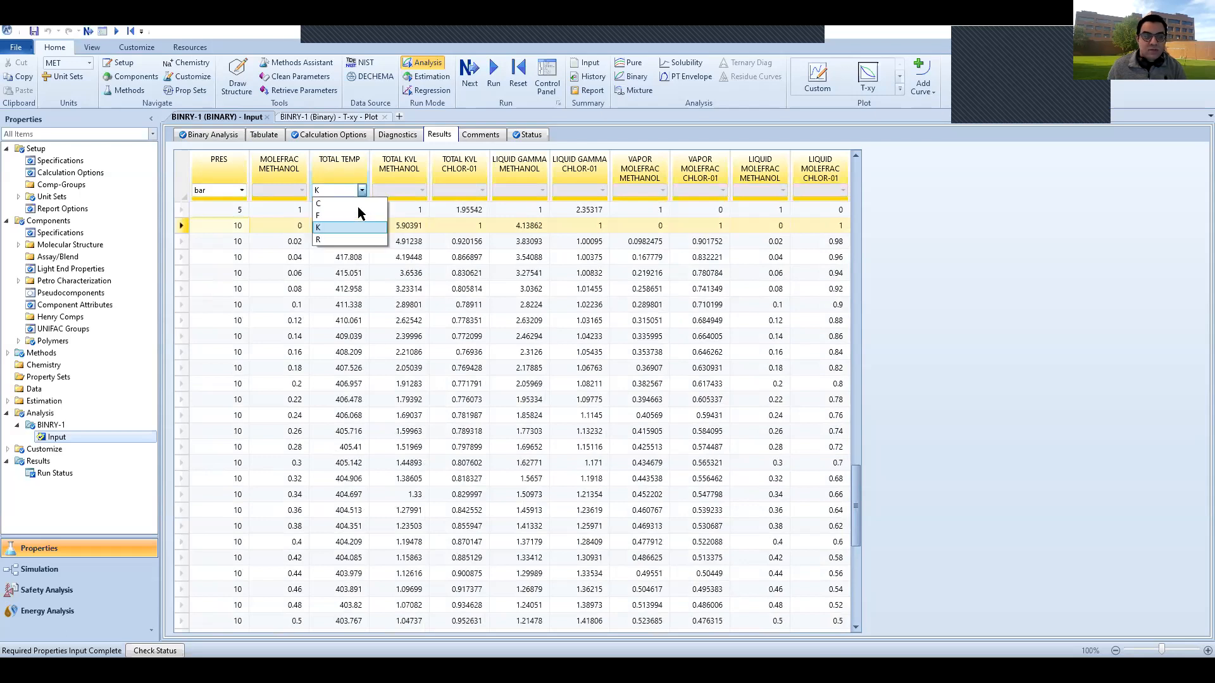
key(Return)
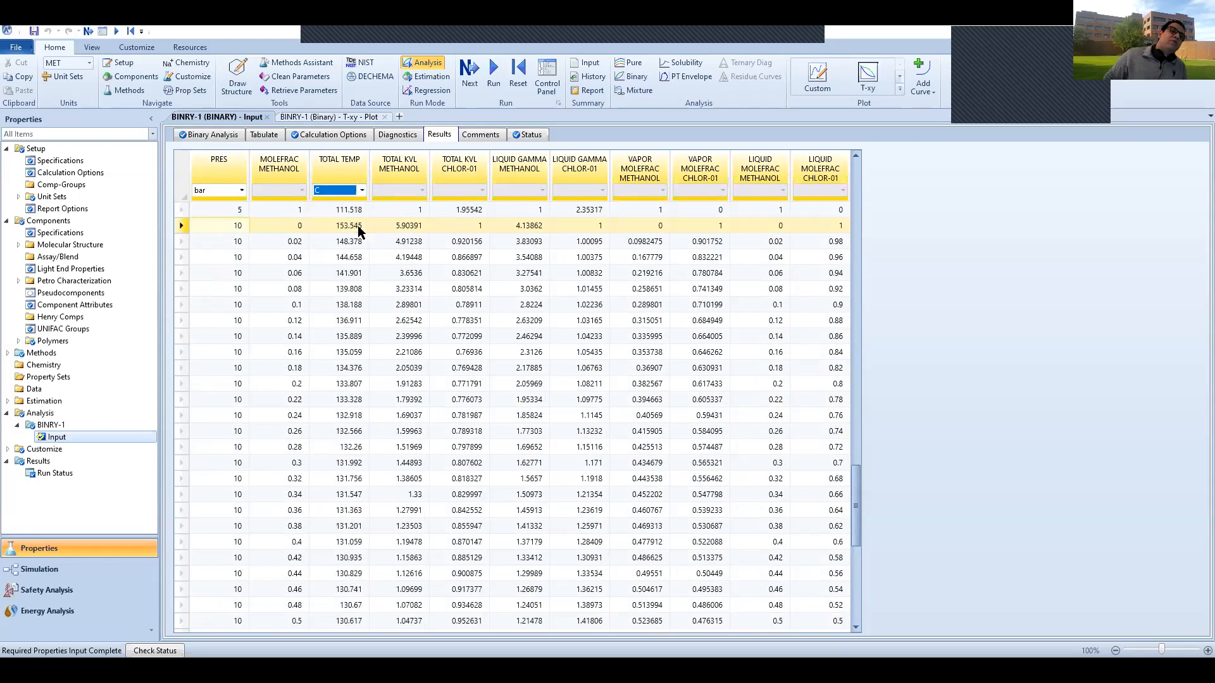
click(350, 123)
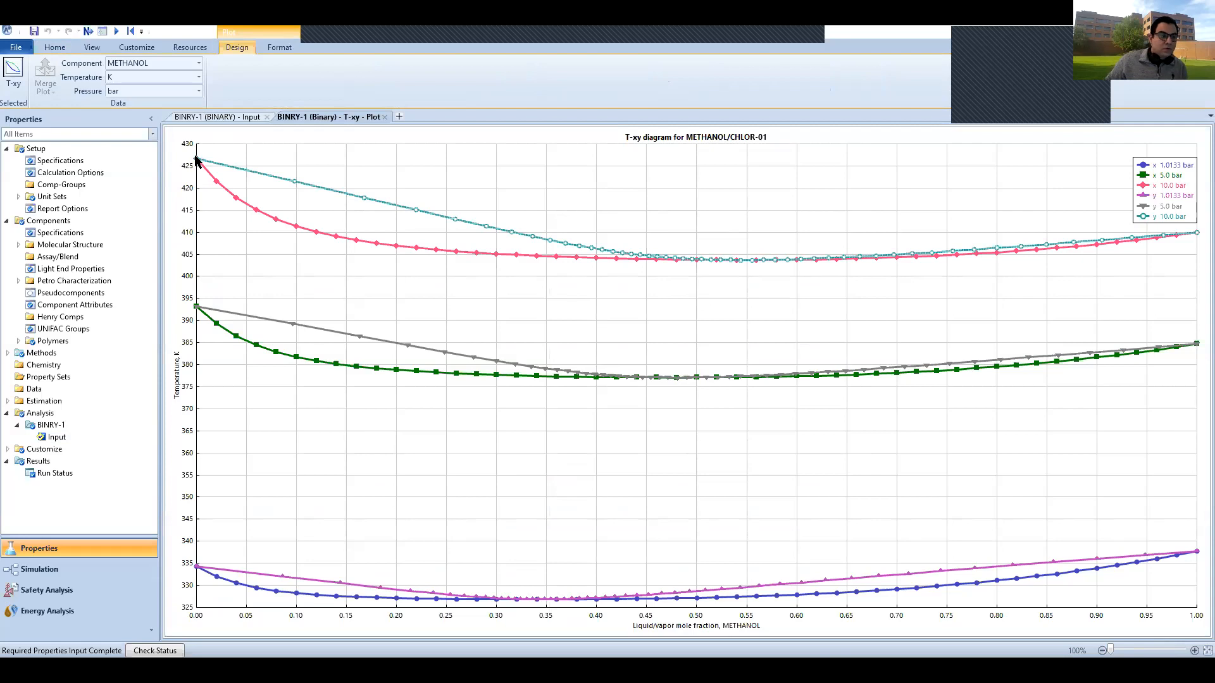
click(211, 119)
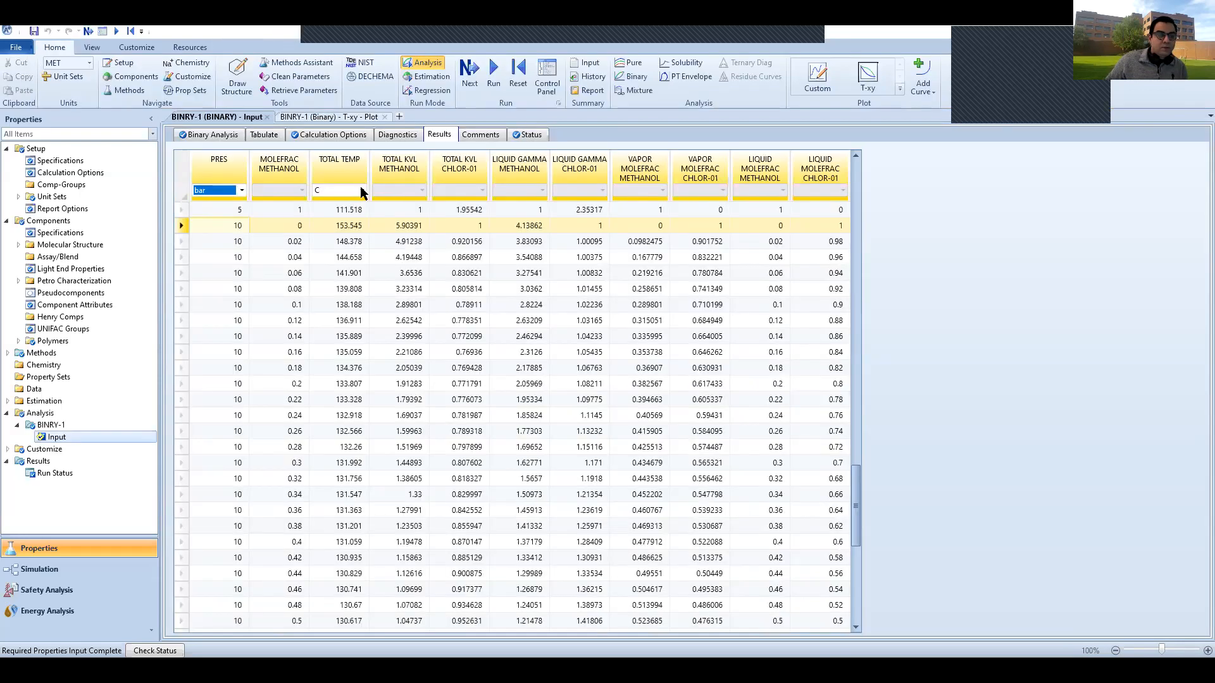
- Switch the total temperature column of the results table back to K
click(361, 191)
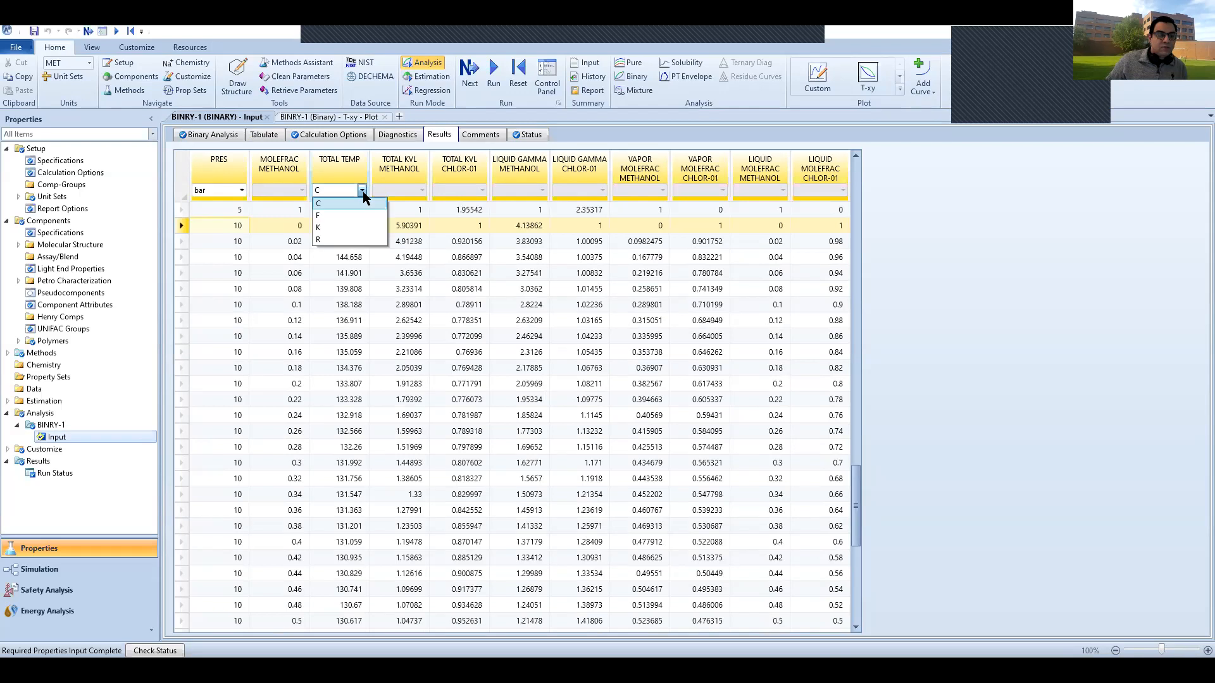
click(335, 227)
click(335, 228)
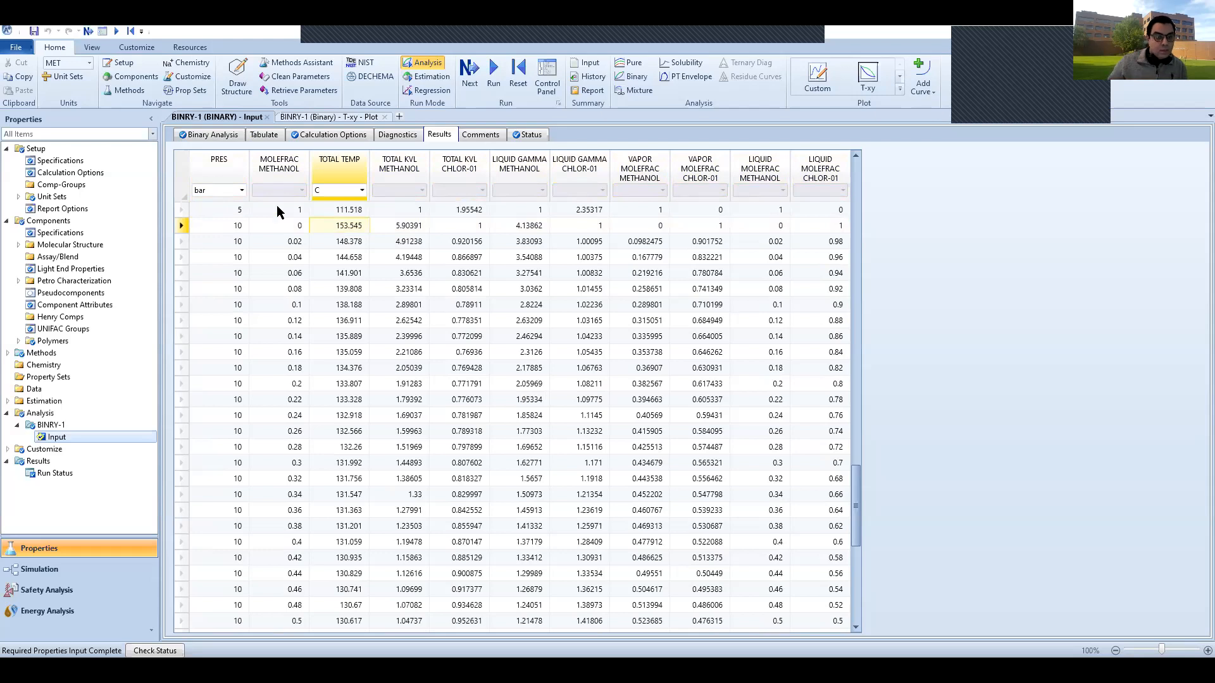
click(360, 190)
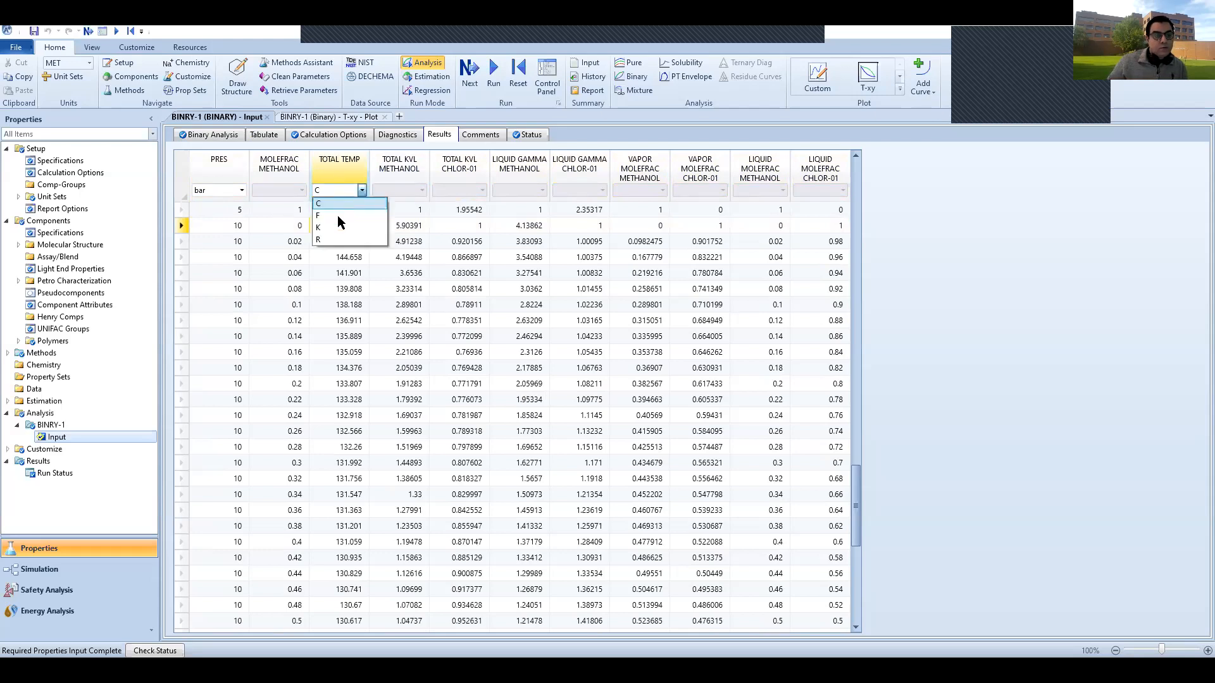
click(339, 214)
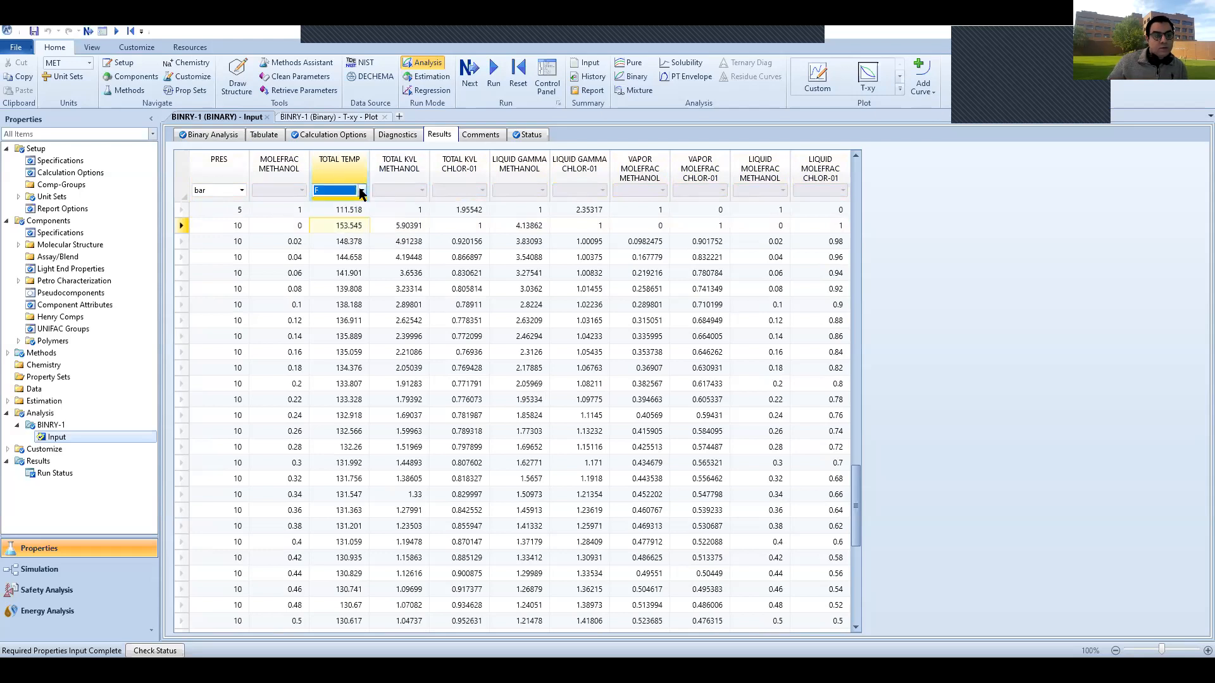
click(336, 226)
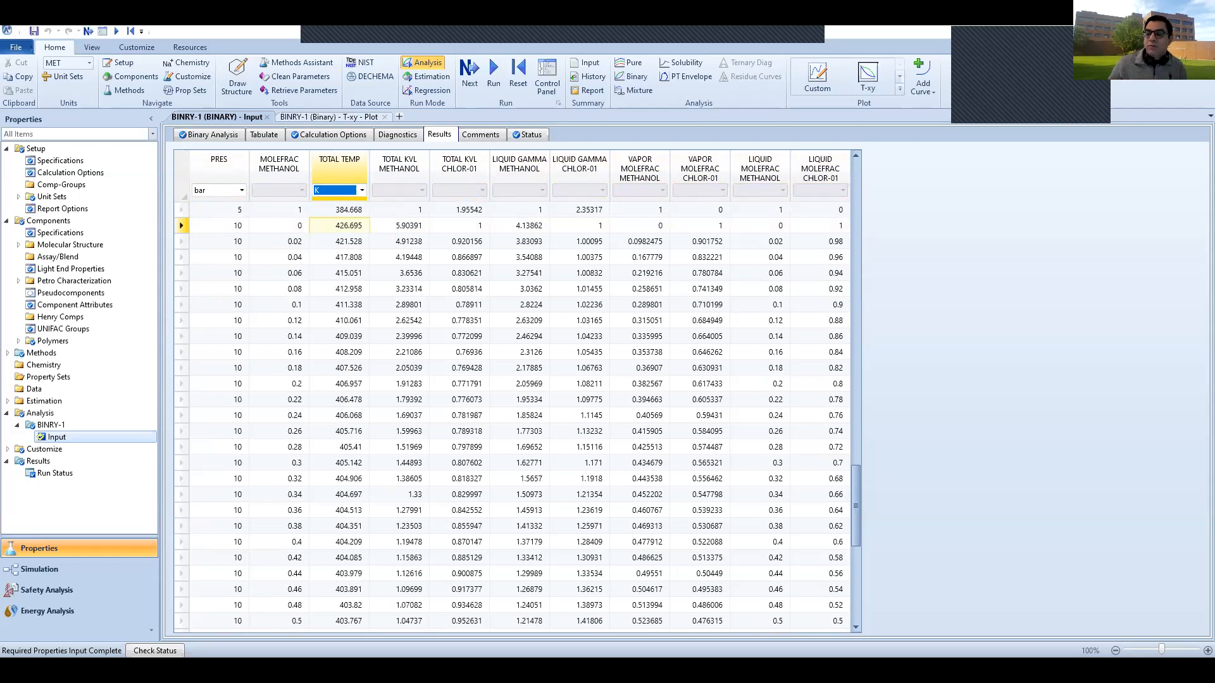
- Review the T-xy plot for the three pressures and the Txy binary analysis input of BINRY-1
click(299, 115)
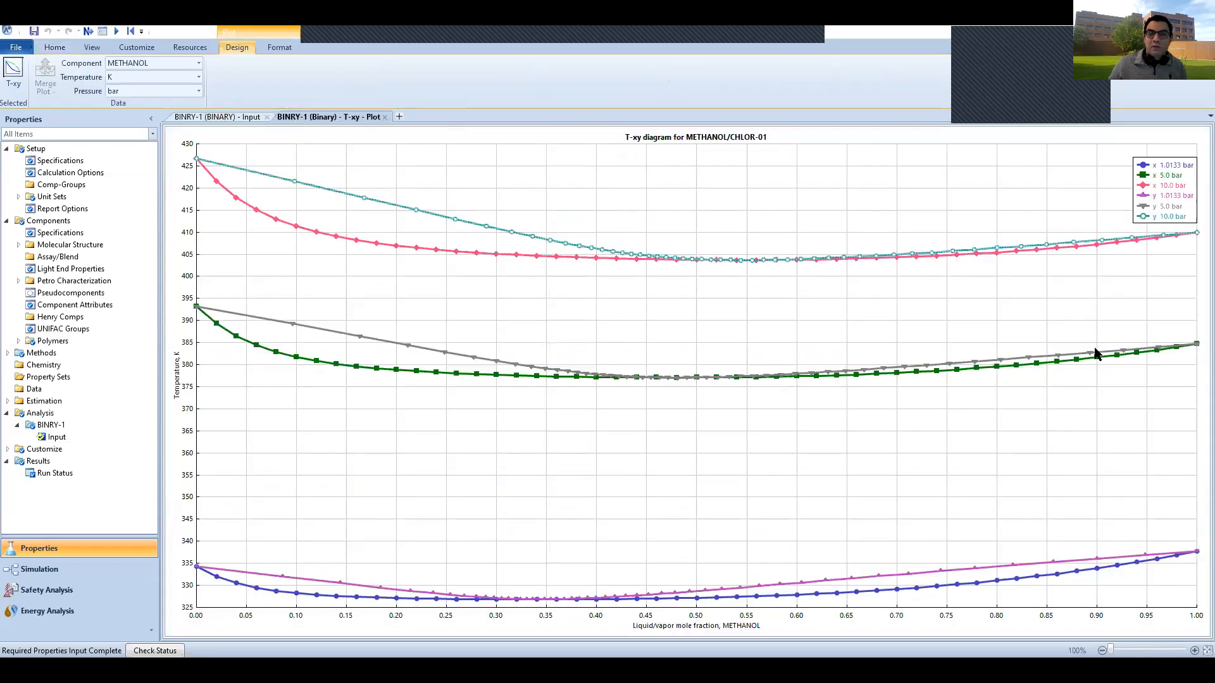
click(214, 117)
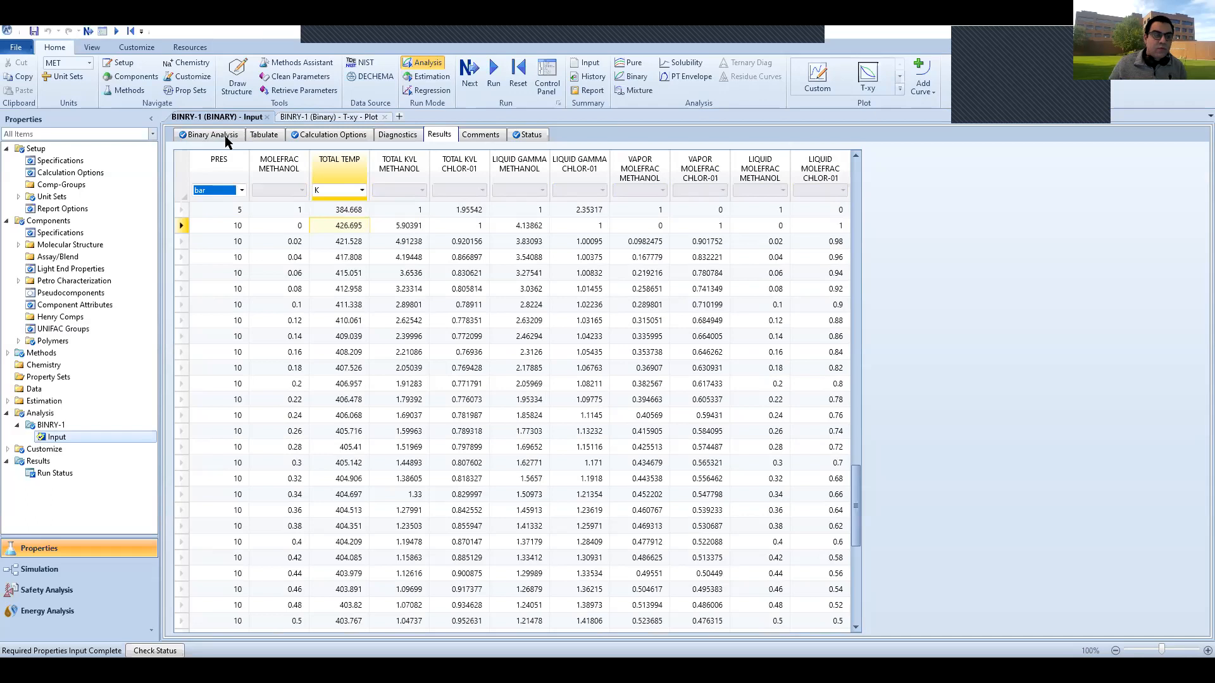
click(225, 136)
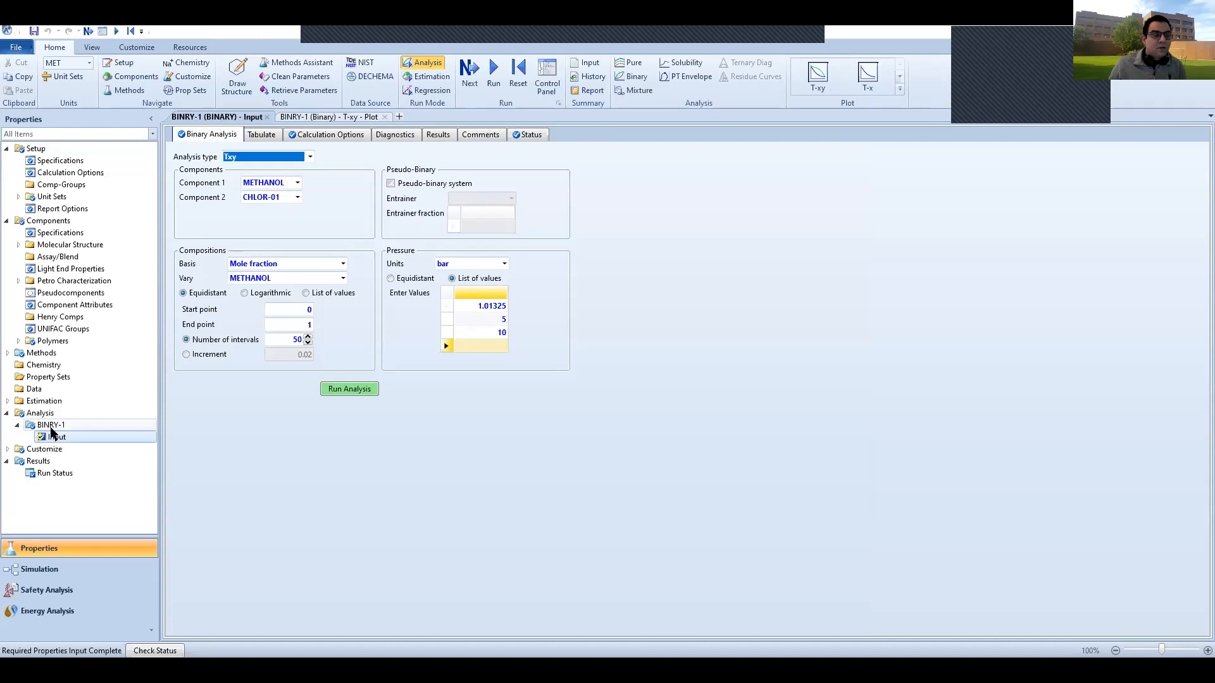
- Examine the 5 bar rows of the BINRY-1 results table and highlight the row at 0.7 methanol mole fraction
click(445, 136)
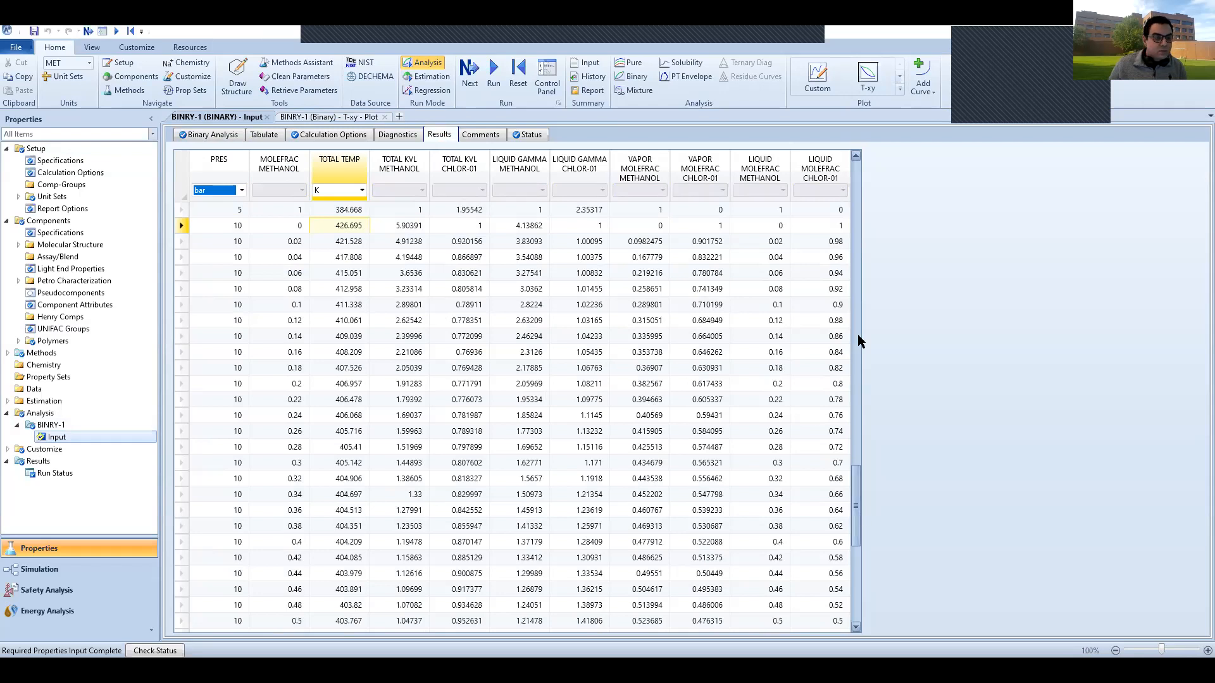
scroll(861, 351, up, 6)
scroll(860, 351, up, 13)
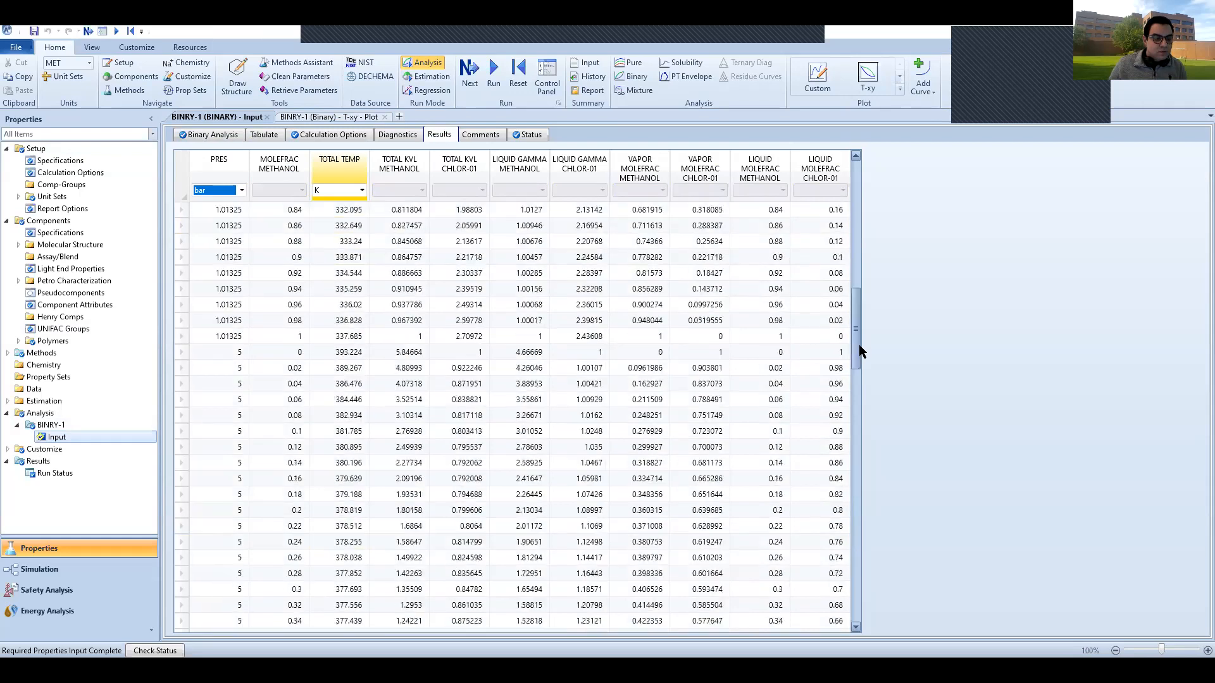
scroll(861, 355, down, 1)
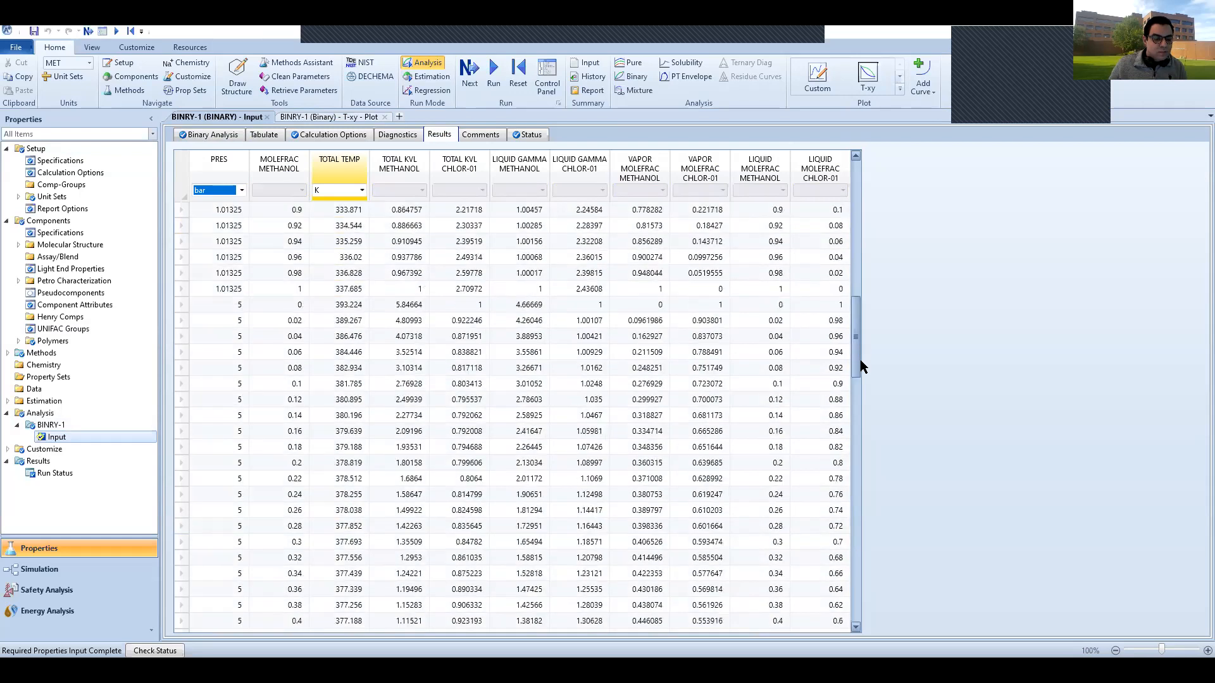
scroll(860, 367, down, 2)
scroll(862, 401, down, 4)
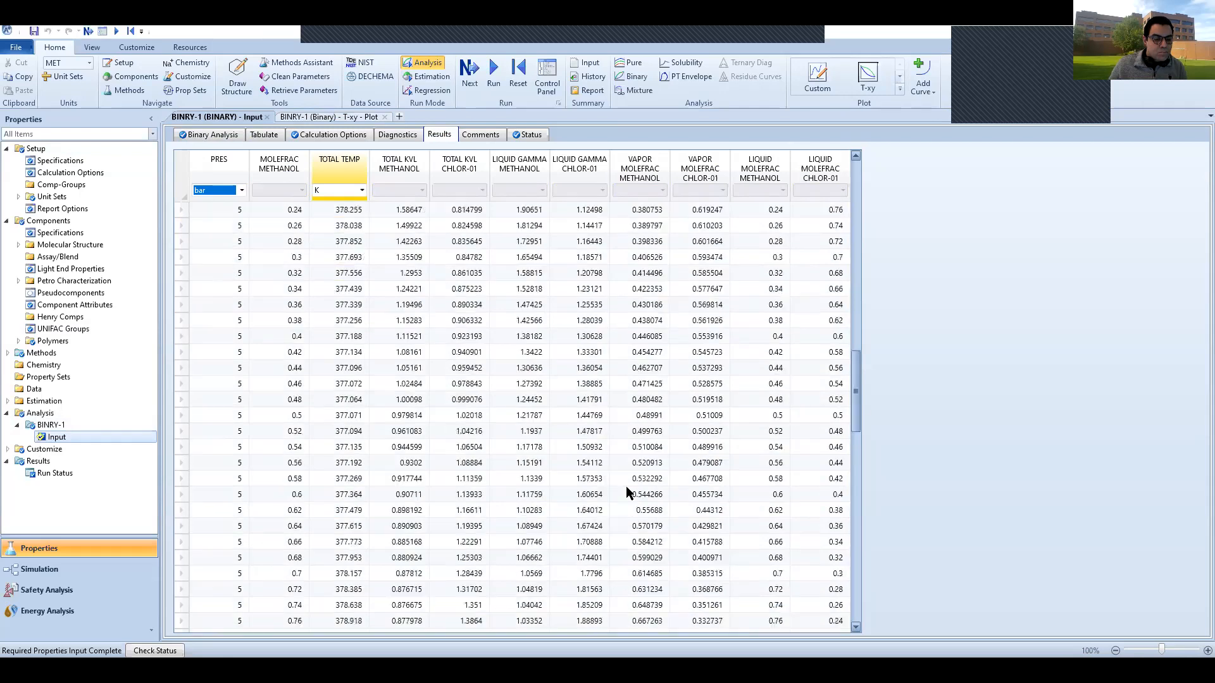
click(178, 573)
scroll(320, 424, down, 1)
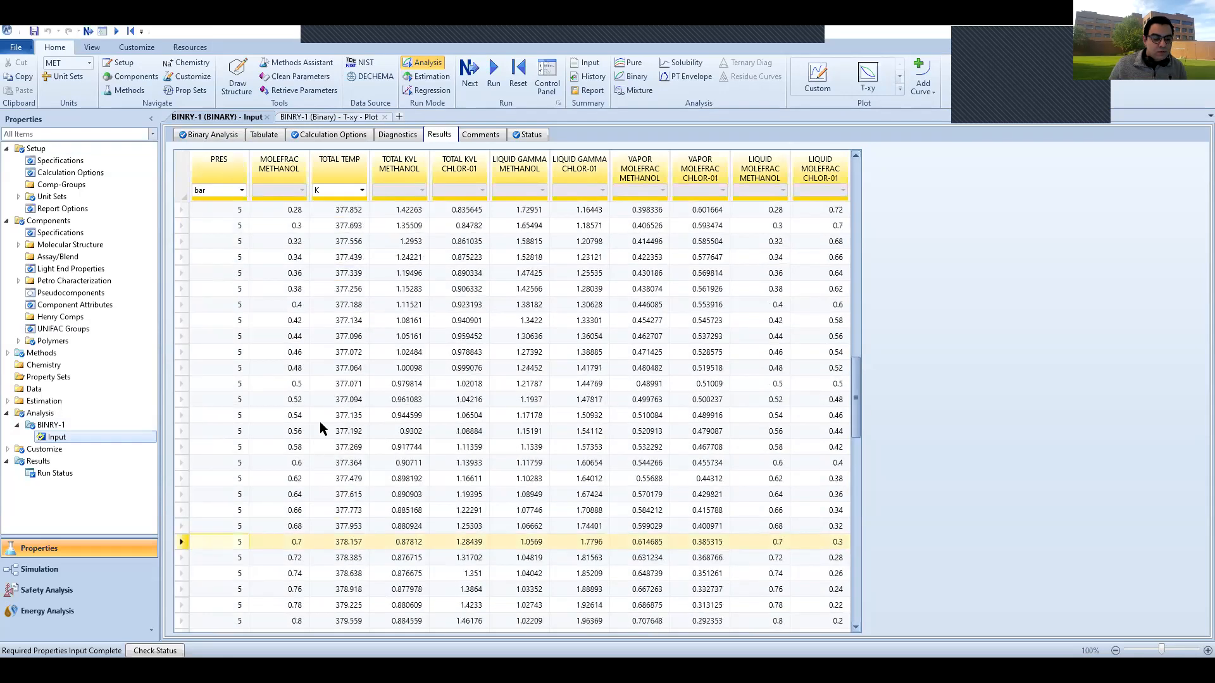
scroll(284, 517, down, 1)
scroll(302, 496, down, 1)
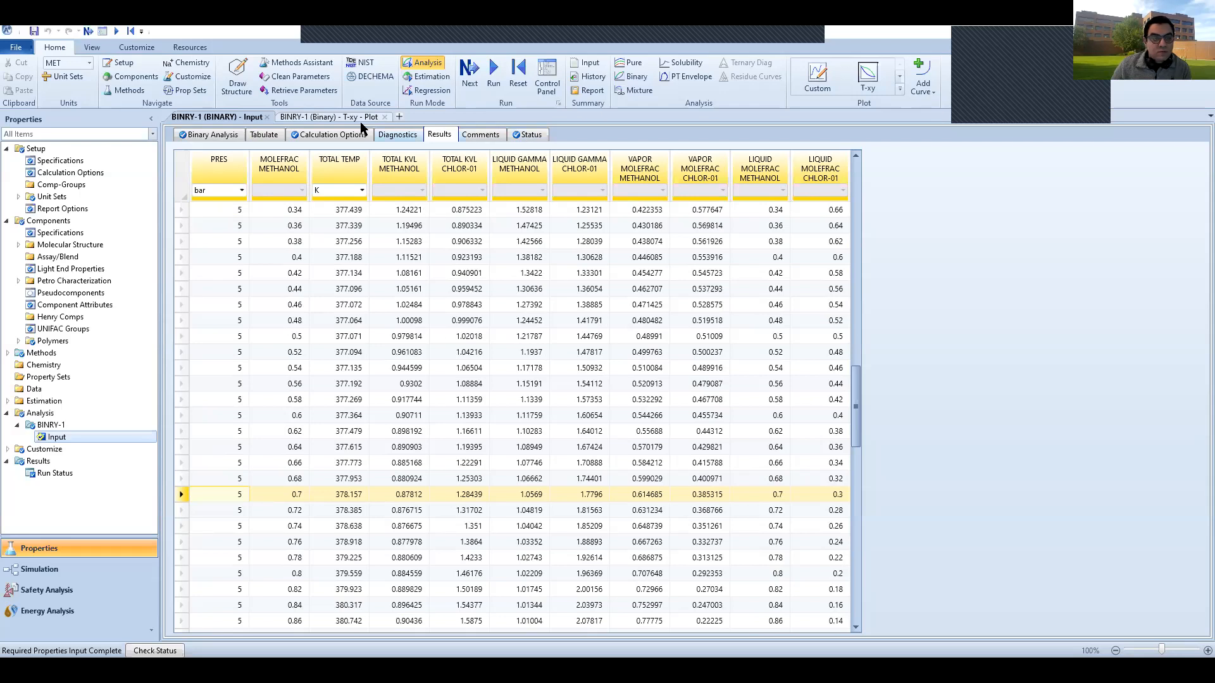
- Highlight the 5 bar rows from 0.4 to 0.54 methanol mole fraction and compare them with the T-xy plot
click(335, 118)
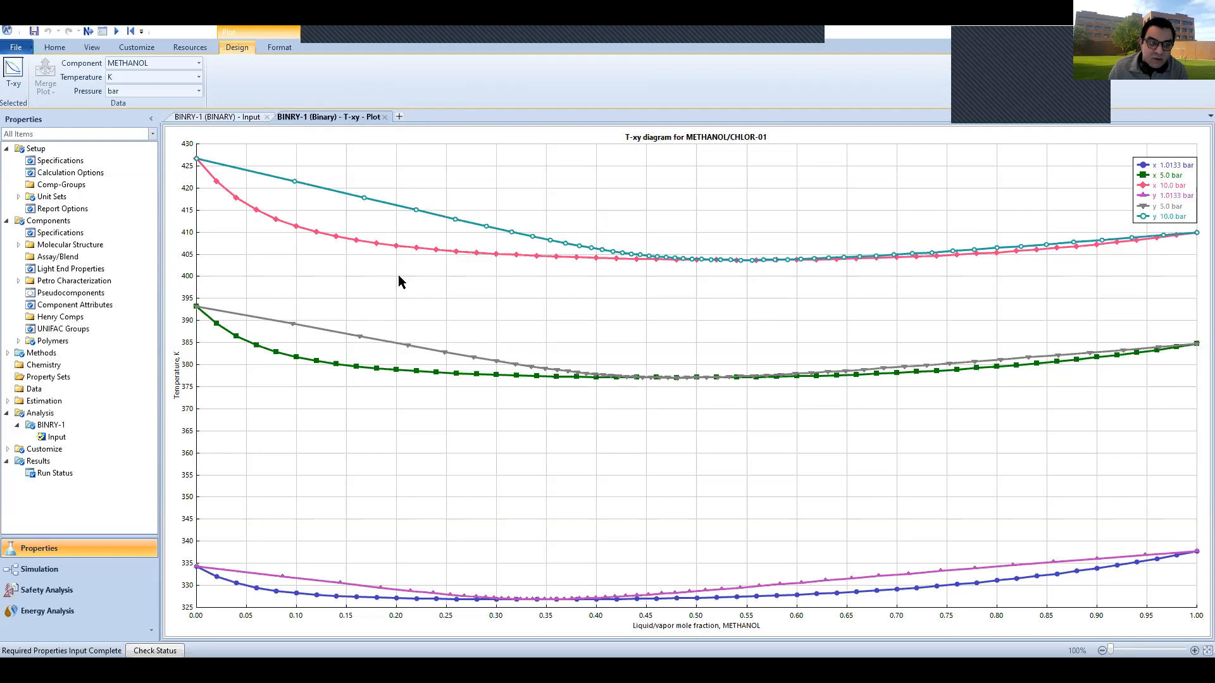
click(228, 125)
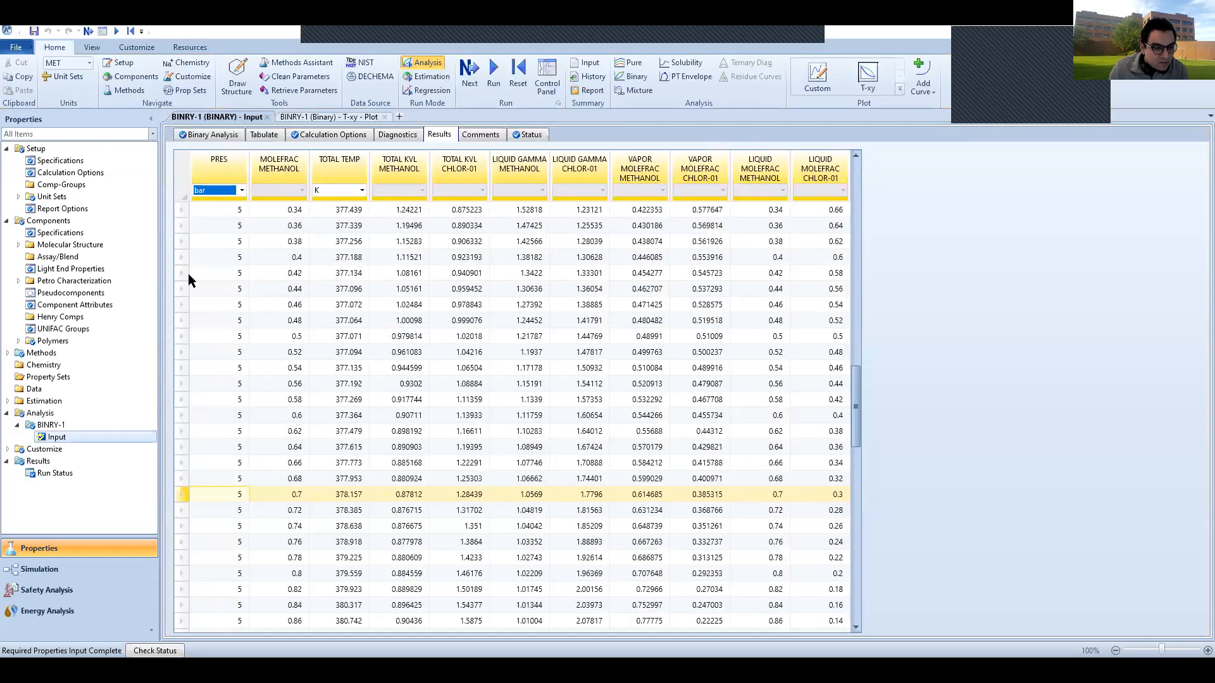
drag(182, 257, 177, 385)
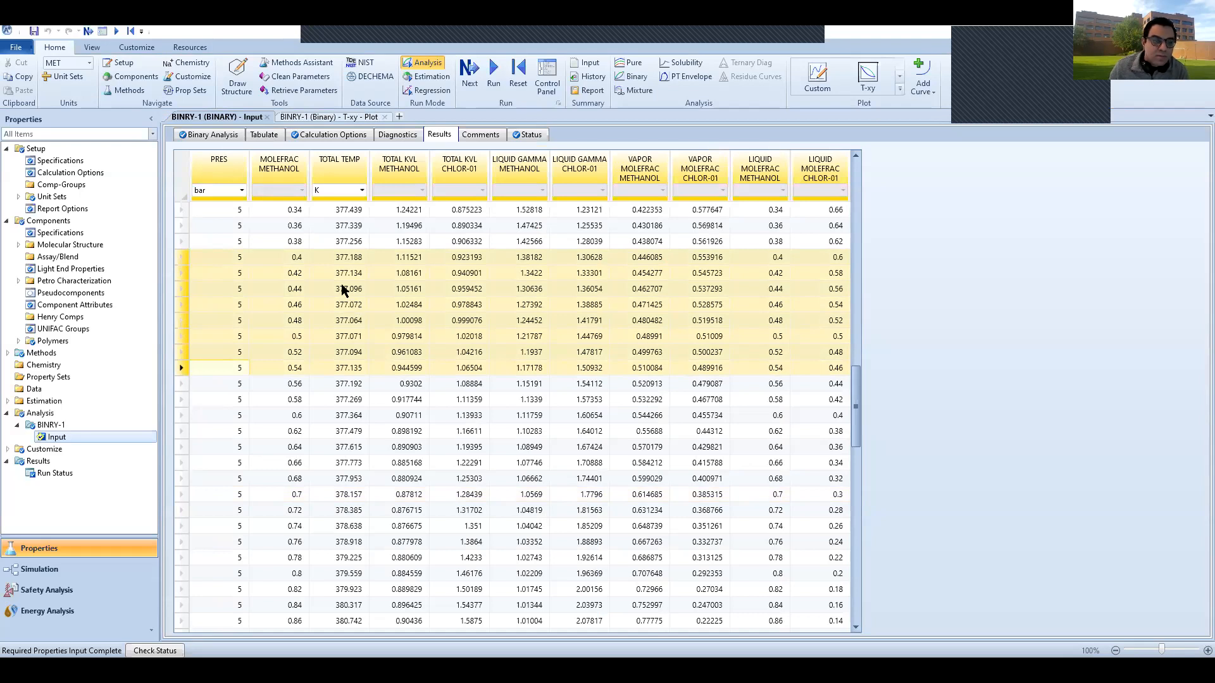
click(322, 117)
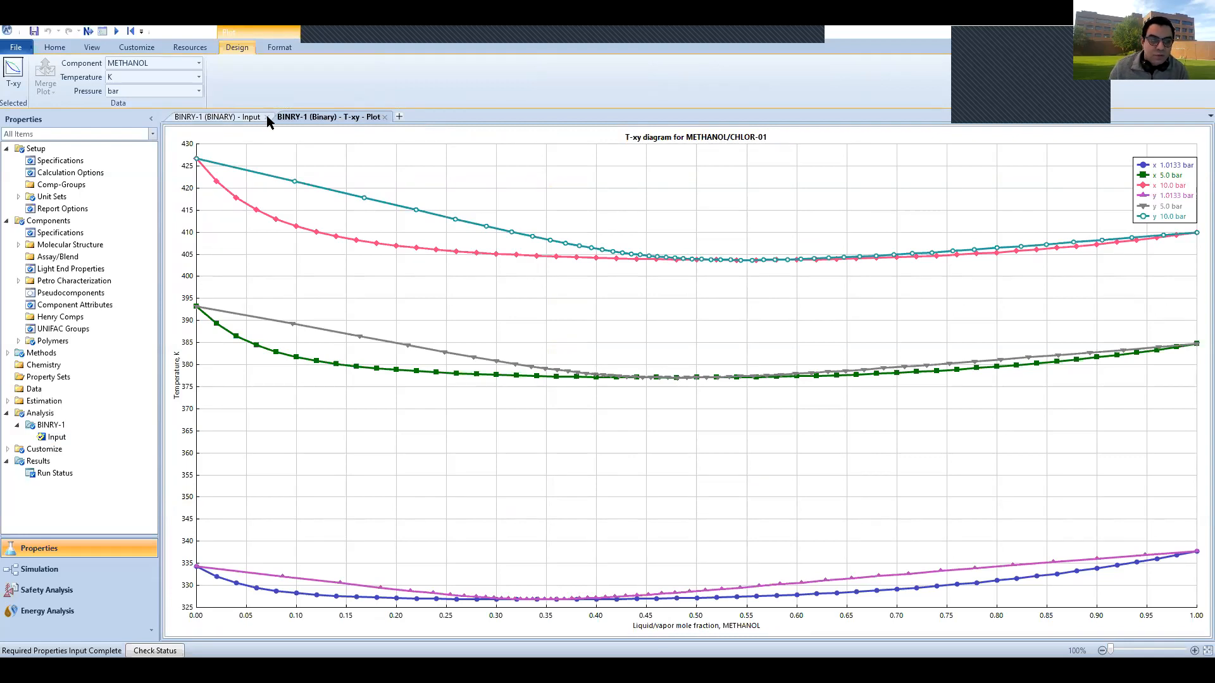
click(223, 119)
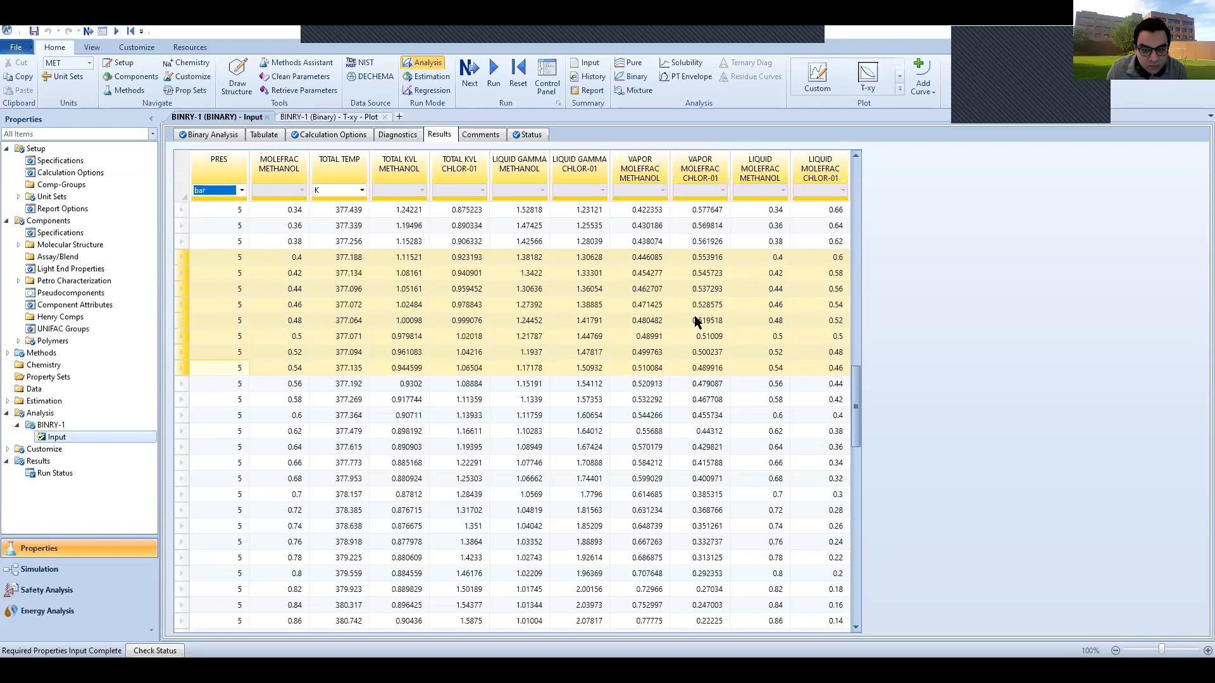
- Highlight the 5 bar row at 0.52 methanol mole fraction and display the T-xy plot again
click(682, 351)
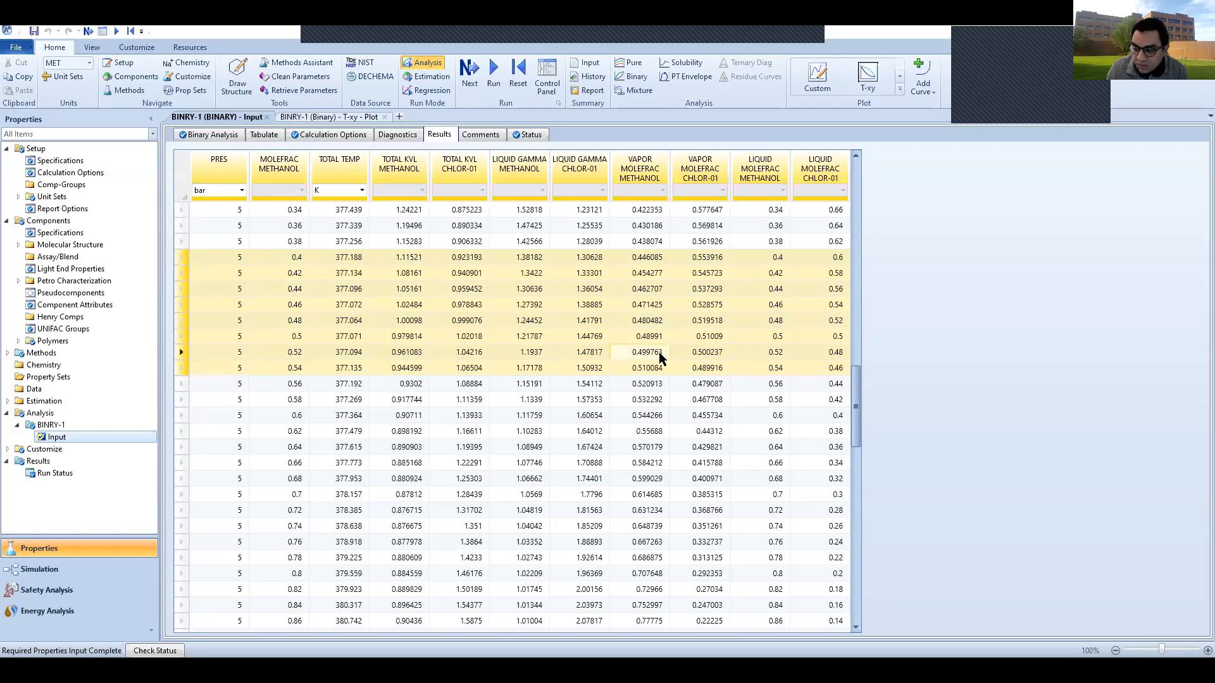
key(ctrl+v)
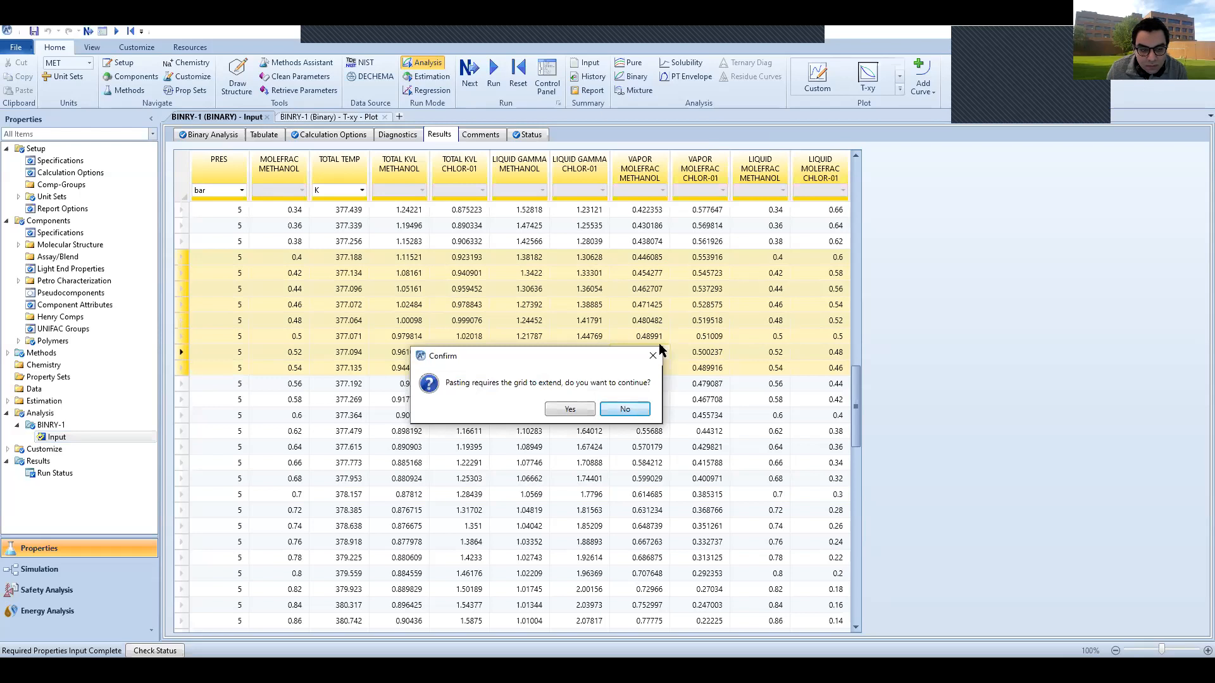
key(Escape)
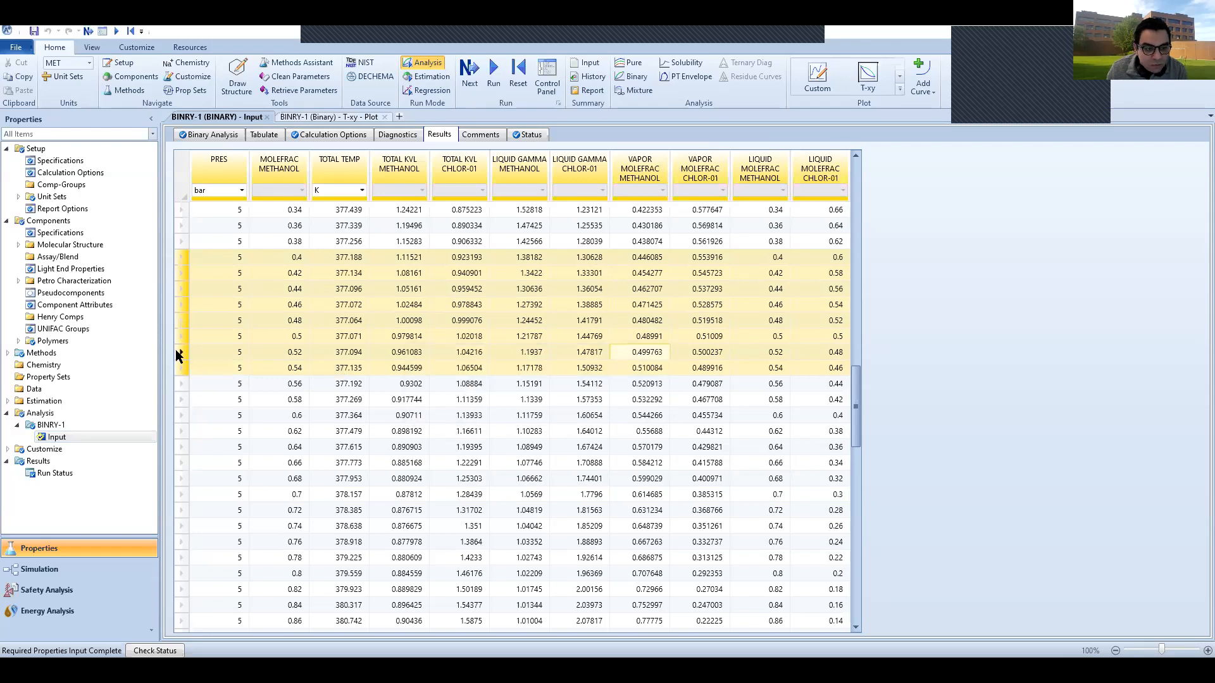
click(178, 353)
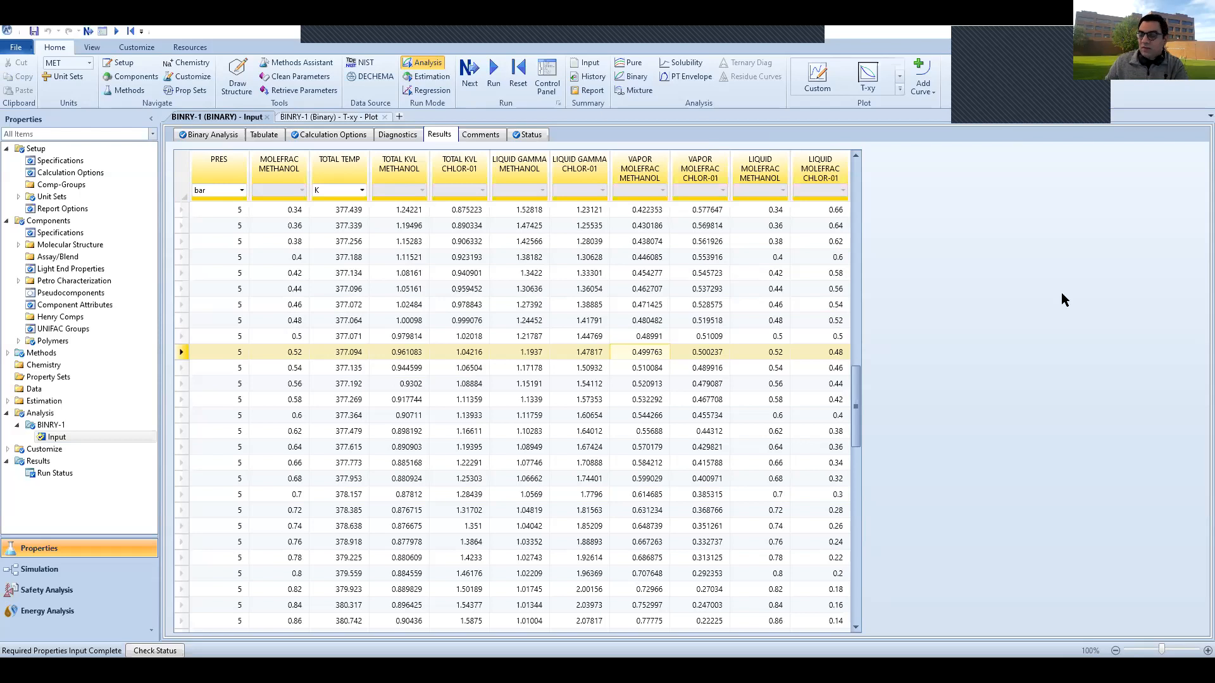
click(329, 117)
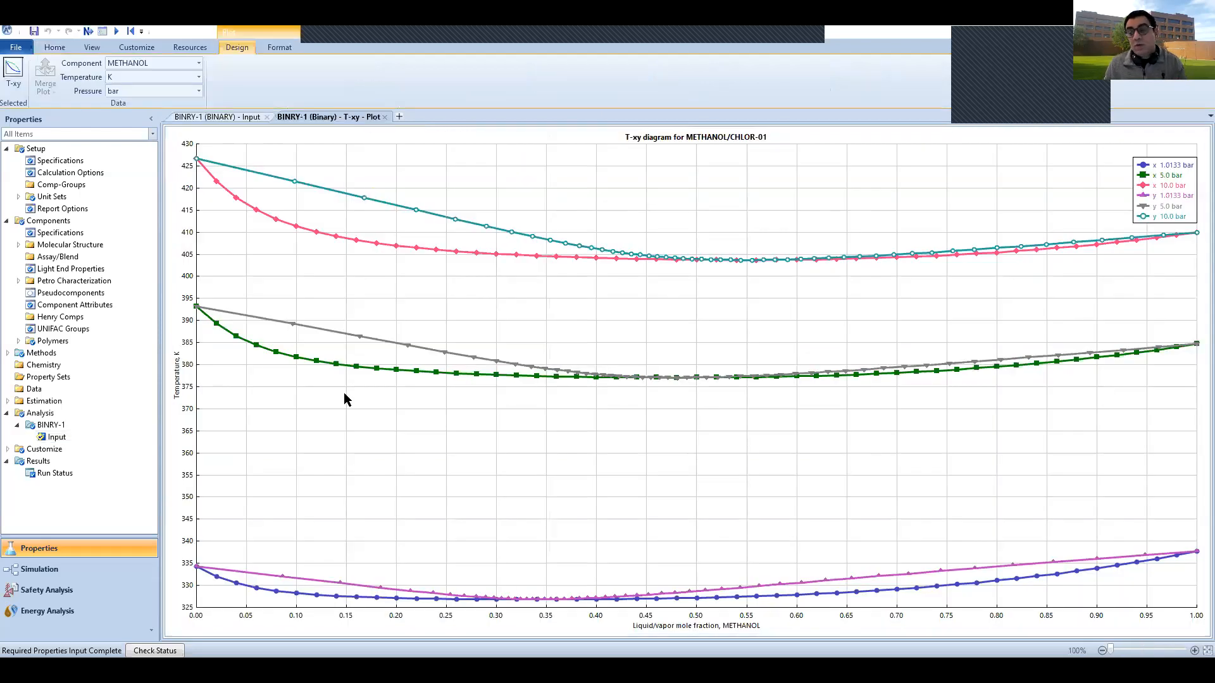
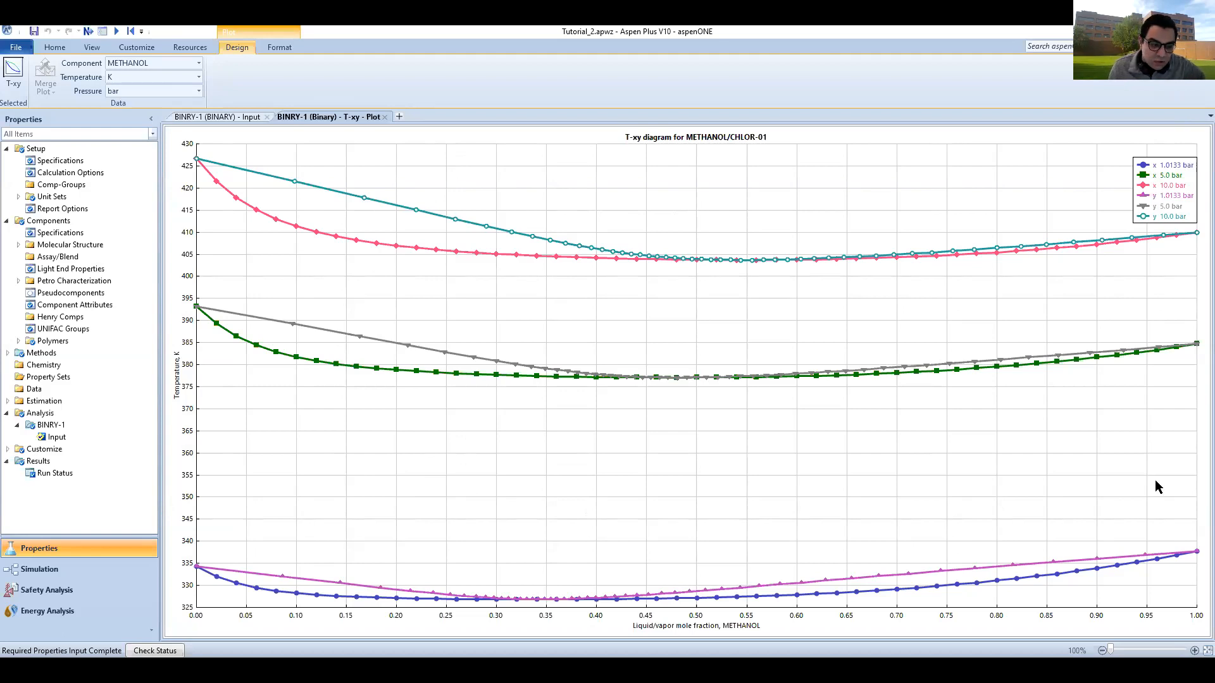
- Switch to the Simulation environment to build the process flowsheet
click(40, 570)
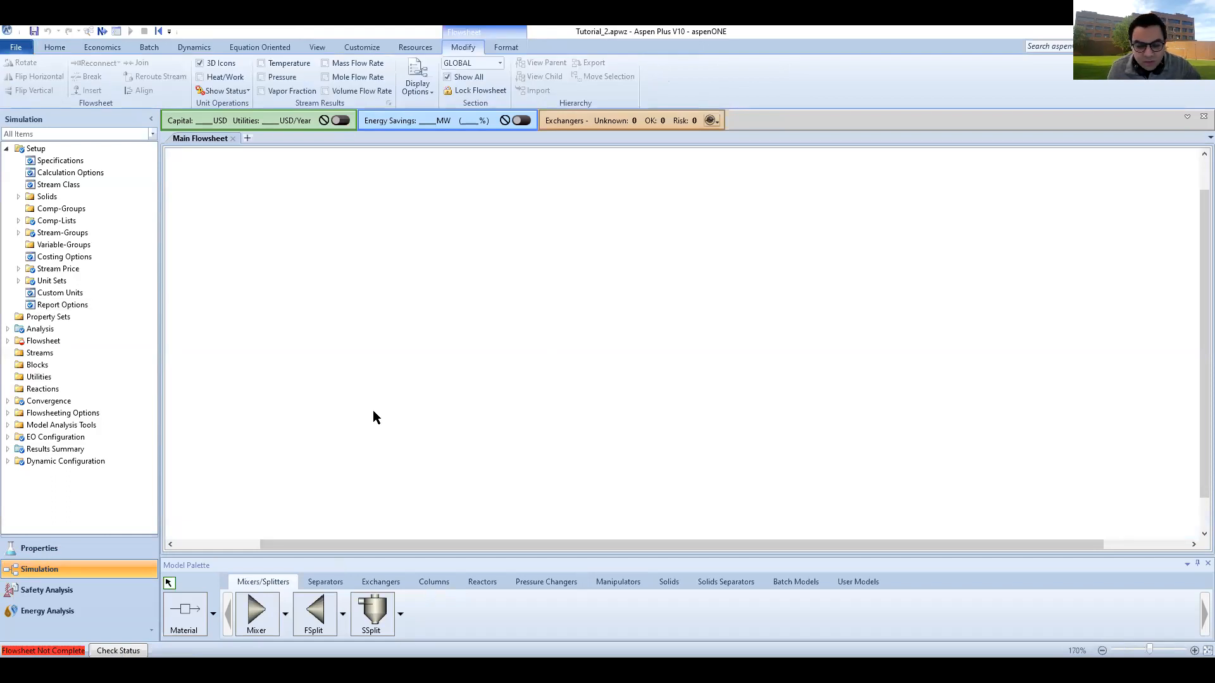
- Place a trial Pump block on the main flowsheet and delete it
click(547, 582)
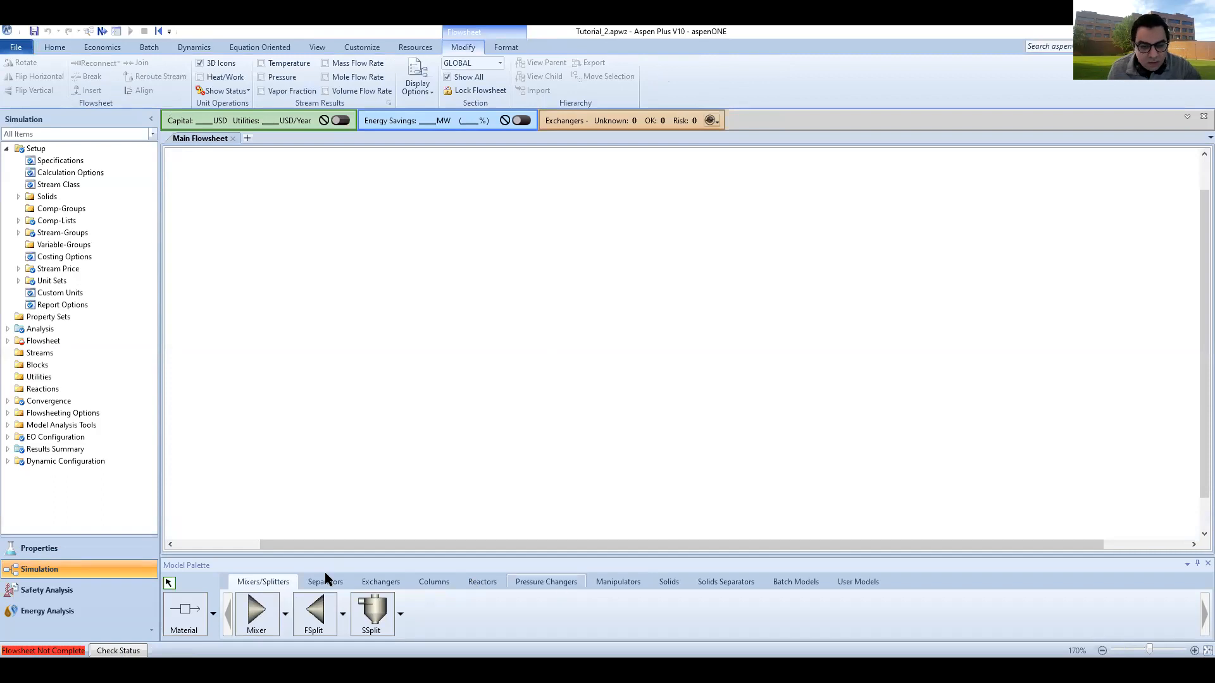
click(562, 334)
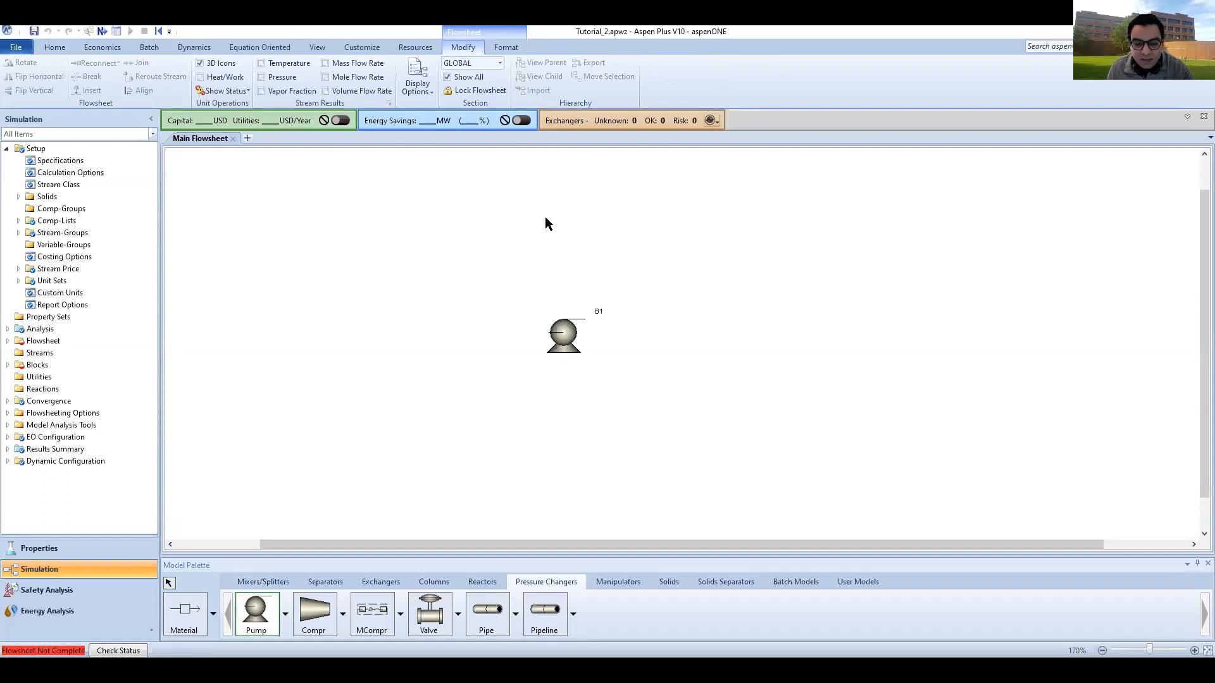
click(169, 582)
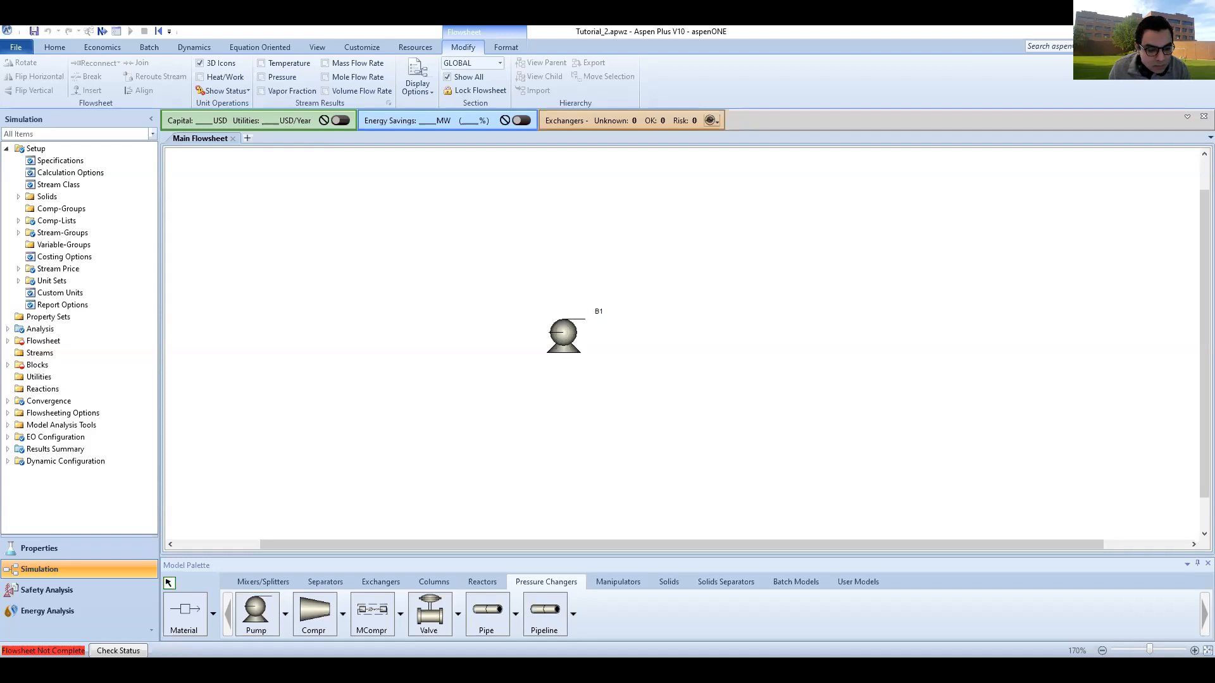
click(326, 582)
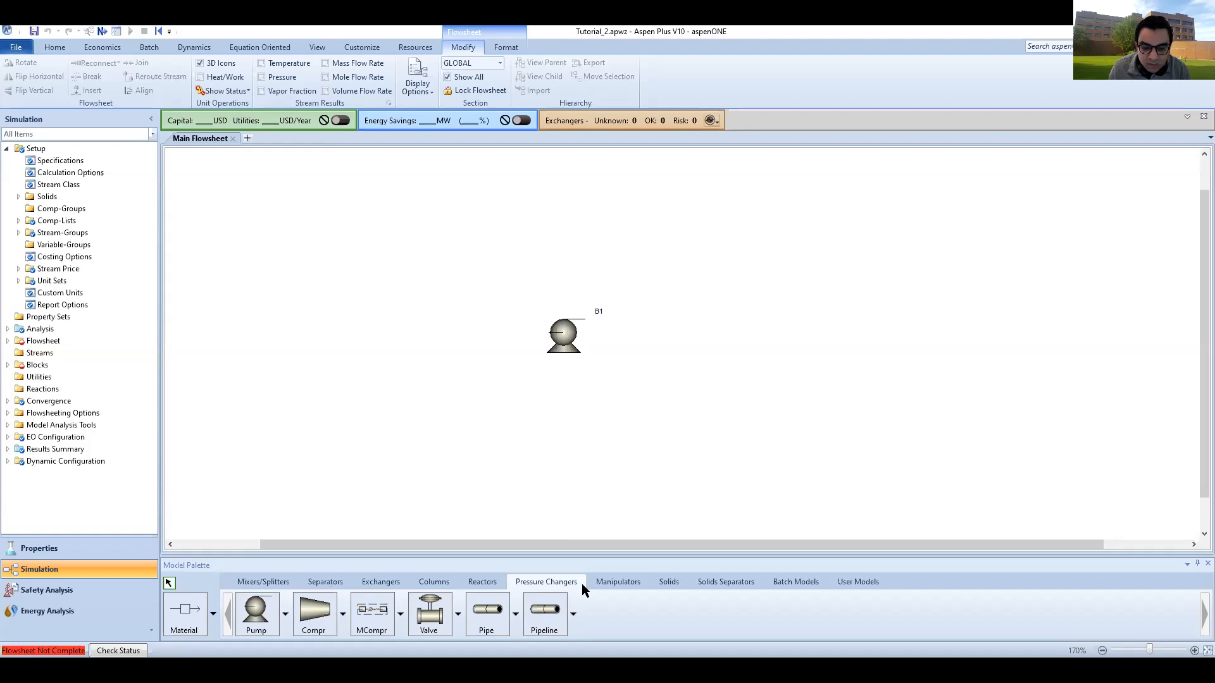
click(432, 582)
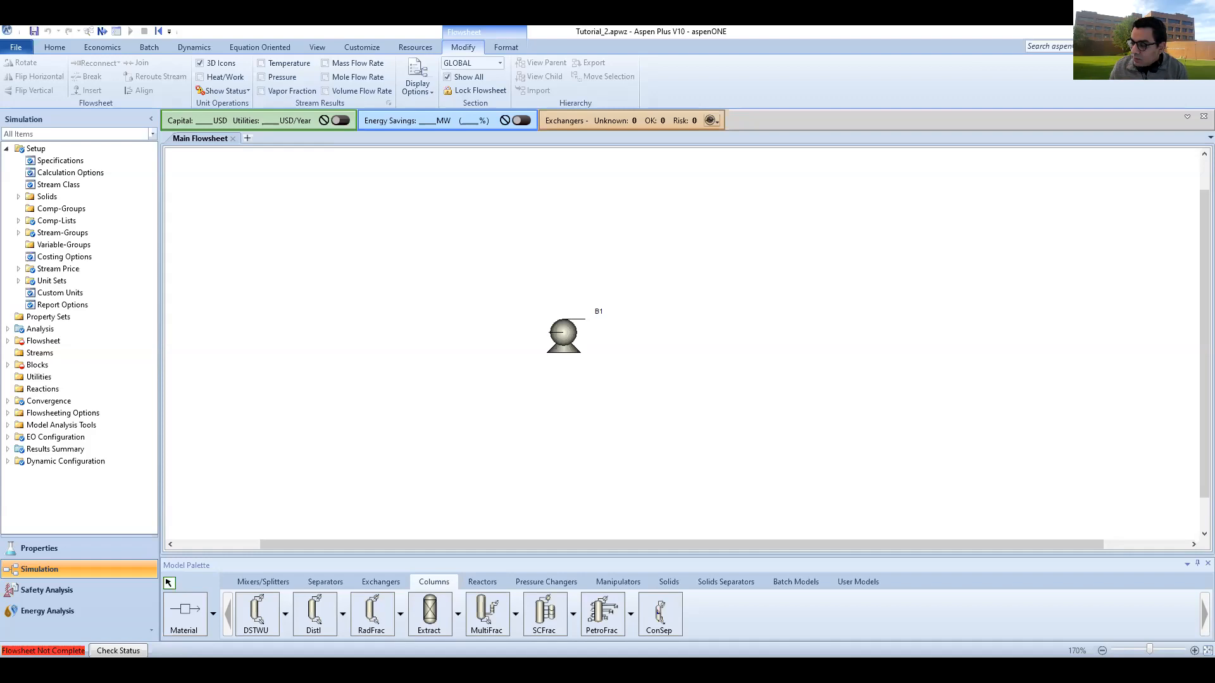
click(569, 343)
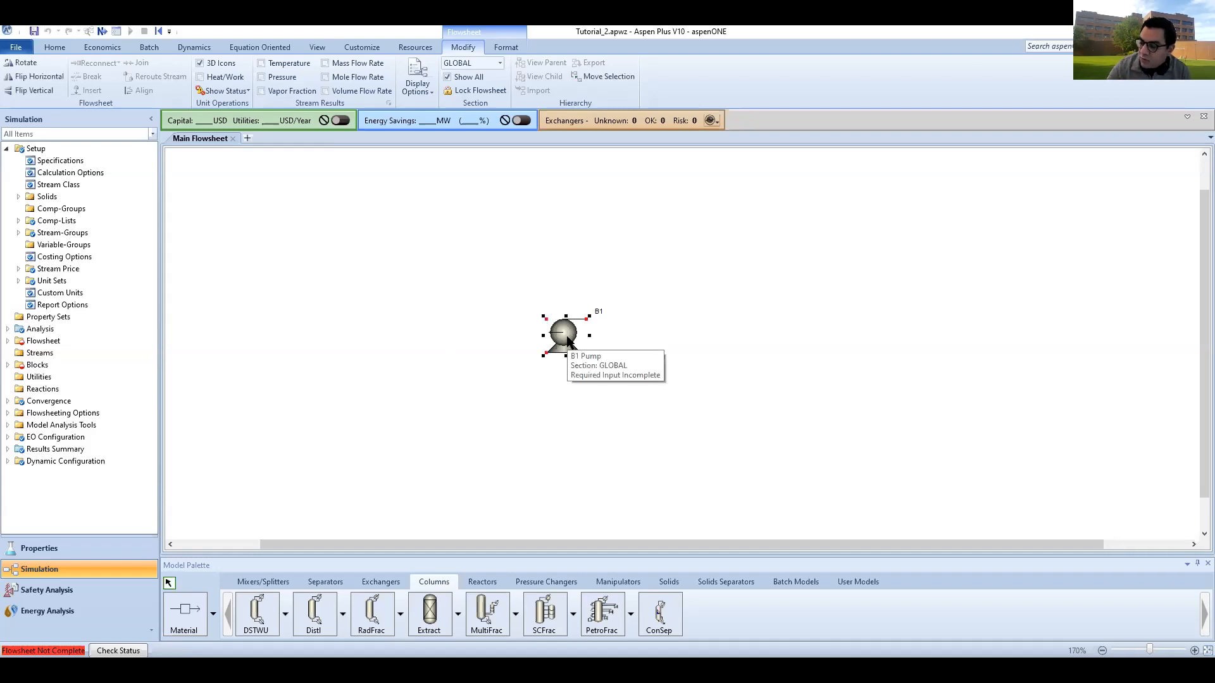
key(Delete)
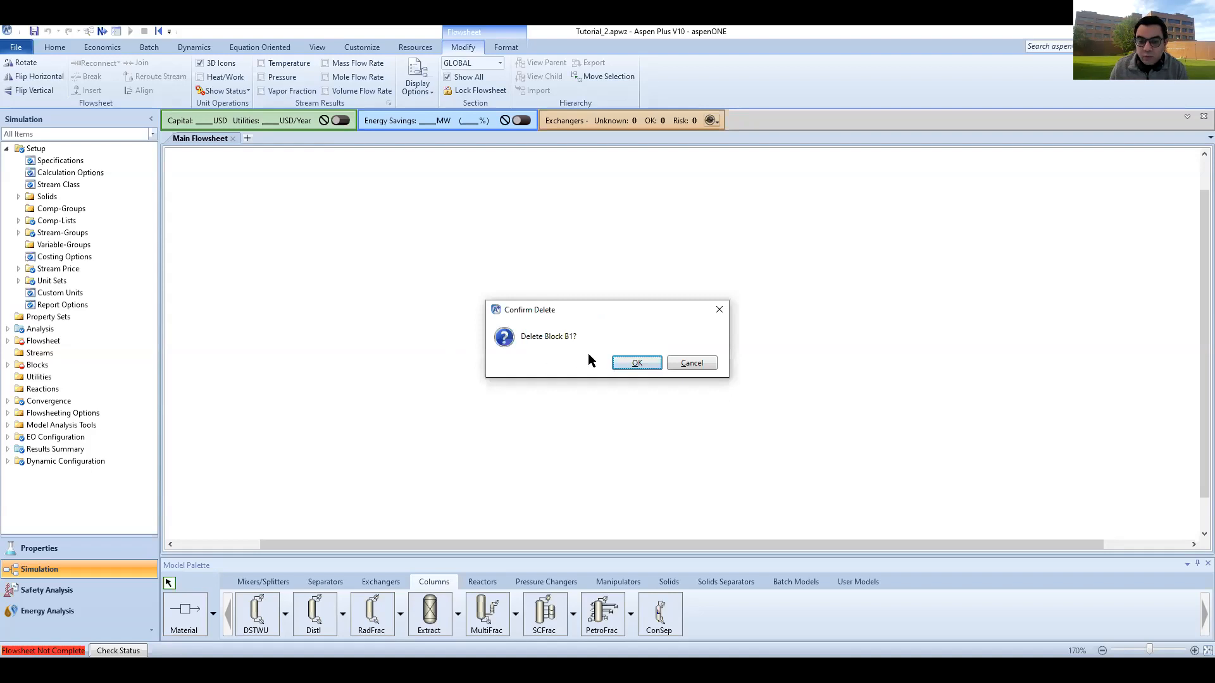
click(629, 359)
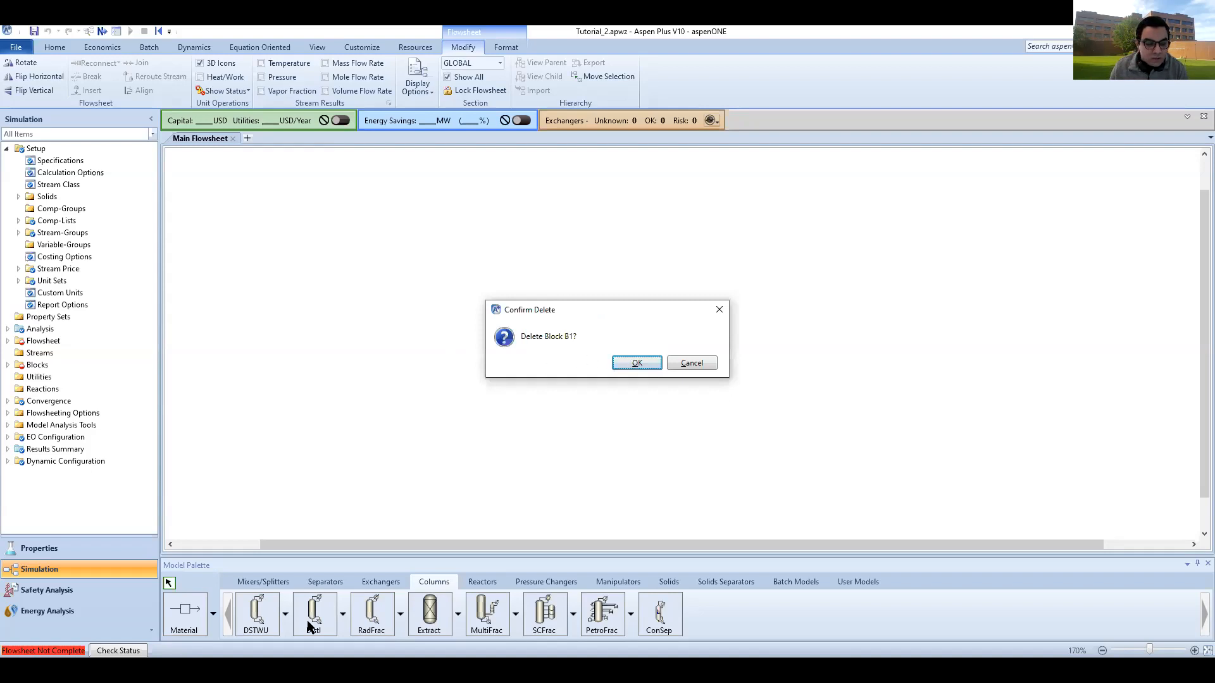
- Place a RadFrac column with condenser and reboiler in the middle of the main flowsheet
click(373, 618)
click(546, 317)
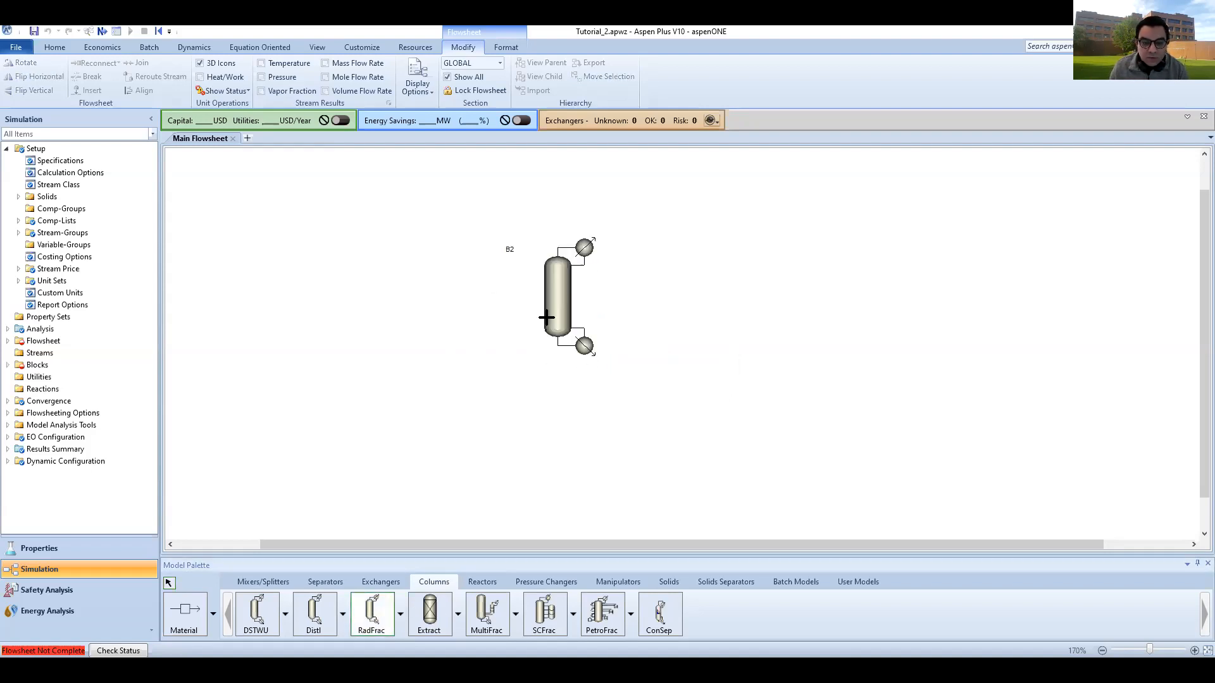
key(Escape)
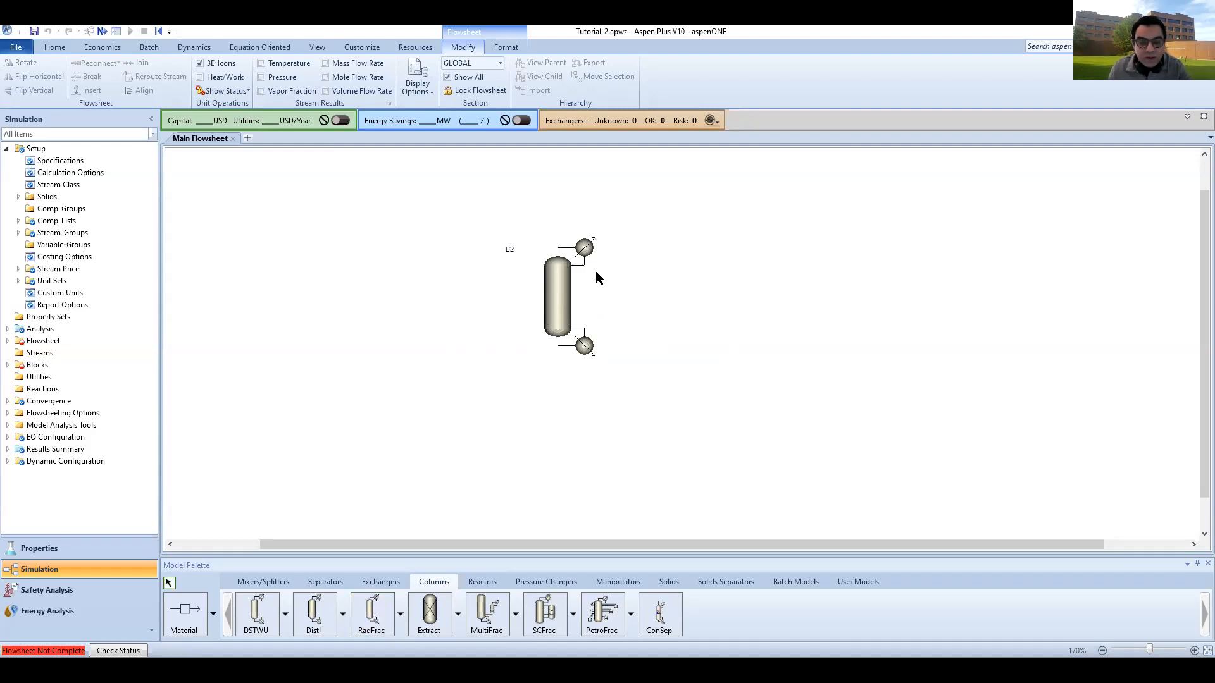
- Rename the RadFrac column block to COL1
click(565, 286)
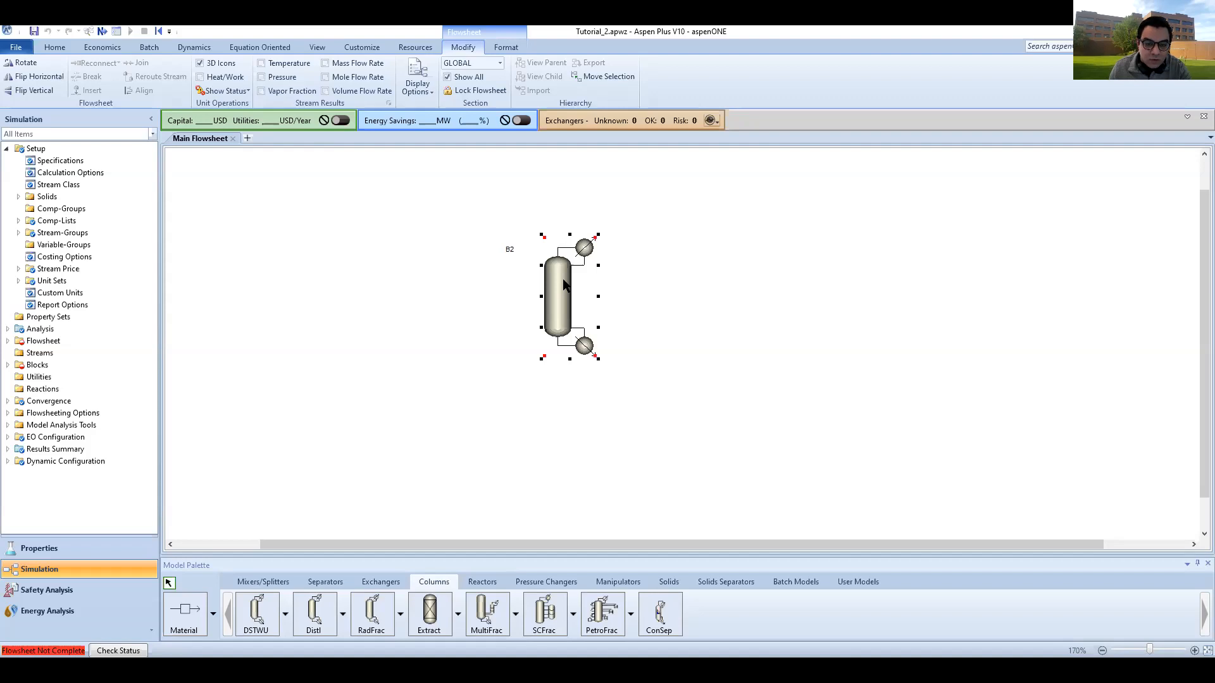
right_click(563, 281)
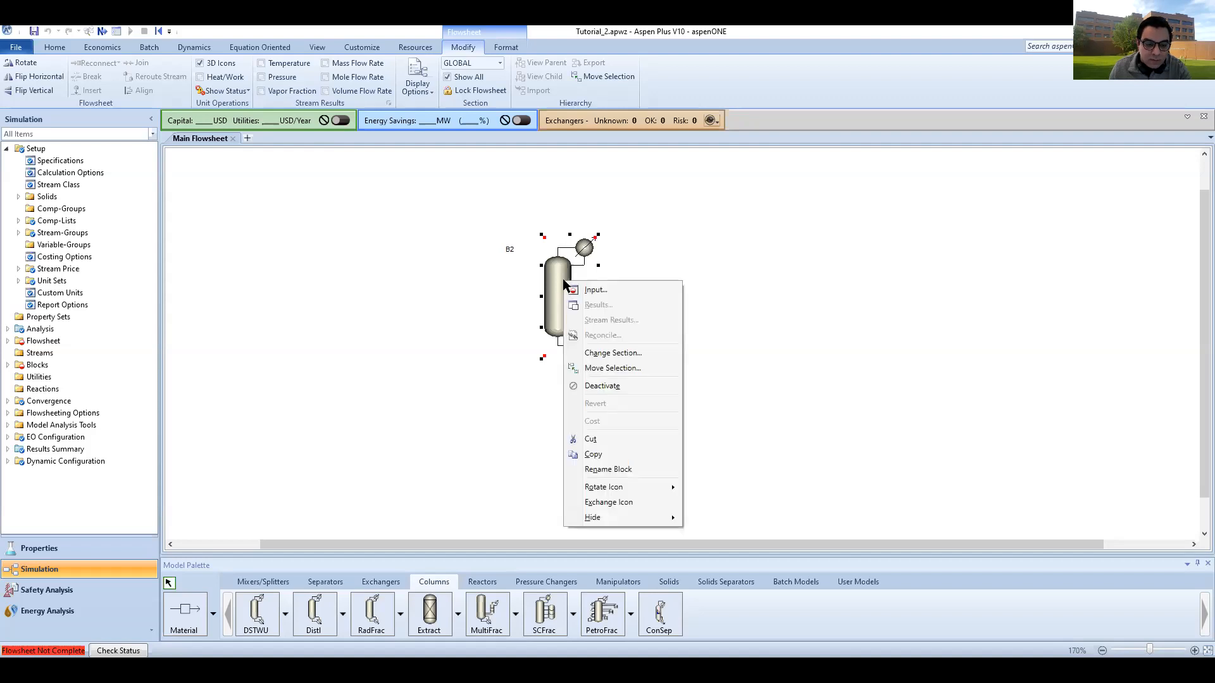
click(597, 461)
key(ctrl+m)
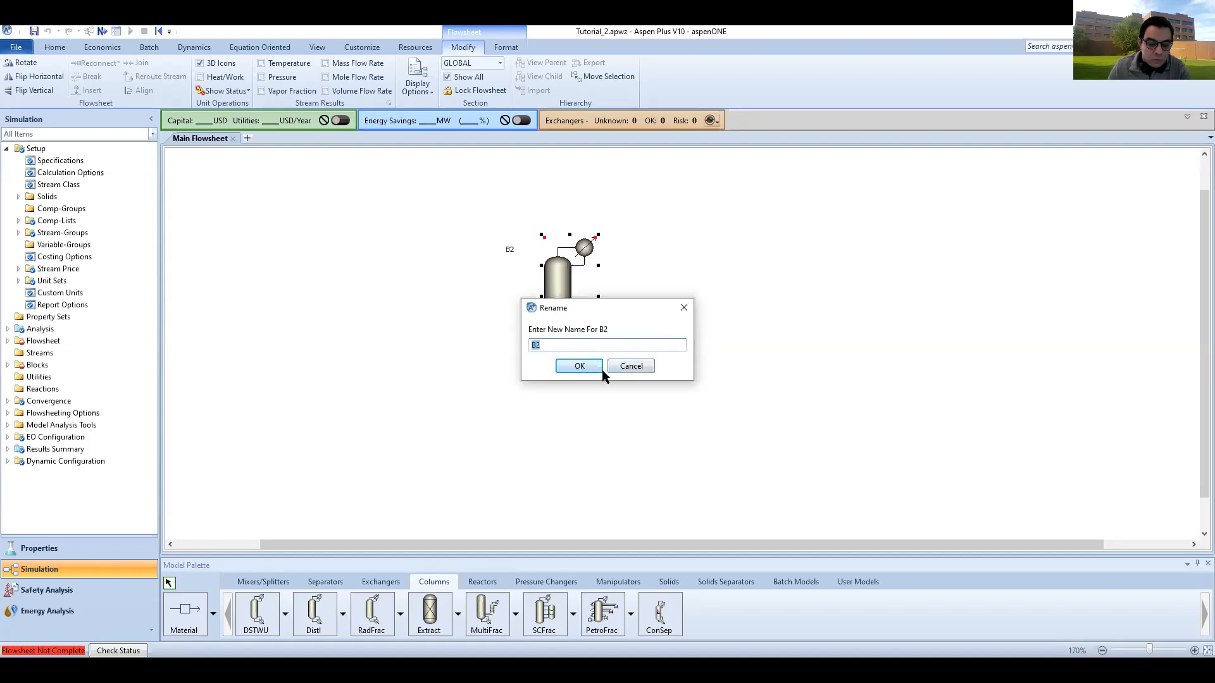
text(COL)
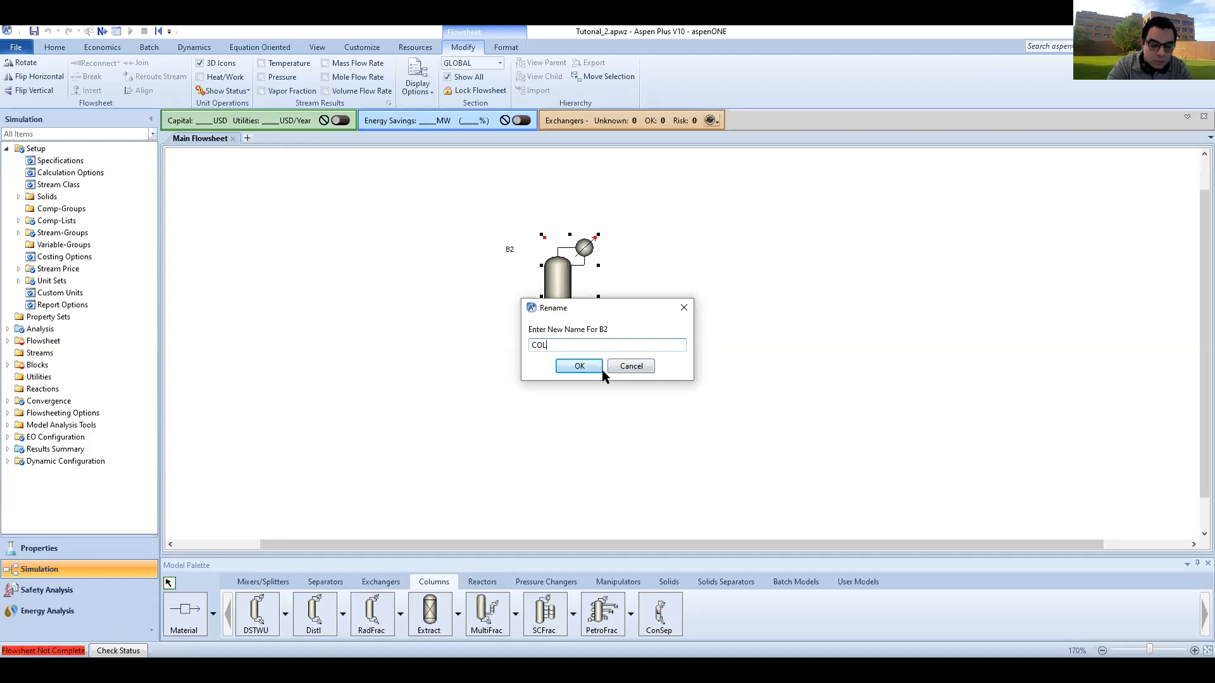
text(1)
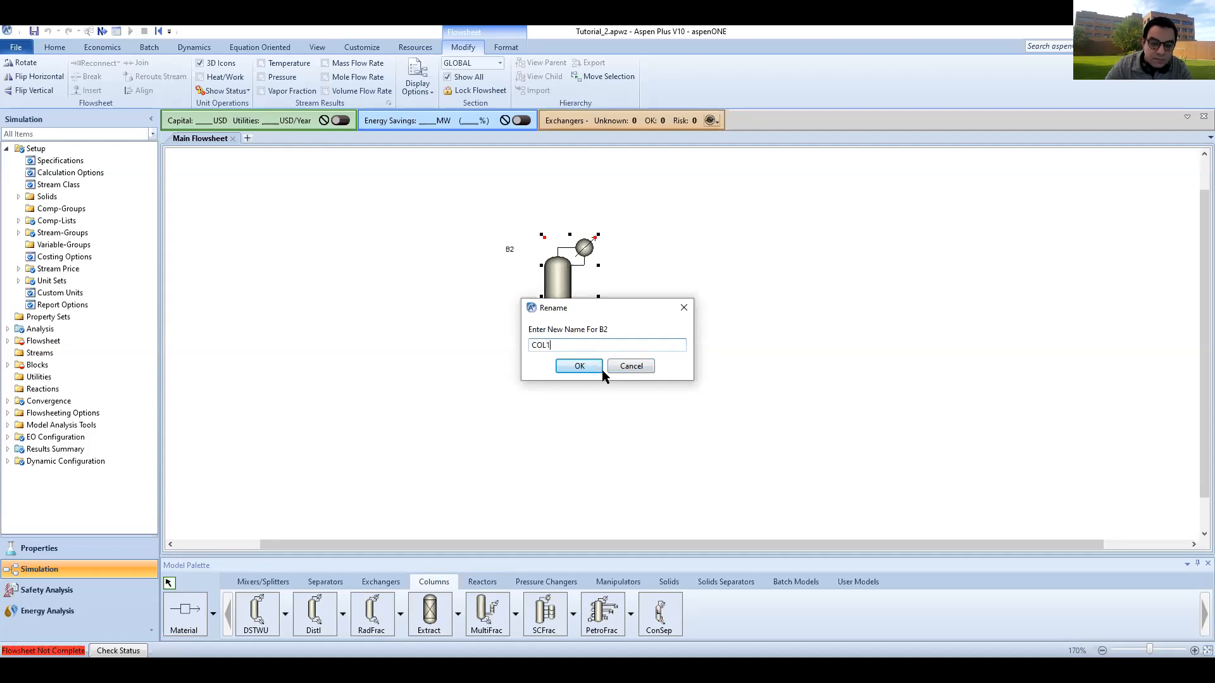
key(Return)
- Add a material stream that feeds the inlet port of column COL1
click(190, 610)
click(367, 296)
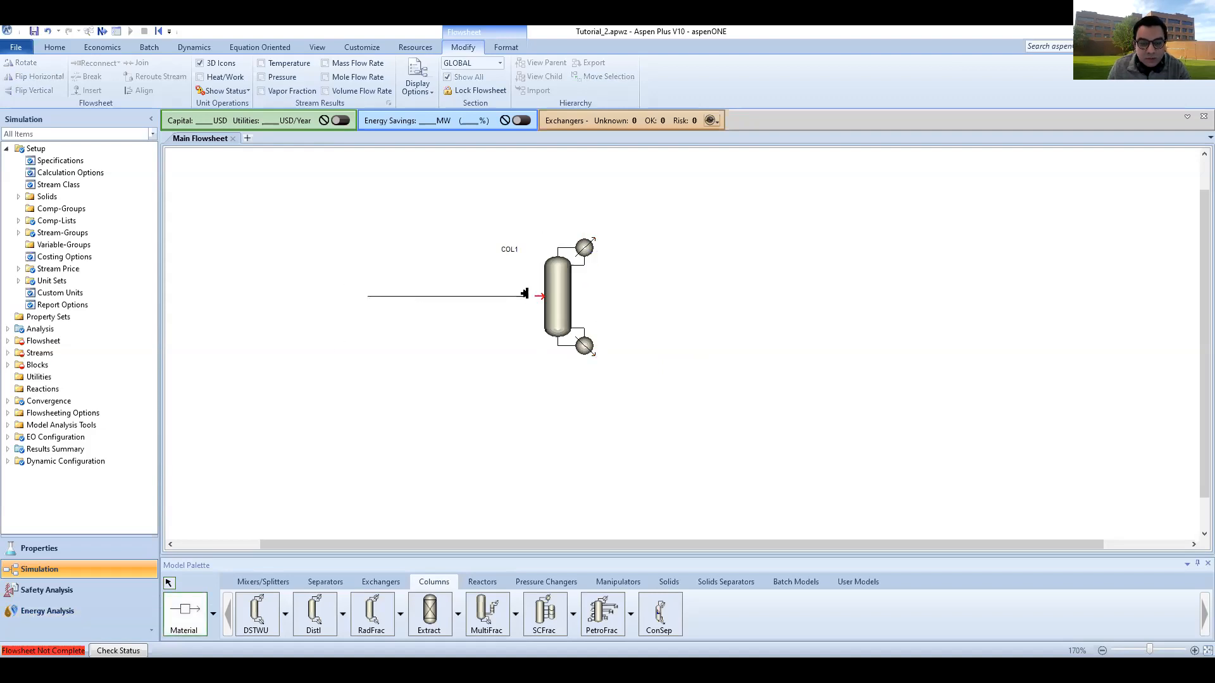
click(531, 294)
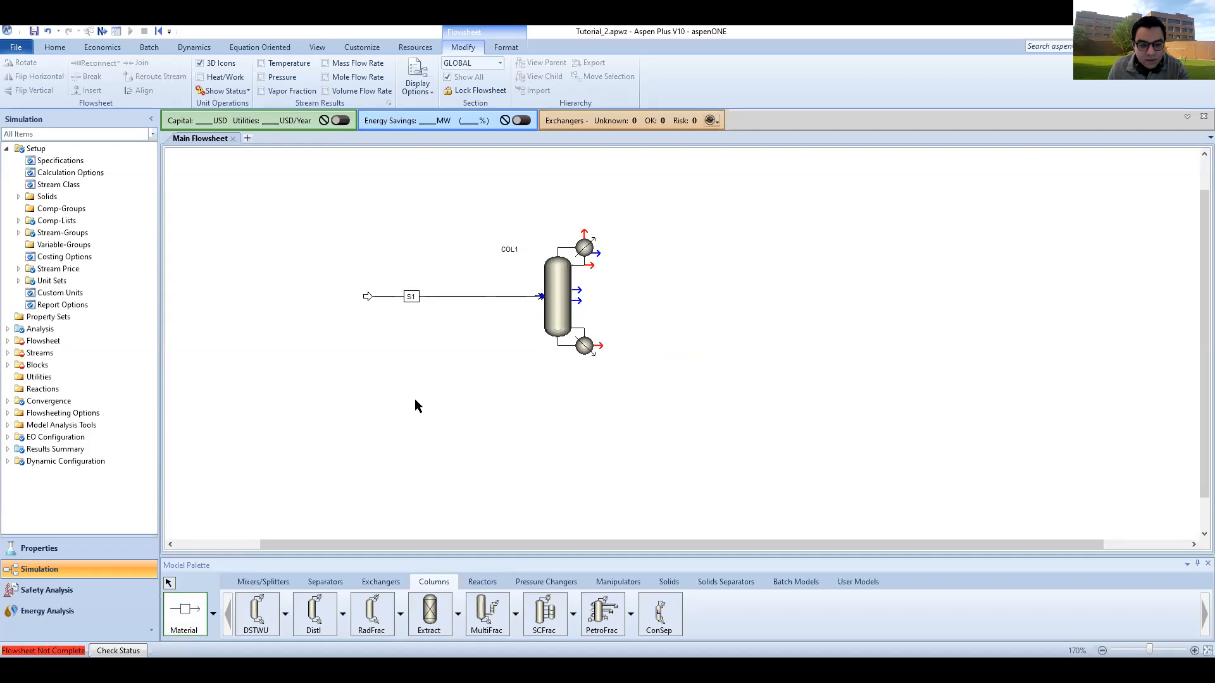
right_click(415, 402)
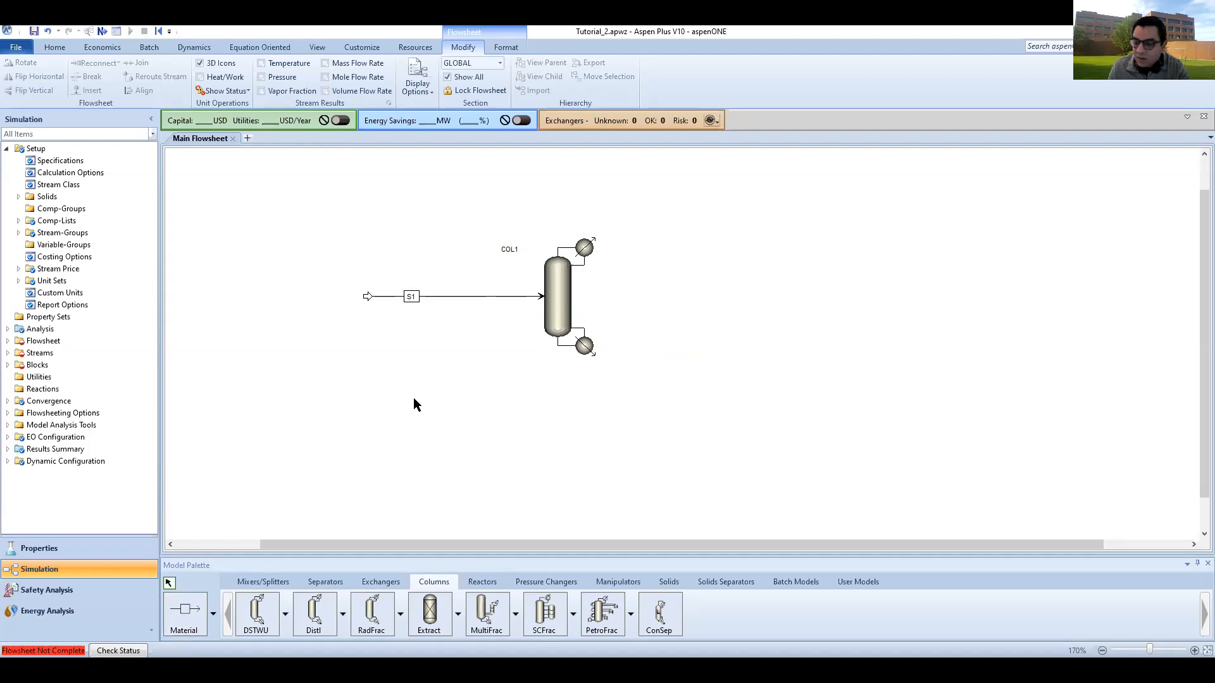
click(182, 614)
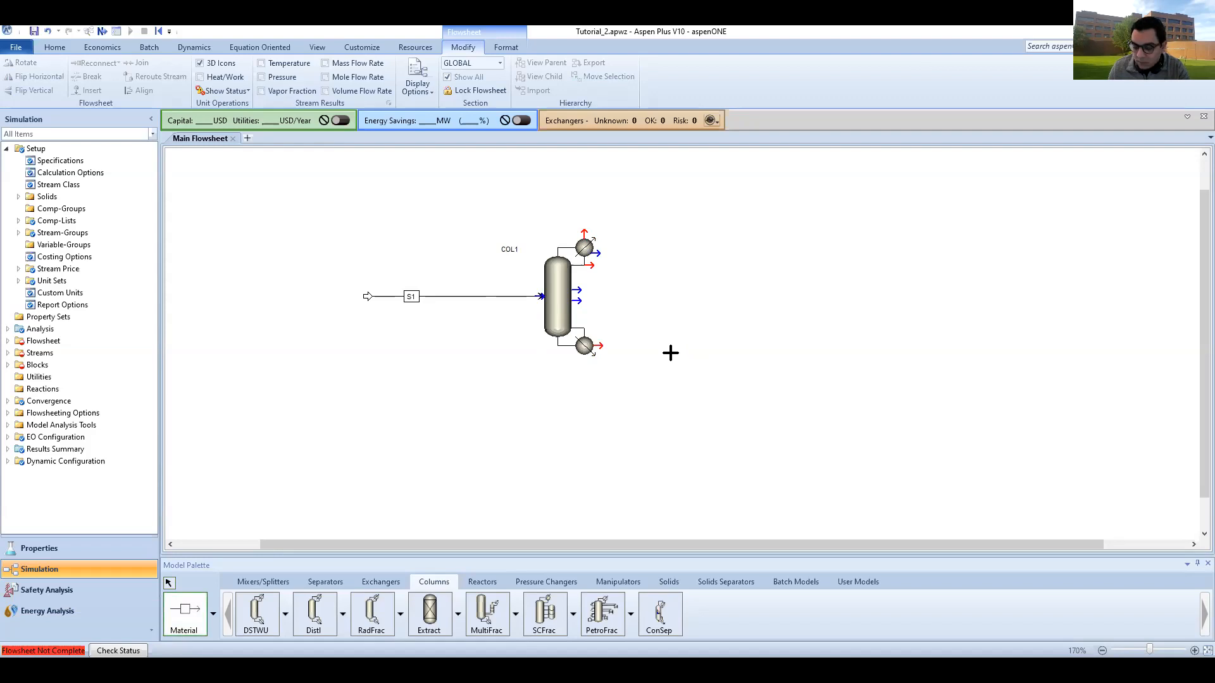
click(598, 346)
drag(734, 349, 706, 346)
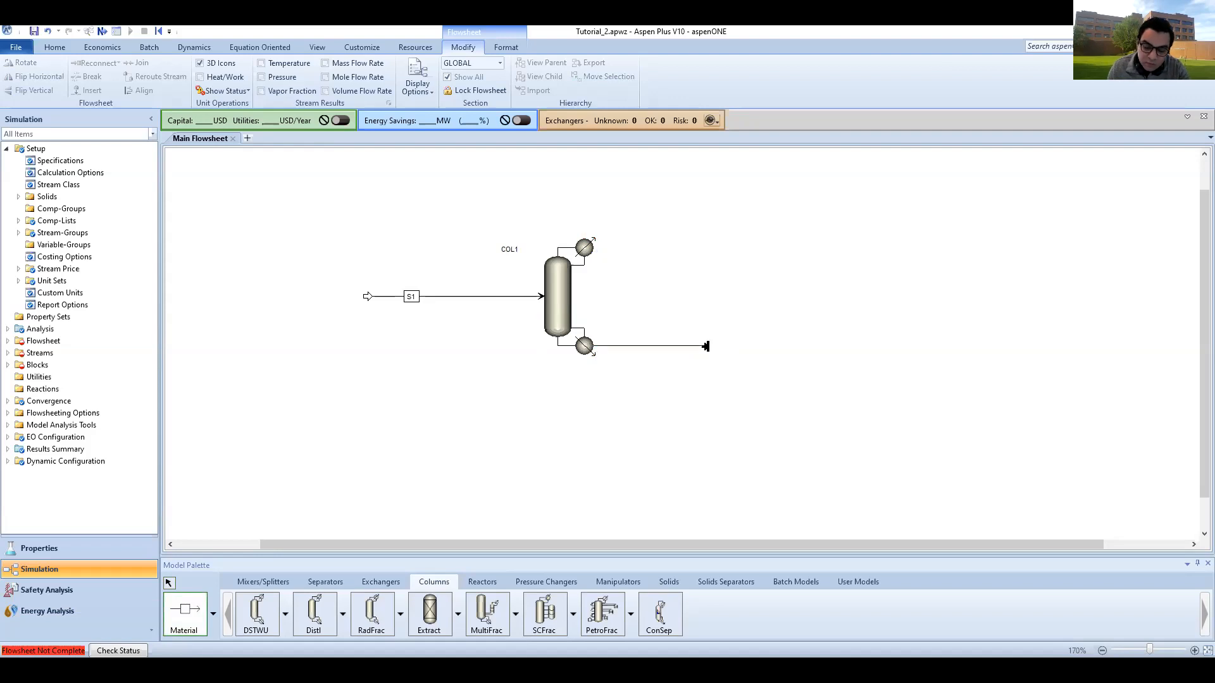
right_click(709, 347)
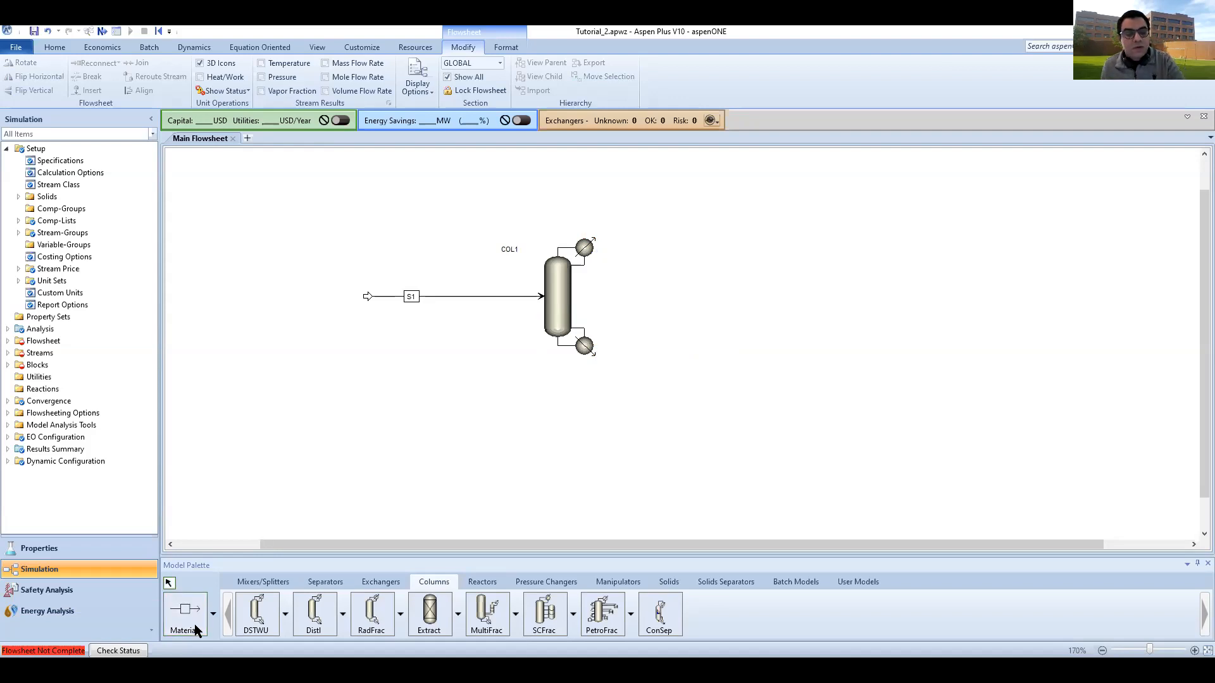
- Add a material stream leaving the bottoms port of column COL1
click(596, 344)
click(697, 345)
click(193, 625)
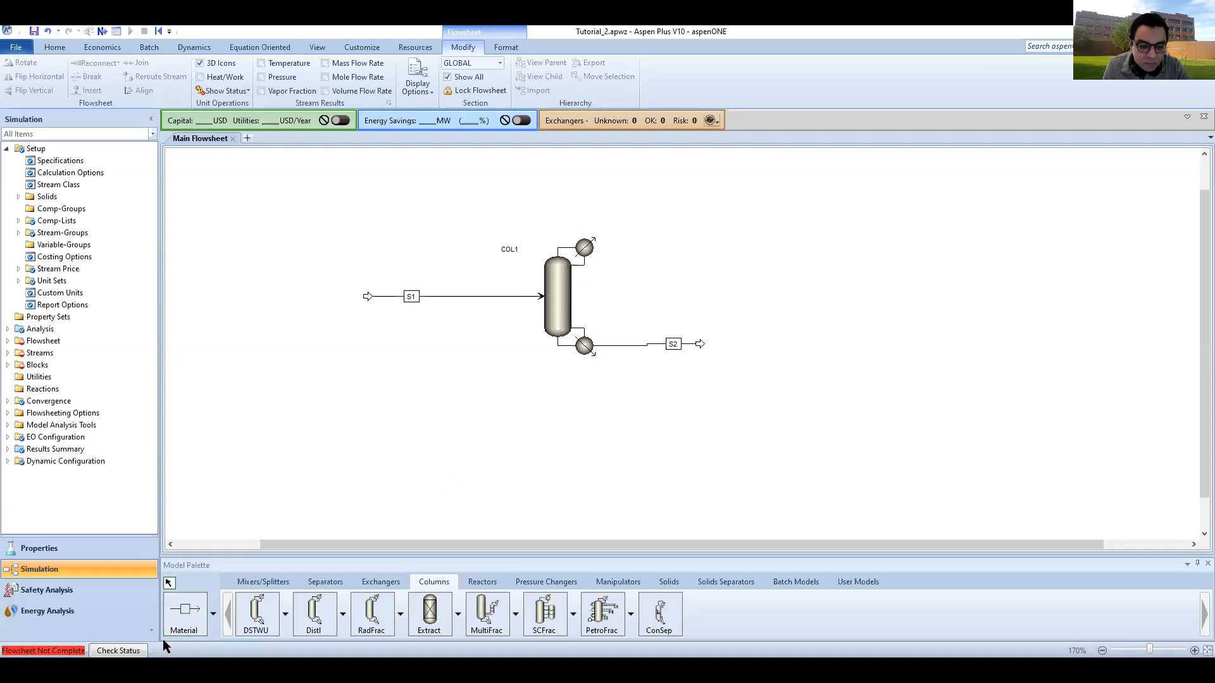
- Add a material stream from the vapor distillate port of column COL1 as the overhead product
click(183, 626)
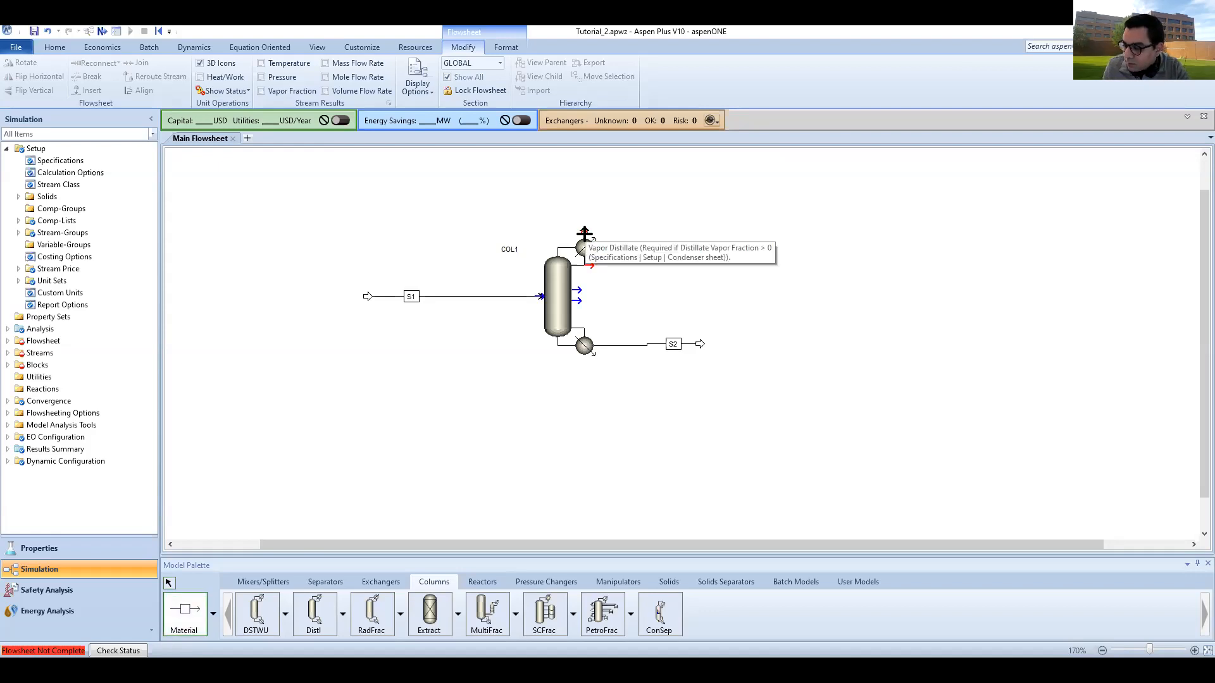
click(585, 233)
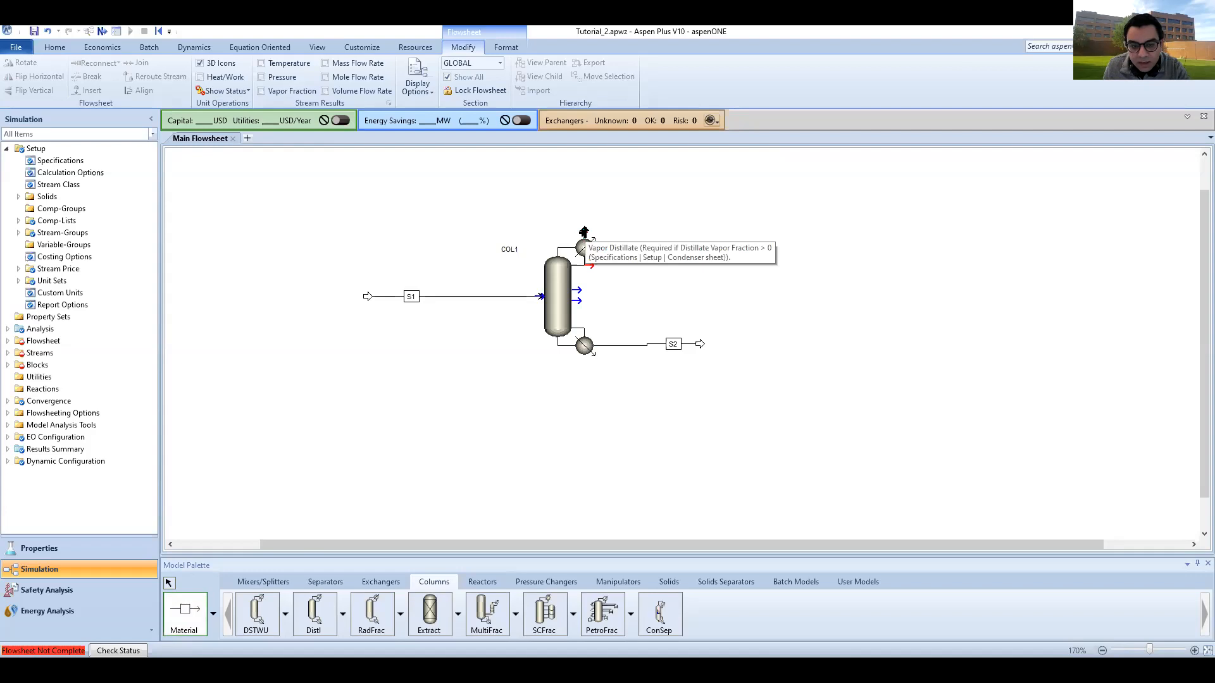
click(771, 221)
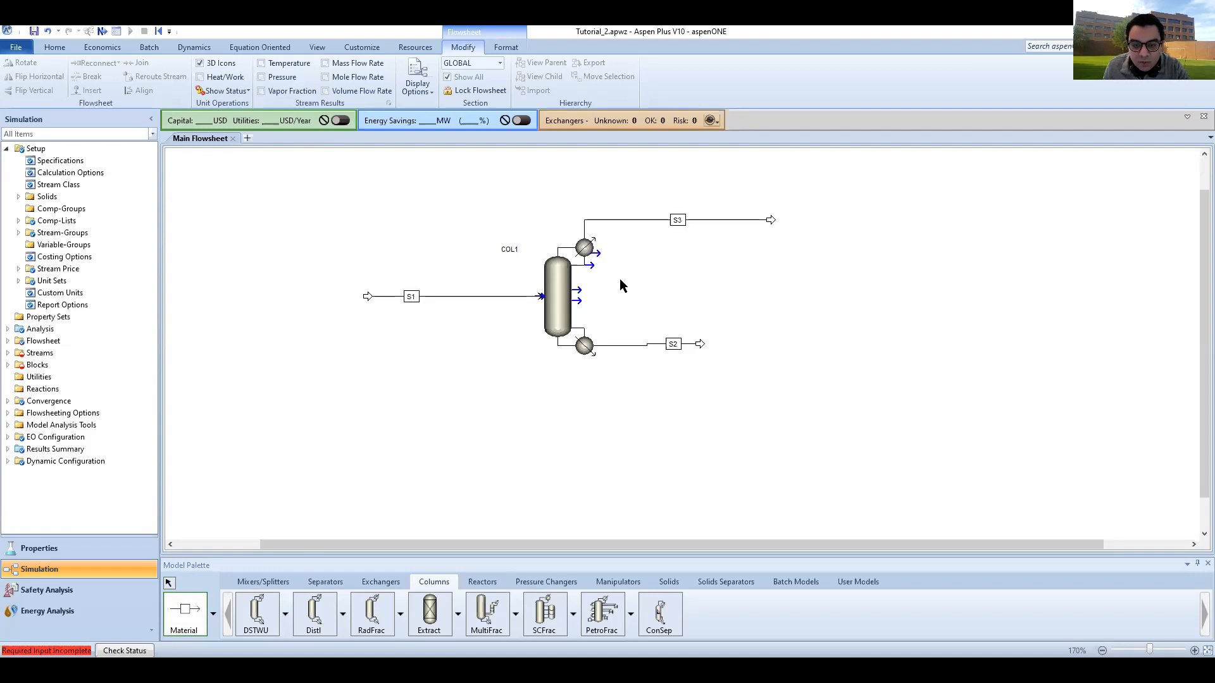
key(Escape)
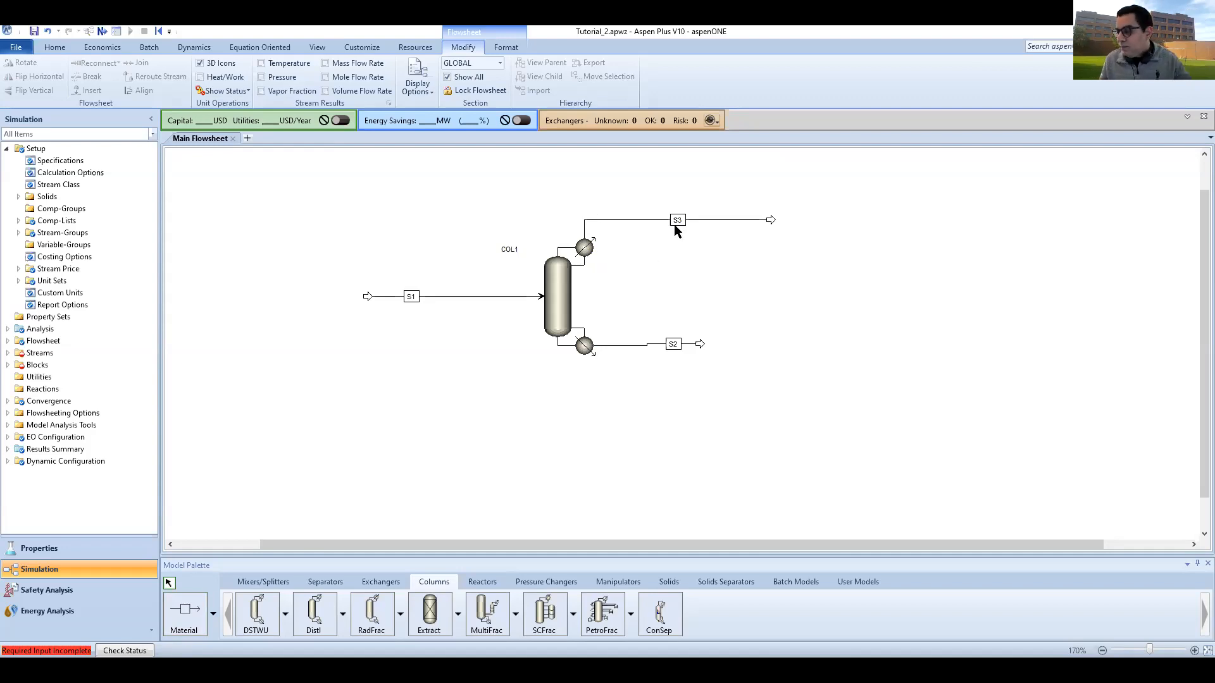
- Rename the feed stream to A, the bottoms stream to B and the vapor distillate stream to C
right_click(414, 300)
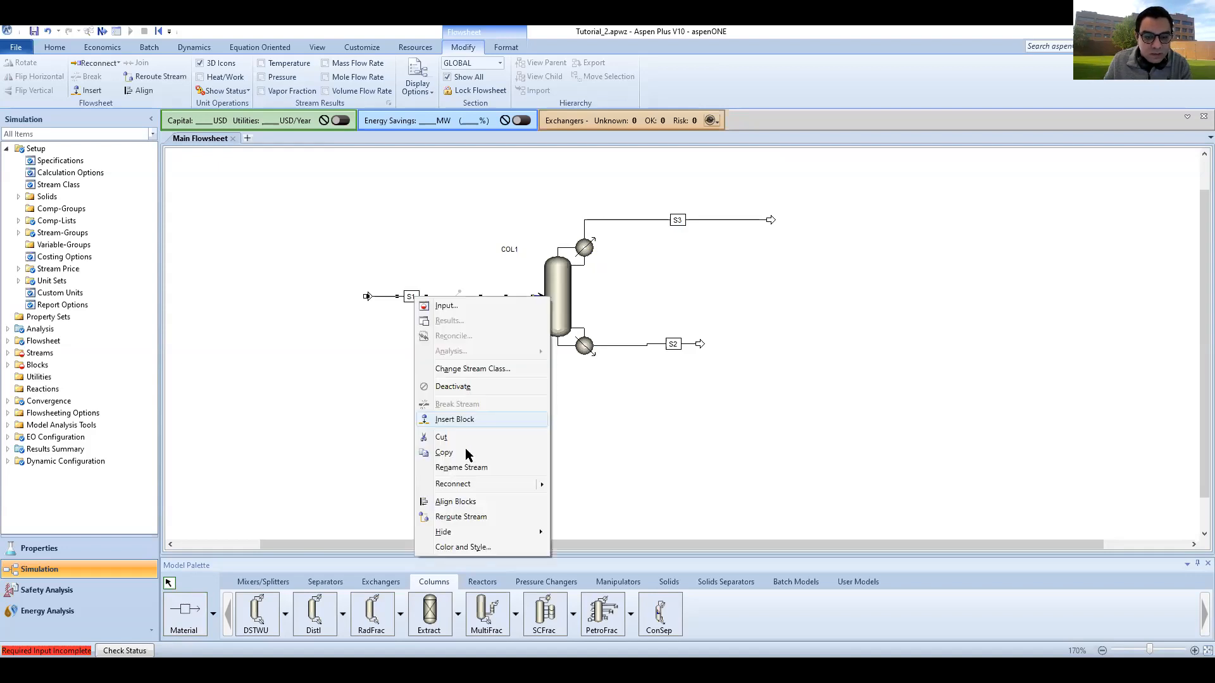
right_click(675, 345)
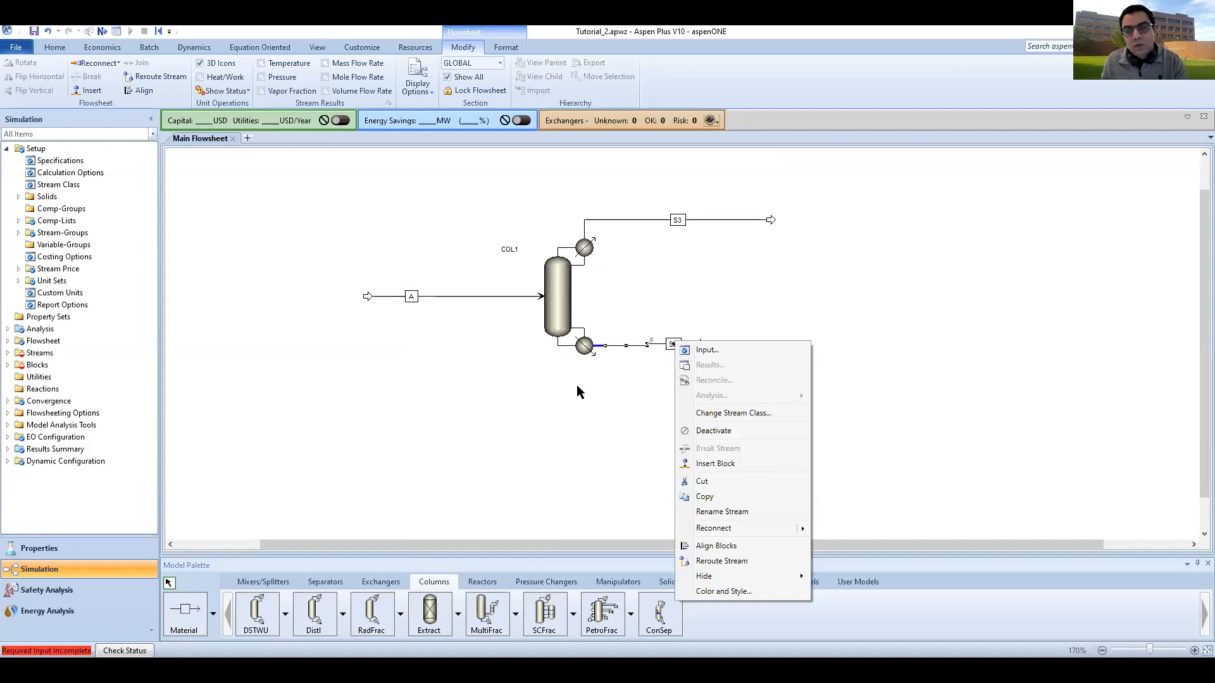
right_click(678, 220)
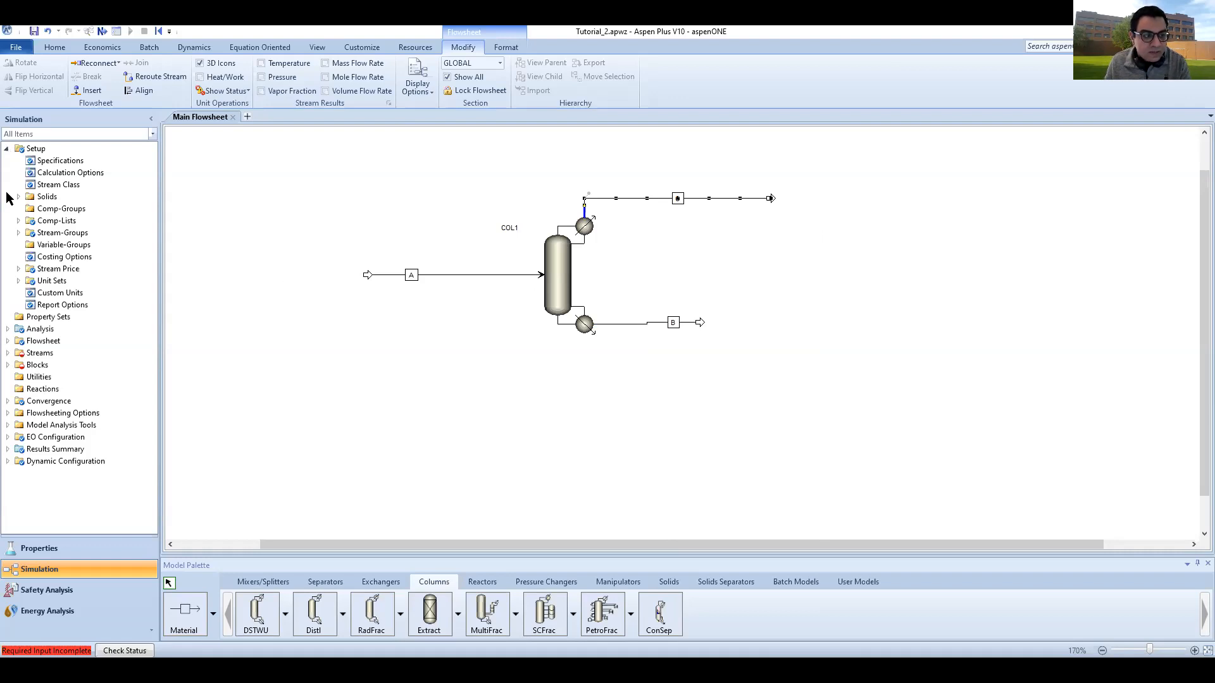
- Open the input specifications of stream A and set its pressure to 1 bar
click(7, 149)
click(7, 197)
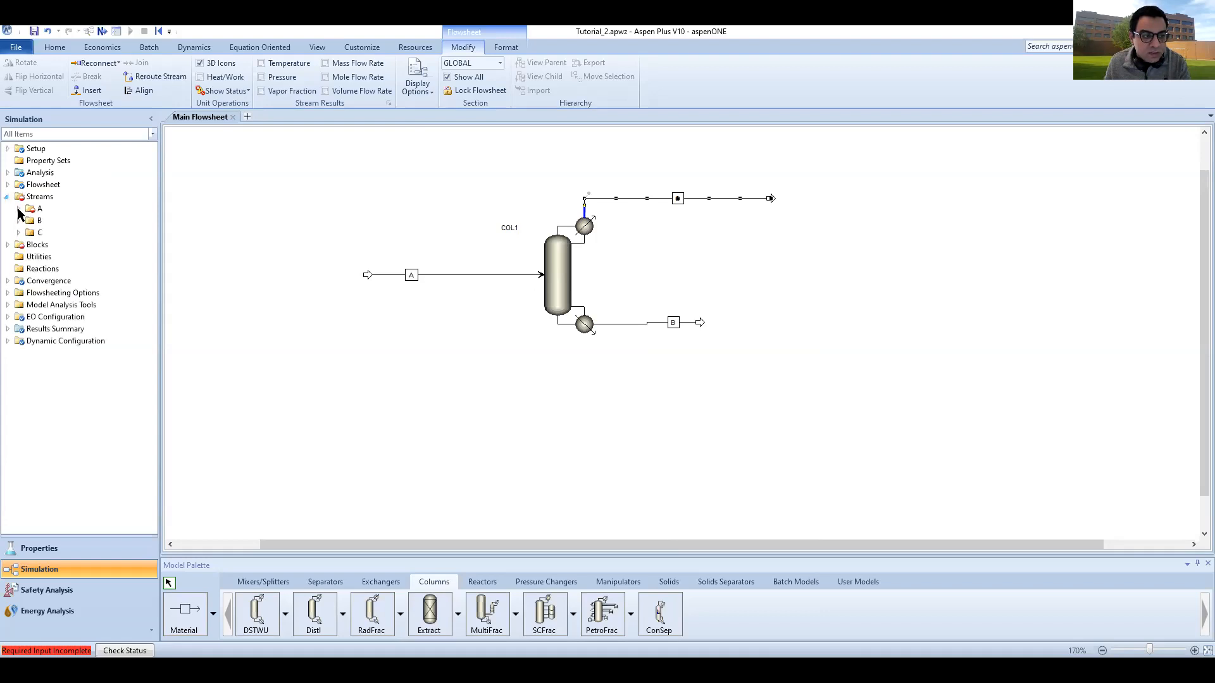
click(18, 209)
double_click(45, 220)
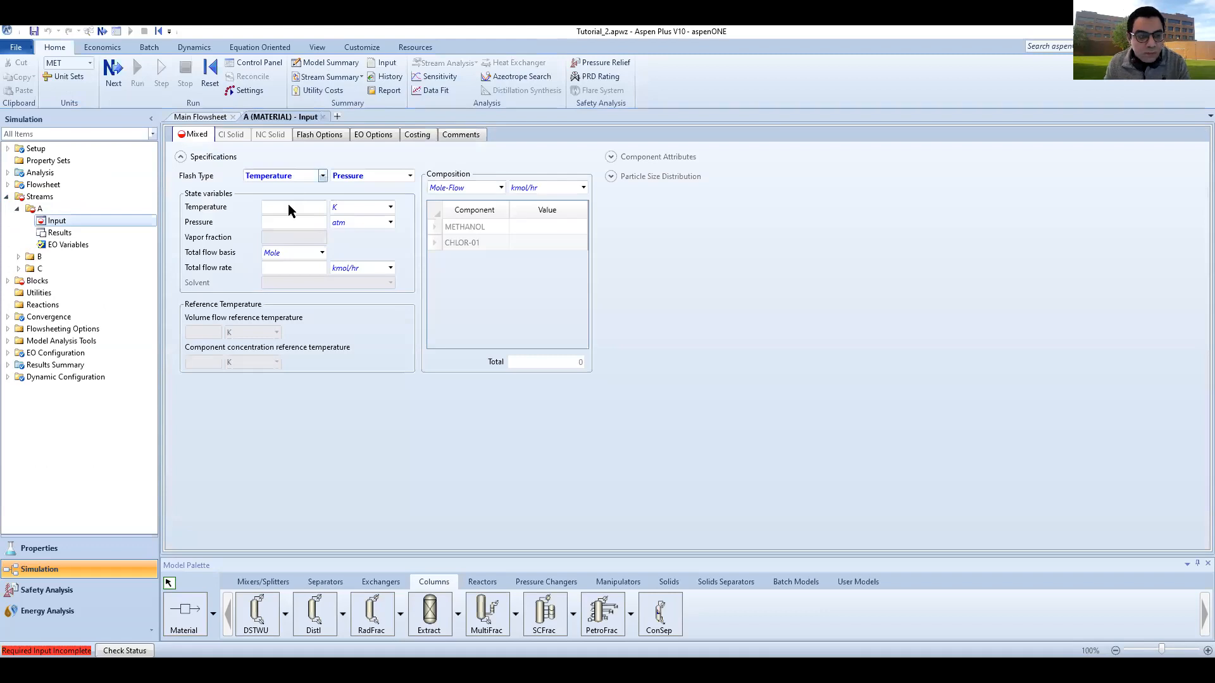
click(313, 223)
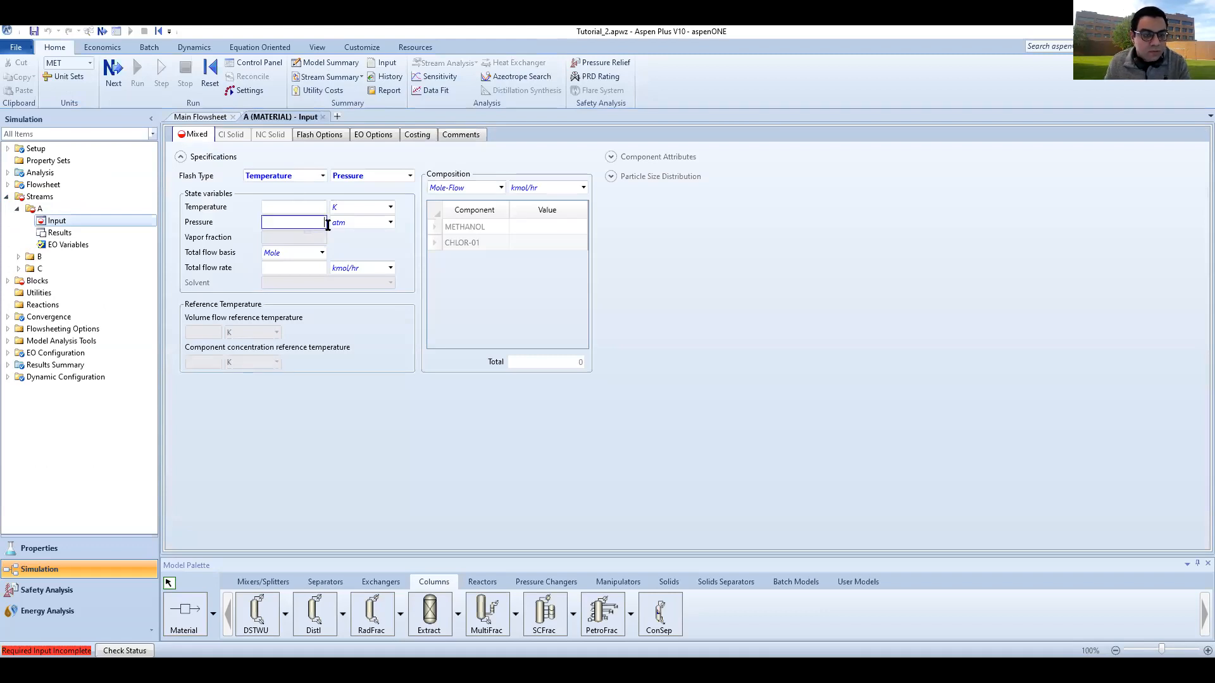
text(1)
key(Tab)
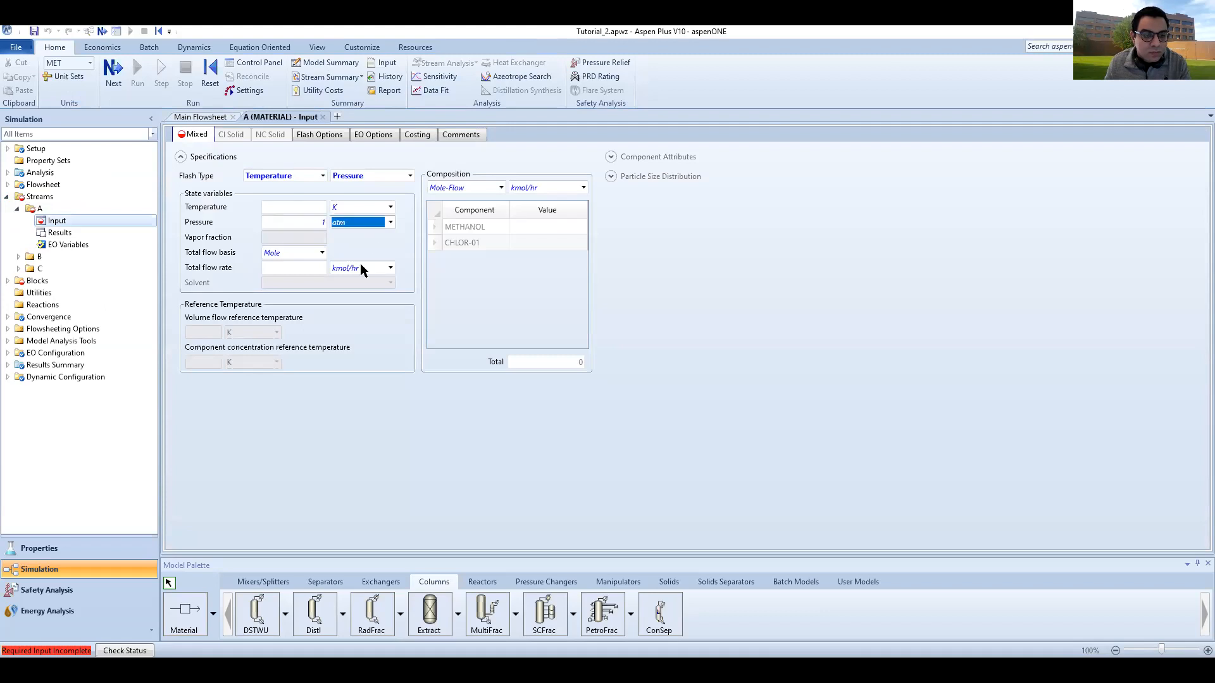
key(b)
key(Return)
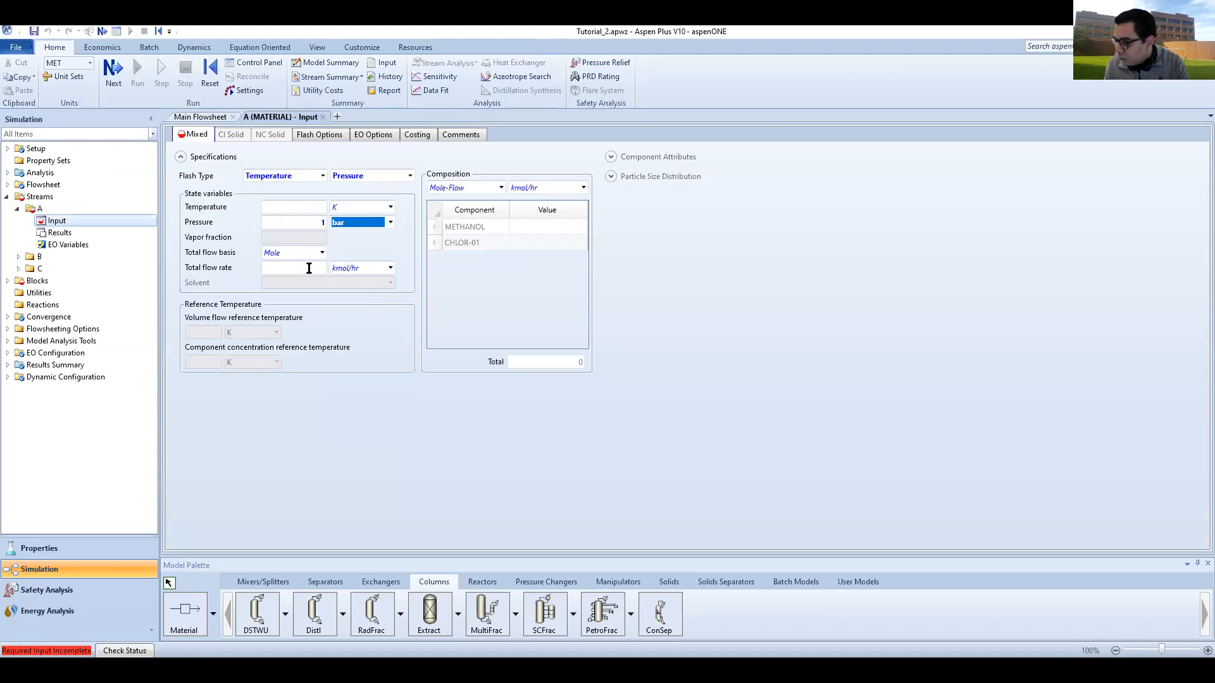
- Set stream A's temperature to 30 C and its total mole flow rate to 200 kmol/hr
click(309, 268)
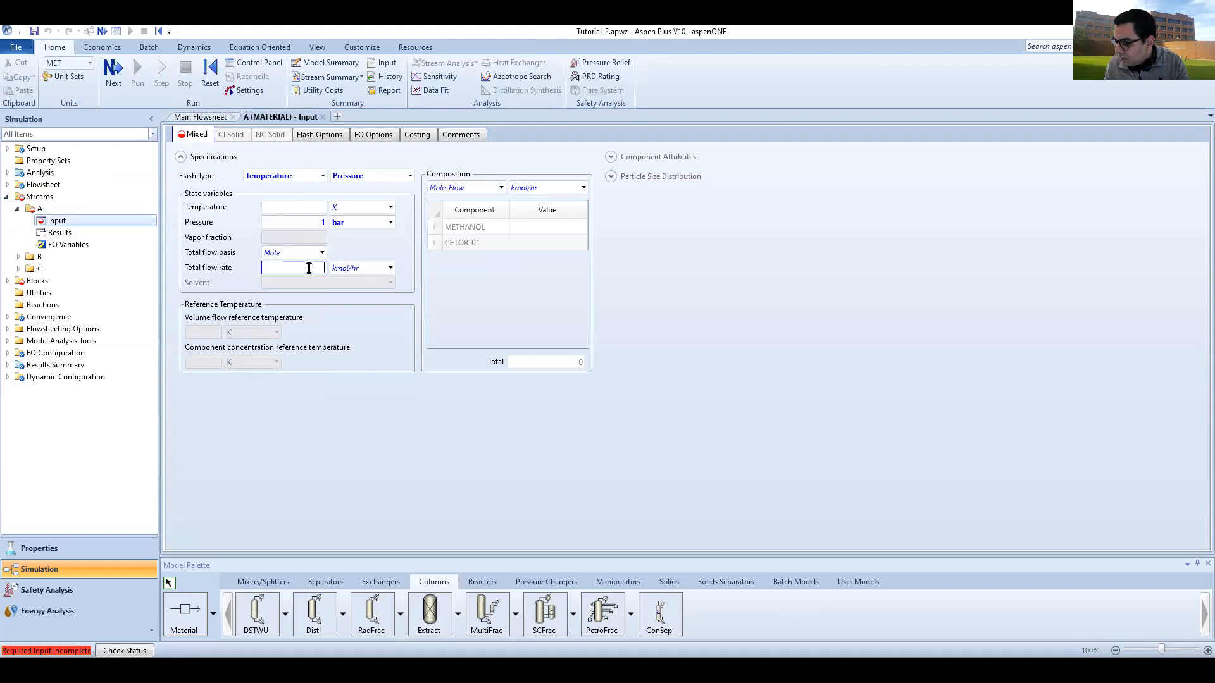
click(309, 211)
text(30)
click(391, 208)
click(367, 222)
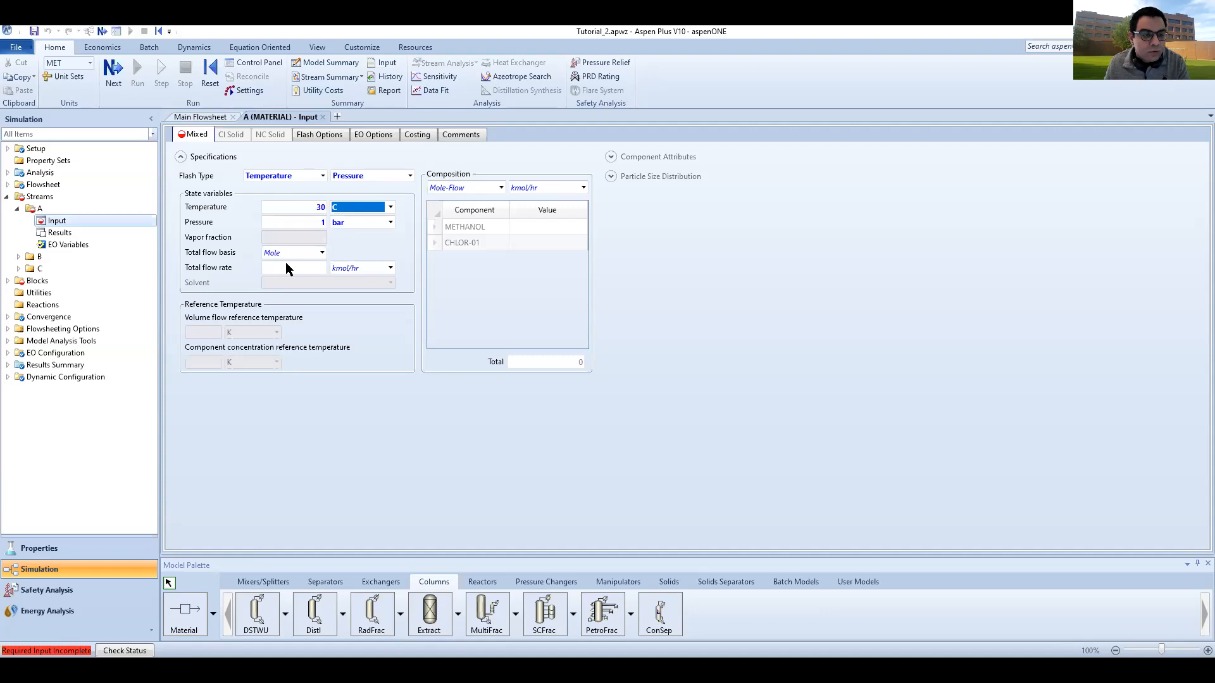
click(291, 269)
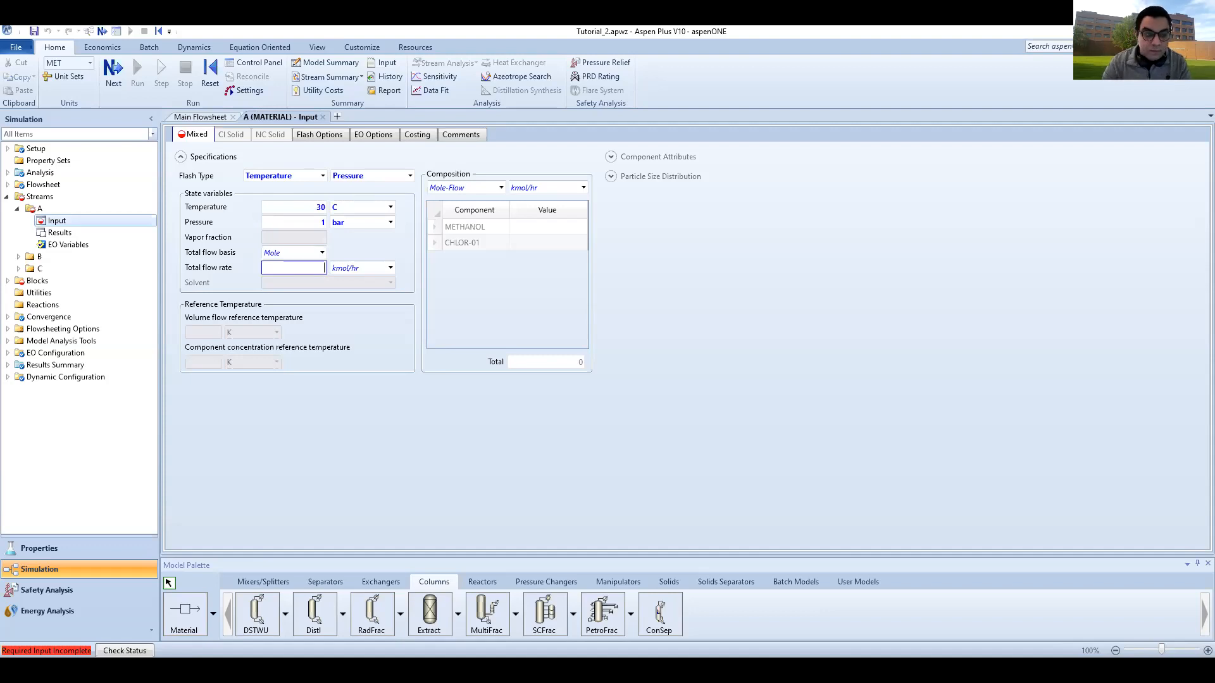
text(200)
- Specify stream A's composition as mole fractions of 0.7 METHANOL and 0.3 CHLOR-01
click(536, 206)
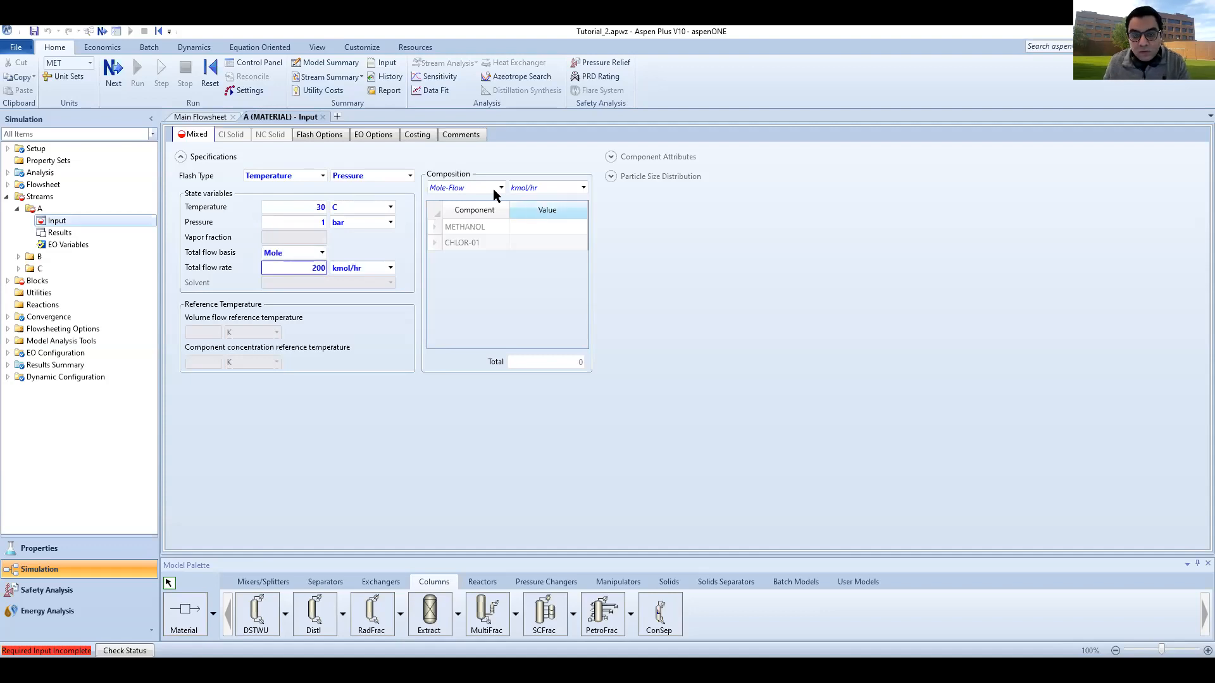
click(500, 186)
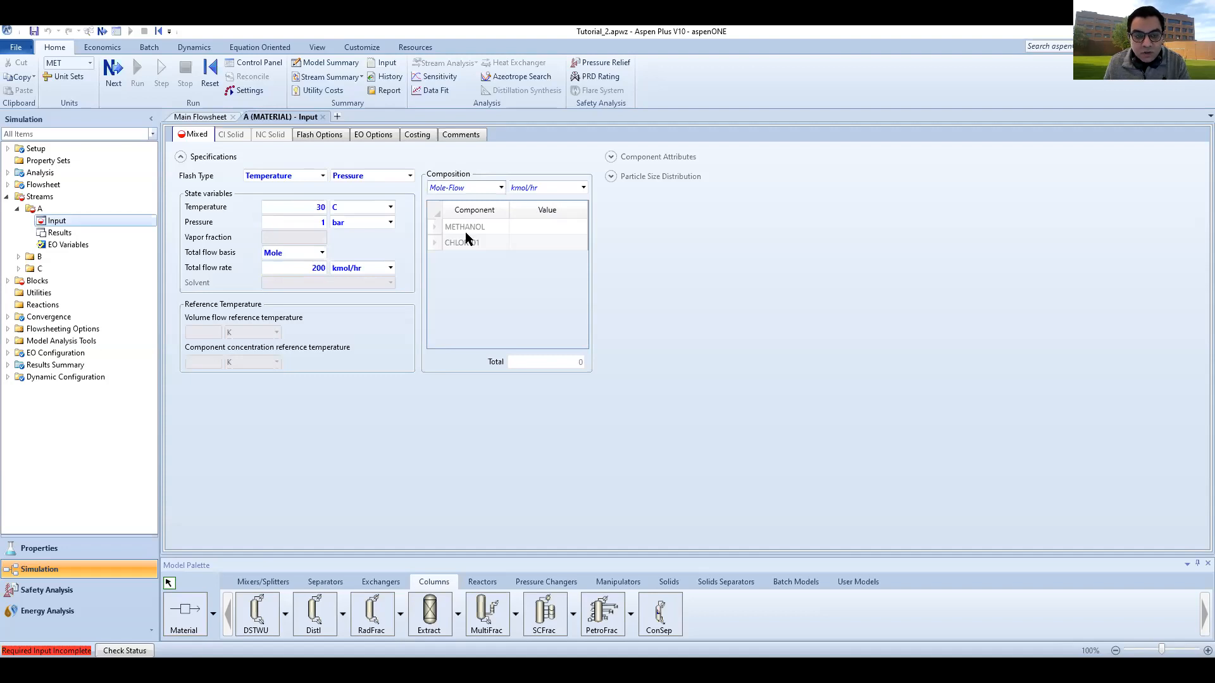
click(471, 183)
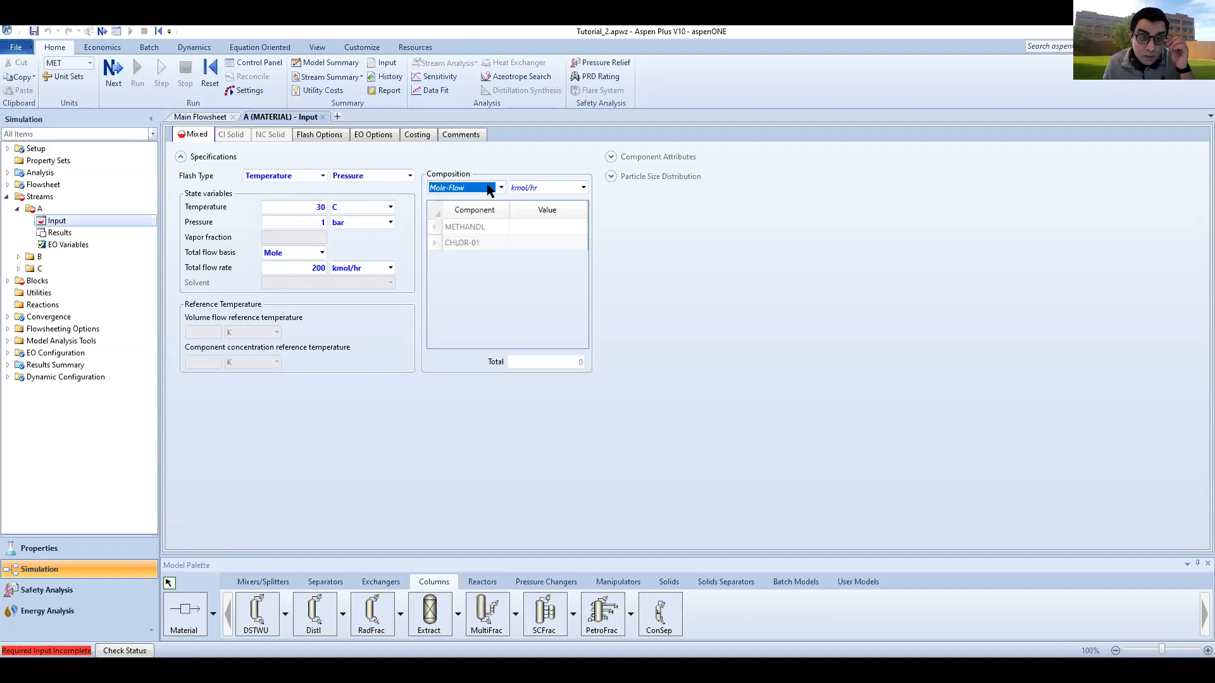
click(501, 187)
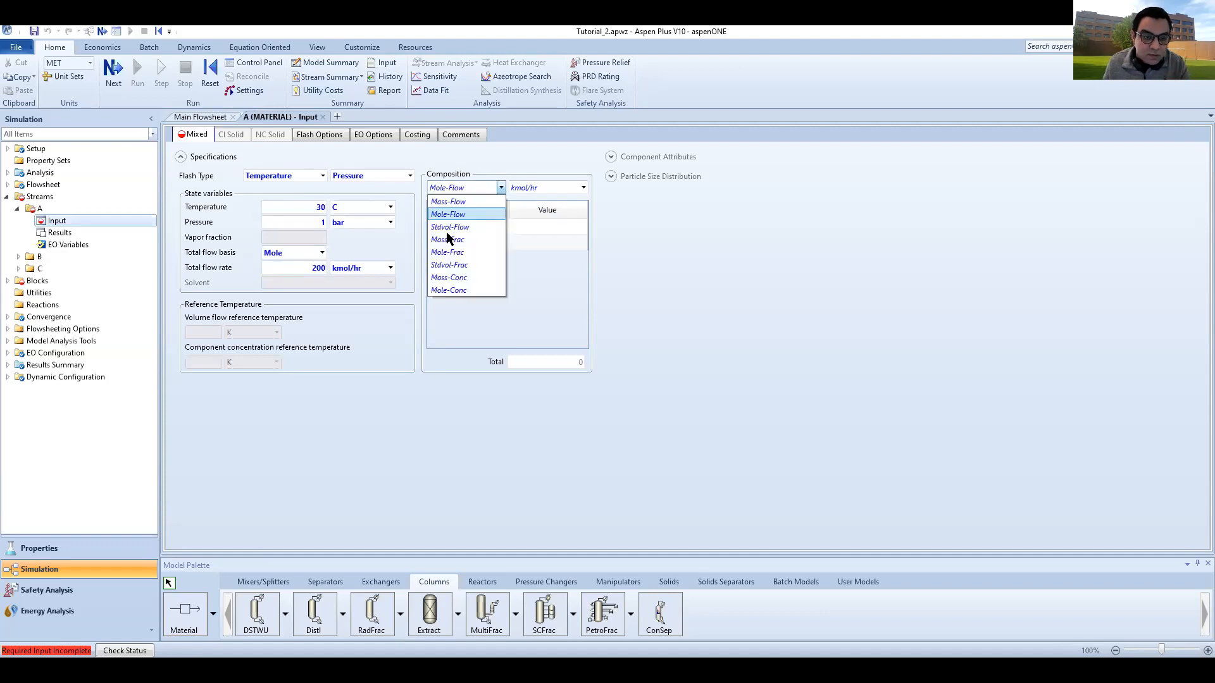
click(534, 225)
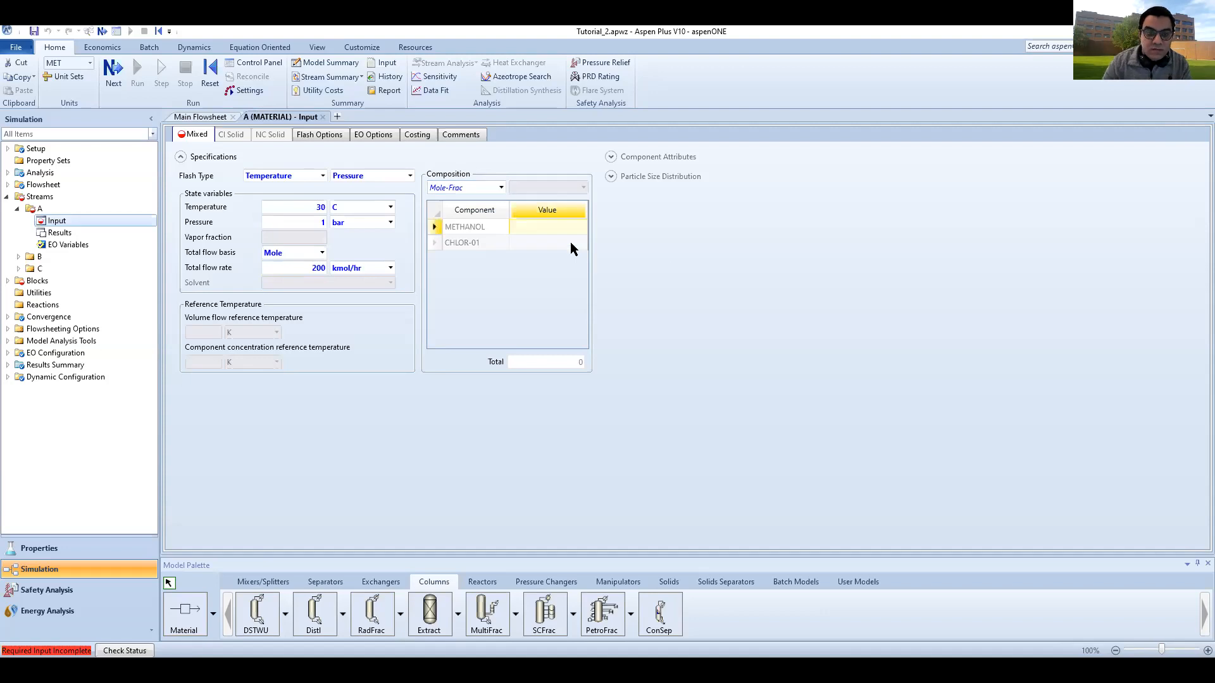
text(0.7)
key(Return)
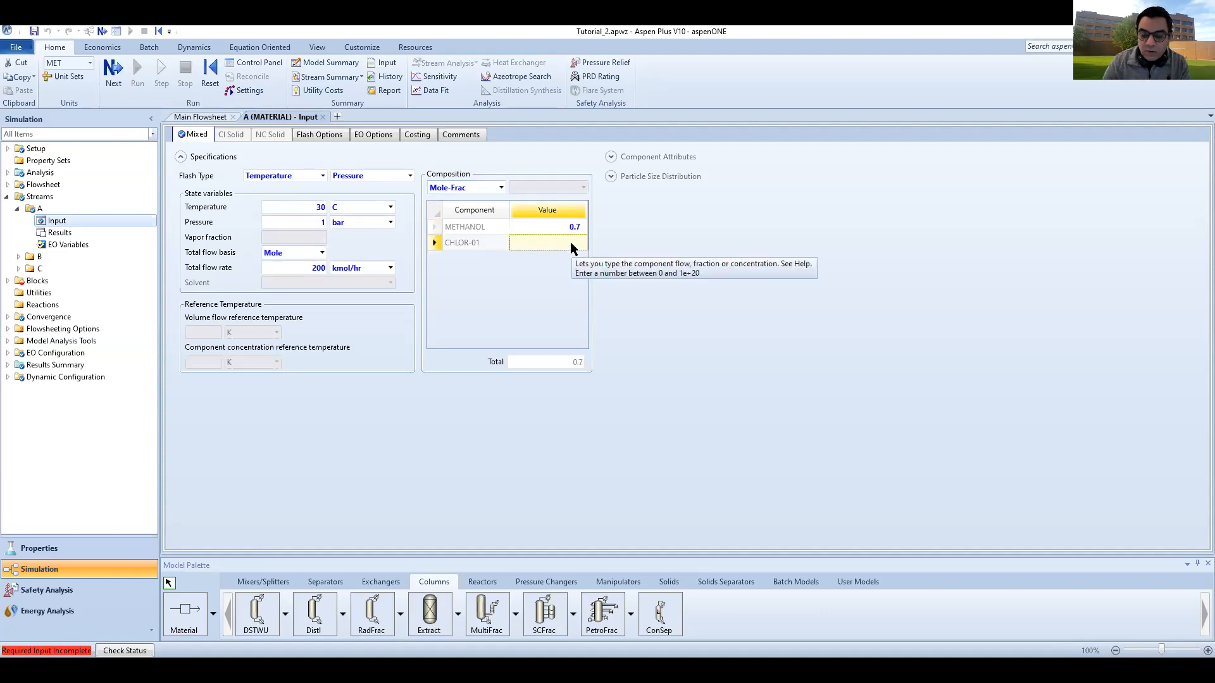
text(0.3)
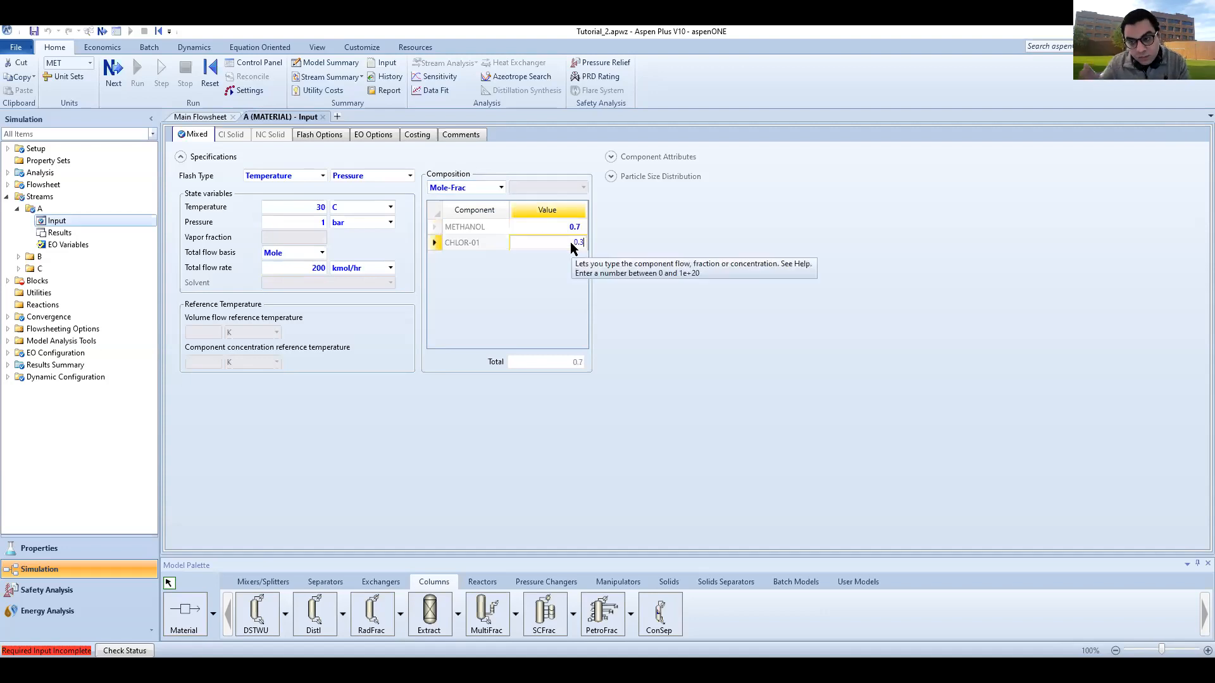
key(Return)
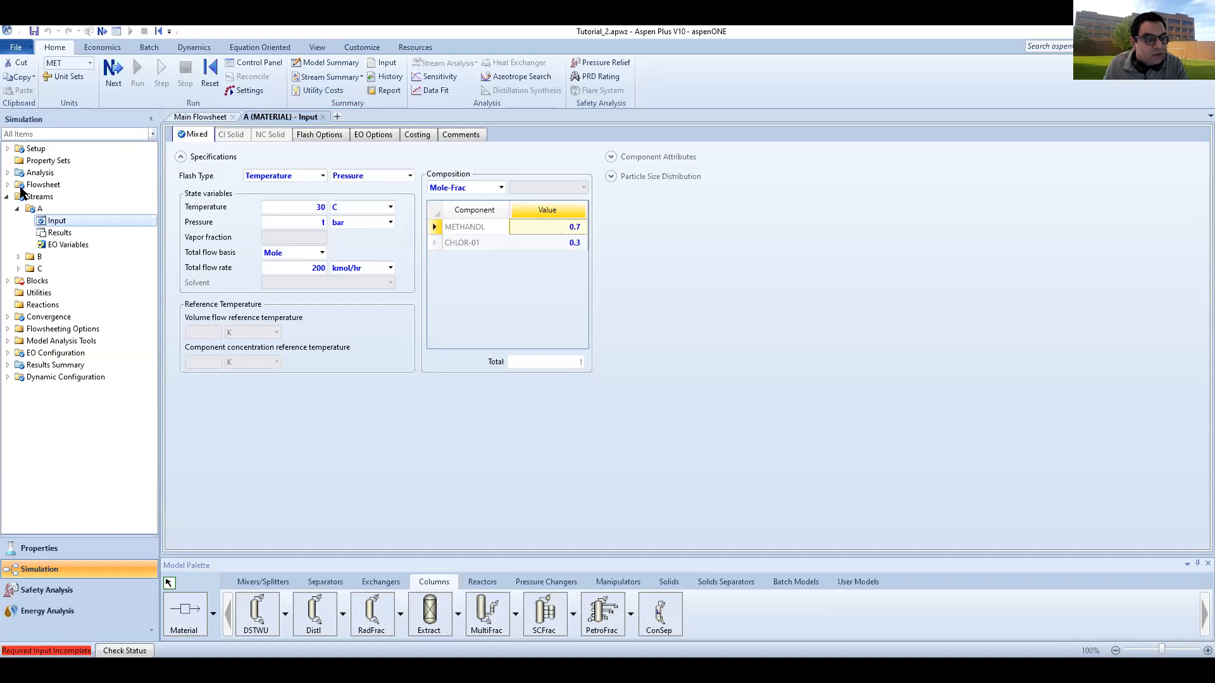
- Open the configuration of column block COL1 and set its number of stages to 35
click(7, 281)
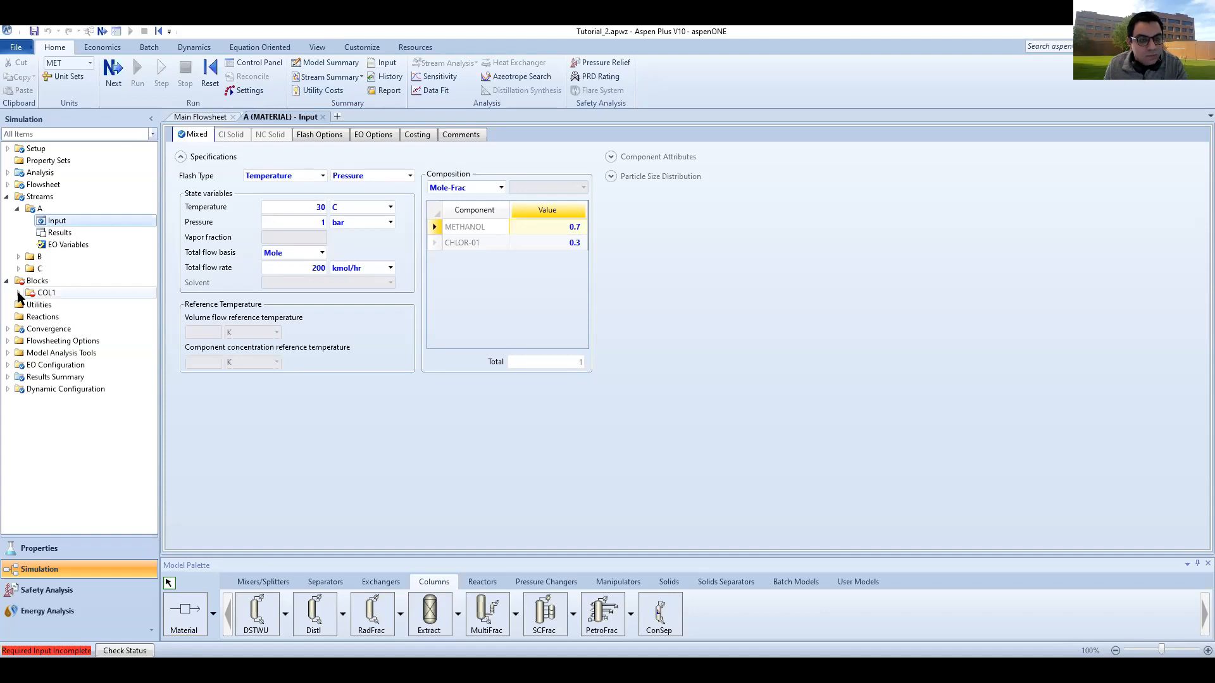
double_click(19, 294)
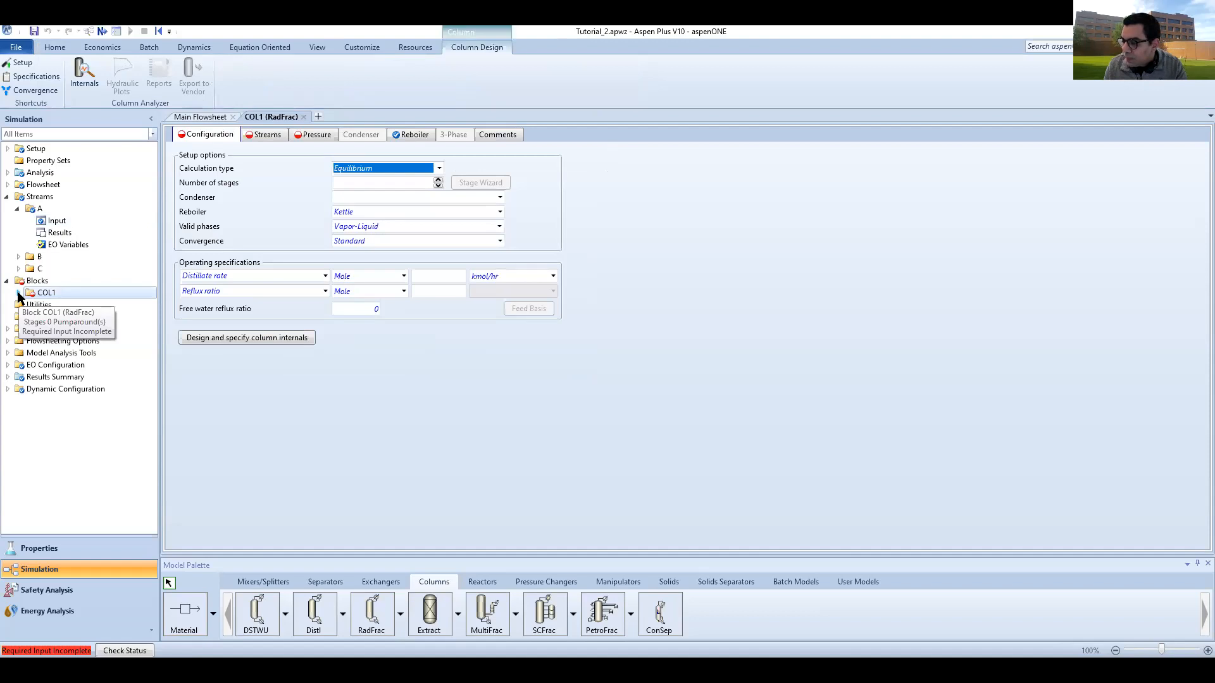
click(408, 184)
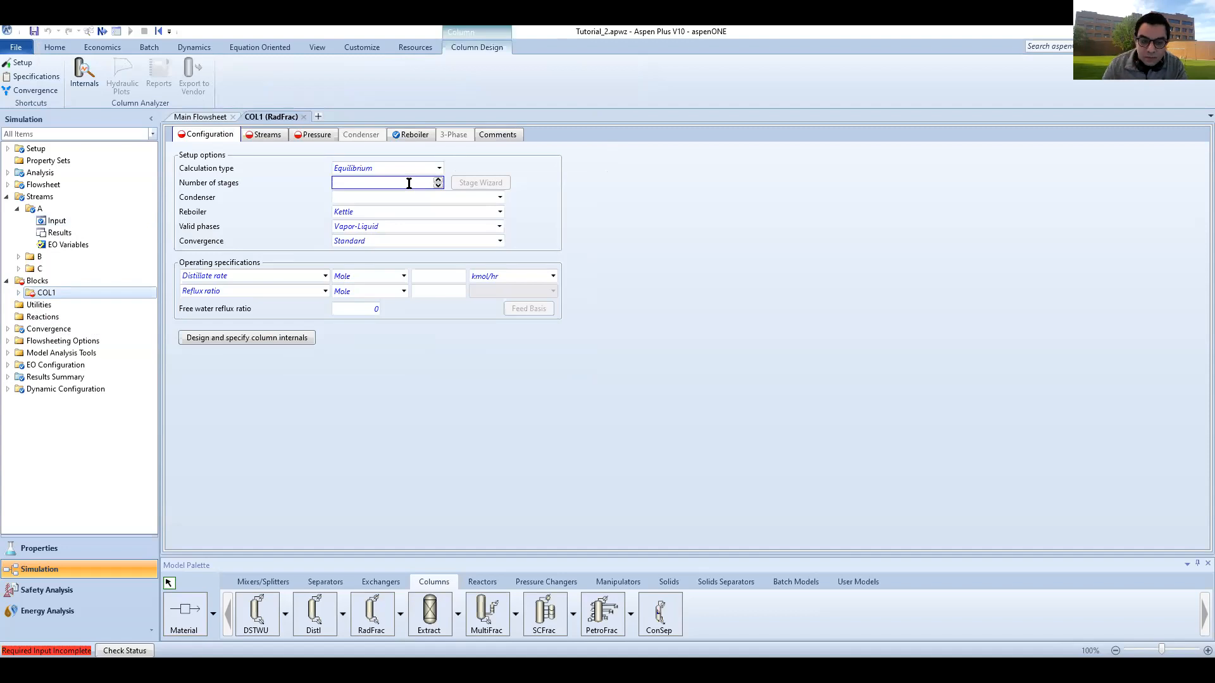
text(35)
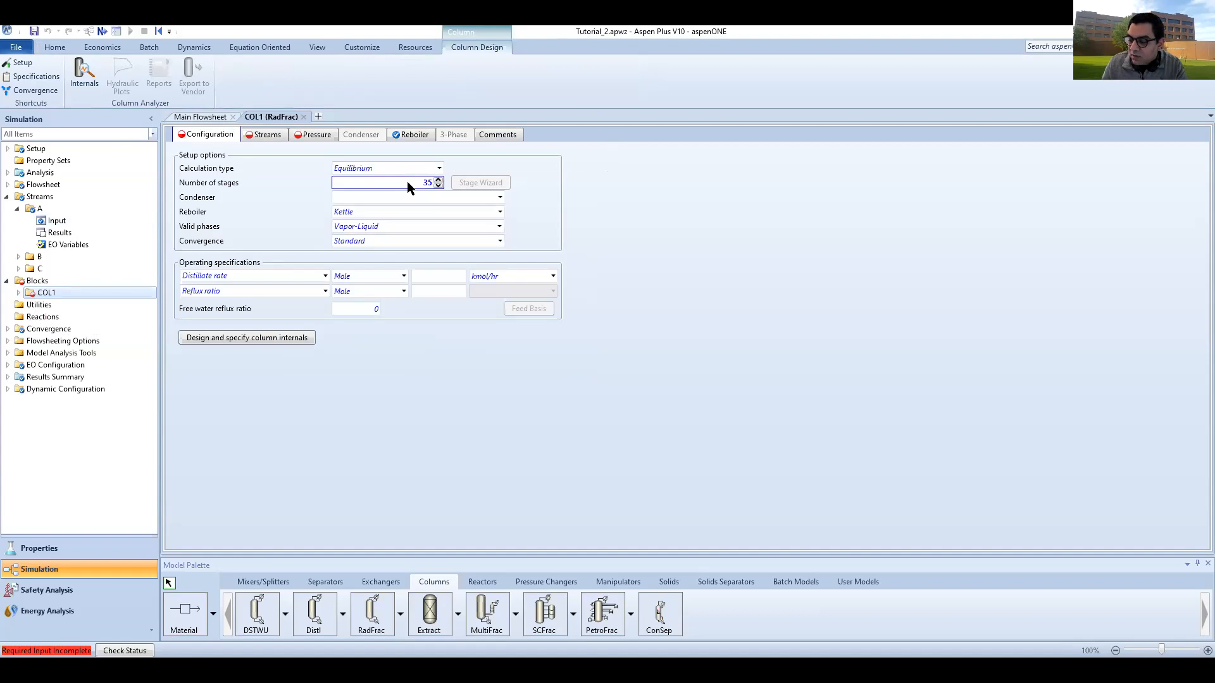
- Specify a mole boilup ratio of 3.2 and a mole reflux ratio of 3.2 as COL1's operating specifications
click(322, 277)
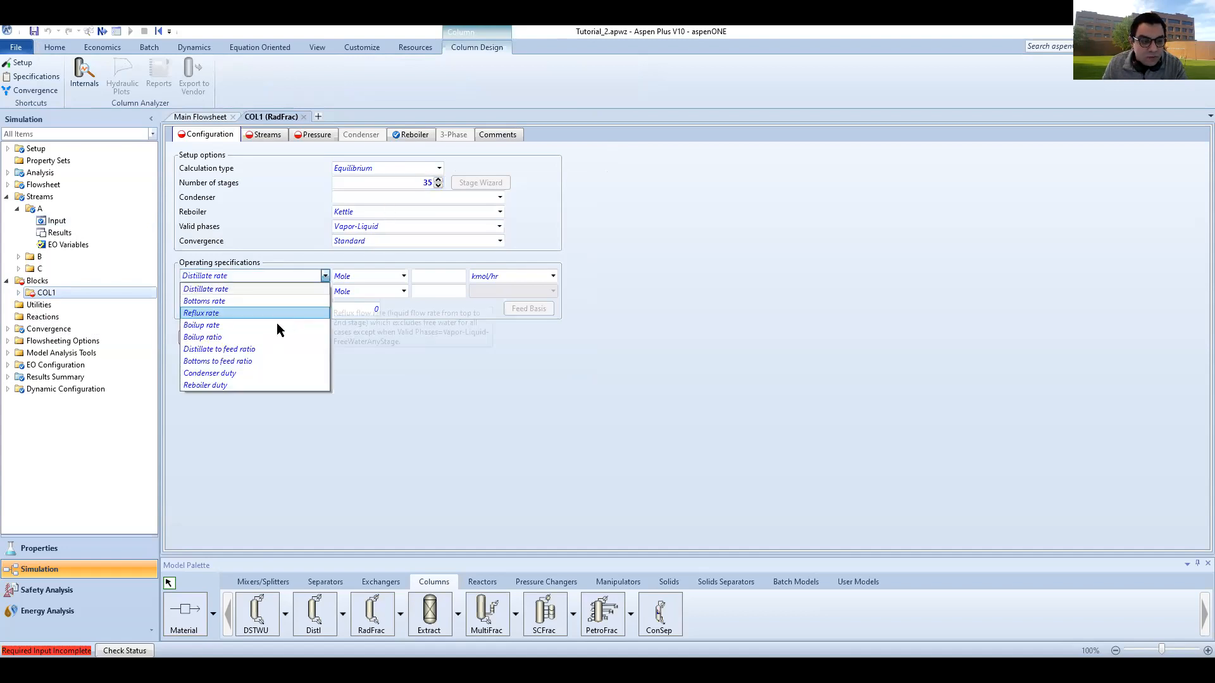
key(Return)
click(434, 277)
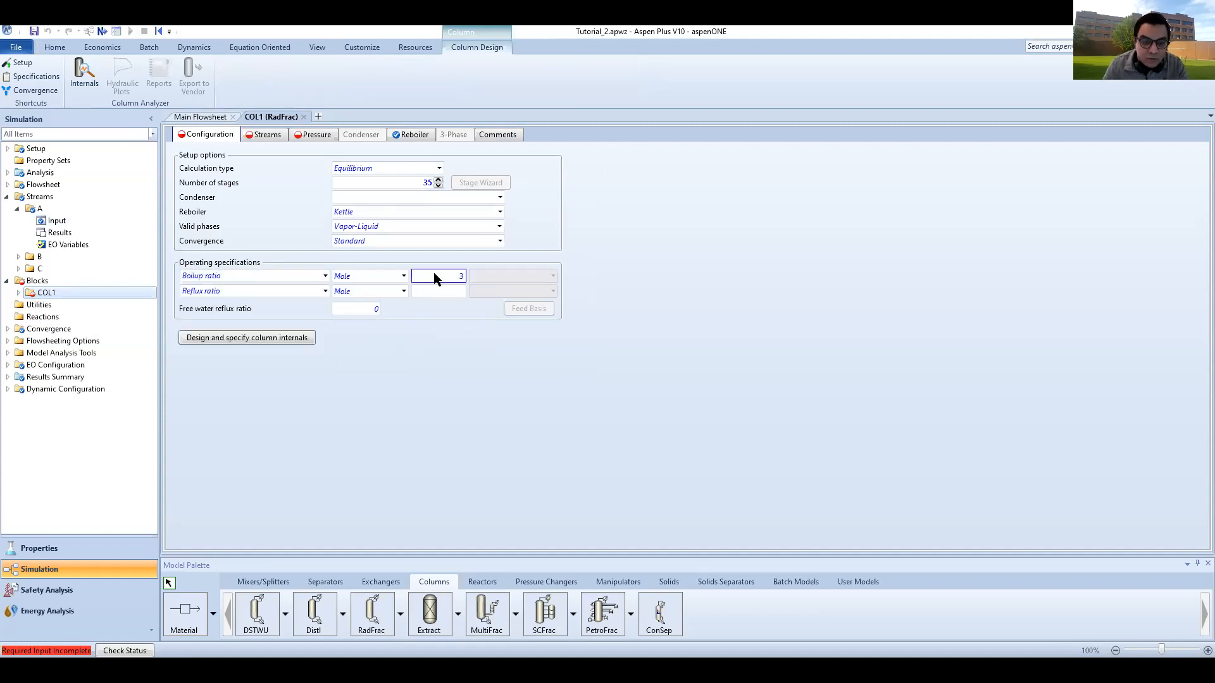
text(3.2)
click(444, 295)
text(3.2)
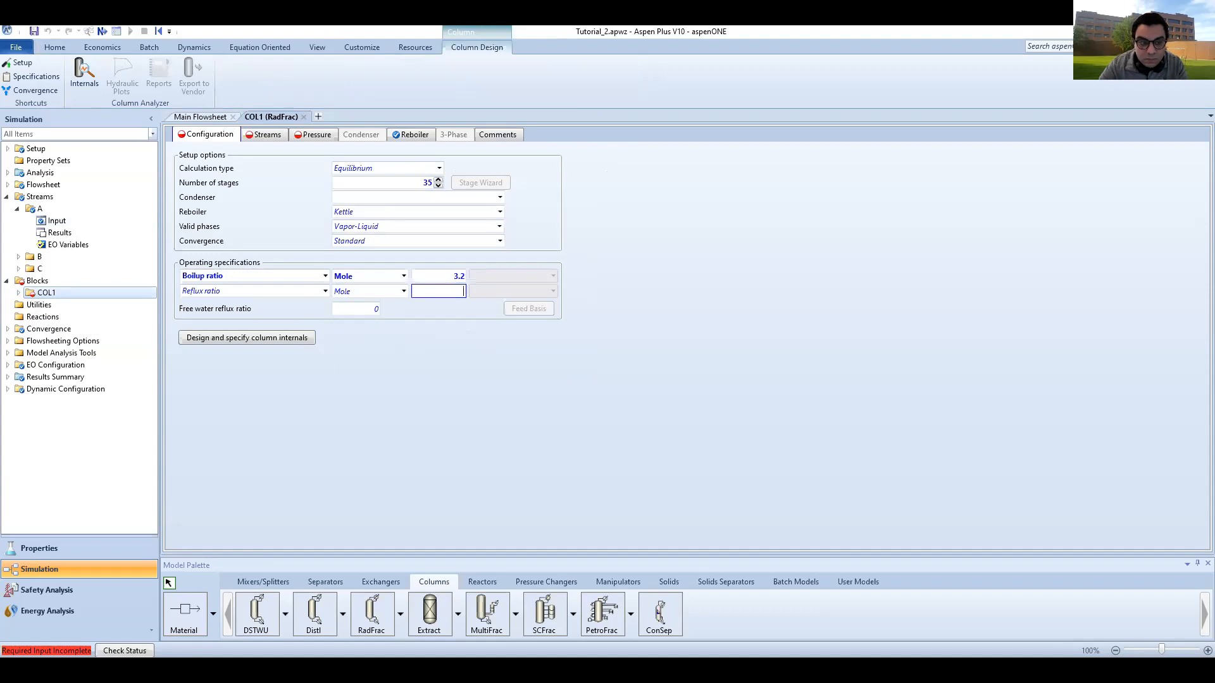
key(Return)
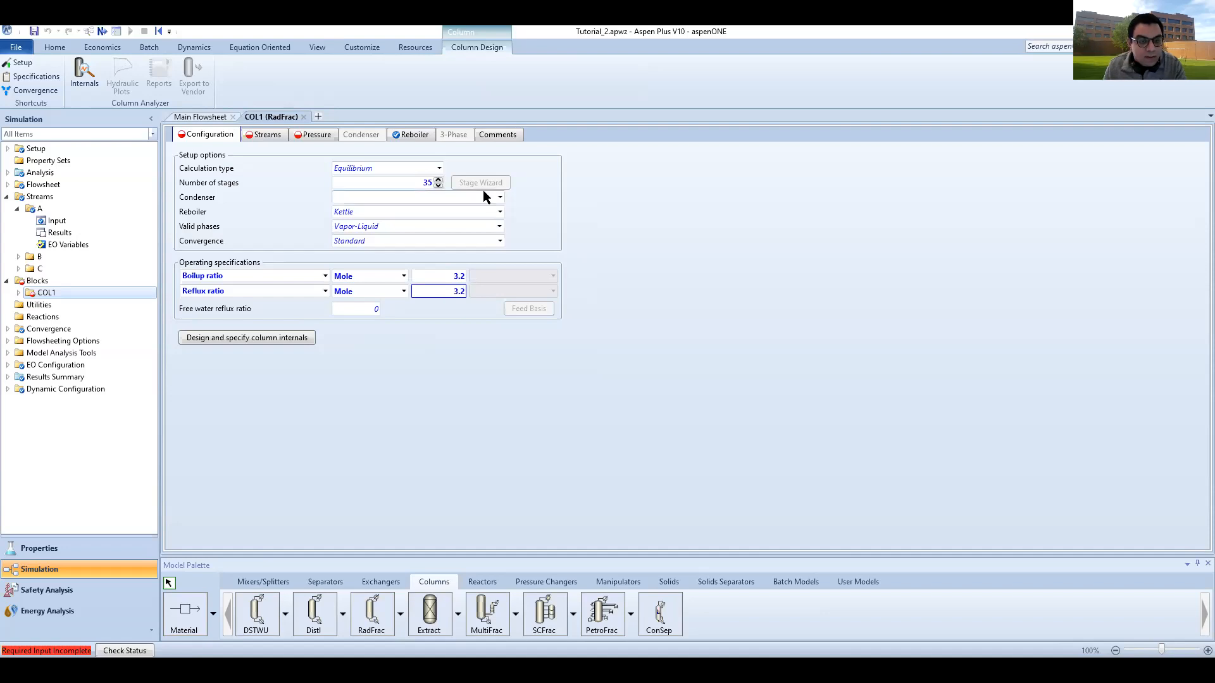
- Open the choice of condenser types for column COL1
click(448, 197)
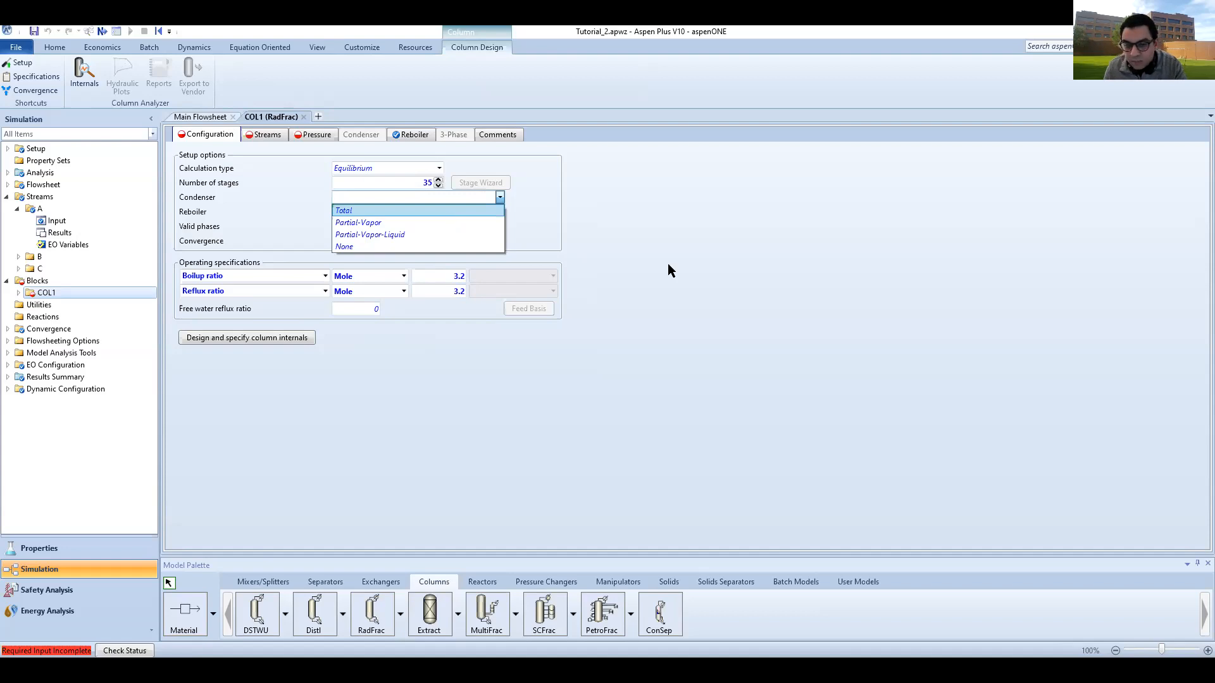
- Try to set the condenser type of column COL1 to Total
key(Return)
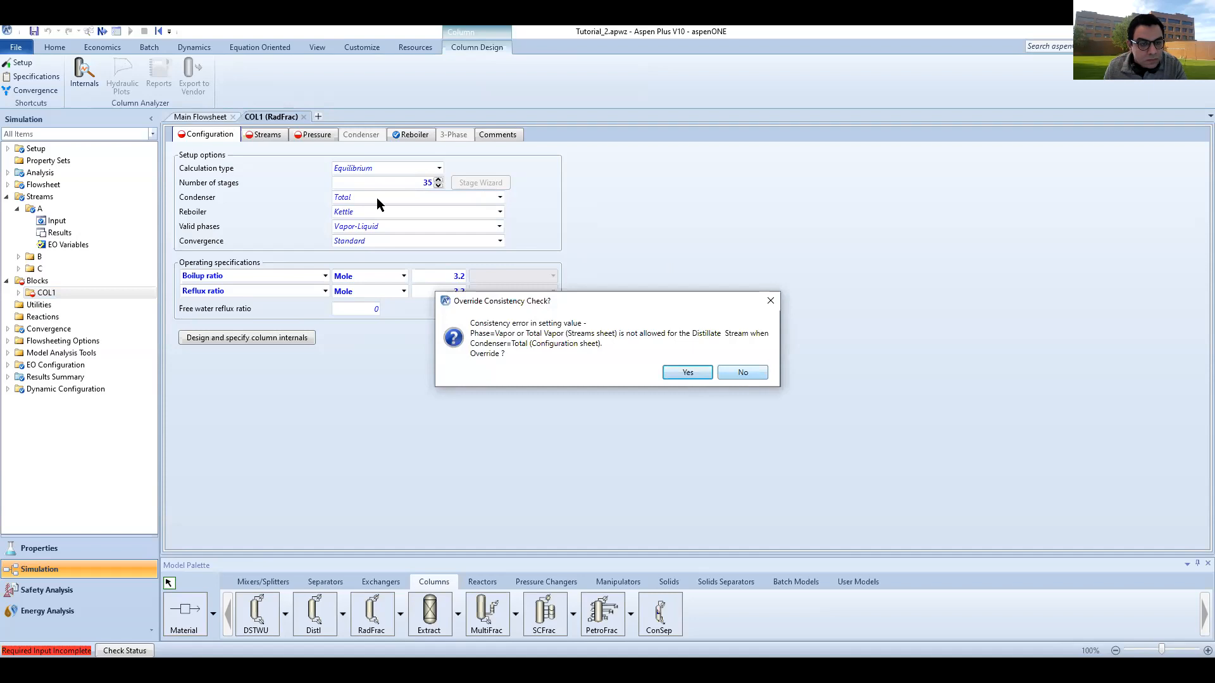
key(Escape)
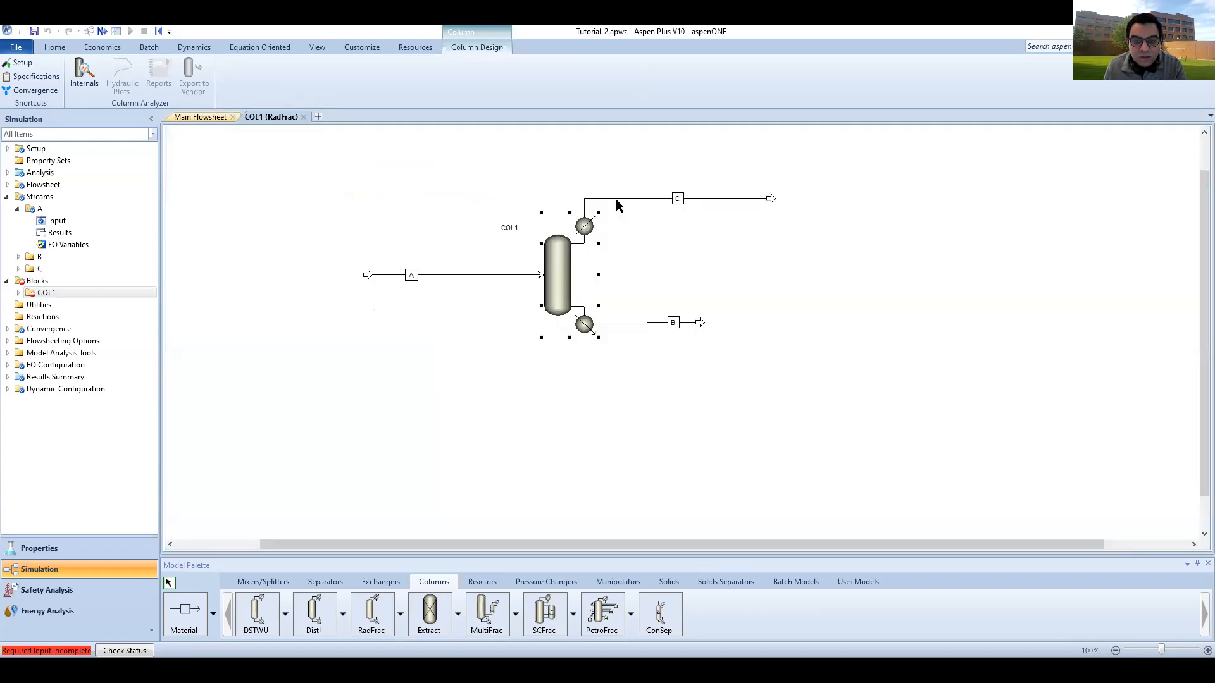
- Reconnect the source of overhead stream C to the Liquid Distillate port of column COL1 on the flowsheet
click(617, 199)
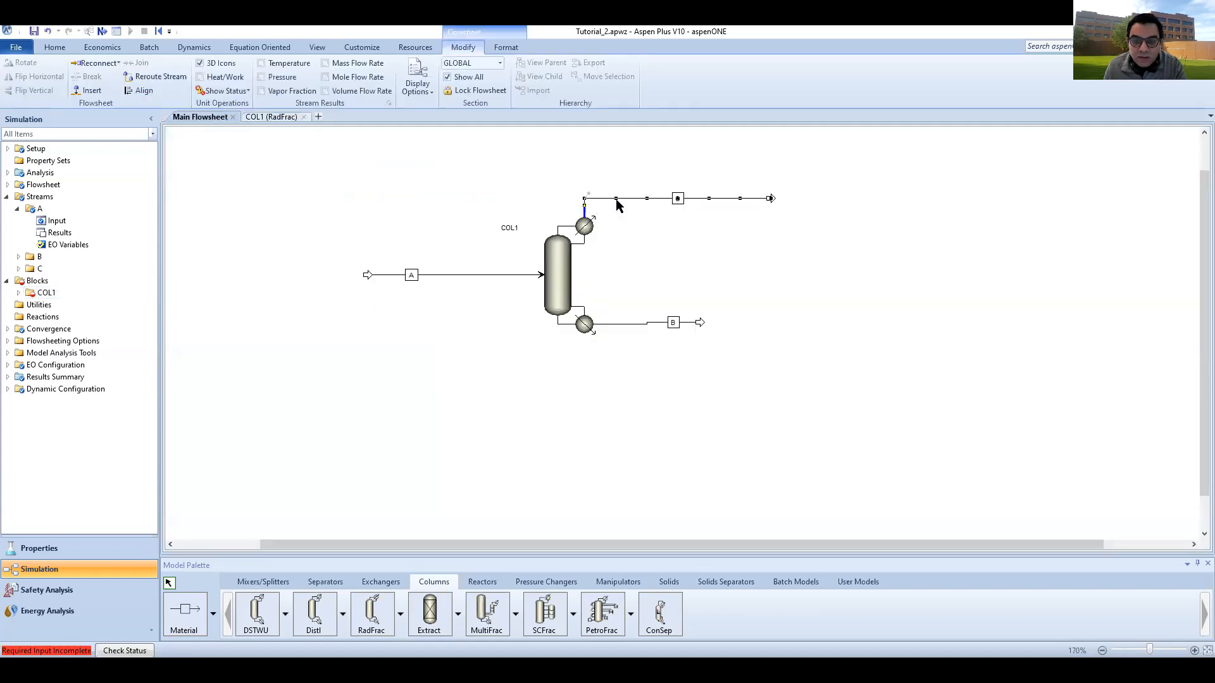
right_click(616, 200)
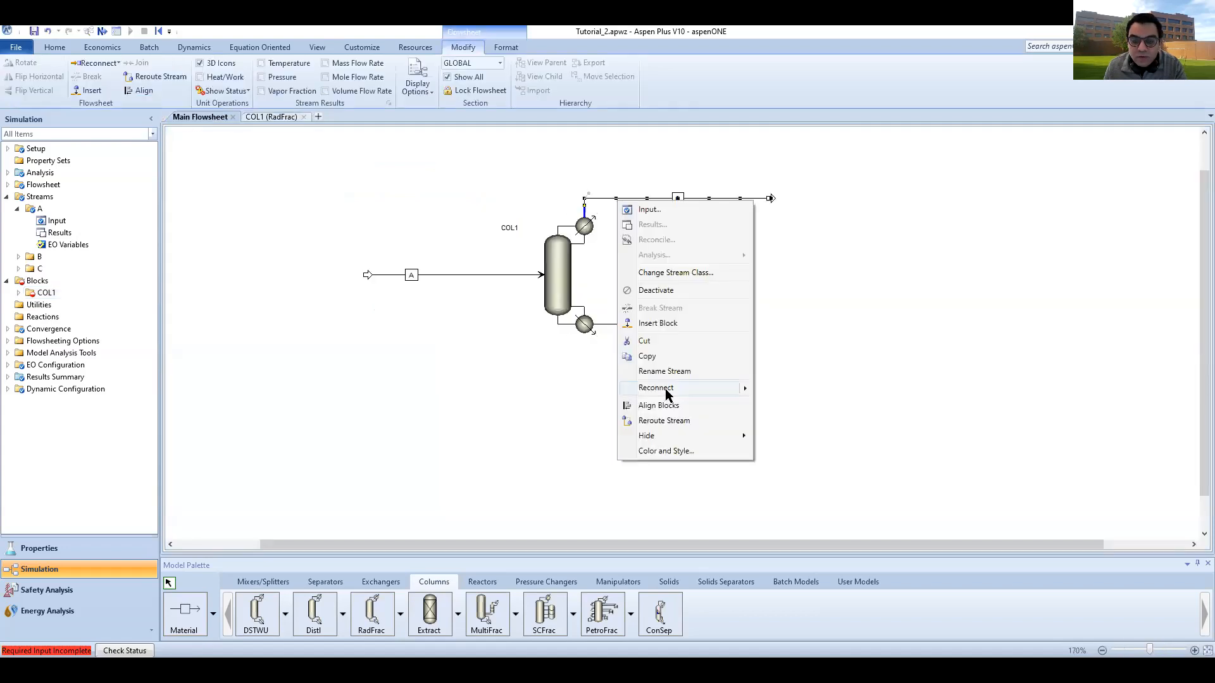
click(782, 406)
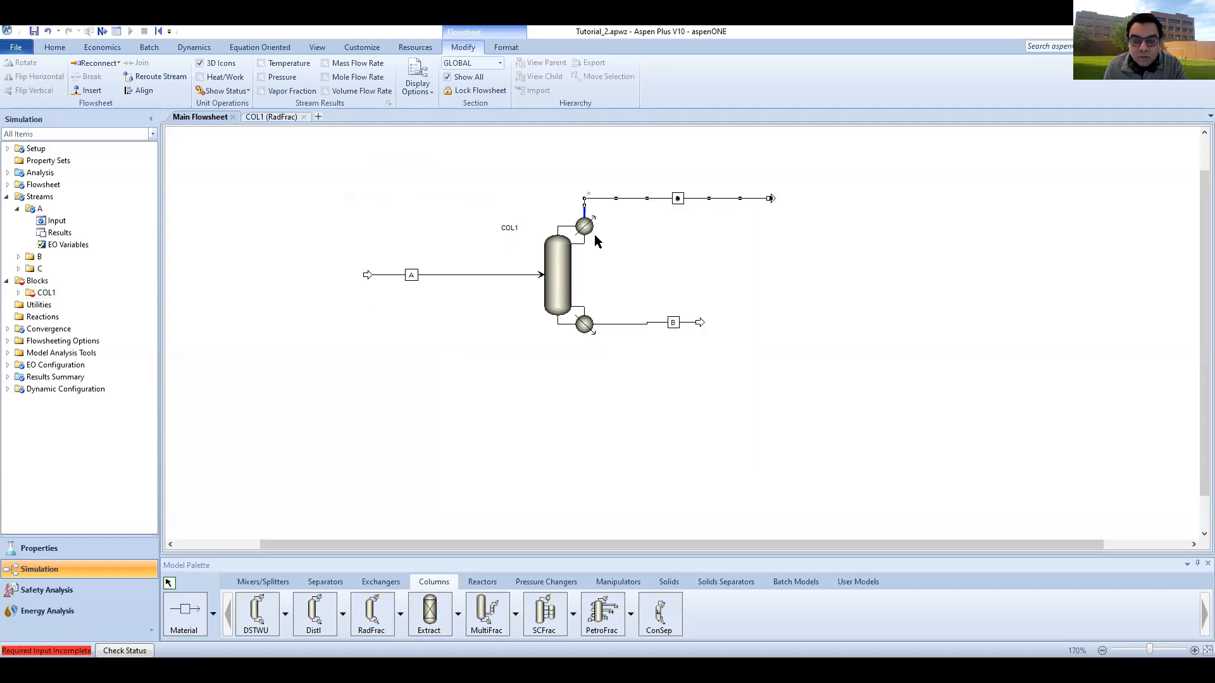
click(591, 246)
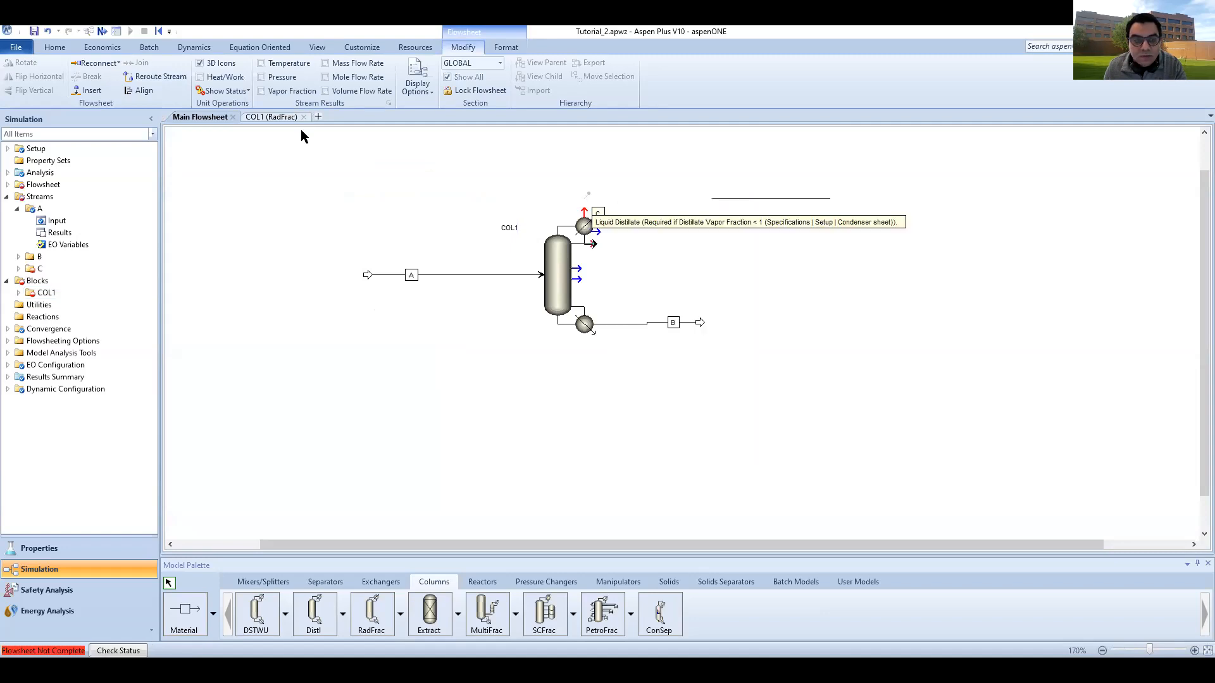
- Set COL1's condenser type to Total in the column configuration and save the simulation file
click(259, 118)
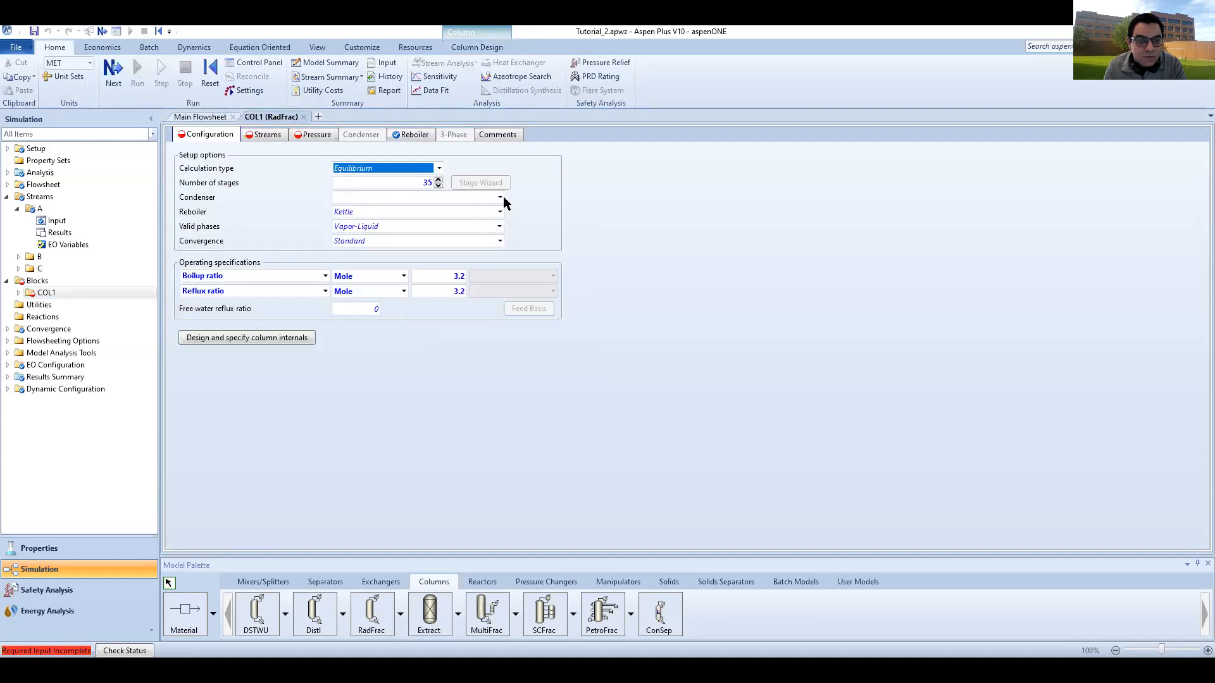
click(503, 196)
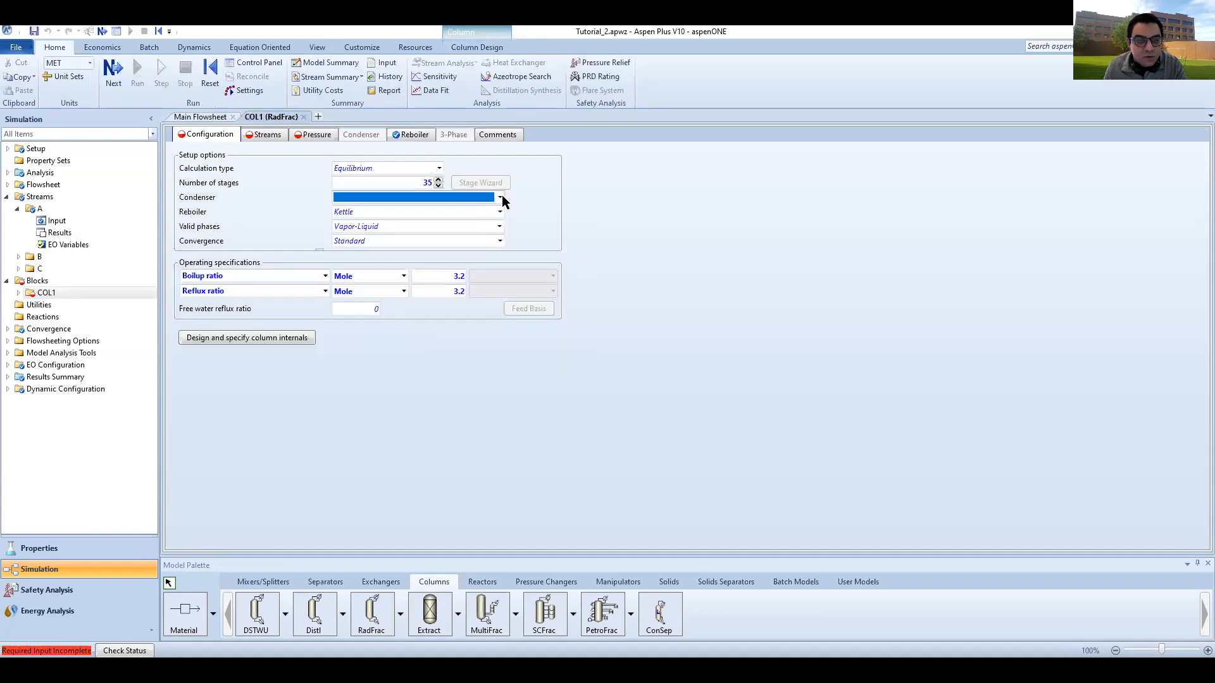
click(480, 208)
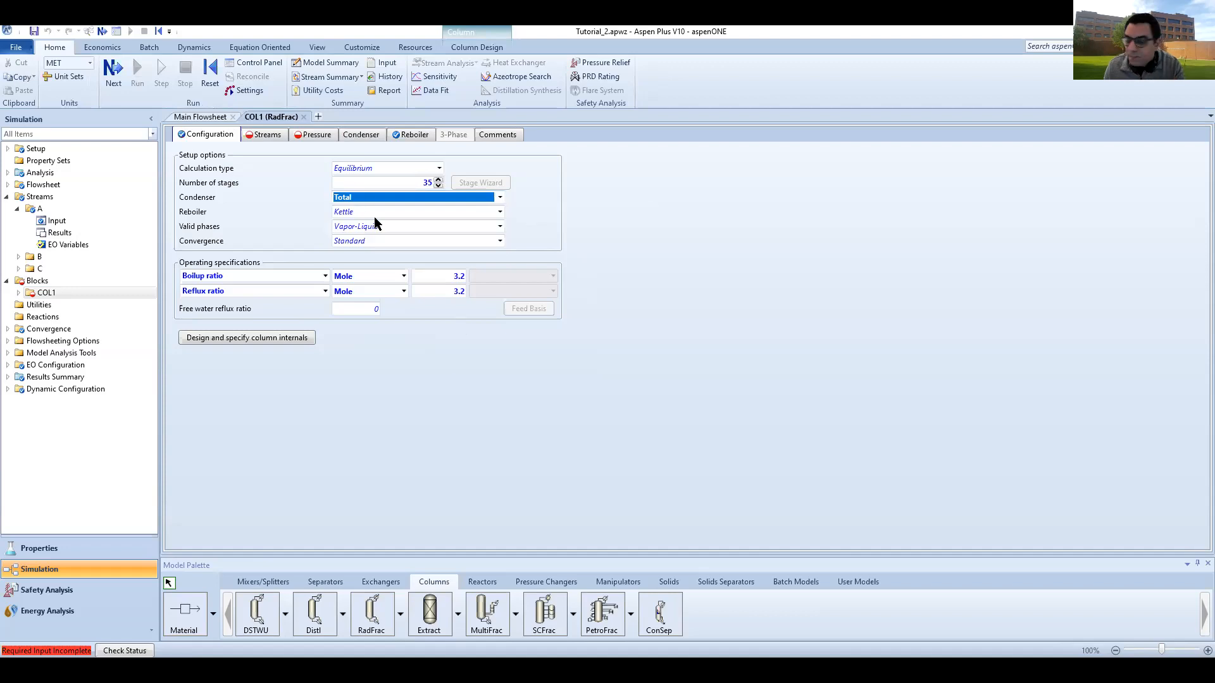
click(480, 372)
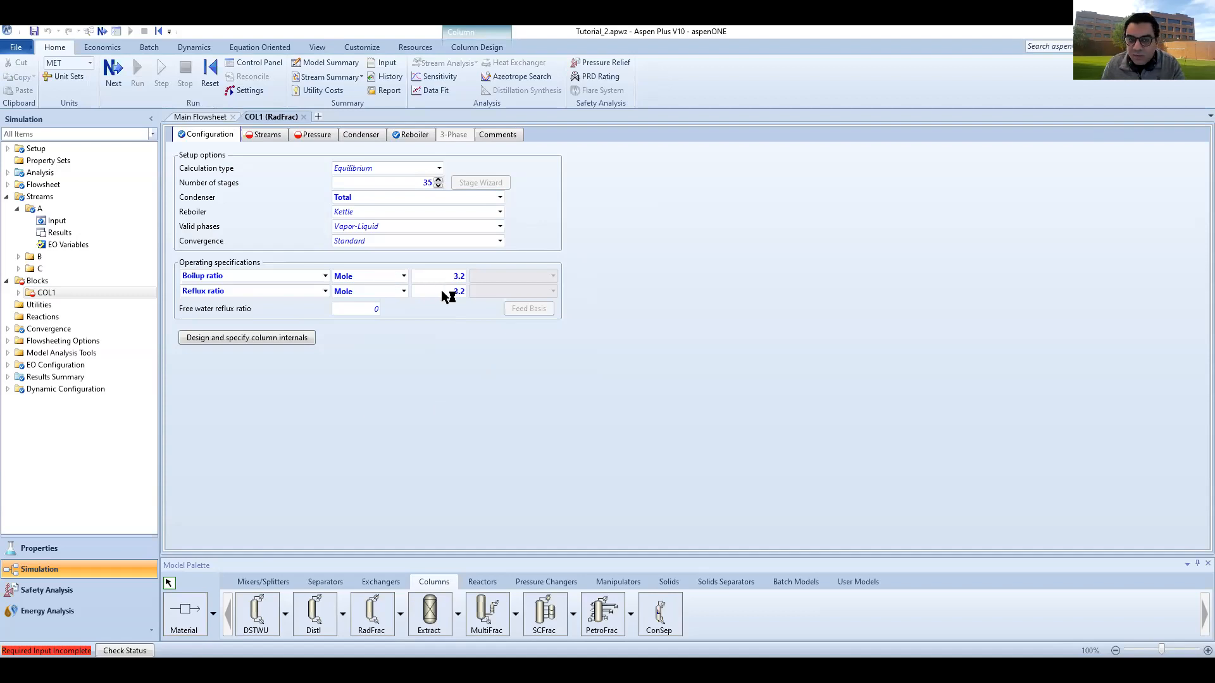
click(33, 31)
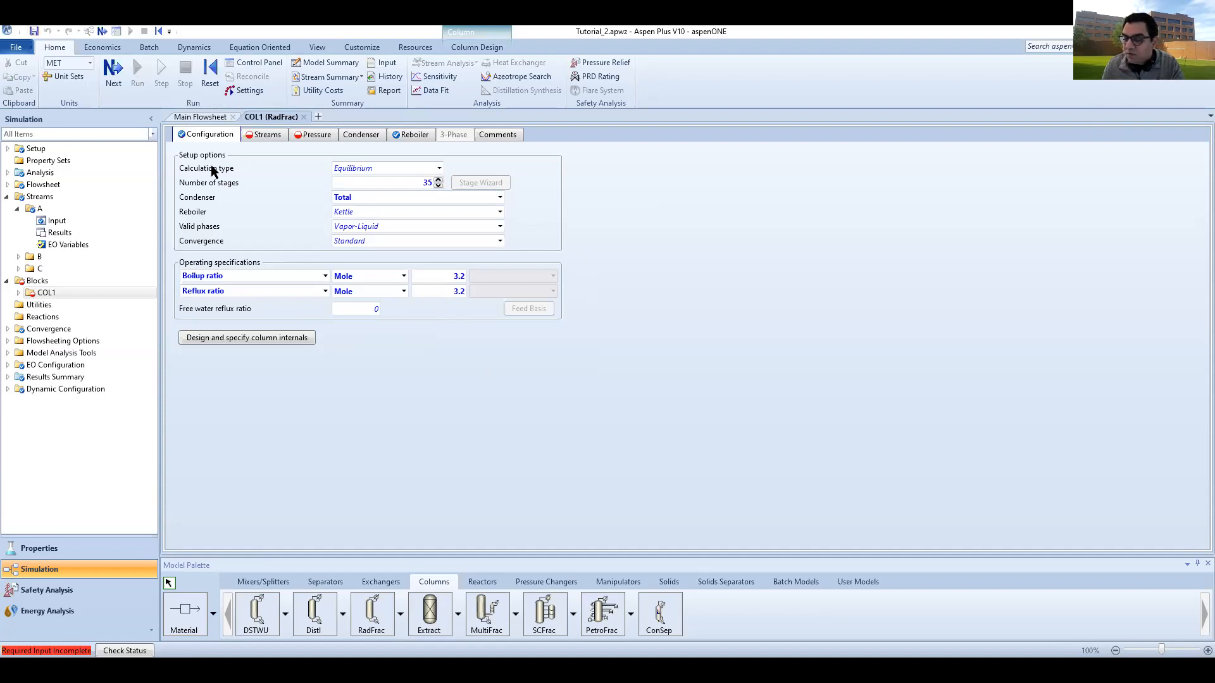
- Set the feed stage of stream A into column COL1 to 14
click(264, 134)
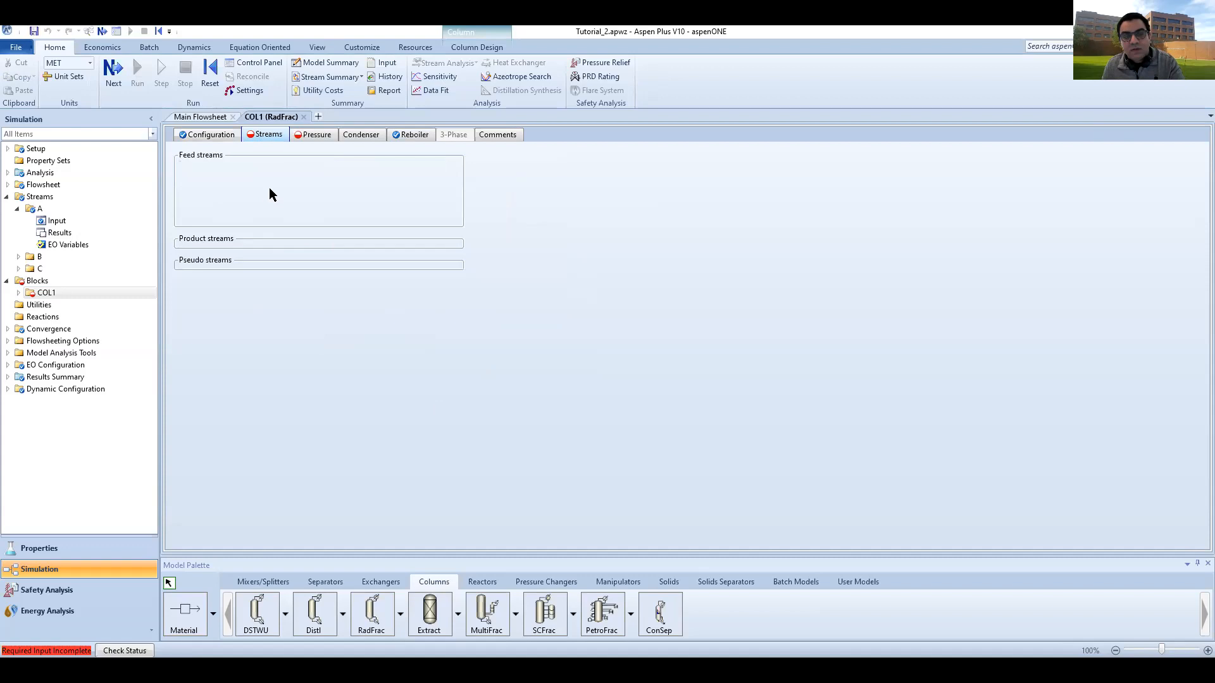
click(272, 182)
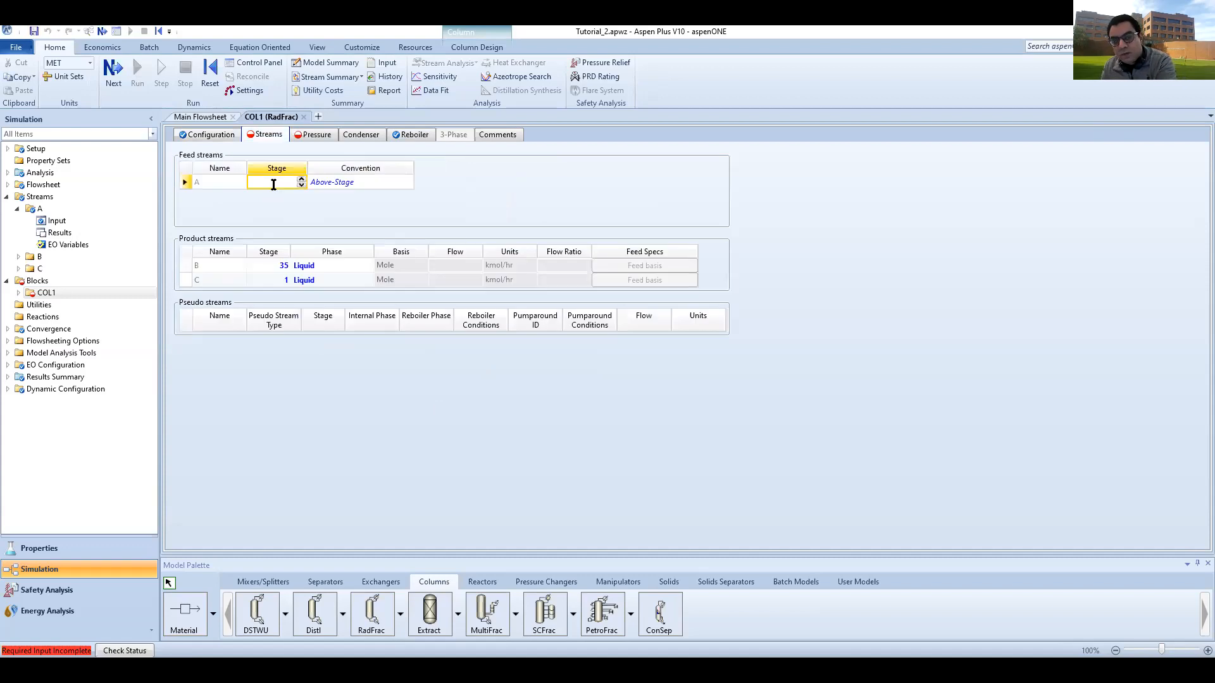
text(14)
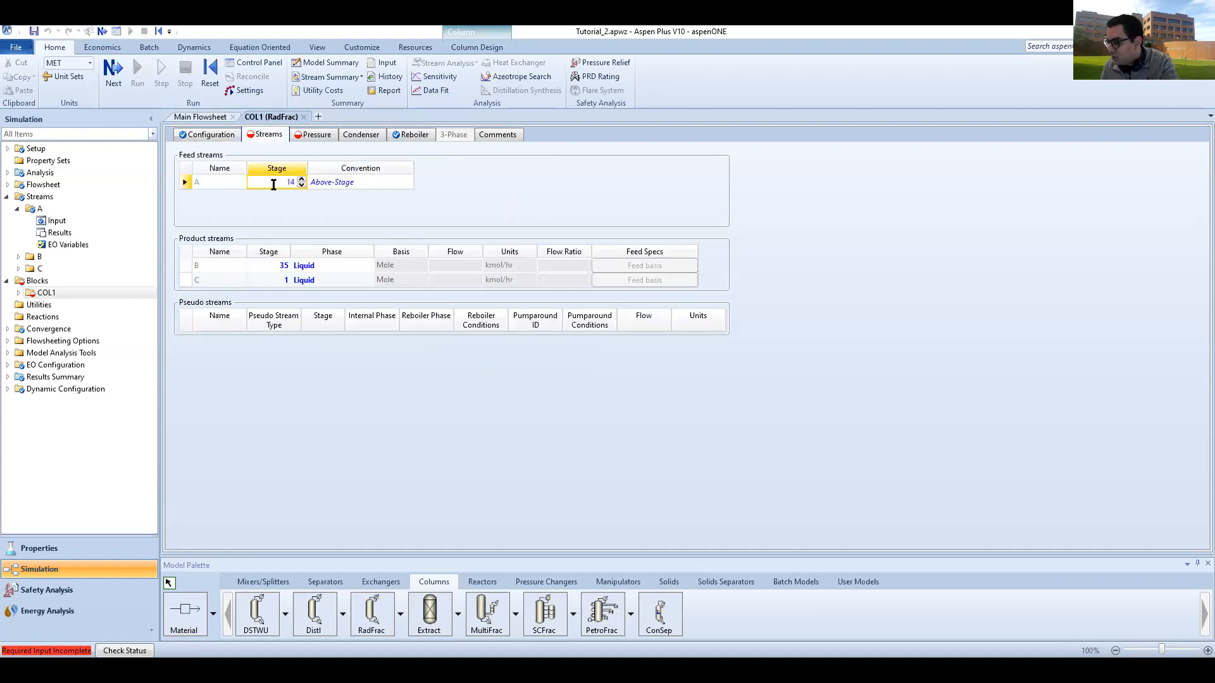
key(Tab)
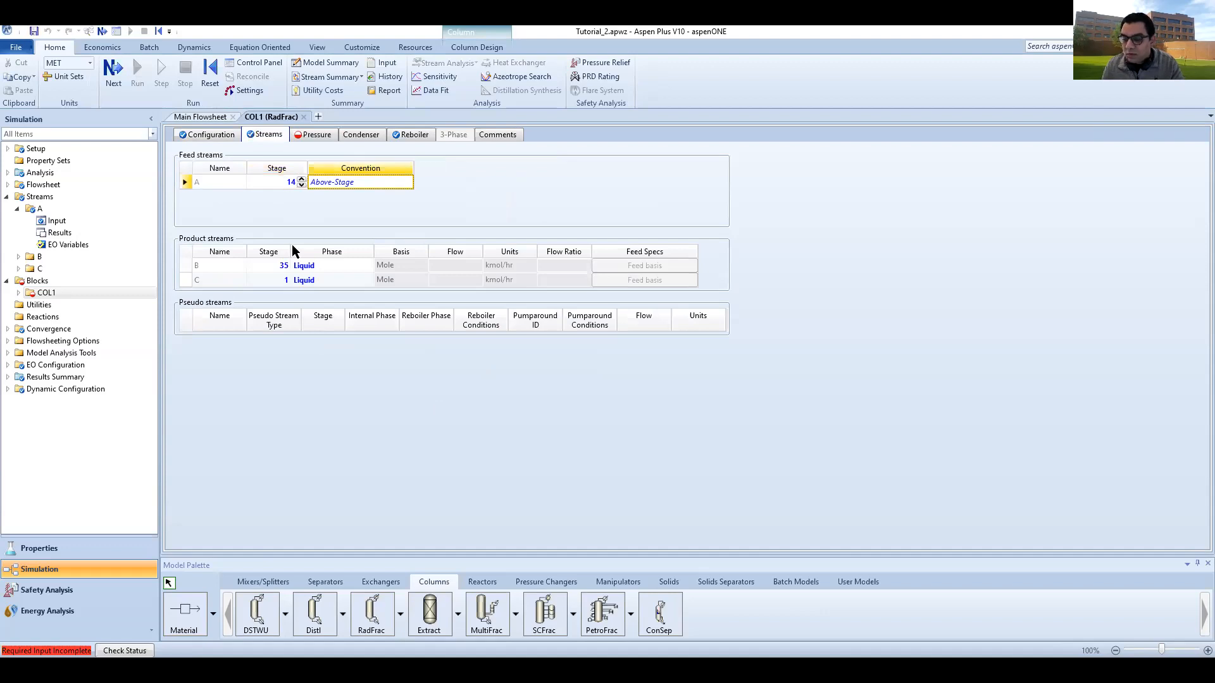
- Set COL1's stage 1 / condenser pressure to 1.01325
click(302, 138)
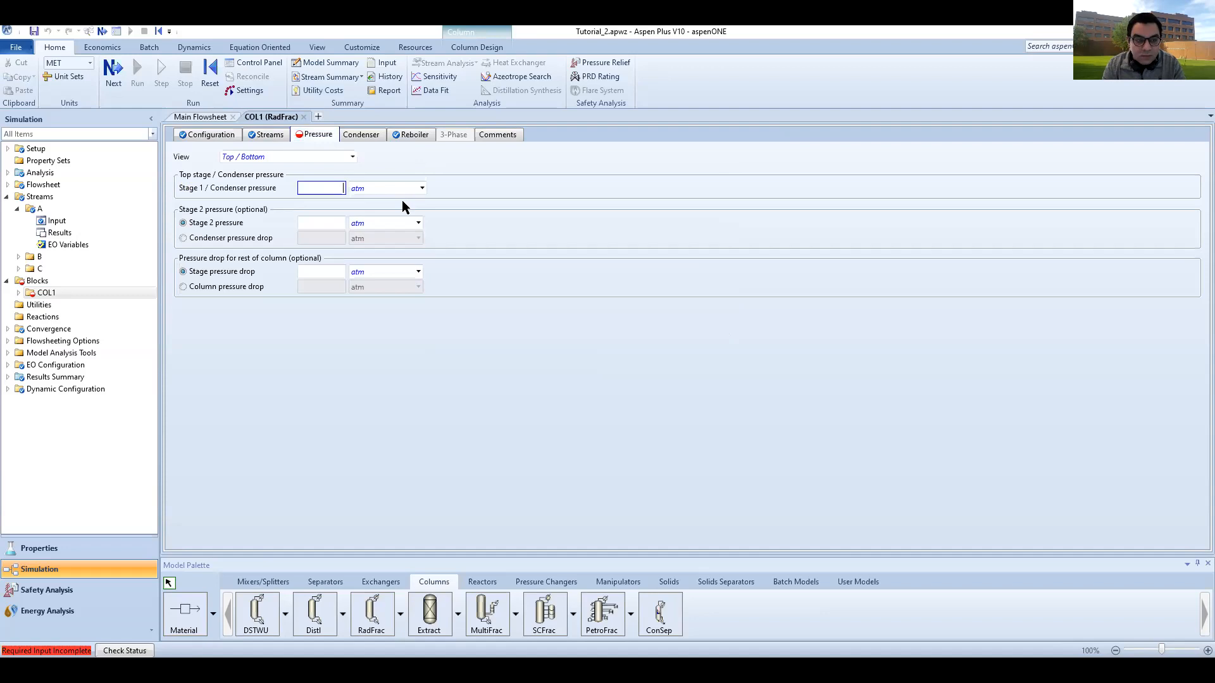
text(1.01325)
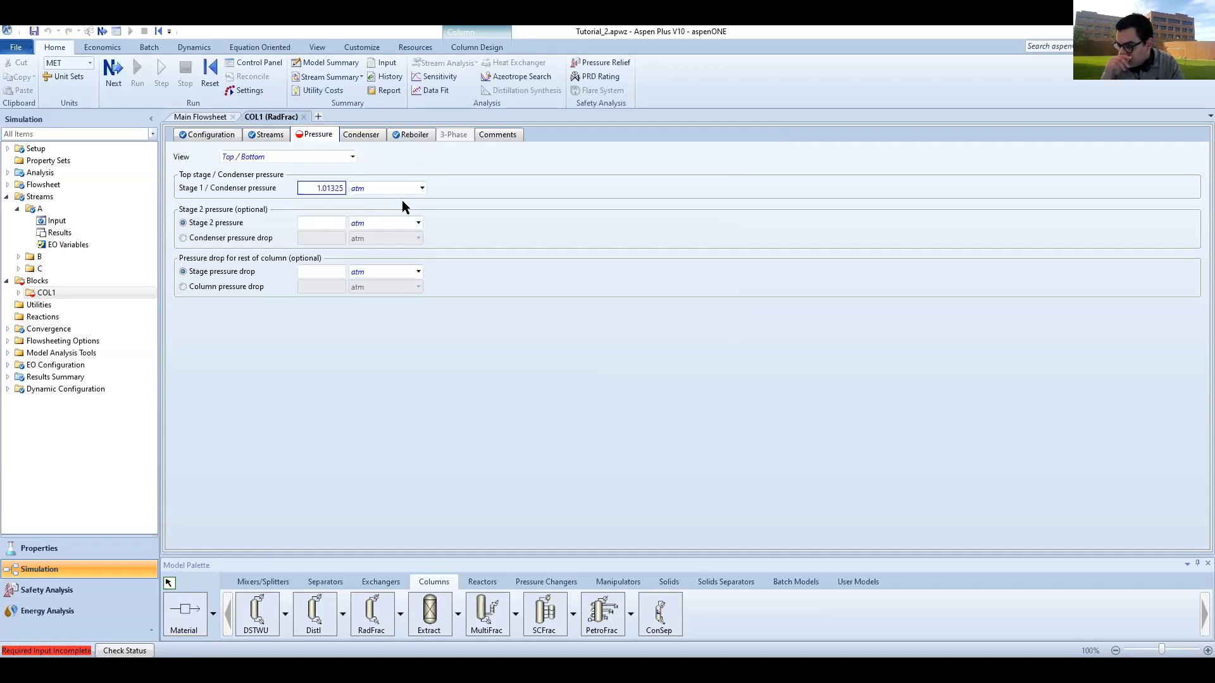
key(Return)
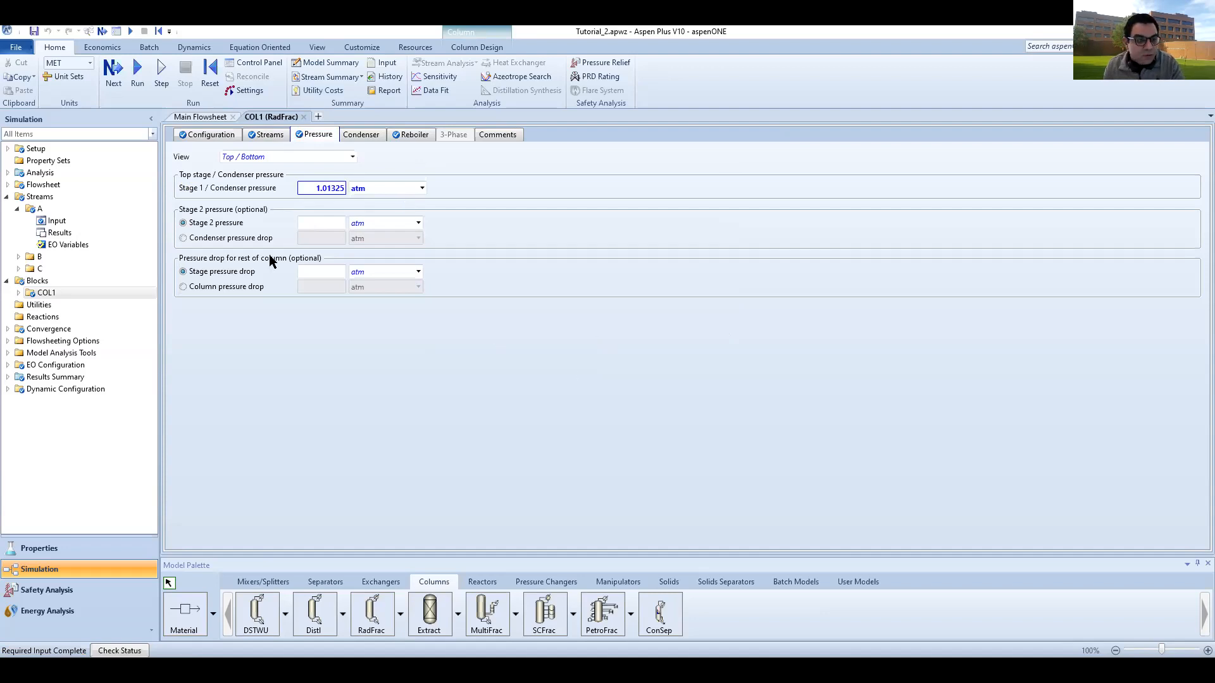
- Set the pressure of feed stream A to 1.01325 bar
click(61, 220)
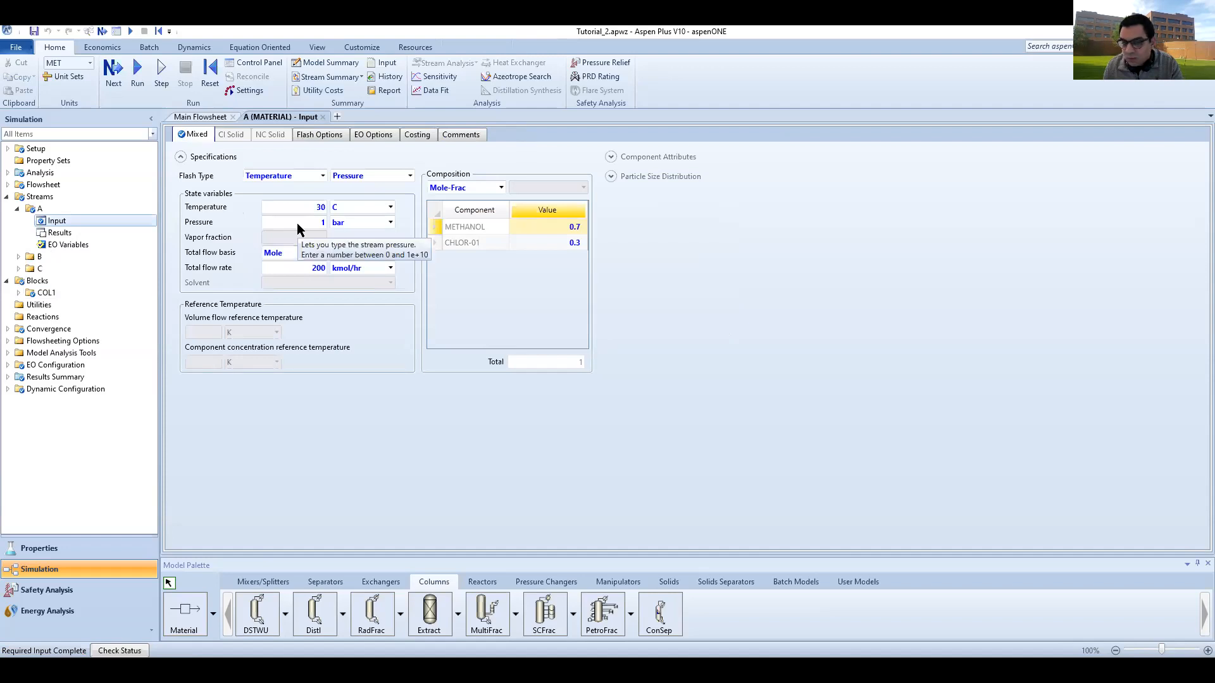
click(384, 225)
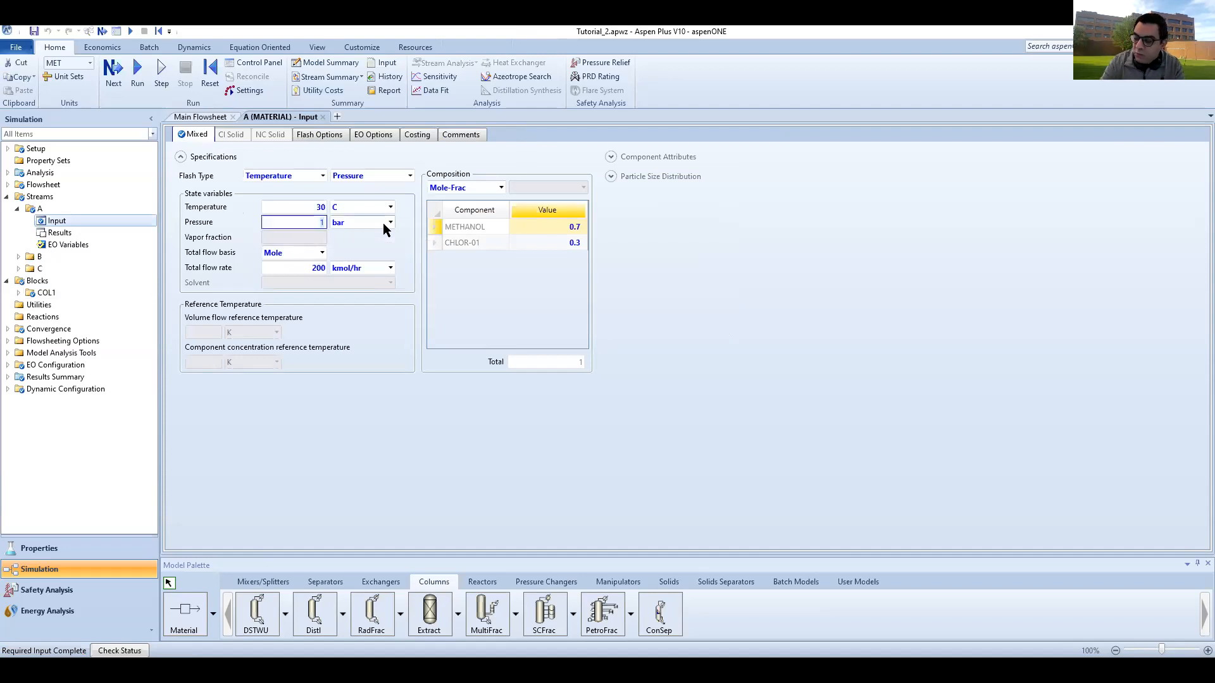
text(1.01325)
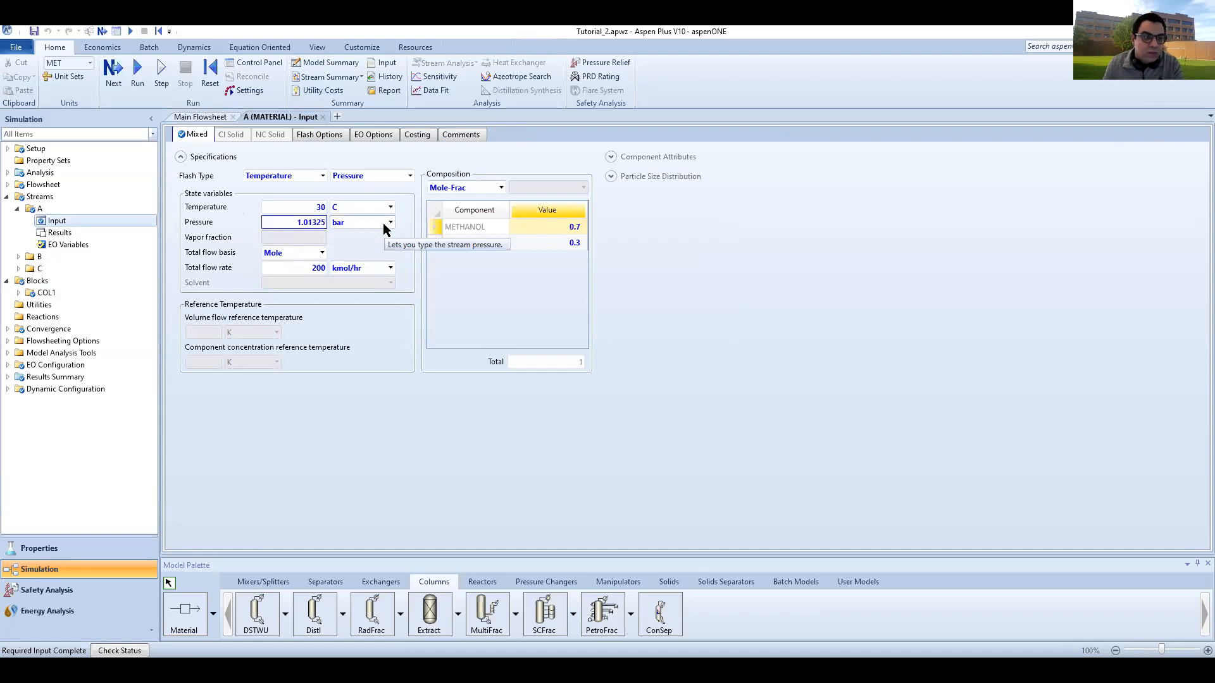
- Change the unit of COL1's stage 1 / condenser pressure to bar
double_click(45, 292)
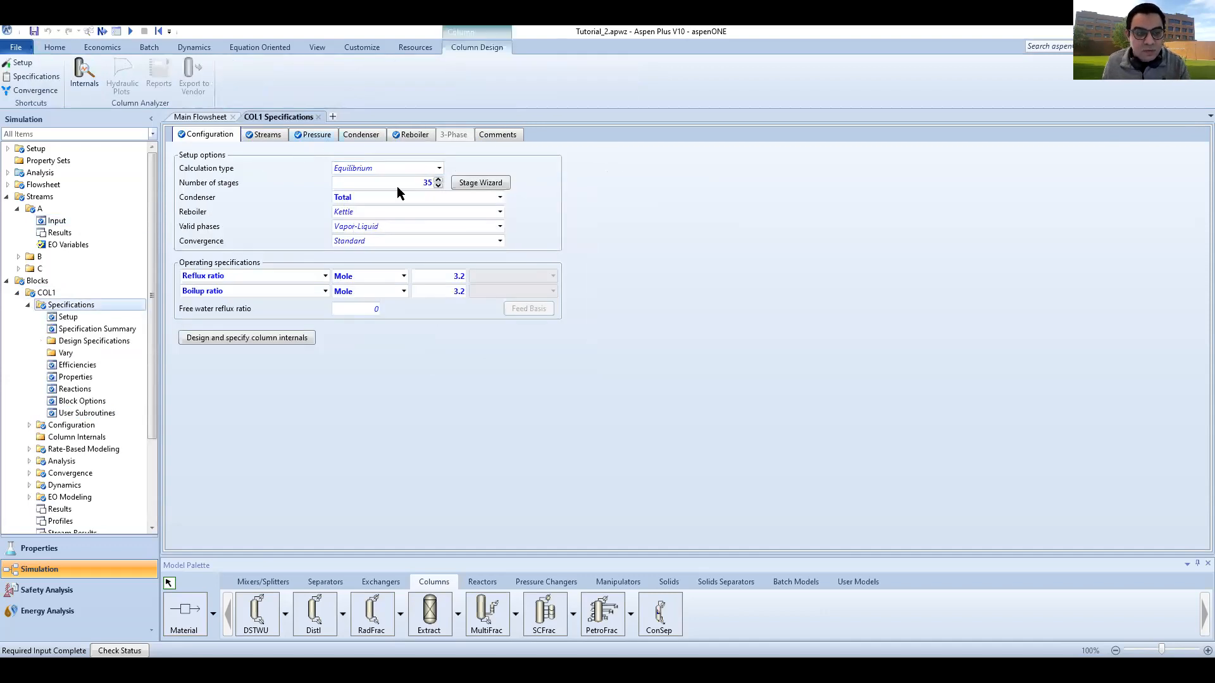
click(419, 187)
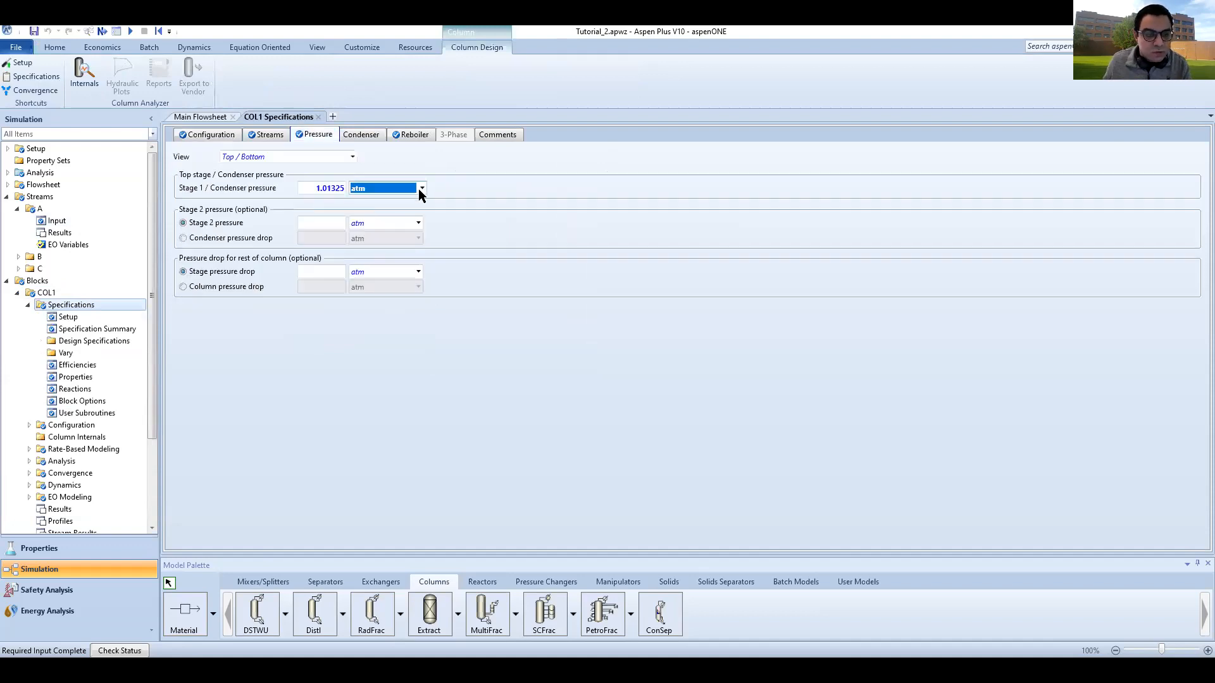
click(420, 189)
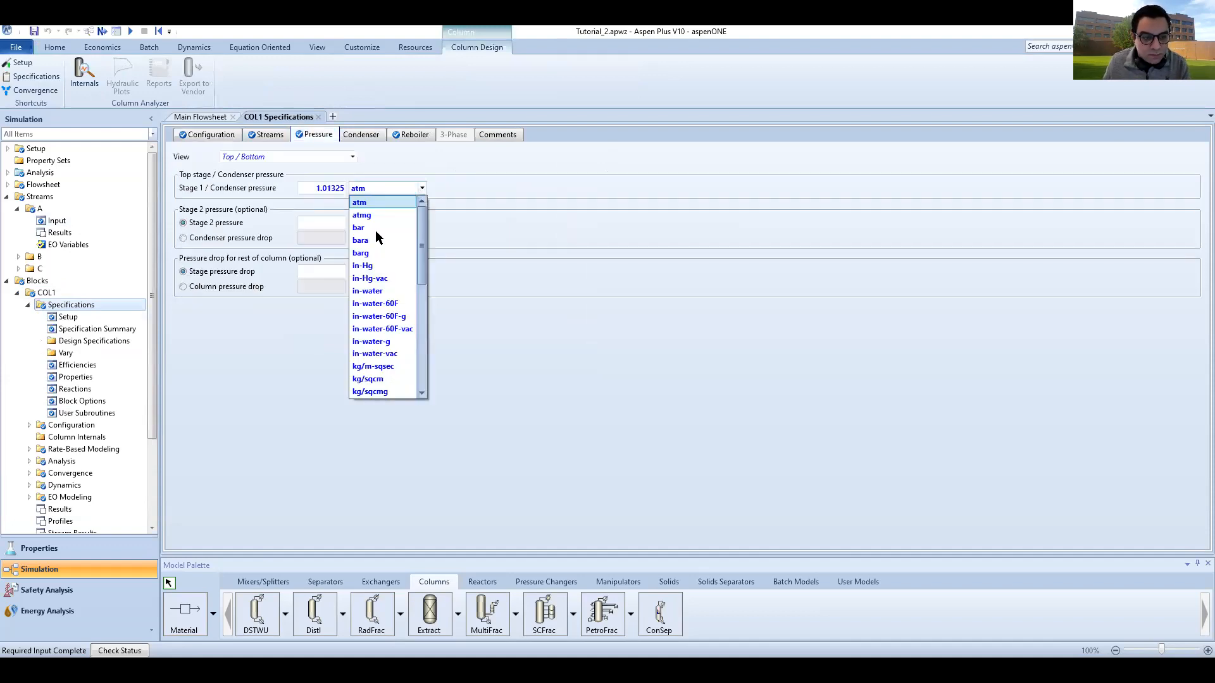
click(382, 228)
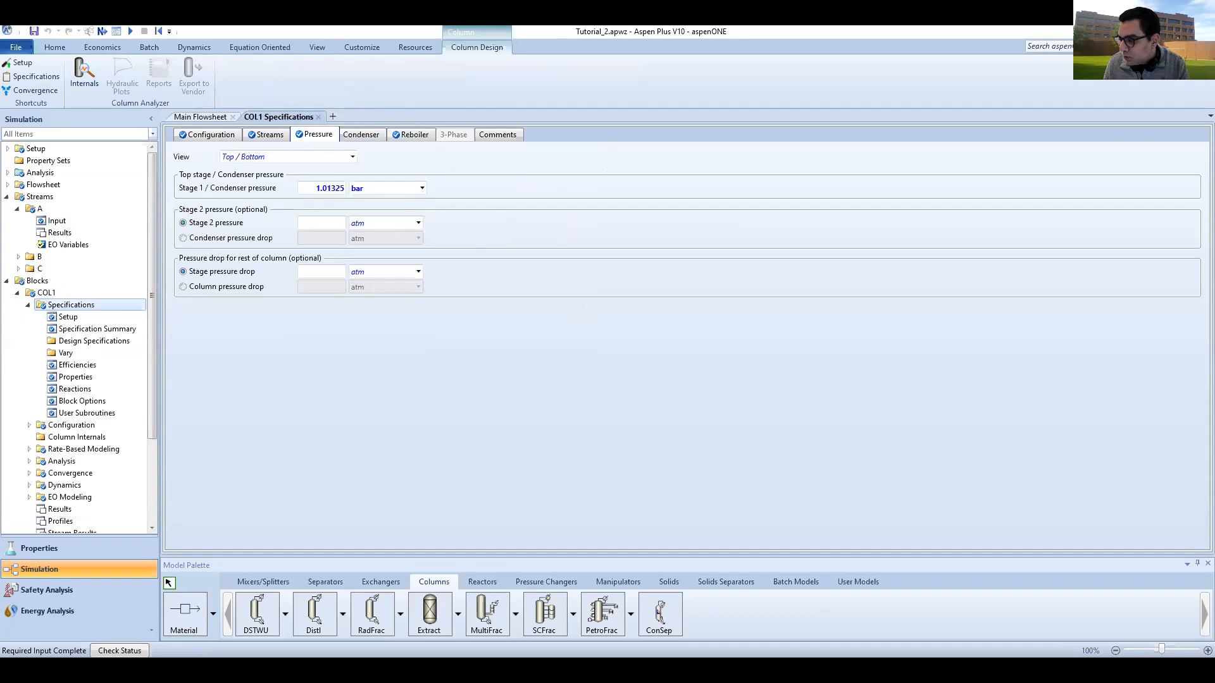
- Switch to the tutorial PDF in Adobe Acrobat Reader, read the instruction on running the simulation, and return to Aspen Plus
key(alt+Tab)
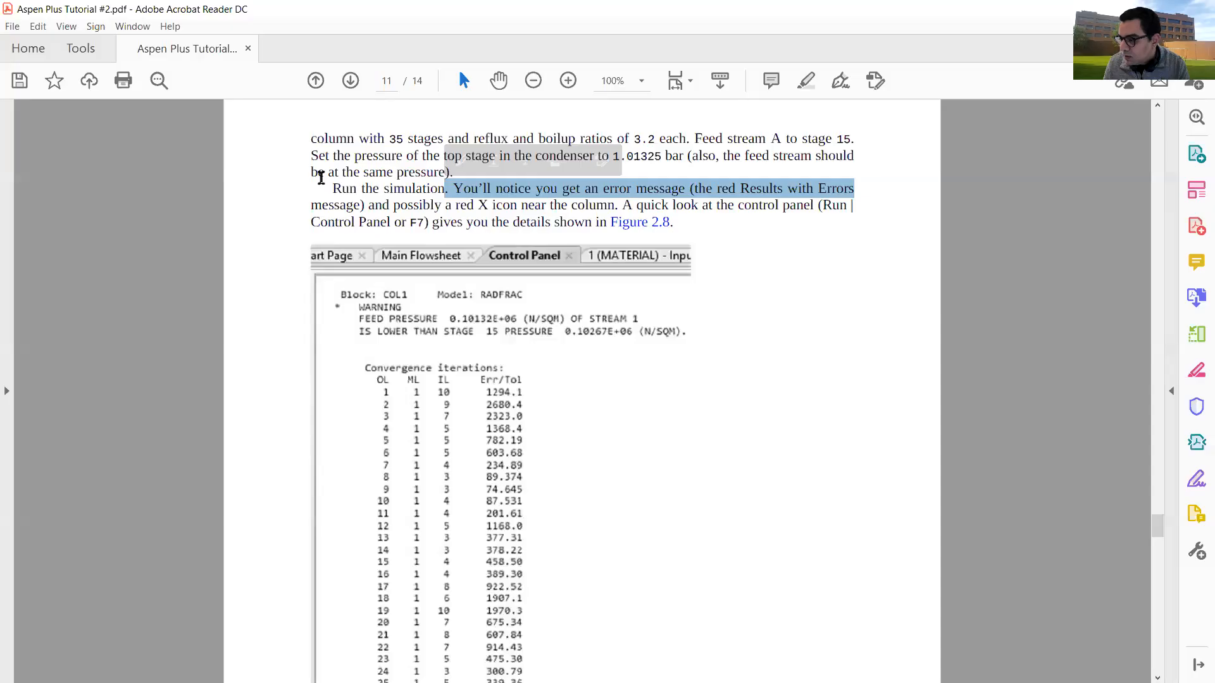
drag(331, 187, 736, 188)
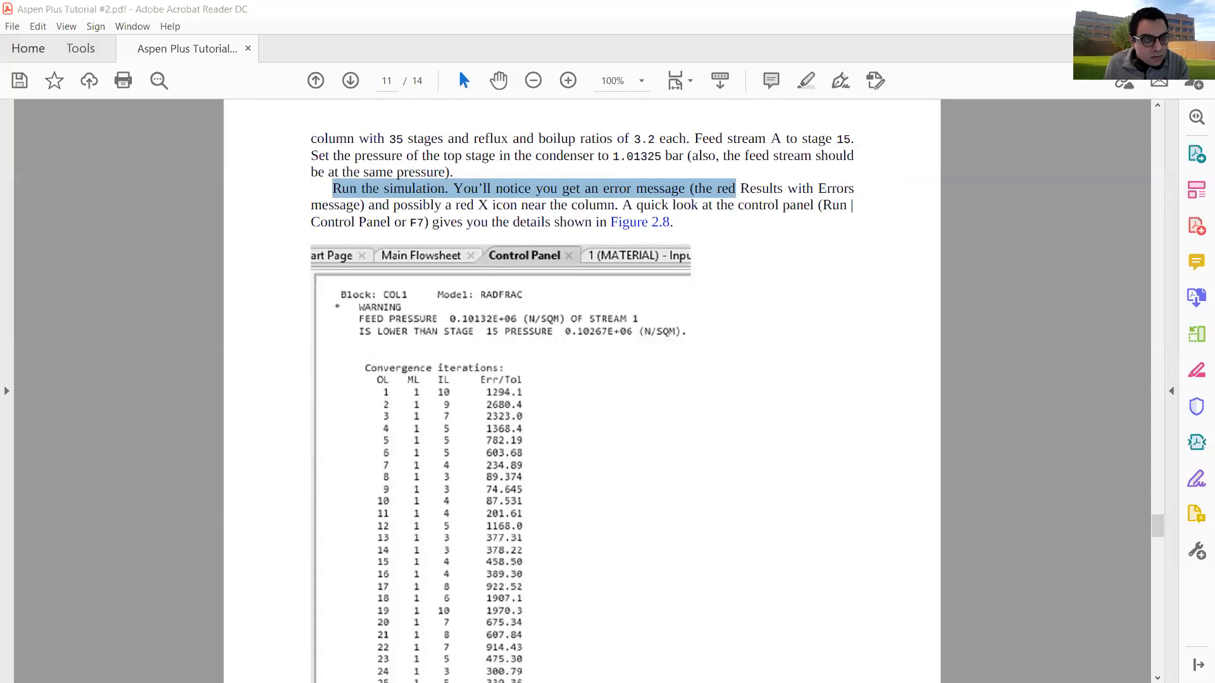
key(alt+Tab)
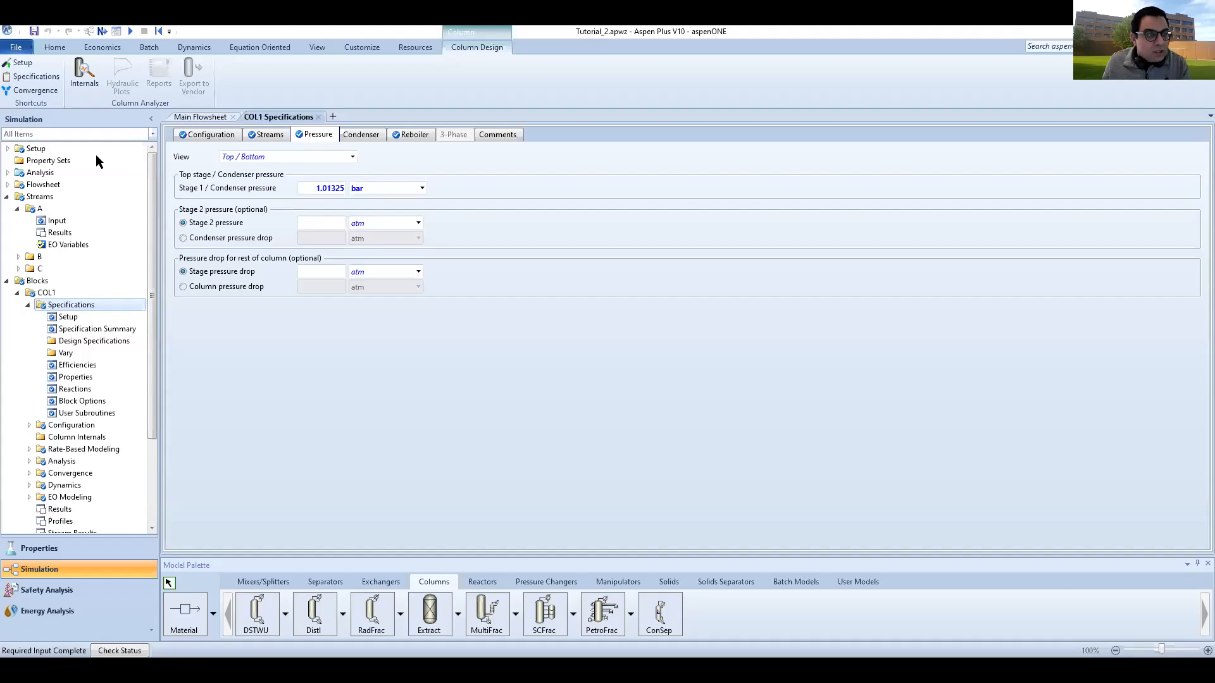
- Run the simulation and display the Run-Status results form
click(56, 48)
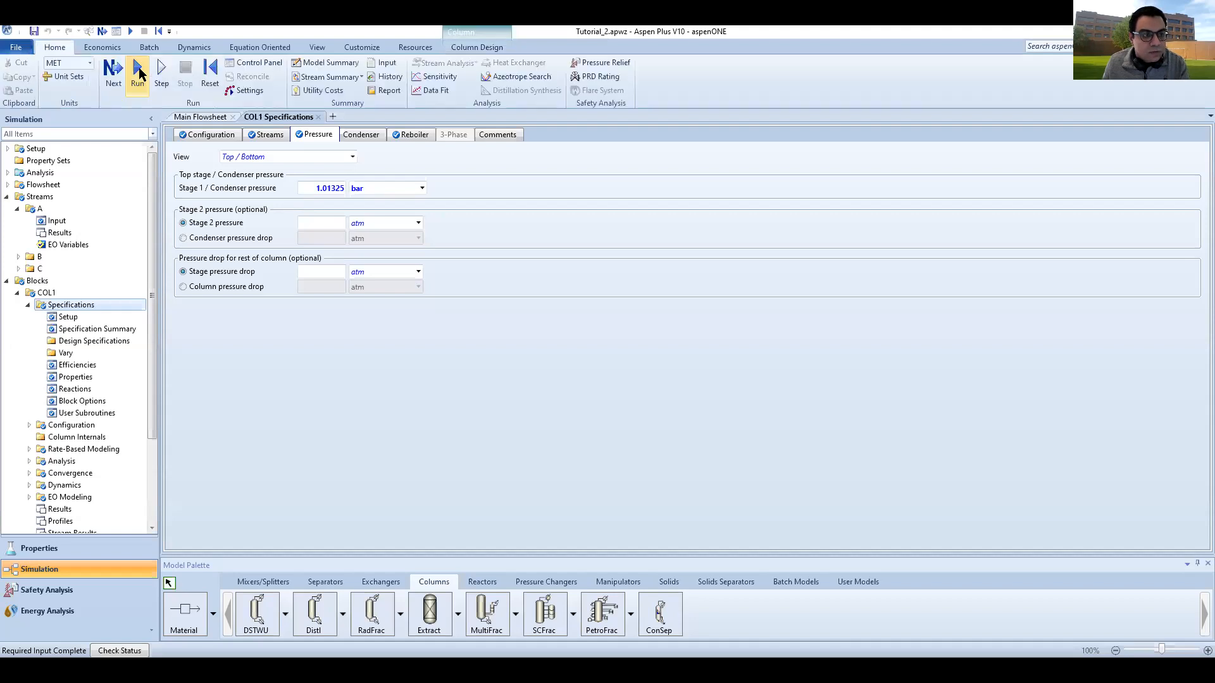
click(139, 72)
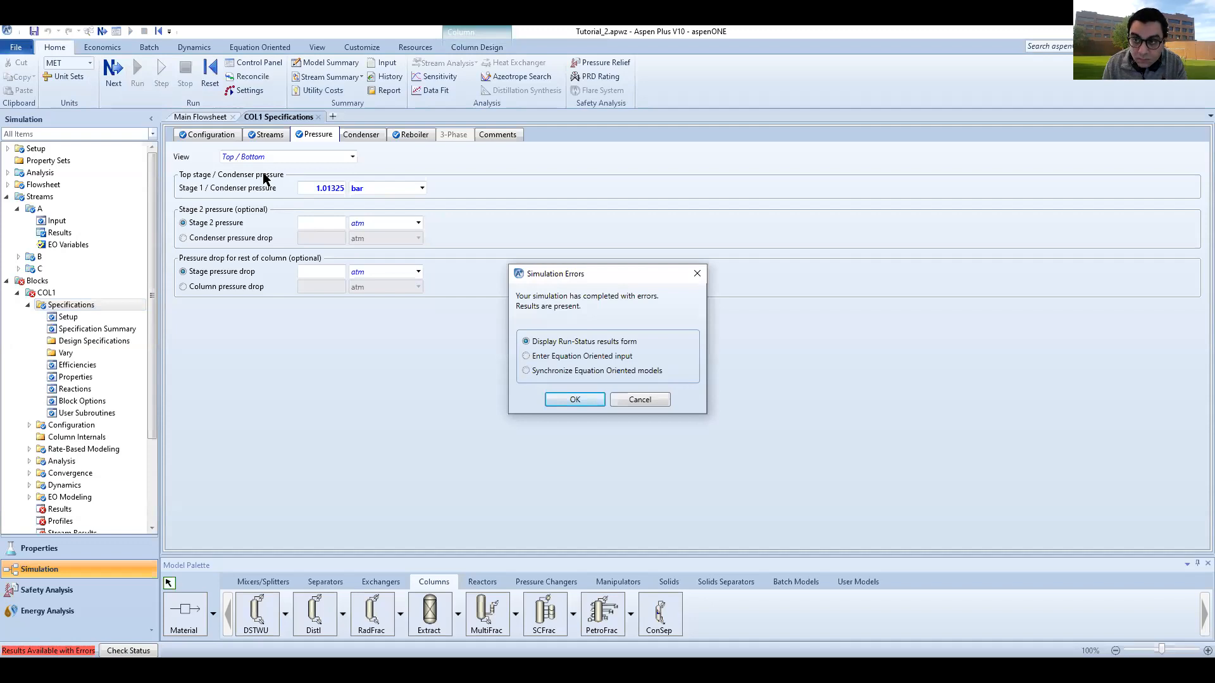
click(581, 398)
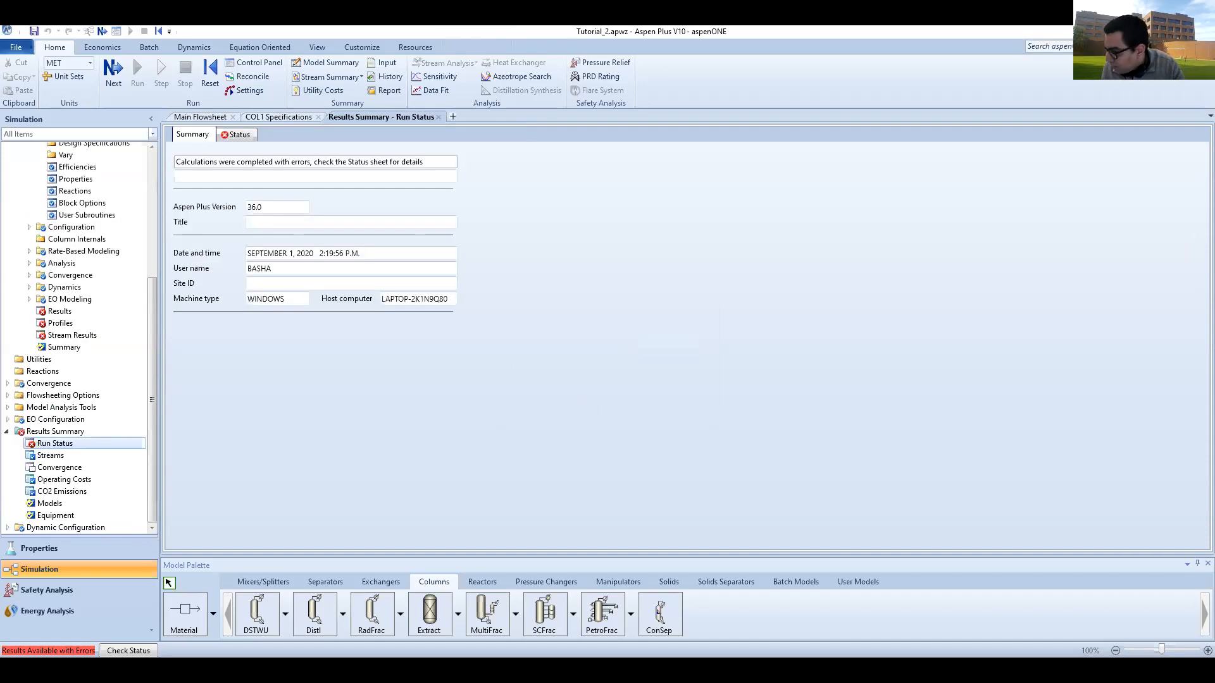
- Examine the run status messages, COL1's block status and its results summary for the cause of the errors
click(238, 134)
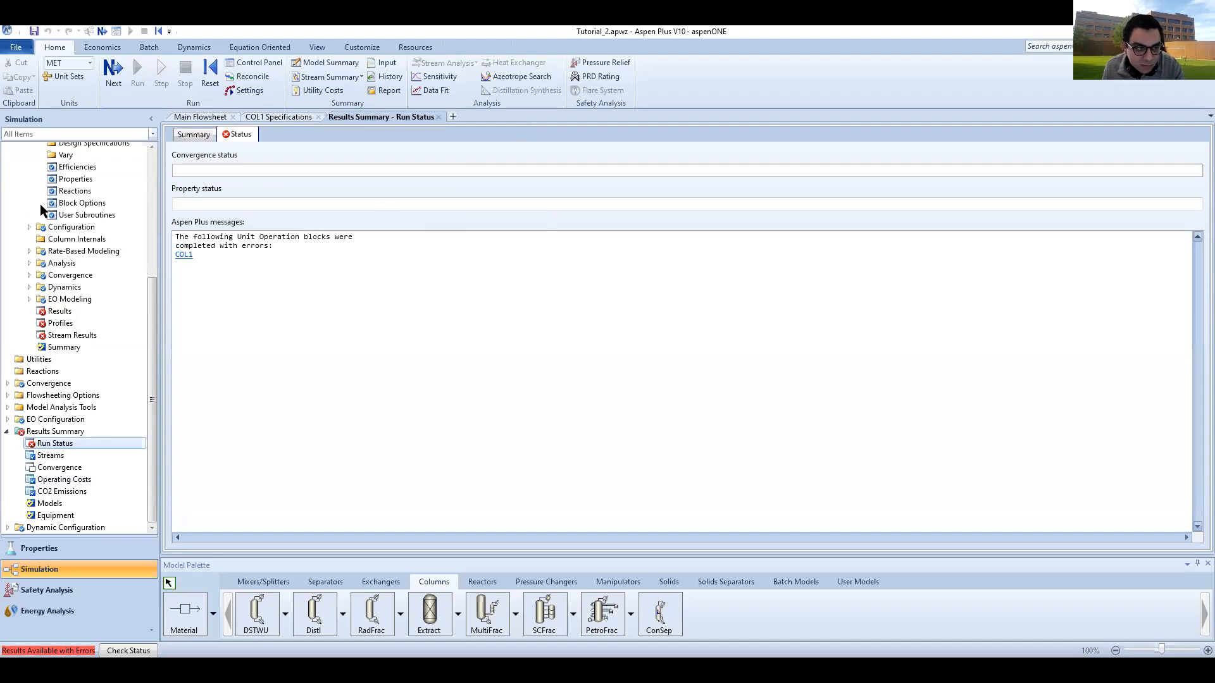
scroll(66, 257, up, 3)
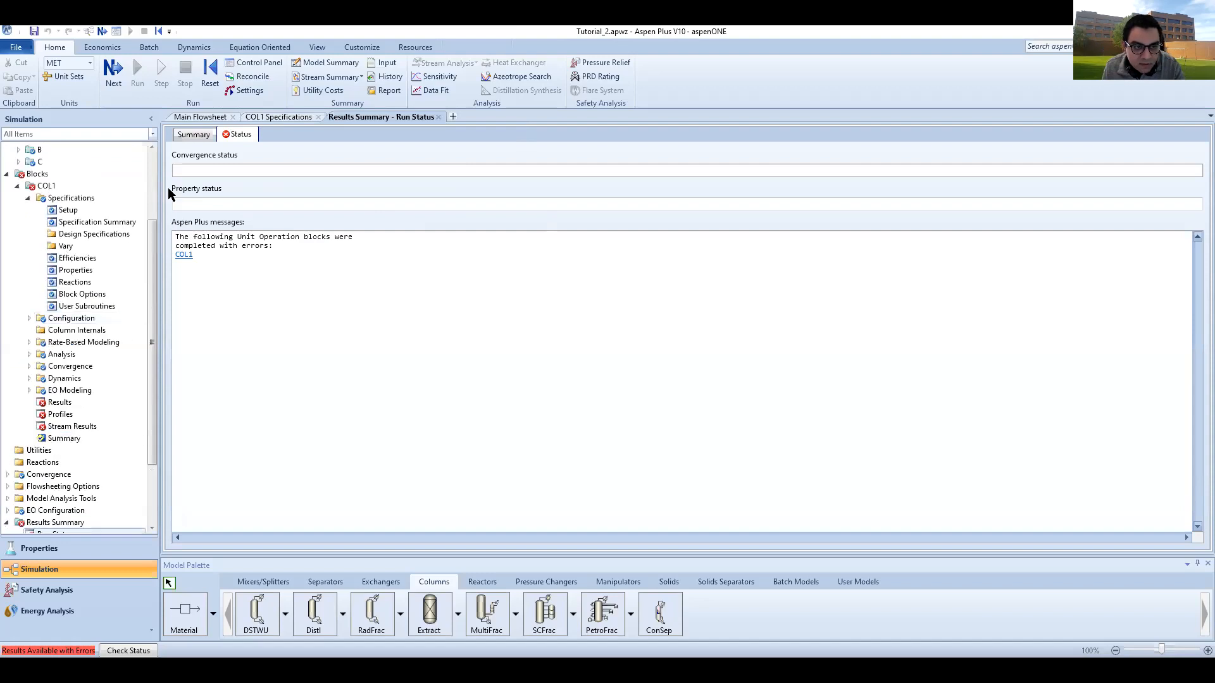
click(187, 253)
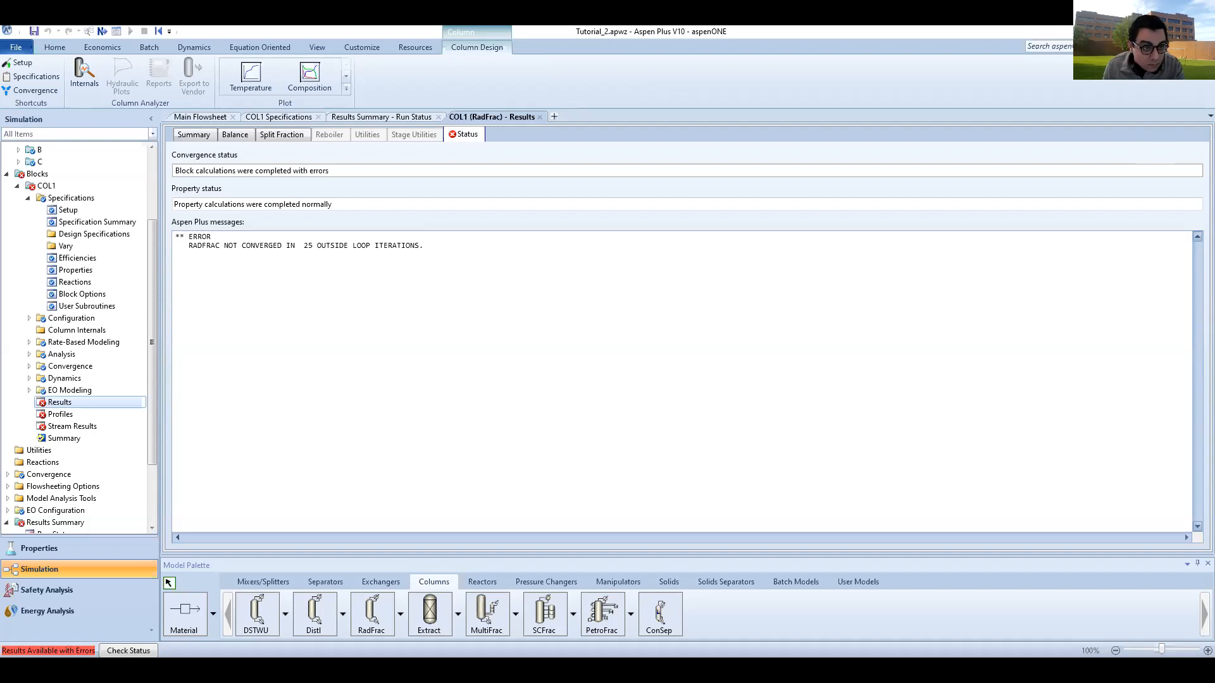
click(210, 141)
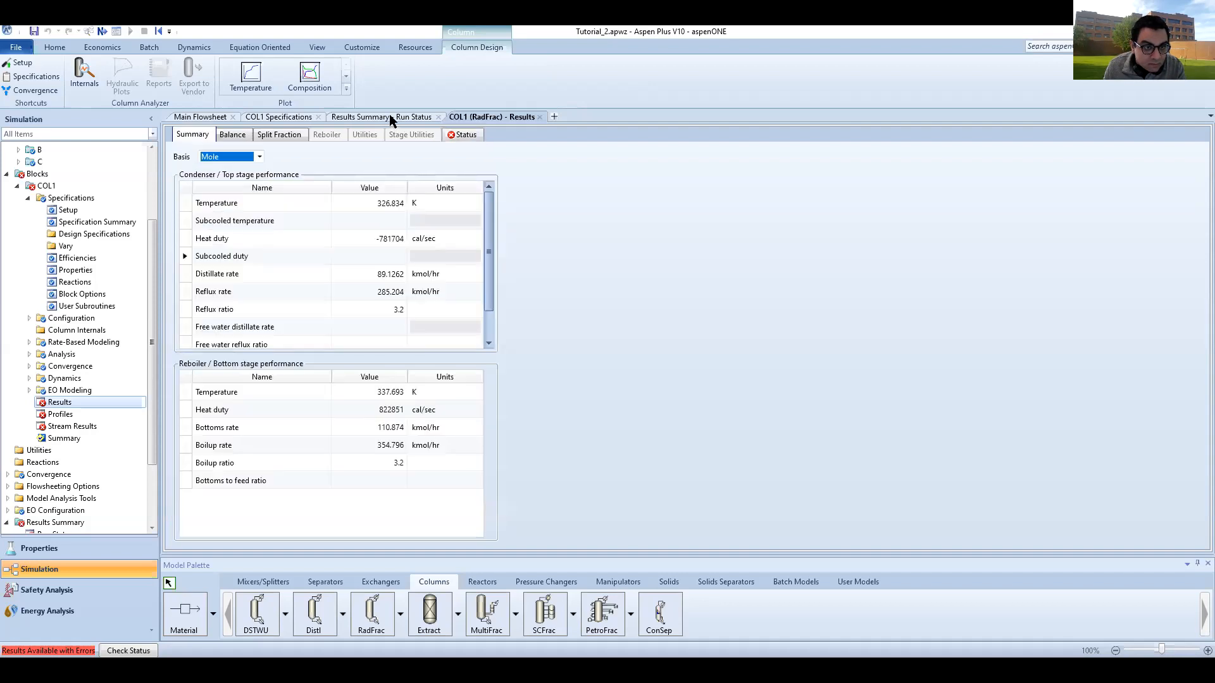
- Review the overall run status and COL1's block status message about the failed convergence and its iteration limit
click(389, 117)
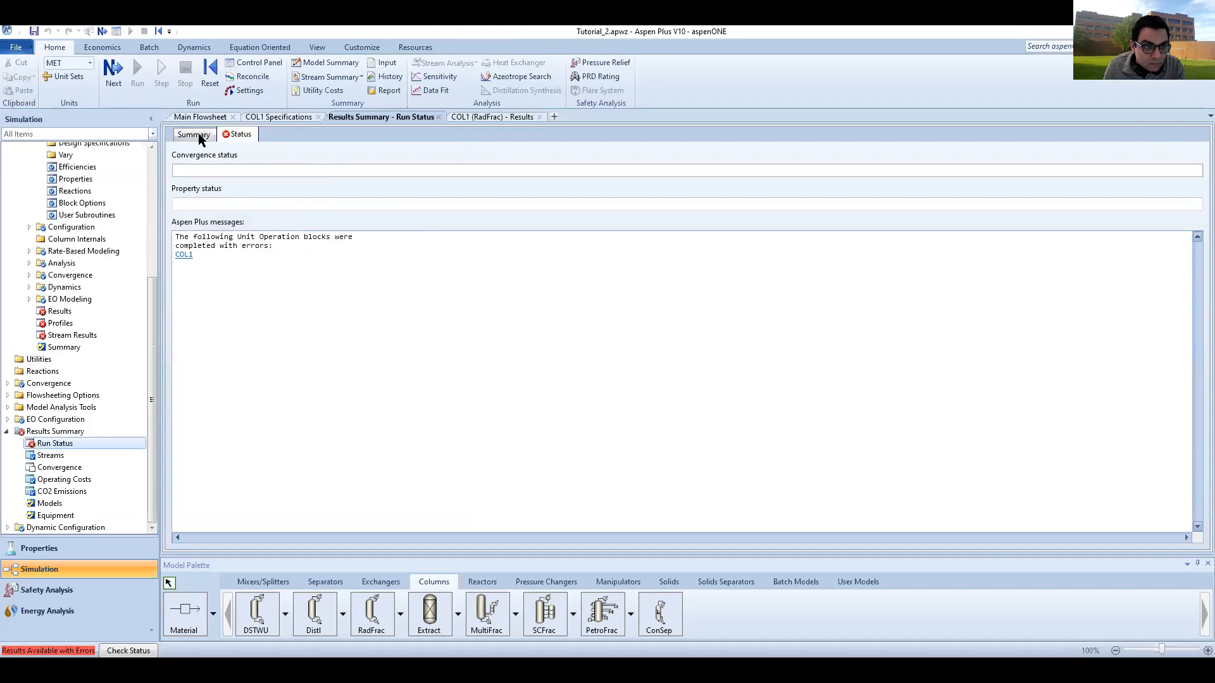
click(198, 139)
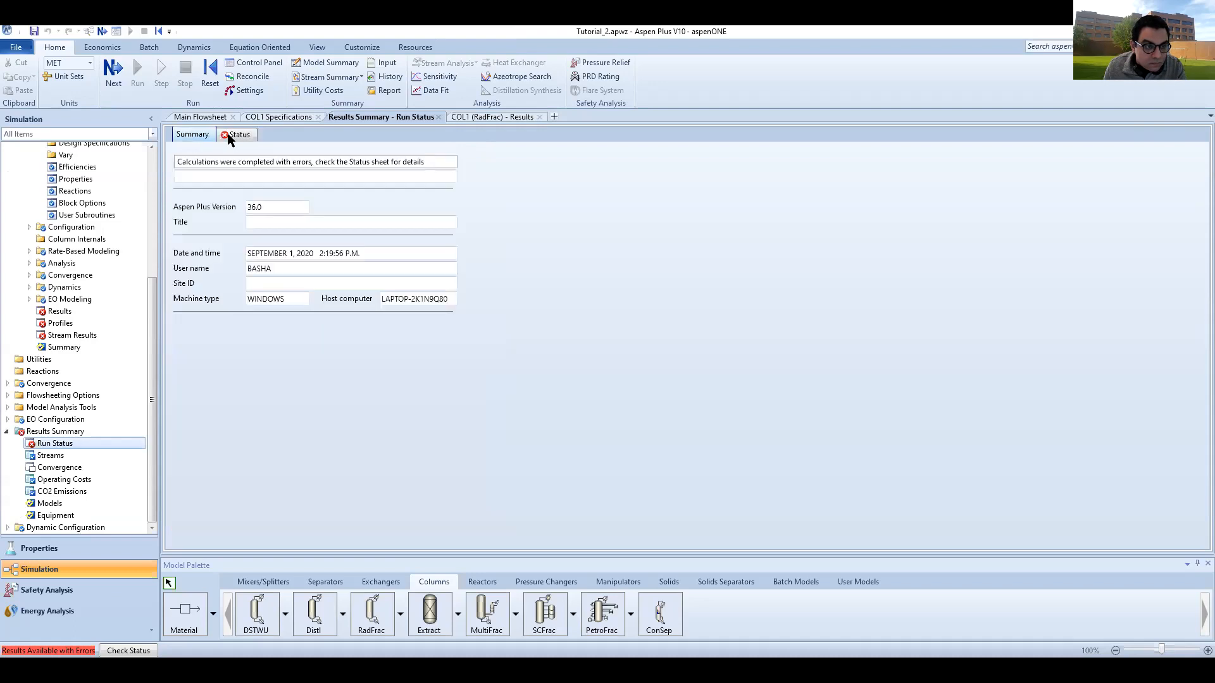
click(499, 121)
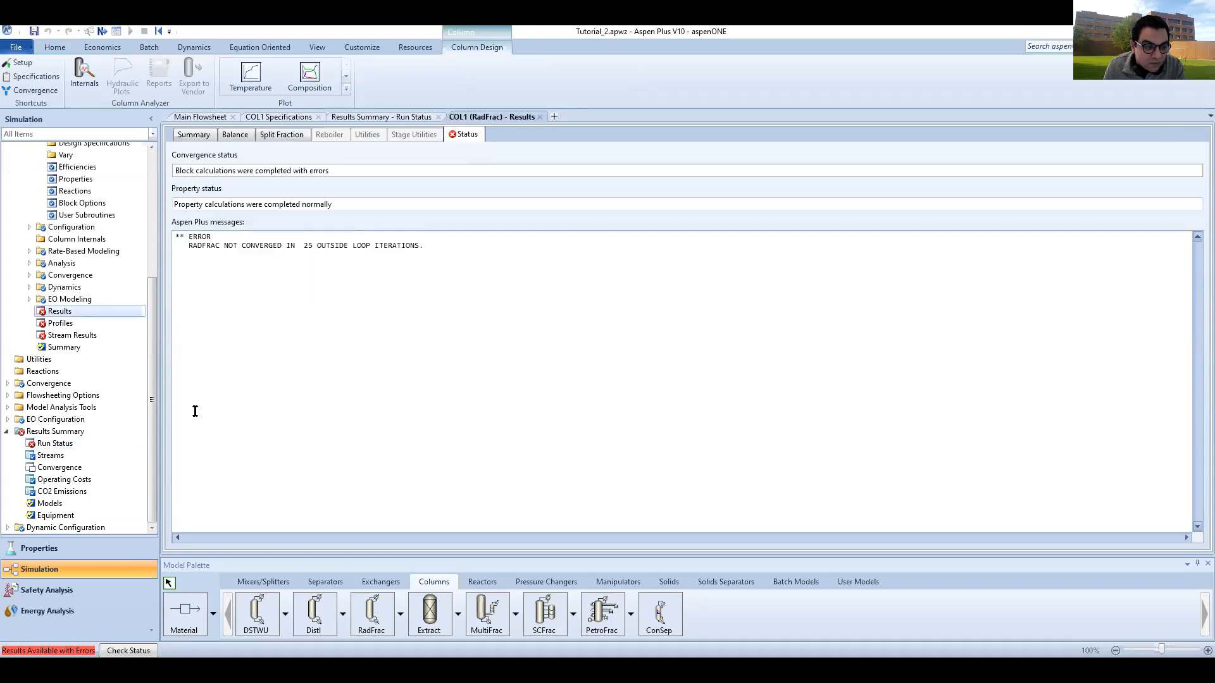
double_click(309, 245)
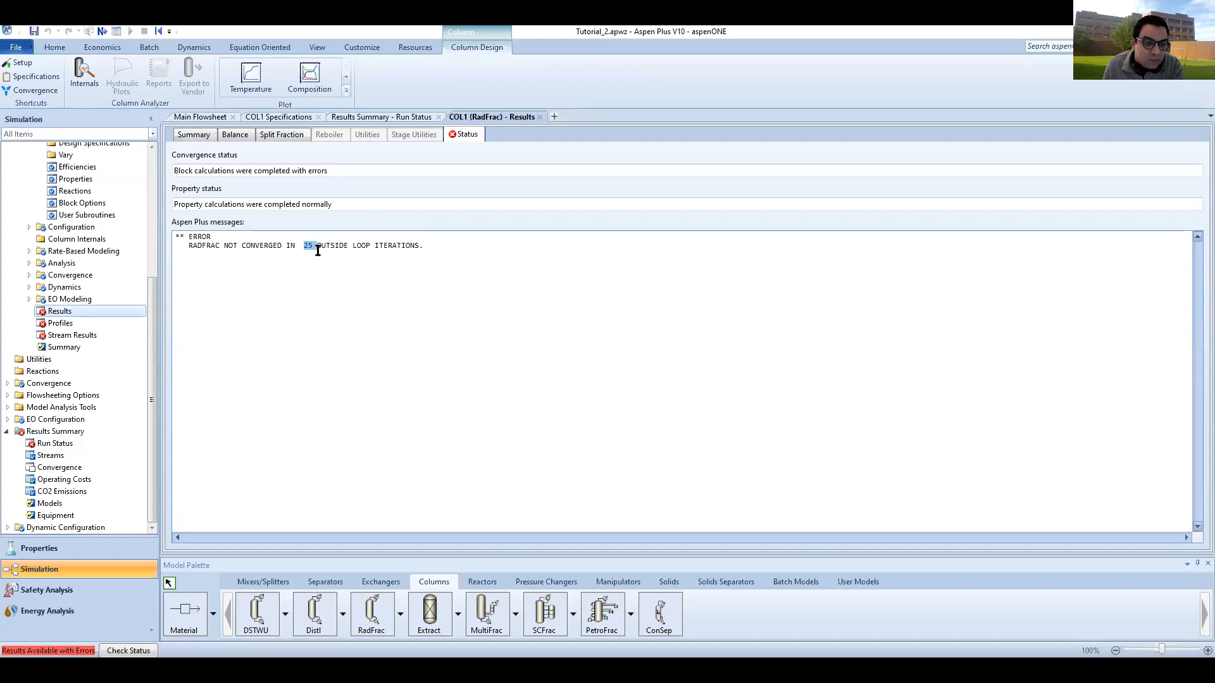
scroll(124, 377, up, 3)
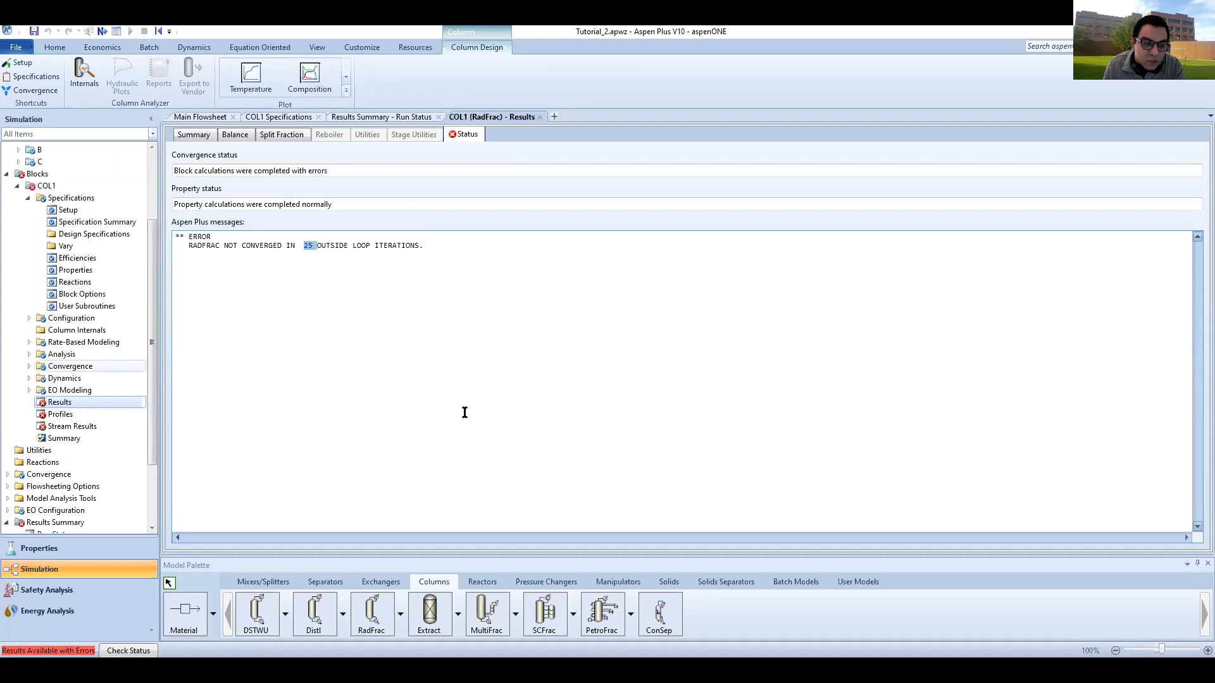
click(306, 246)
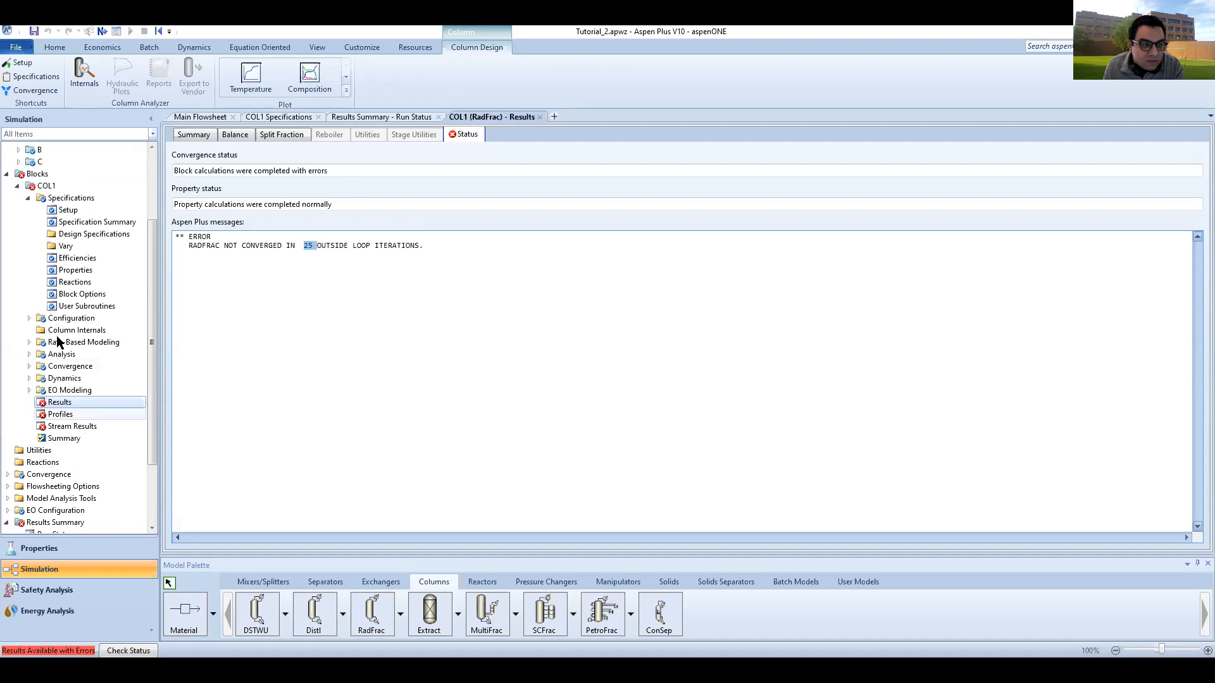
- Open COL1's convergence settings and set the maximum iterations to 200
click(28, 198)
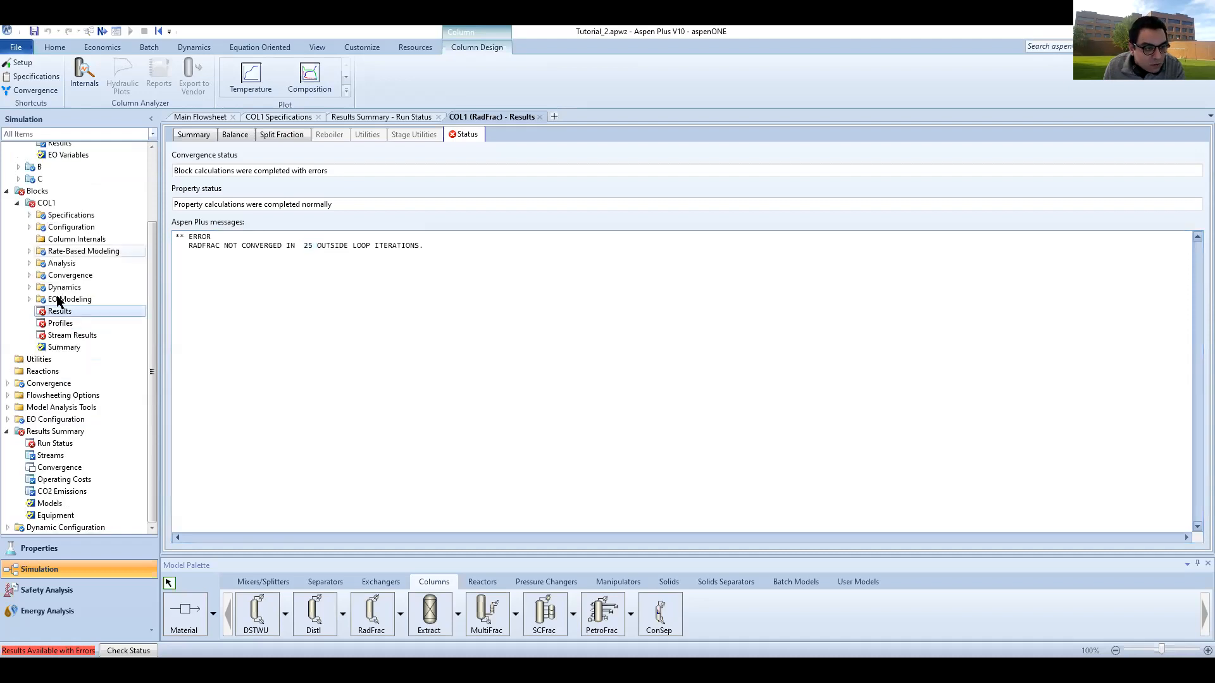
click(29, 275)
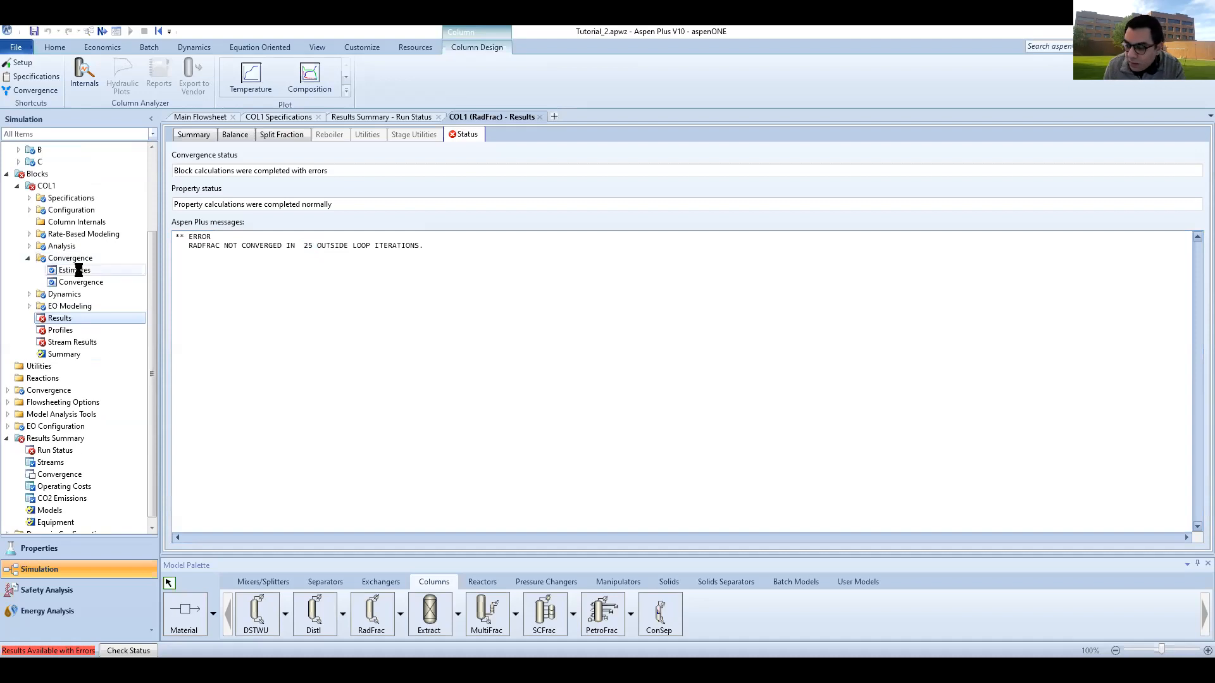
click(75, 271)
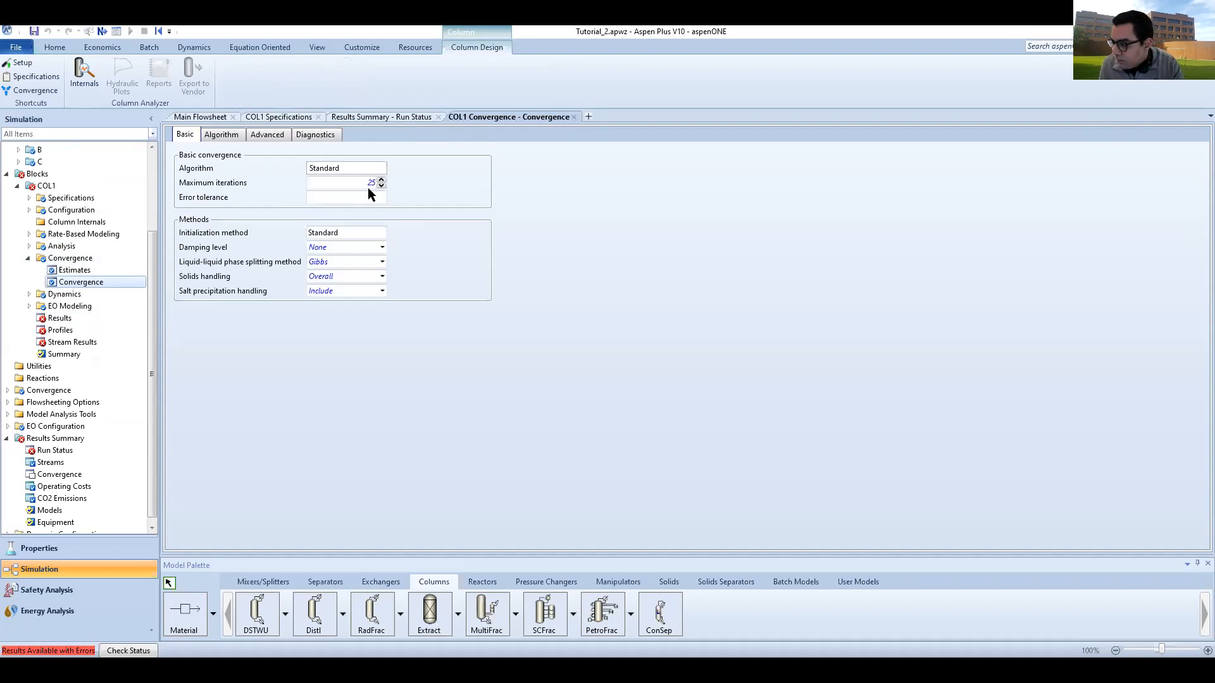
click(369, 189)
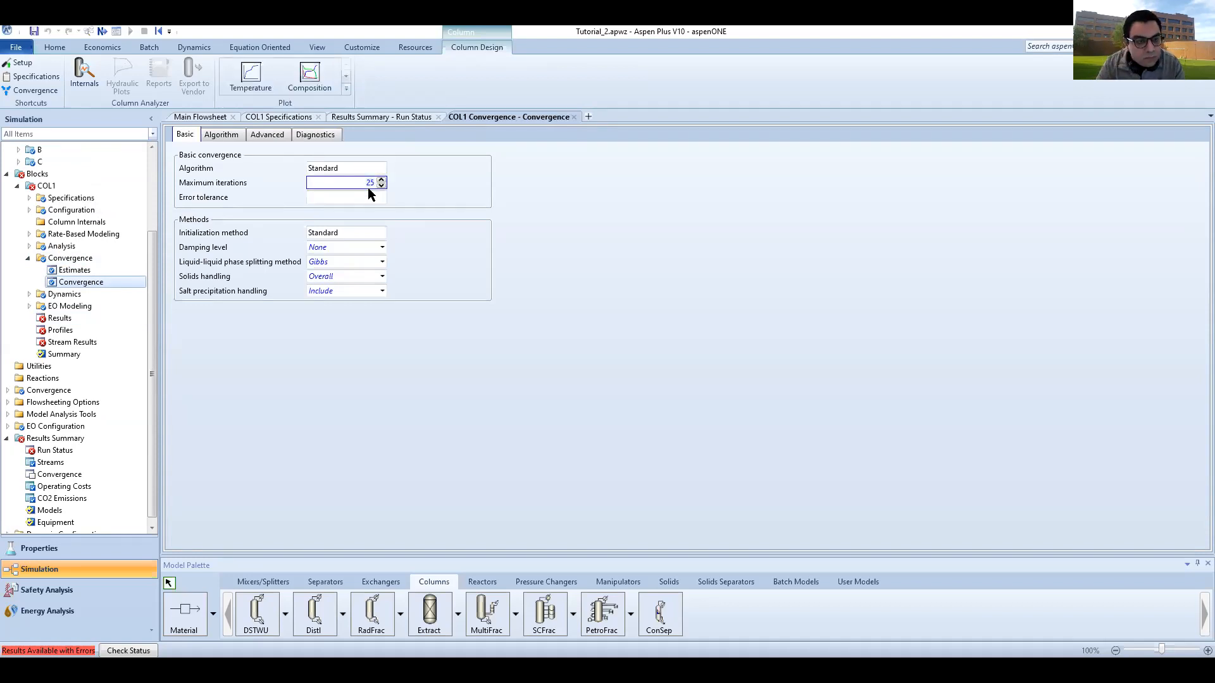
text(1000)
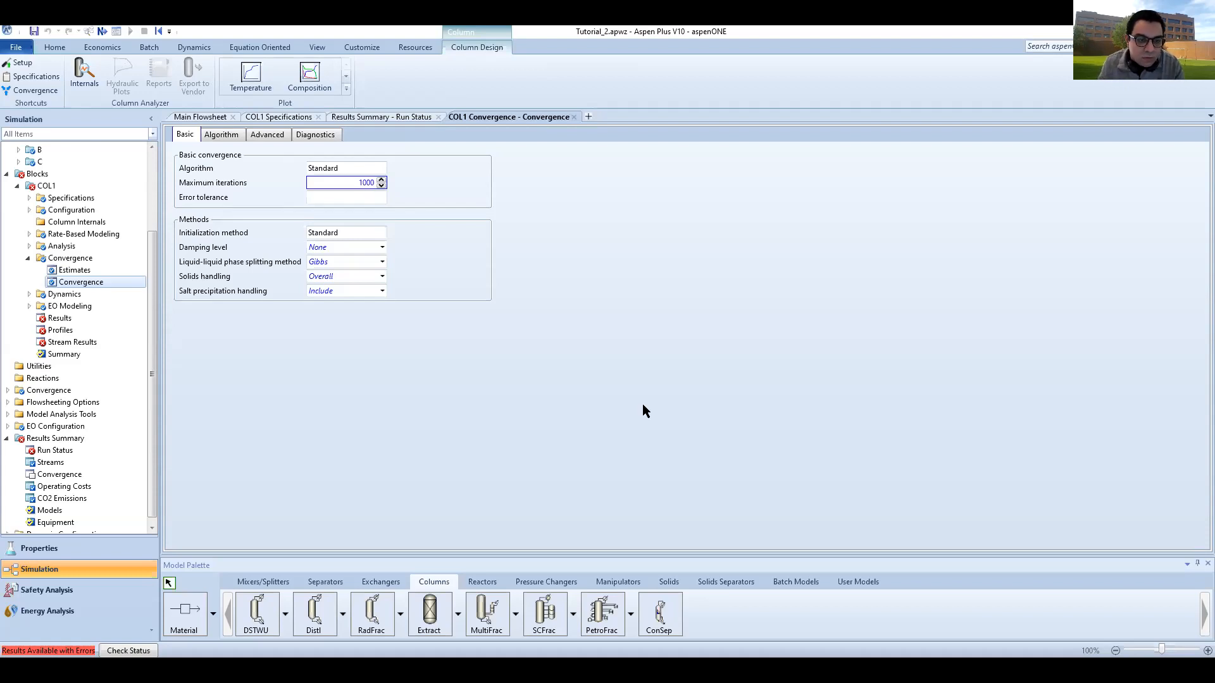
click(359, 182)
text(2)
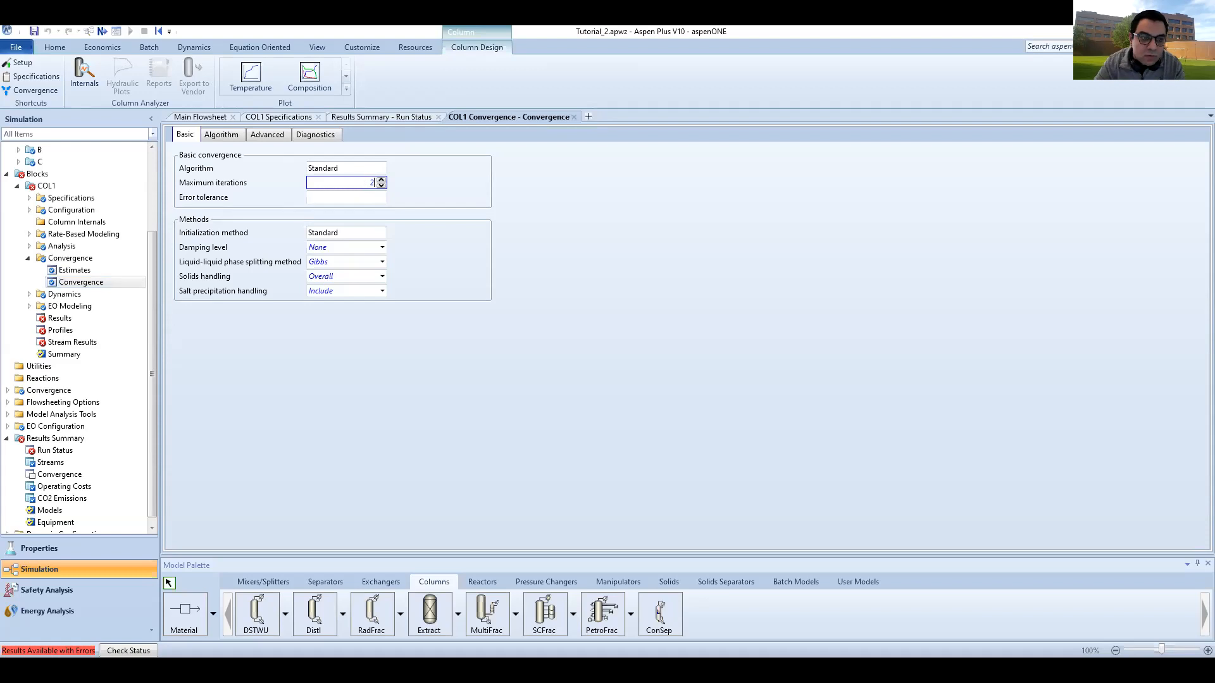
text(00)
key(Return)
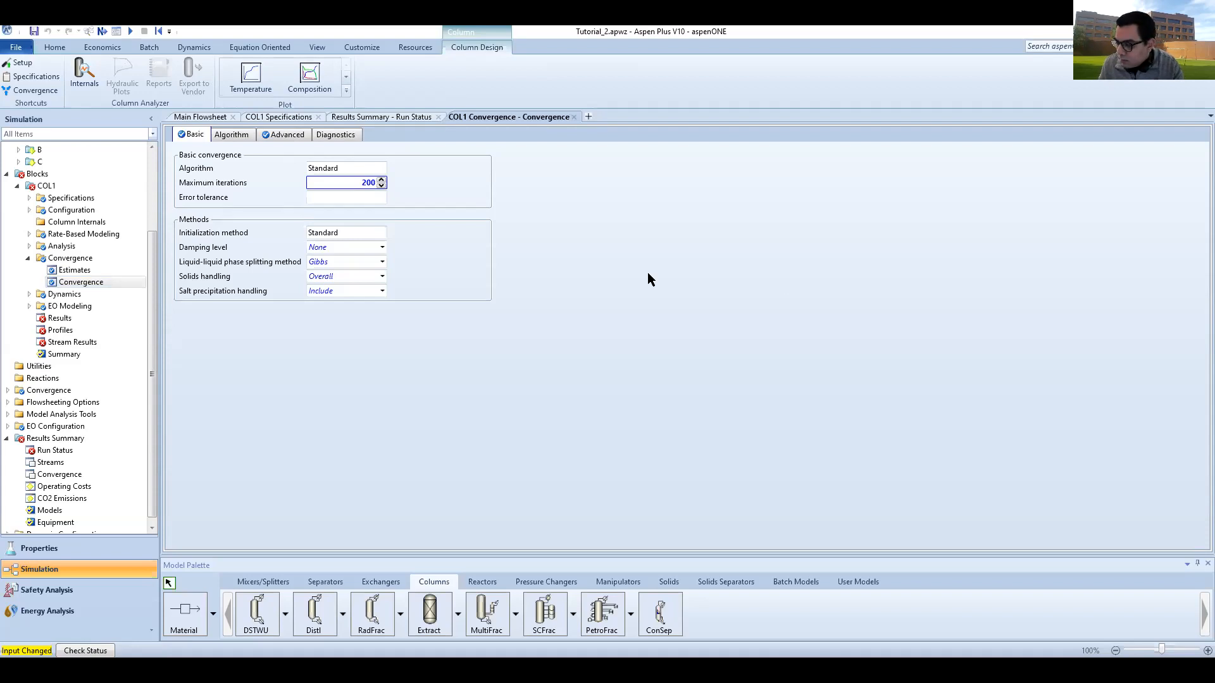
- Rerun the simulation with the changed convergence settings
click(55, 48)
click(141, 74)
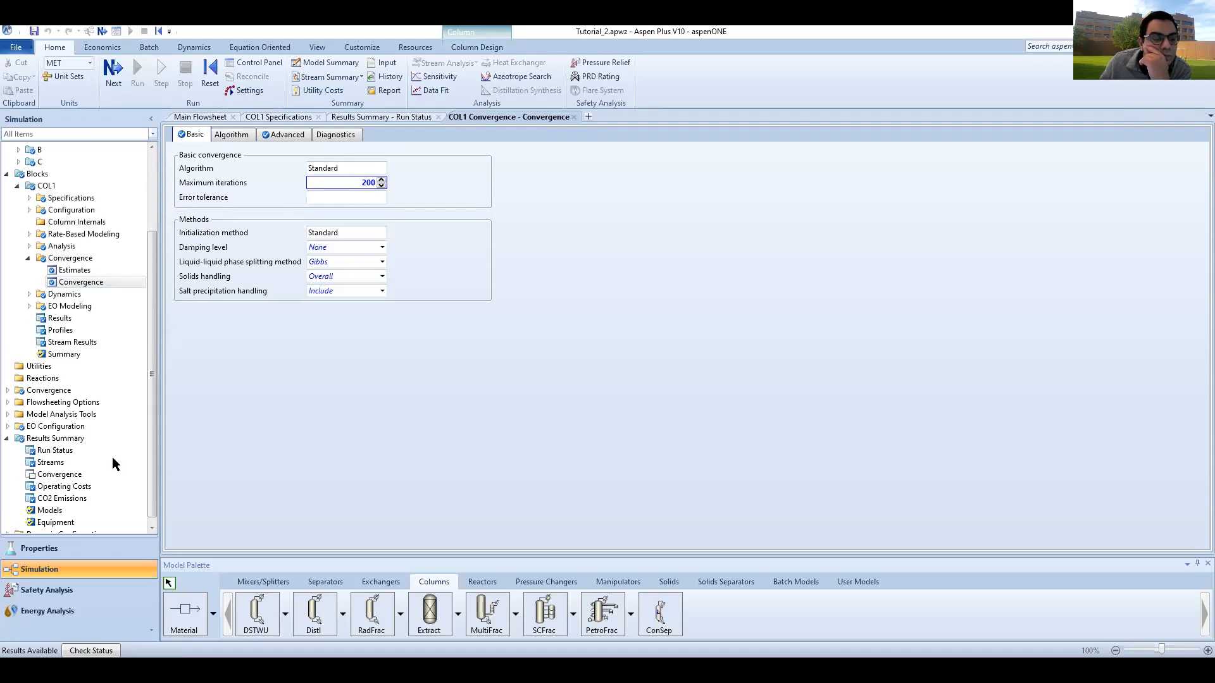
scroll(104, 487, down, 1)
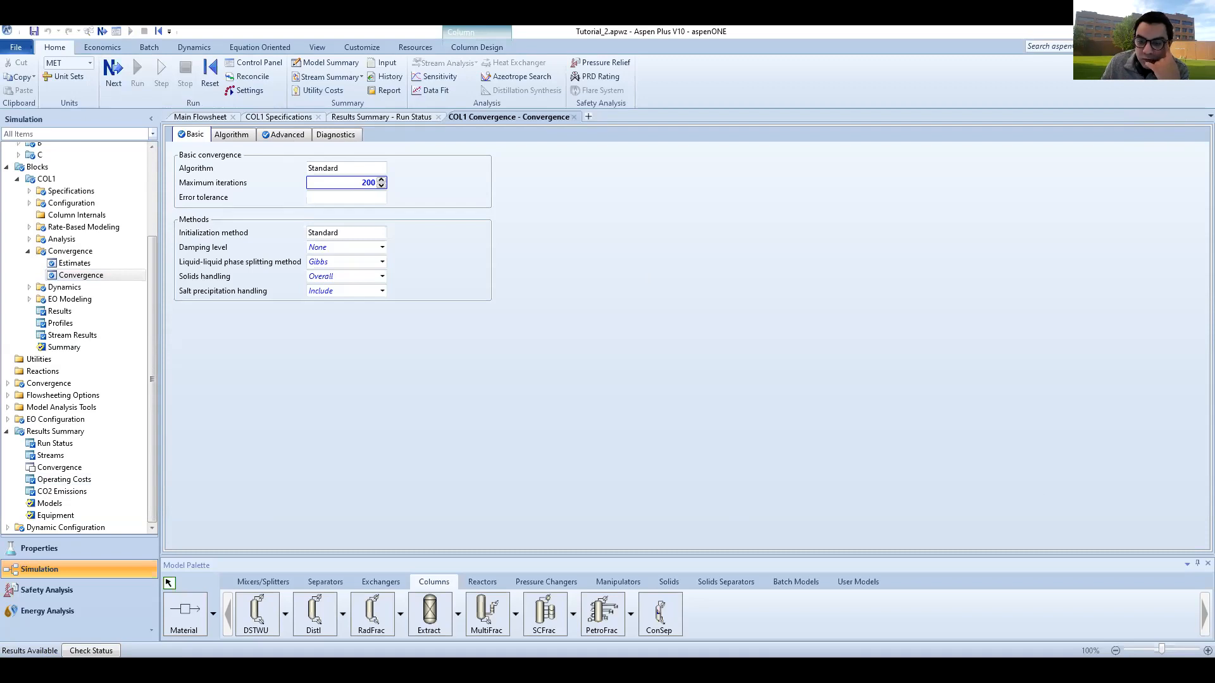
click(701, 426)
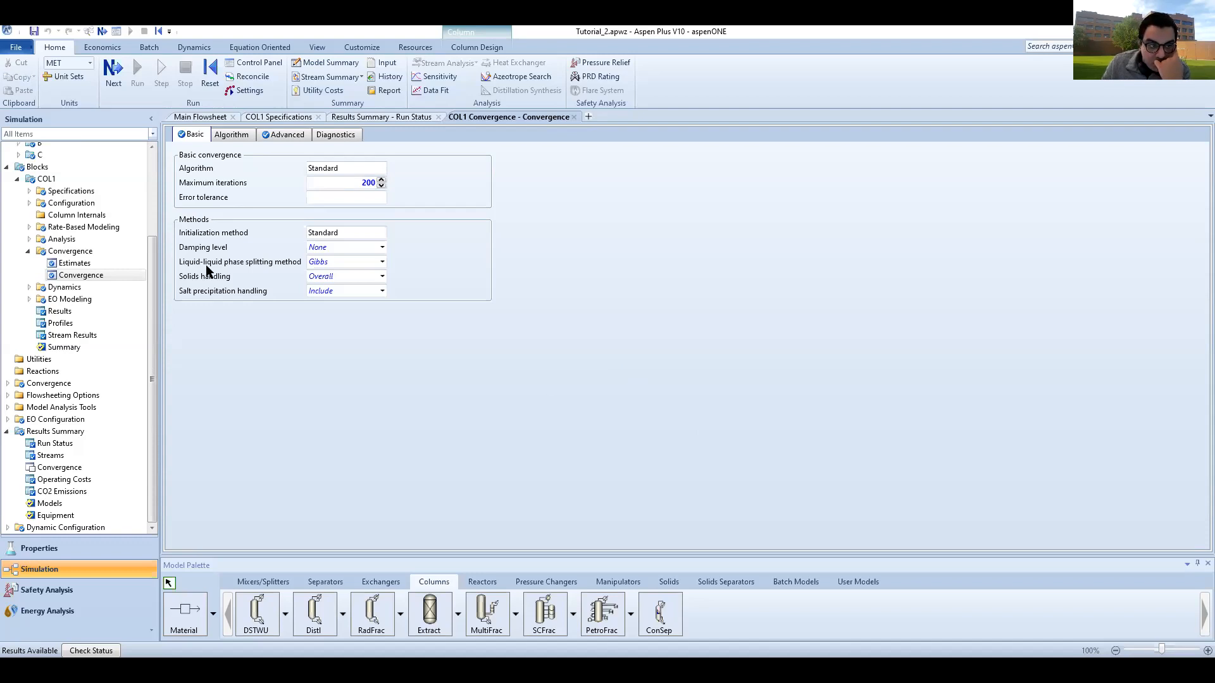
- View the column's outlet streams on the main flowsheet and open the stream results for A, B and C
click(199, 120)
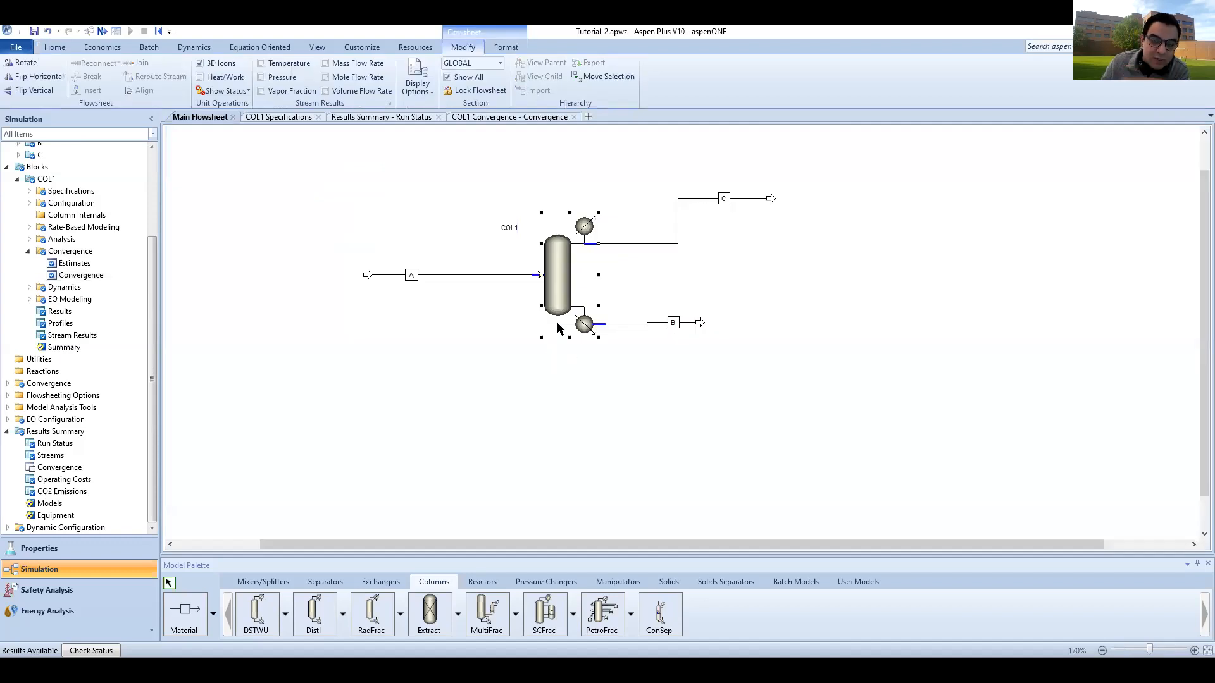
click(678, 228)
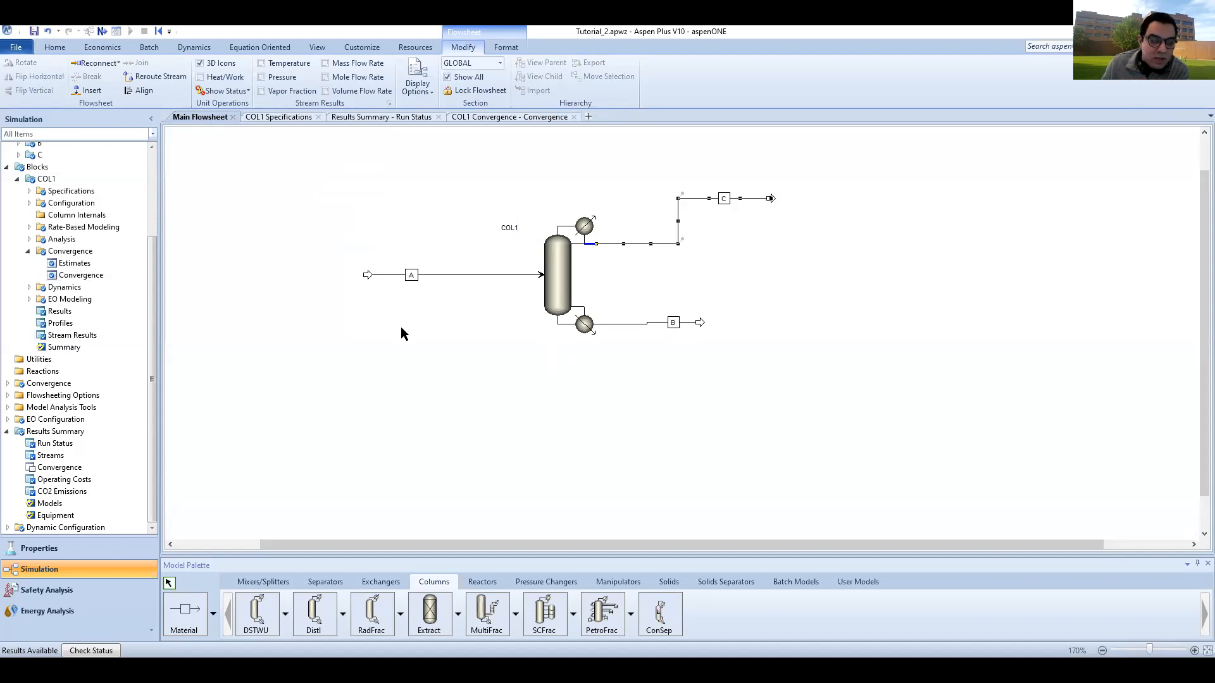
click(53, 456)
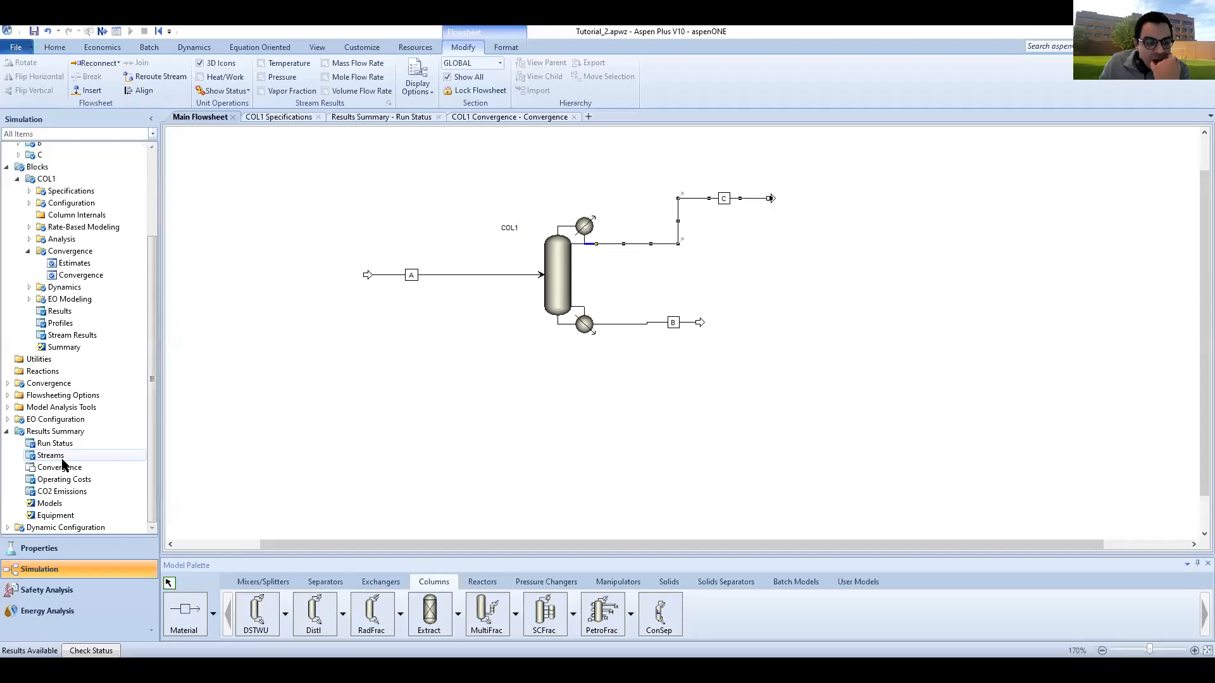
double_click(62, 459)
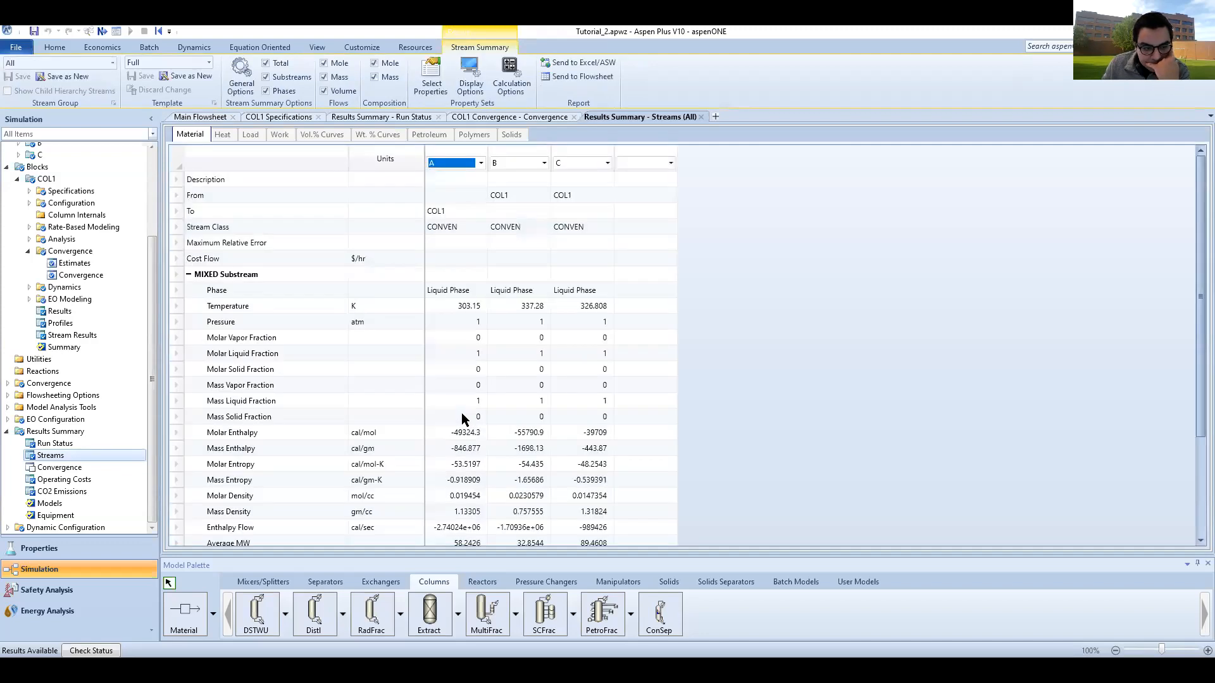
scroll(461, 413, down, 3)
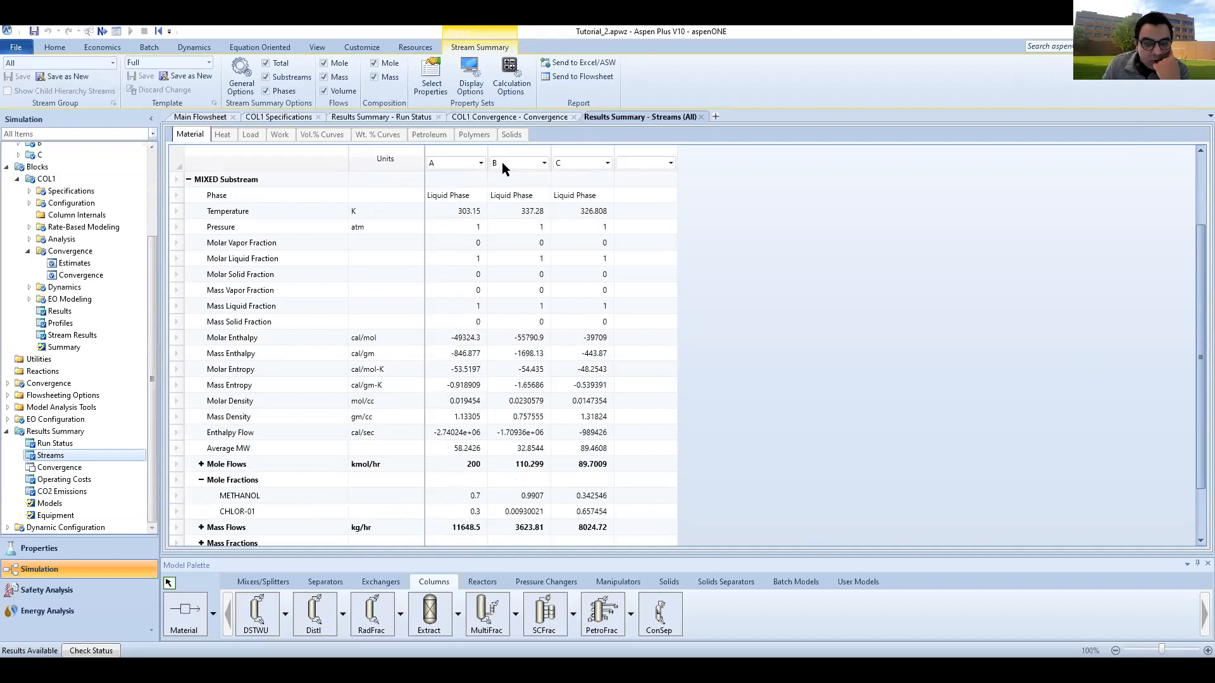
- Compare the flowsheet's streams A, B and C with their stream results, including mole fractions, flows and temperatures
click(199, 119)
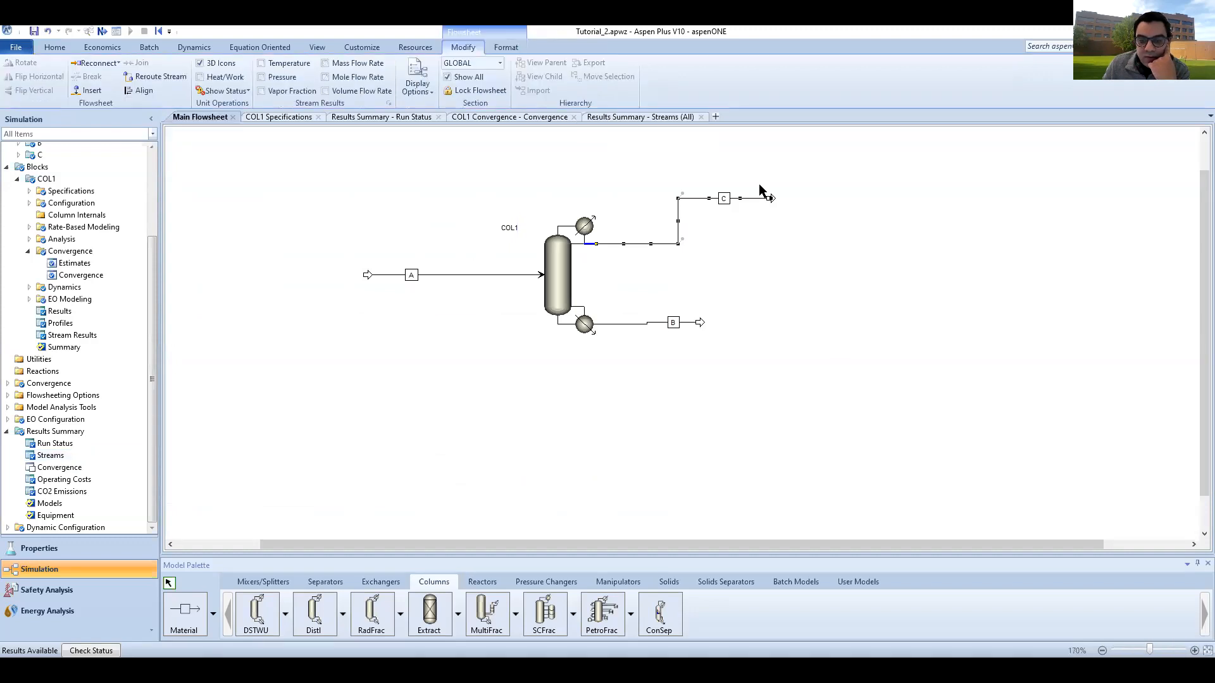
click(630, 121)
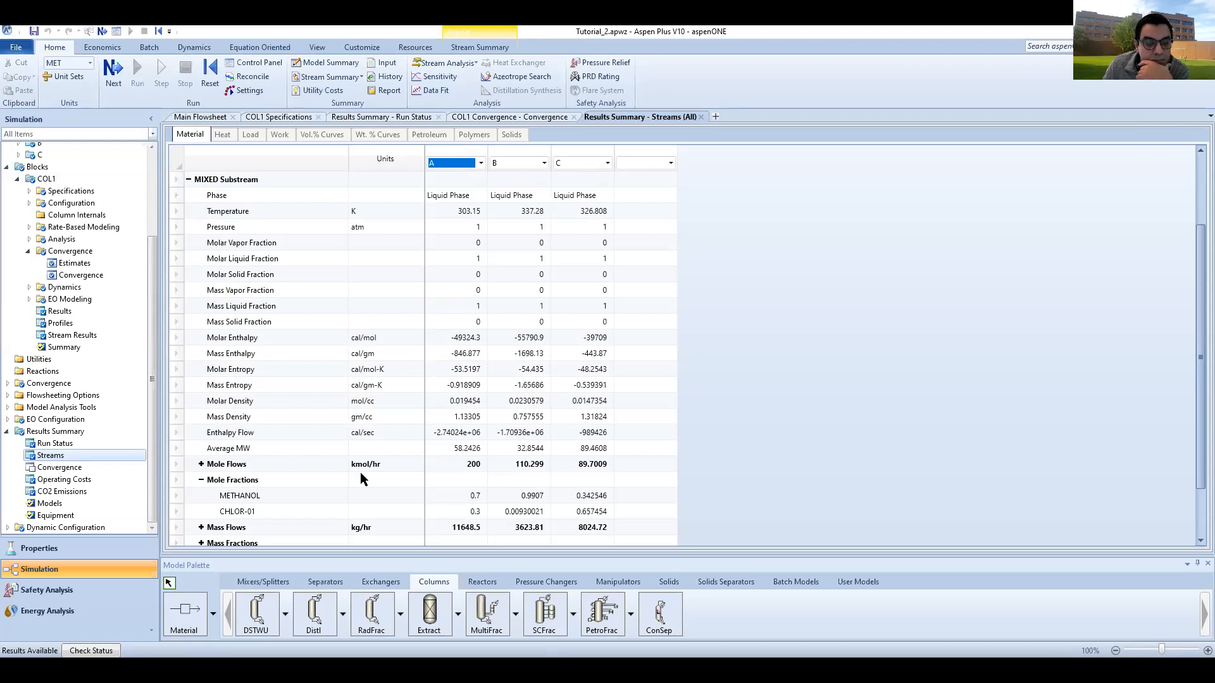
scroll(362, 479, down, 1)
scroll(361, 478, down, 1)
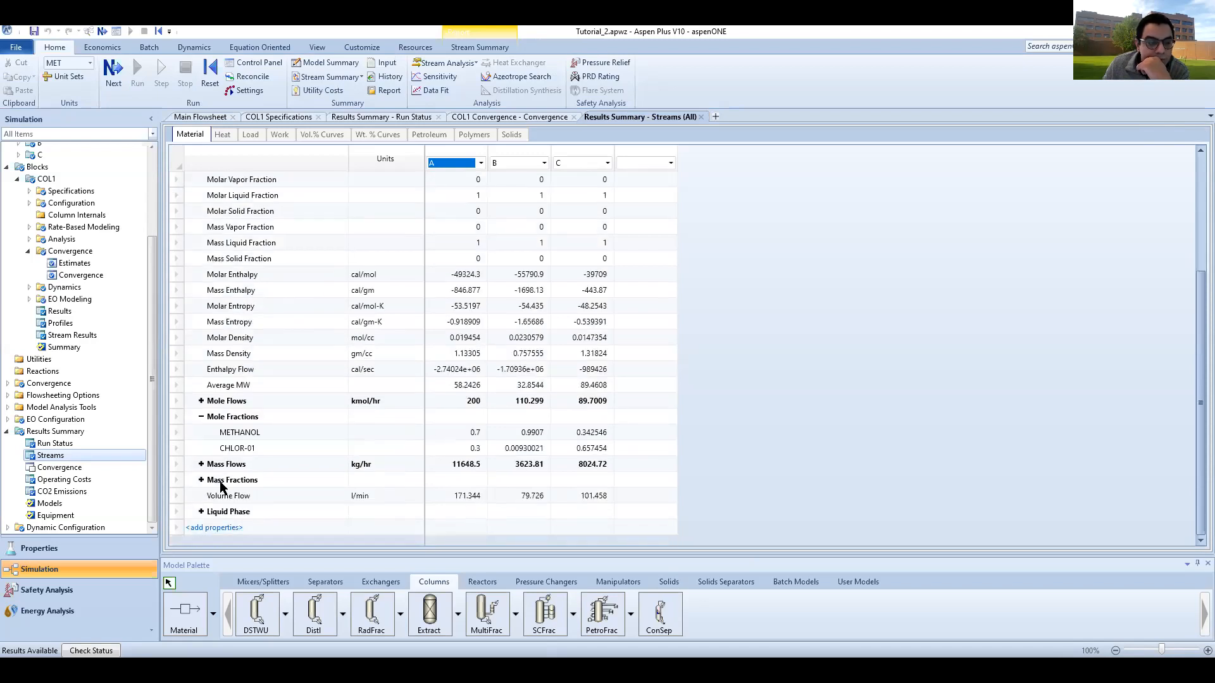
scroll(204, 485, up, 1)
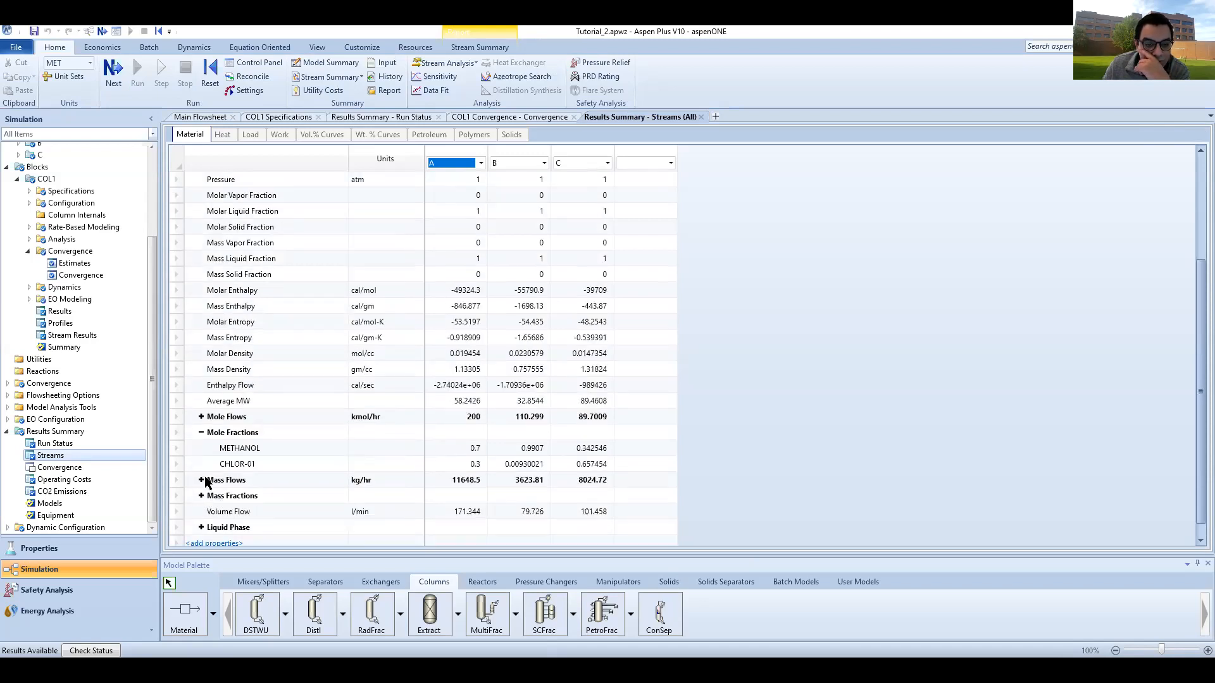
scroll(206, 483, up, 2)
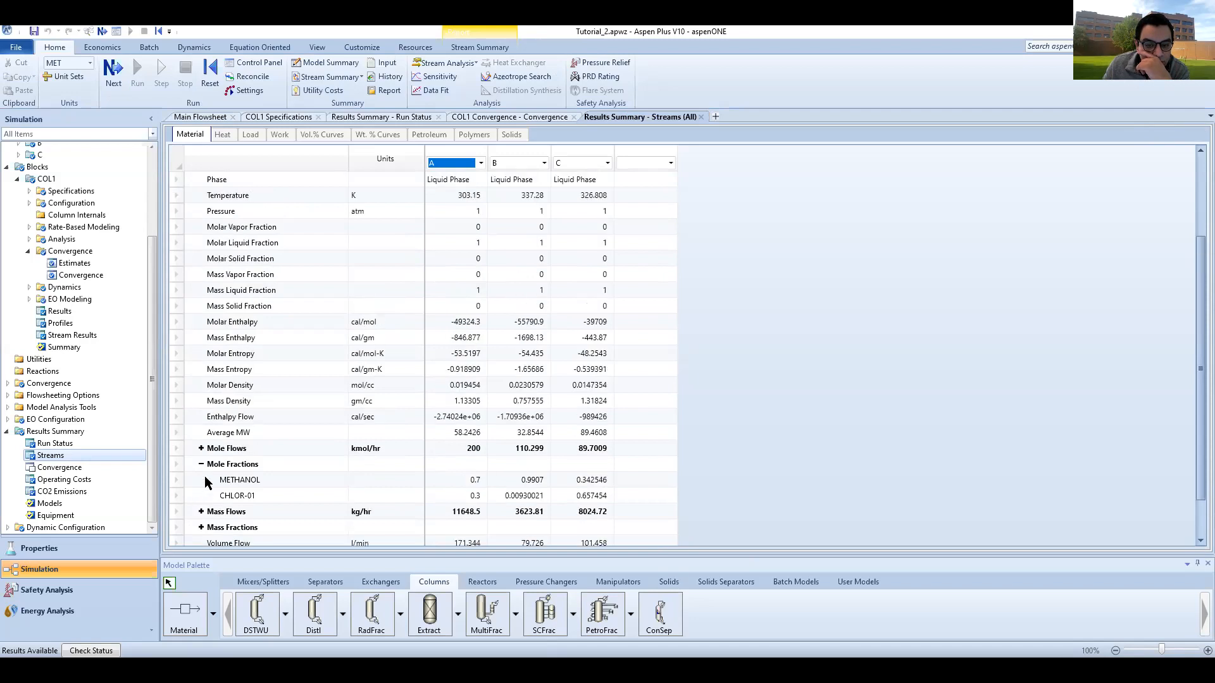
scroll(206, 482, up, 2)
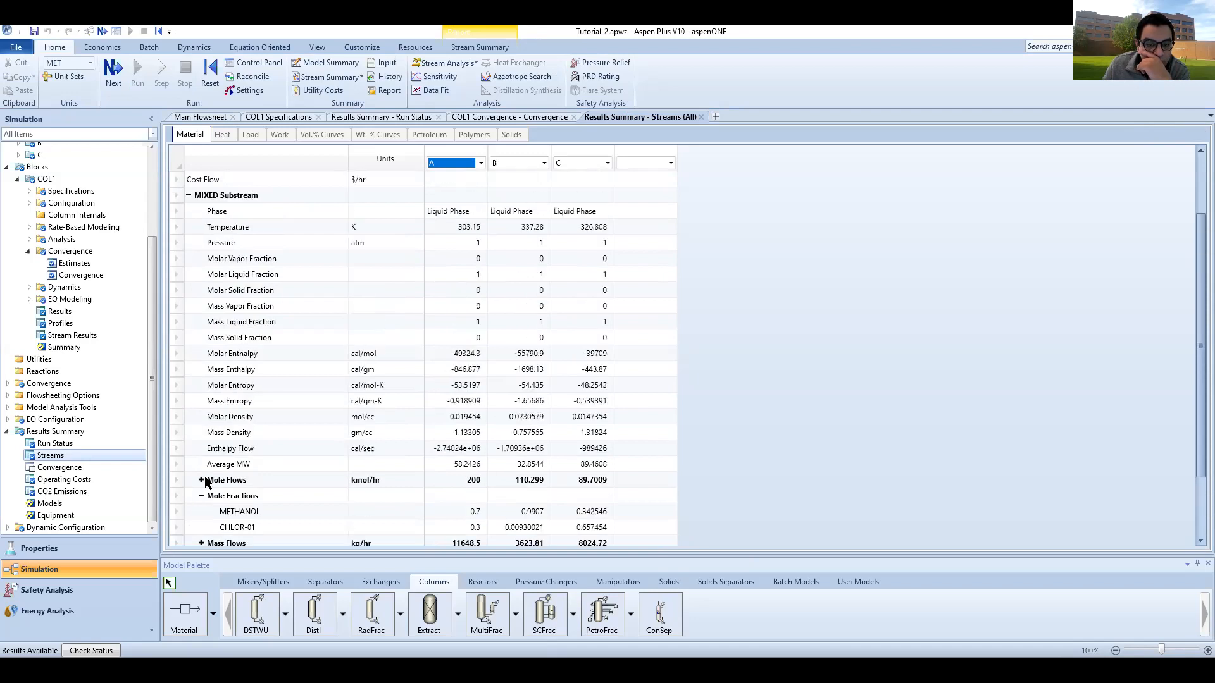
scroll(328, 268, up, 1)
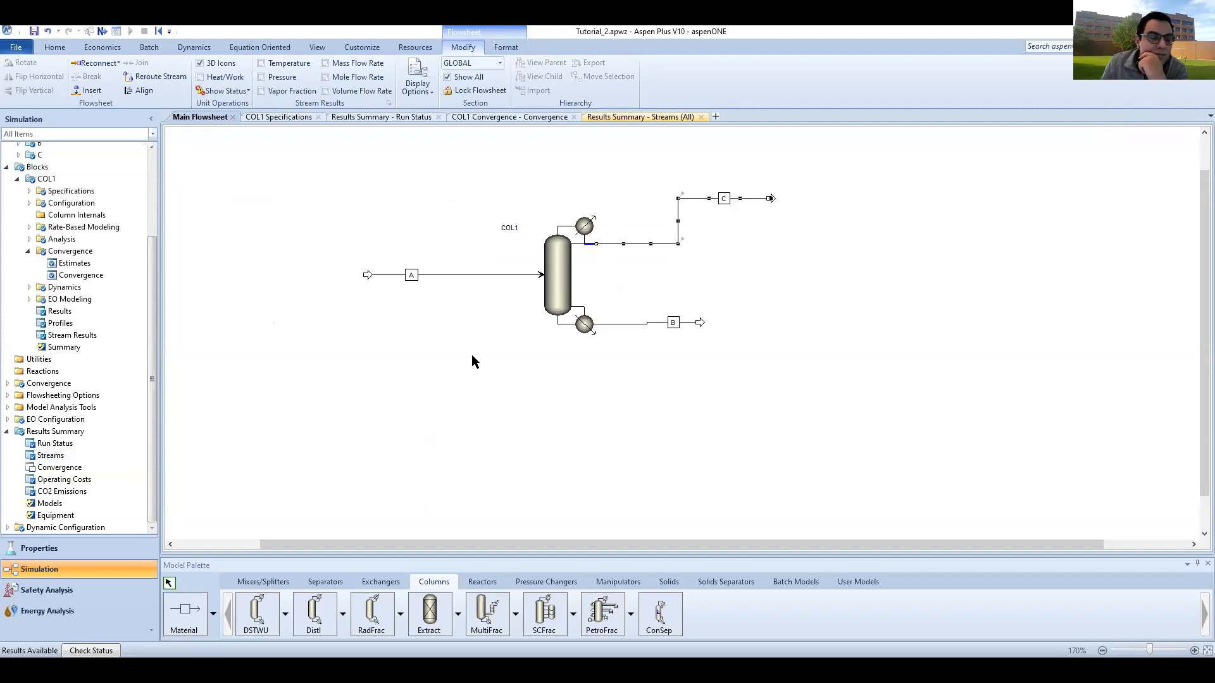
double_click(689, 200)
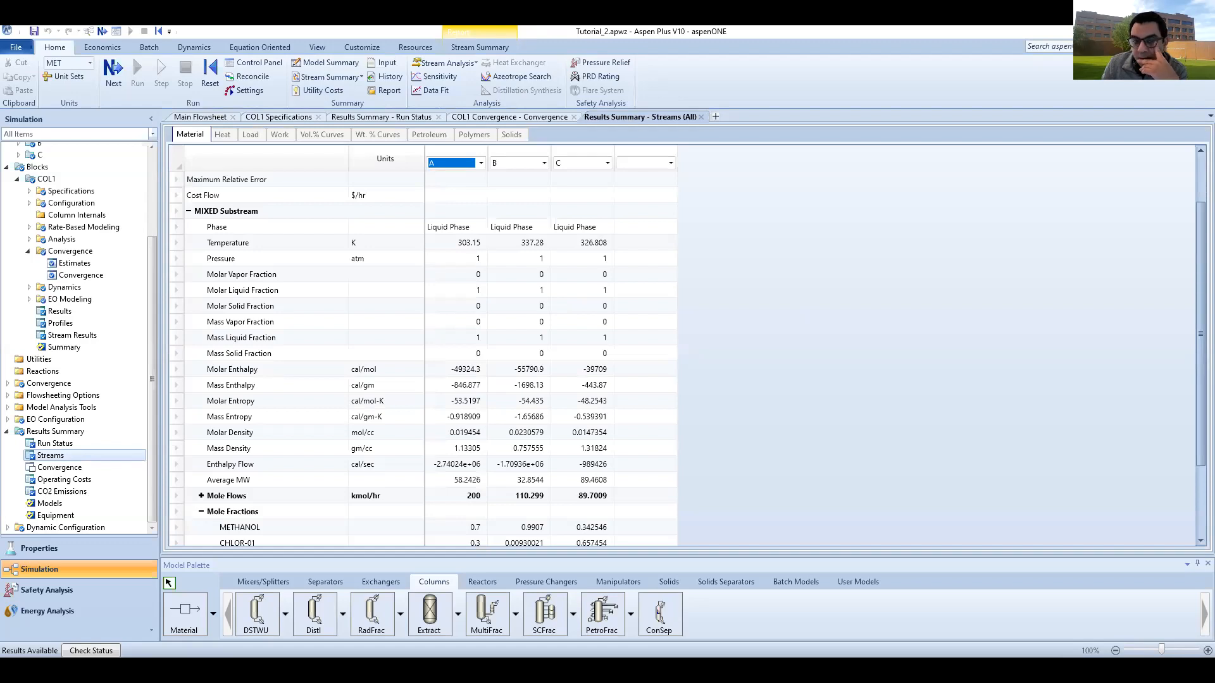
- Change the temperature unit in the stream results to C and review the streams' temperatures and mole fractions
click(417, 246)
click(417, 244)
click(399, 256)
click(589, 243)
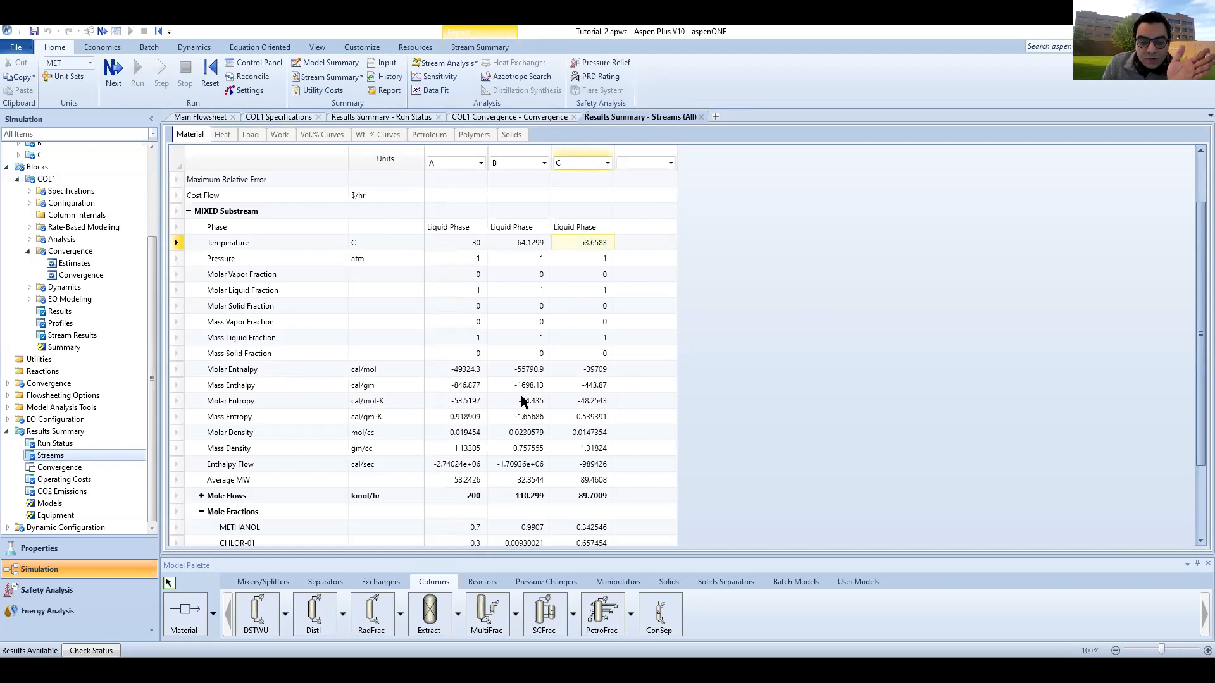
scroll(423, 435, down, 1)
scroll(527, 422, down, 1)
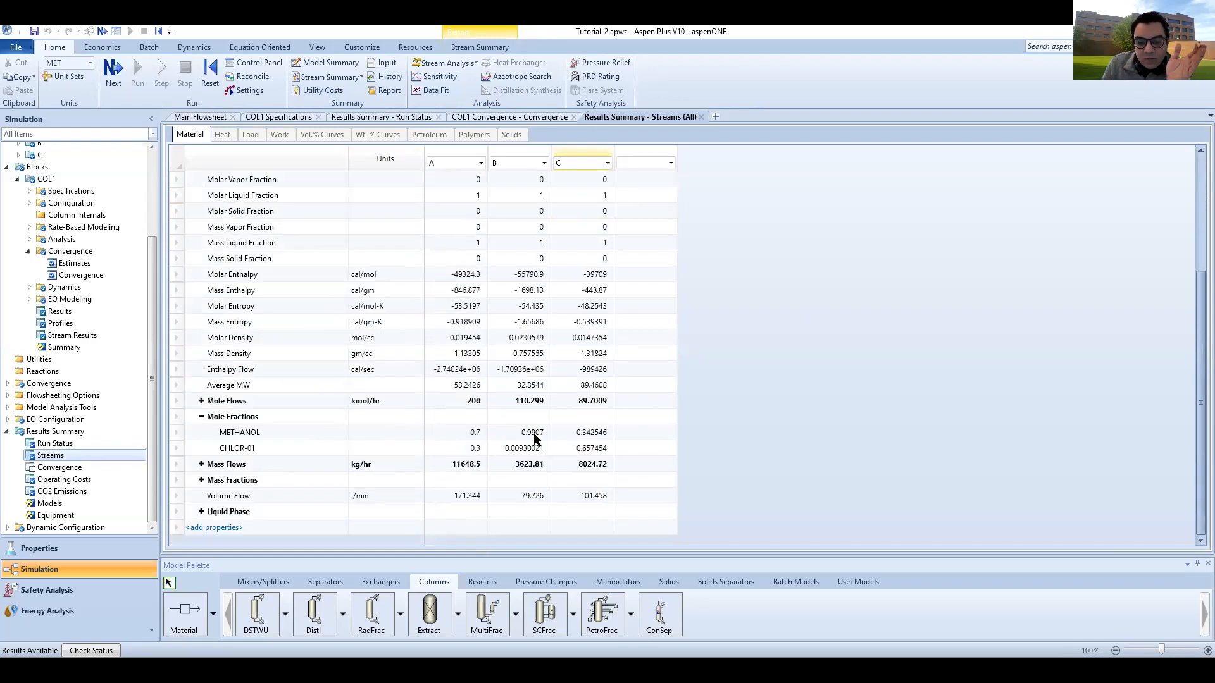
scroll(533, 437, up, 2)
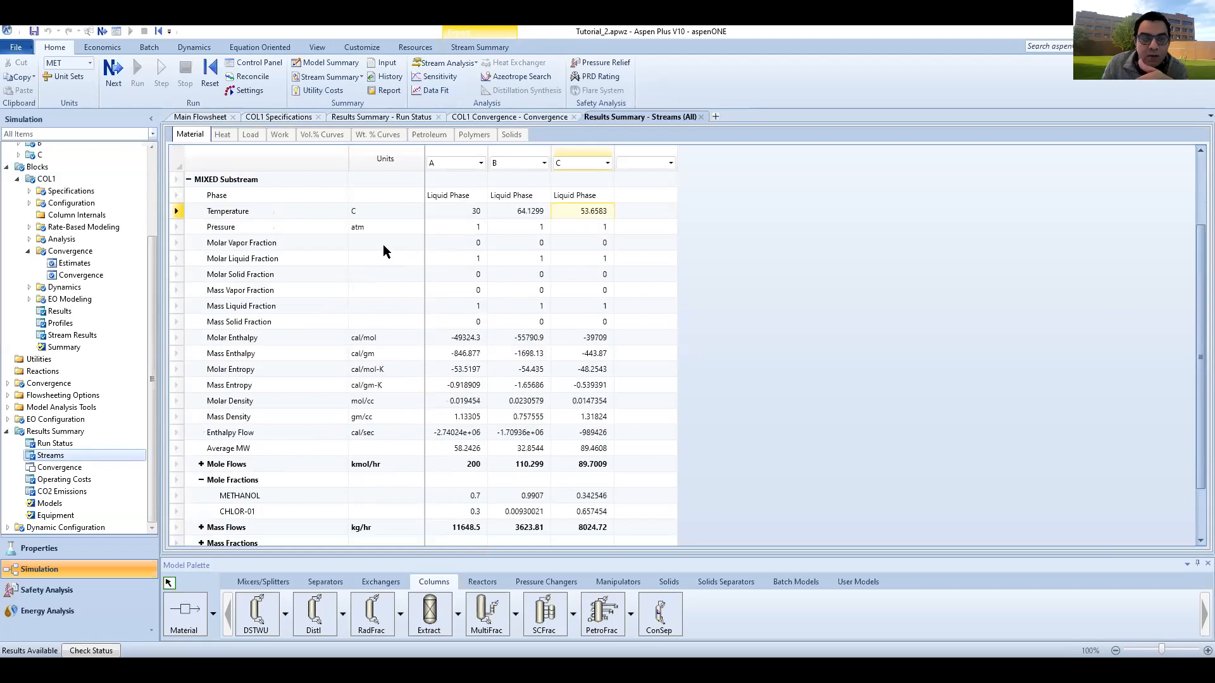
scroll(604, 230, up, 1)
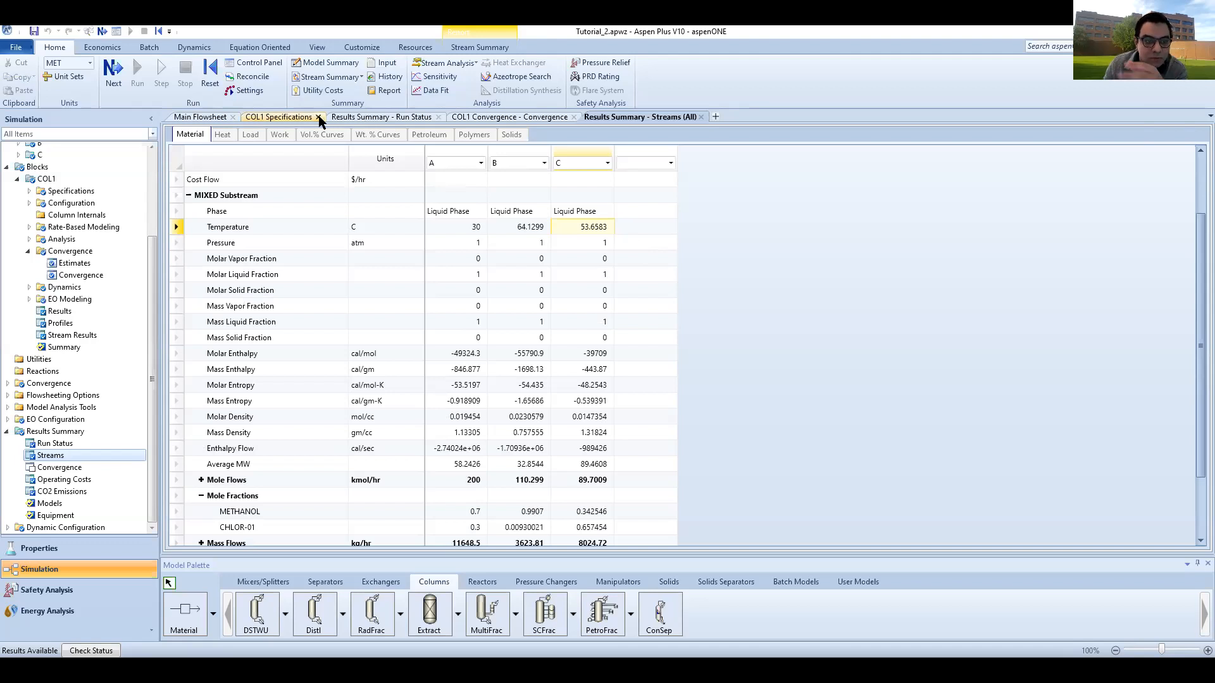
- Close the COL1 Specifications, Run Status and COL1 Convergence forms, keeping the main flowsheet and stream results open
click(318, 116)
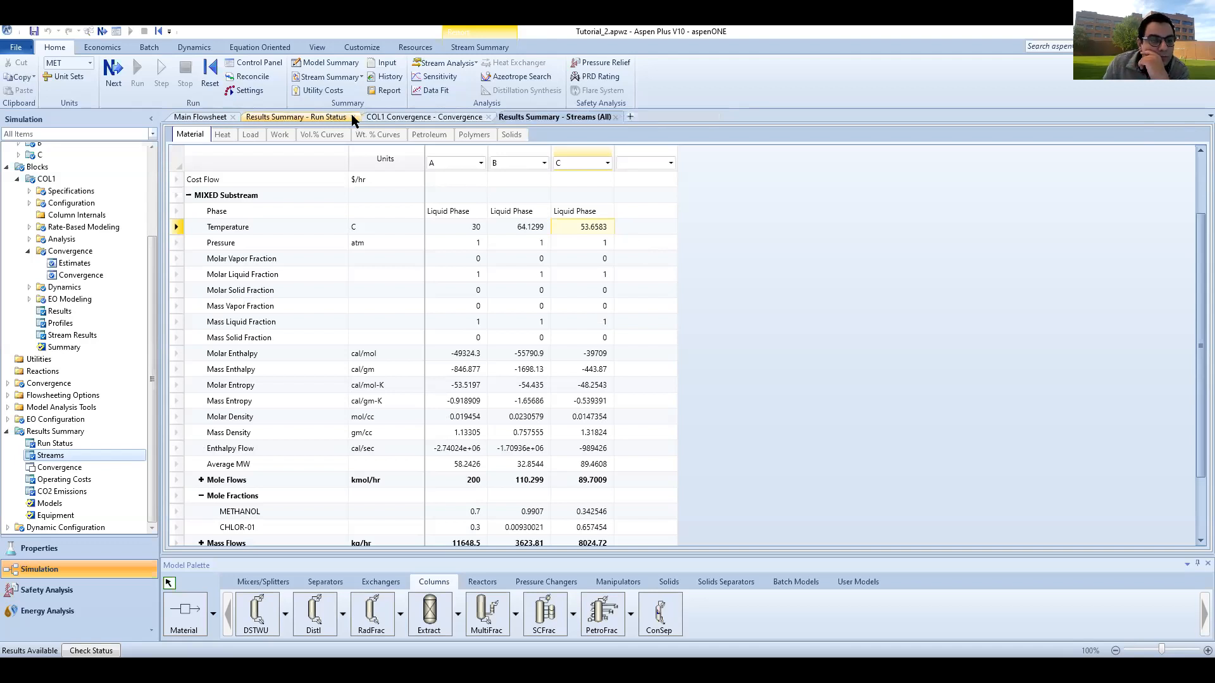
click(354, 117)
click(367, 117)
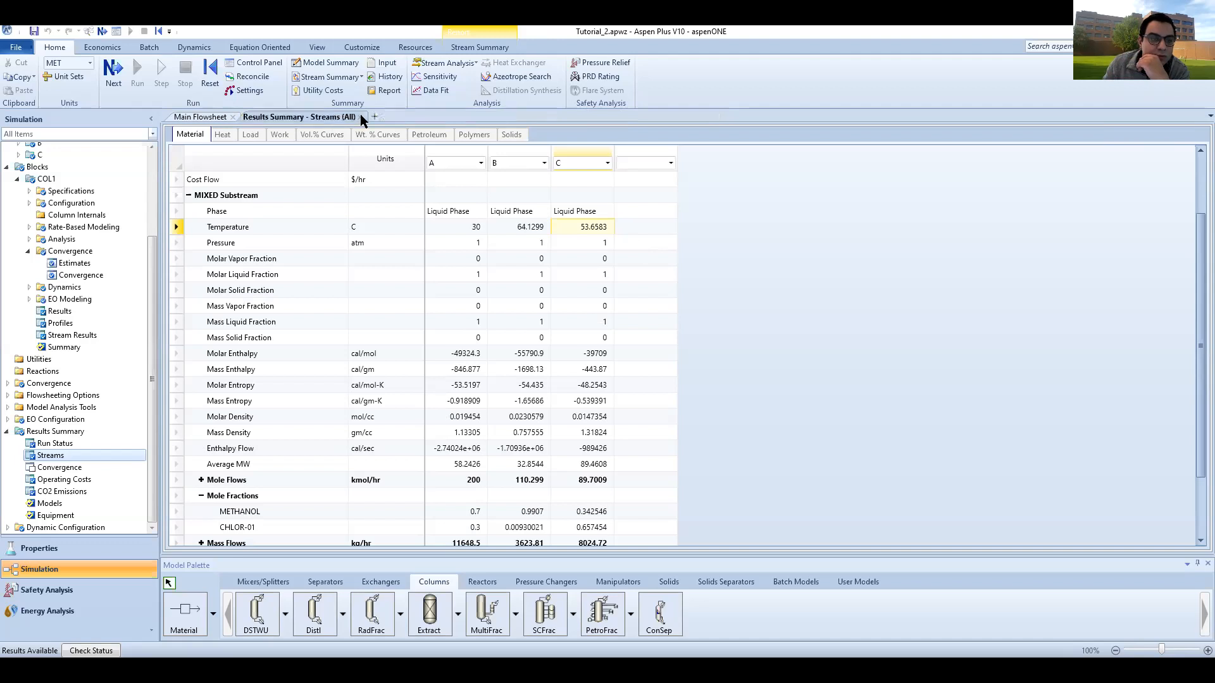
- Return to the main flowsheet and add a second RadFrac column to the right of COL1
click(202, 117)
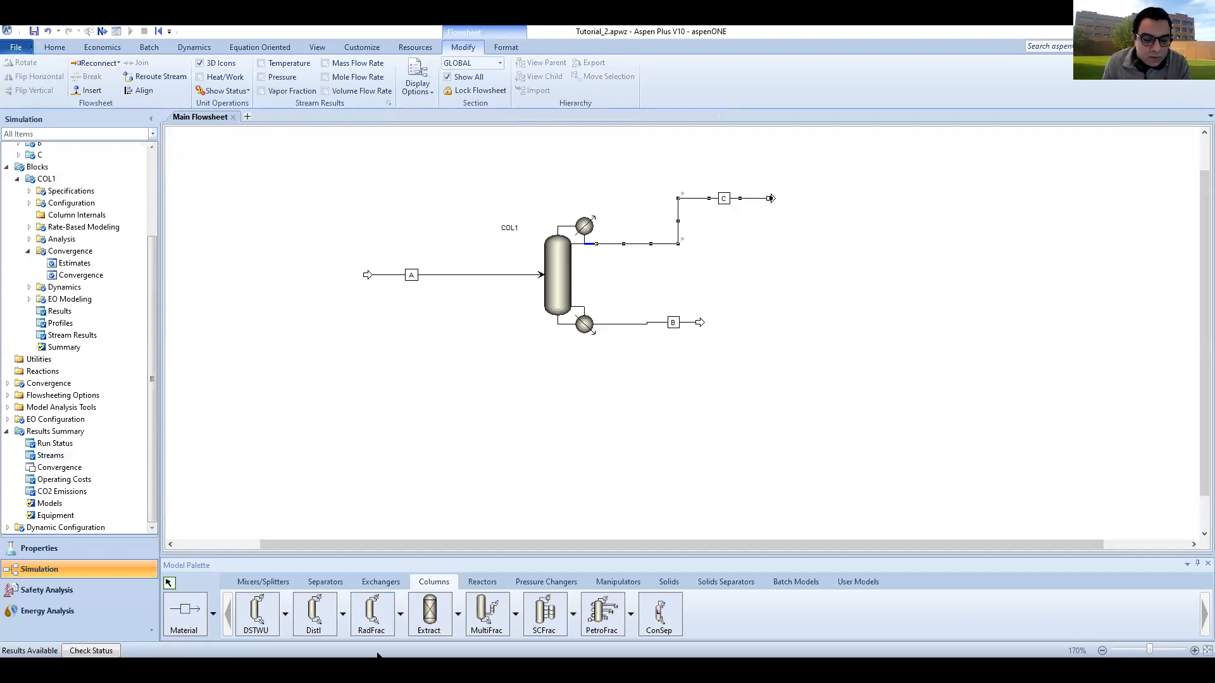
click(799, 350)
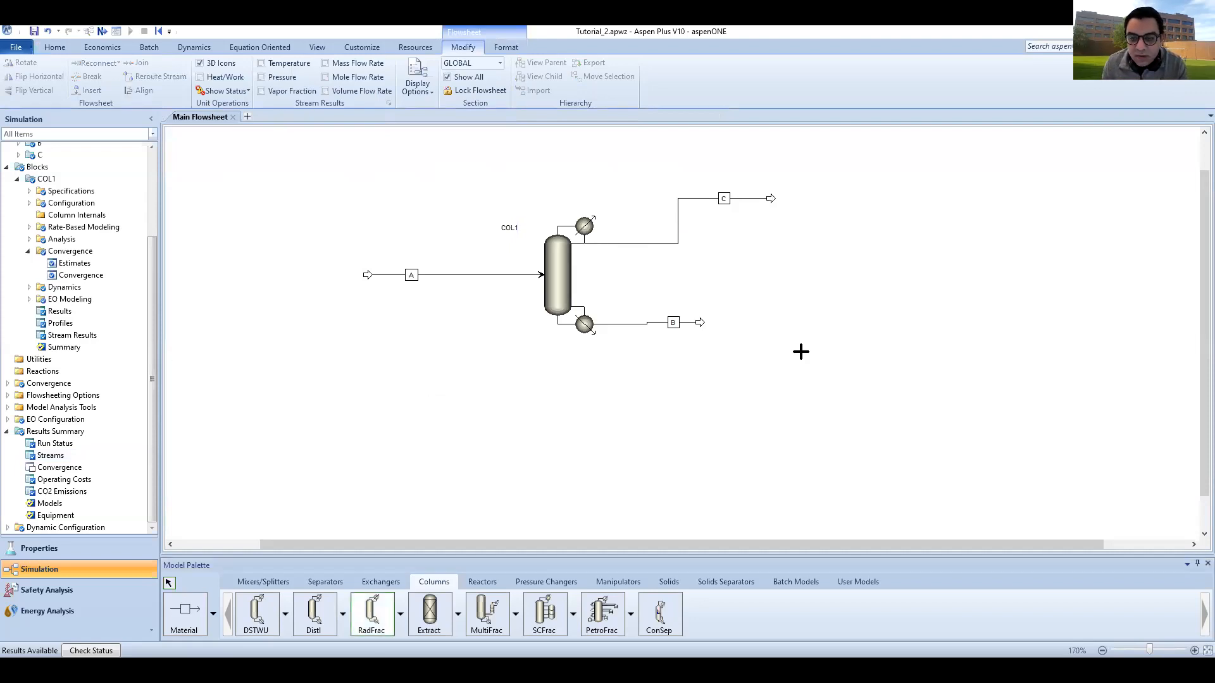
click(776, 249)
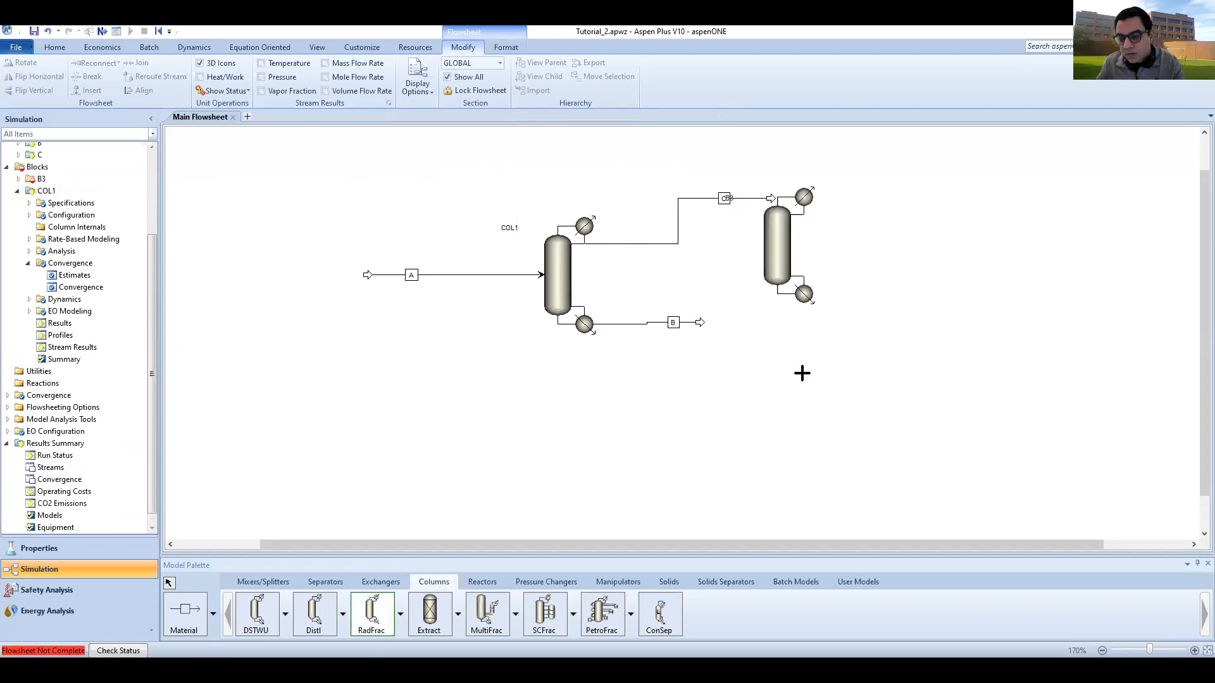
key(Escape)
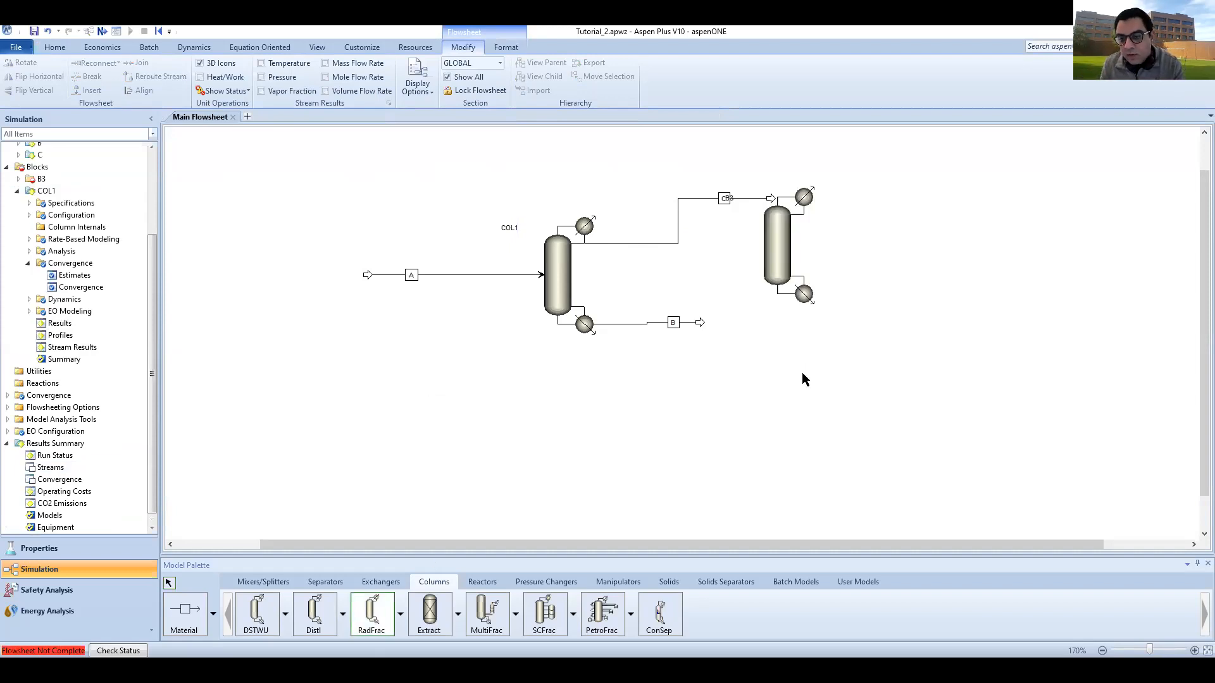
- Rearrange the flowsheet with COL1 and its streams on the left and column B3 farther right, leaving a wide gap between them
drag(790, 240, 831, 264)
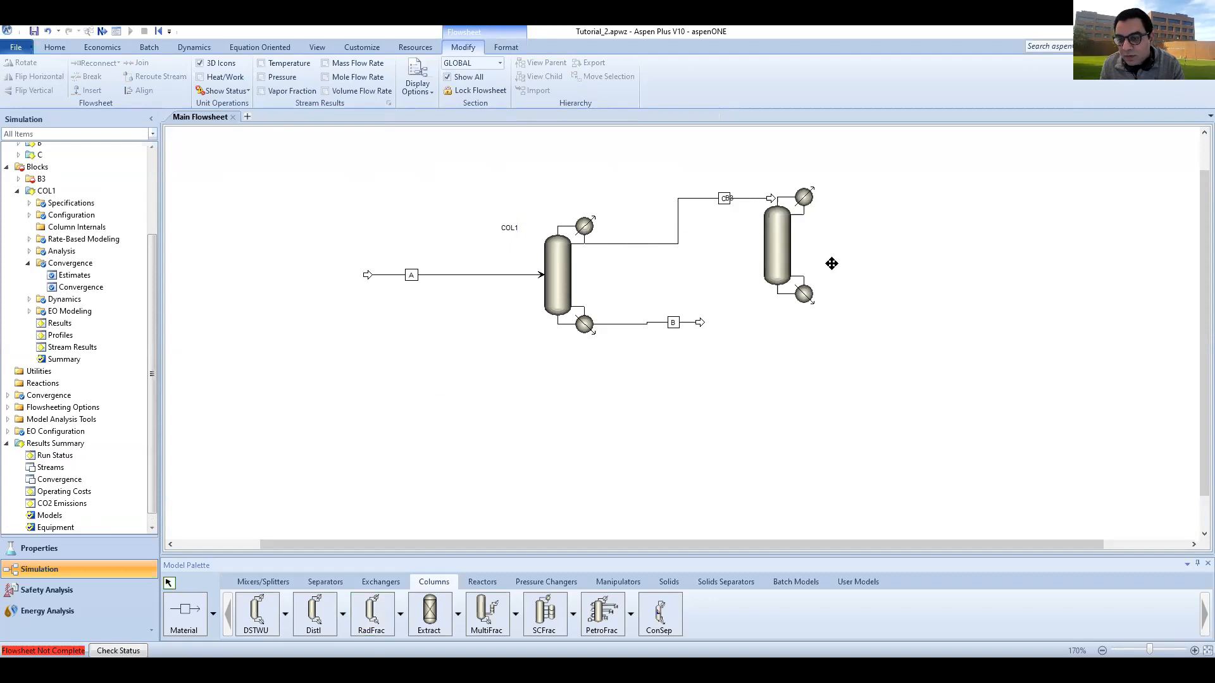
click(821, 442)
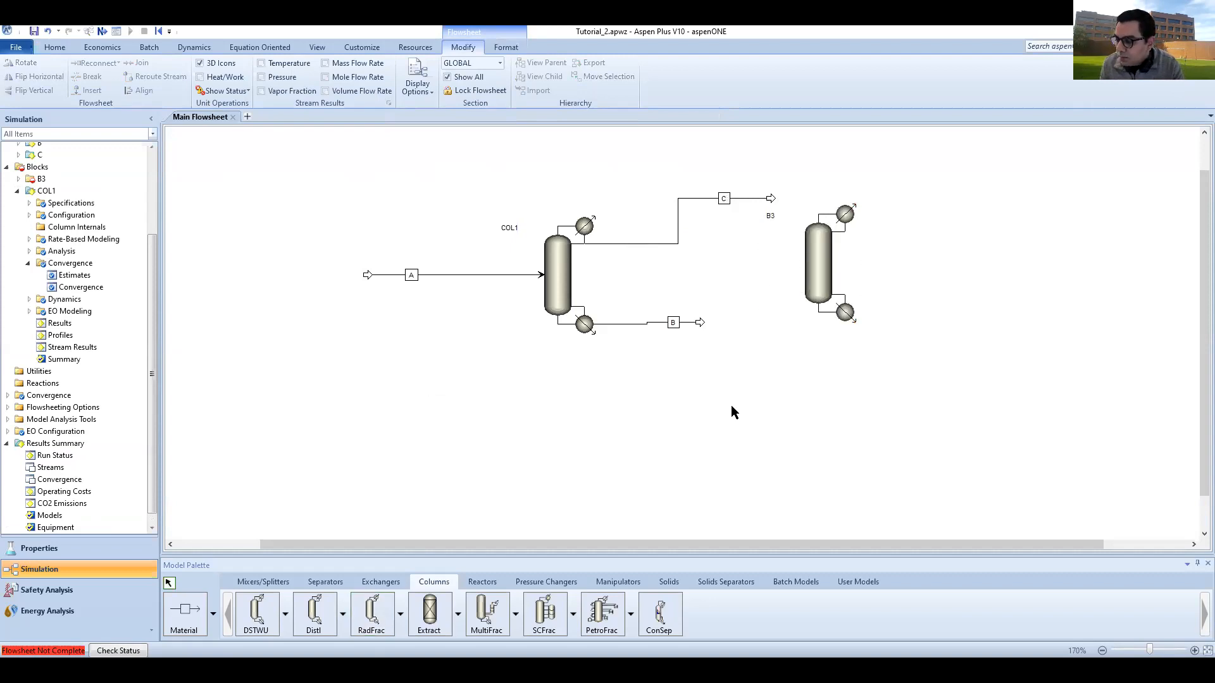
drag(829, 303, 991, 273)
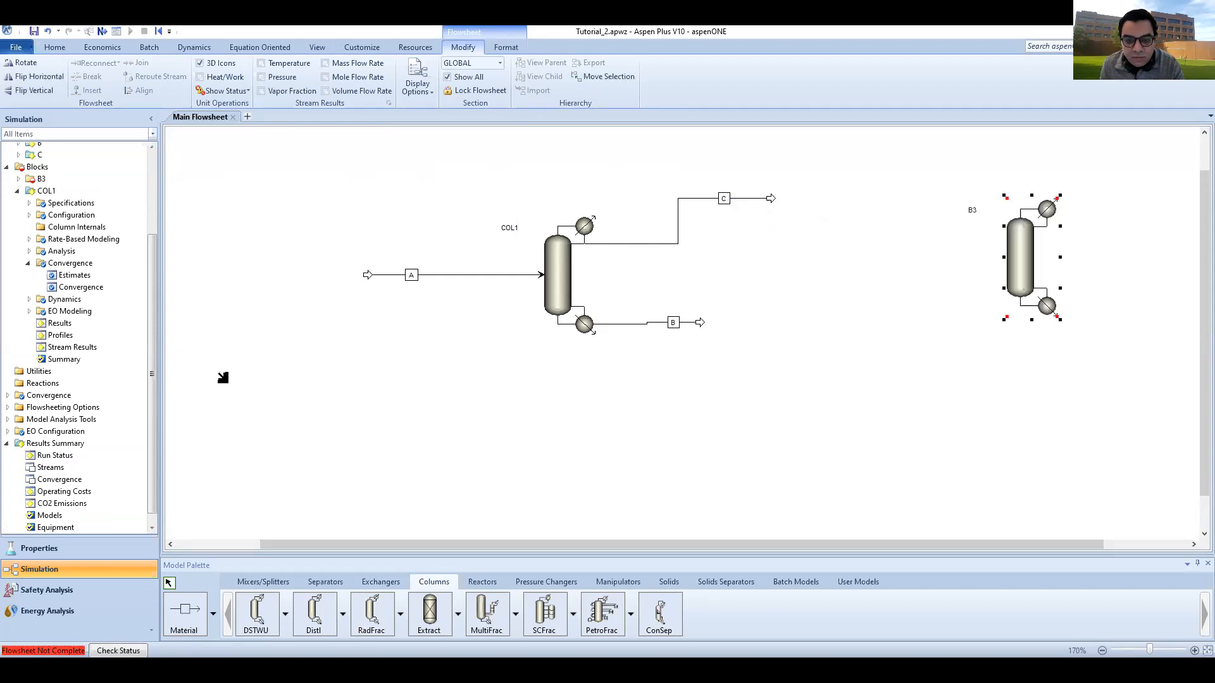
drag(557, 271, 427, 270)
drag(237, 275, 299, 275)
drag(692, 178, 286, 375)
drag(429, 297, 376, 320)
drag(1021, 253, 867, 294)
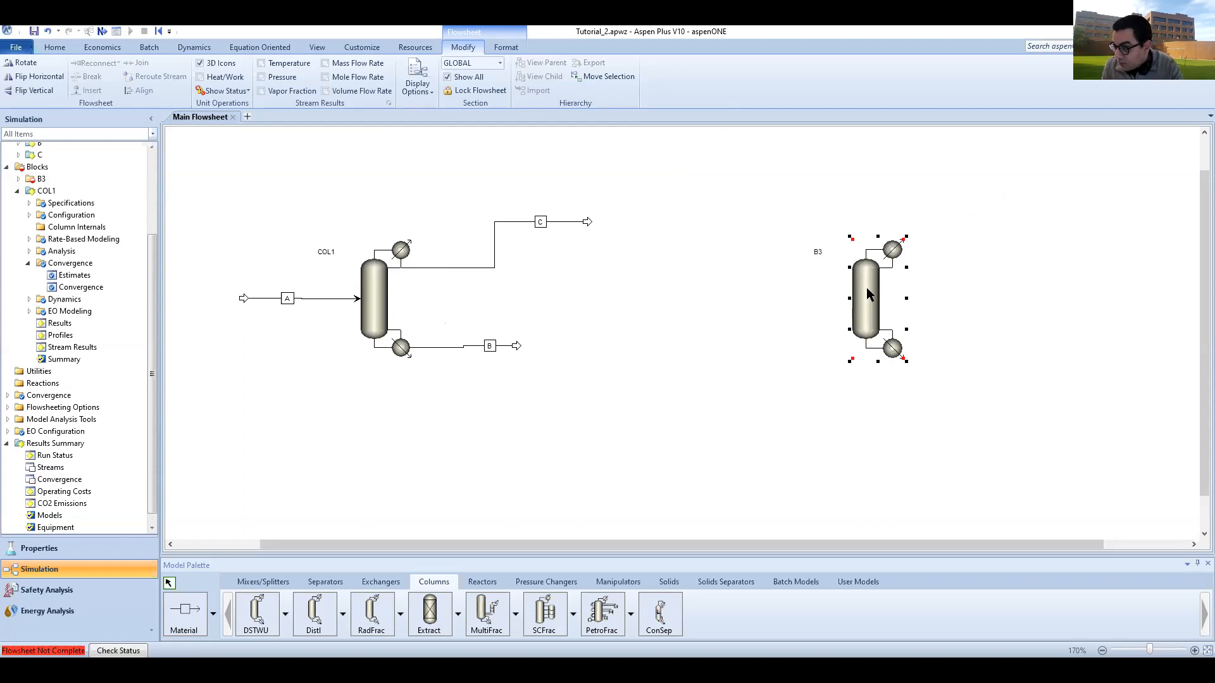
- Configure column B3 with 35 stages and a Total condenser
double_click(867, 287)
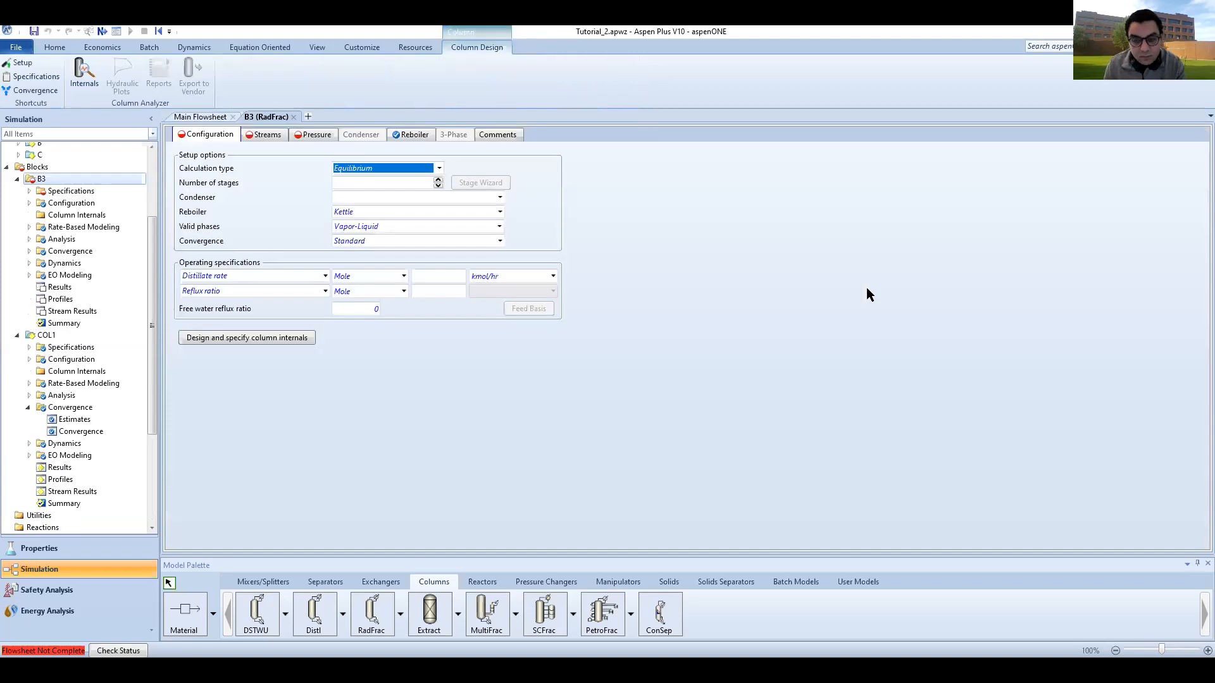
click(390, 182)
text(35)
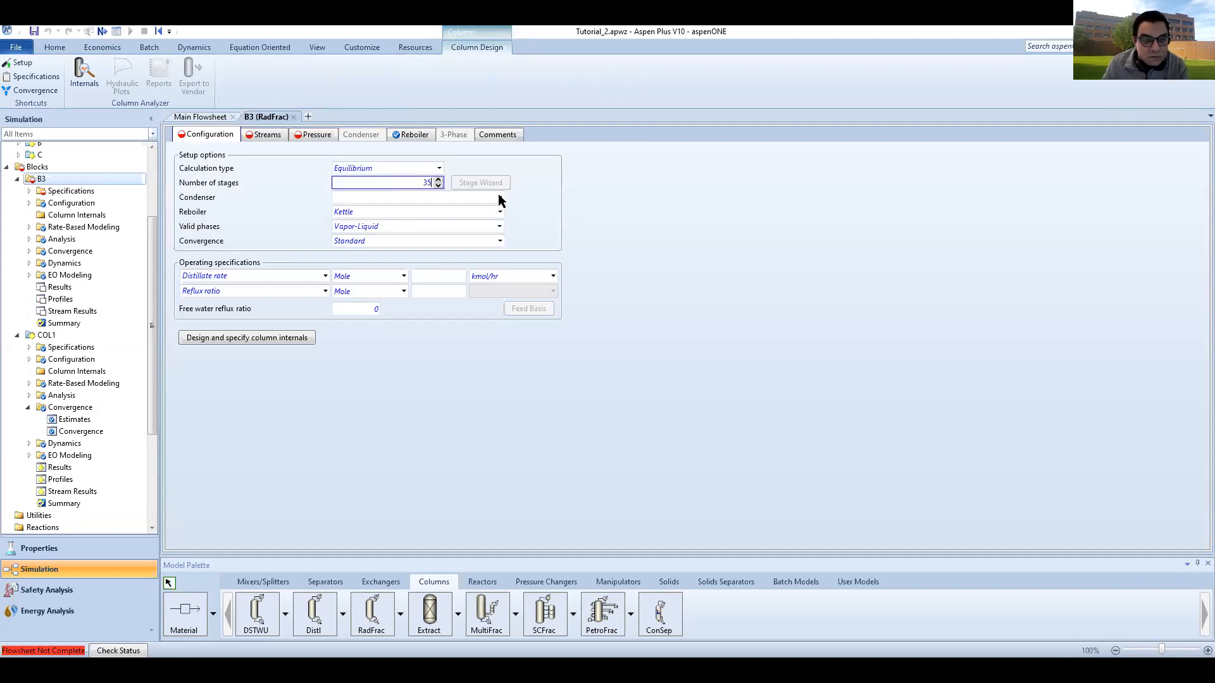
key(Tab)
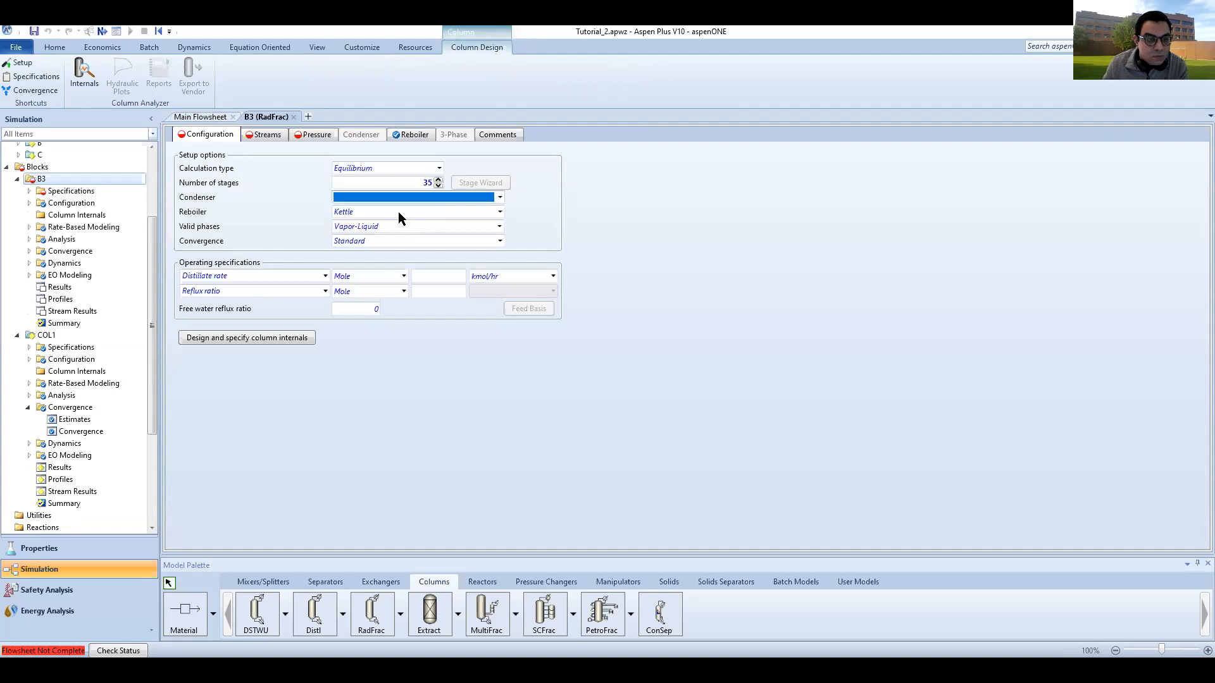
text(tal)
- Specify column B3's operation by a mole boilup ratio of 7 and a mole reflux ratio of 3.2
click(319, 275)
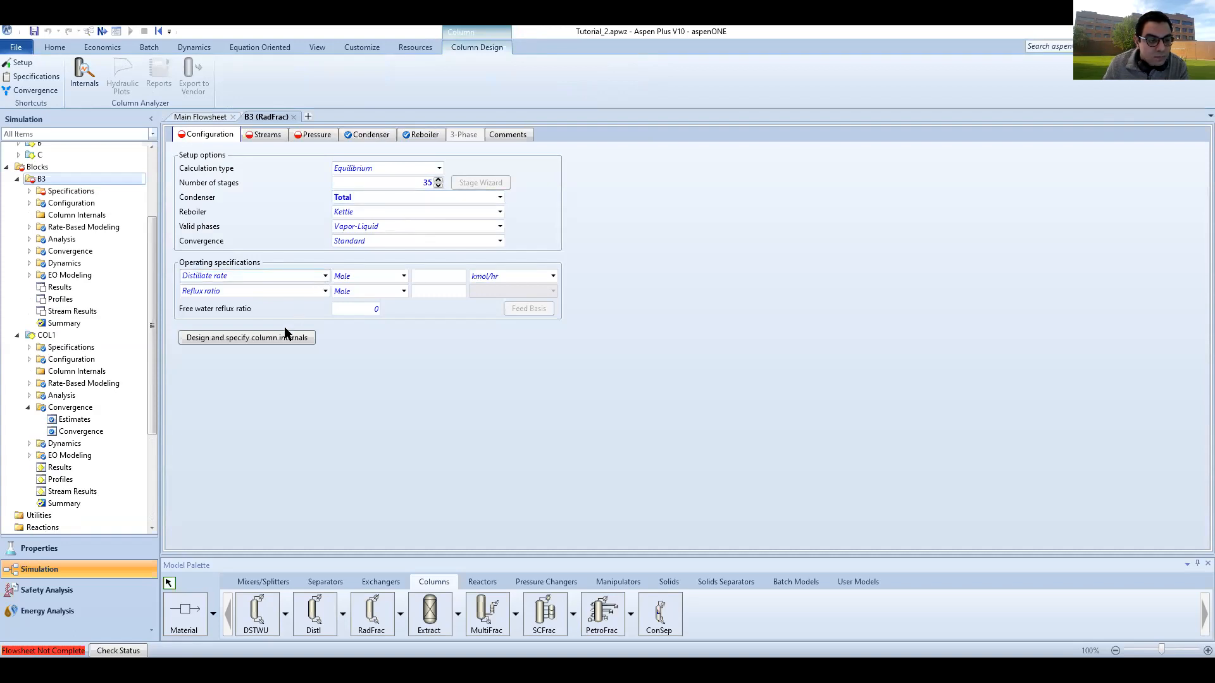
click(430, 288)
text(3.2)
key(Return)
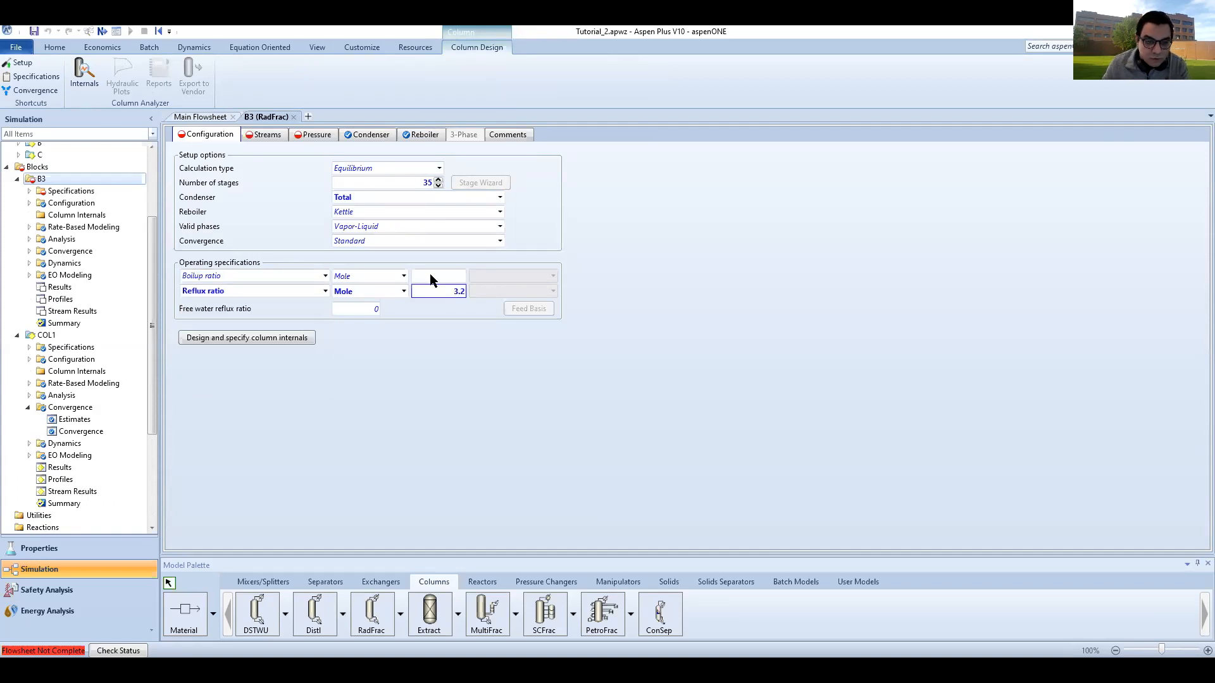
click(431, 276)
text(7)
key(Return)
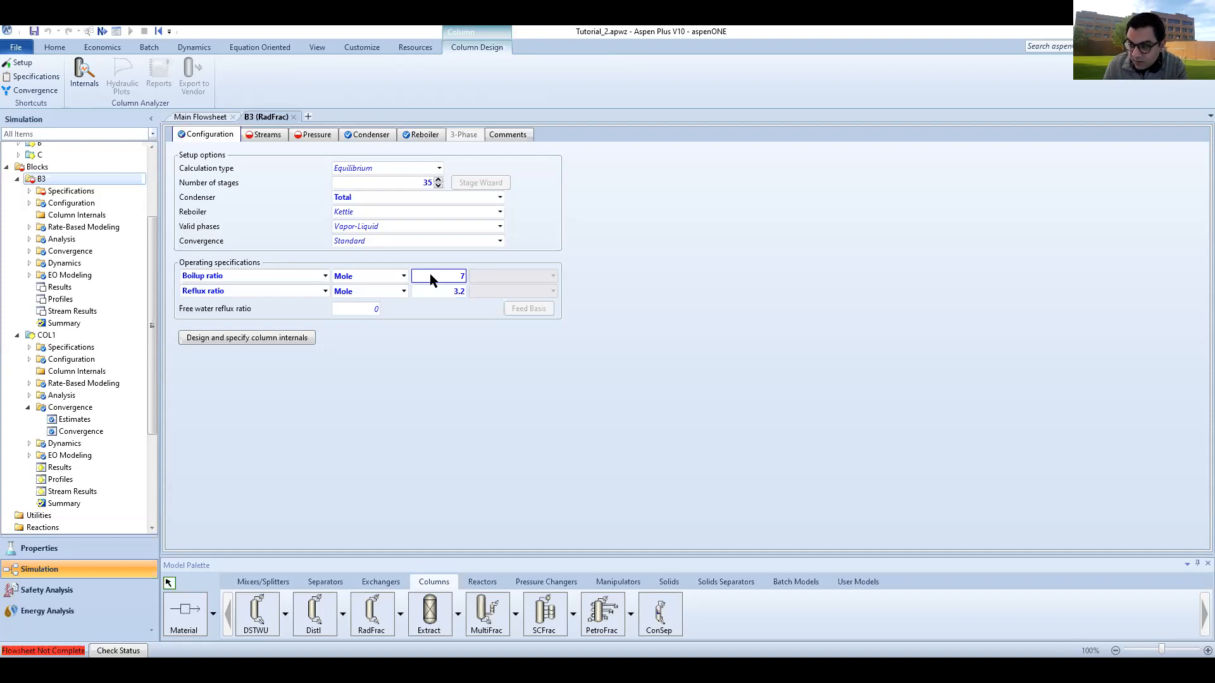
- Set column B3's stage 1 / condenser pressure to 10 bar
click(305, 137)
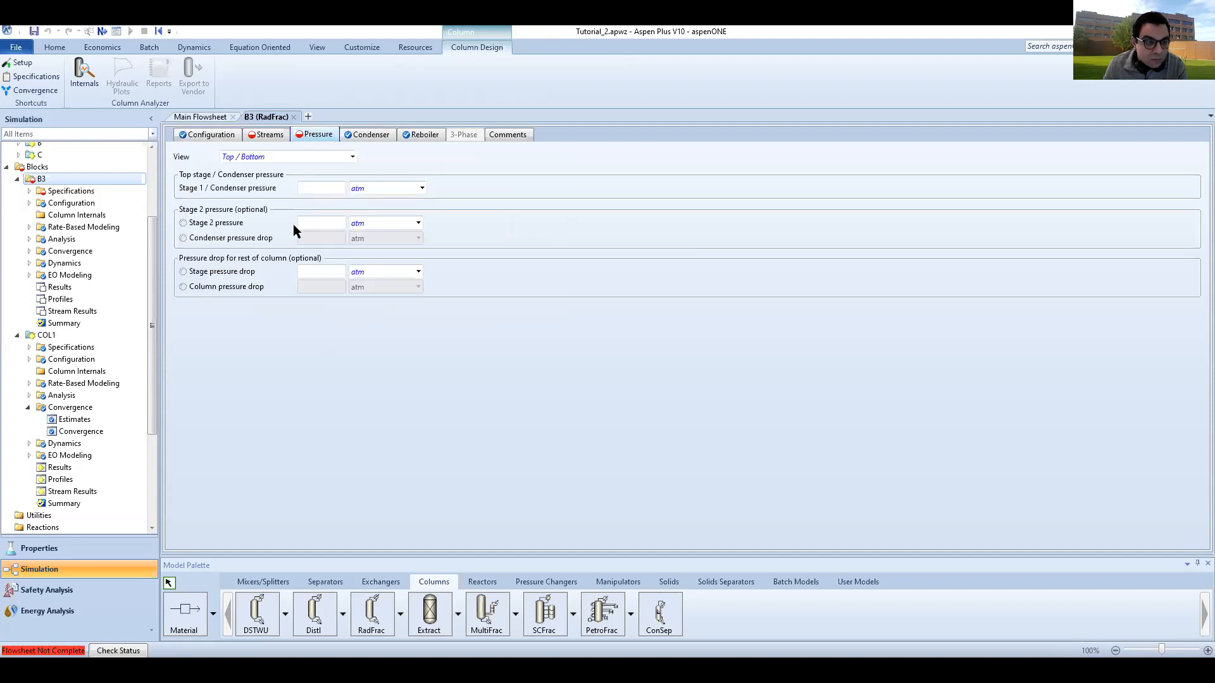
click(319, 189)
text(10)
click(421, 189)
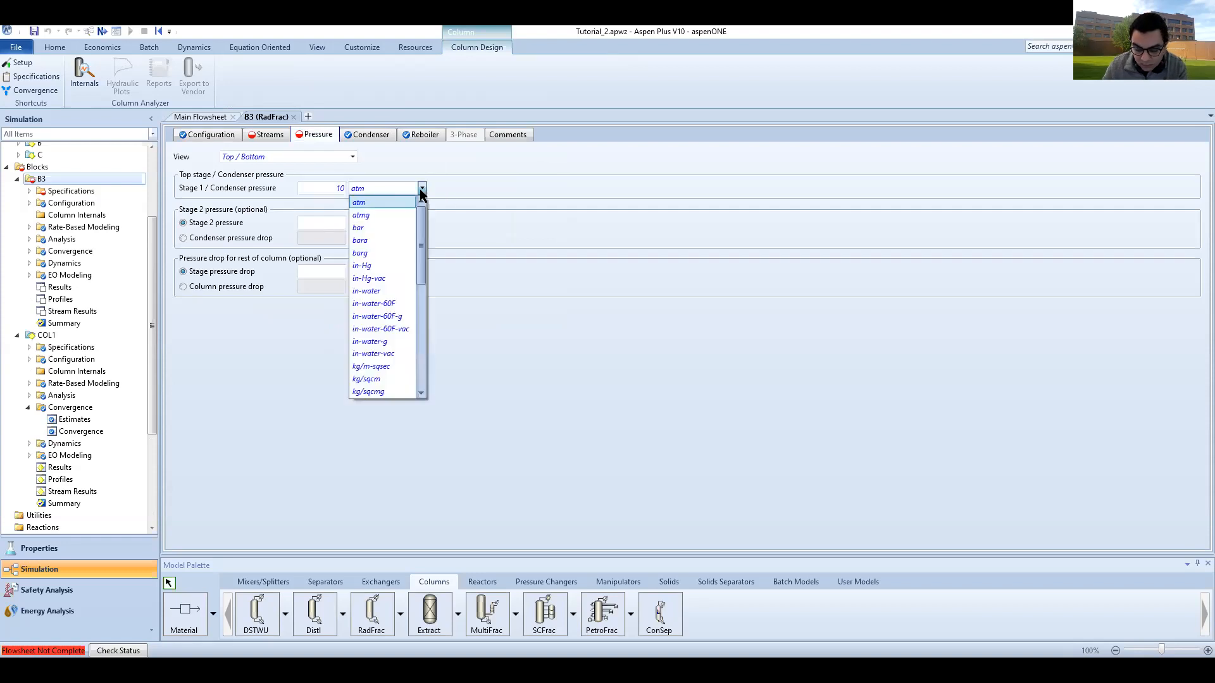
click(382, 228)
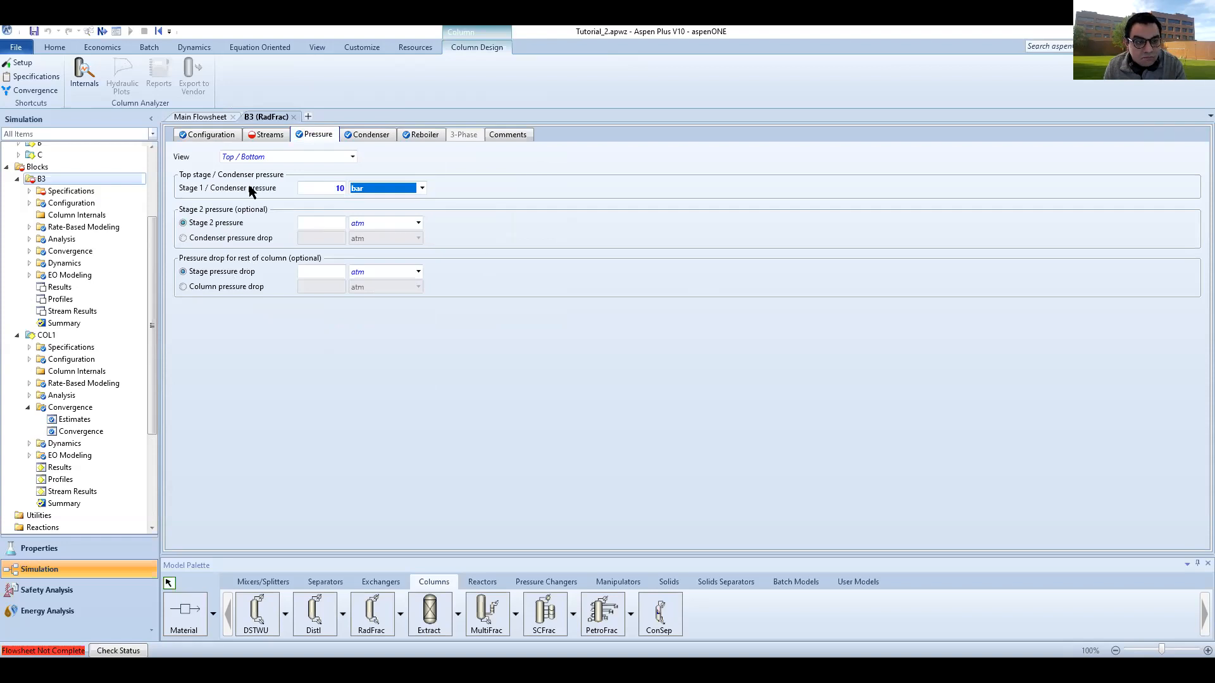
- Return to the main flowsheet and add a Pump between COL1 and B3
click(263, 137)
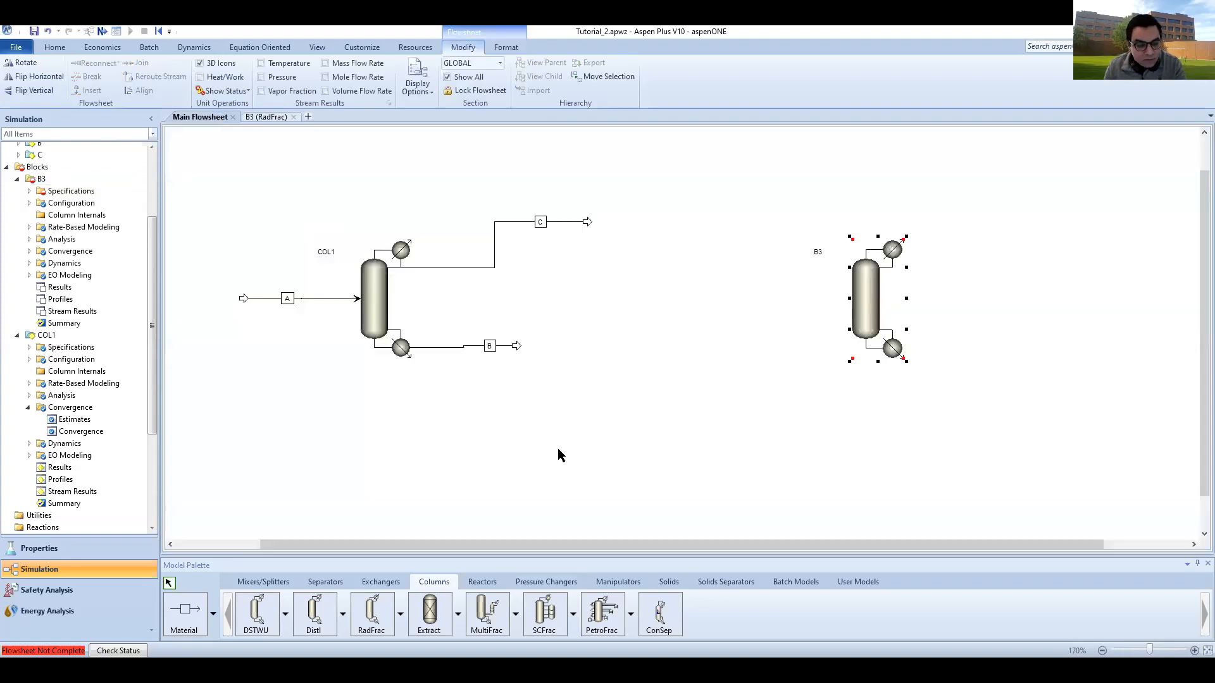
click(636, 589)
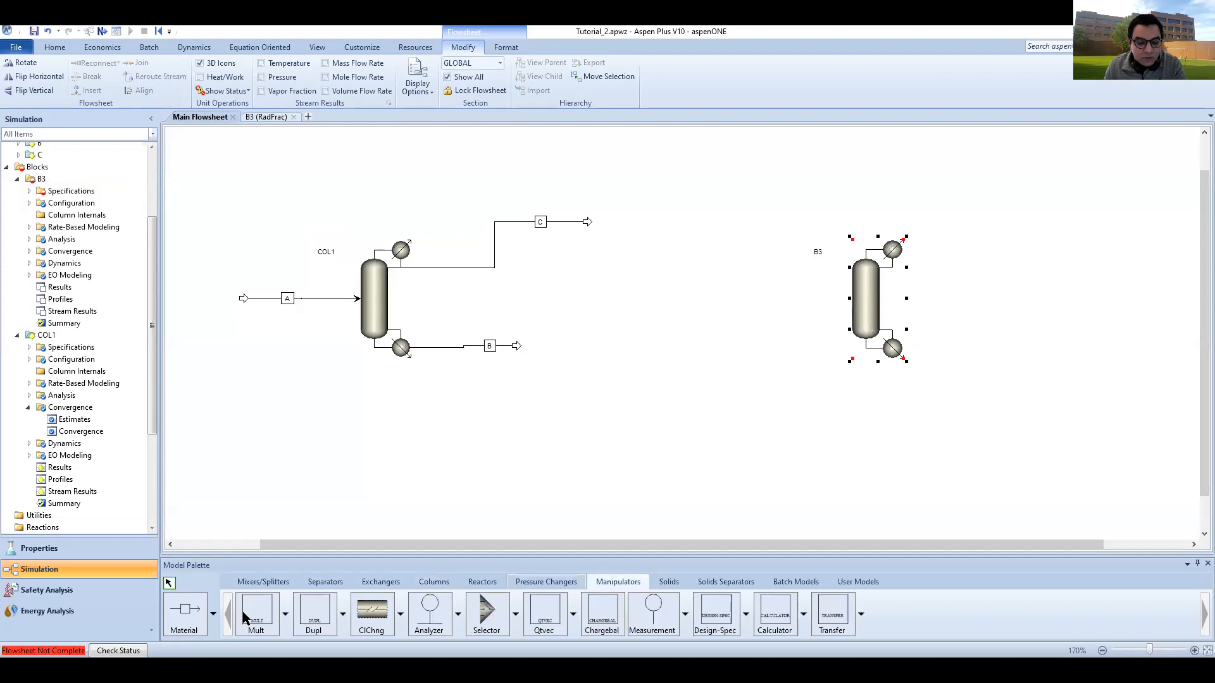
click(546, 582)
click(257, 612)
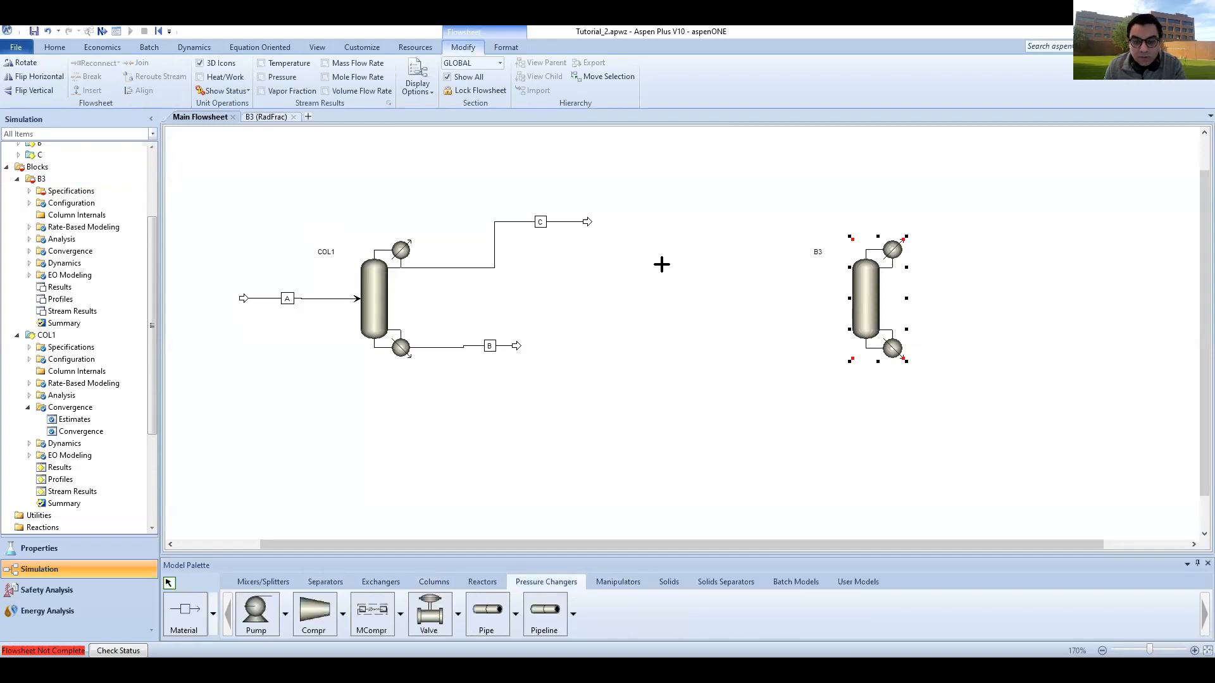
click(633, 318)
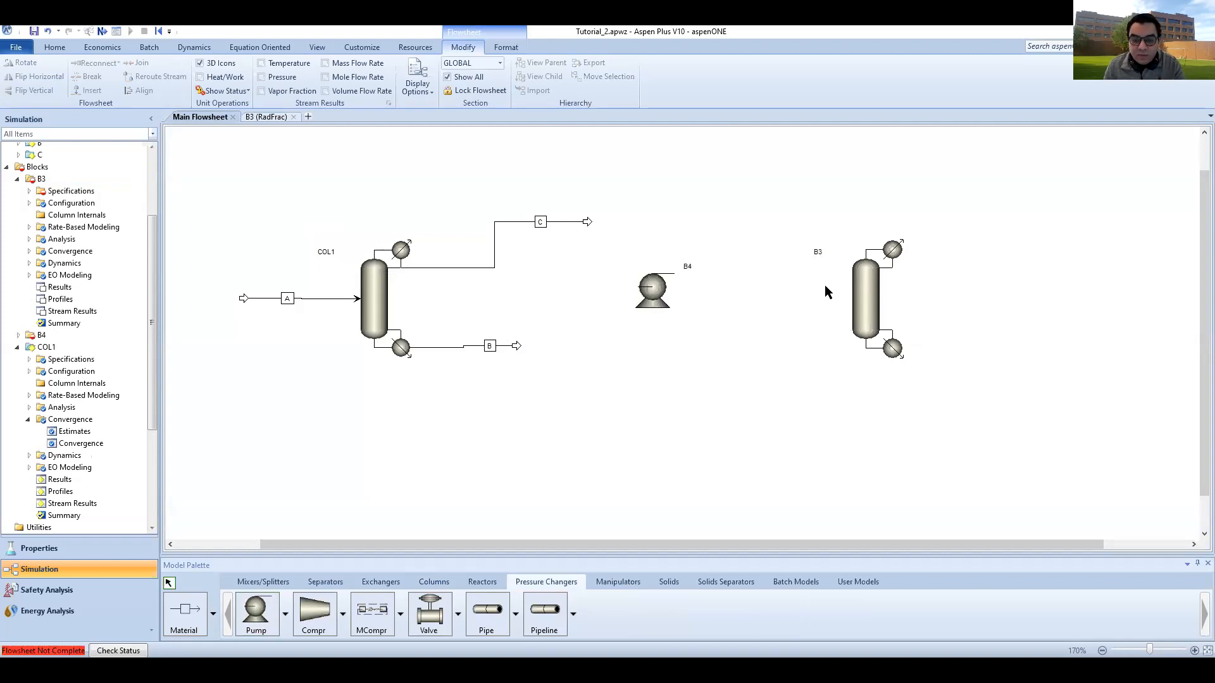
- Reconnect the destination of stream C to the inlet of pump B4 and reroute the stream
click(559, 221)
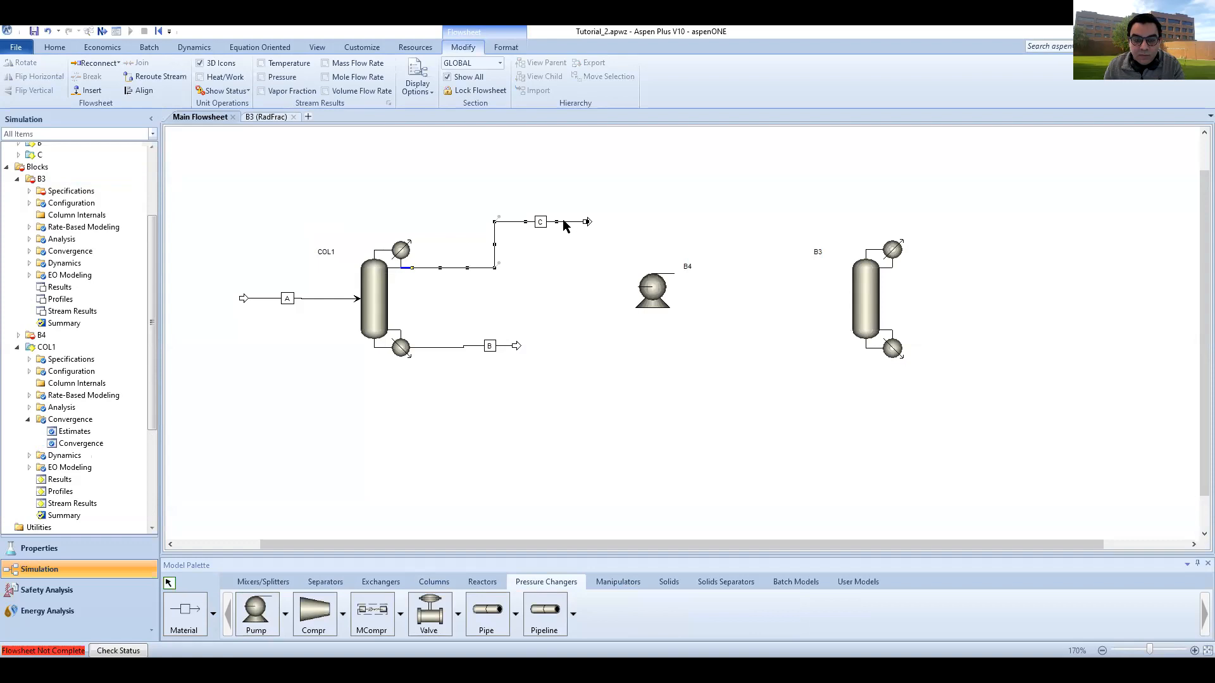
right_click(564, 221)
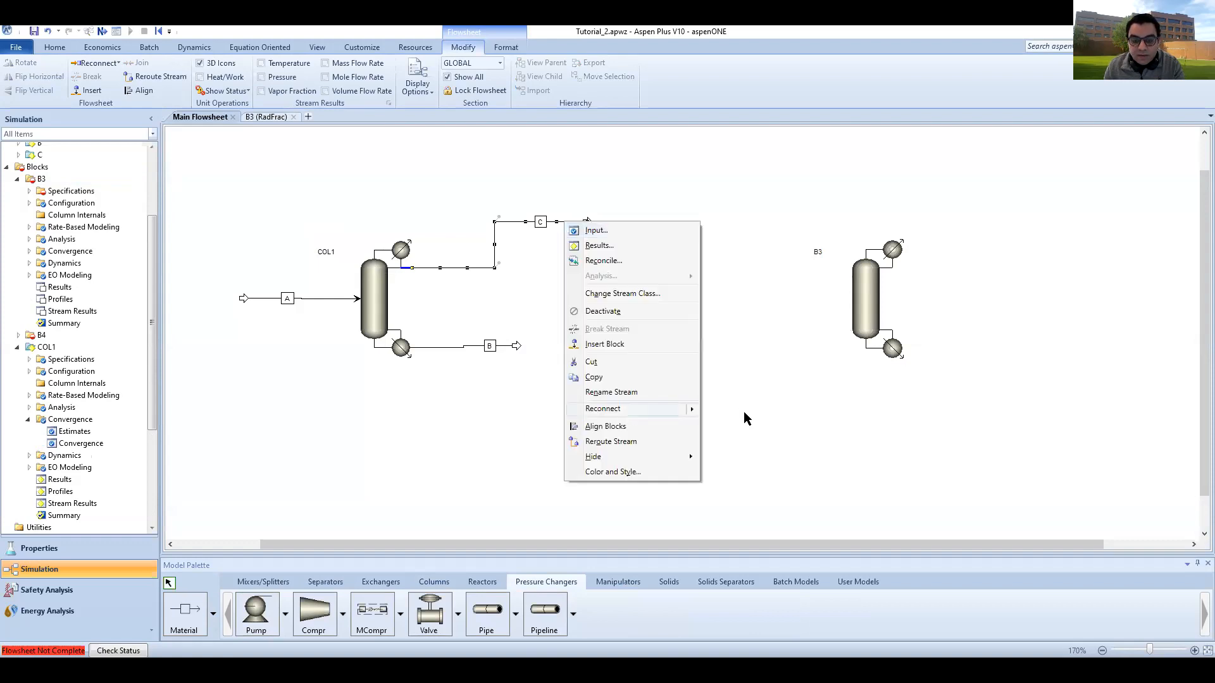
click(744, 418)
click(634, 280)
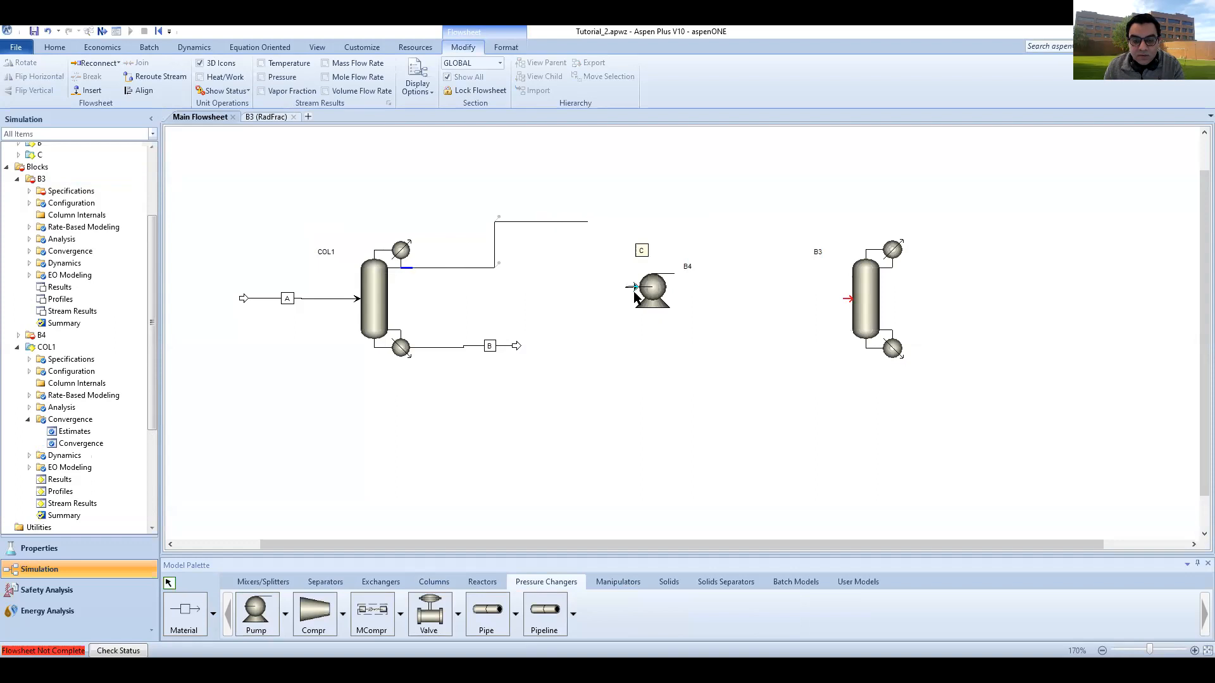
key(ctrl+j)
- Draw a material stream from pump B4's outlet to the feed inlet of column B3
click(184, 610)
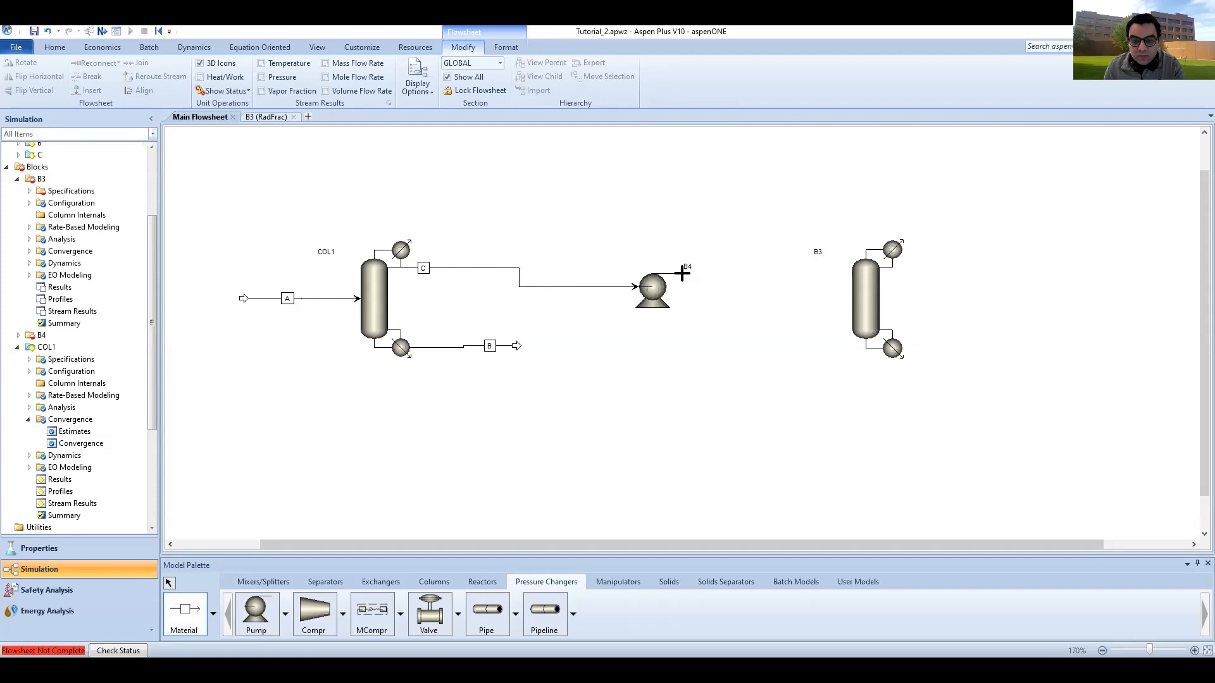
click(840, 298)
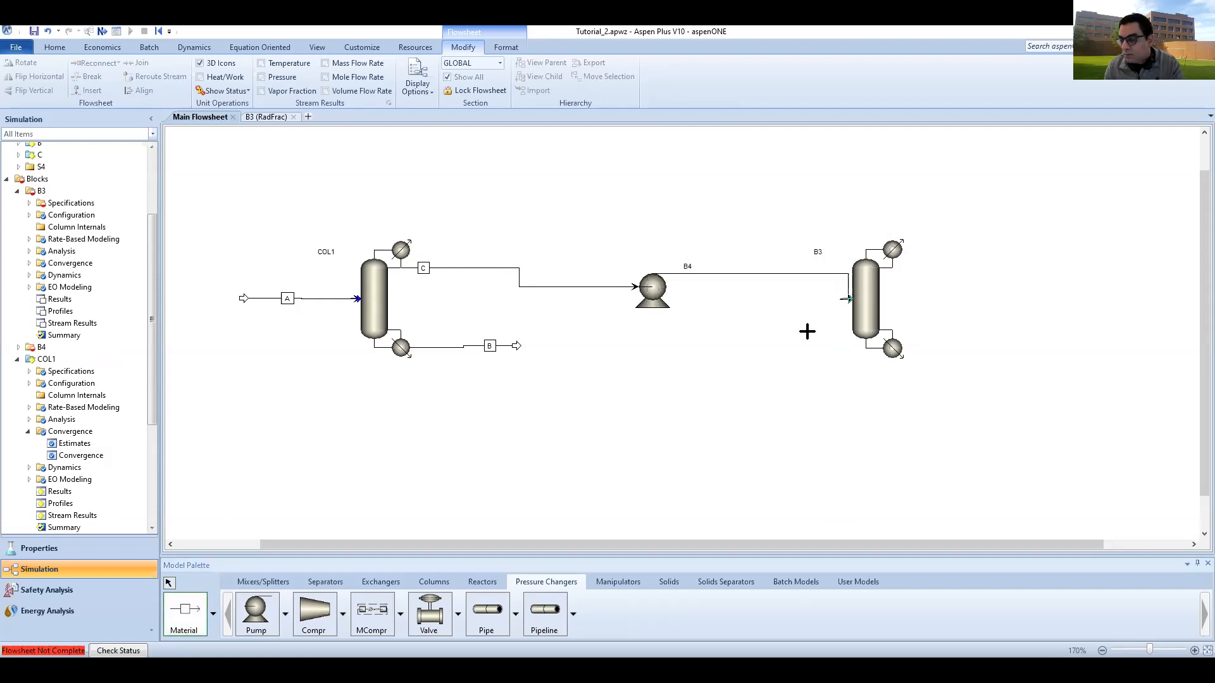
key(Escape)
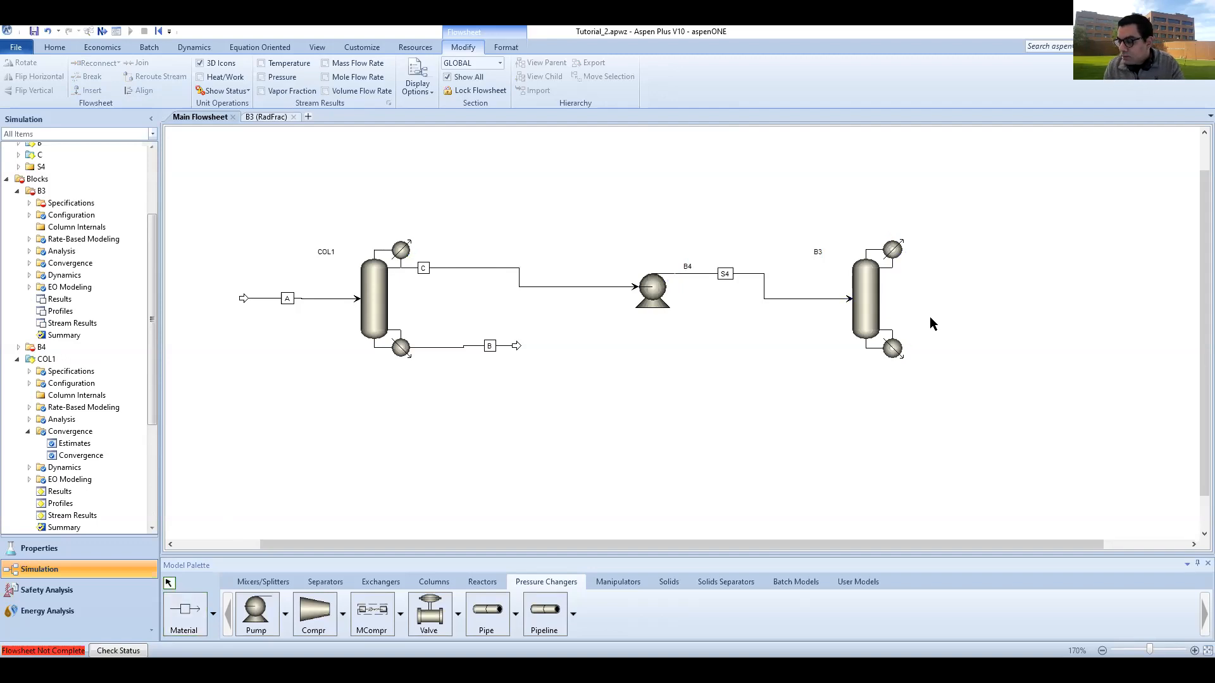
- Set the feed stage of stream S4 in column B3 to 14, keeping the Above-Stage convention
click(864, 304)
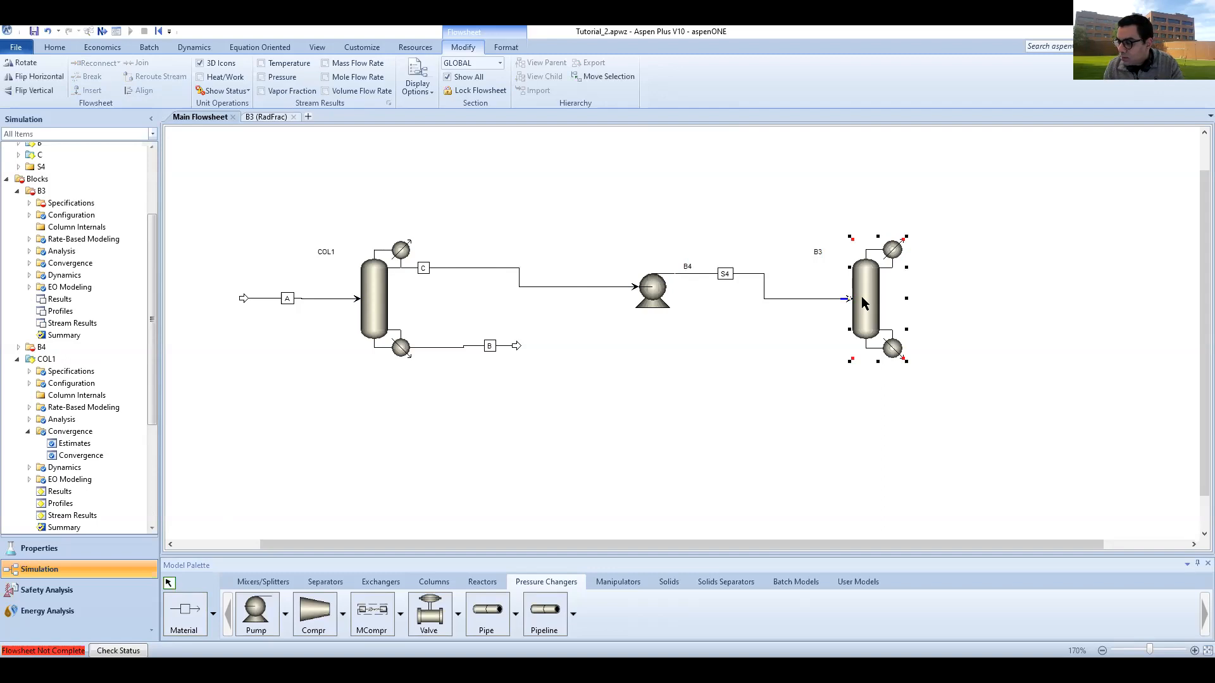
double_click(861, 298)
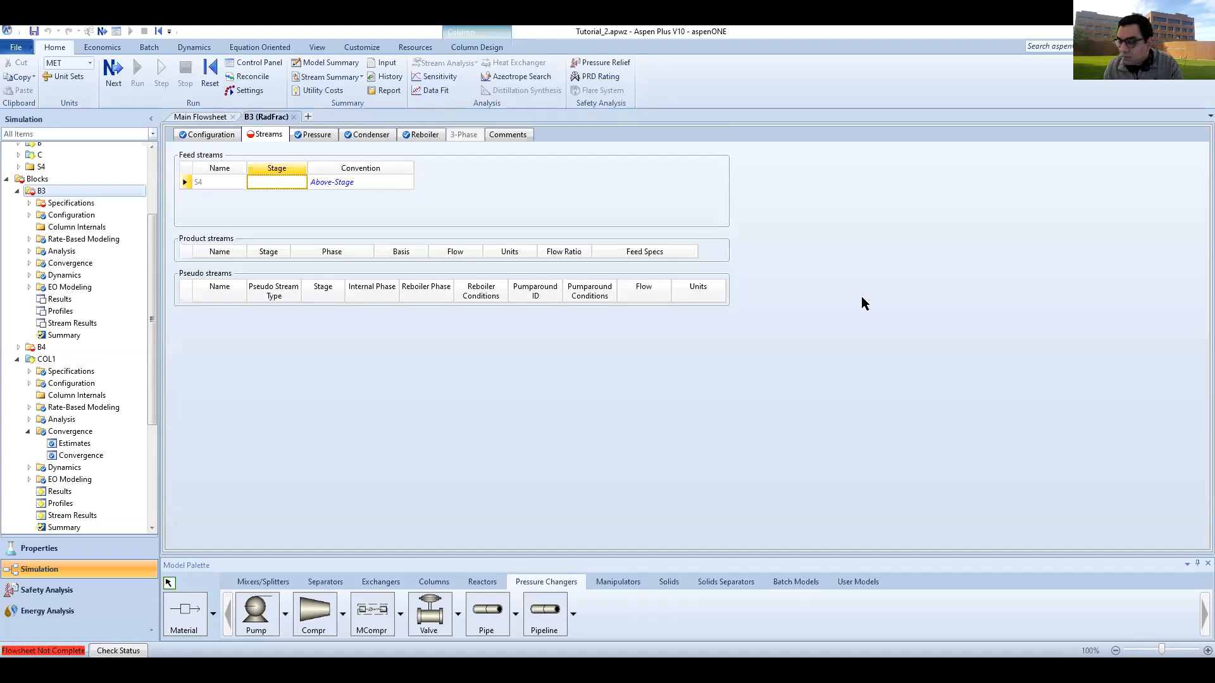
click(282, 182)
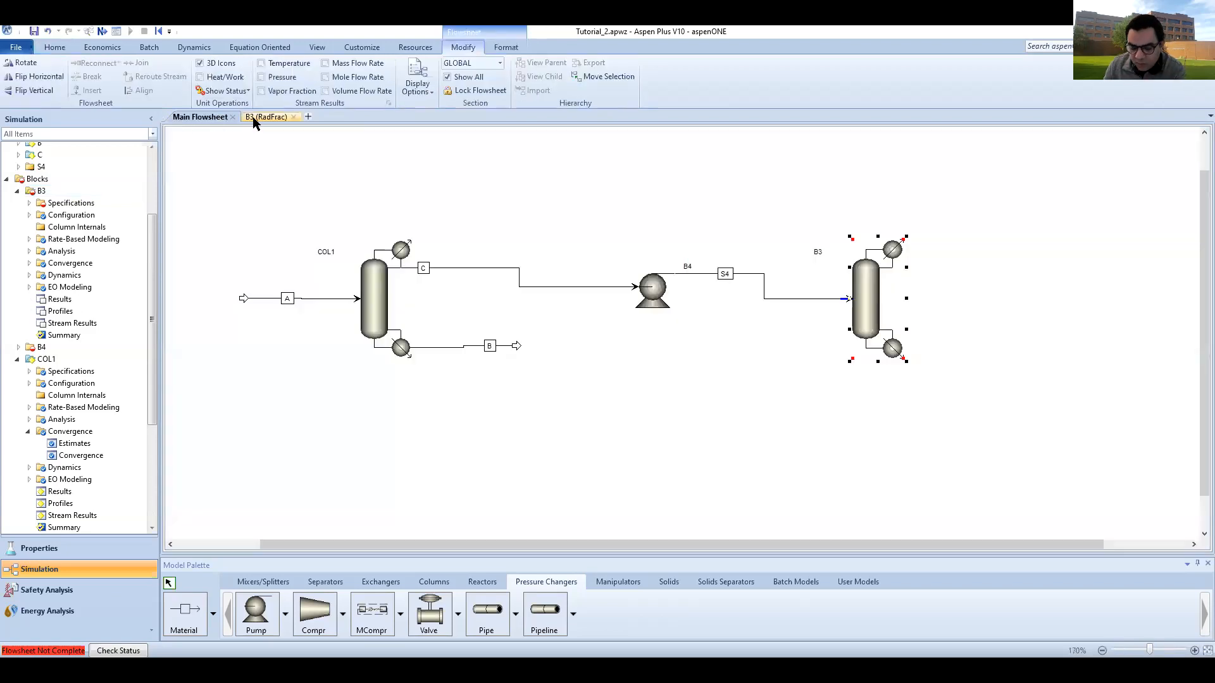
click(253, 120)
click(271, 181)
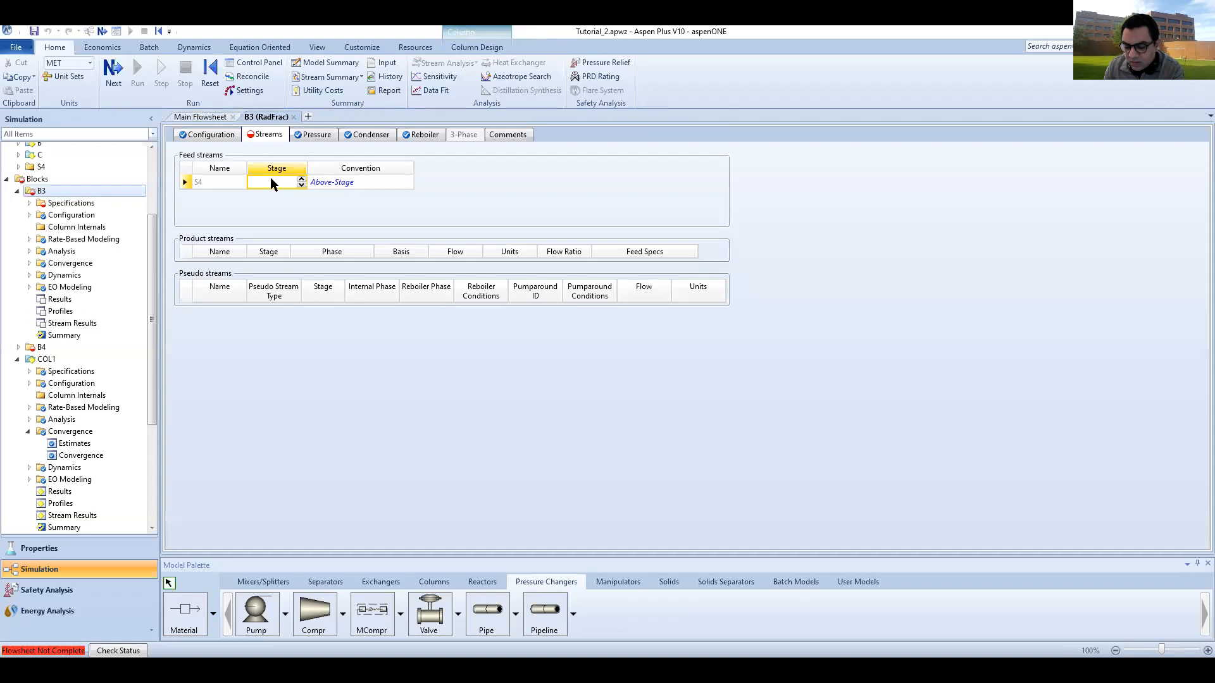
text(14)
key(Tab)
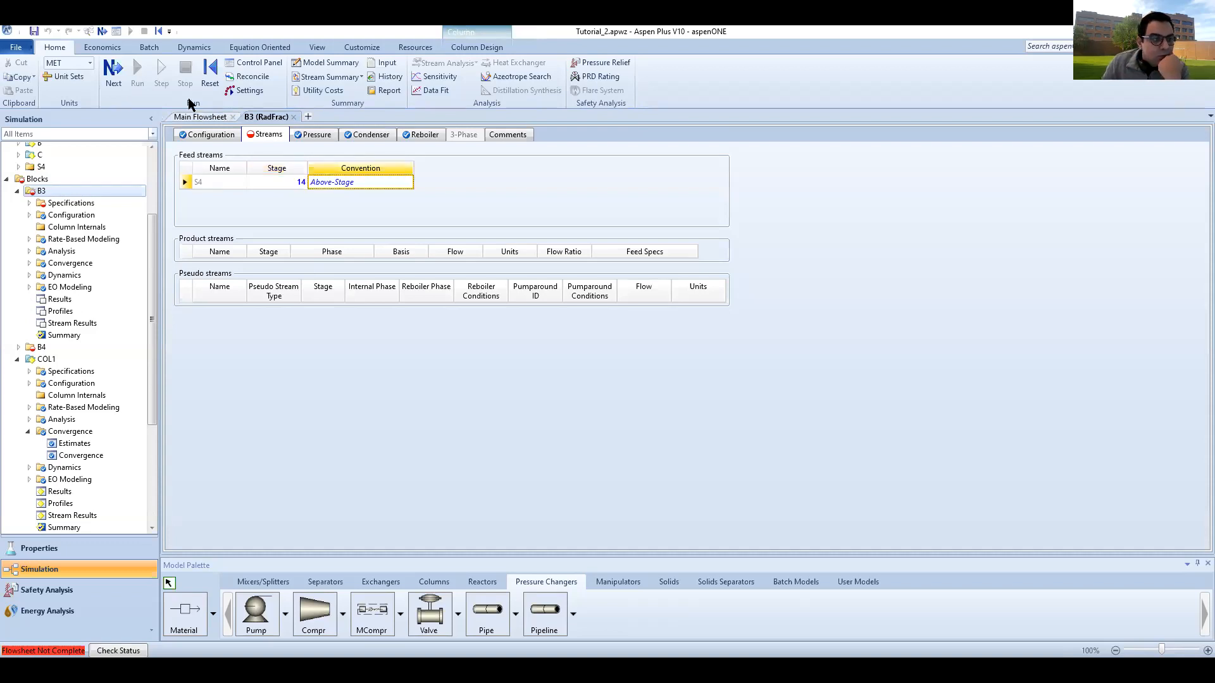
click(195, 117)
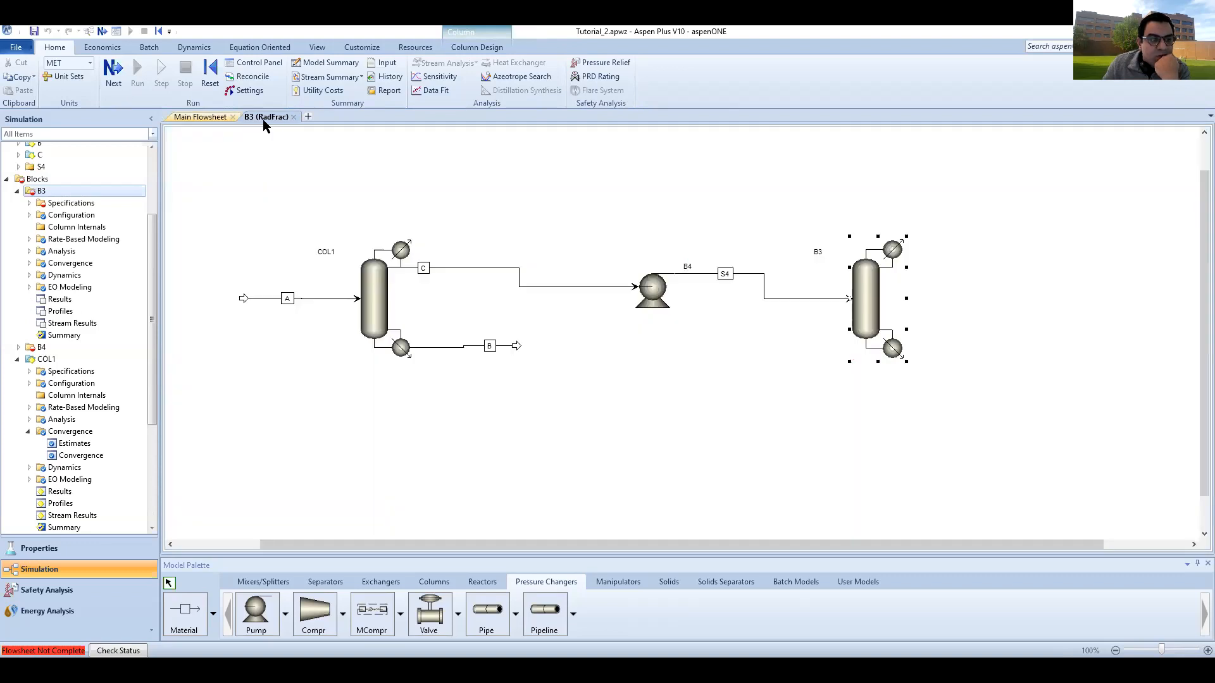
click(263, 118)
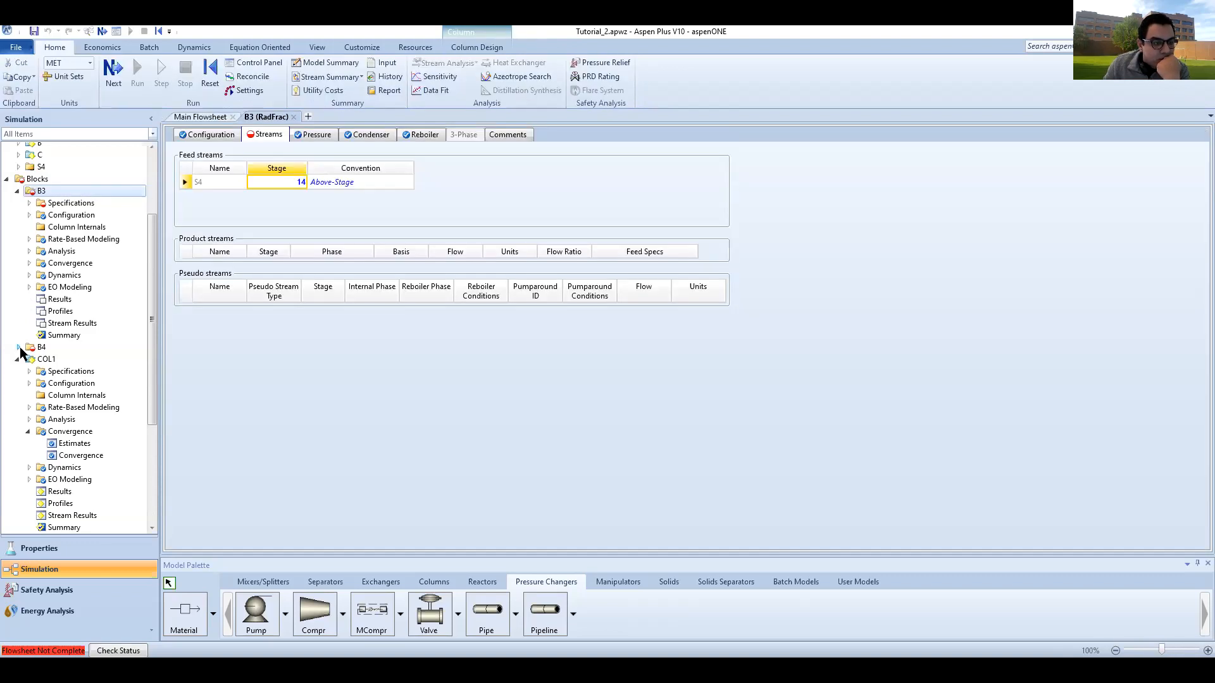
click(341, 209)
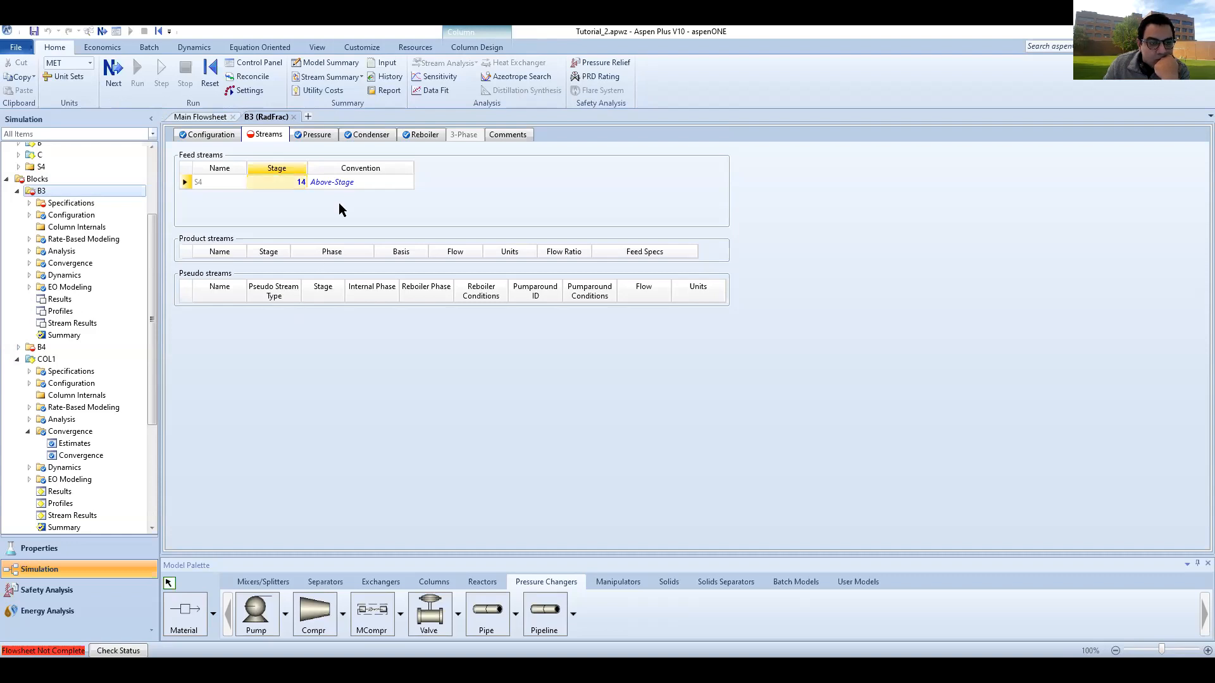
- Return to the main flowsheet and rename pump block B4 as PUMP
click(198, 118)
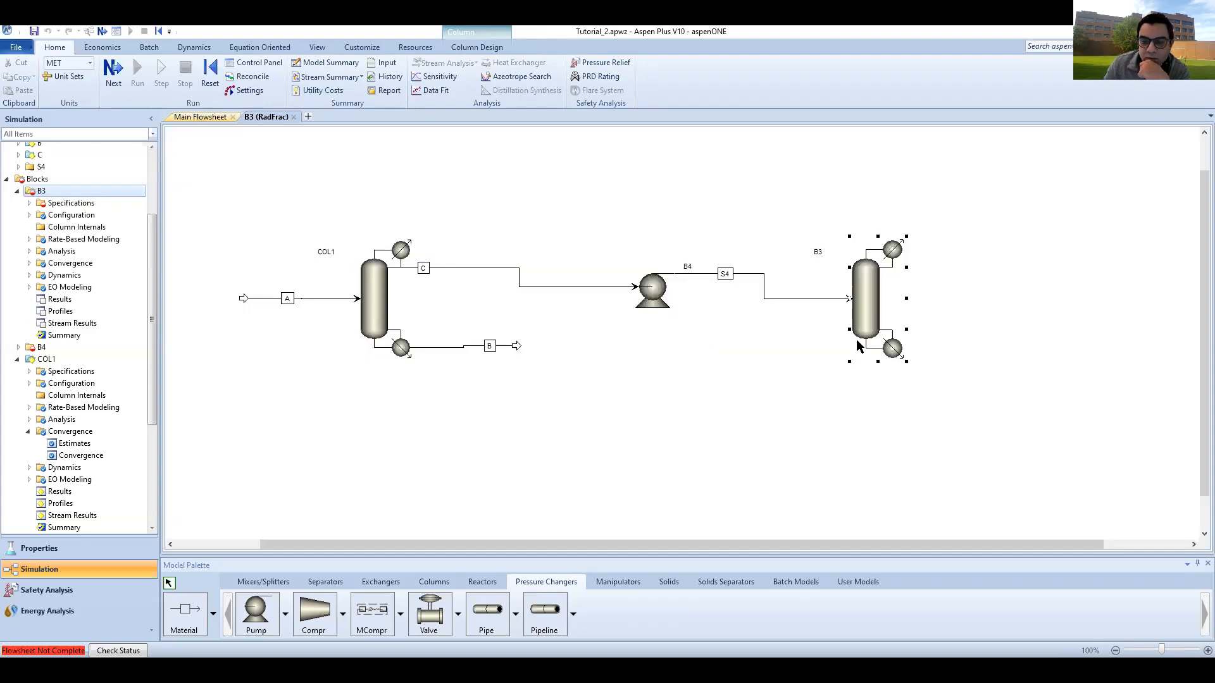
double_click(657, 285)
right_click(657, 288)
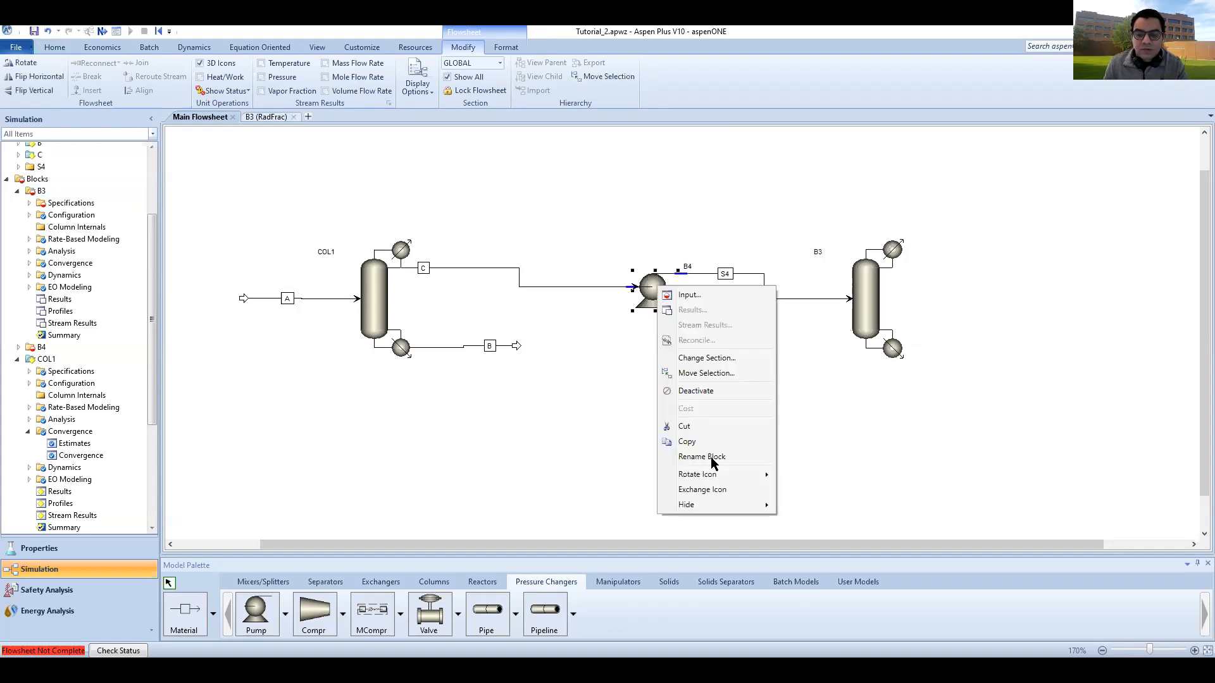
click(712, 464)
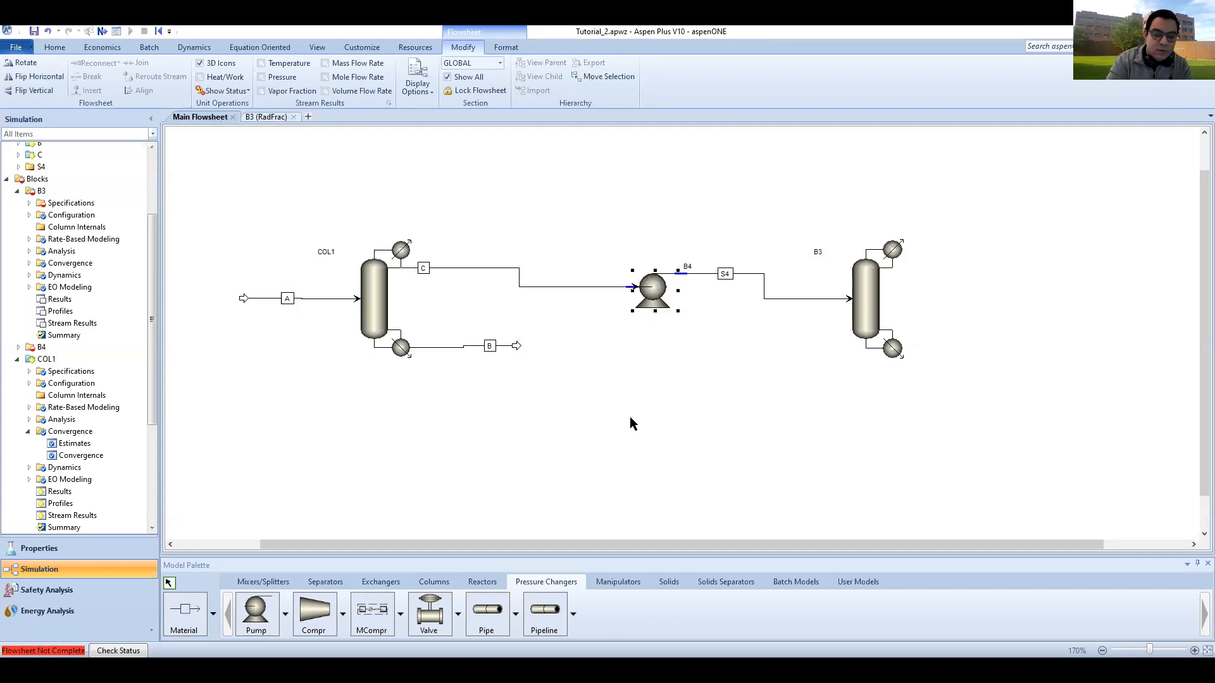
text(PU)
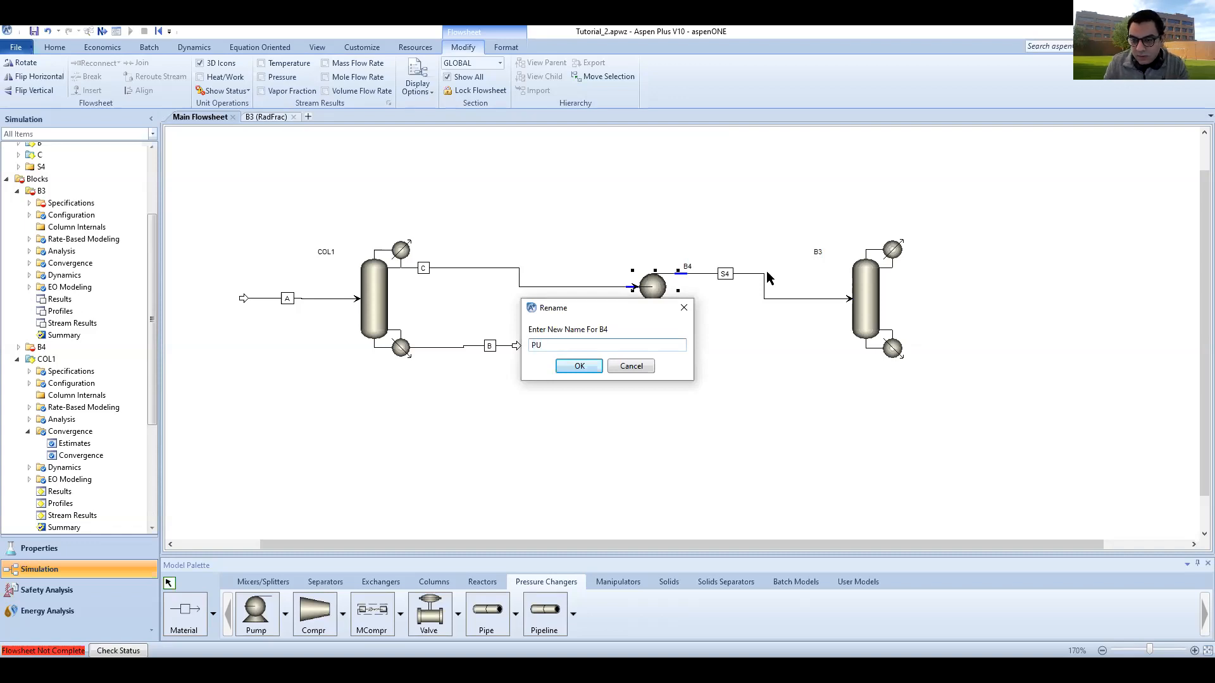
text(MP)
key(Return)
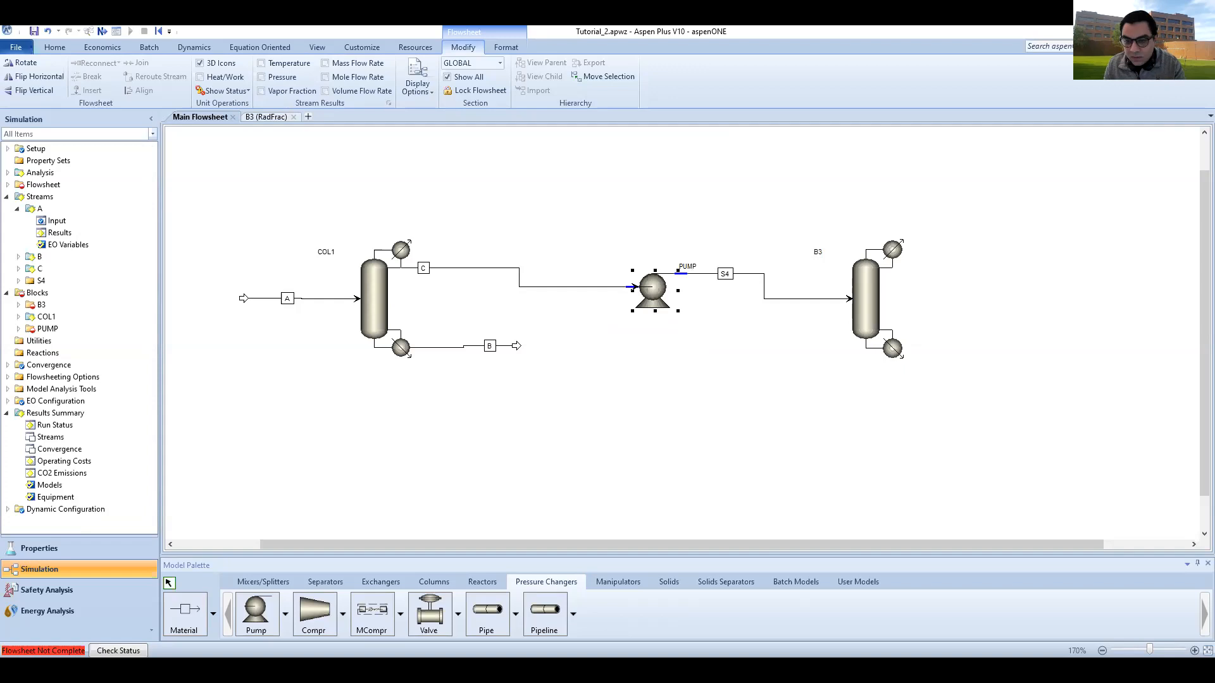
- Rename stream S4, between the pump and the second column, as C-1
right_click(727, 277)
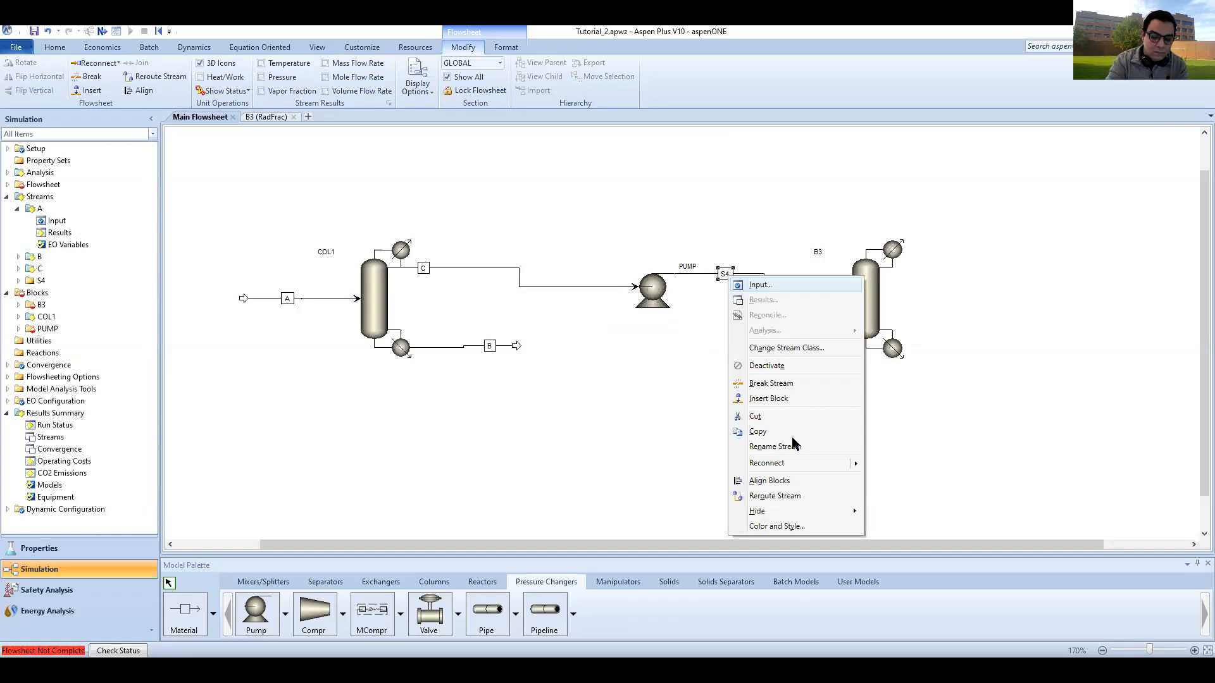
click(793, 443)
text(C-)
text(PUMP)
key(BackSpace)
key(BackSpace)
key(BackSpace)
key(BackSpace)
text(1)
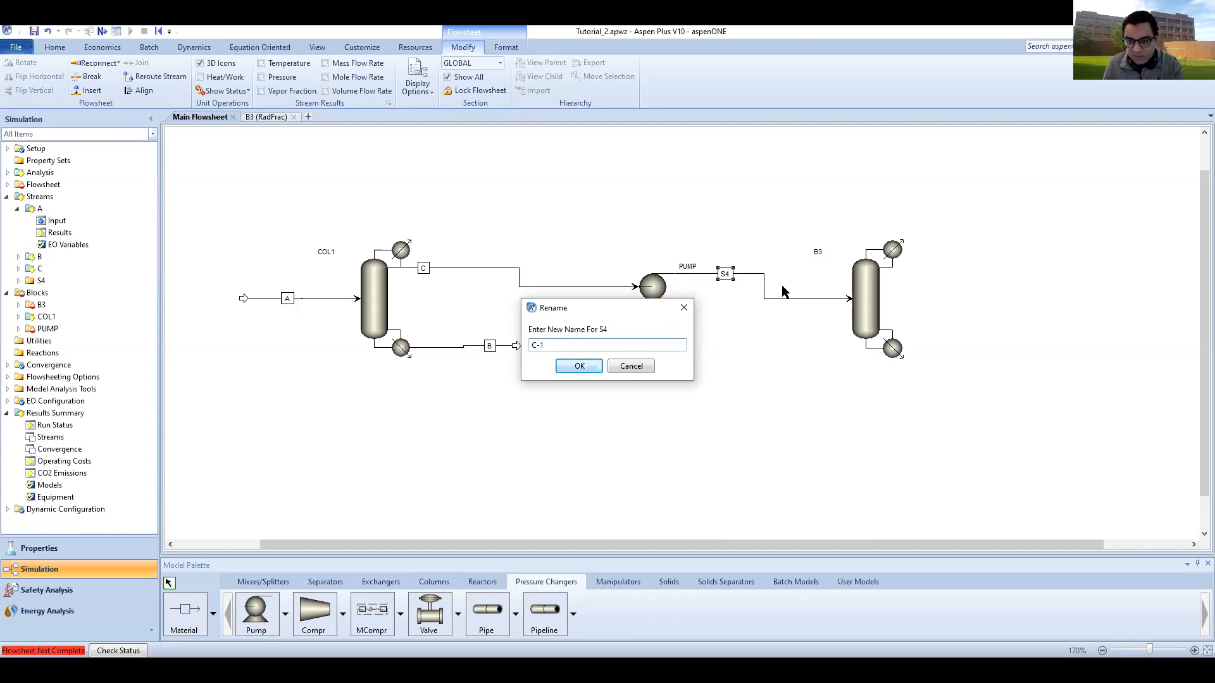
key(Return)
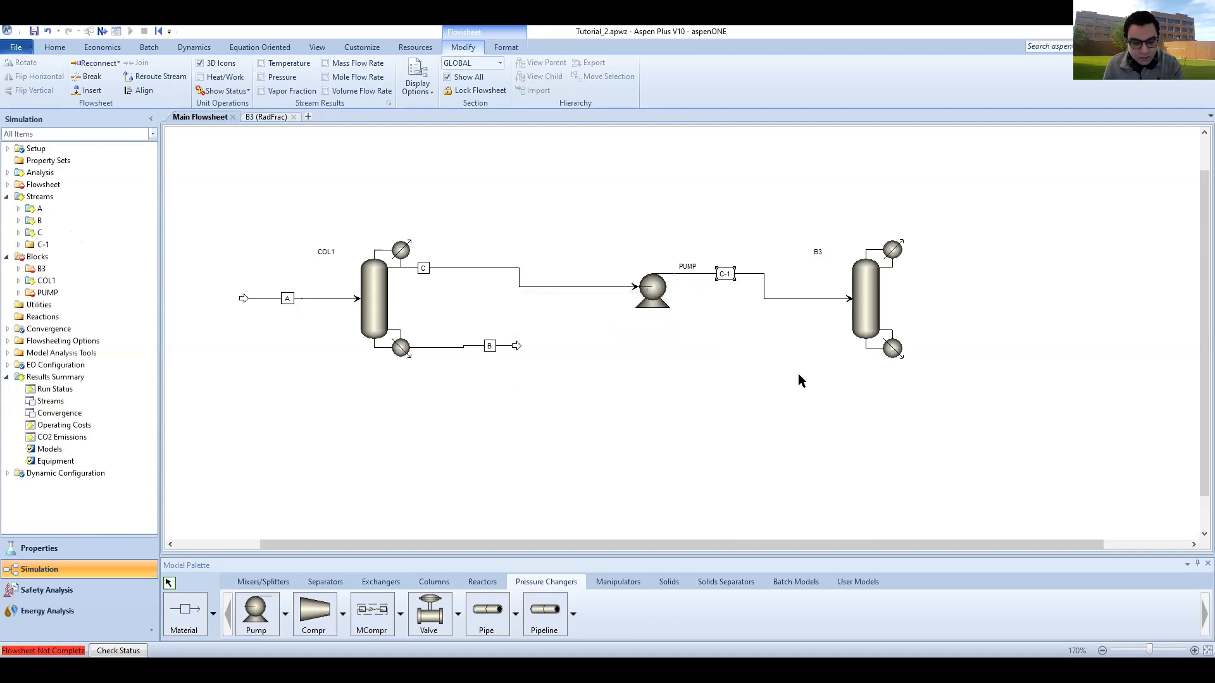
- Draw a distillate product stream from column B3's condenser outlet and rename it E
click(893, 254)
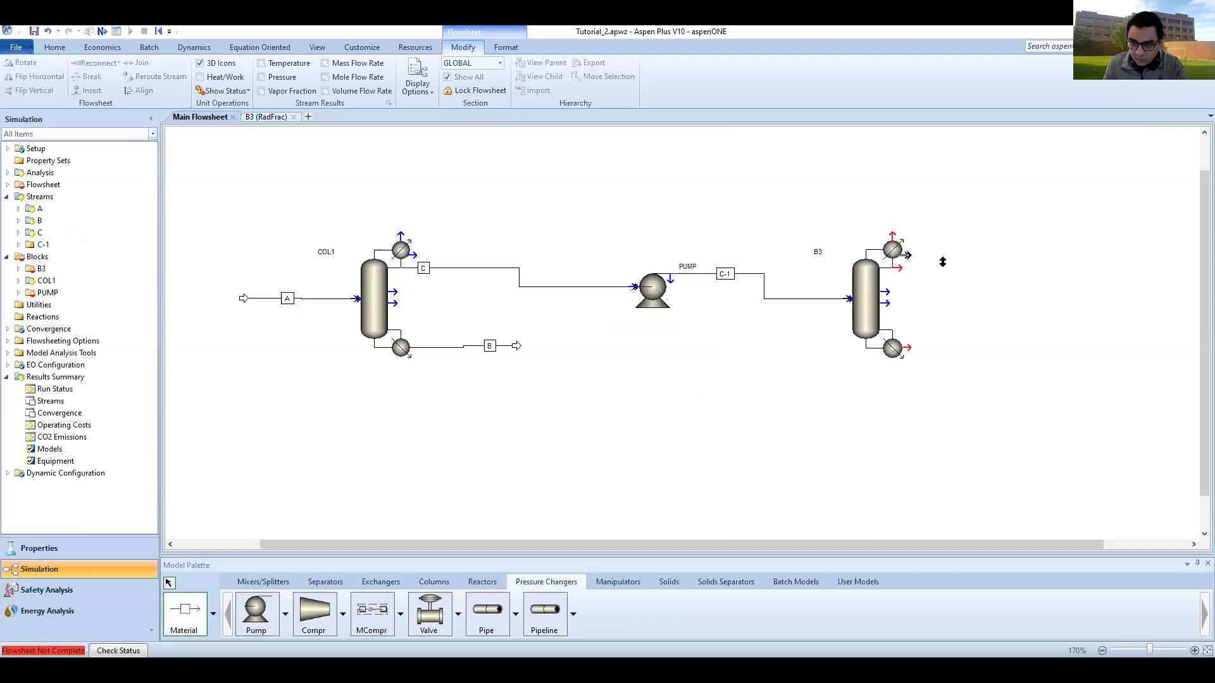
click(990, 254)
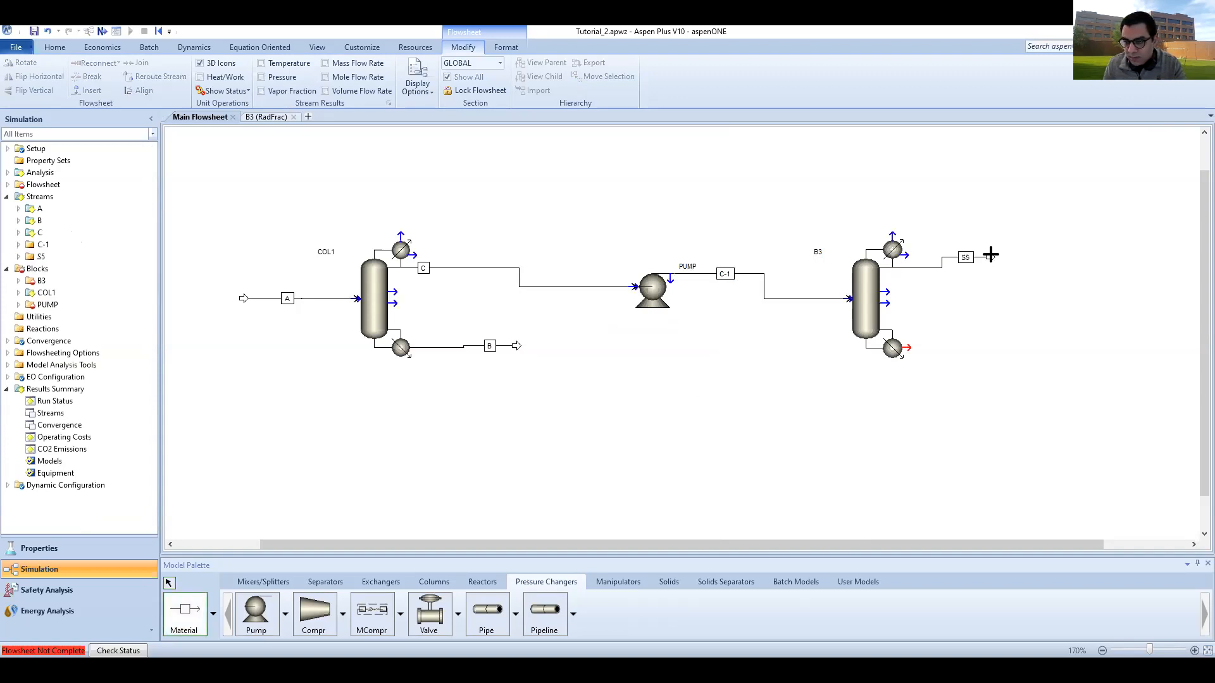
right_click(971, 262)
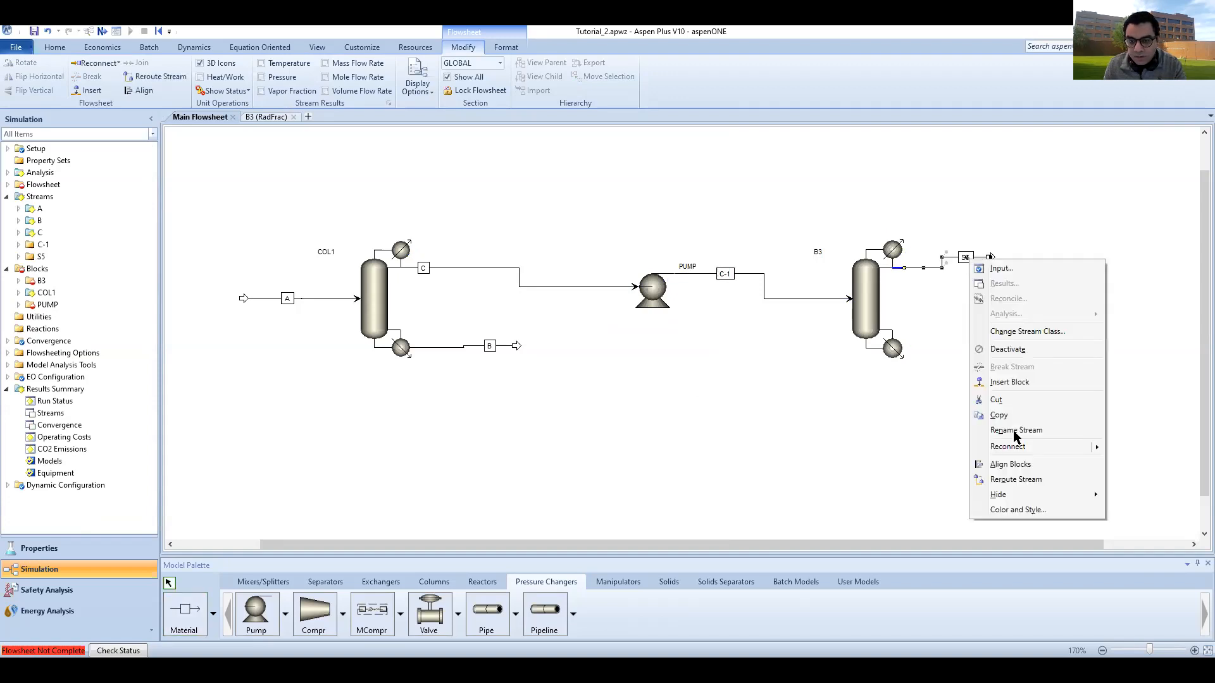
- Draw a bottoms product stream from column B3's reboiler outlet and rename it D
click(184, 609)
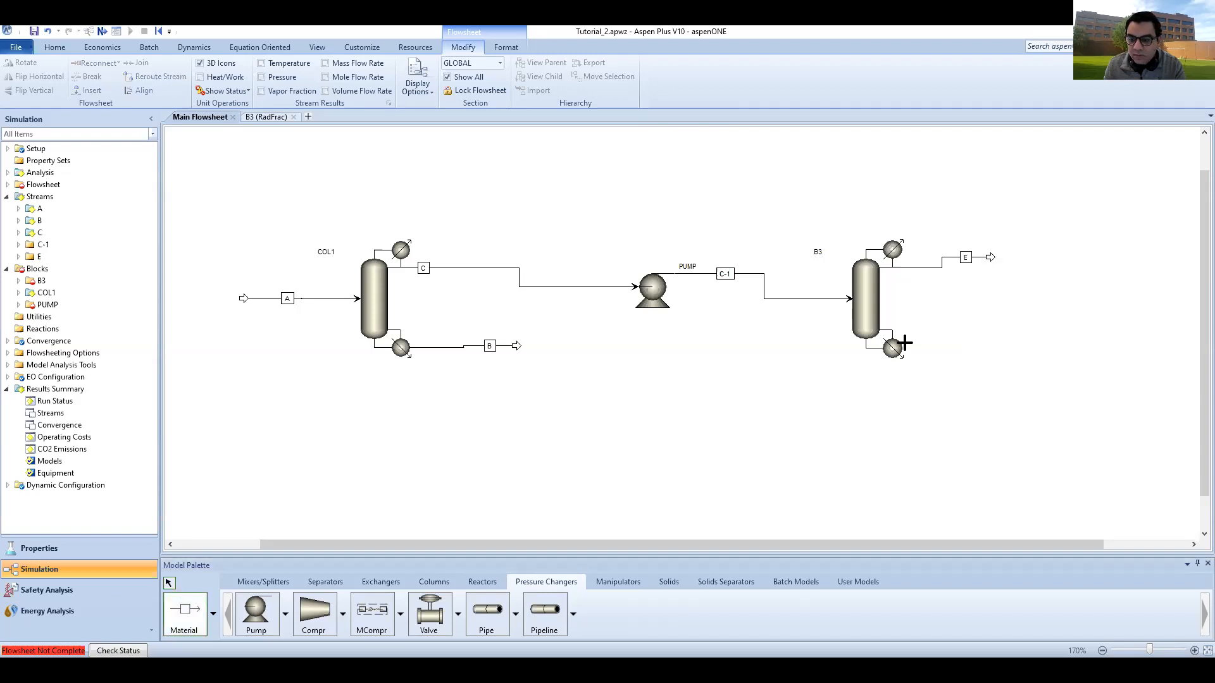
click(1008, 345)
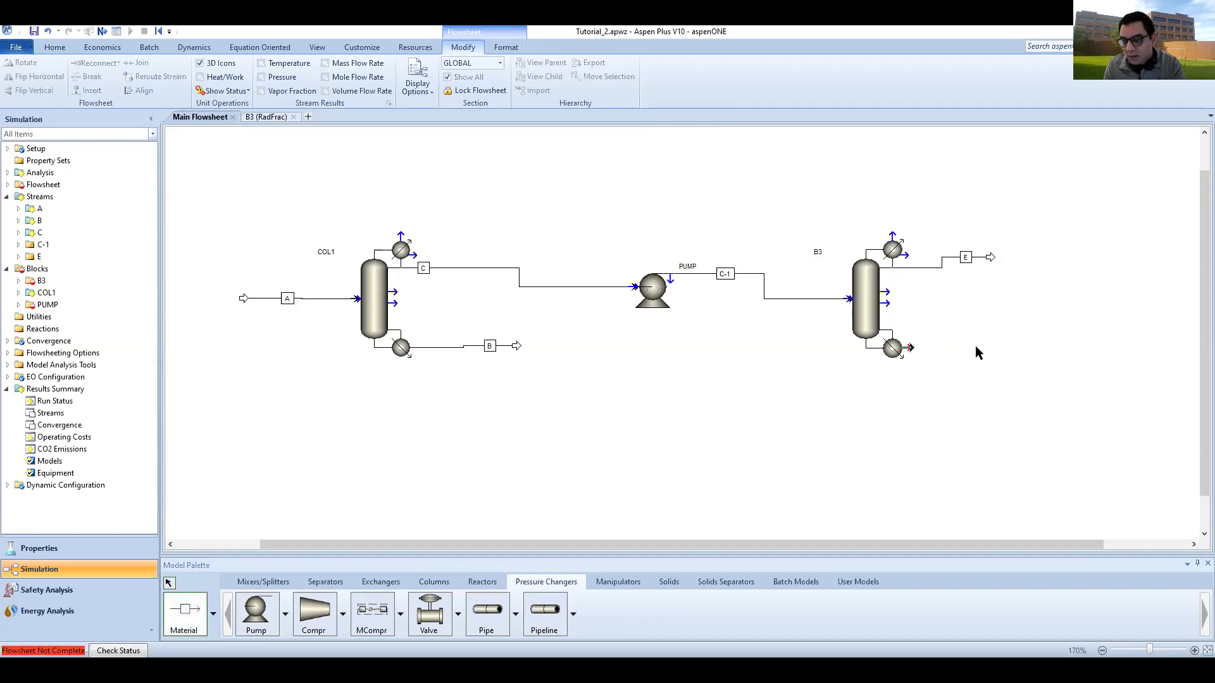
right_click(977, 348)
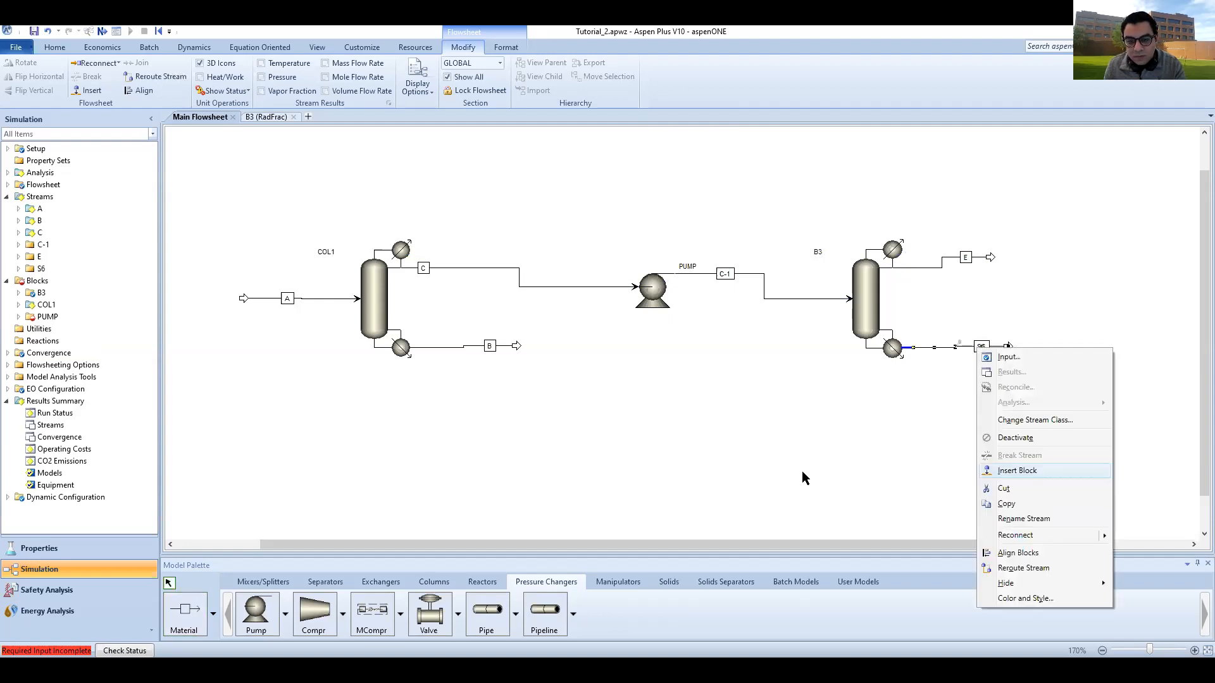
text(D)
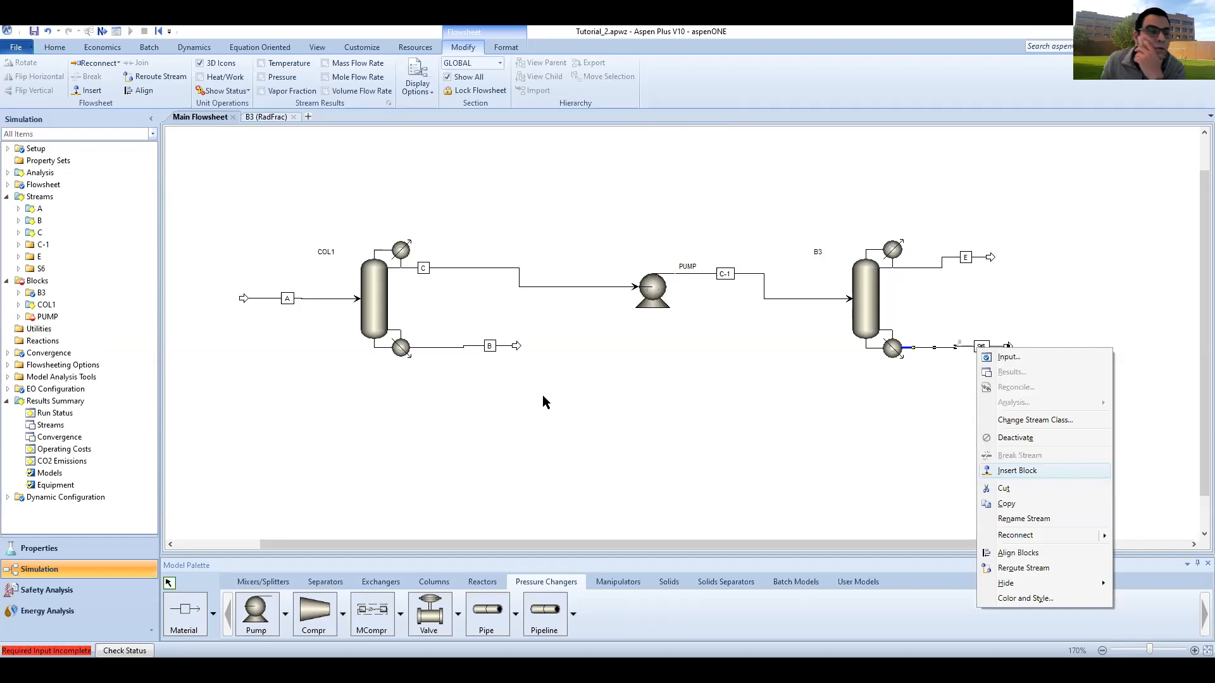
click(542, 395)
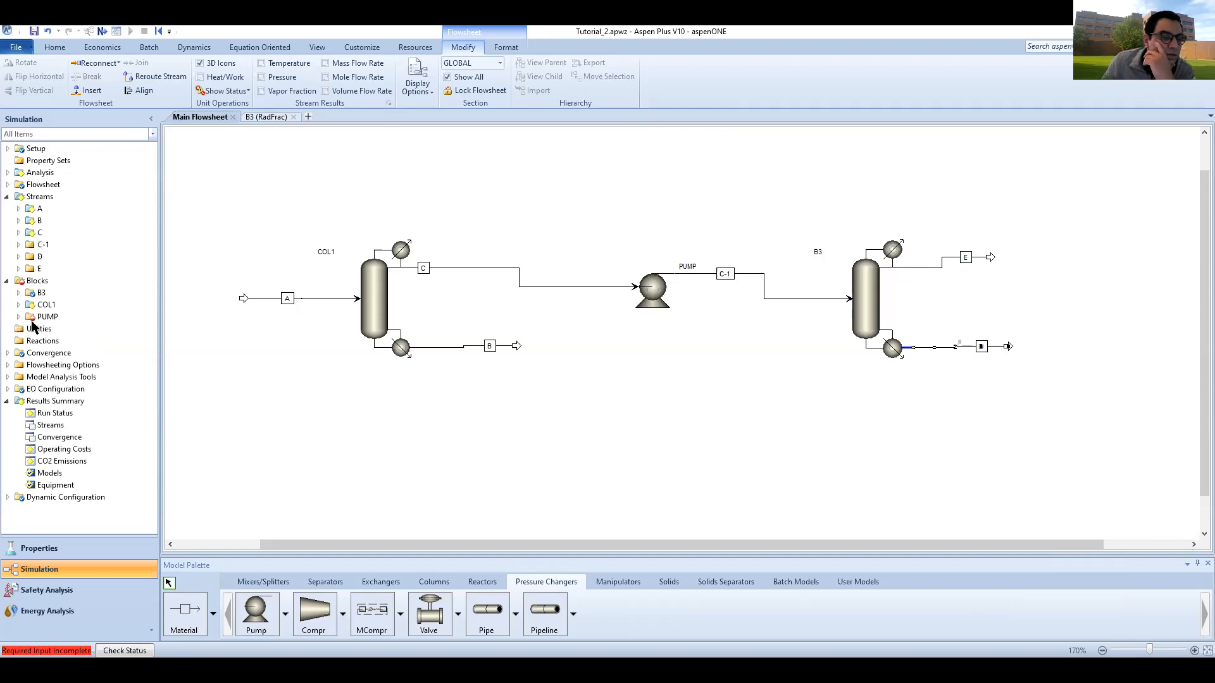
- Rename the second column B3 as COL2 on the main flowsheet
double_click(31, 317)
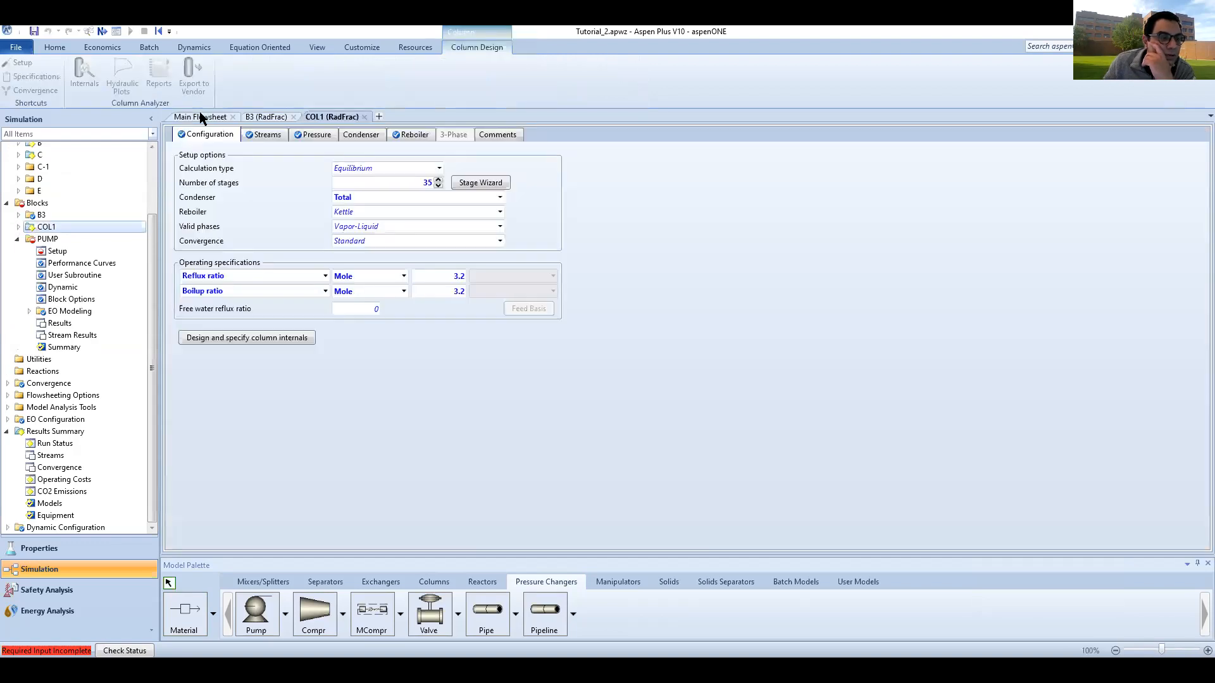
click(201, 118)
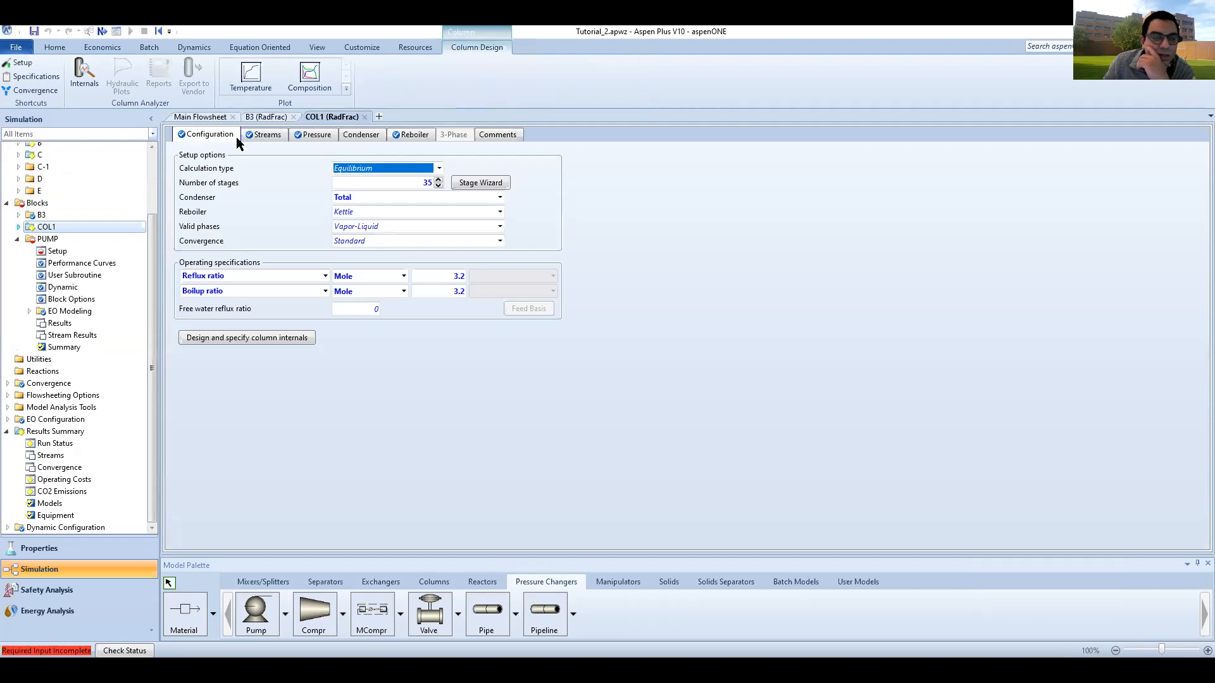
click(874, 300)
right_click(874, 299)
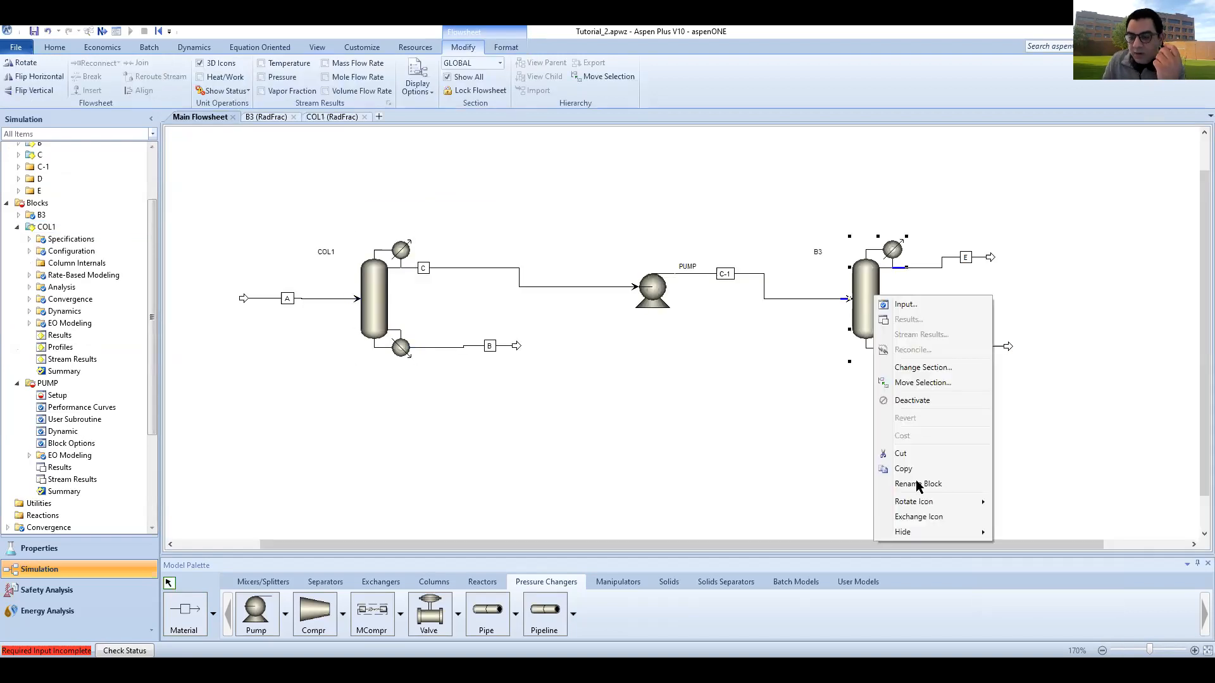
click(918, 485)
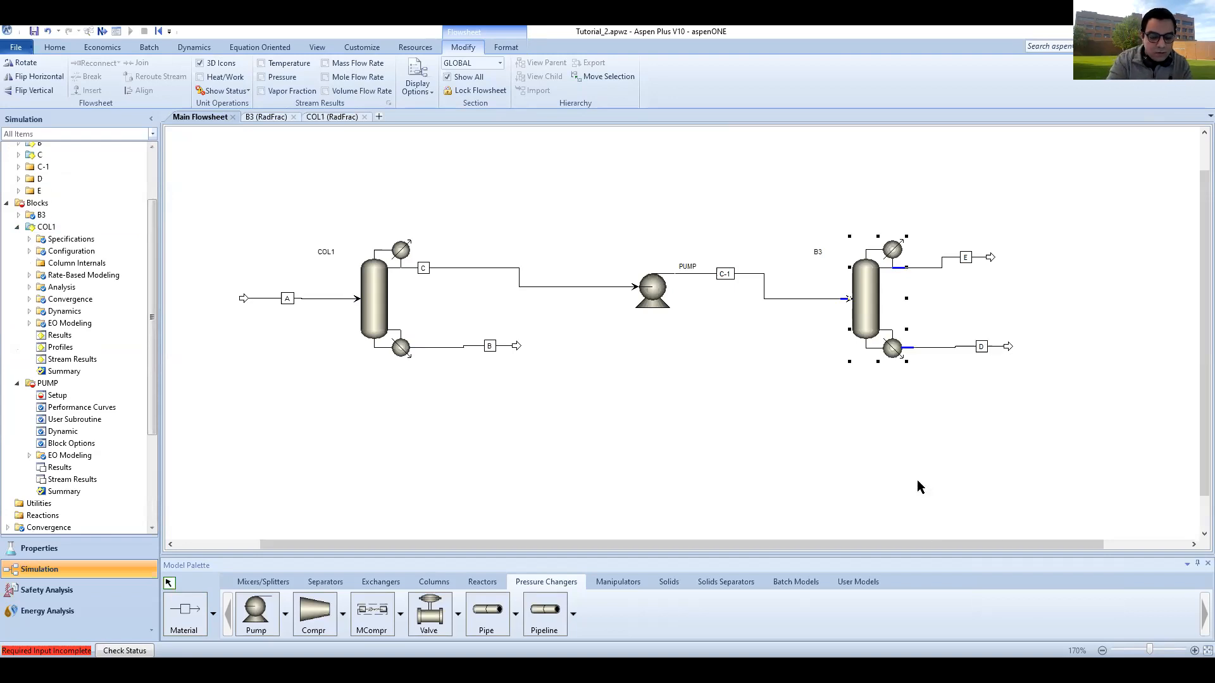
text(COL2)
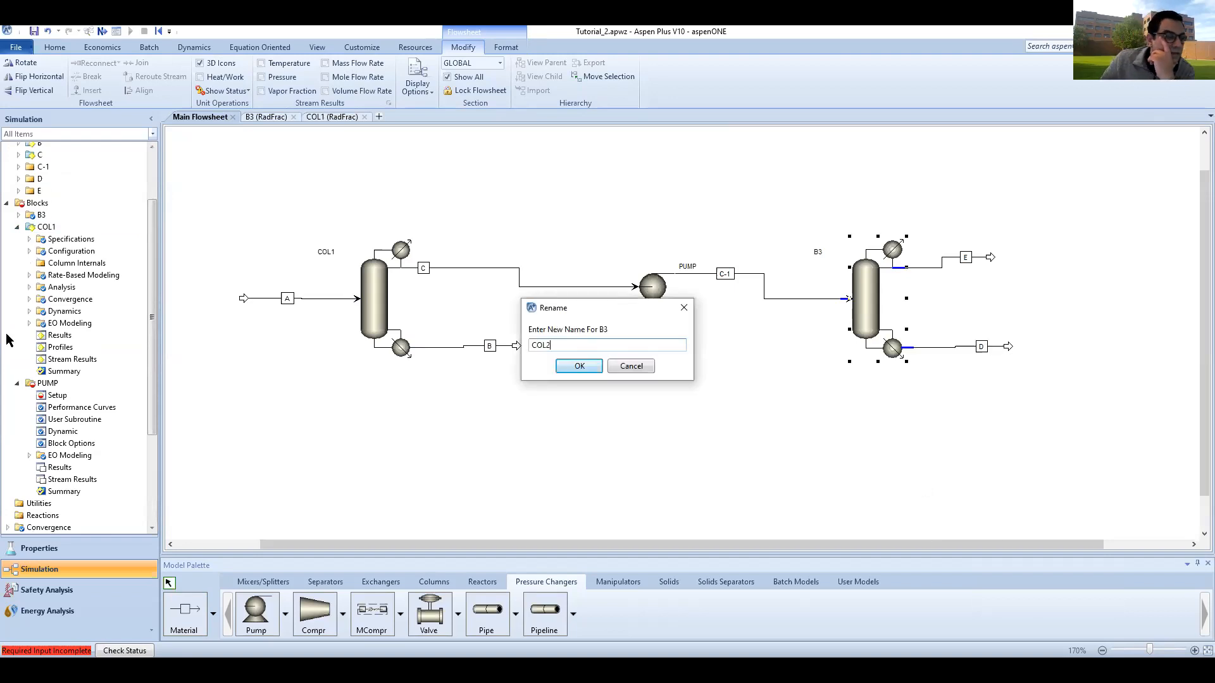
key(Return)
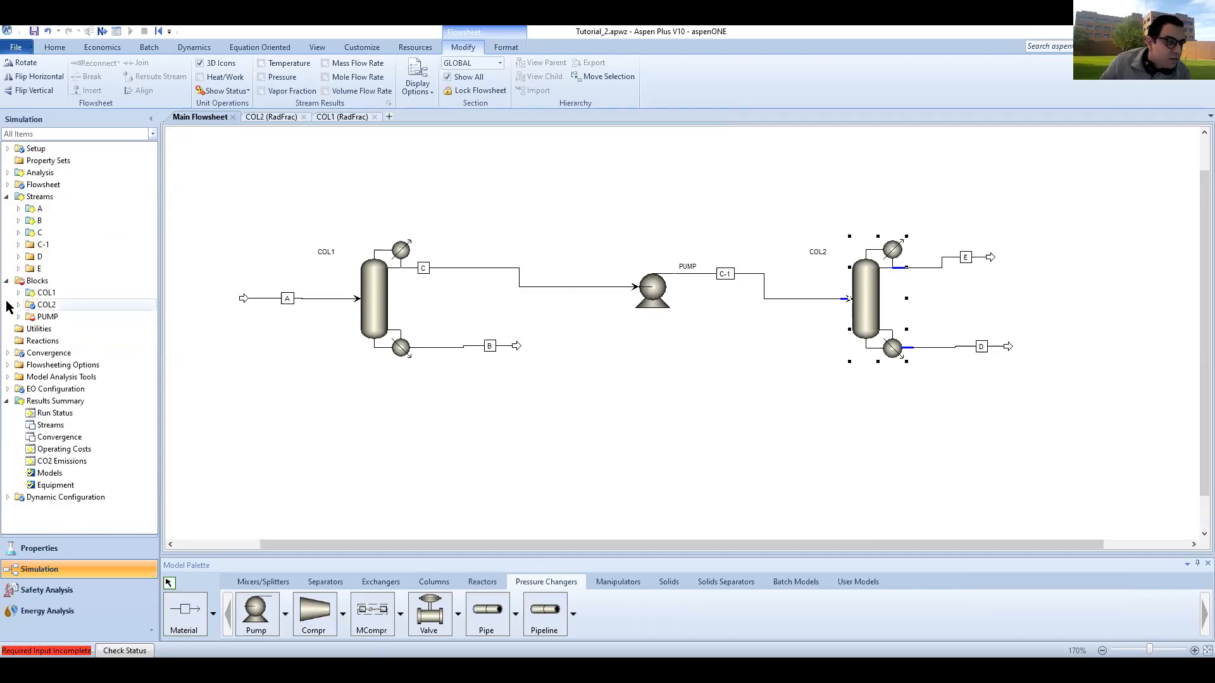
- Open the PUMP block's specifications and set its discharge pressure to 10 bar
click(7, 197)
click(33, 234)
click(42, 232)
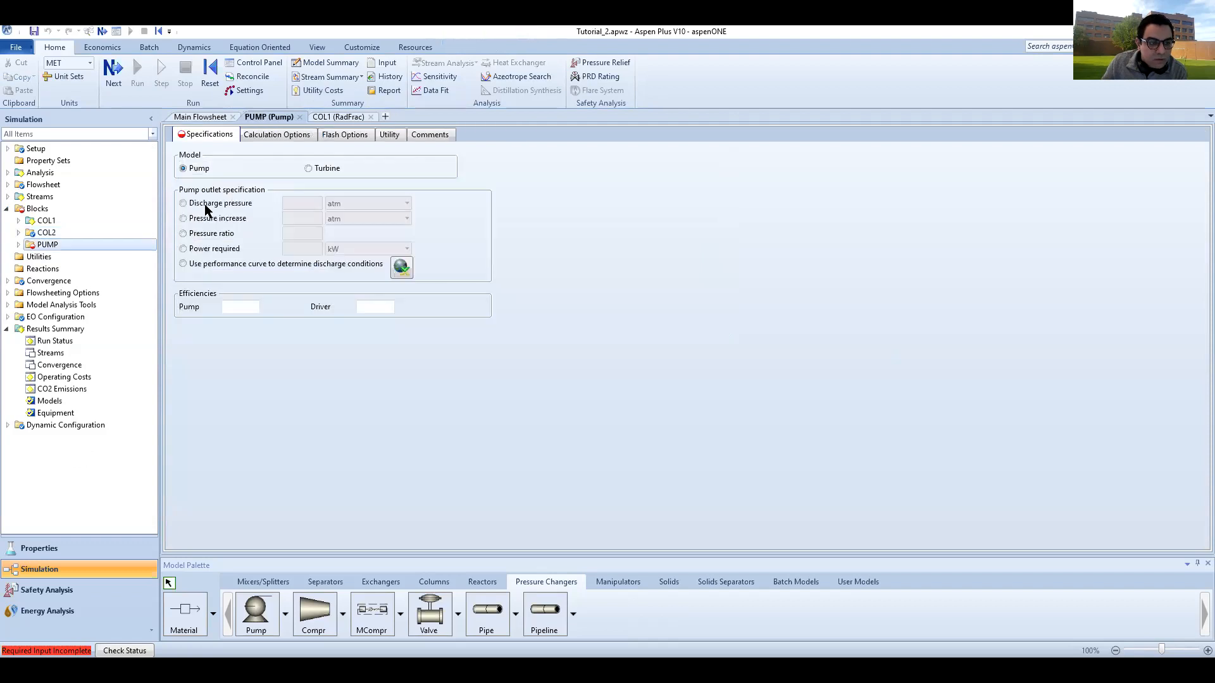
click(293, 202)
text(10)
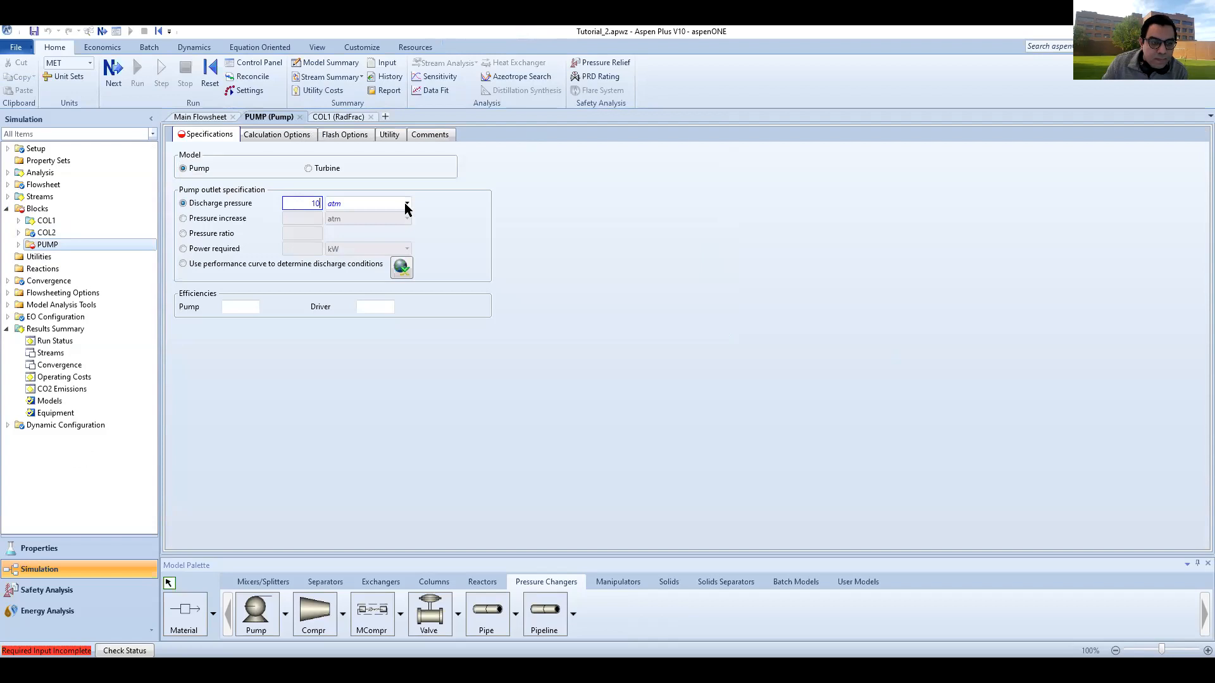
click(405, 205)
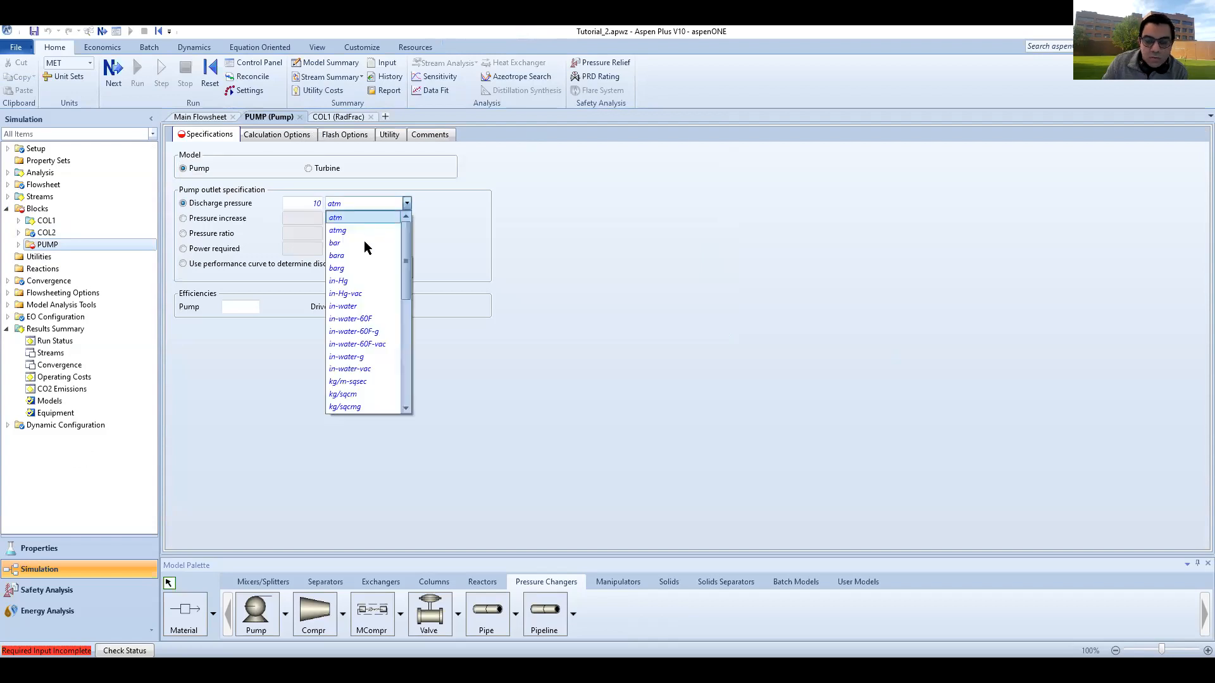
click(365, 243)
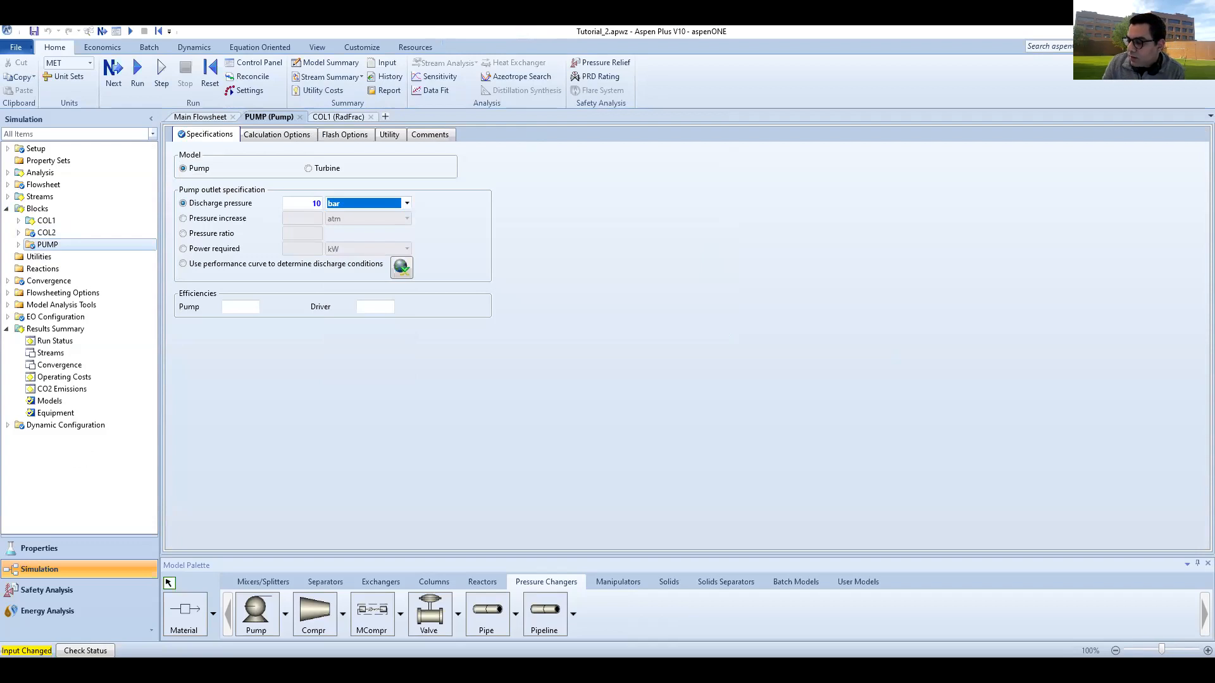
key(Tab)
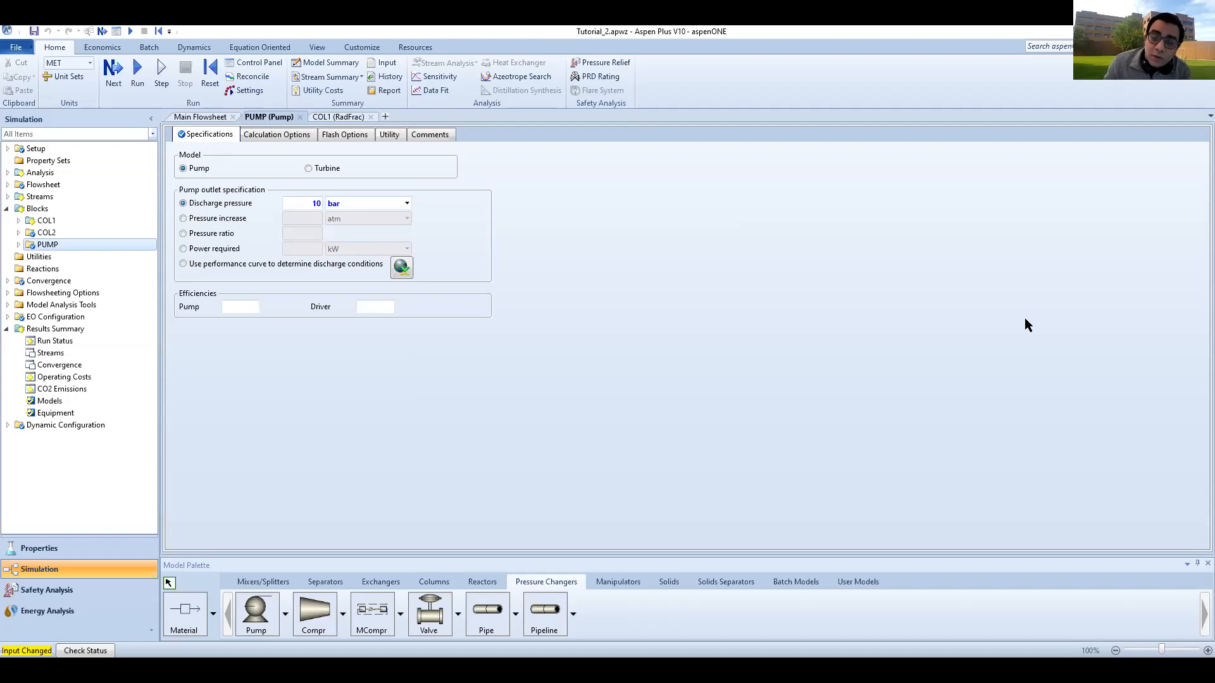
- Run the simulation from the main flowsheet, display the Run-Status results form and open COL2's status messages
click(200, 117)
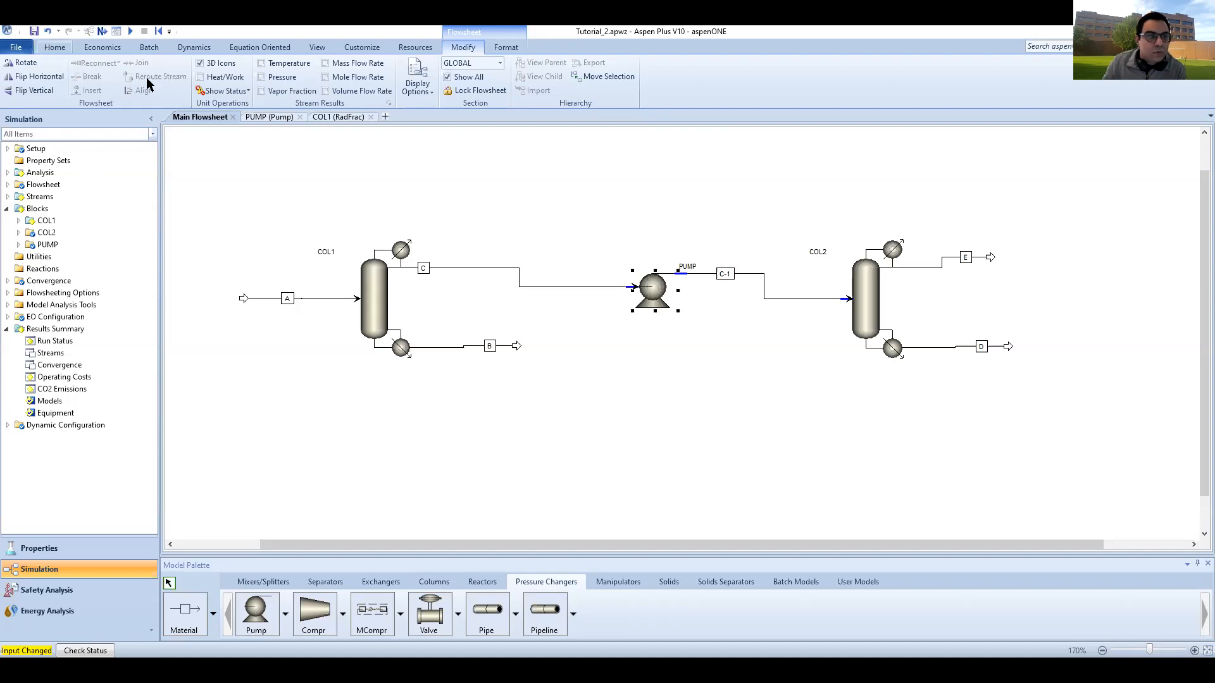
scroll(534, 108, up, 8)
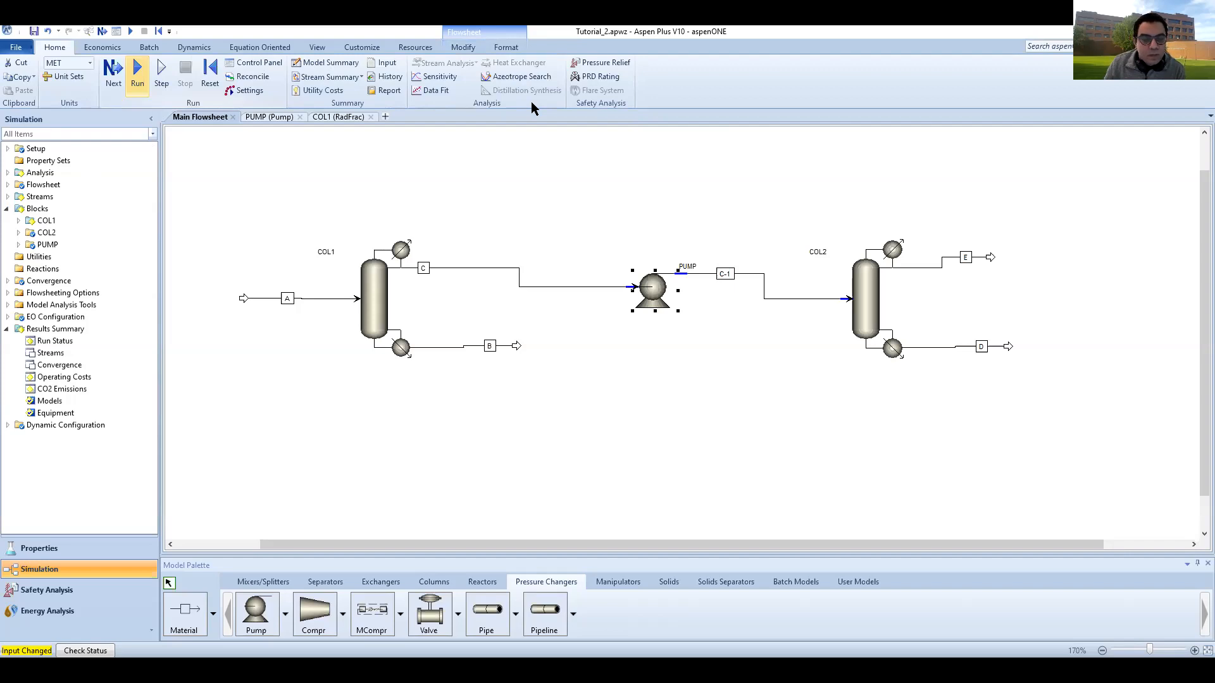
key(F5)
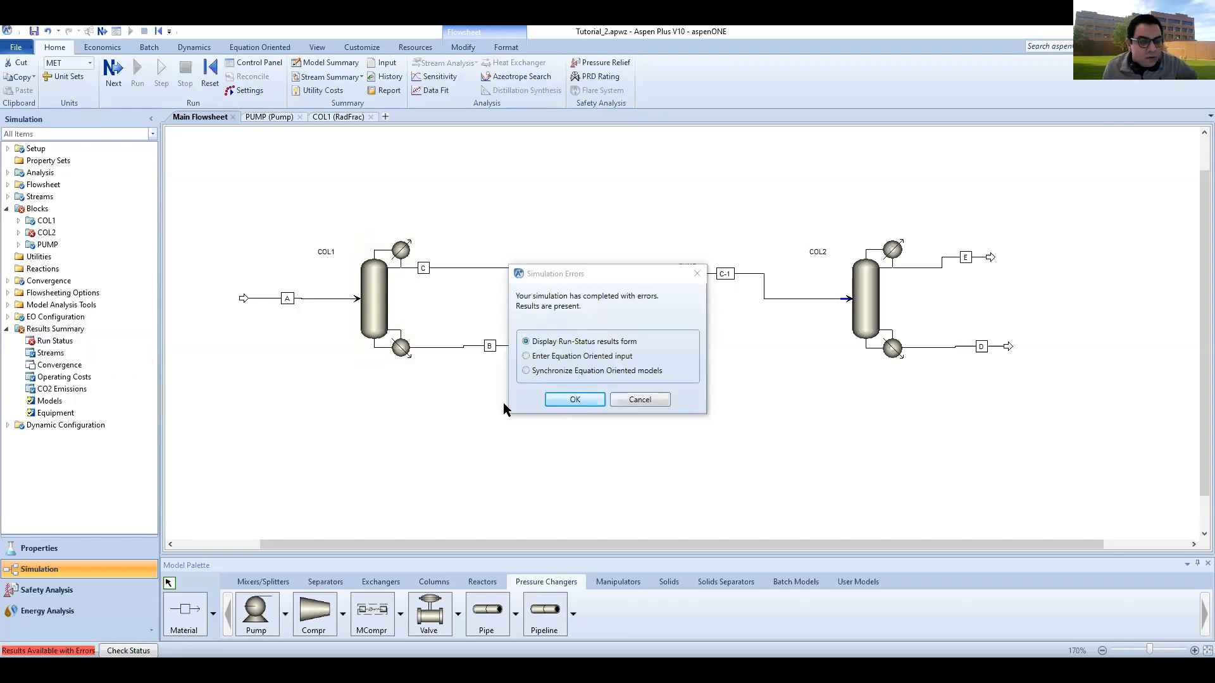
click(575, 400)
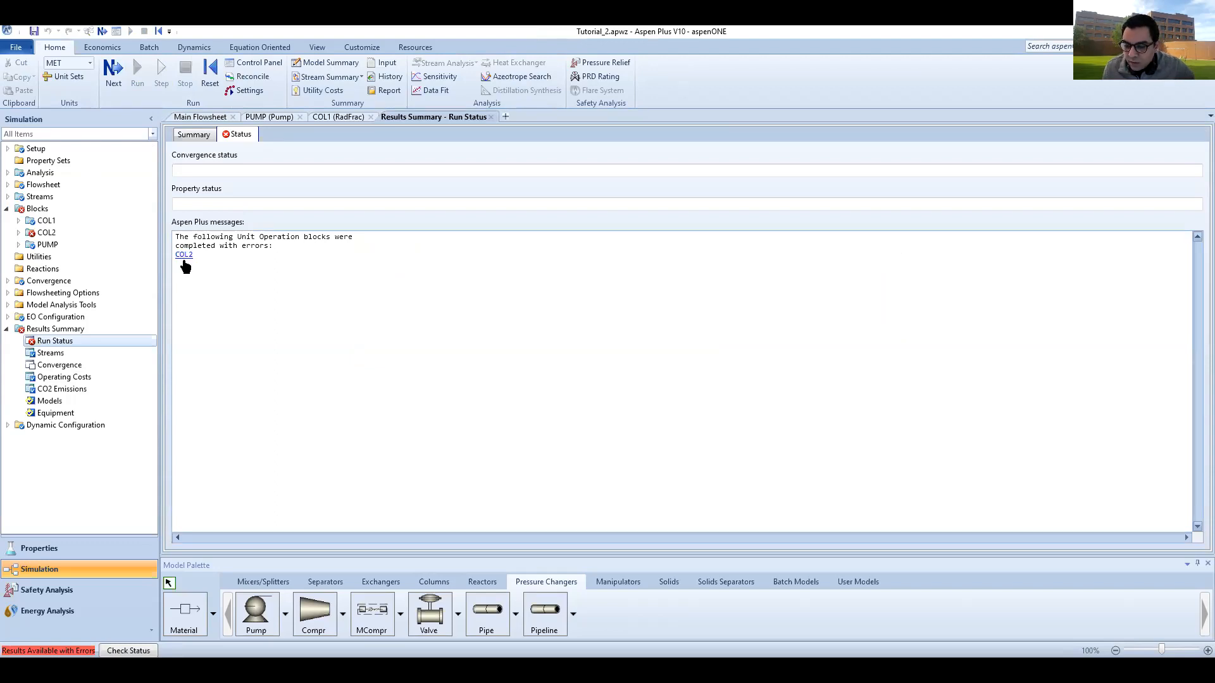
click(184, 259)
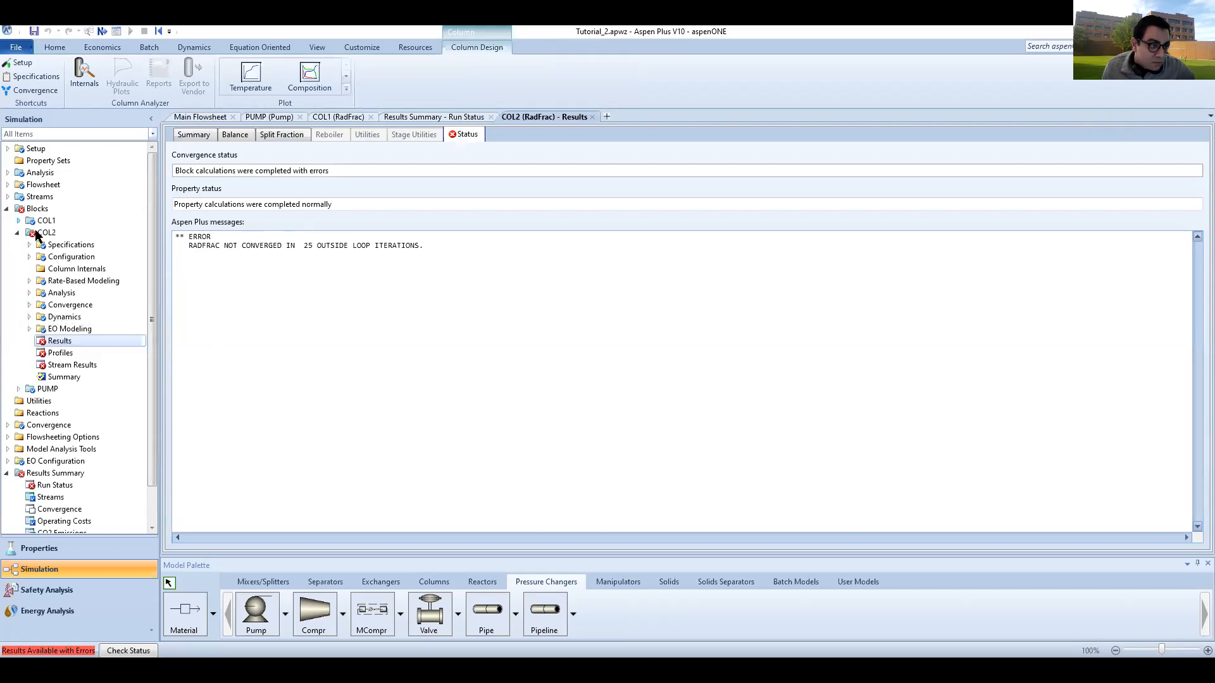
- Set the maximum iterations in COL2's basic convergence settings to 200
click(29, 305)
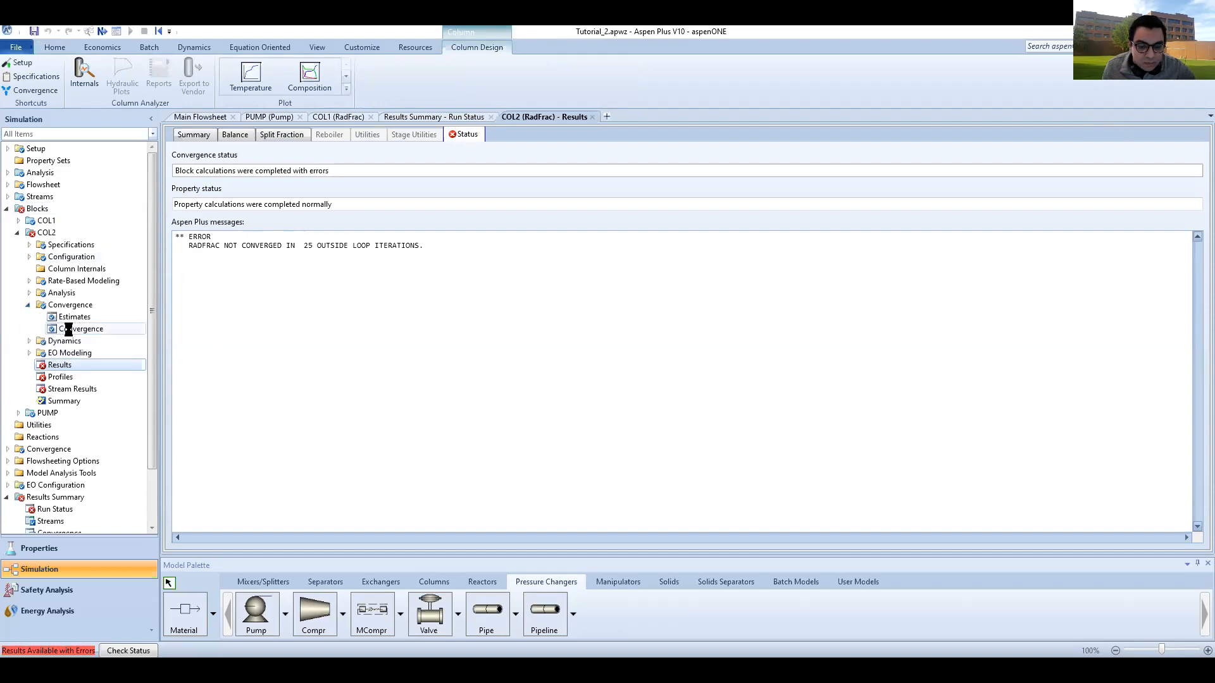
click(78, 329)
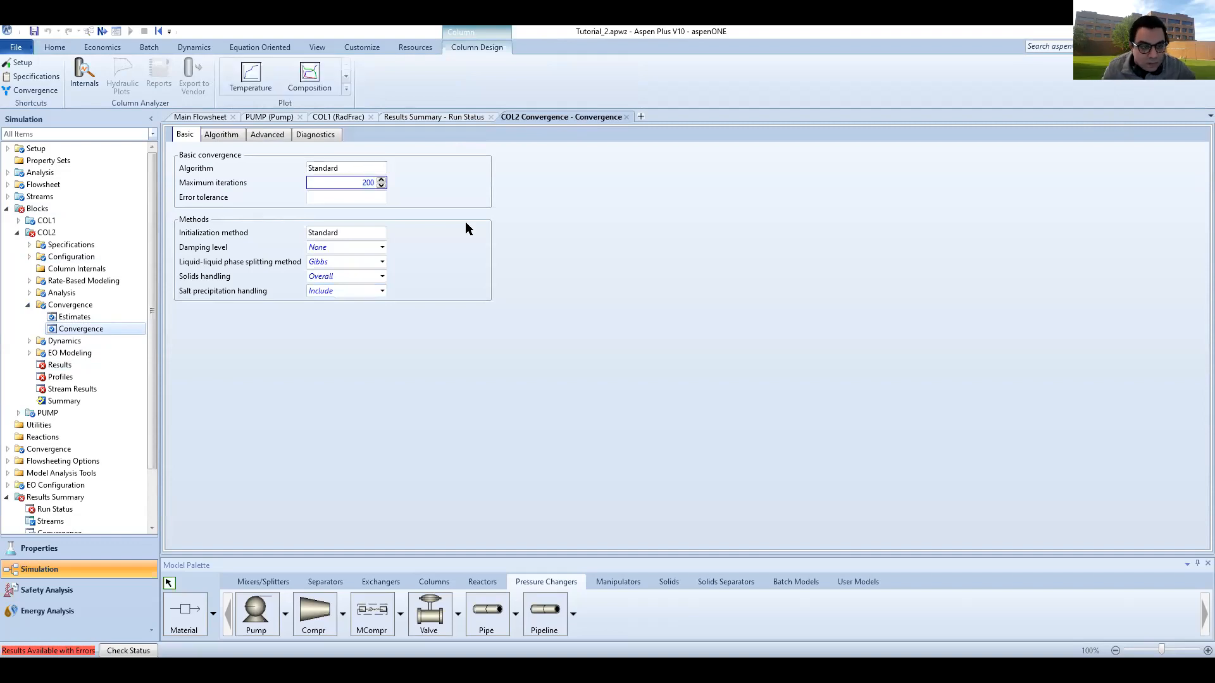
text(200)
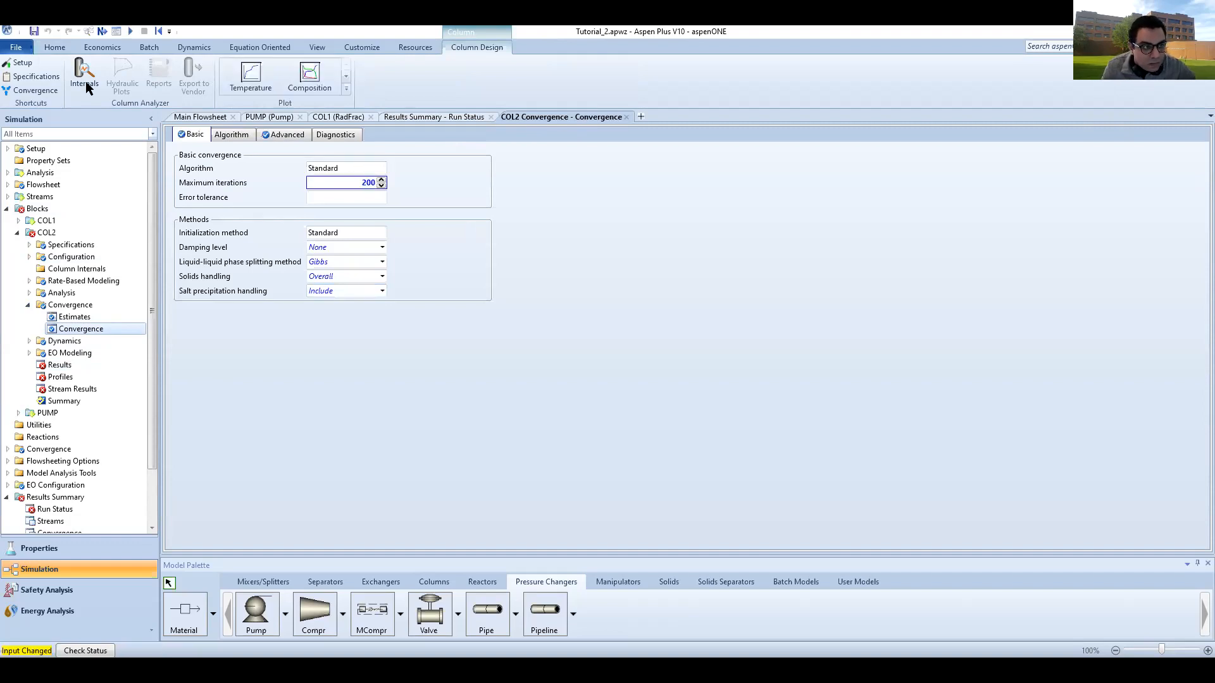
- Rerun the simulation, display the Run-Status results form and open COL2's status messages
click(53, 49)
key(F5)
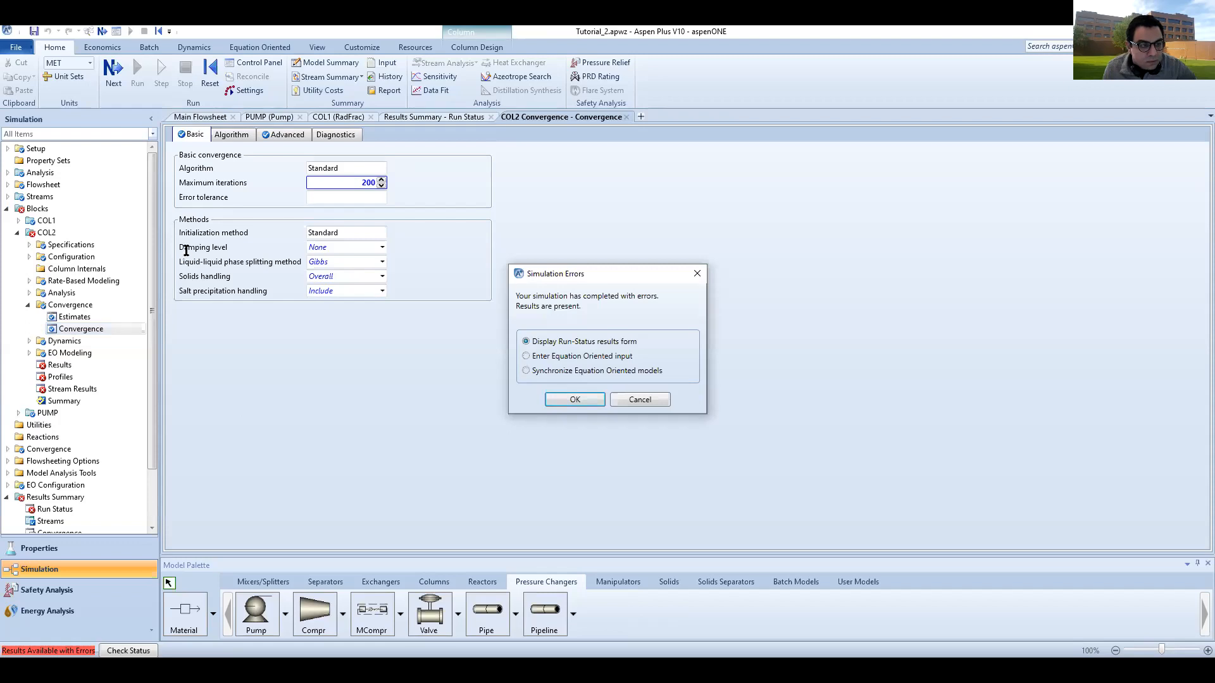
key(Return)
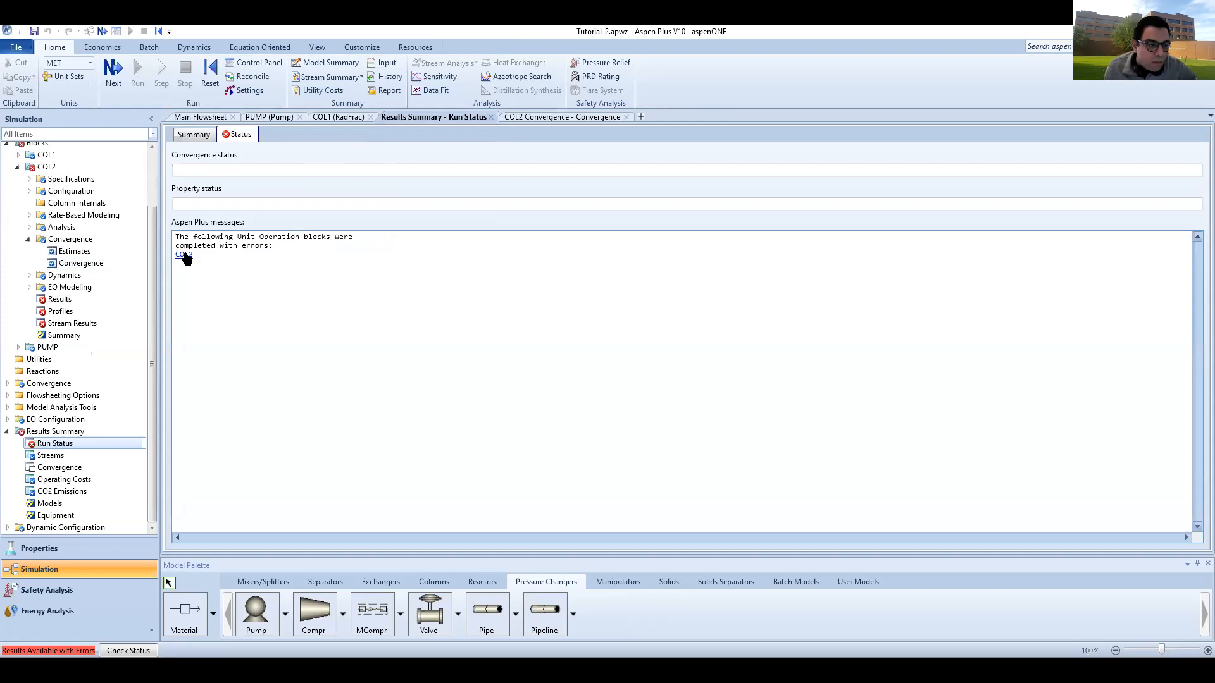
click(184, 255)
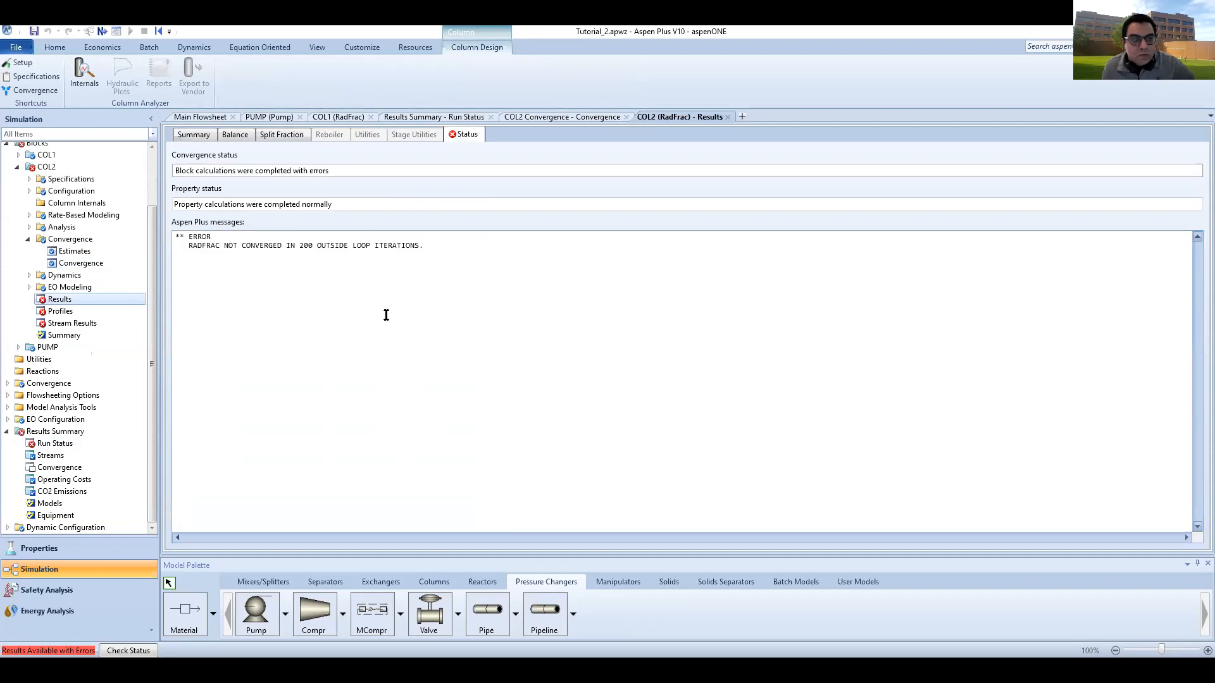
- Set COL2's number of stages to 10 and the feed stage of stream C-1 to 4
click(72, 181)
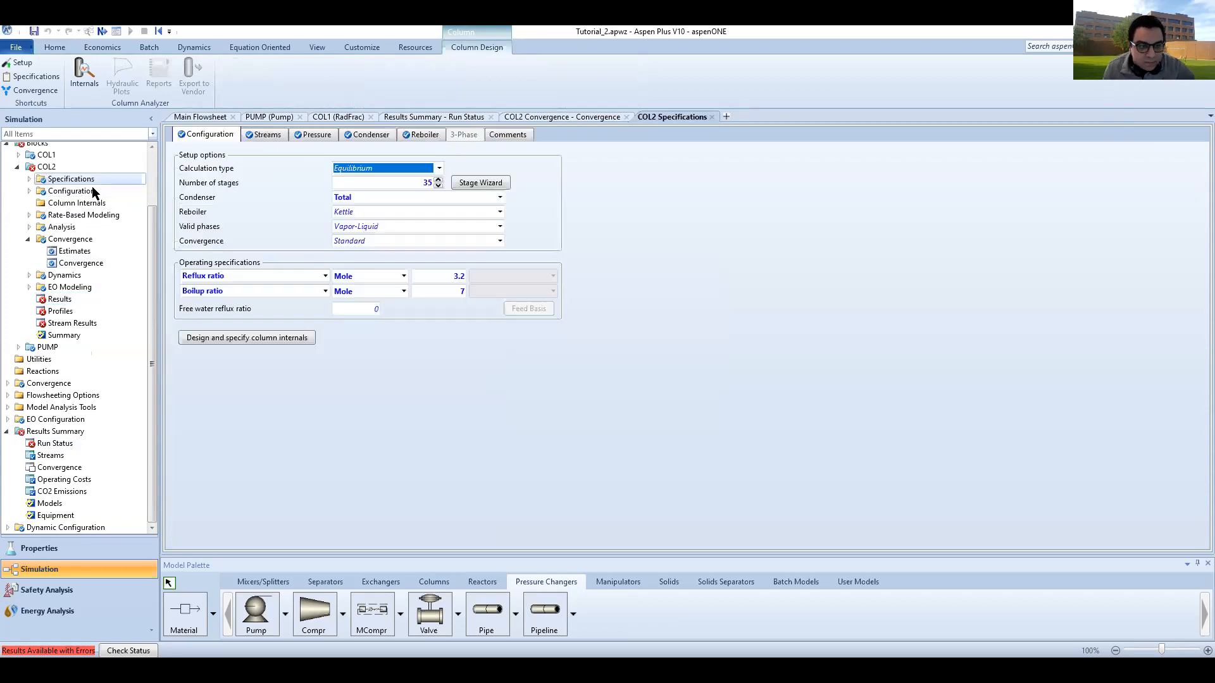
click(415, 182)
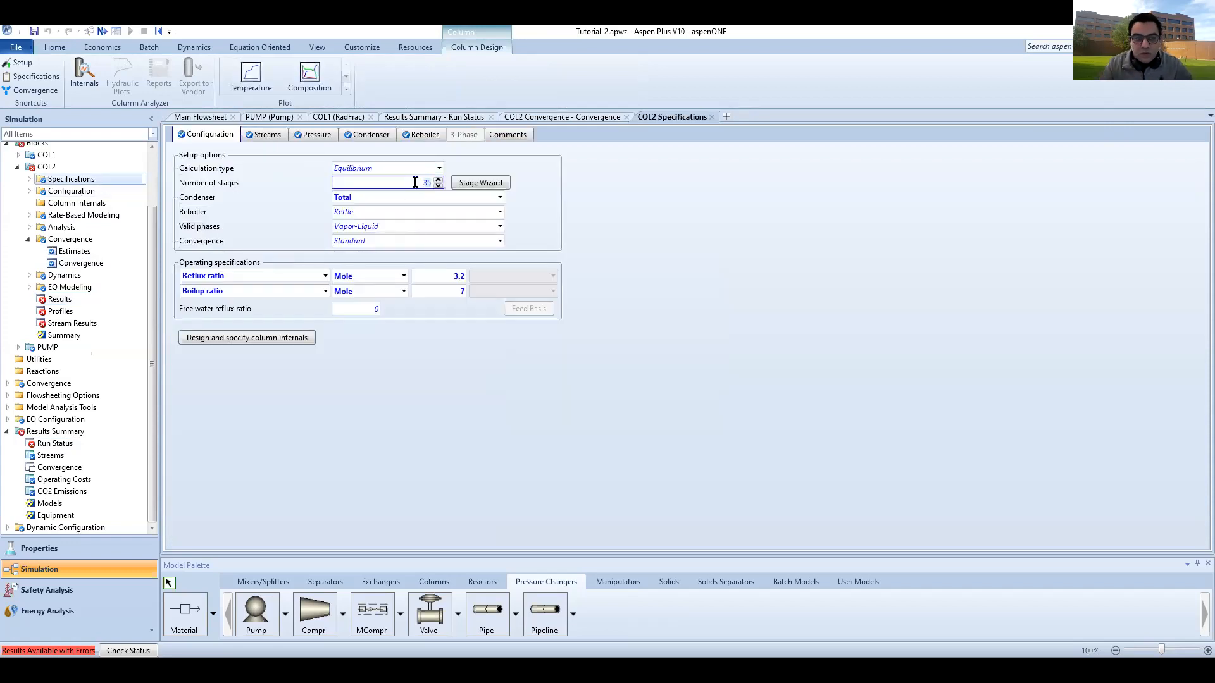
text(1)
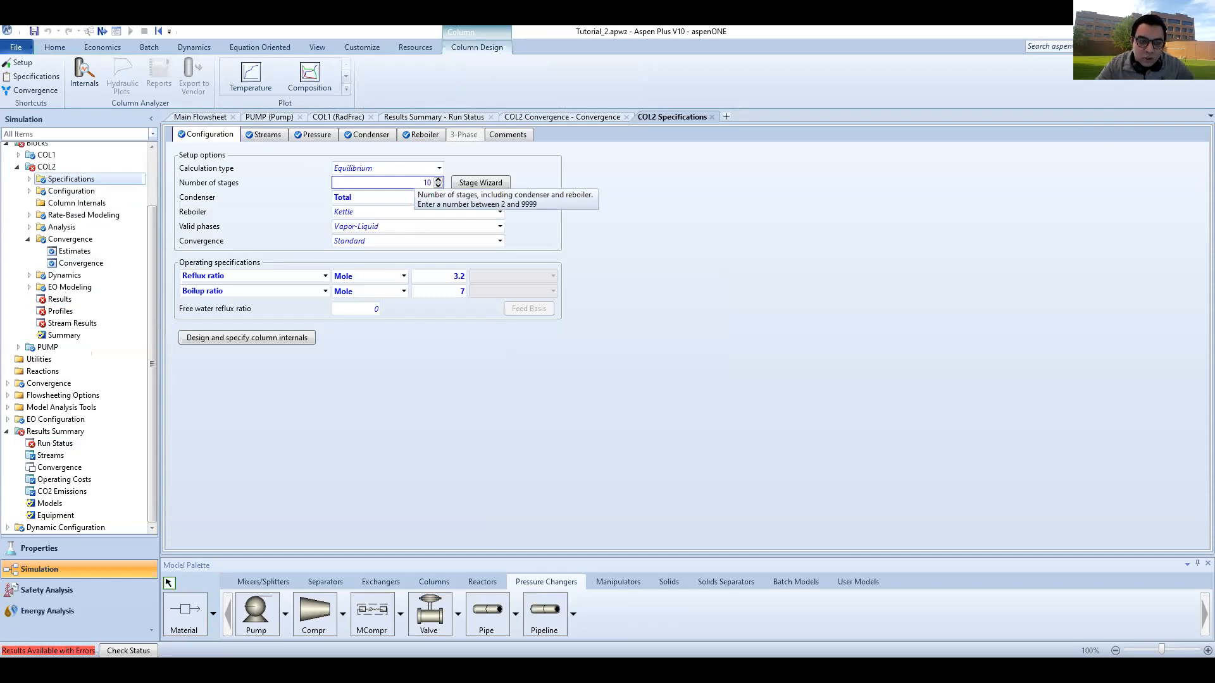
text(0)
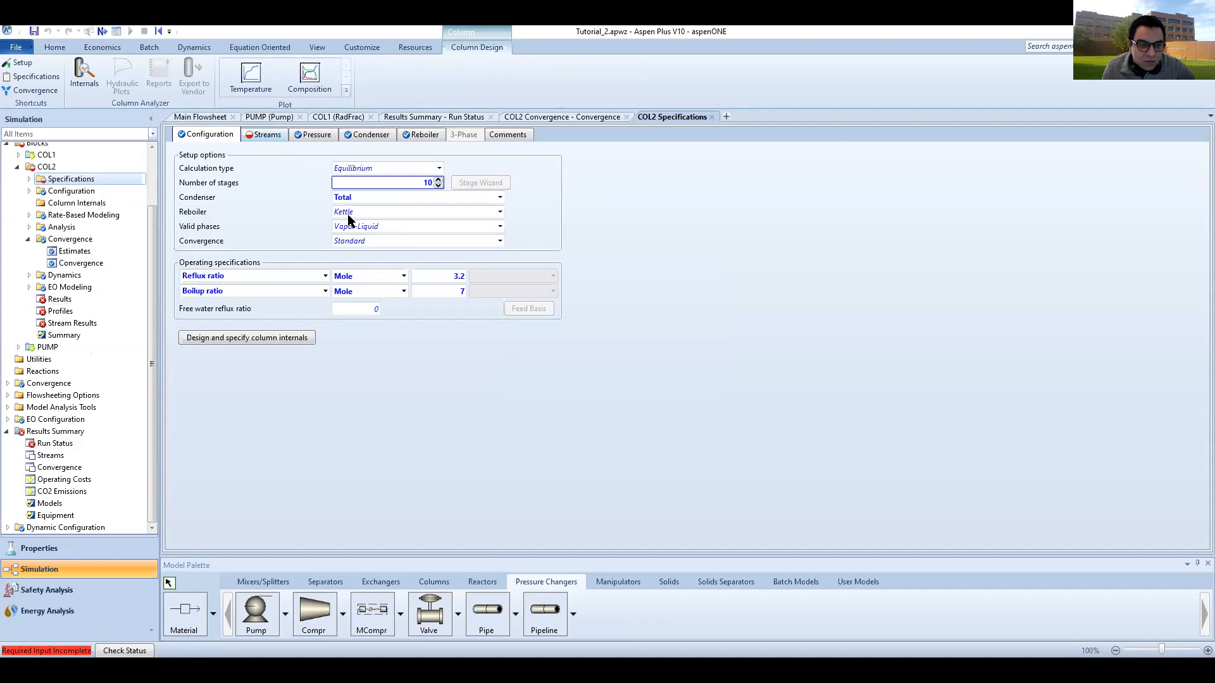
click(267, 135)
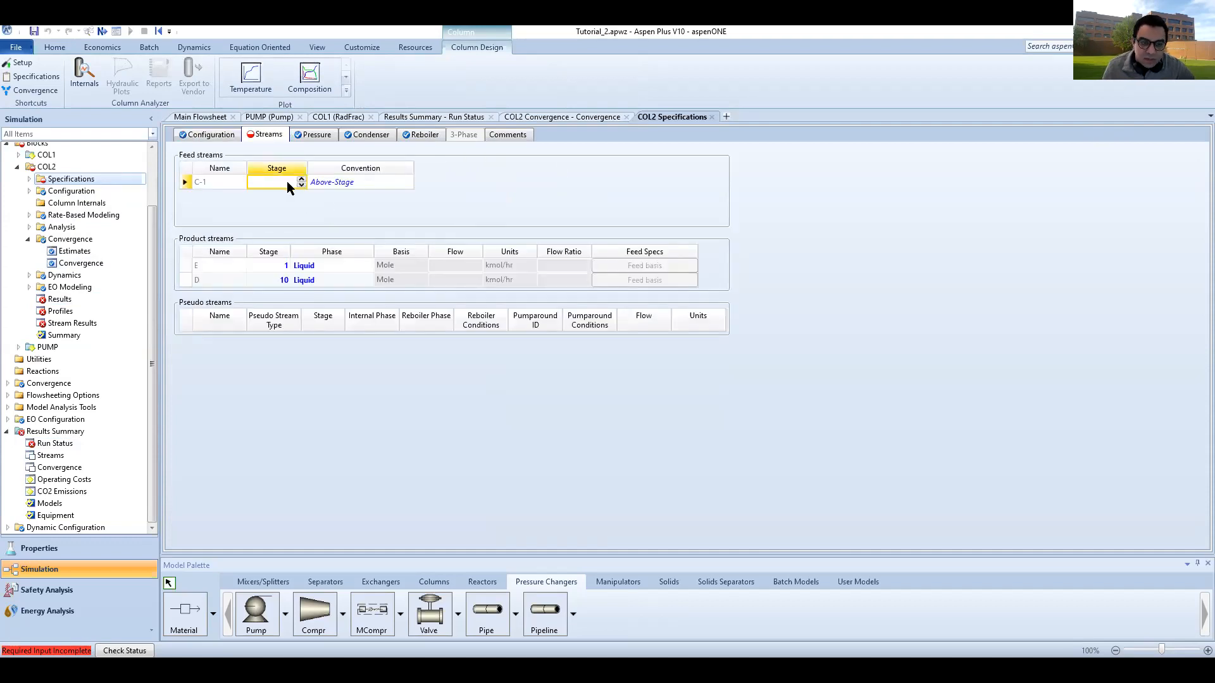
text(4)
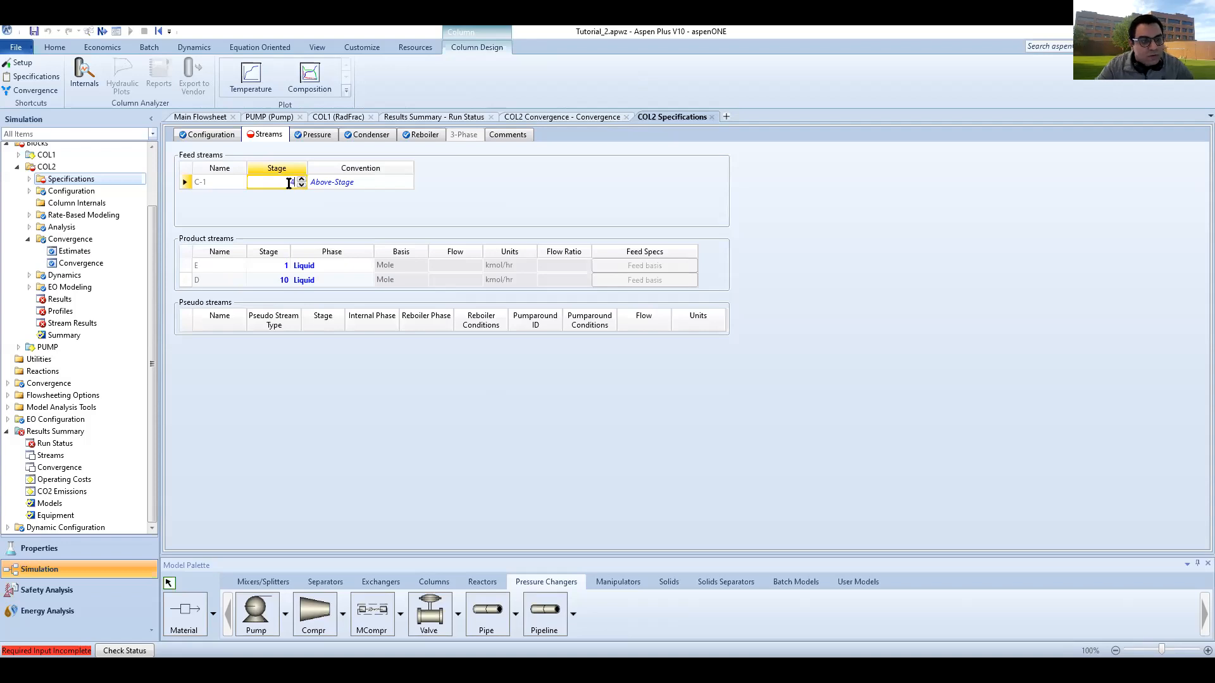
key(Tab)
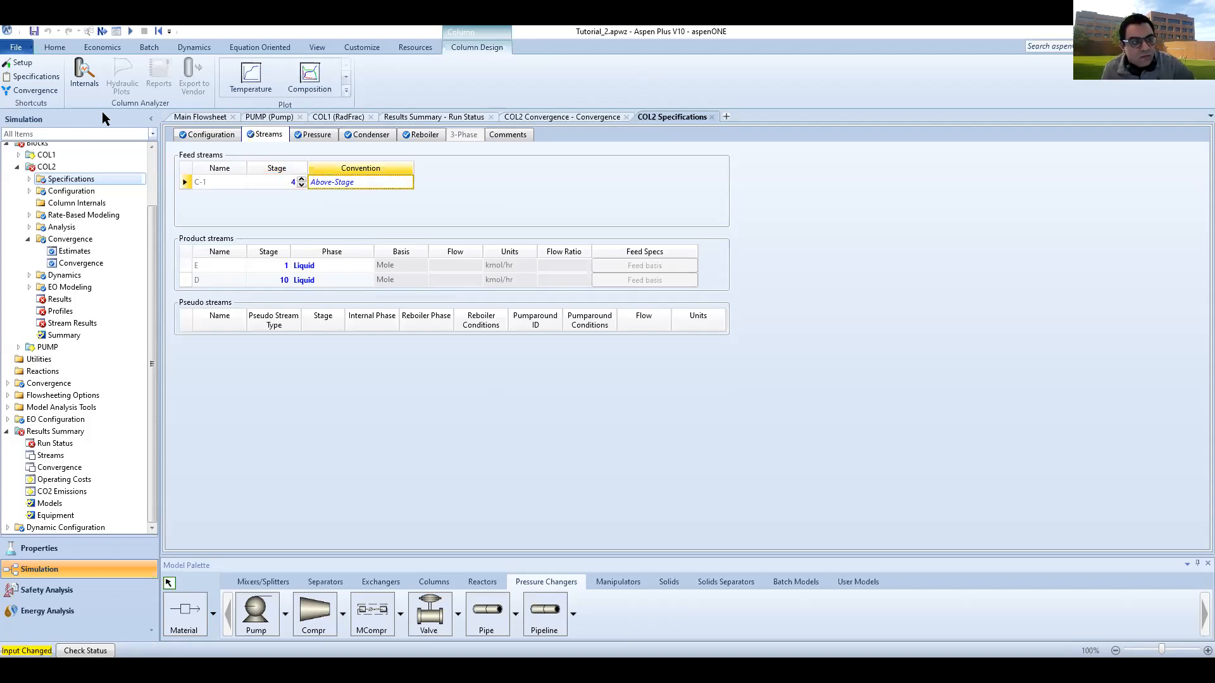
- Run the simulation with the shortened COL2 column
click(54, 48)
click(136, 73)
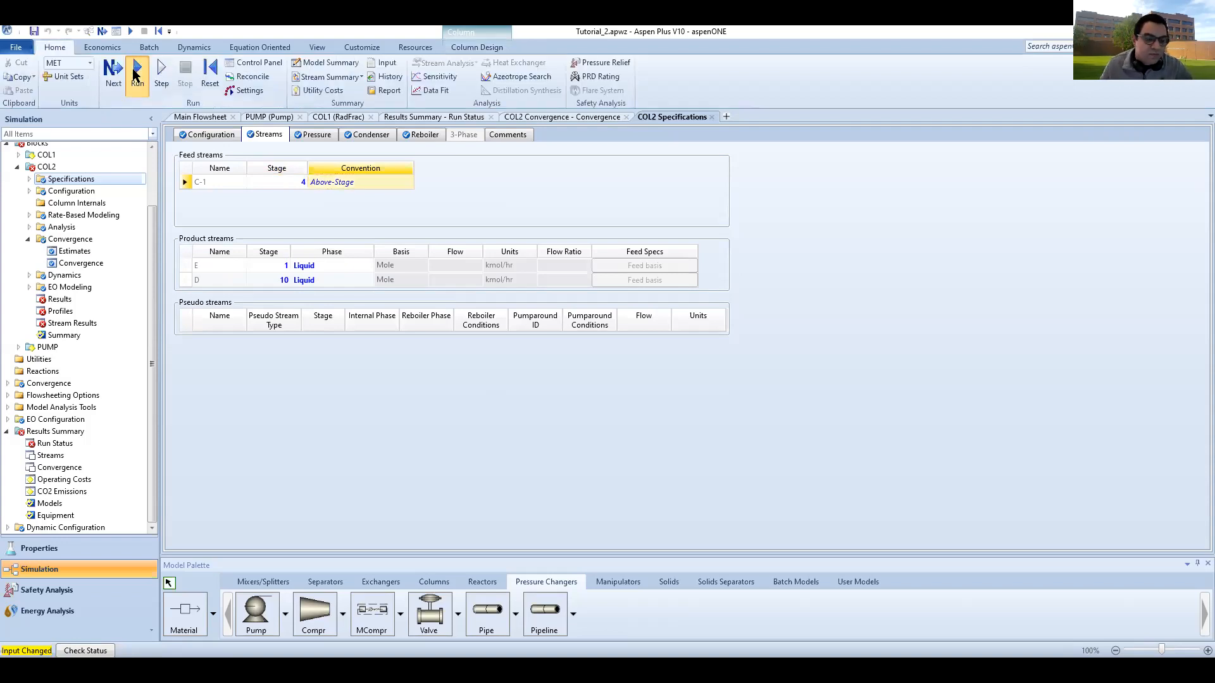
click(135, 73)
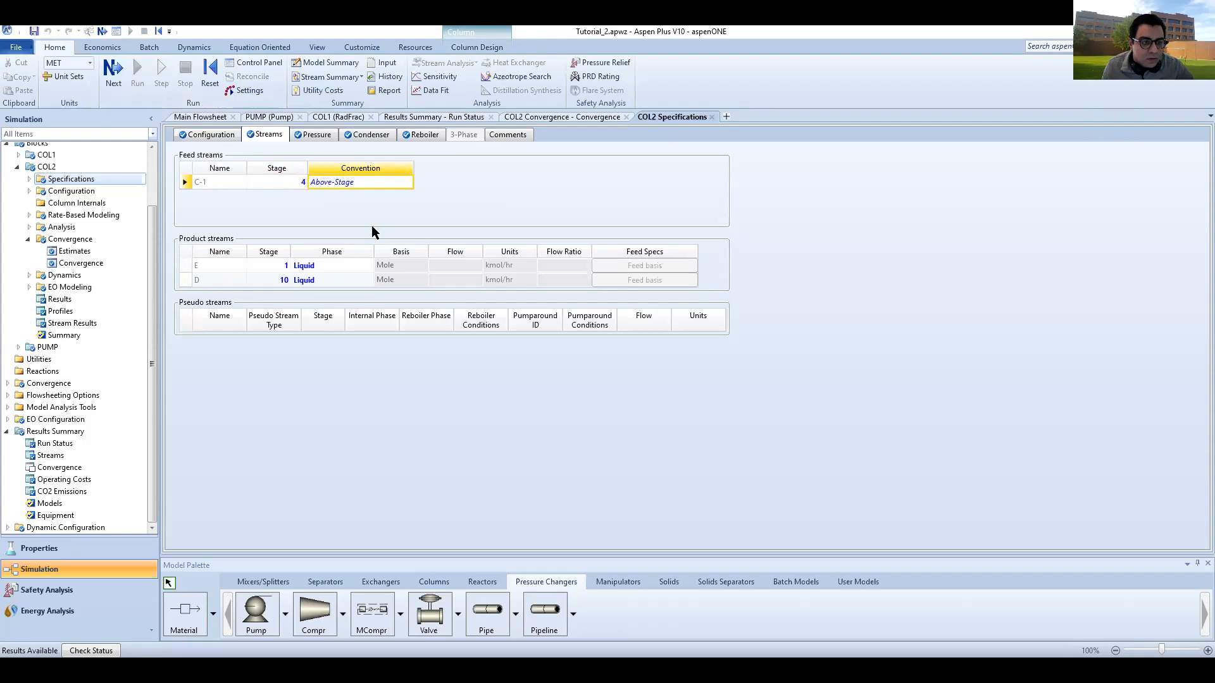
- Set COL2 to 20 stages with feed C-1 on stage 10, and rerun the simulation
click(221, 137)
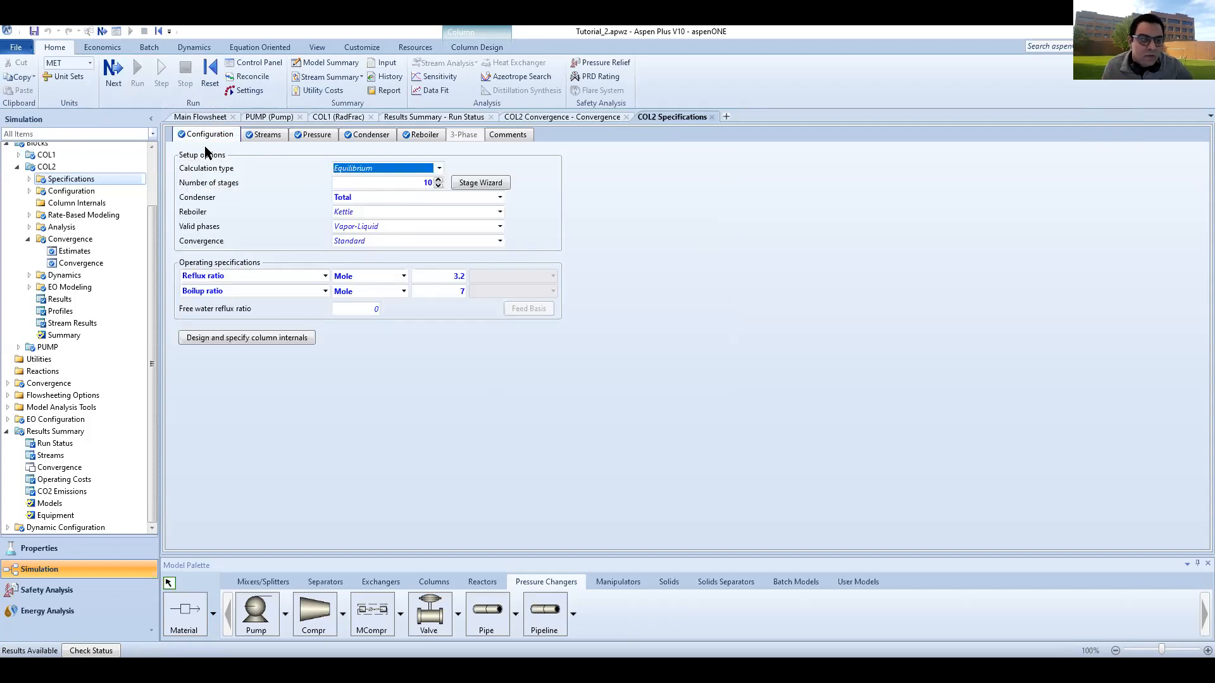
double_click(430, 183)
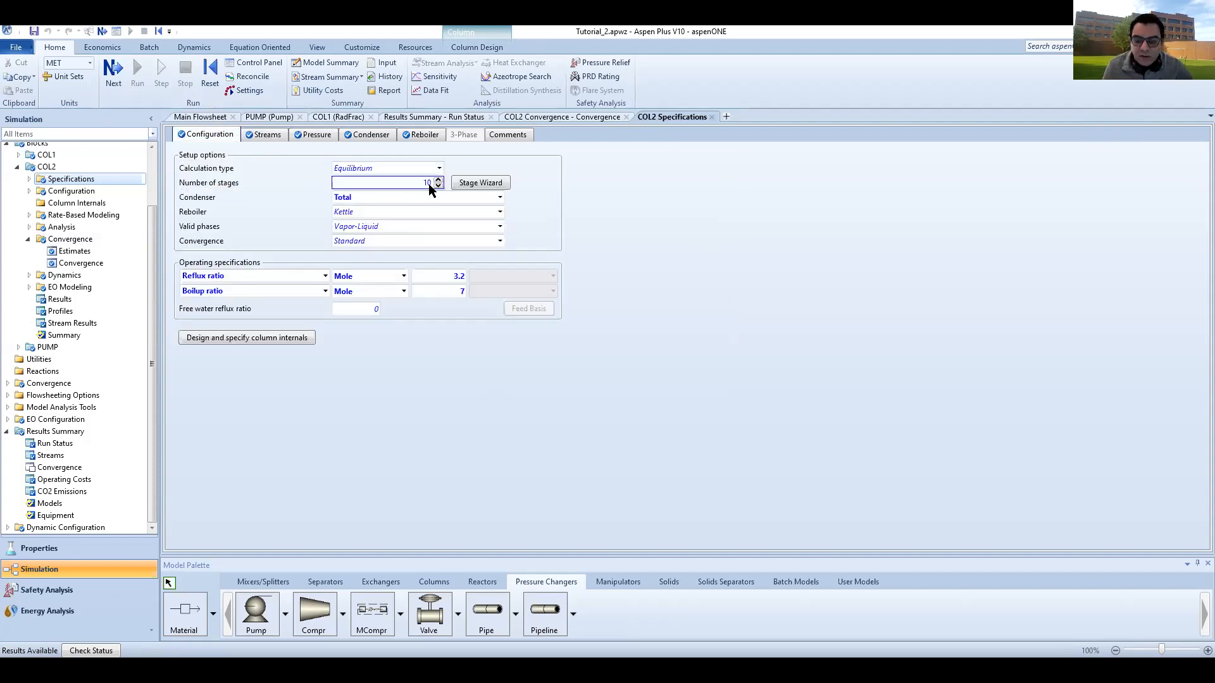
text(20)
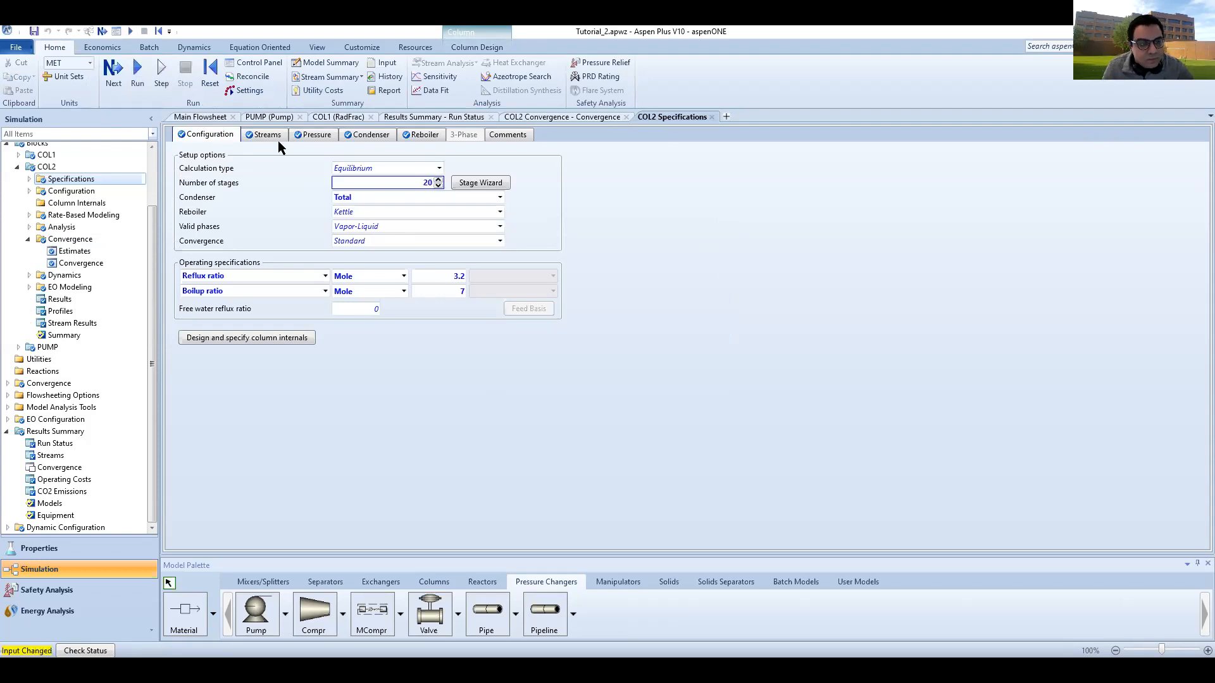
click(278, 136)
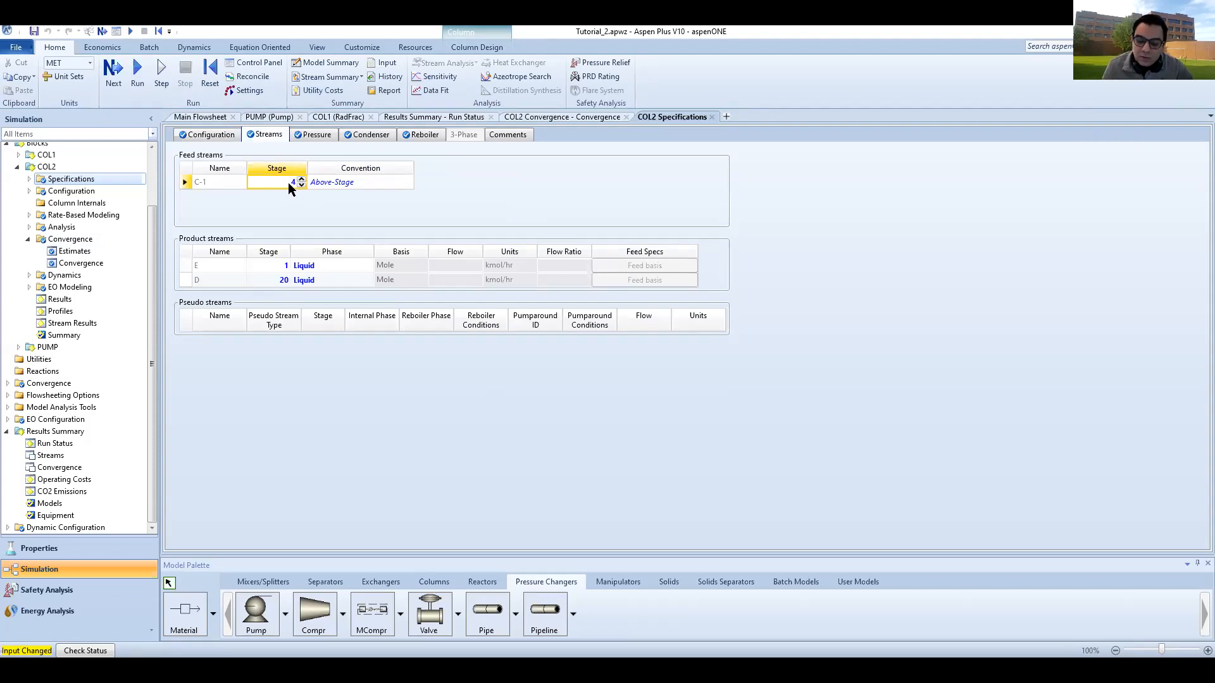
double_click(289, 183)
text(10)
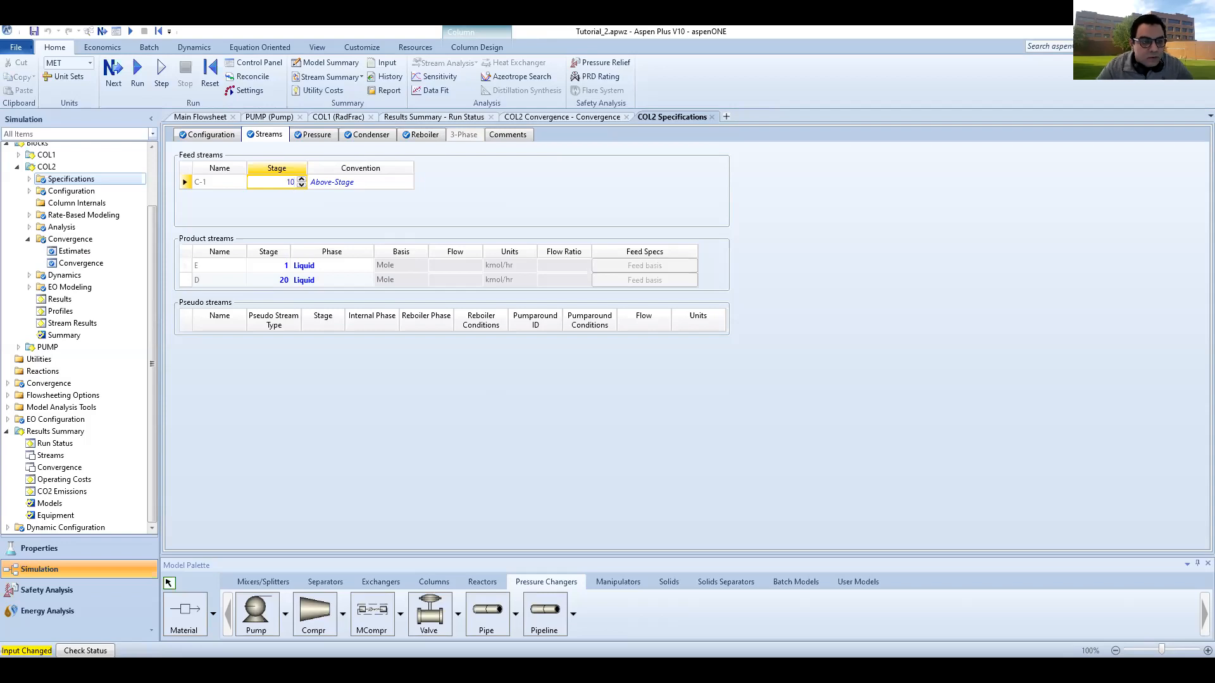
key(Tab)
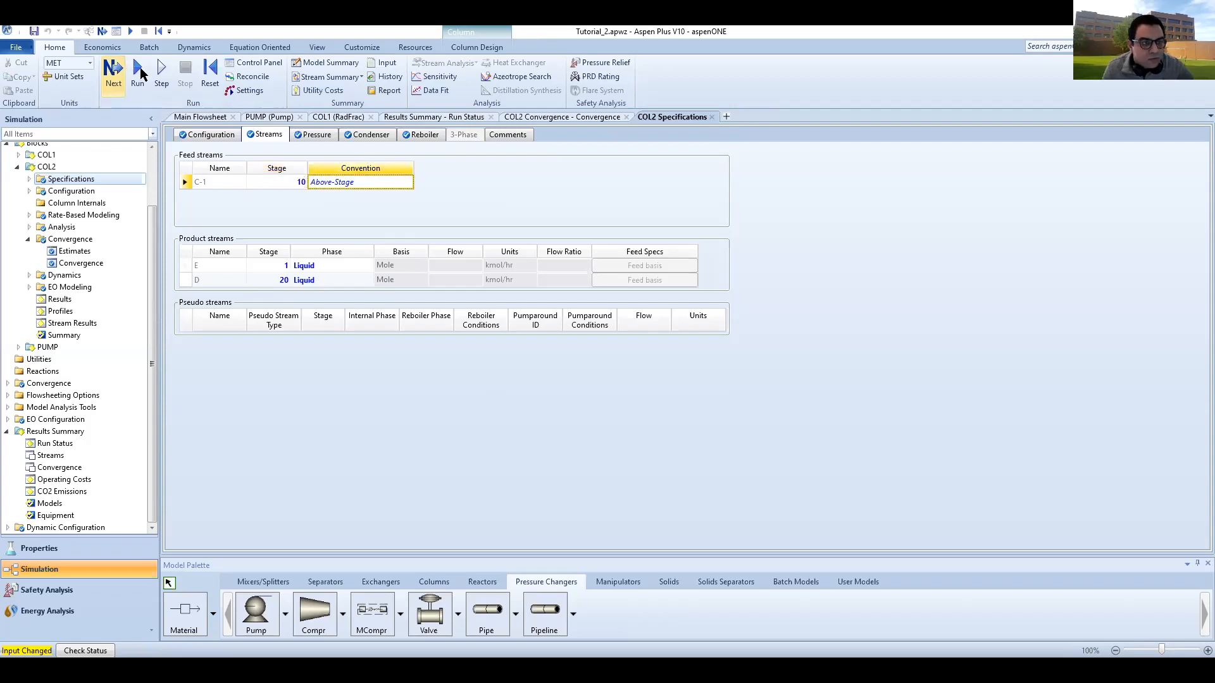
click(138, 71)
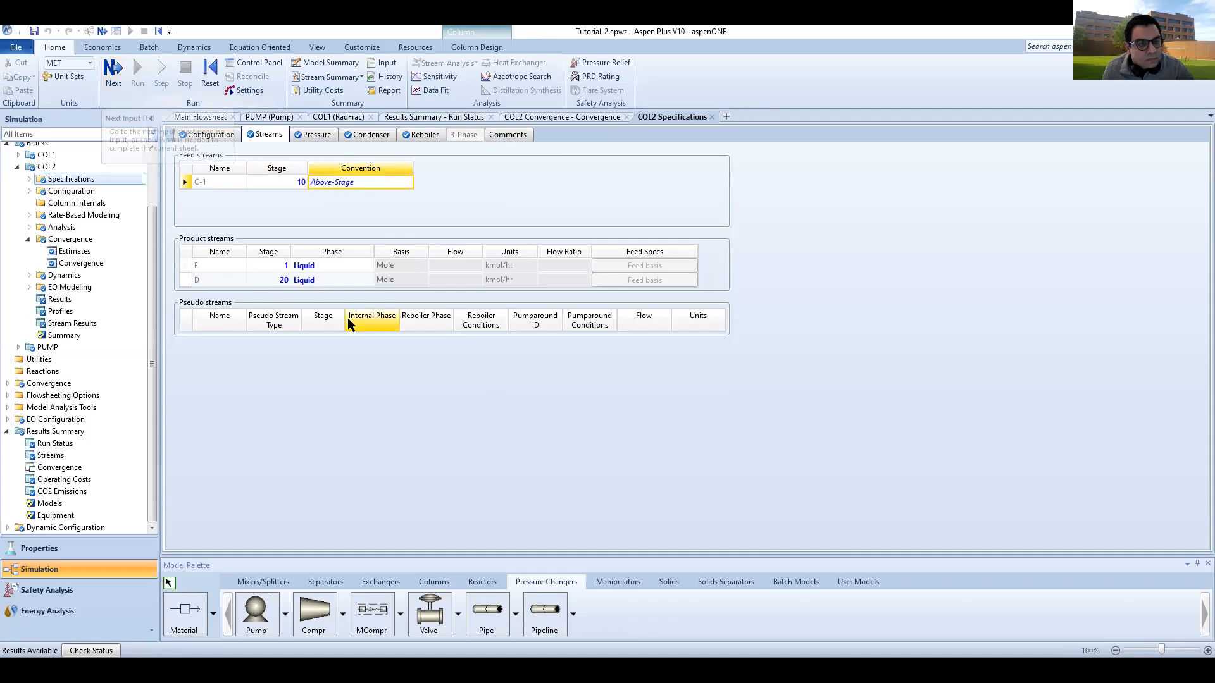
- Set COL2 to 30 stages with feed C-1 on stage 14, and rerun the simulation
click(229, 136)
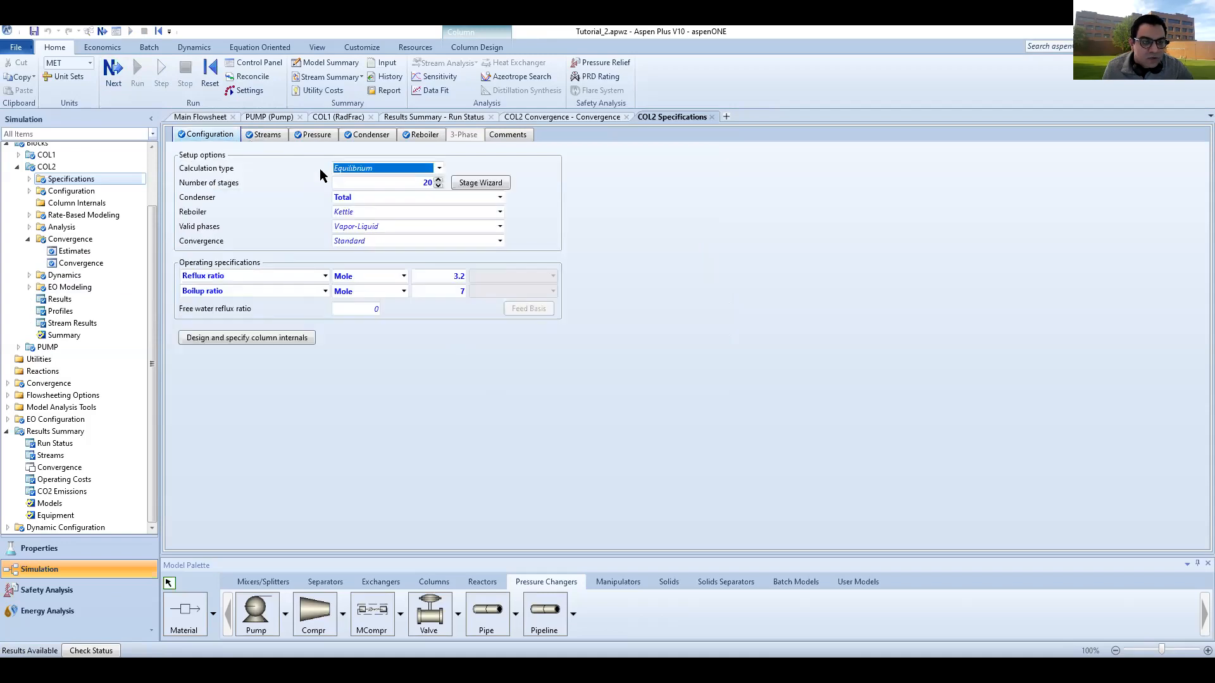
click(425, 183)
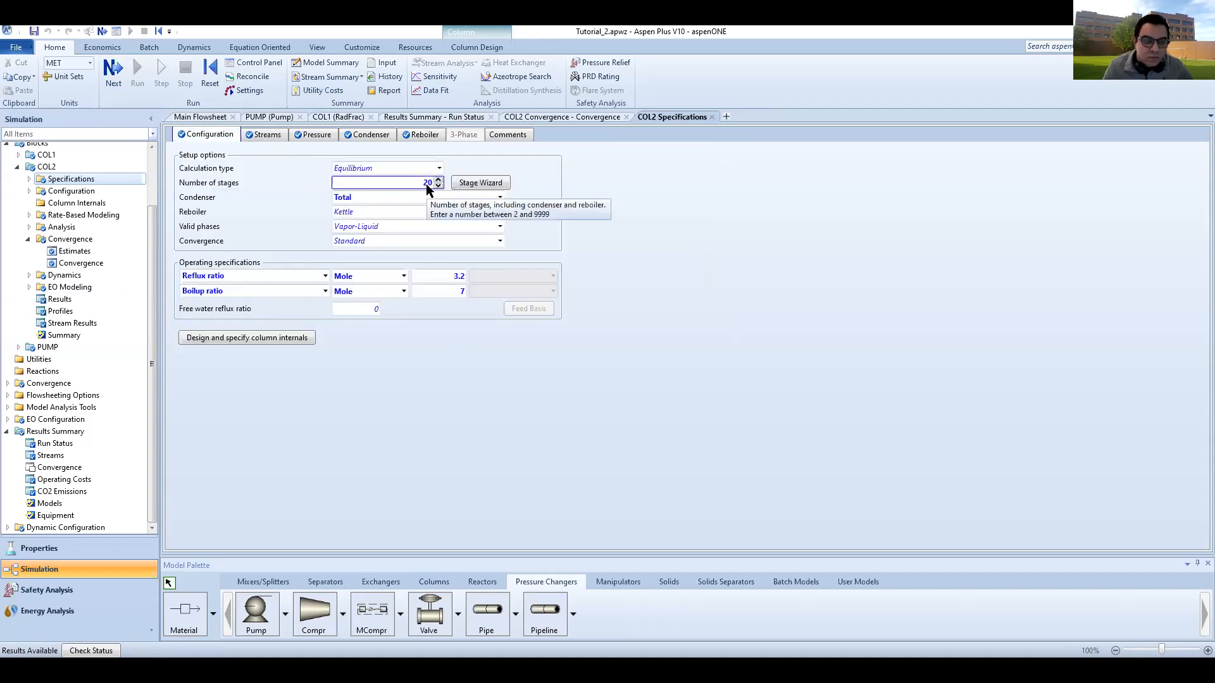
text(30)
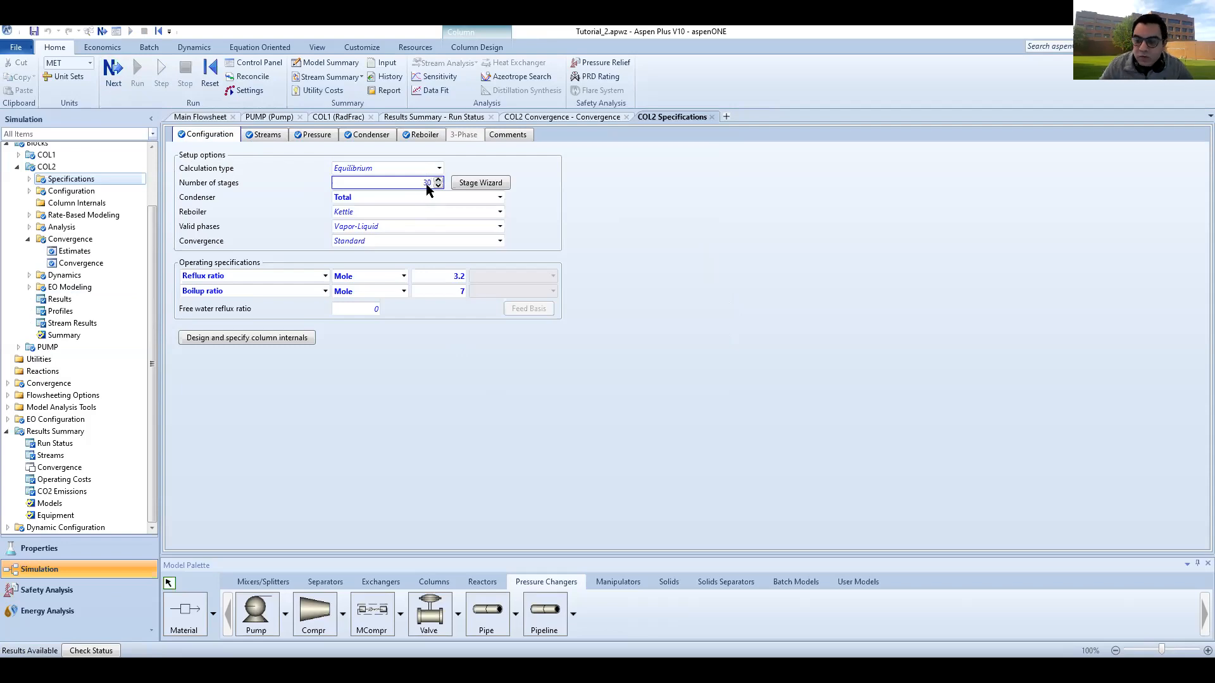
key(Return)
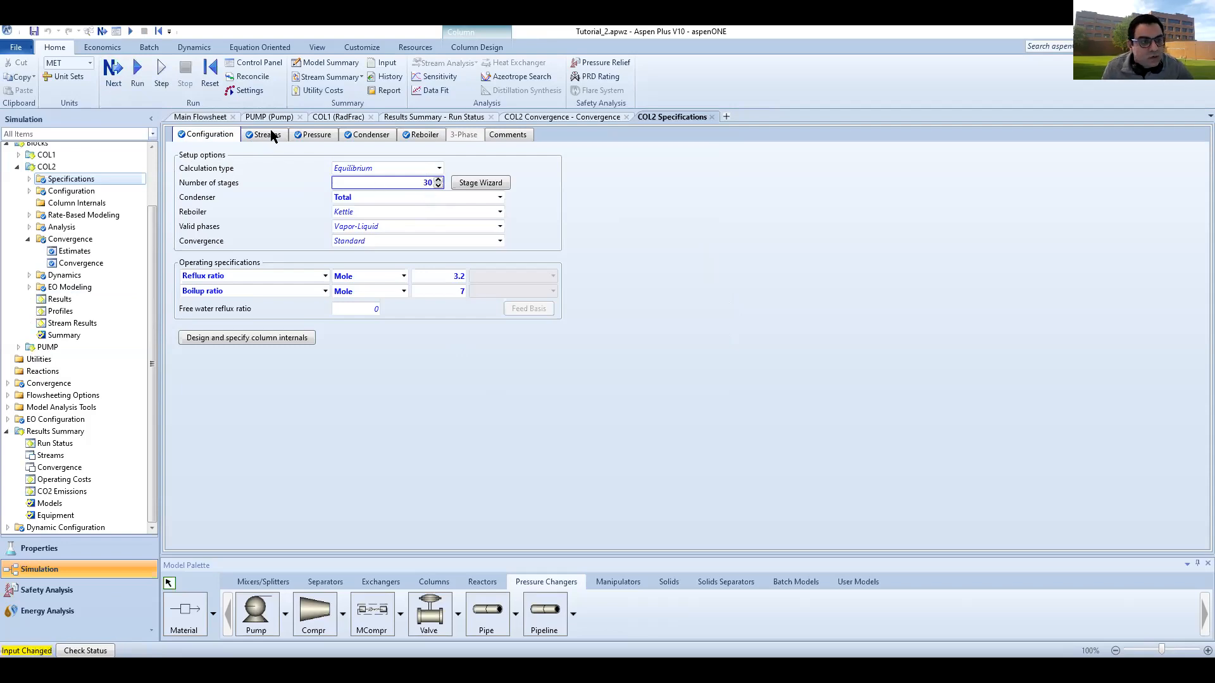
click(271, 135)
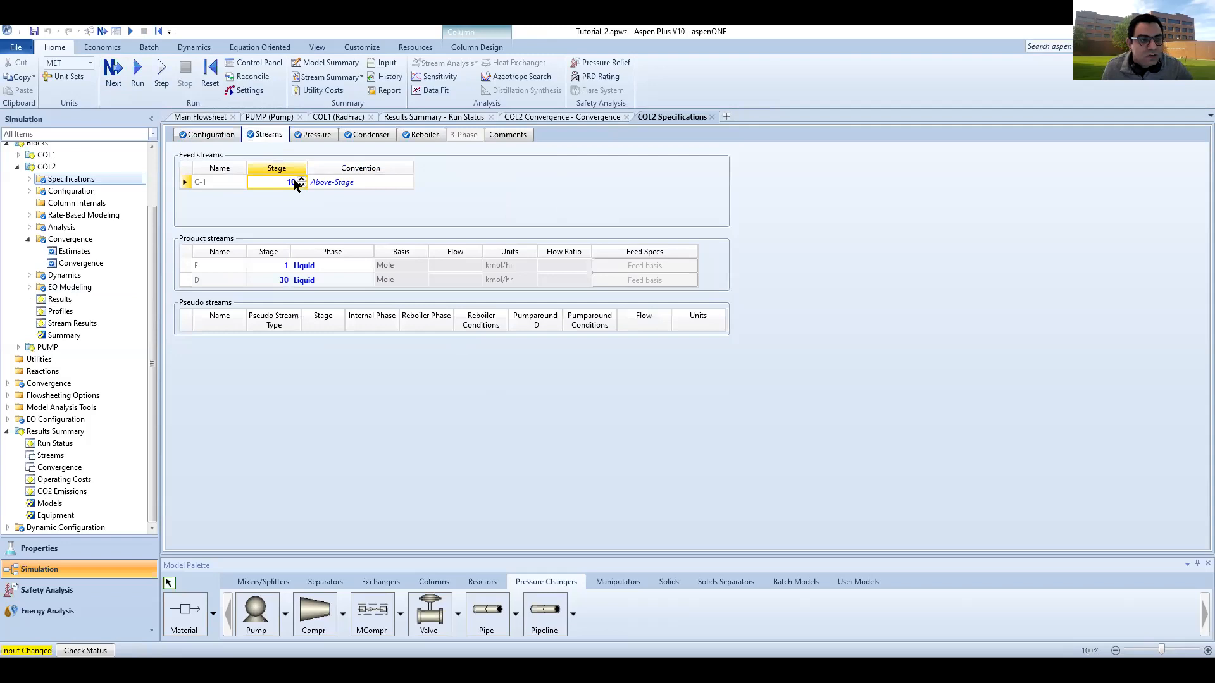
click(302, 179)
click(301, 179)
click(294, 204)
click(138, 78)
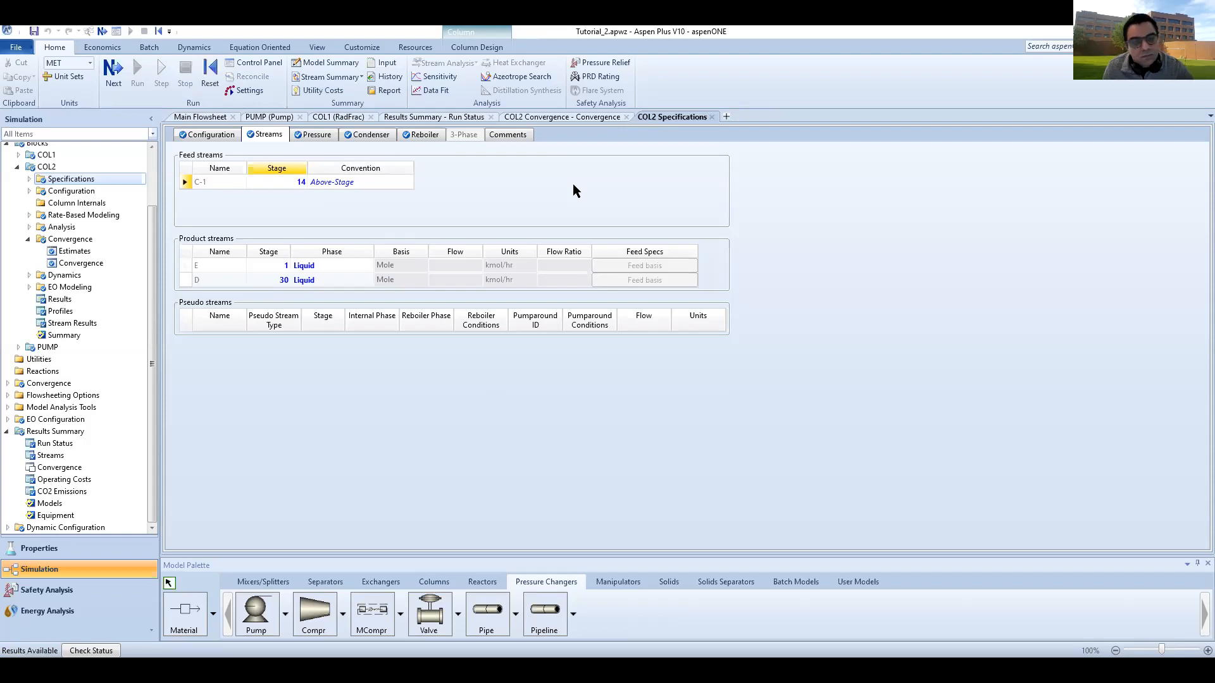
- Set COL2's number of stages to 35 and rerun the simulation
click(203, 136)
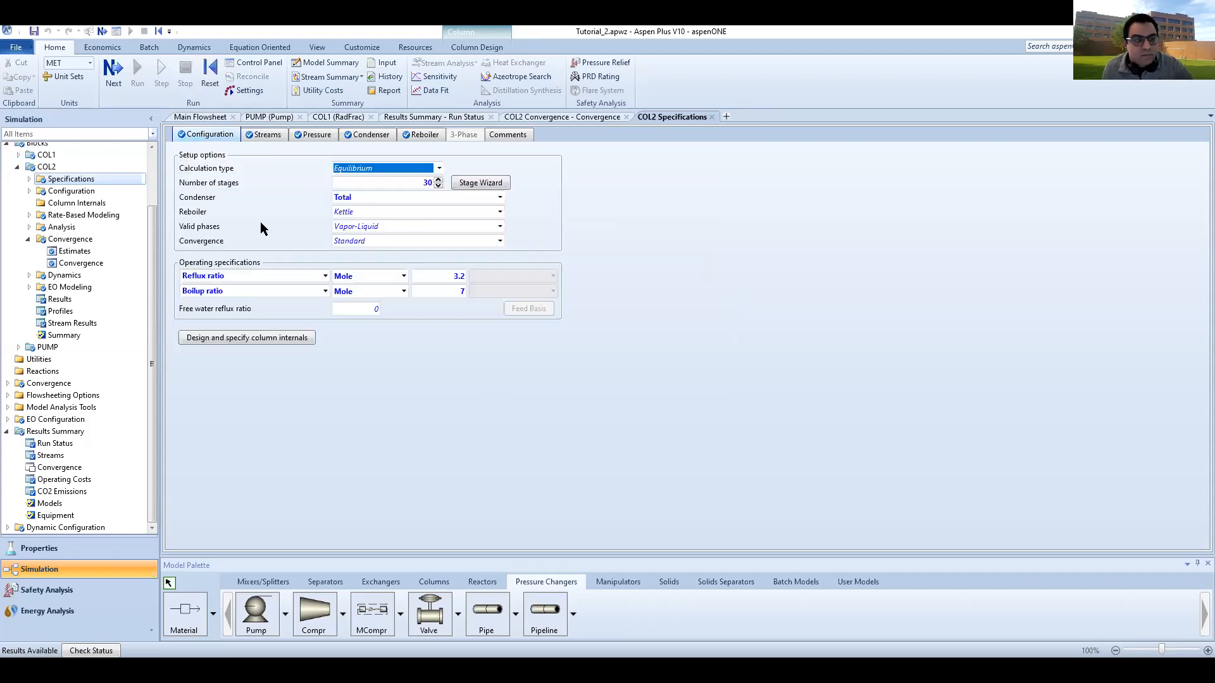
click(438, 180)
click(438, 180)
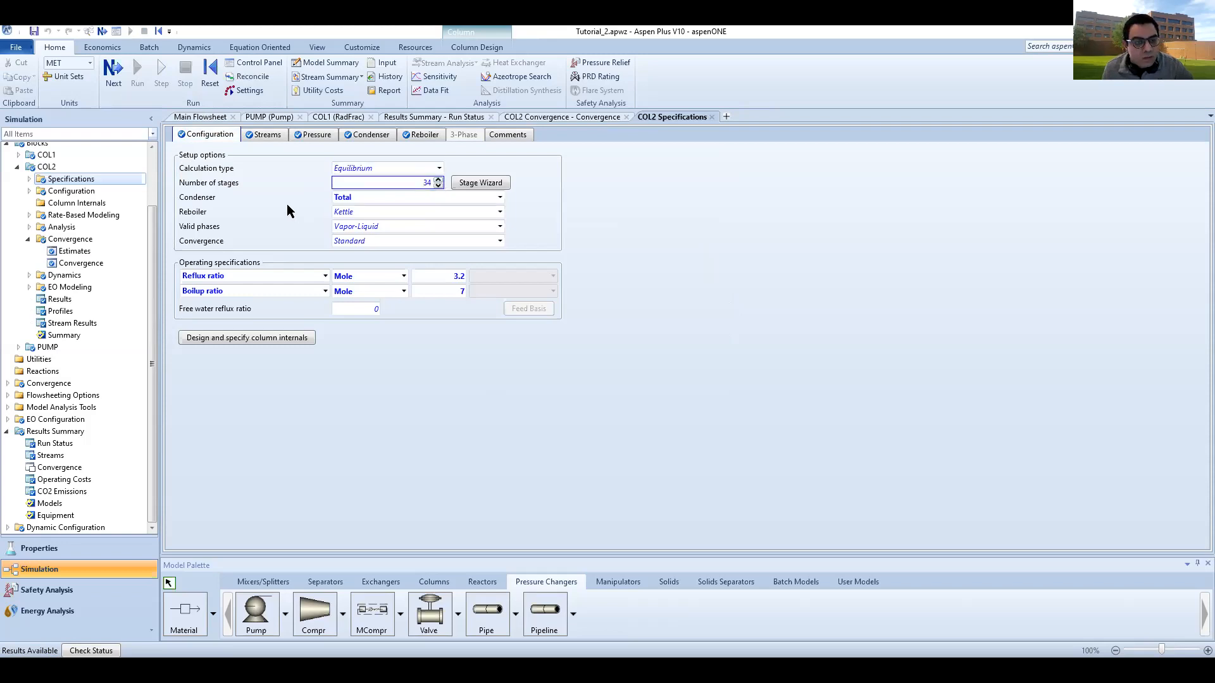
click(439, 180)
click(438, 181)
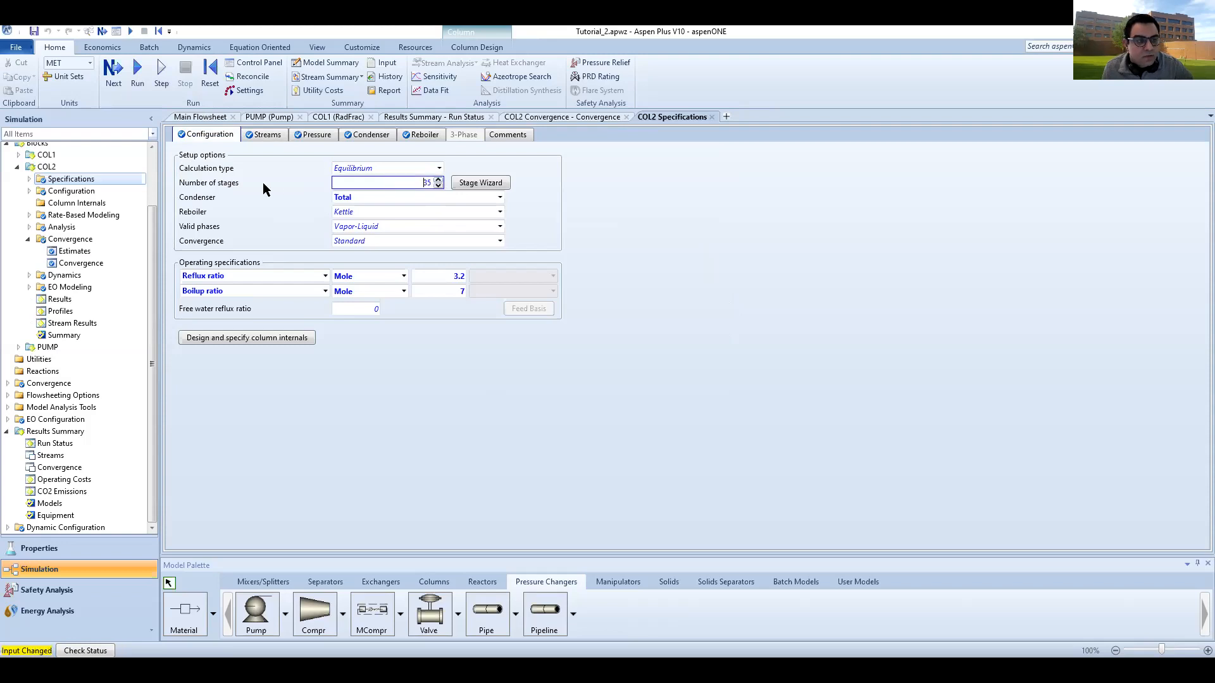
click(138, 76)
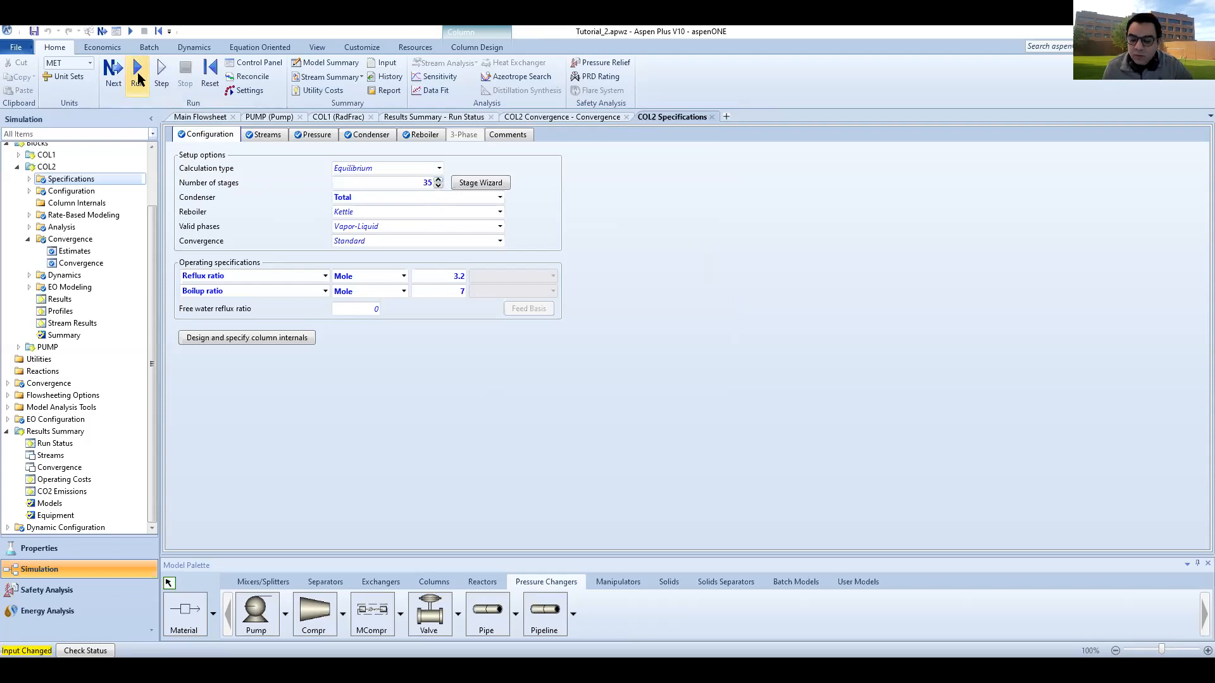
click(138, 77)
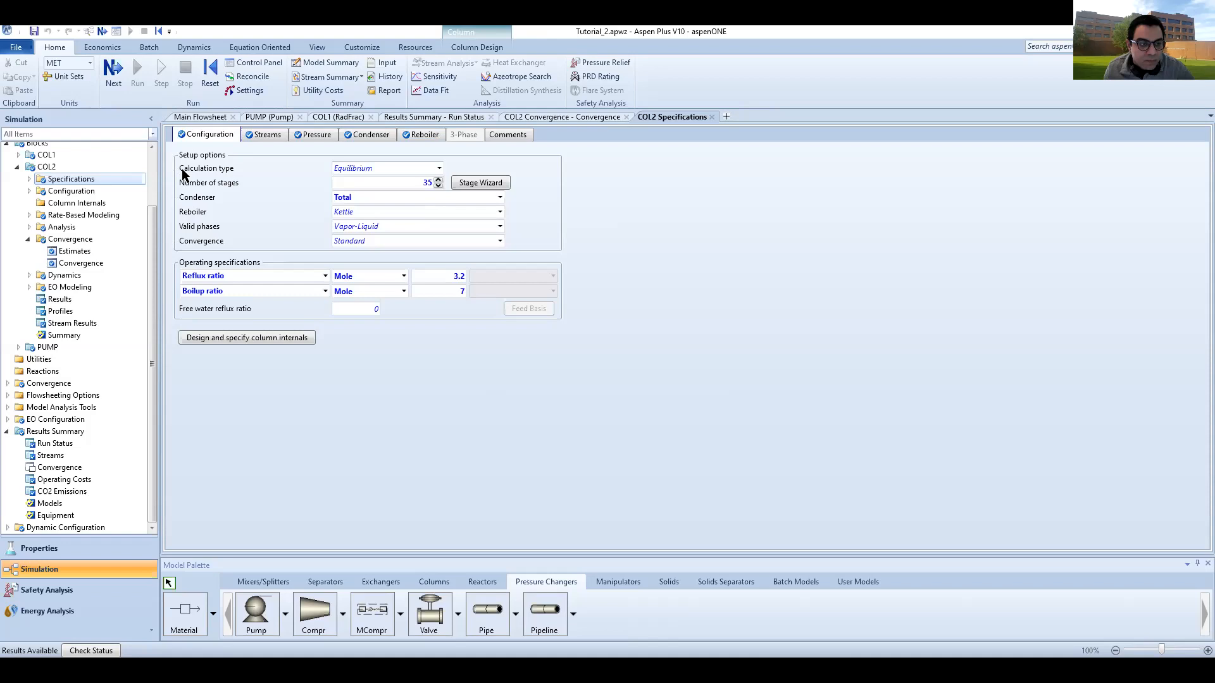
- Open the stream results summary, add stream D to the comparison table and examine its material results
click(215, 123)
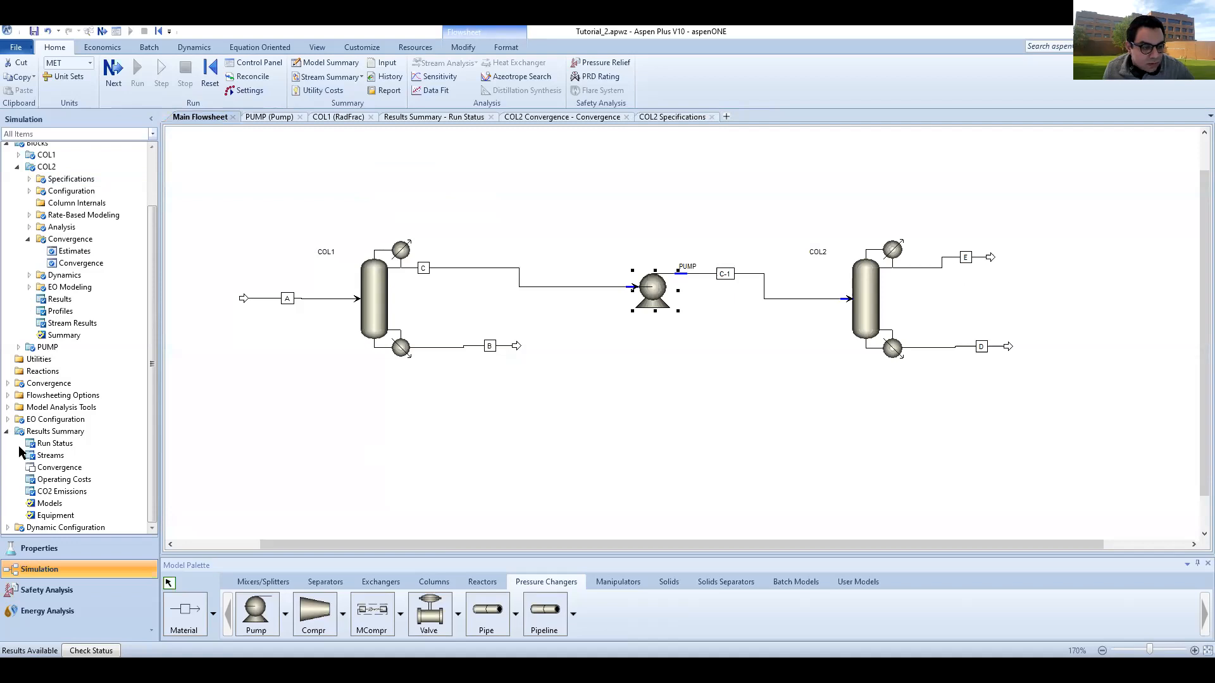
click(51, 456)
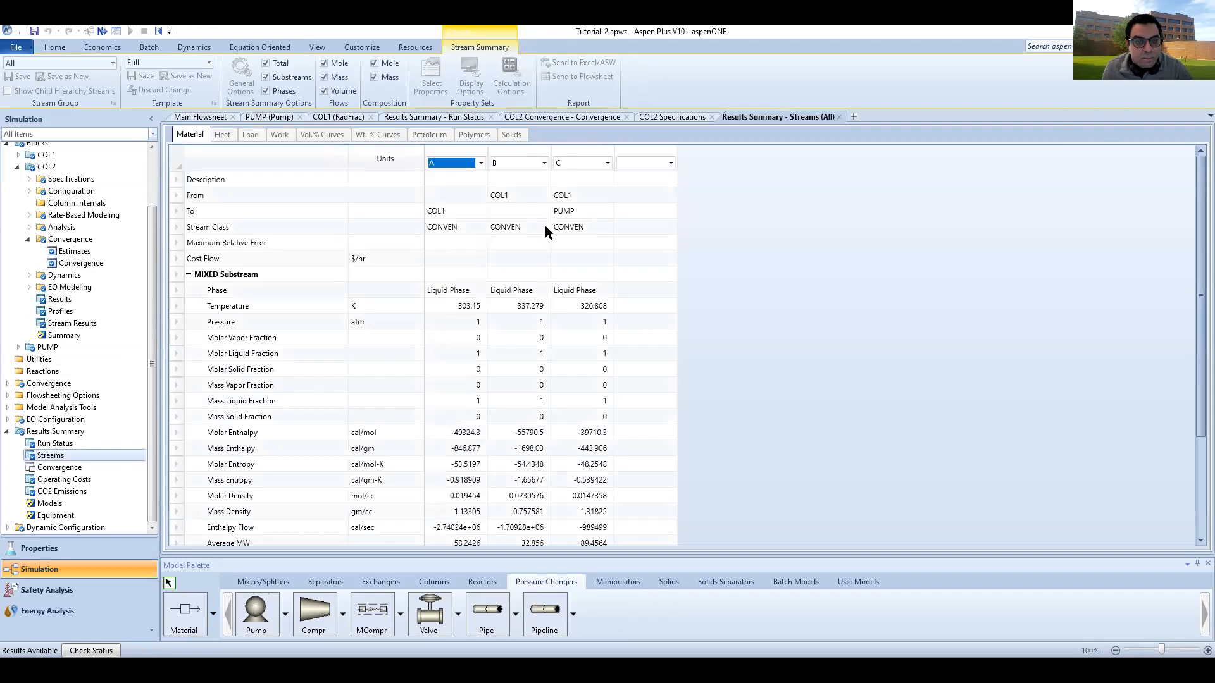
click(670, 163)
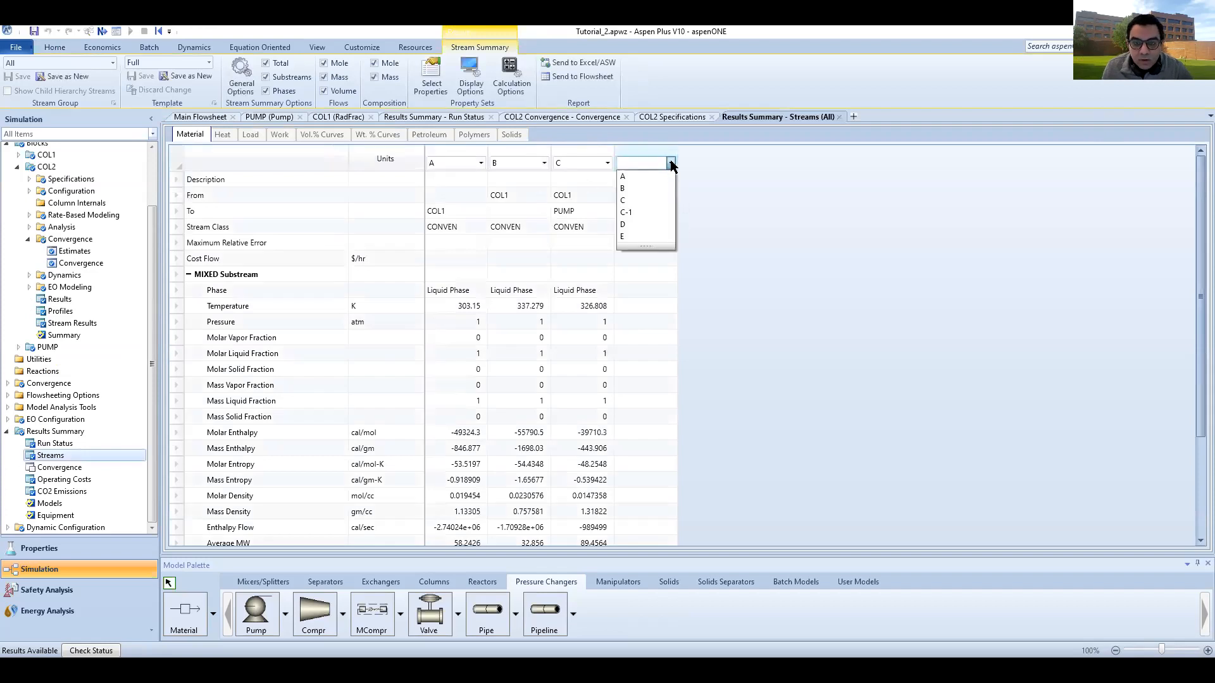
click(633, 225)
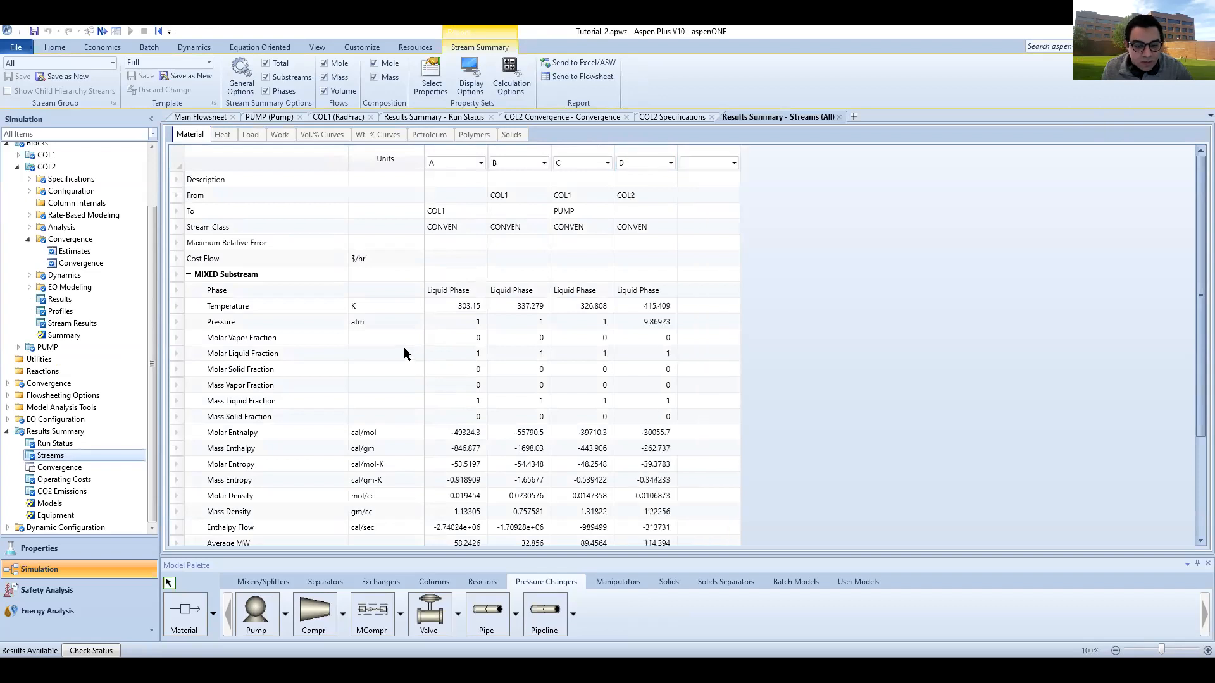
scroll(418, 341, down, 4)
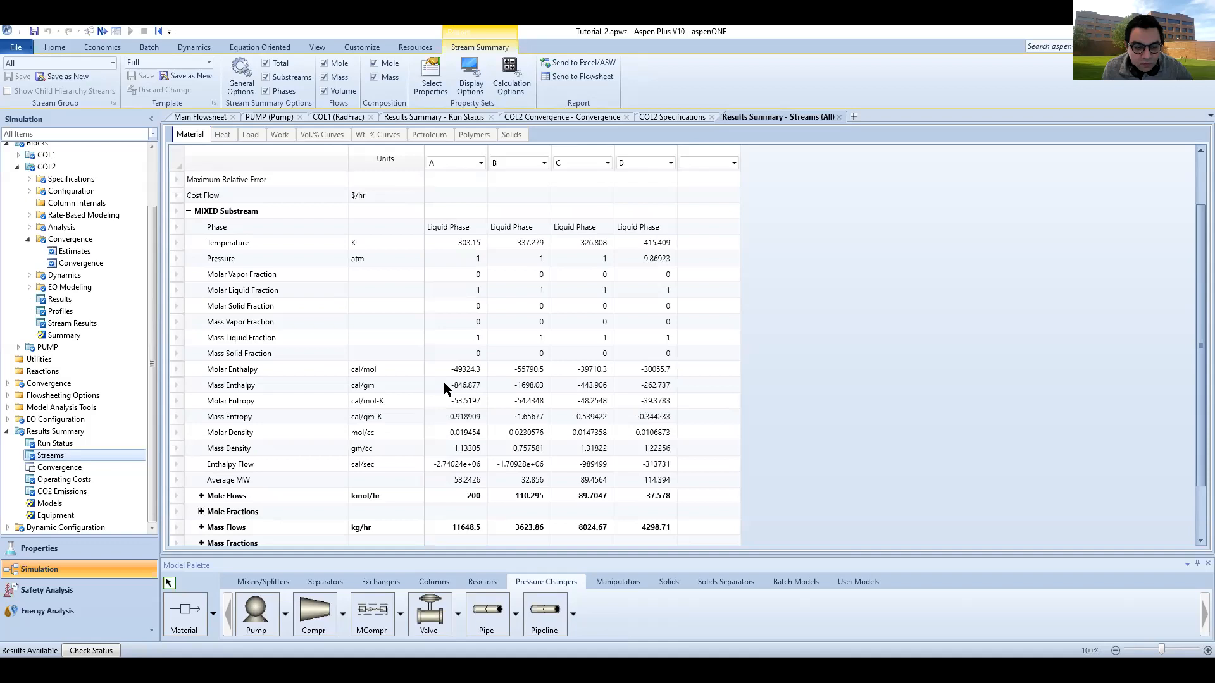
- Expand the mole fractions in the stream results table and add stream E to the comparison
scroll(444, 384, down, 2)
scroll(661, 526, down, 1)
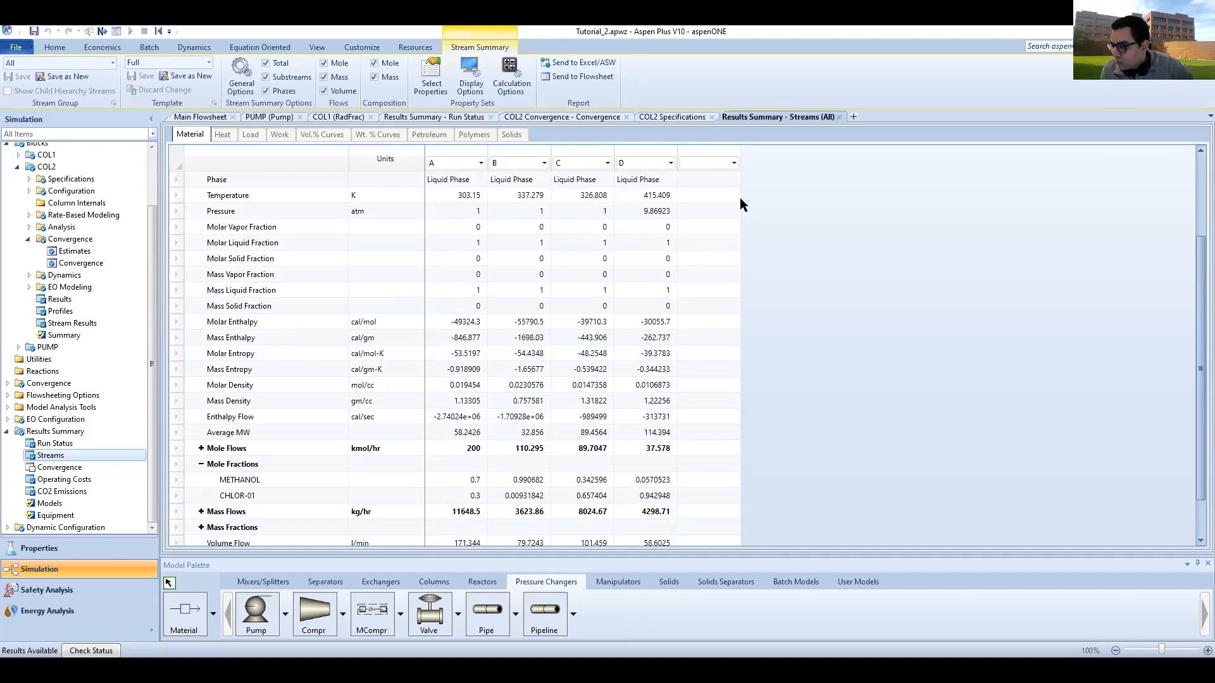
click(732, 163)
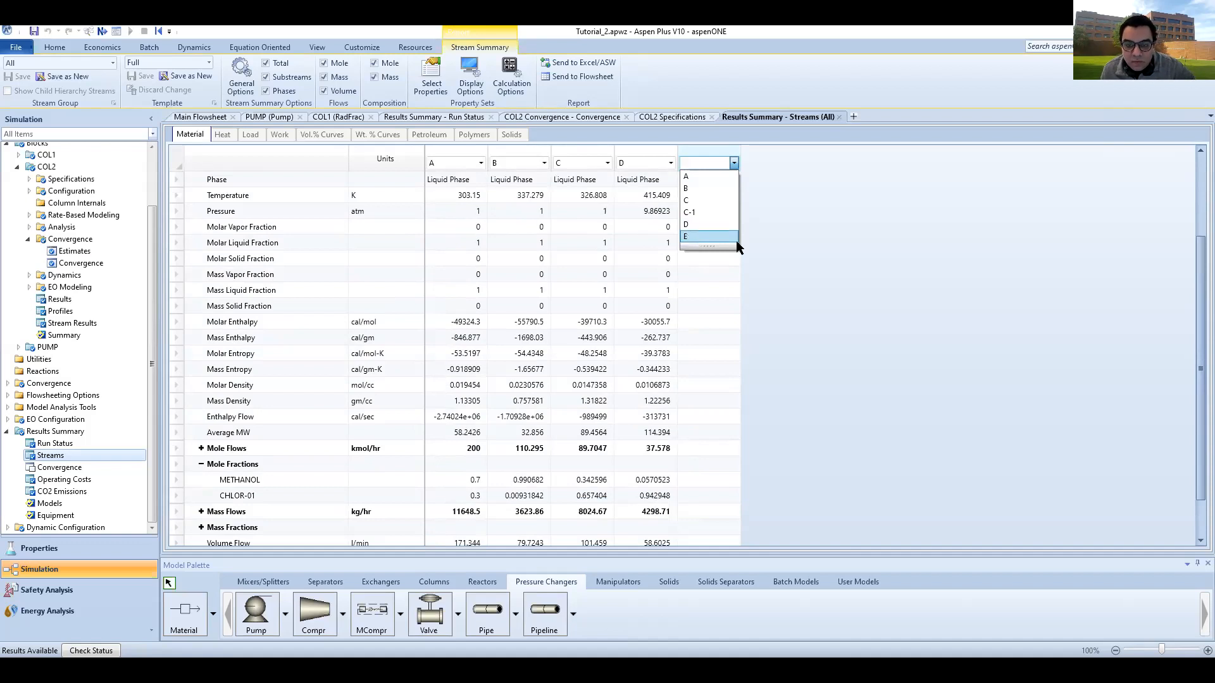
click(779, 251)
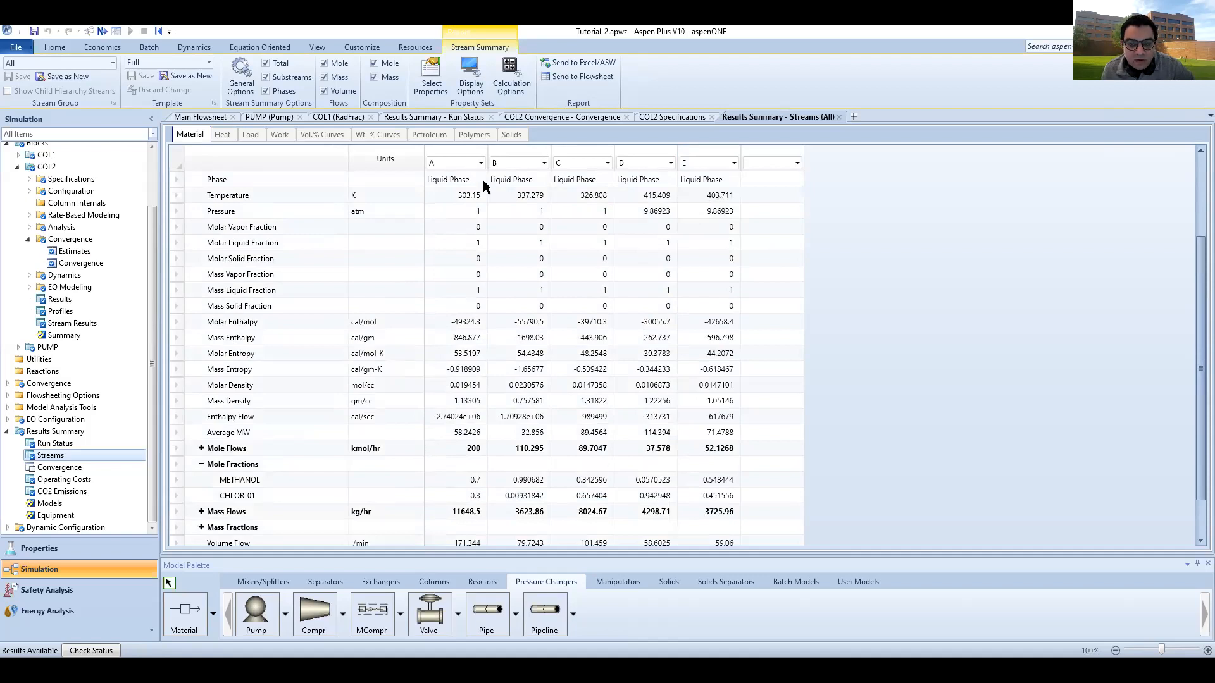
- Set the temperature unit in the stream results table to C
click(400, 195)
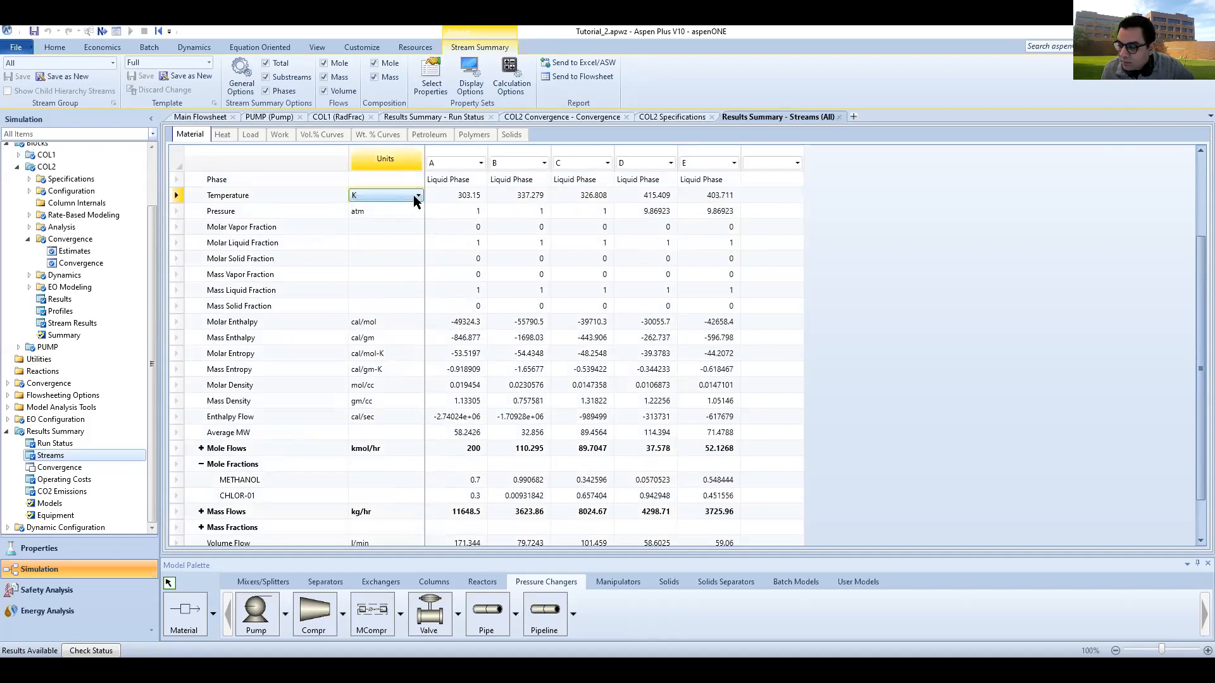
click(415, 197)
click(388, 208)
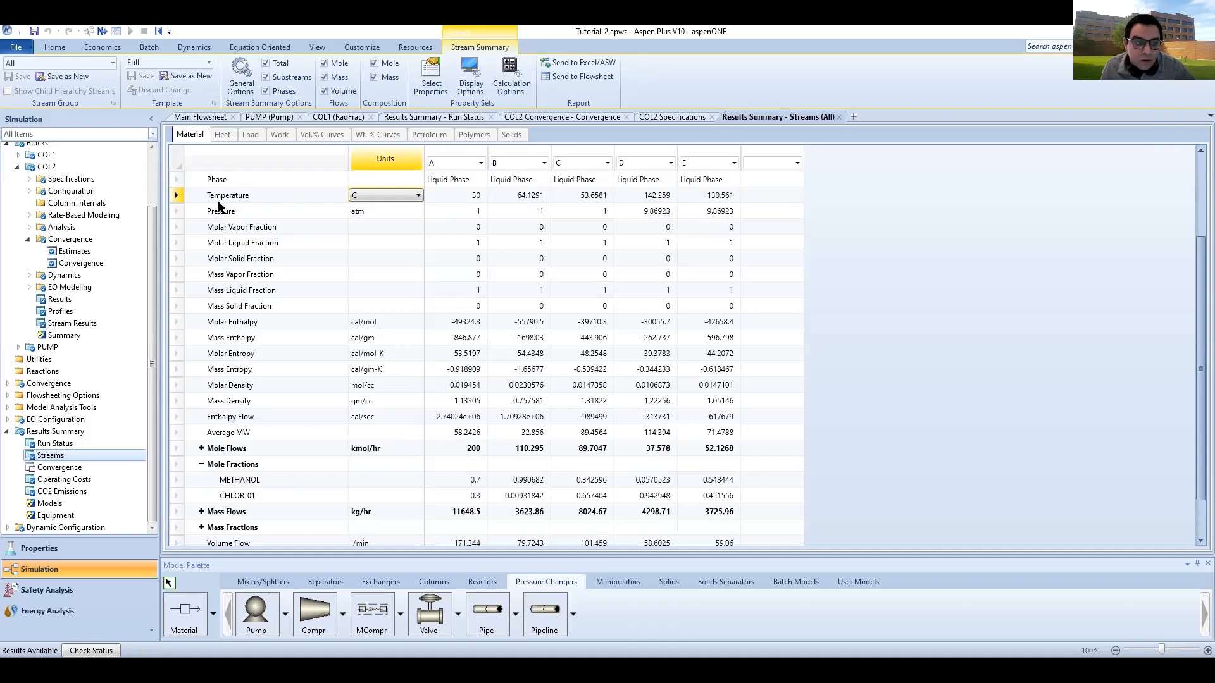
- On the main flowsheet, reconnect the destination of COL2's overhead stream E to the feed port of COL1
click(201, 117)
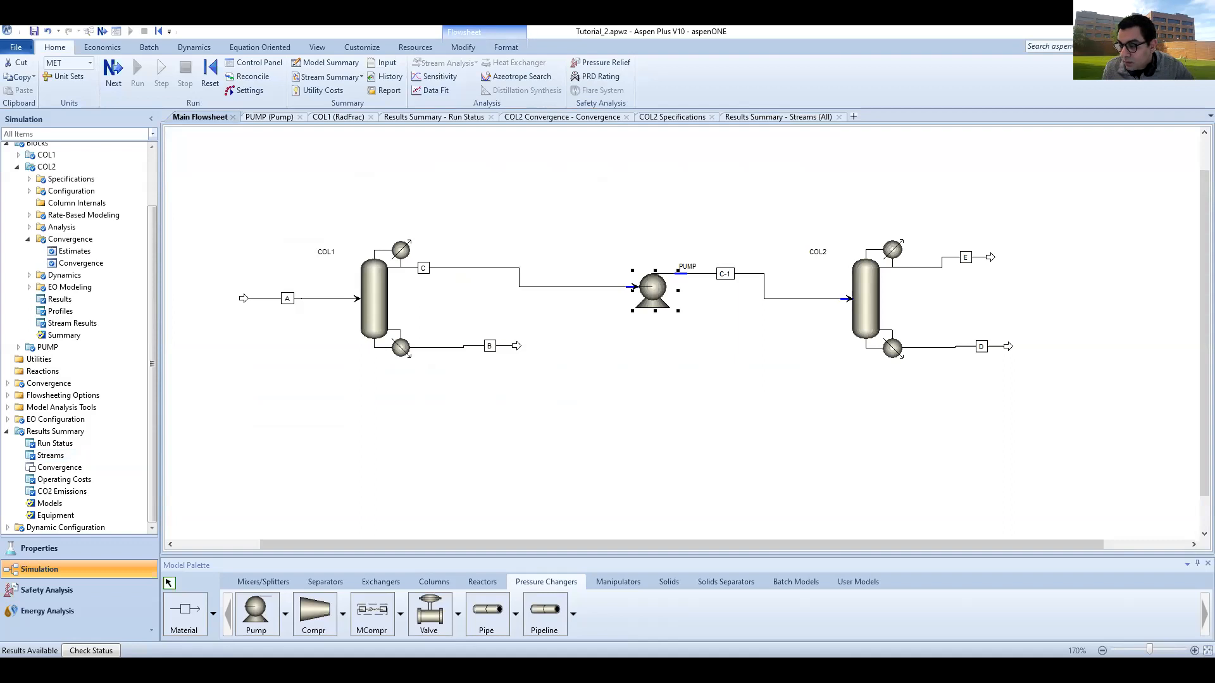
click(944, 261)
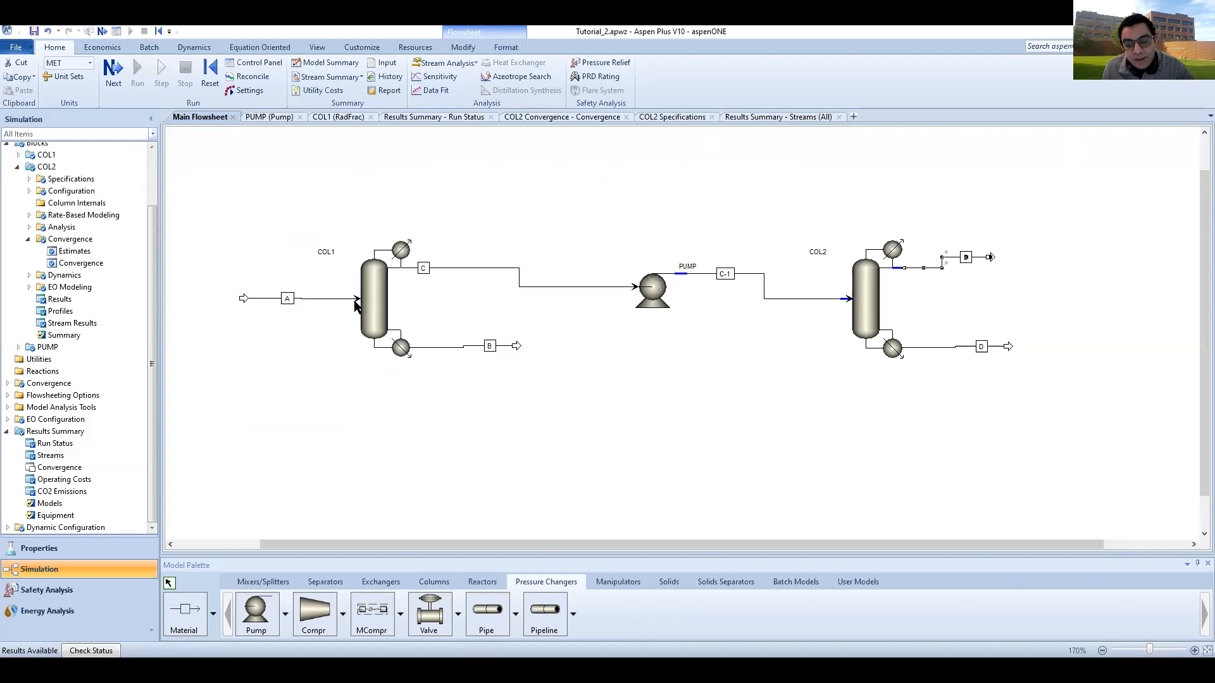
right_click(950, 256)
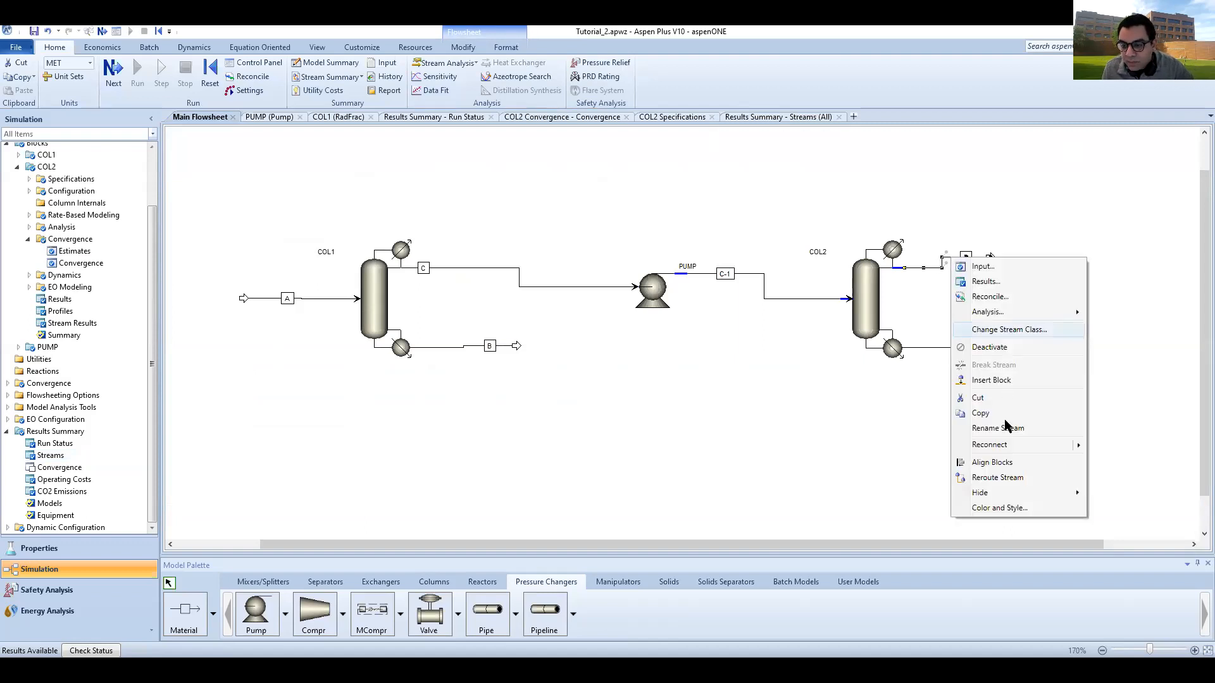
mouse_move(1014, 449)
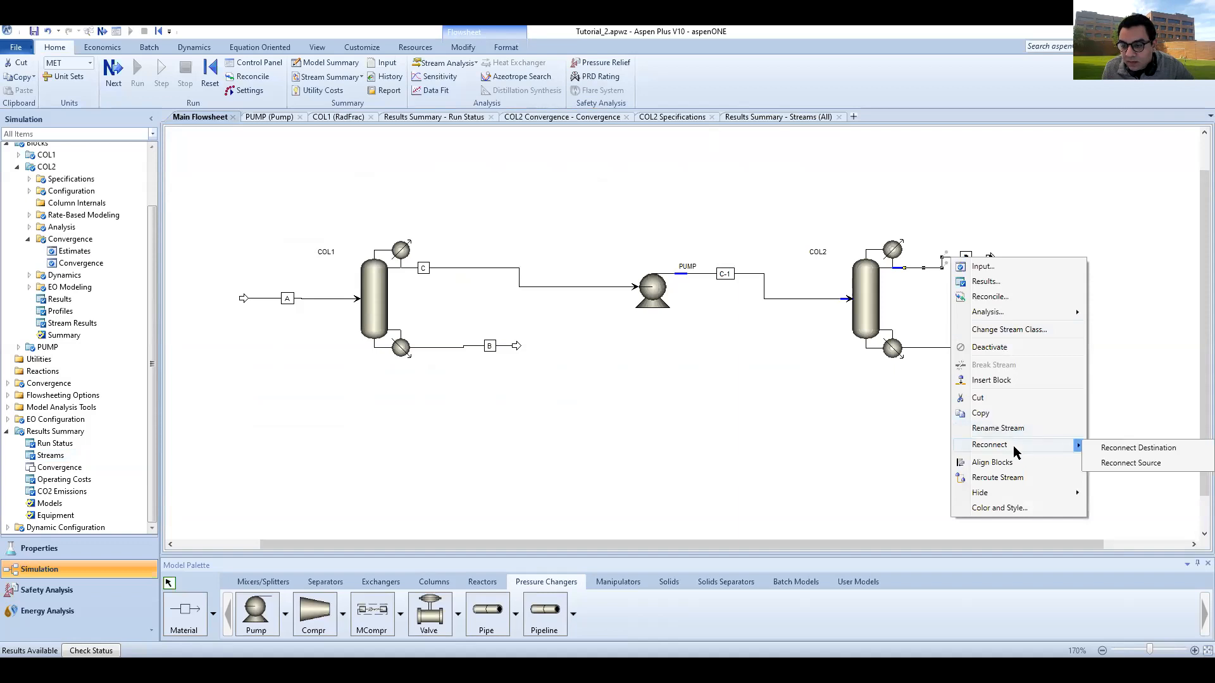
click(1139, 453)
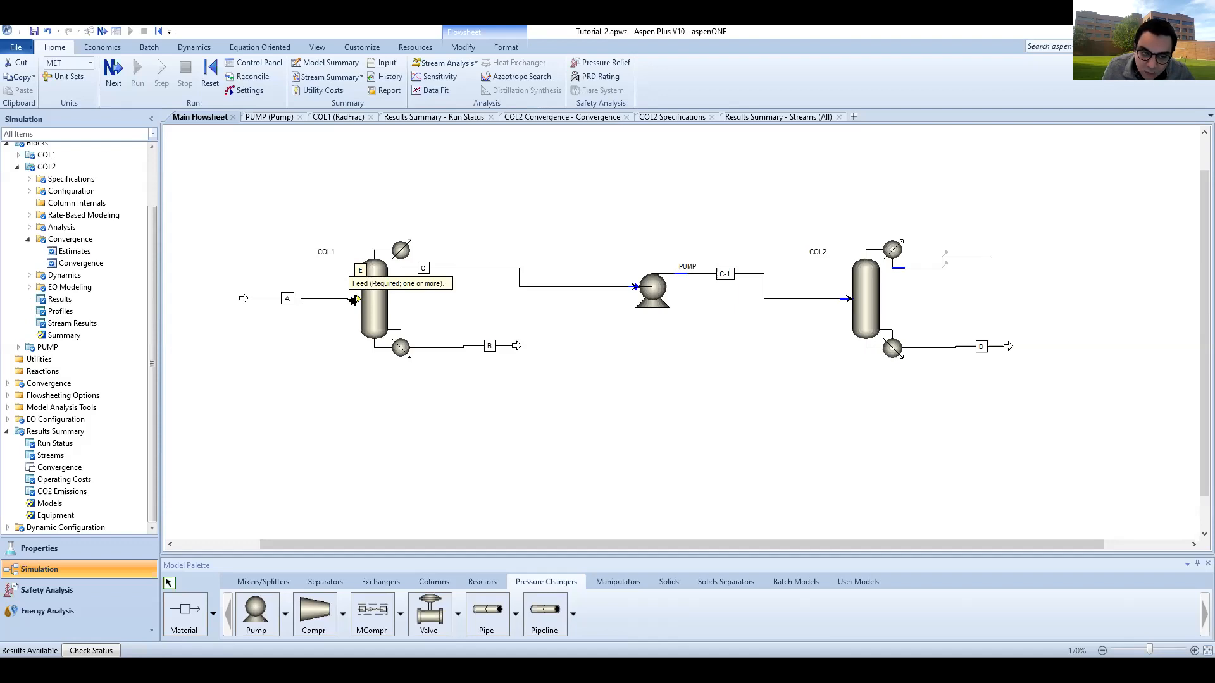
click(354, 300)
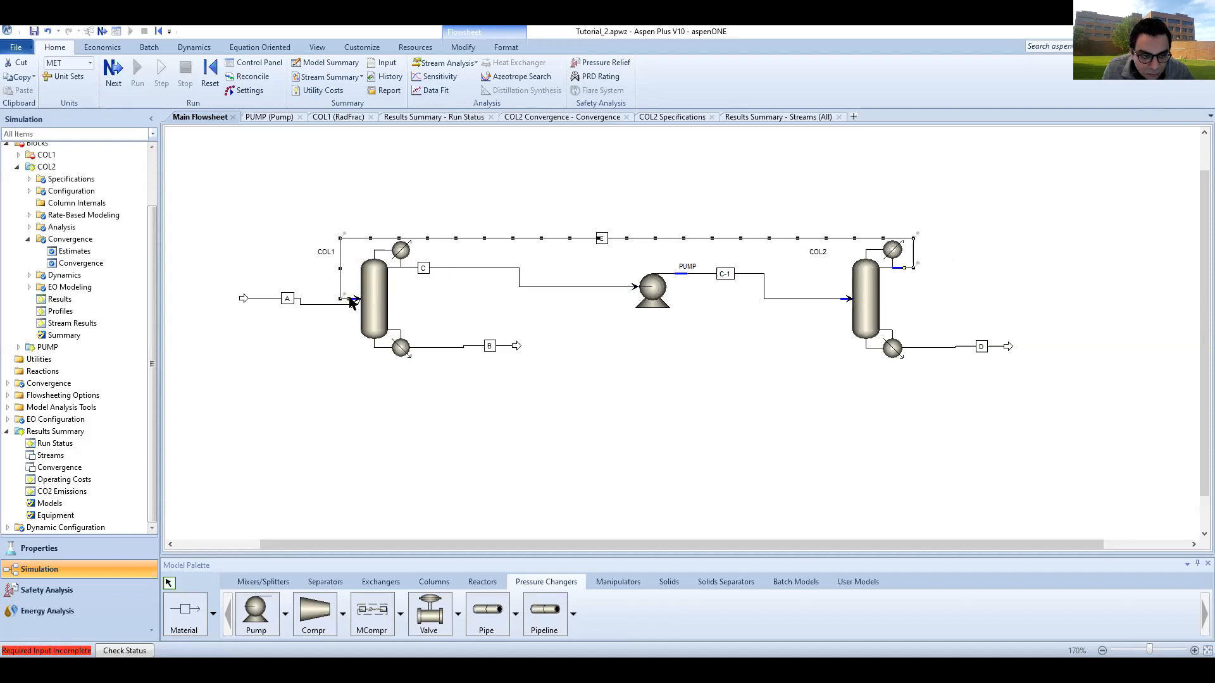
- Move stream E's inlet on COL1 above feed A and reroute its recycle line higher above both columns
drag(356, 301, 355, 270)
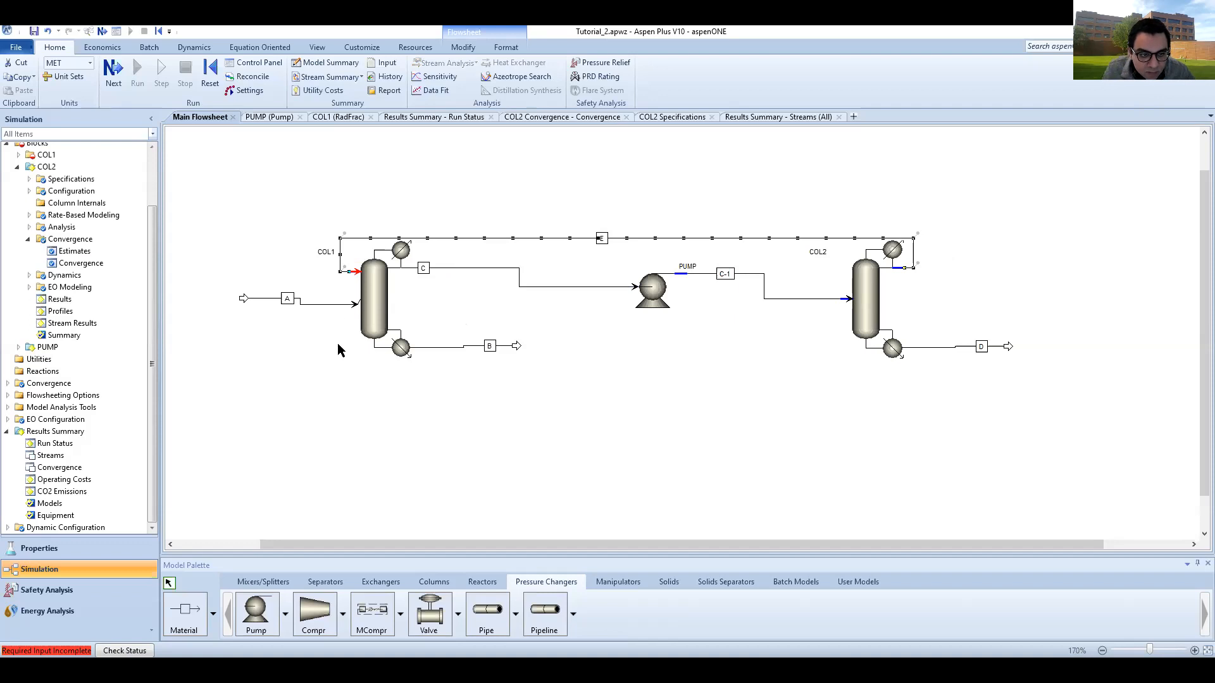
click(707, 353)
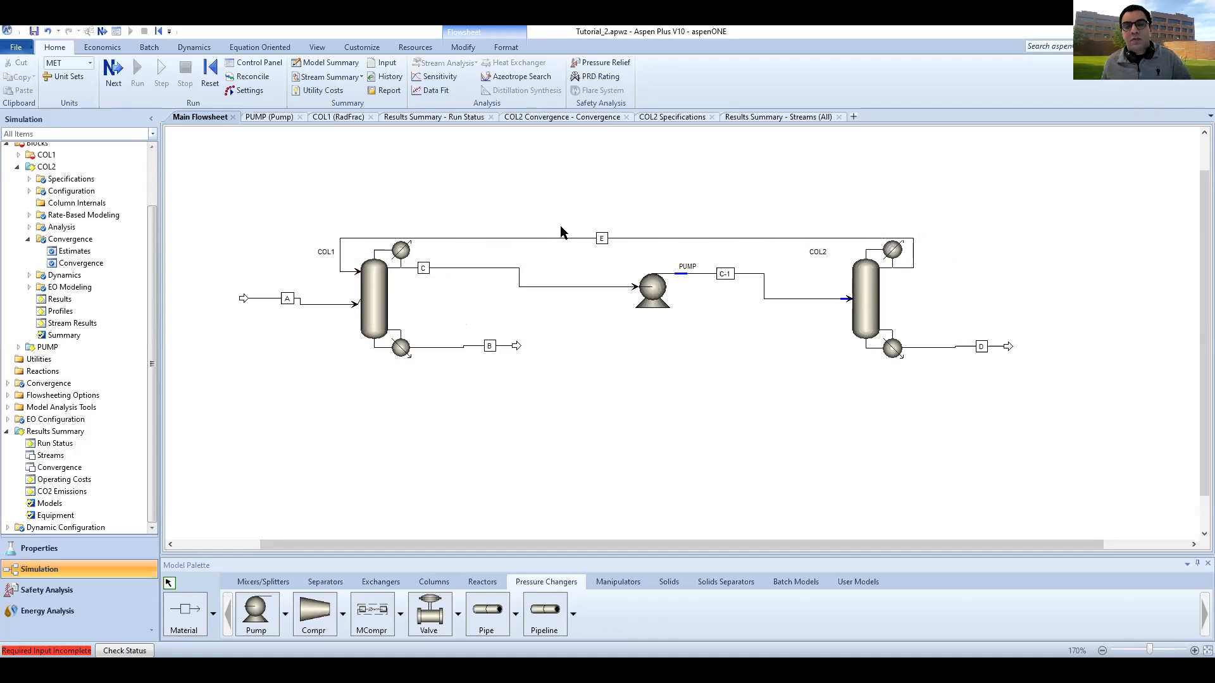
drag(562, 238, 560, 187)
click(591, 422)
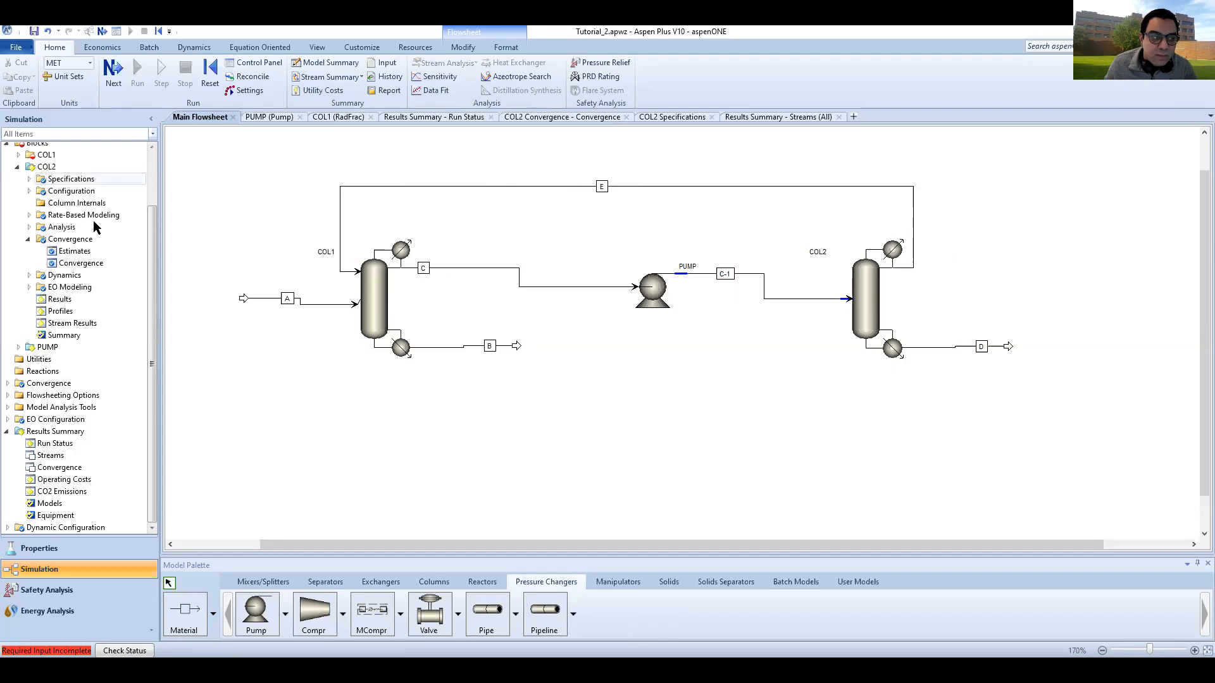
- In COL1's stream specifications, set the feed convention of stream E to On-Stage
click(17, 154)
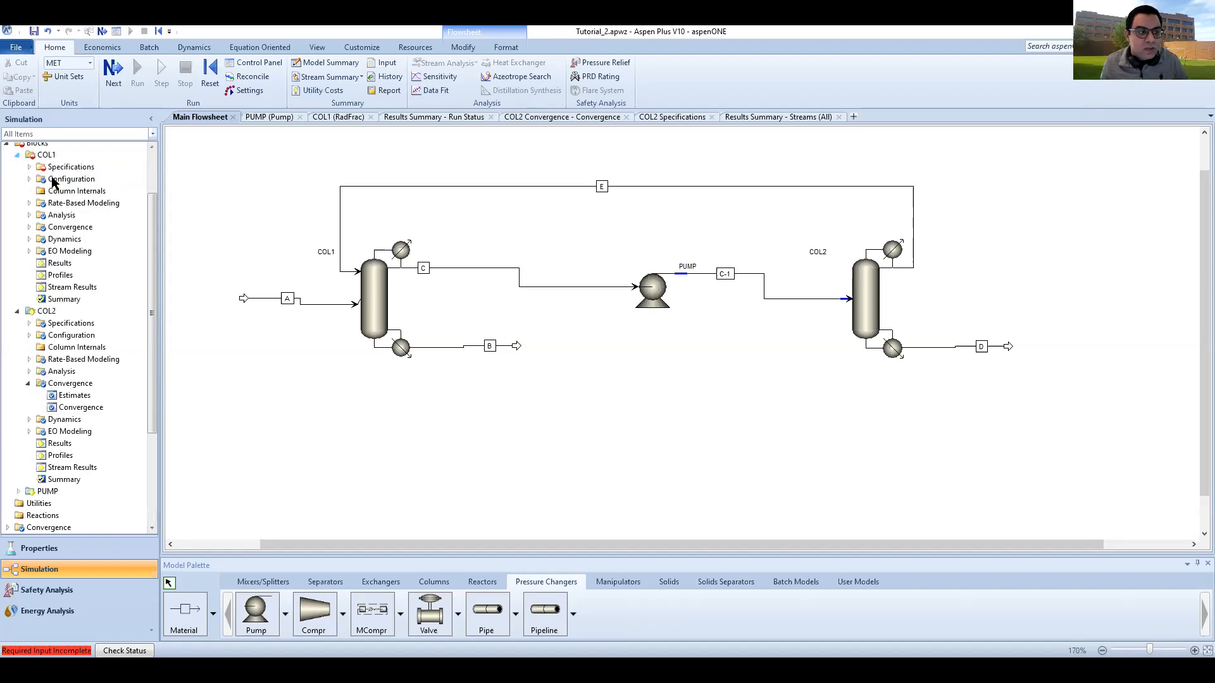
scroll(247, 445, down, 3)
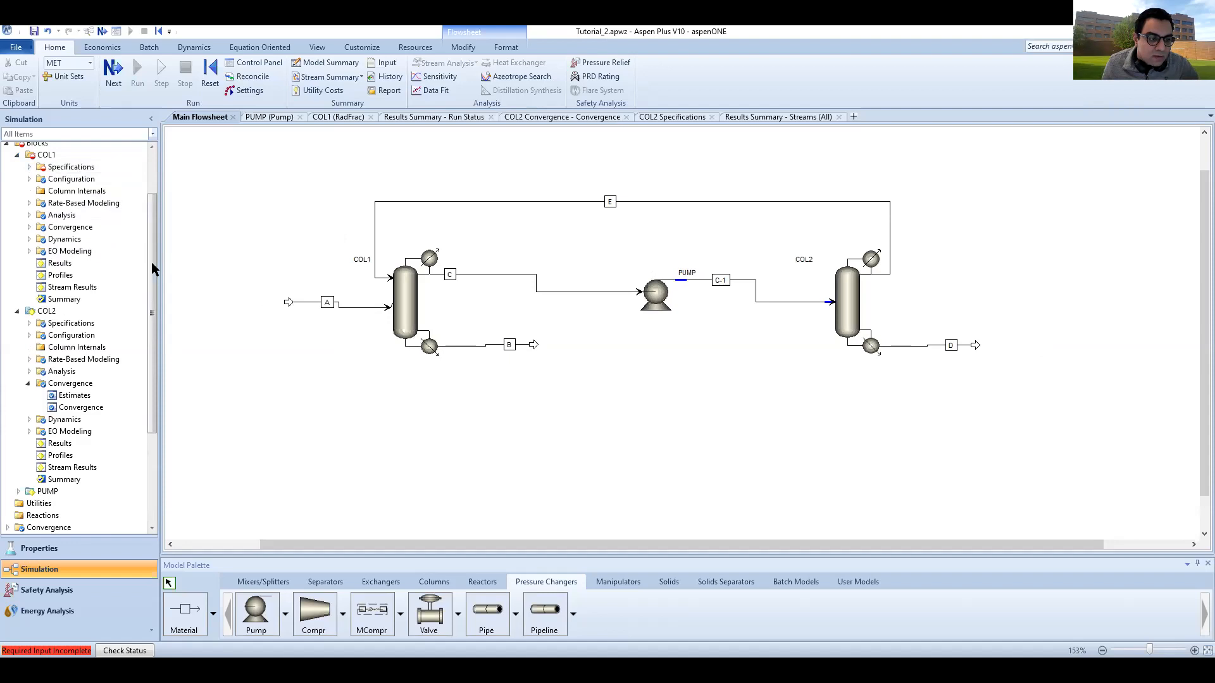
scroll(153, 266, up, 2)
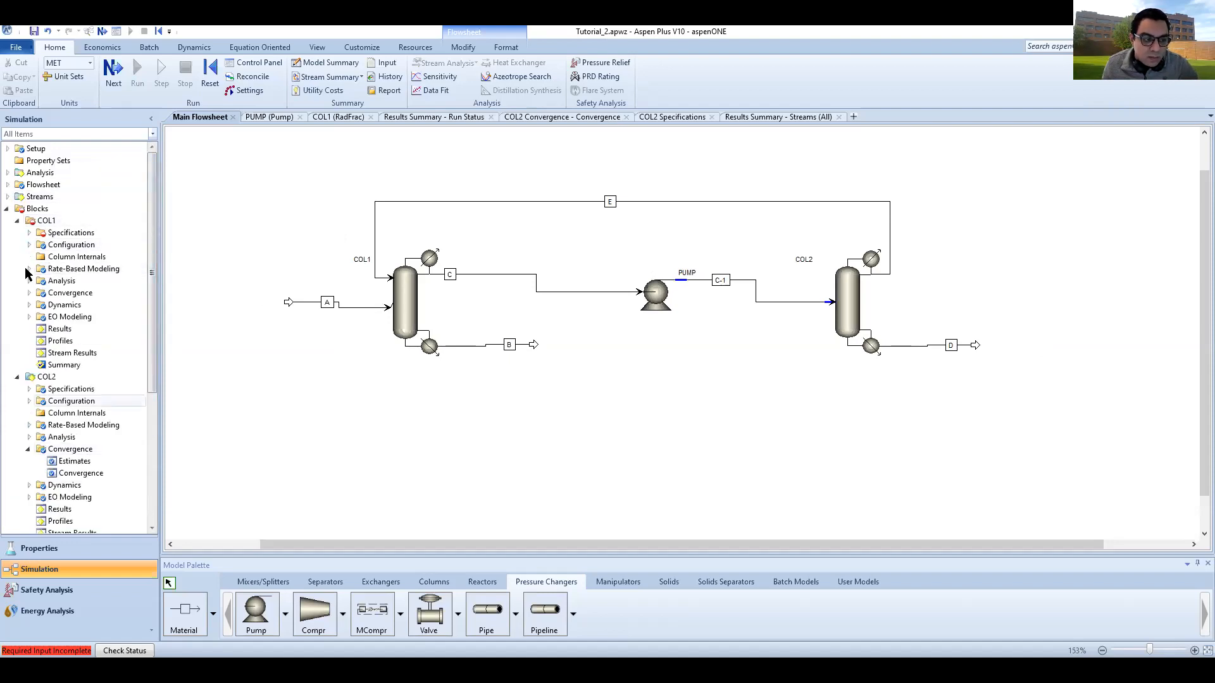
click(49, 233)
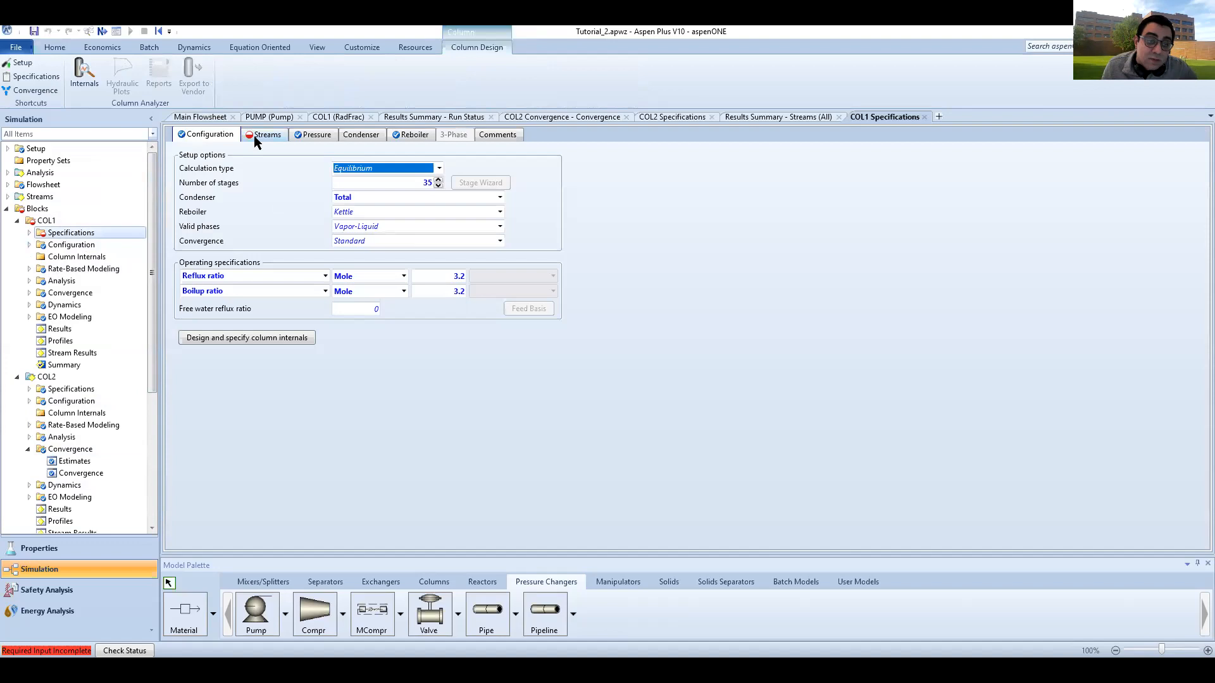
click(258, 136)
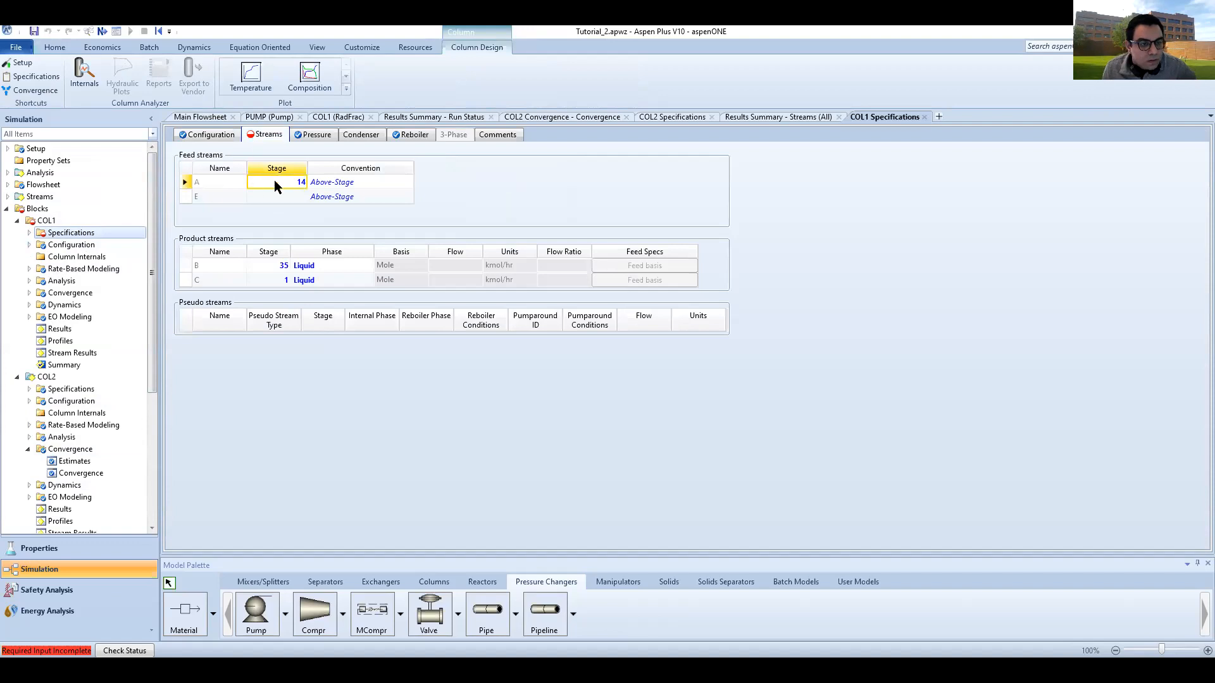
click(287, 194)
click(319, 199)
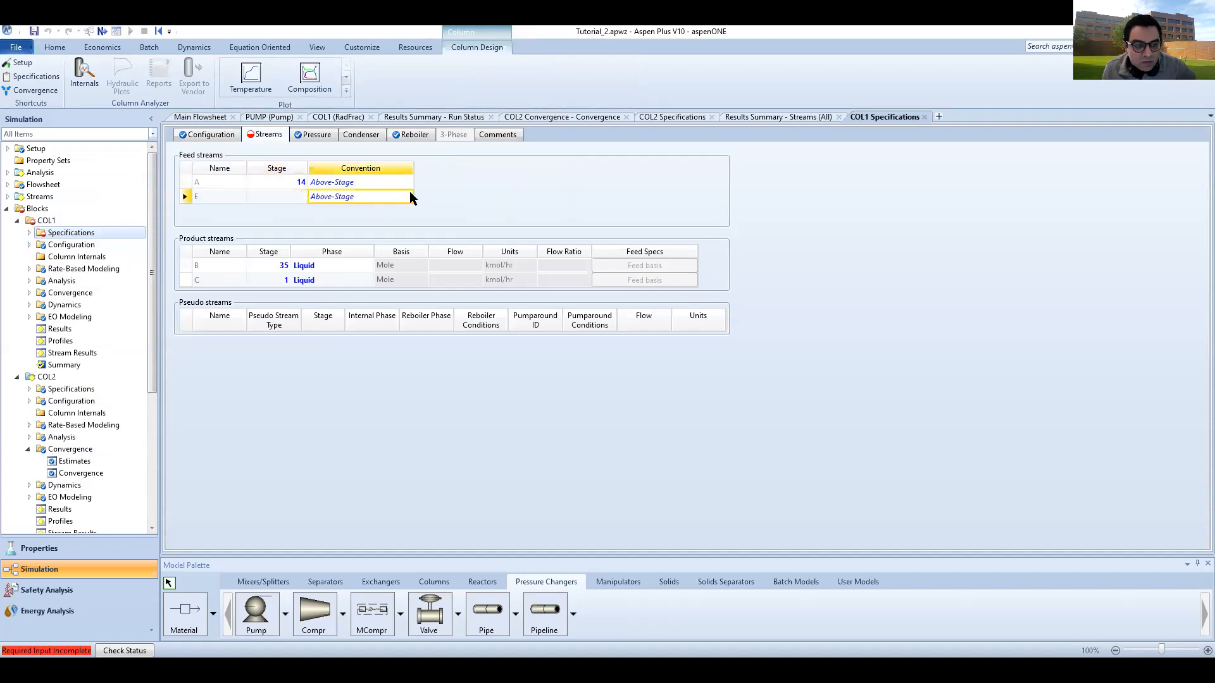
click(408, 196)
click(386, 216)
click(412, 196)
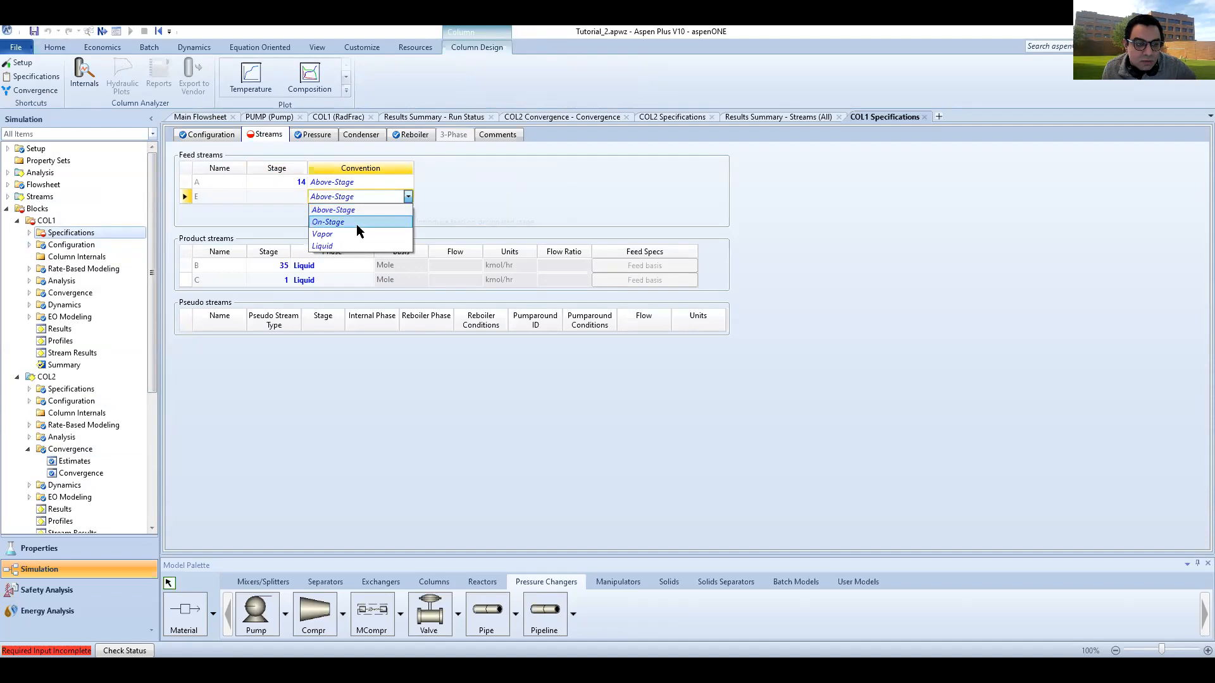
key(Return)
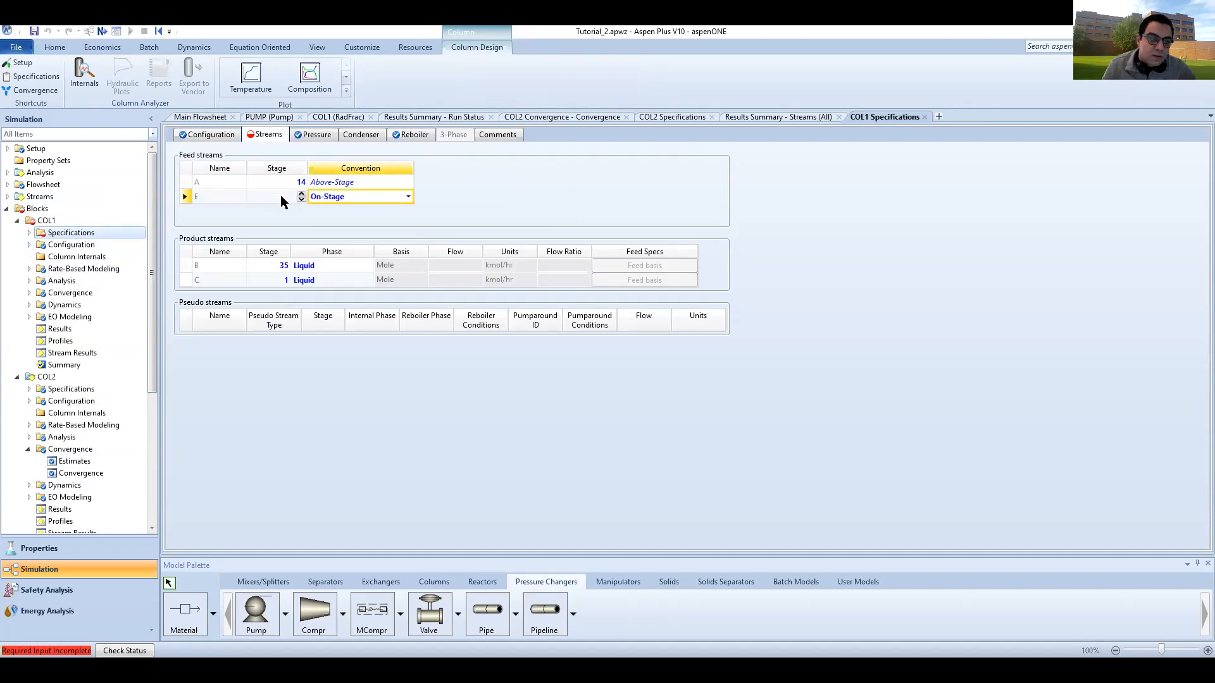
- Set the feed stage of stream E in COL1 to 8 and run the simulation
click(282, 201)
text(8)
key(Return)
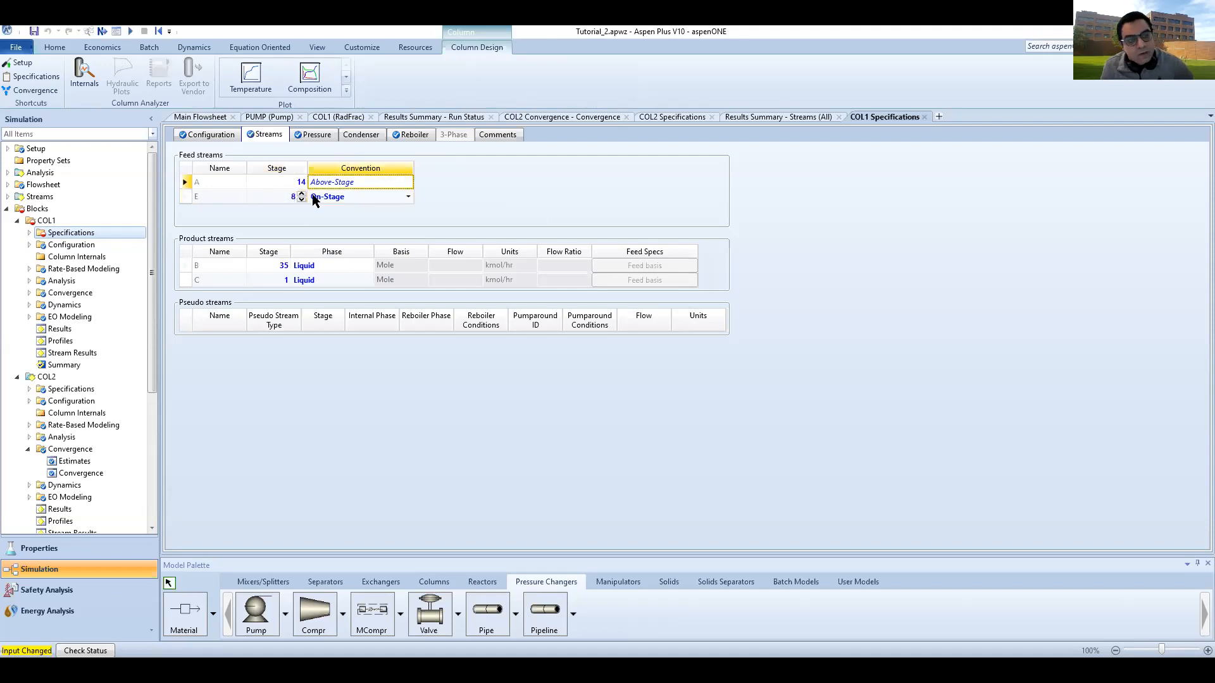
click(54, 47)
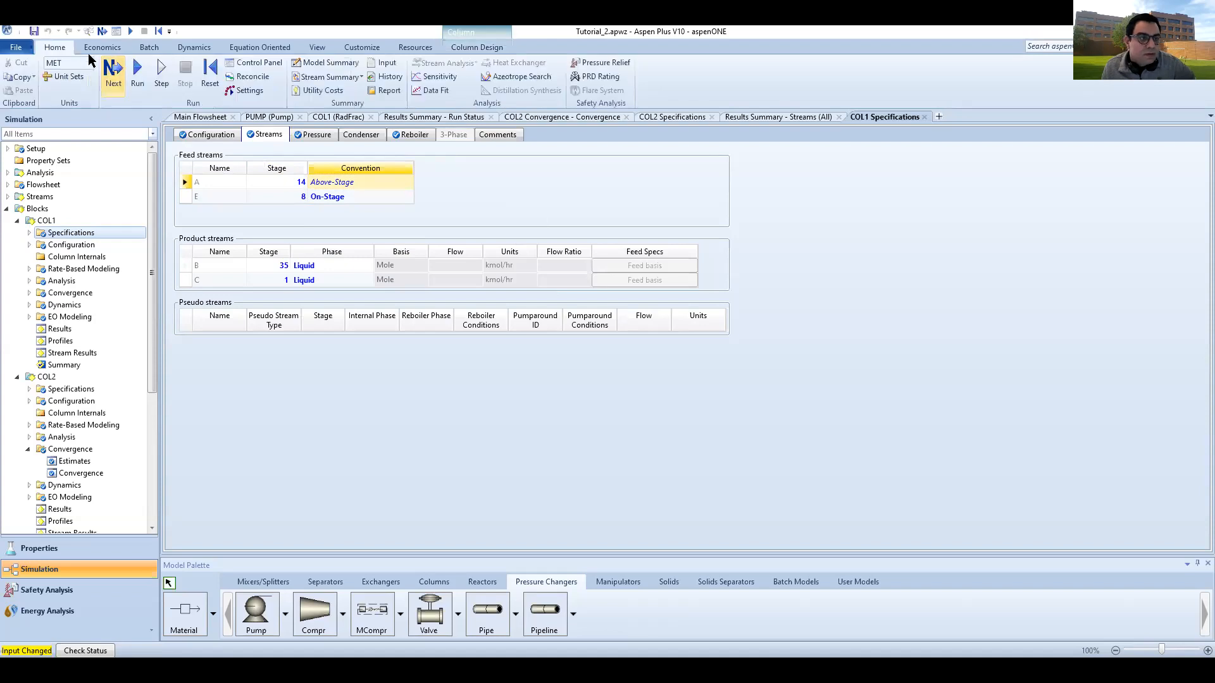
click(138, 79)
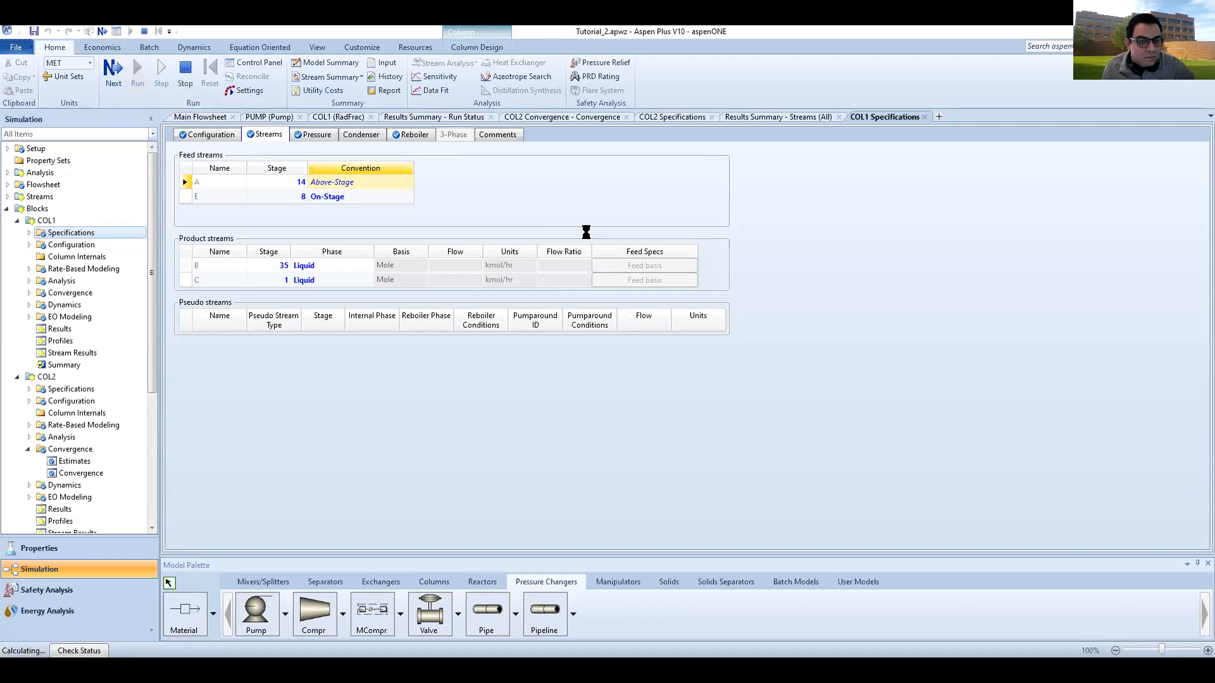
- Review the recycle flowsheet and examine the mole flows and mole fractions of streams A to E in the stream results summary
scroll(112, 339, down, 3)
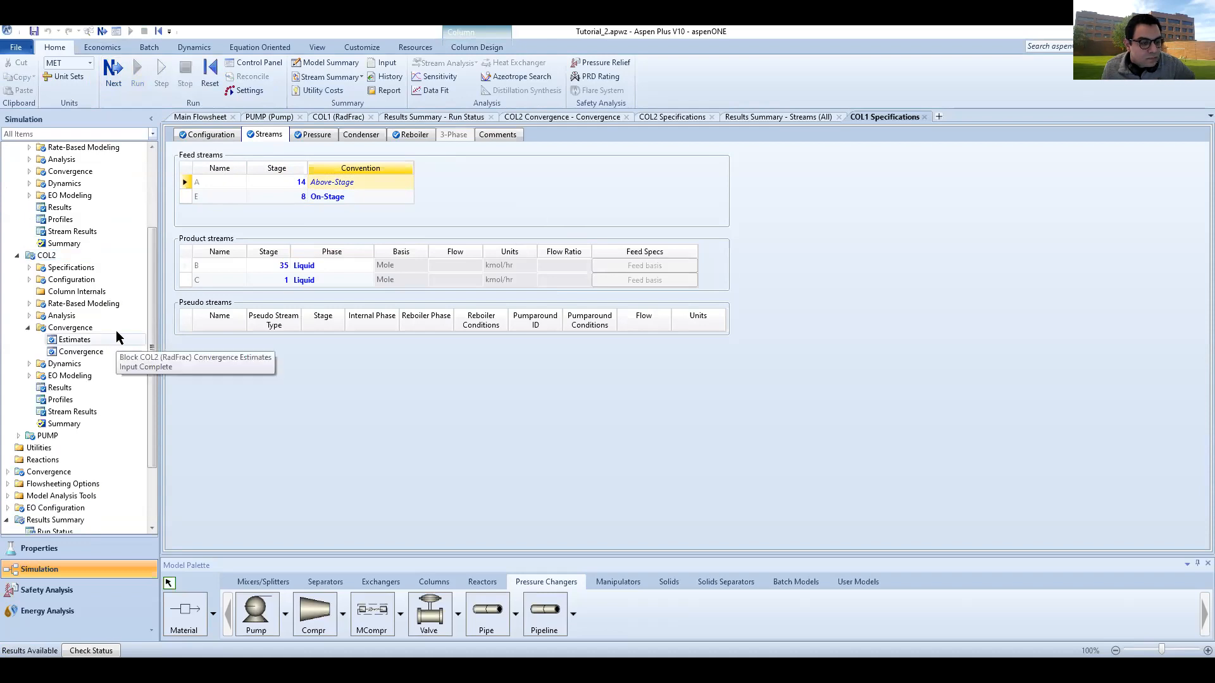
scroll(116, 330, up, 3)
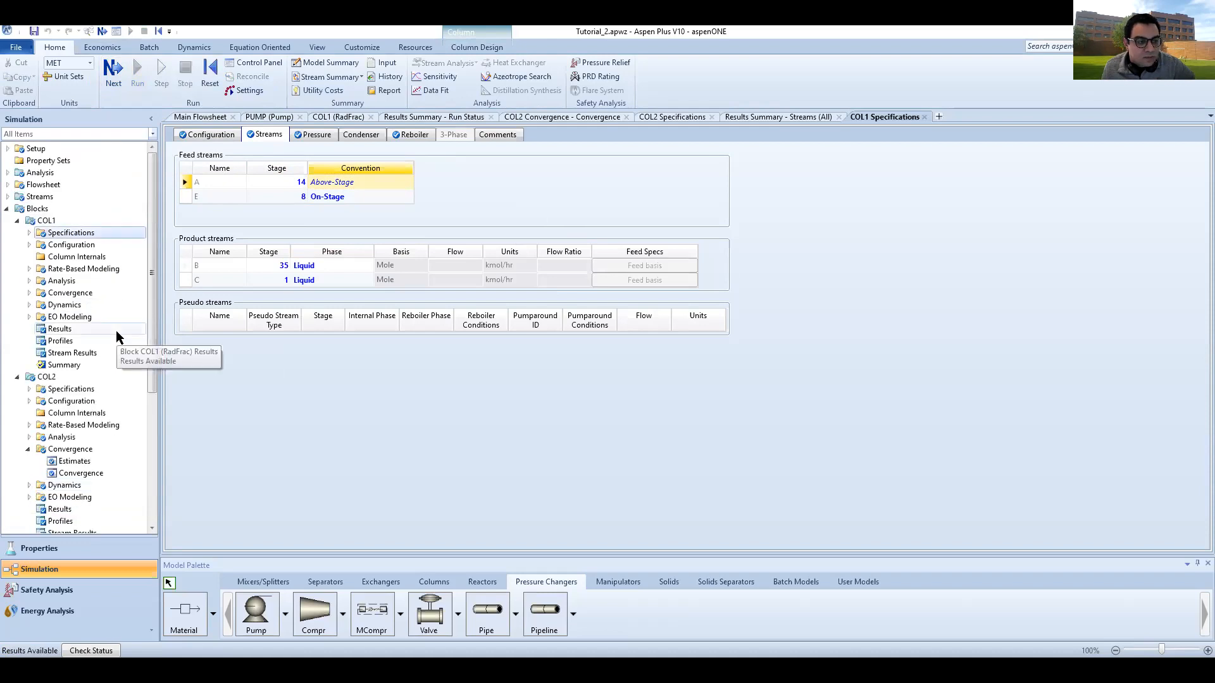
scroll(116, 330, down, 1)
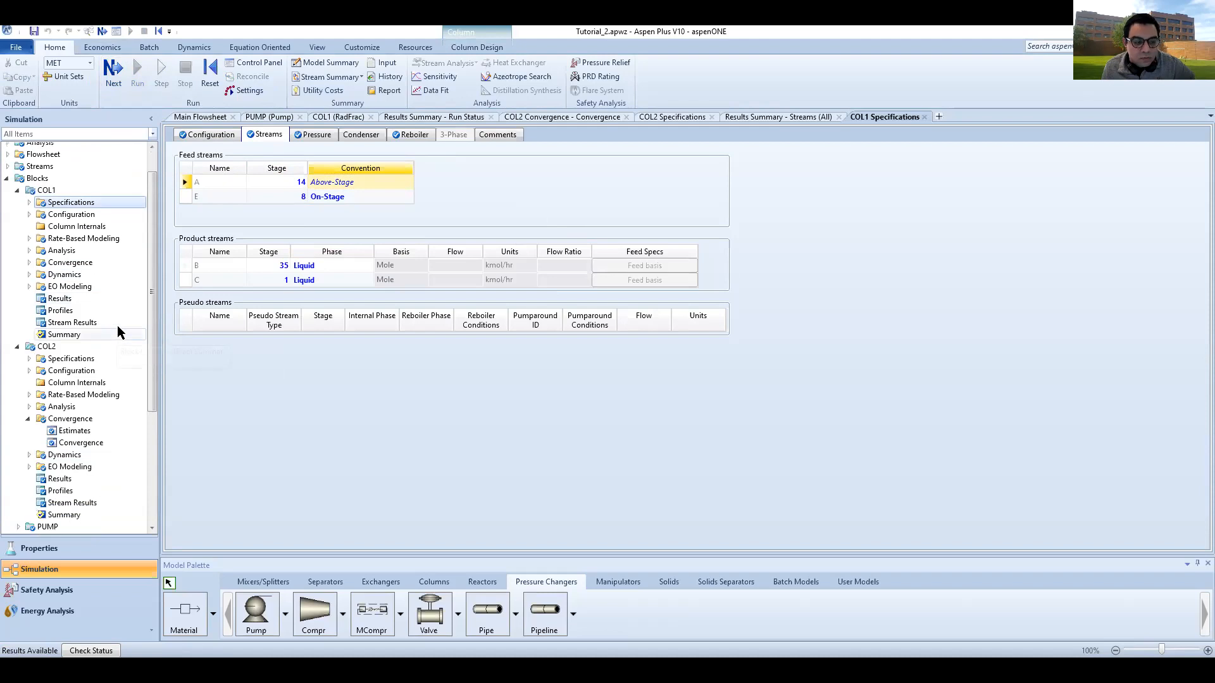
scroll(477, 373, down, 1)
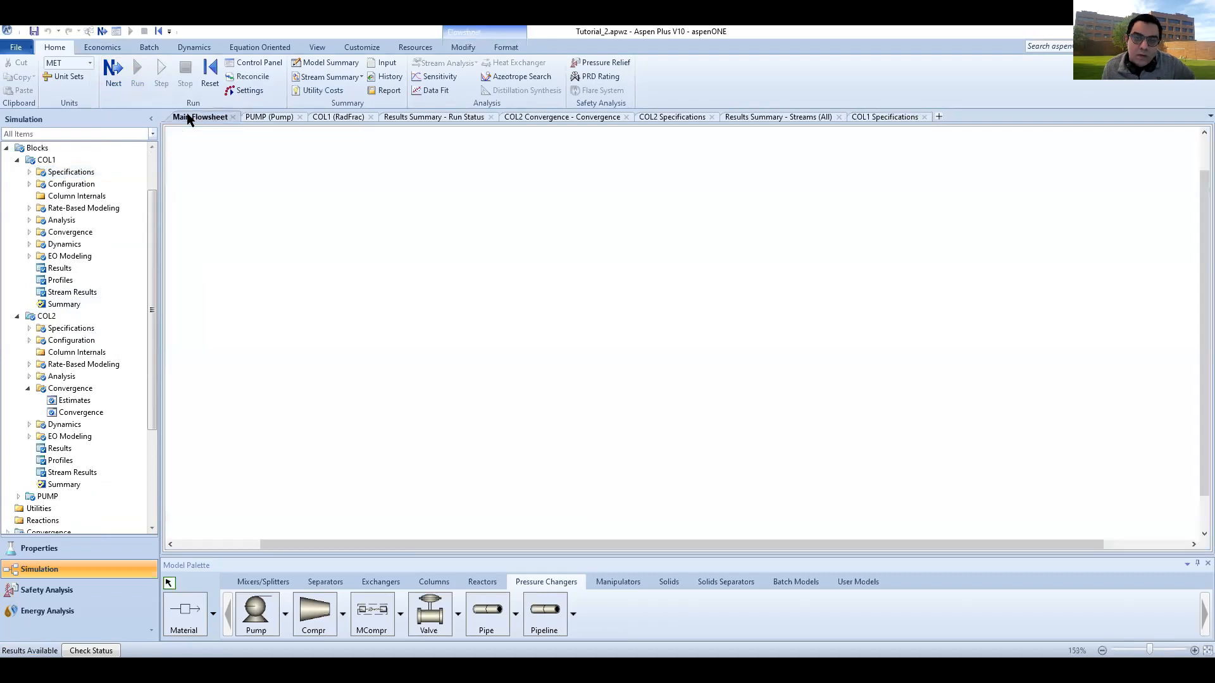
click(187, 116)
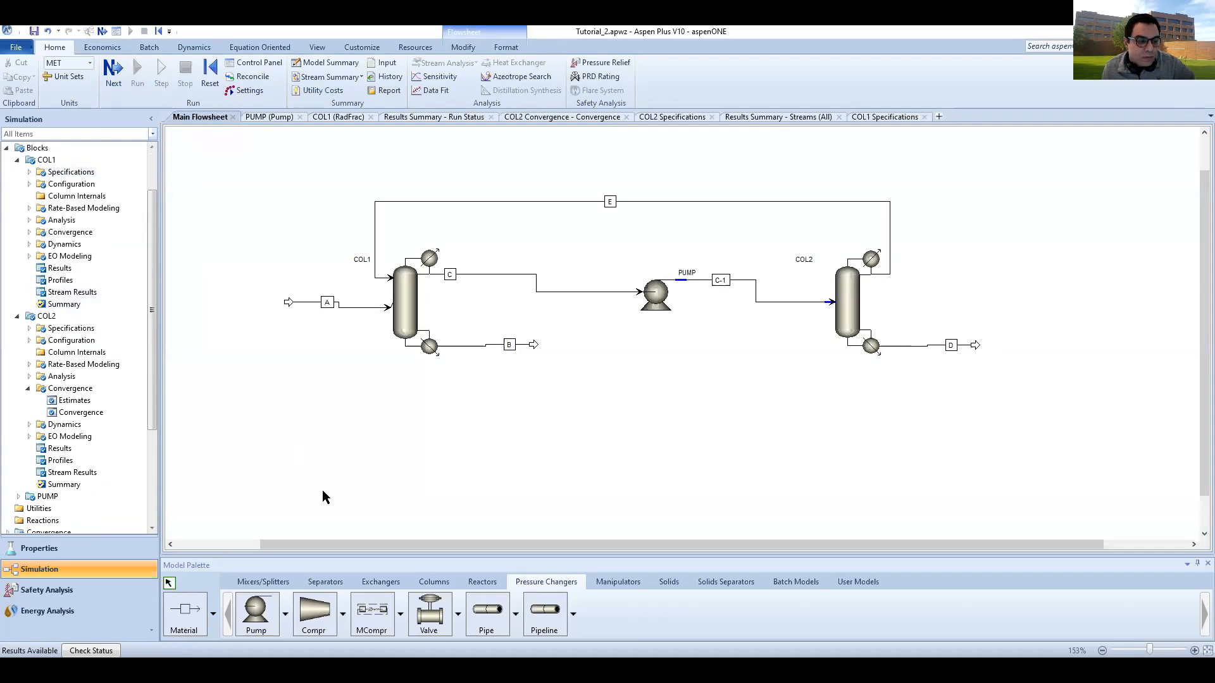
scroll(89, 477, down, 4)
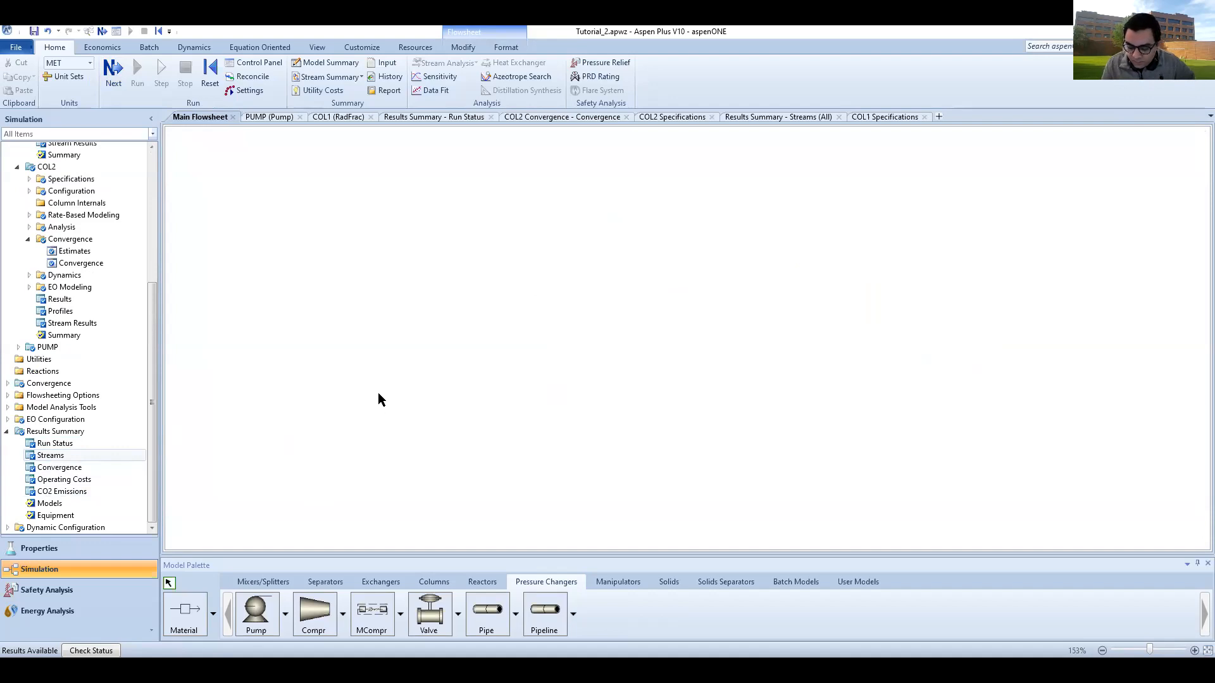
scroll(235, 461, down, 2)
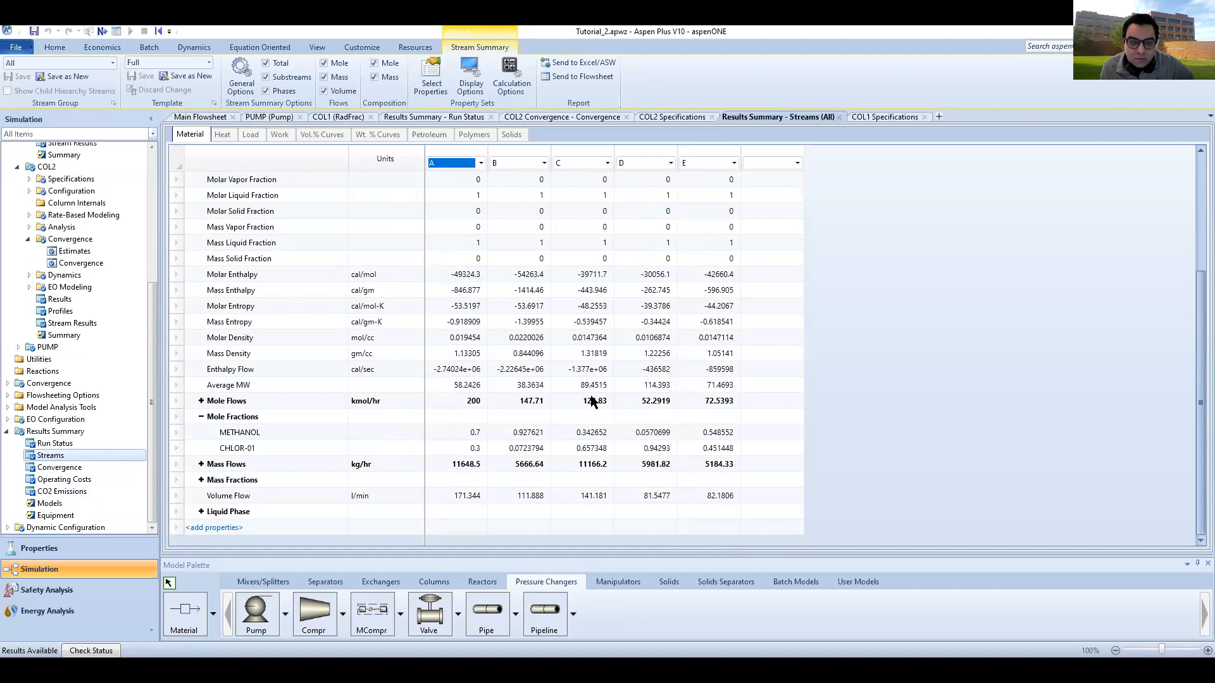
click(734, 164)
- Close the stream results summary and proceed to display the run-status results form
click(838, 116)
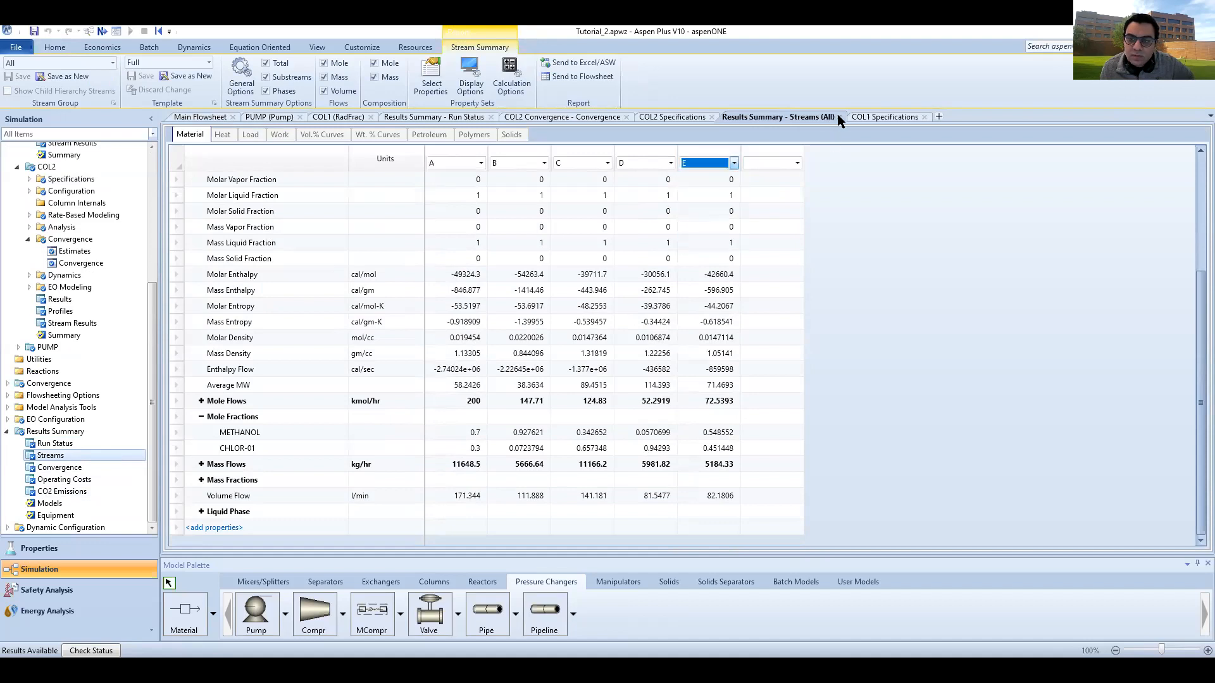
click(838, 116)
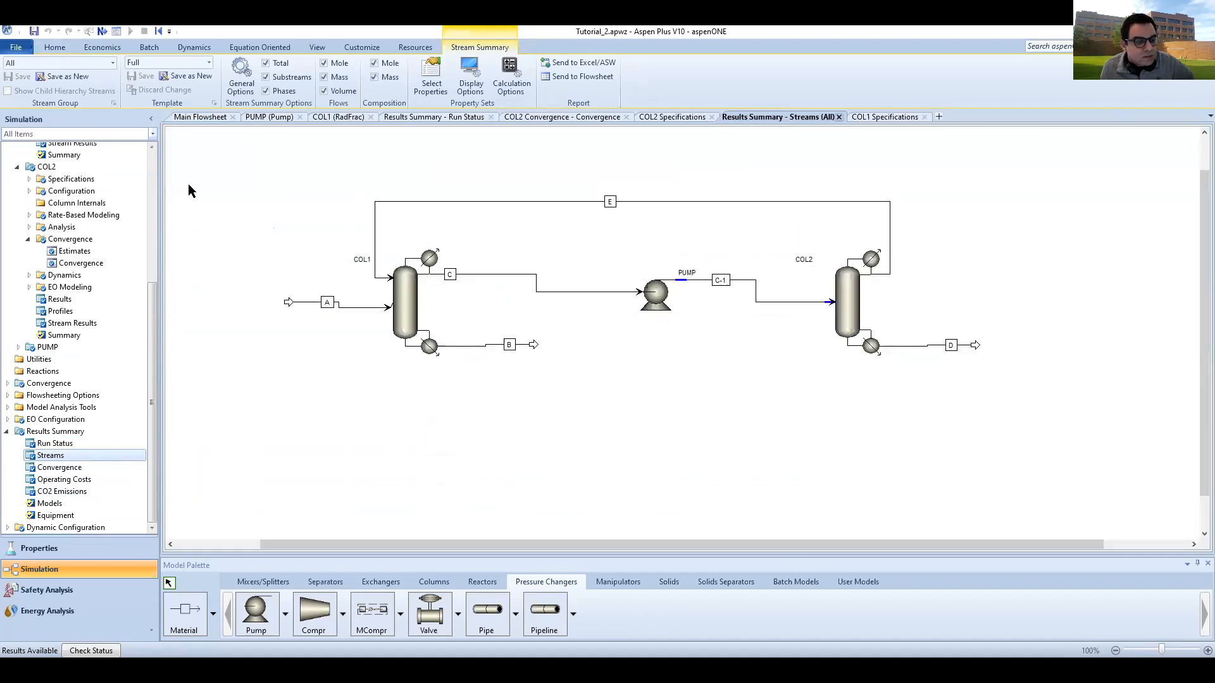
click(114, 73)
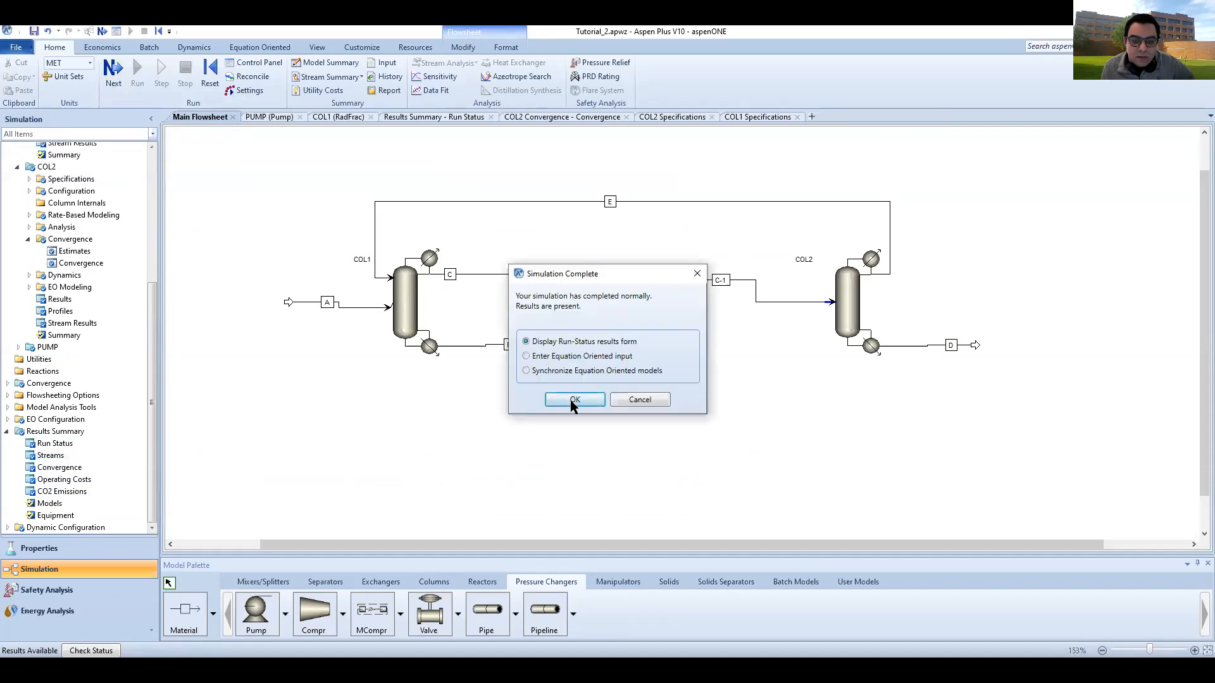
click(574, 400)
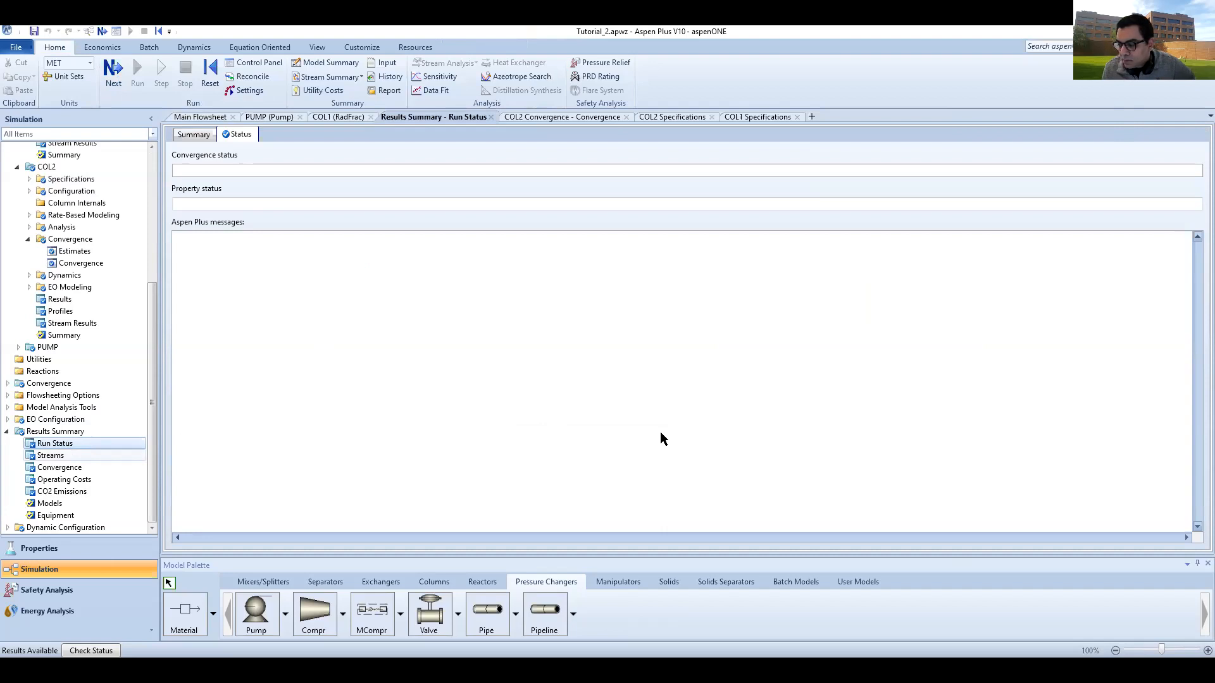
key(alt+Tab)
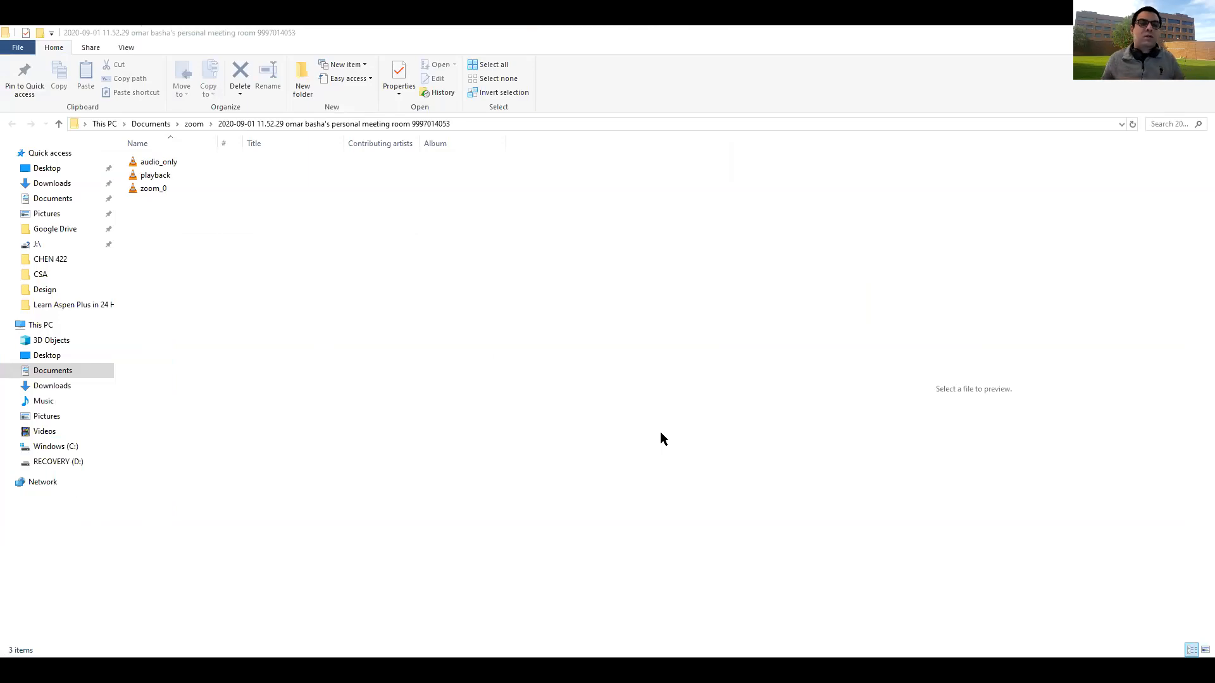
key(alt+Tab)
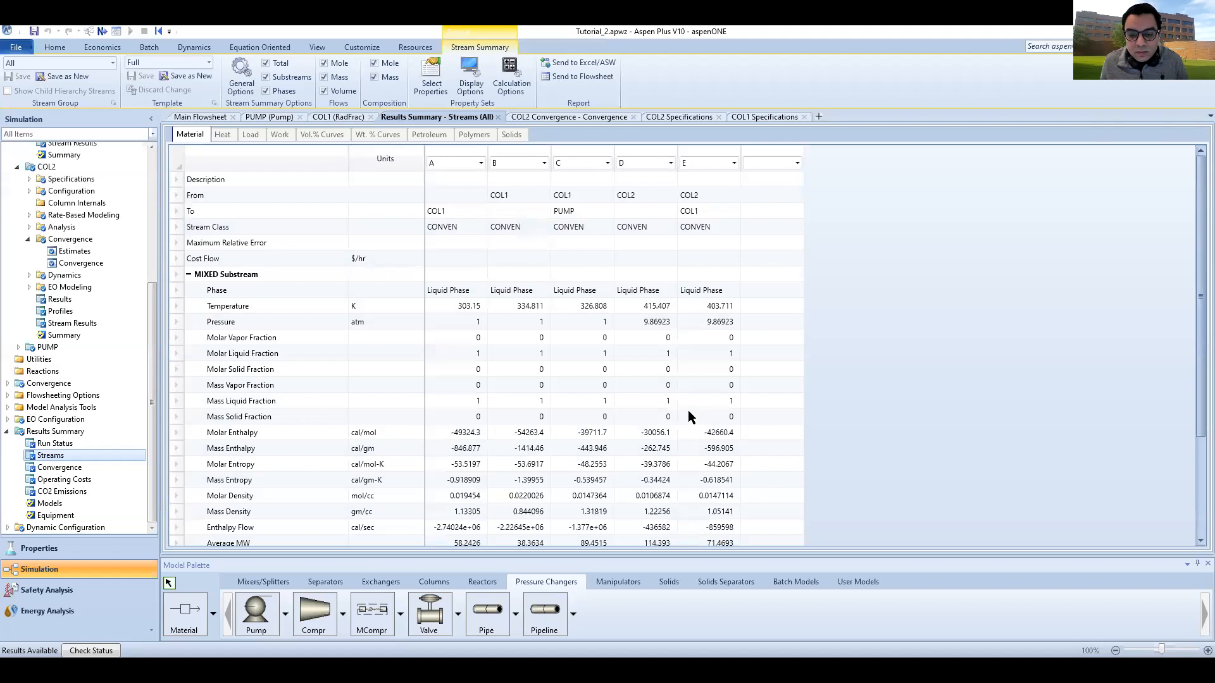
- In the stream results summary, expand Mole Flows and Mole Fractions and examine the METHANOL and CHLOR-01 values of streams A to E
scroll(689, 417, down, 2)
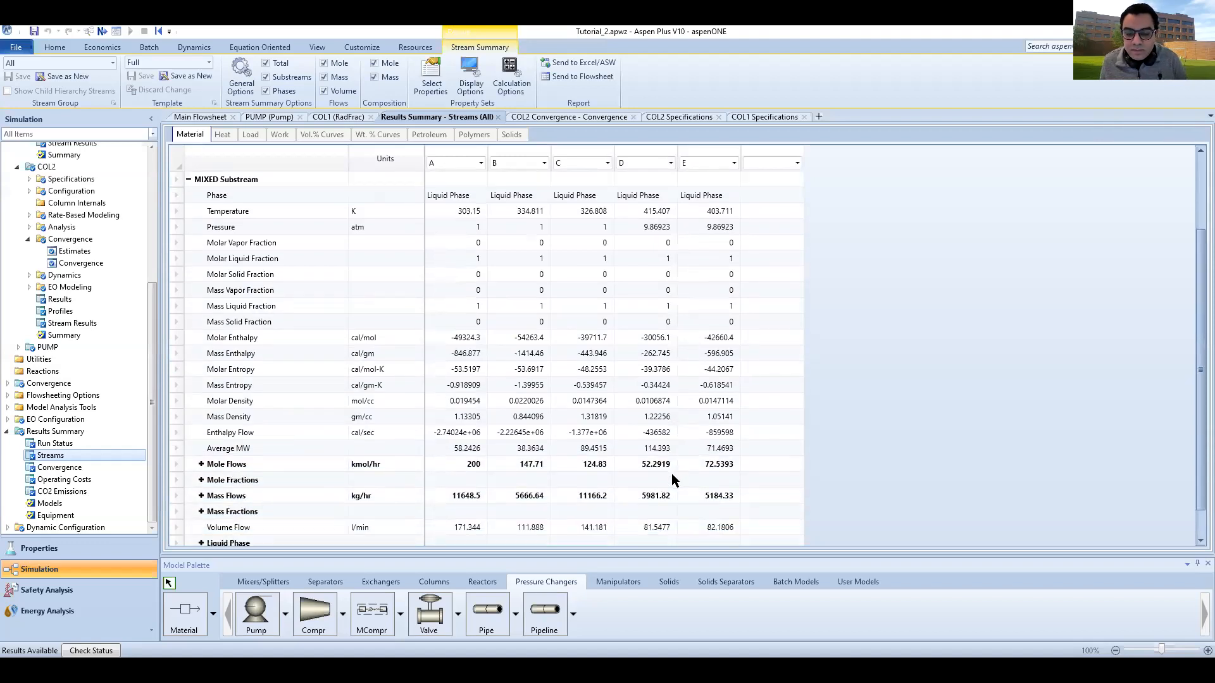
scroll(672, 479, down, 1)
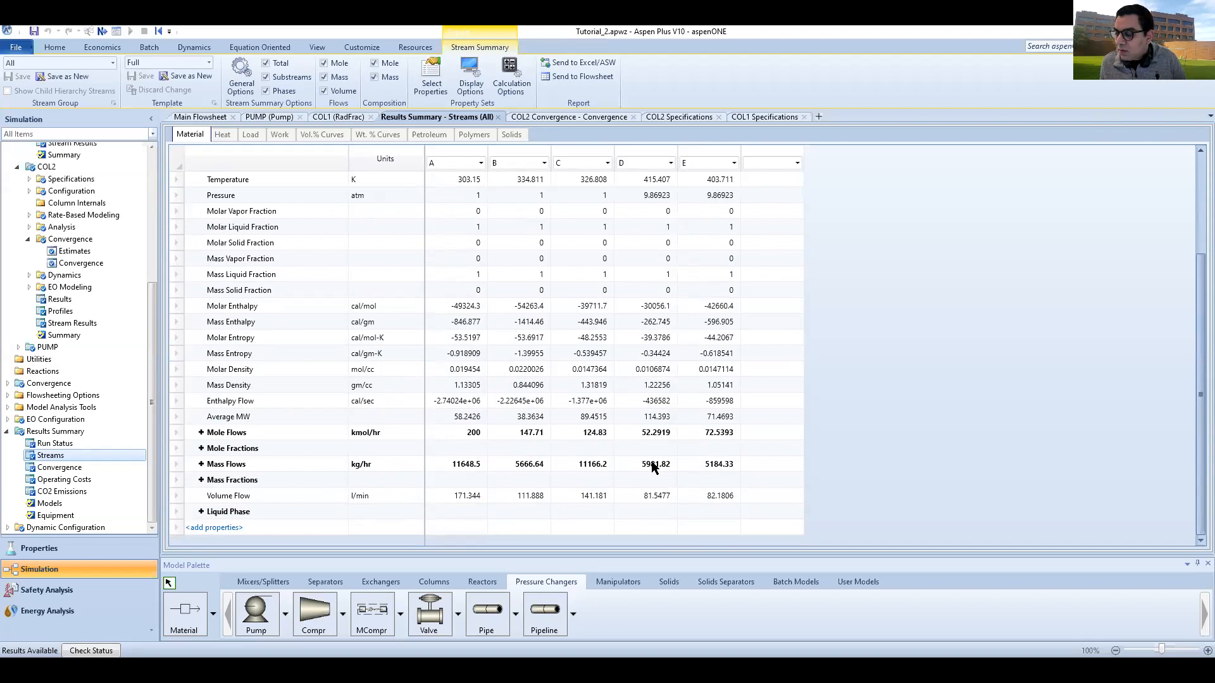
click(200, 434)
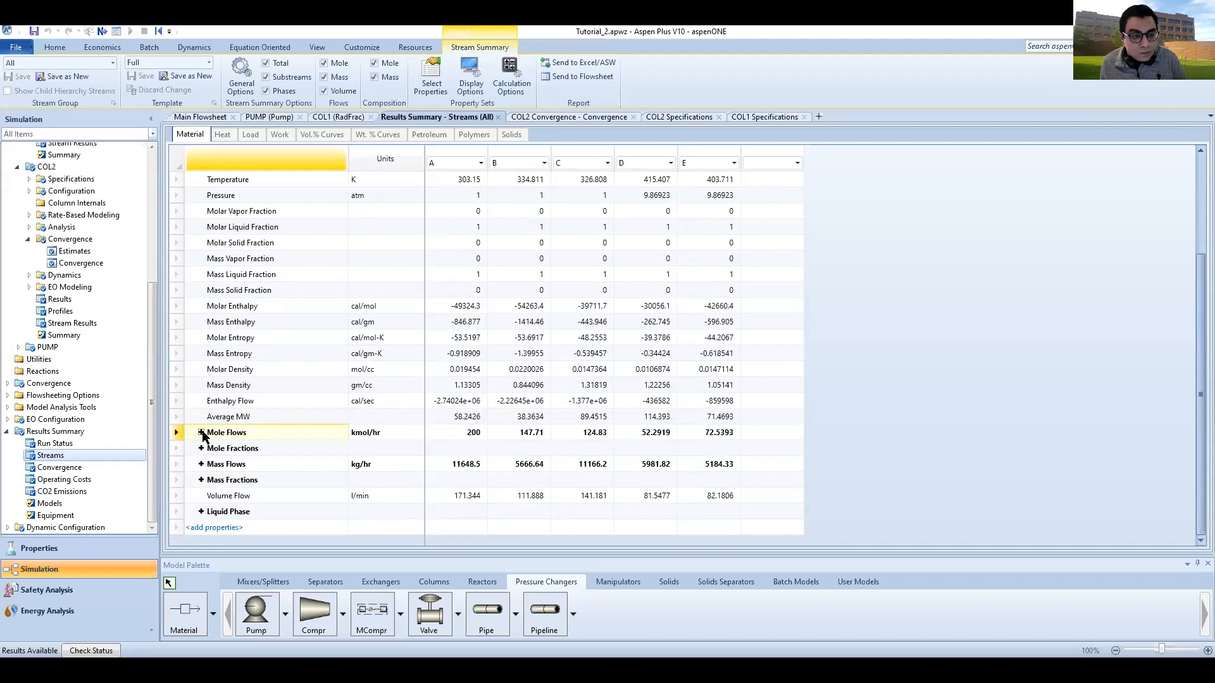
click(201, 433)
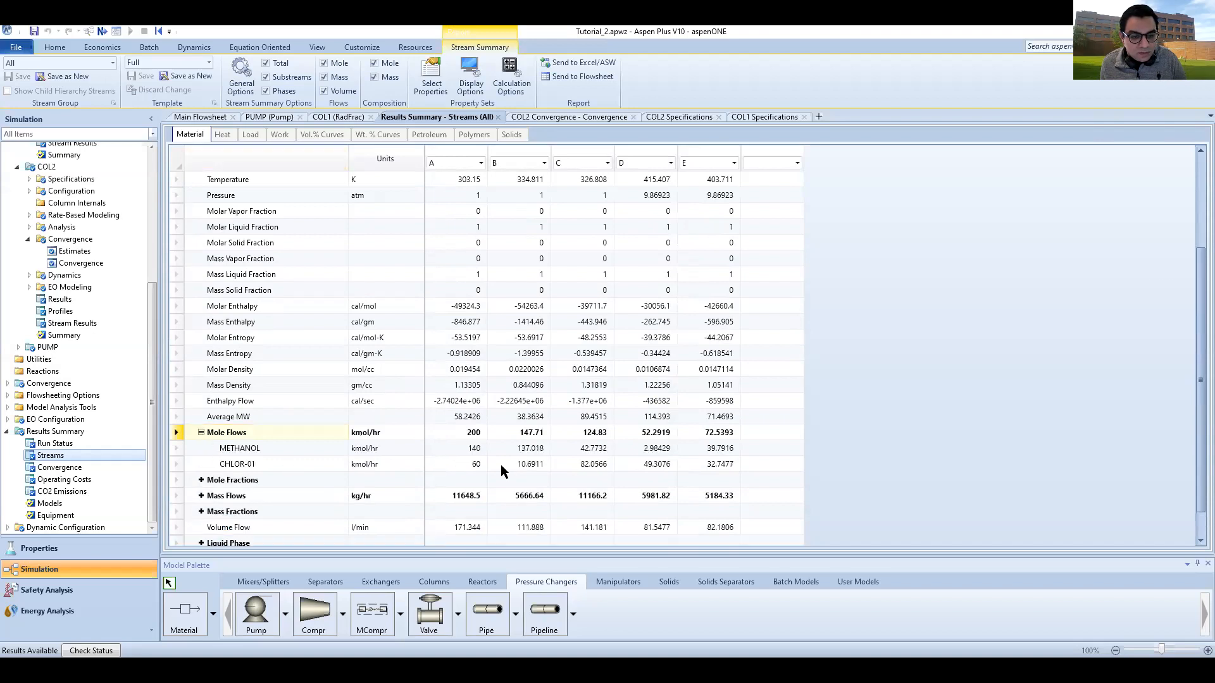
click(201, 480)
scroll(536, 419, down, 2)
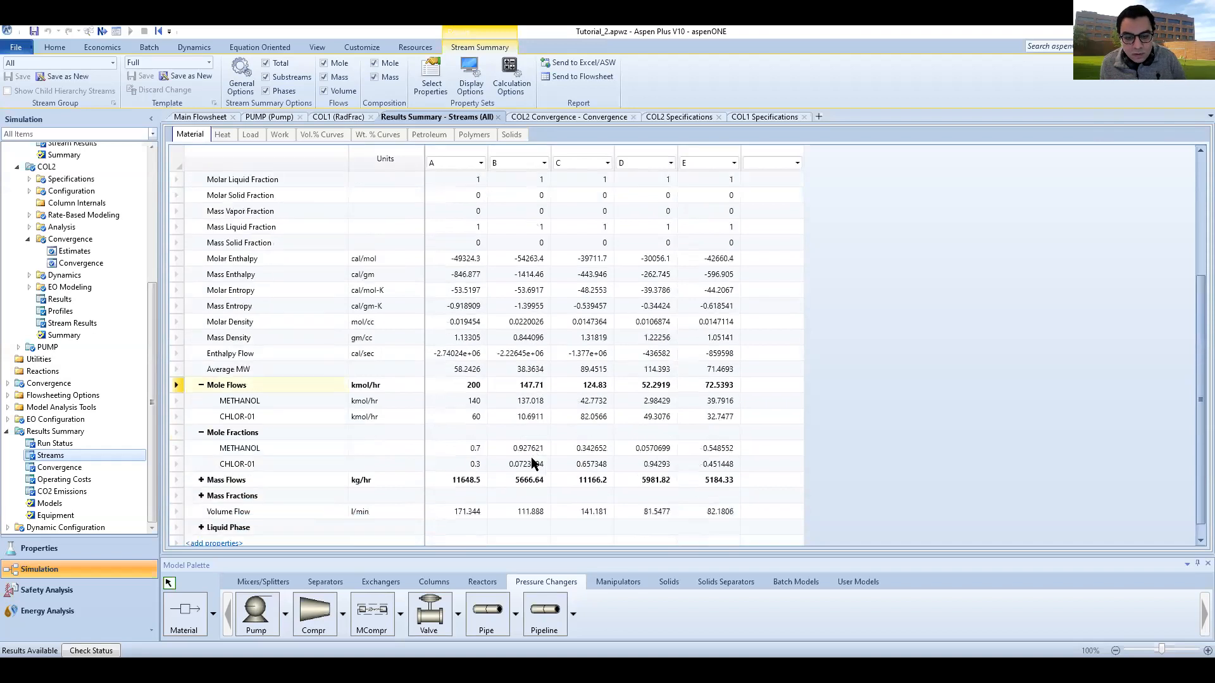
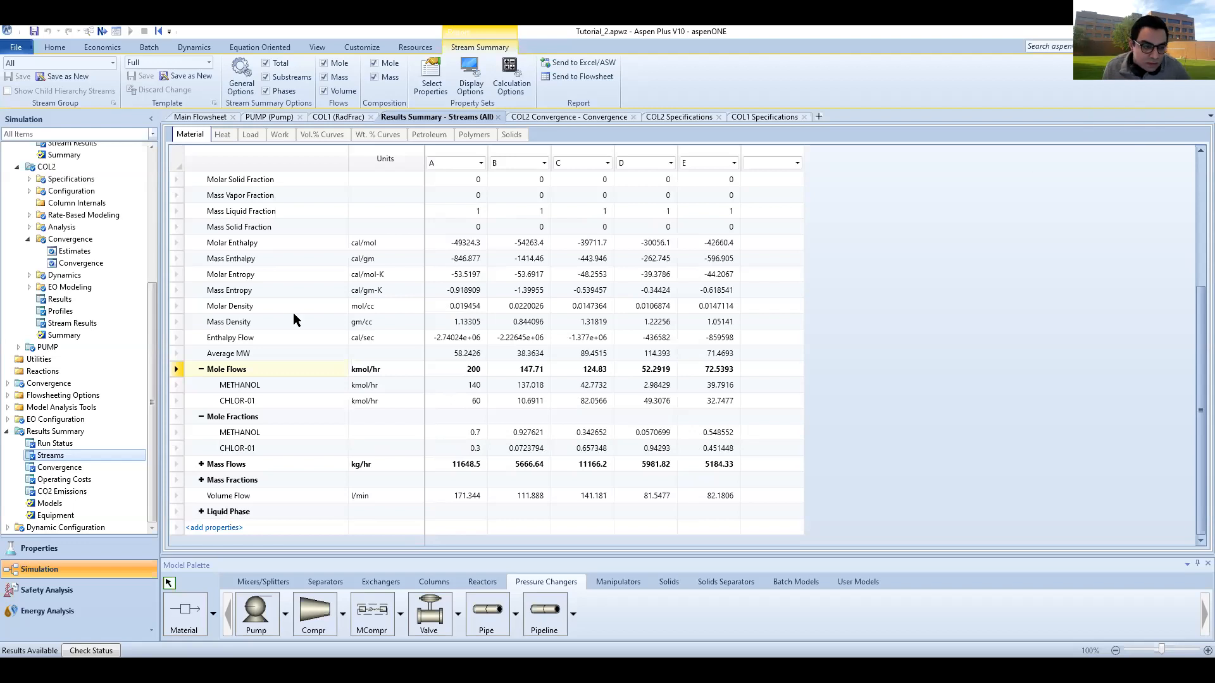
scroll(392, 386, up, 2)
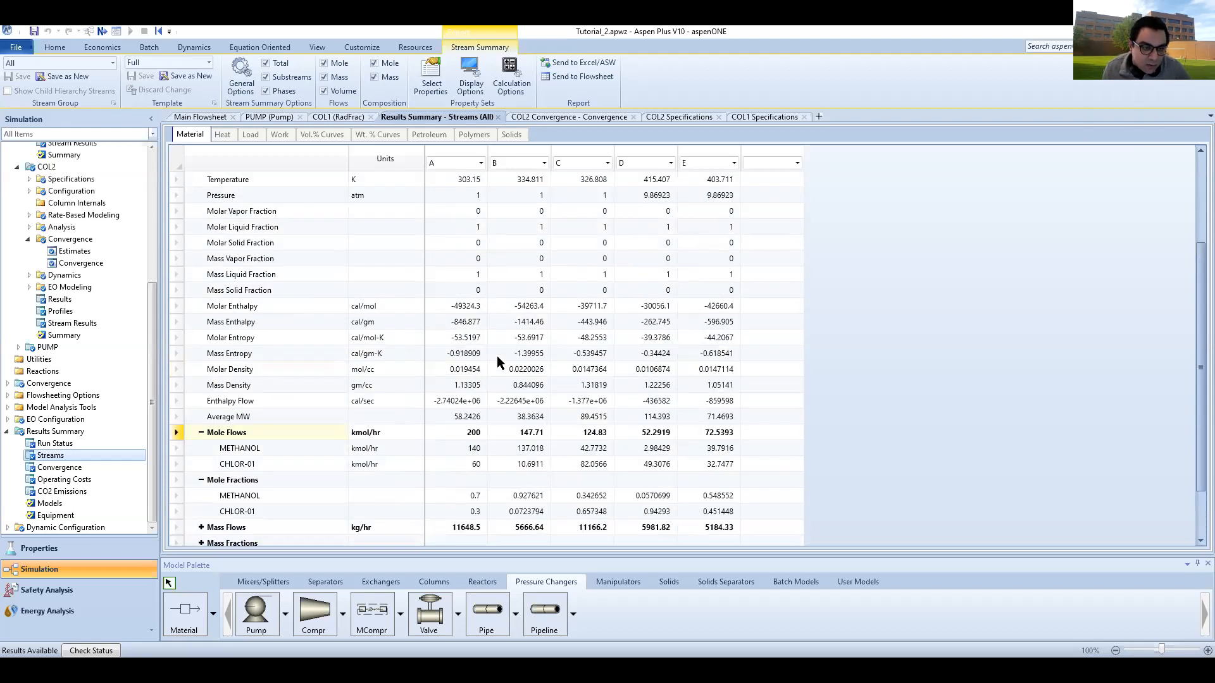
scroll(498, 362, down, 1)
scroll(497, 362, down, 1)
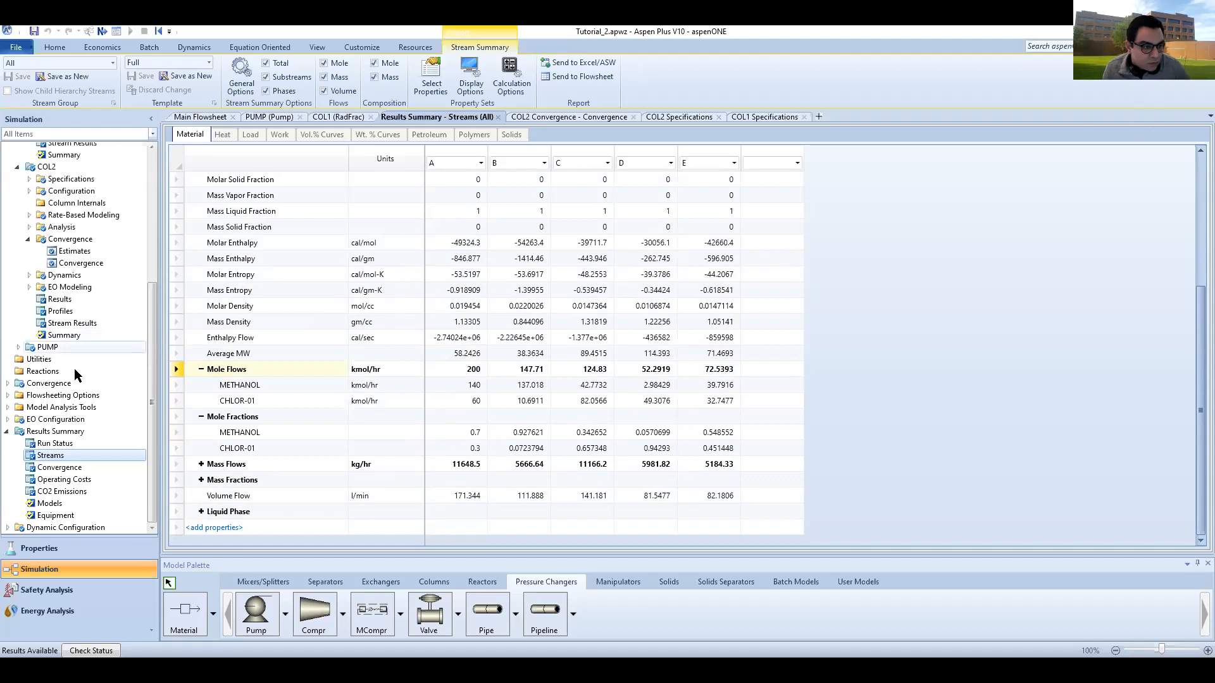
- Collapse the COL1, COL2 and Blocks folders in the simulation navigation tree
scroll(69, 367, up, 4)
scroll(74, 376, up, 2)
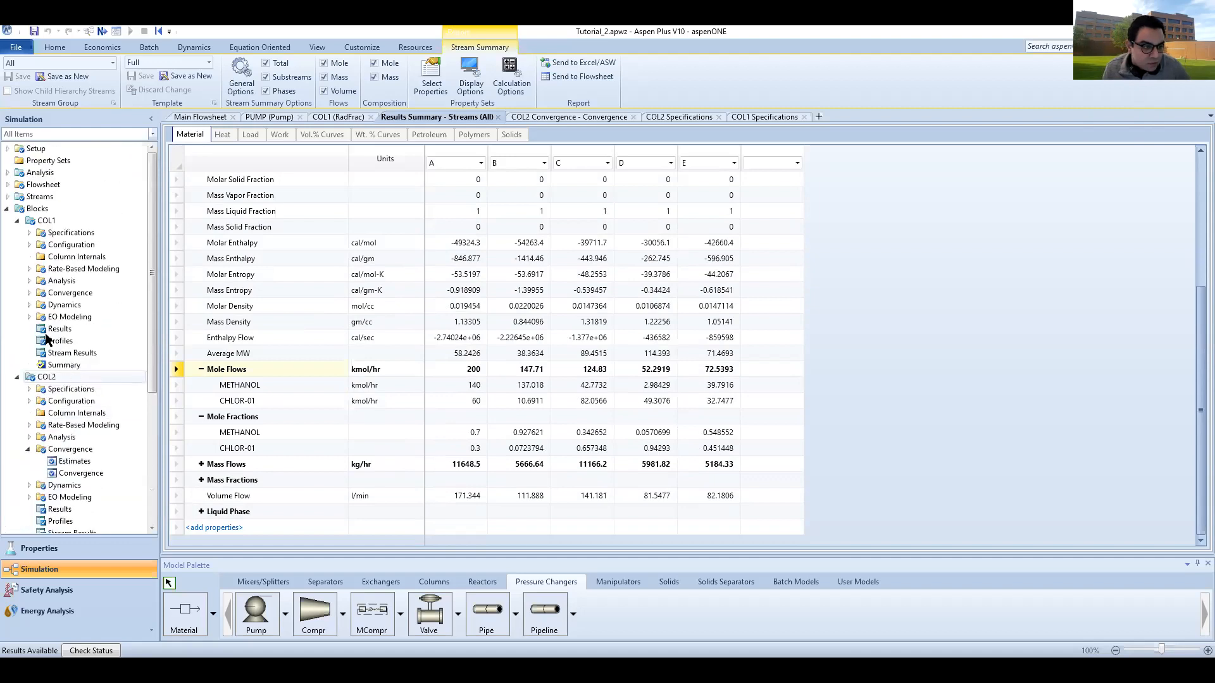
click(18, 220)
click(17, 232)
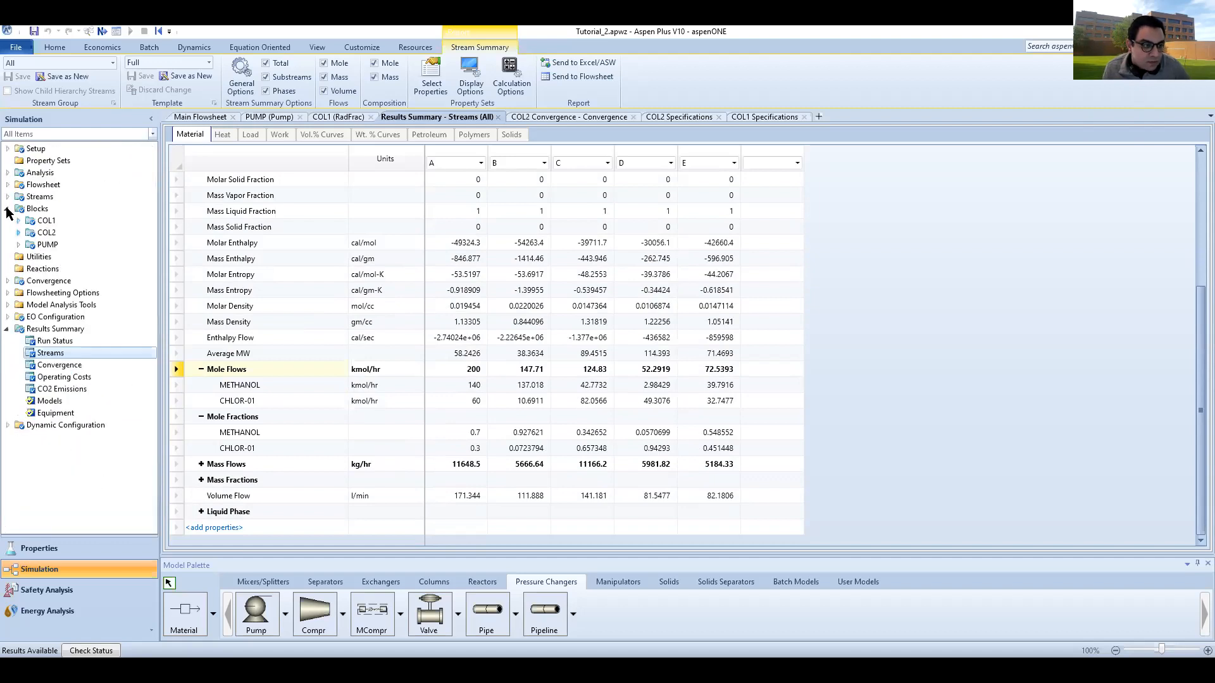
click(7, 208)
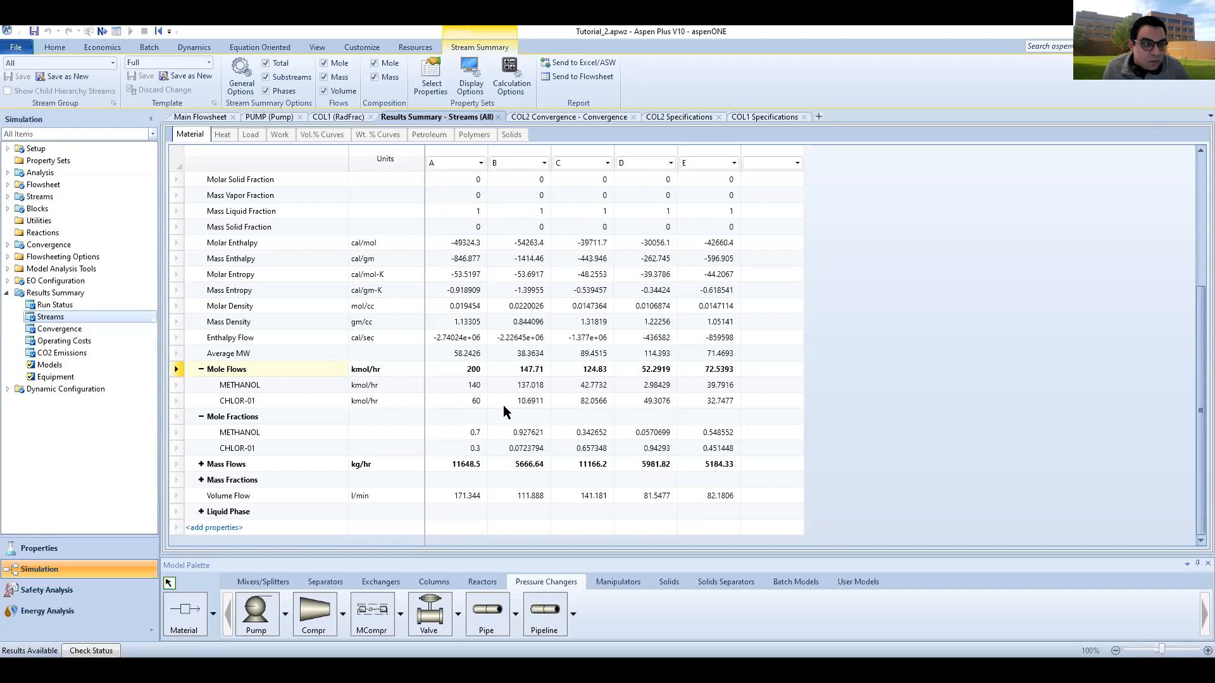
- Open stream B and run a bubble and dew point analysis on it from 1 to 10 atm with 41 points
click(57, 48)
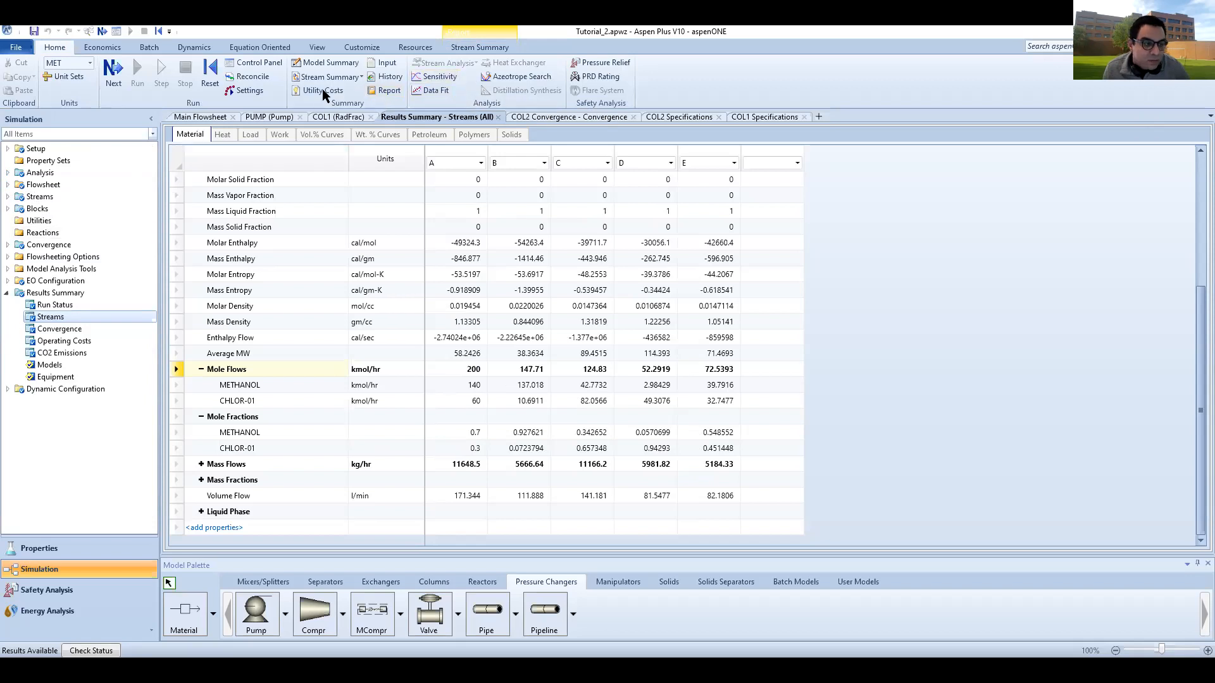
click(7, 198)
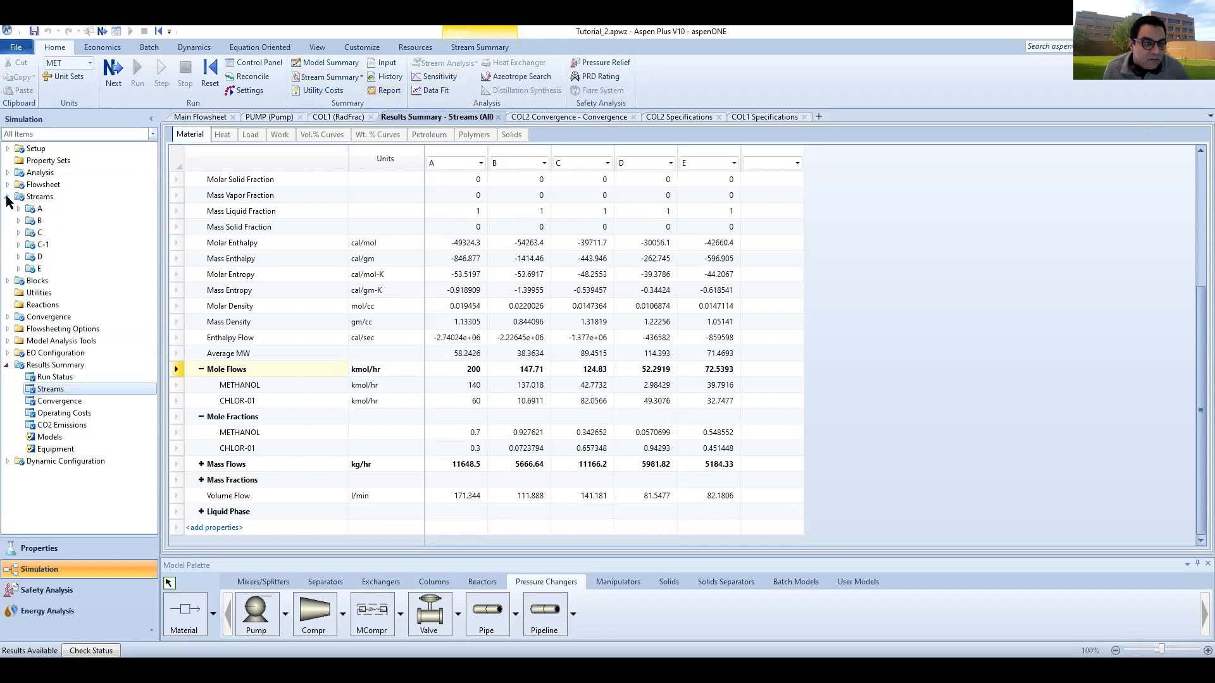
click(35, 223)
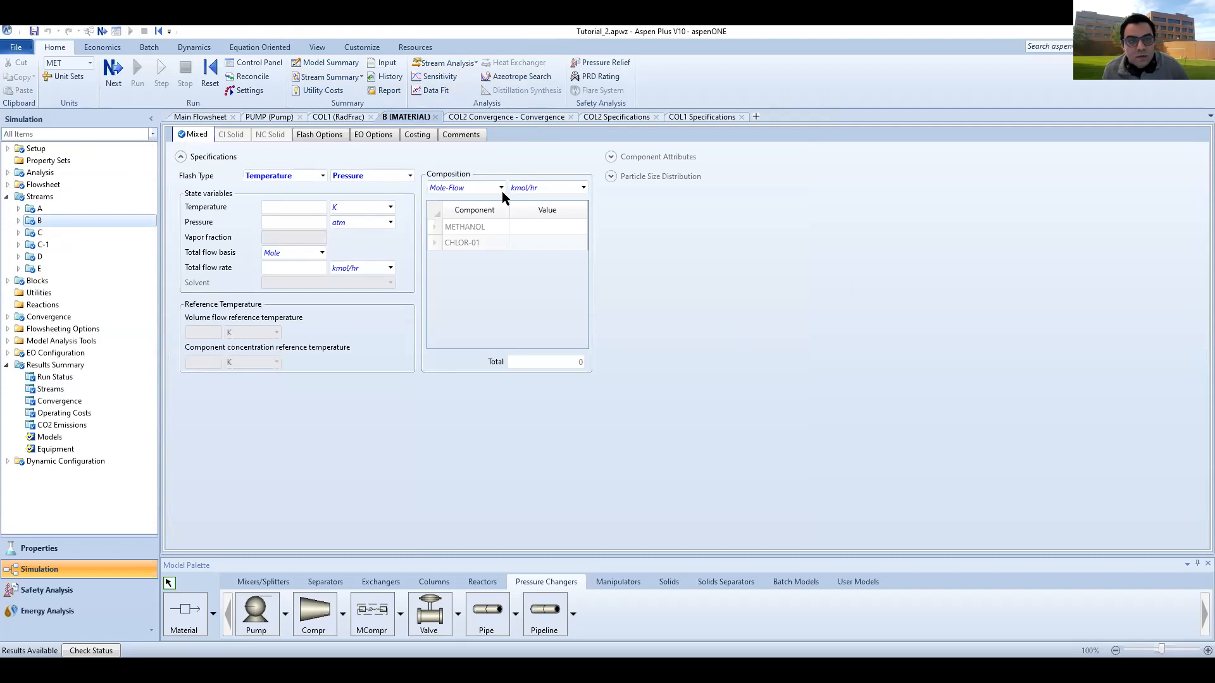
click(471, 66)
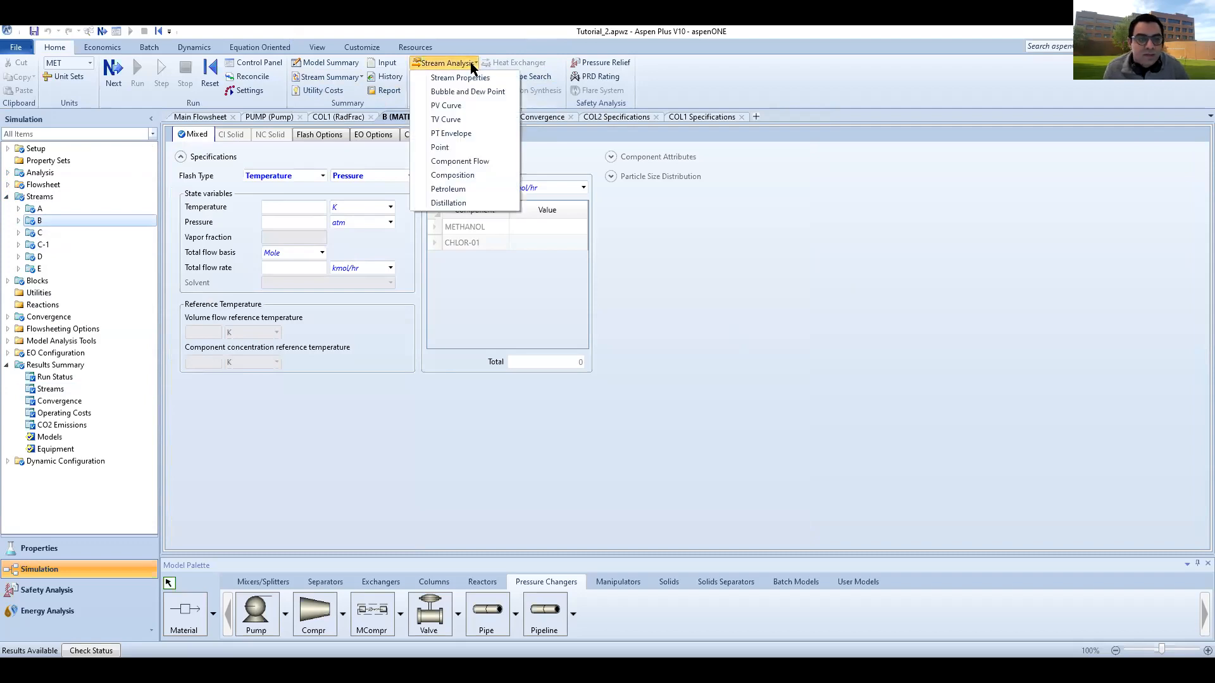
click(467, 91)
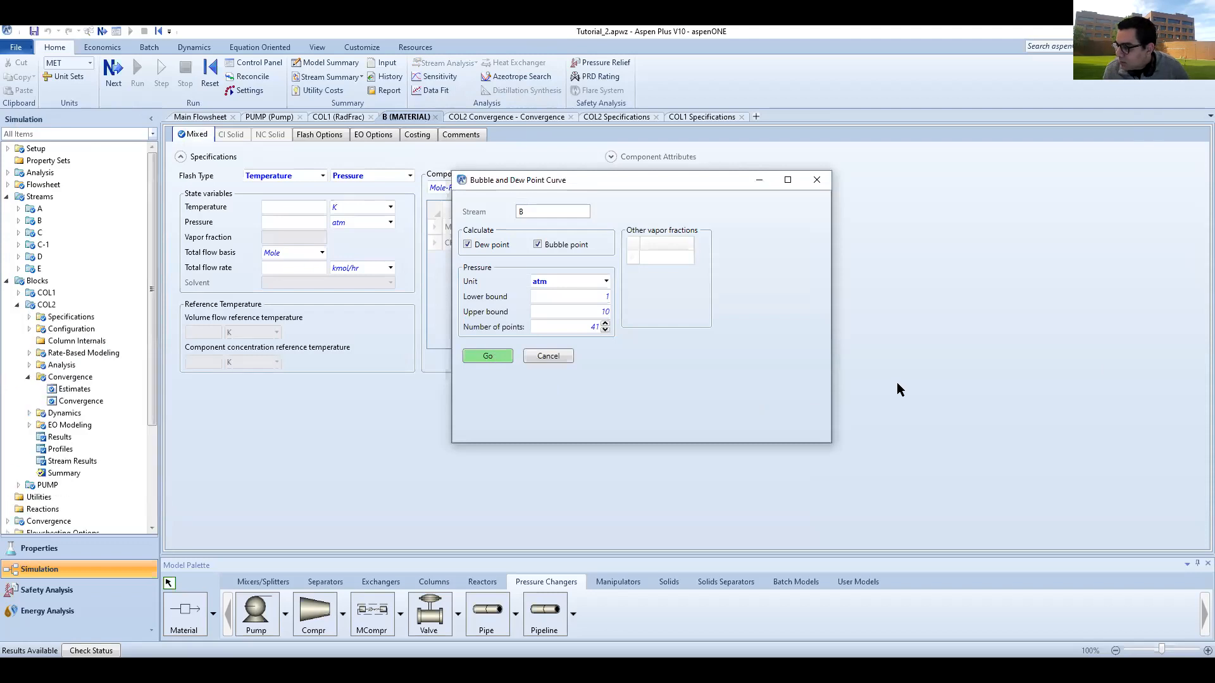
click(503, 356)
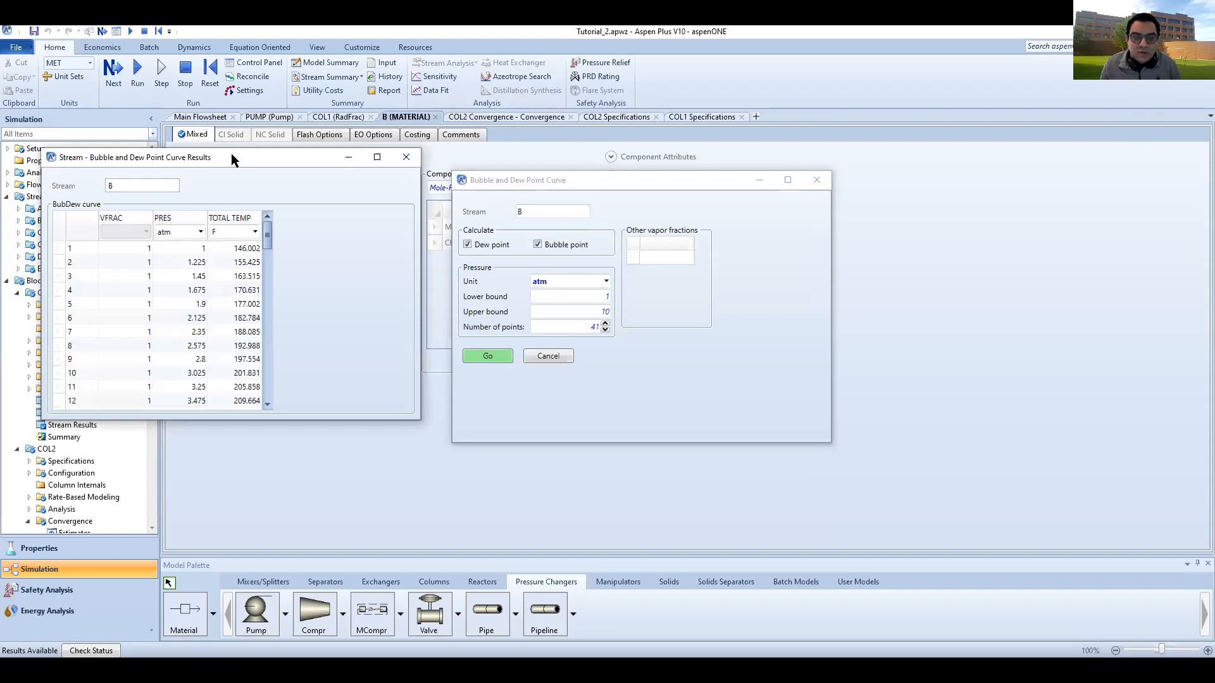
- Arrange stream B's bubble and dew point table and plot apart, and set the table's pressure unit to bar
drag(232, 158, 347, 204)
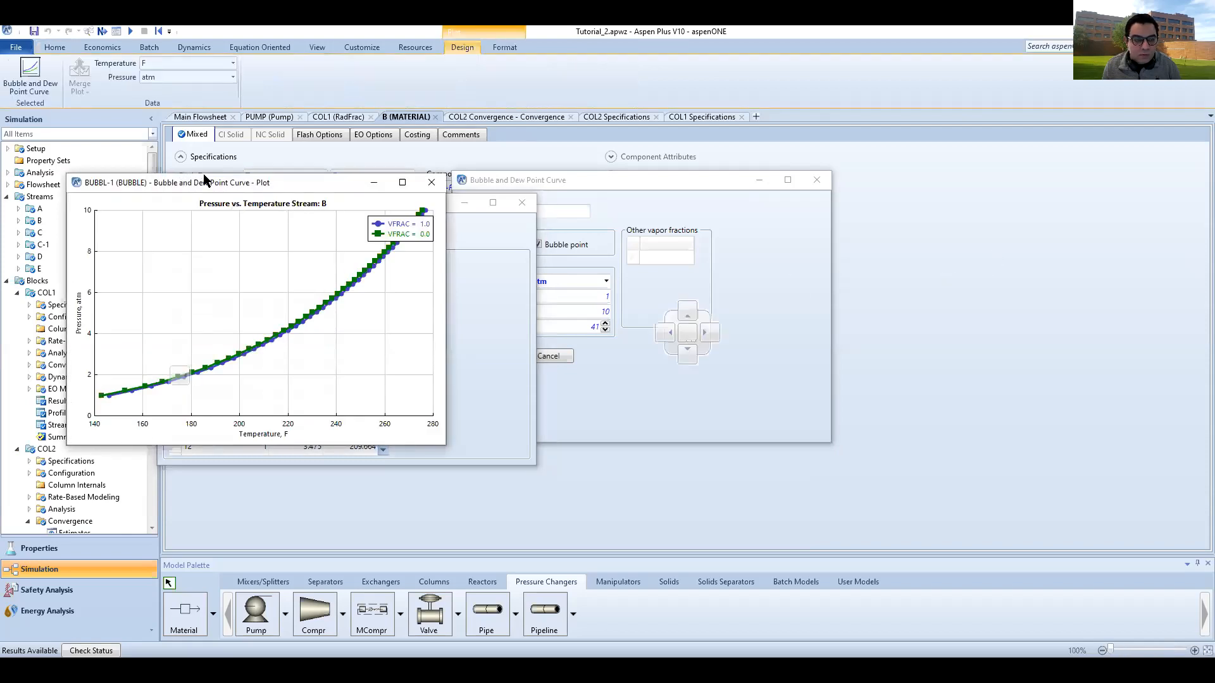
drag(206, 182, 931, 253)
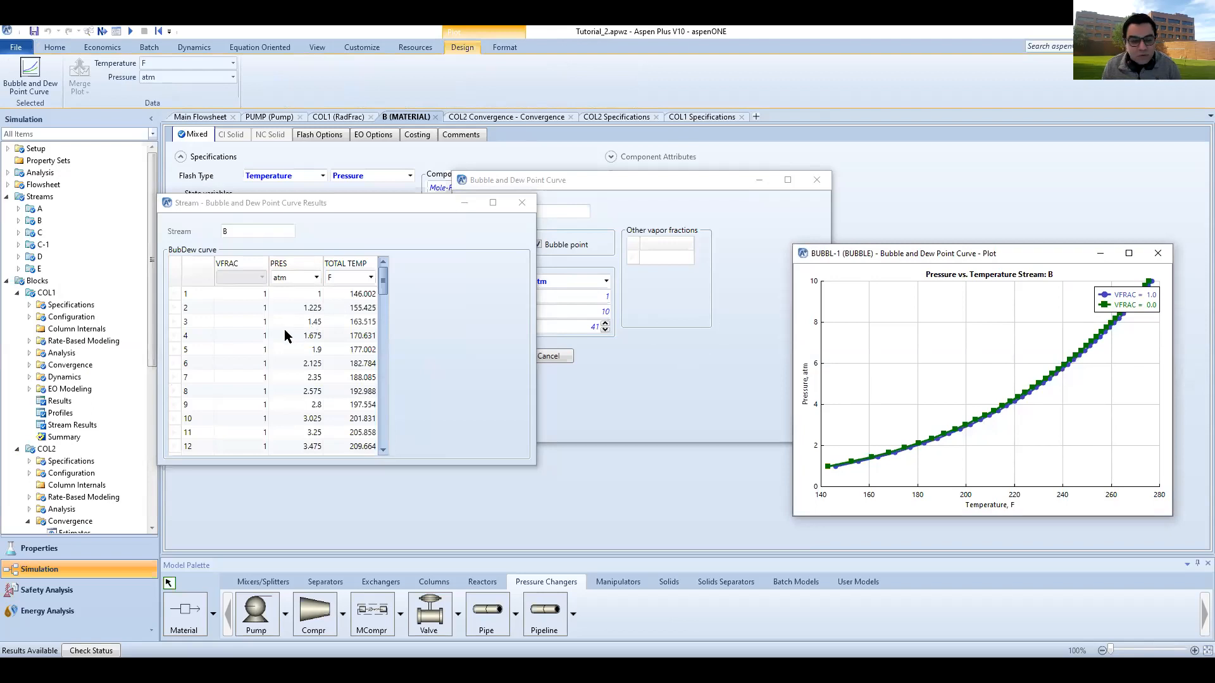
click(318, 279)
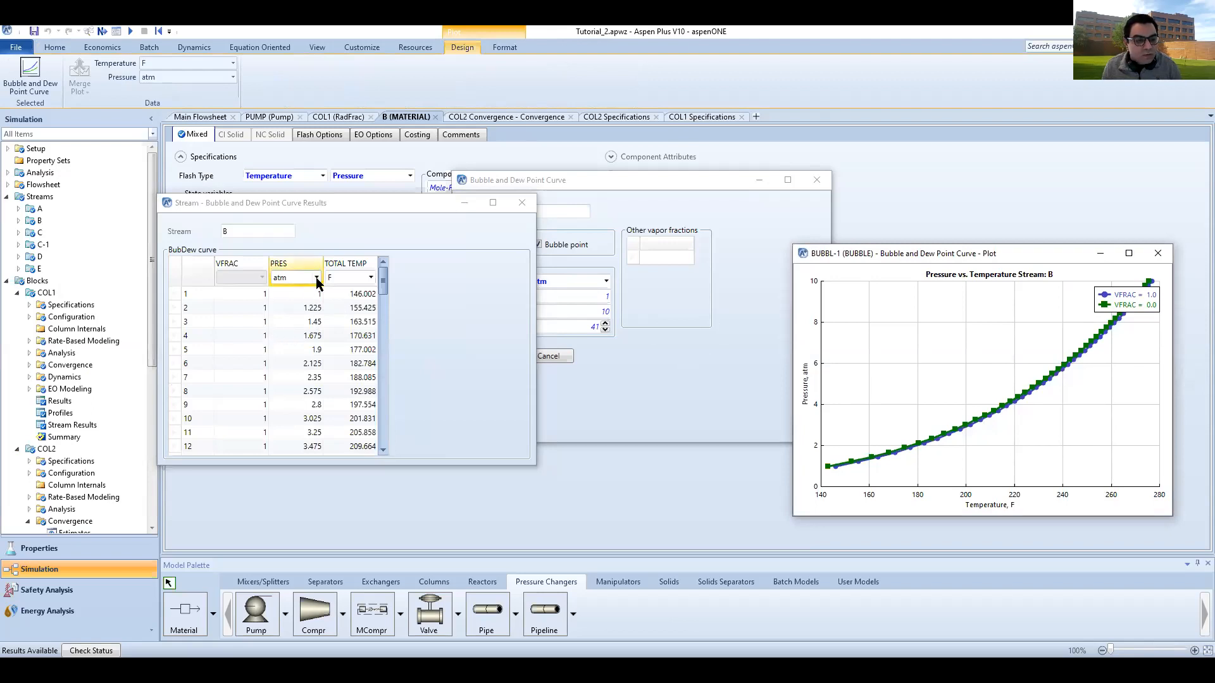
click(317, 279)
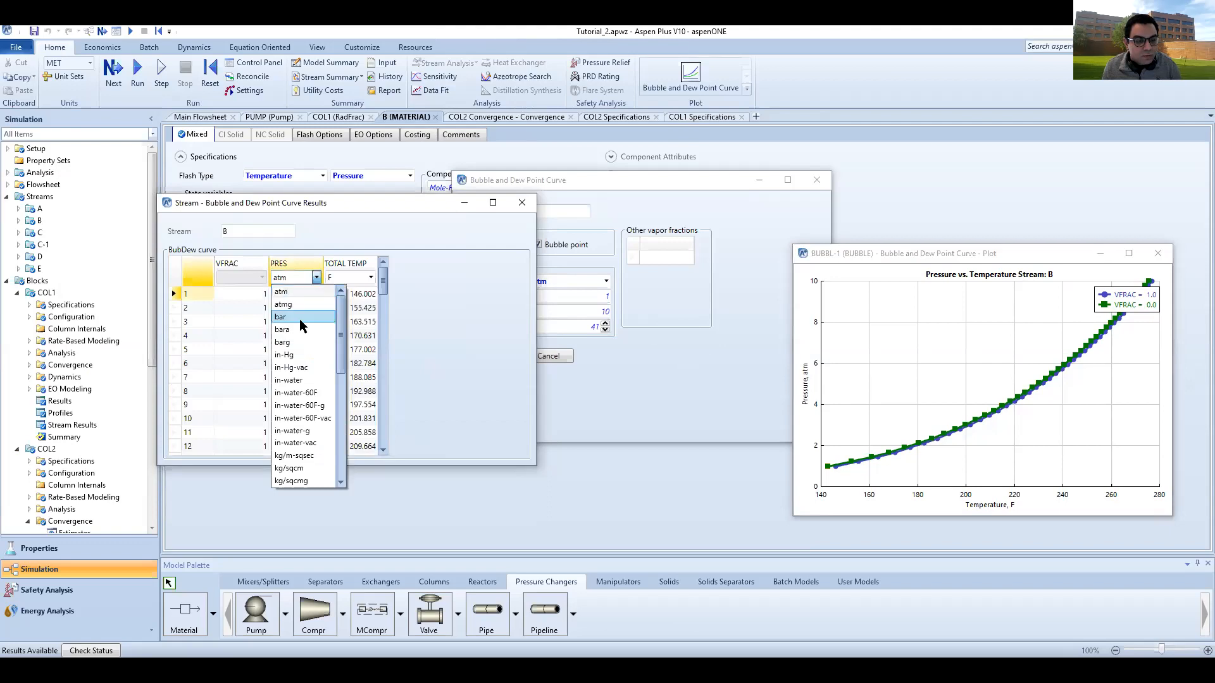
key(Escape)
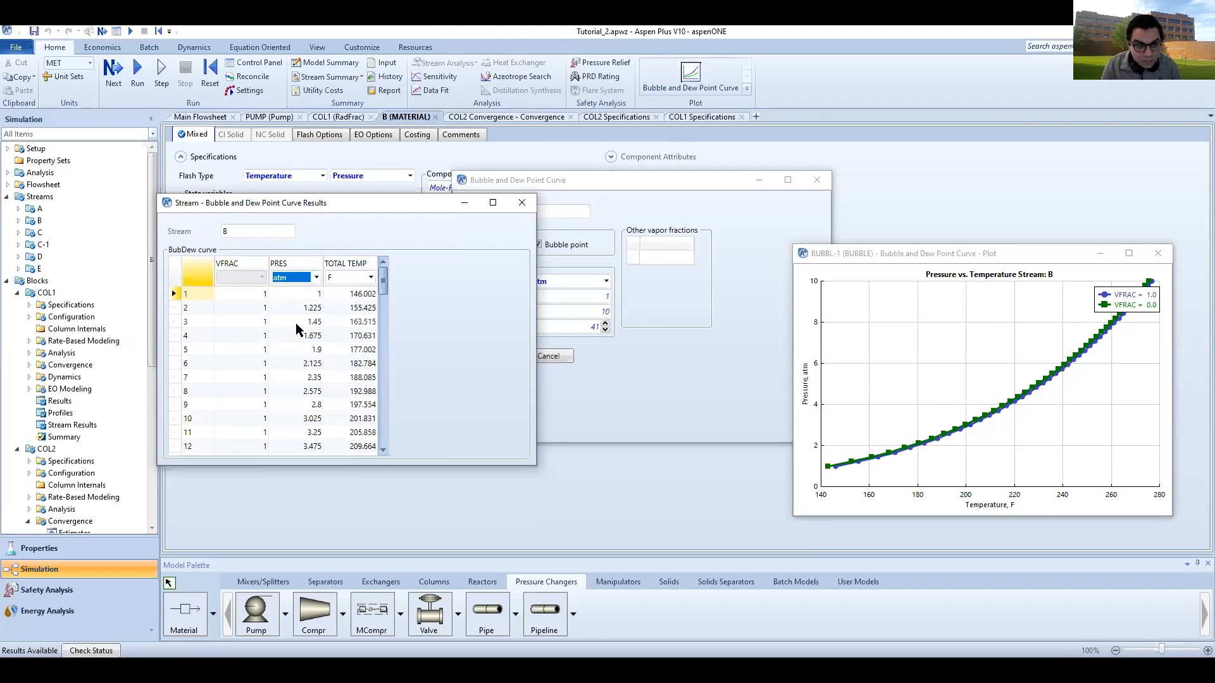
click(317, 278)
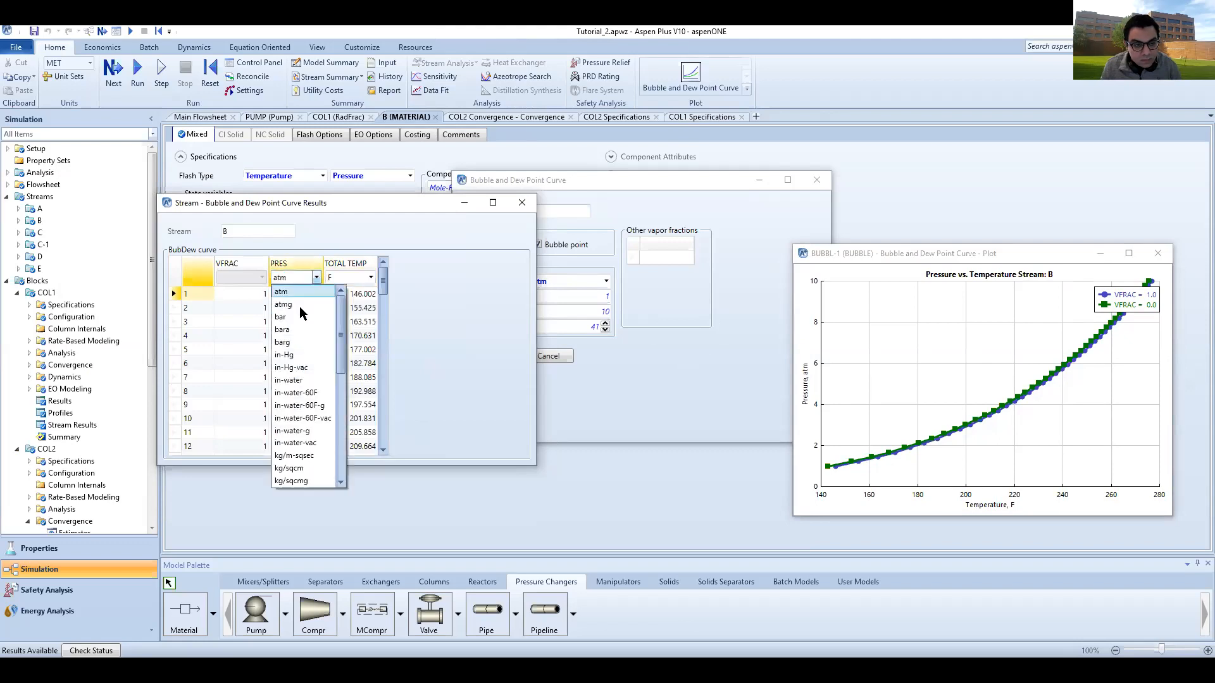
click(279, 318)
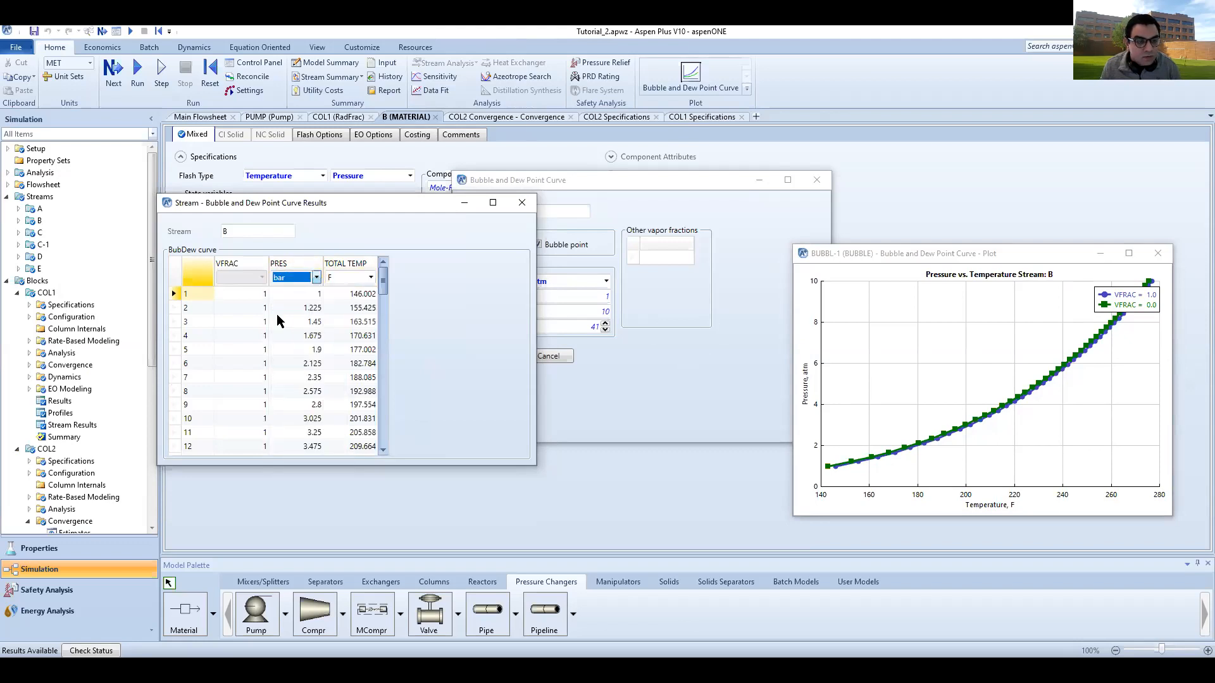
- Close the duplicate bubble and dew point plot and select row 21 in the results table
scroll(287, 310, down, 2)
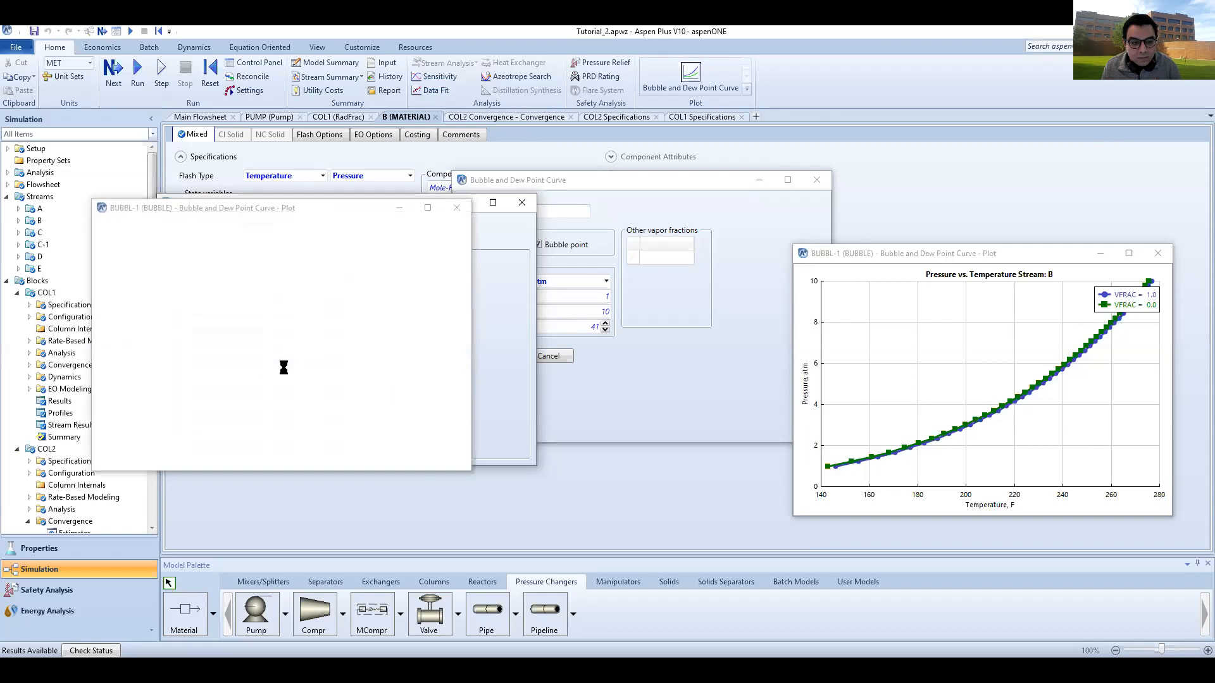
click(456, 211)
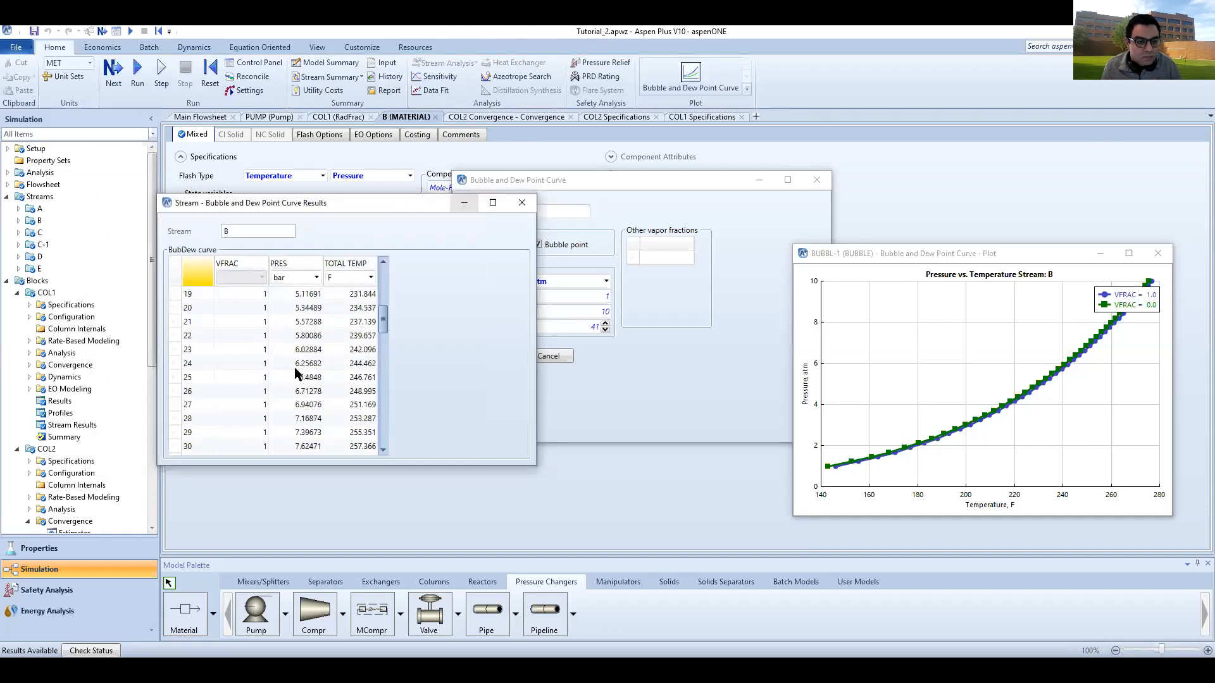
scroll(226, 336, down, 3)
scroll(197, 332, up, 2)
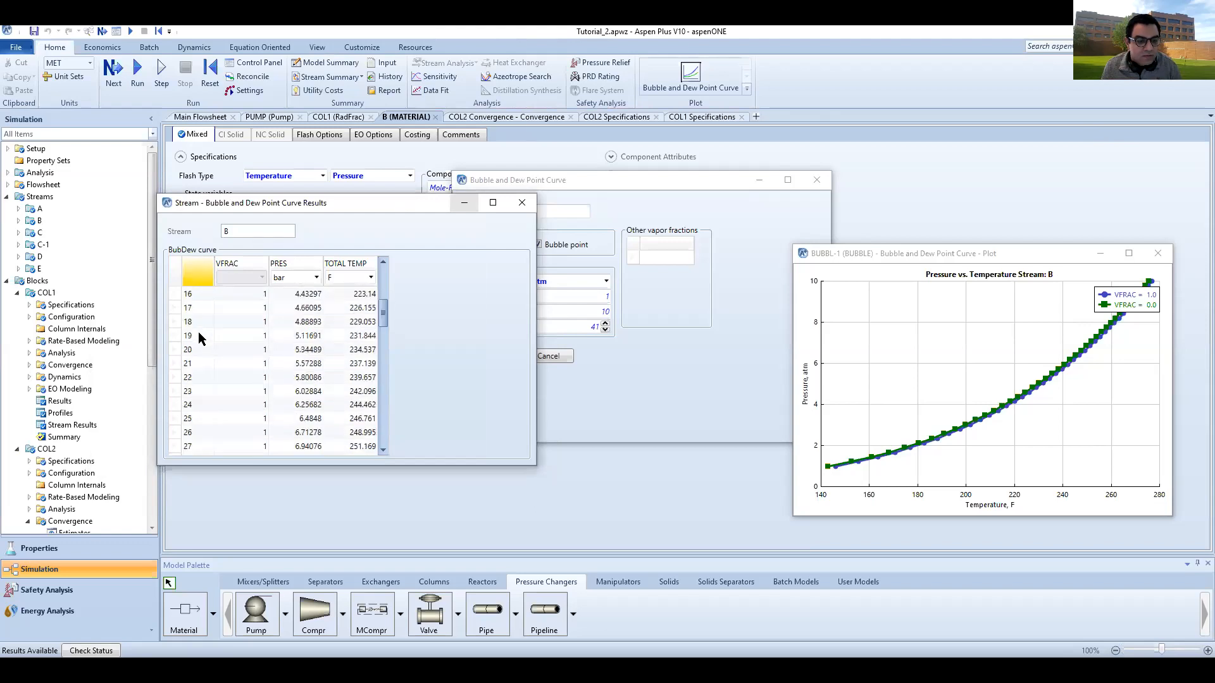
click(186, 364)
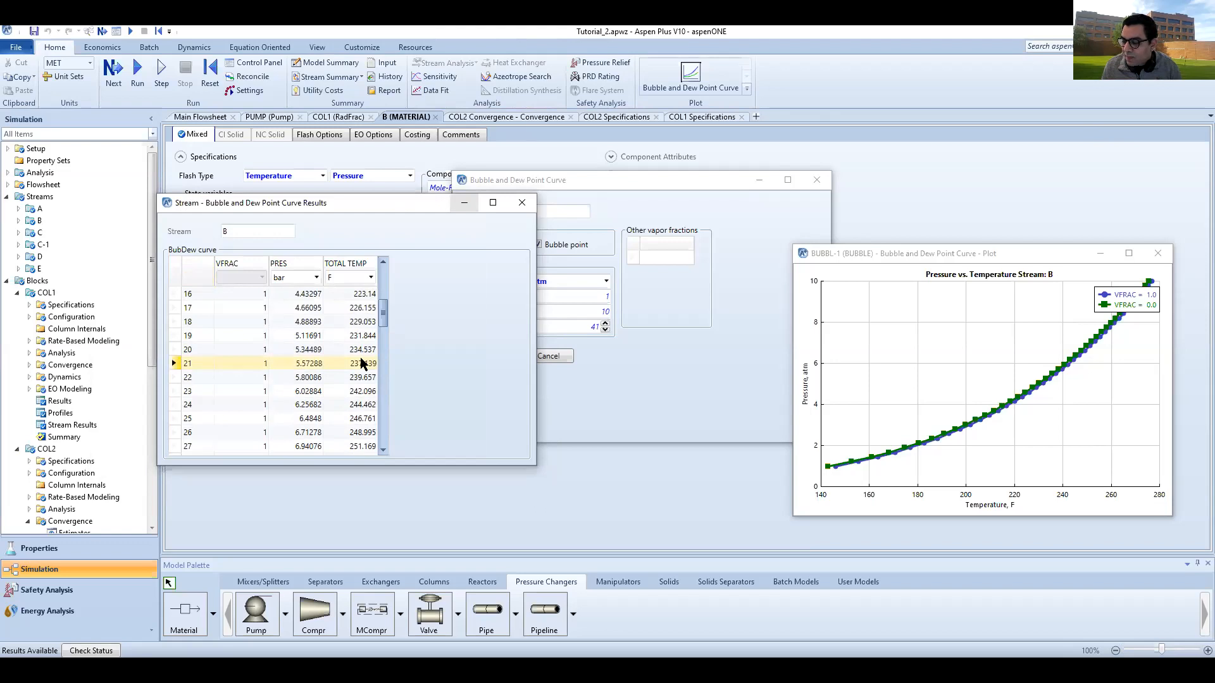
- Set the temperature unit in stream B's bubble and dew point results table to C
click(350, 277)
click(370, 279)
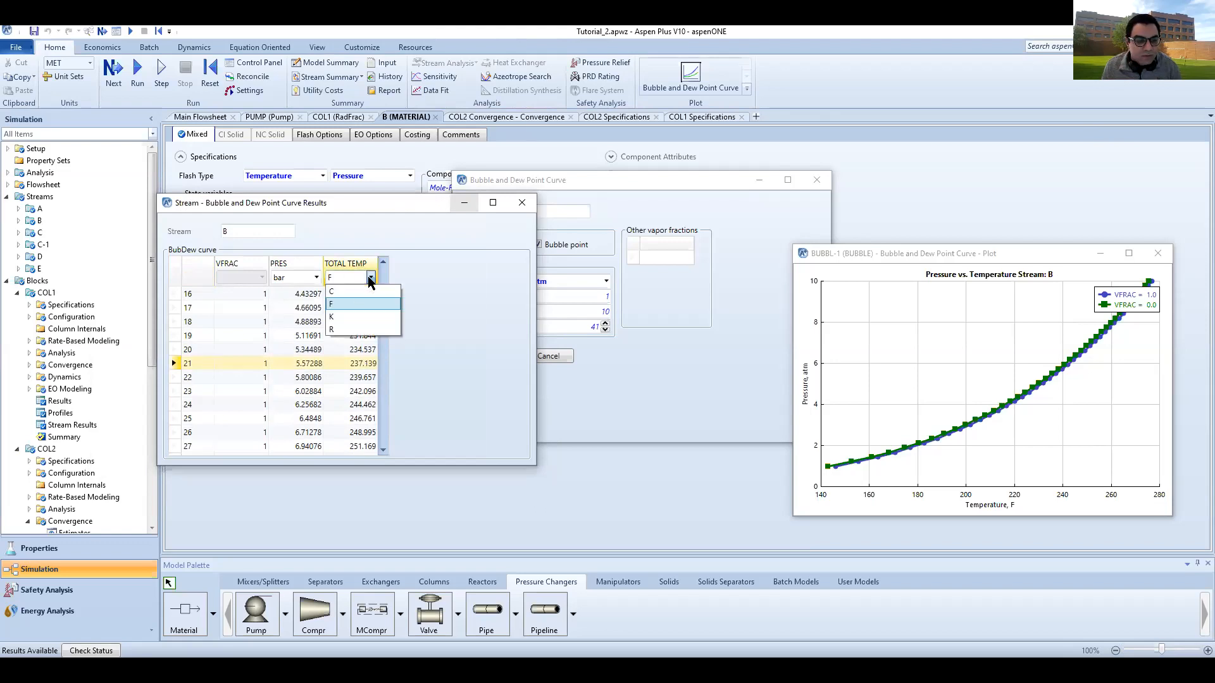
click(340, 293)
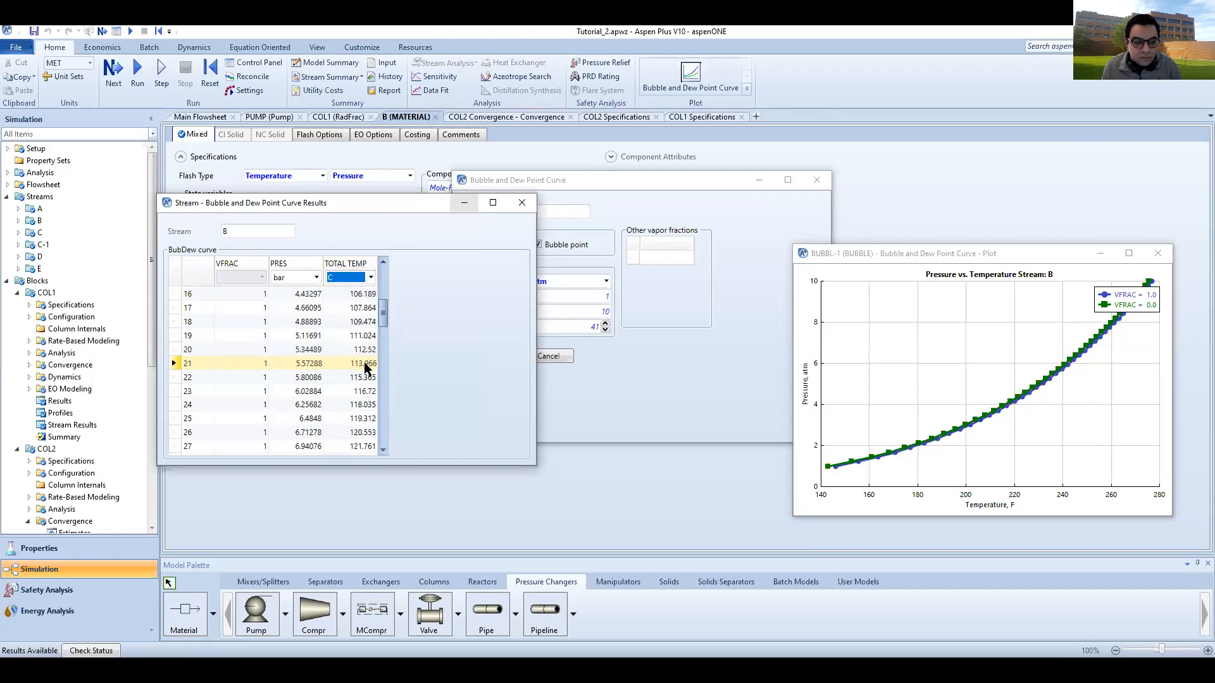
- Close stream B's bubble and dew point results table, setup dialog and plot, and return to the main flowsheet
click(523, 203)
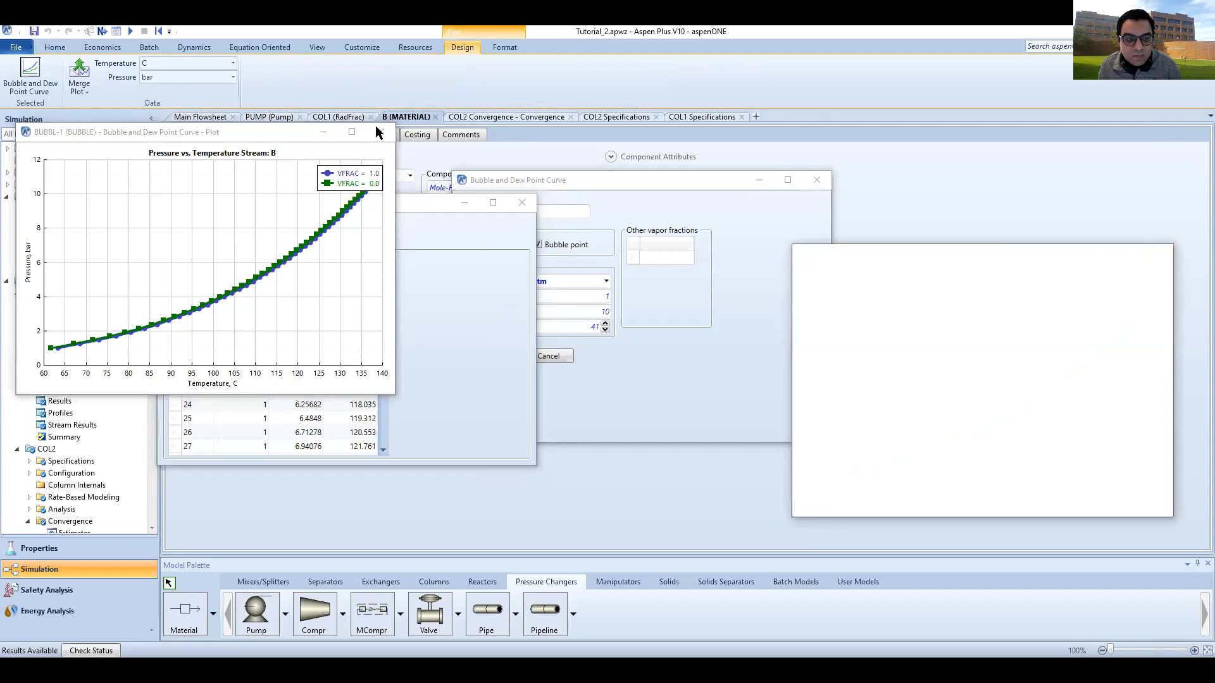
click(817, 180)
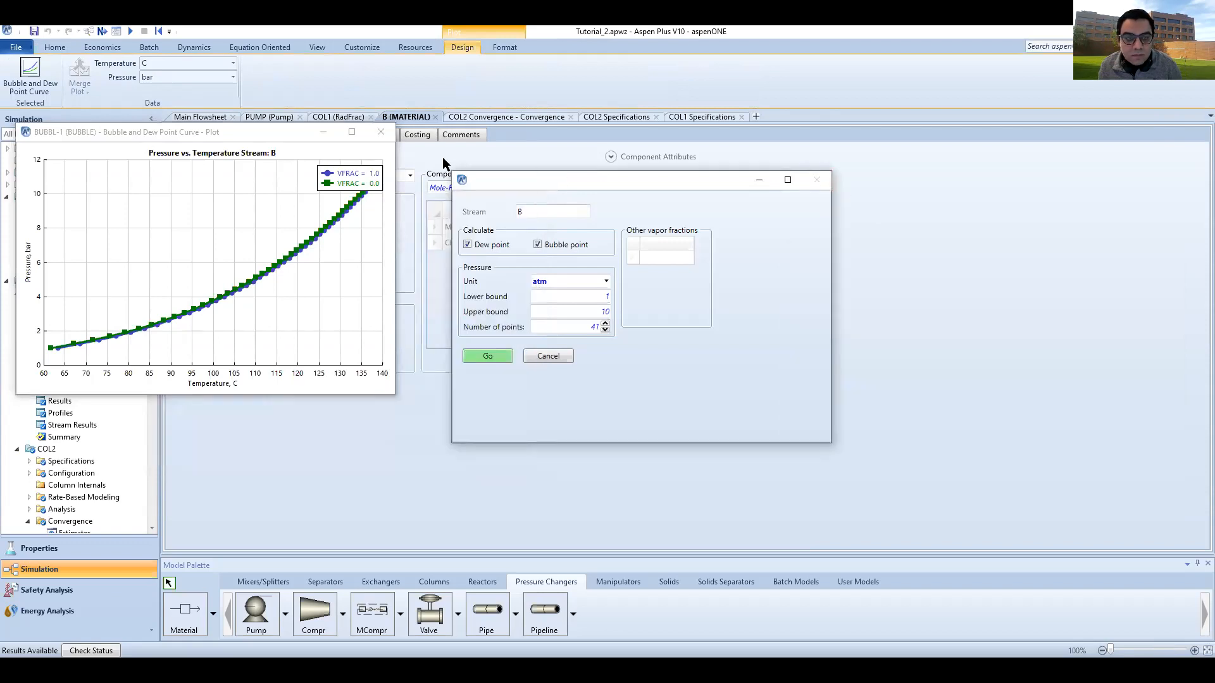
click(377, 132)
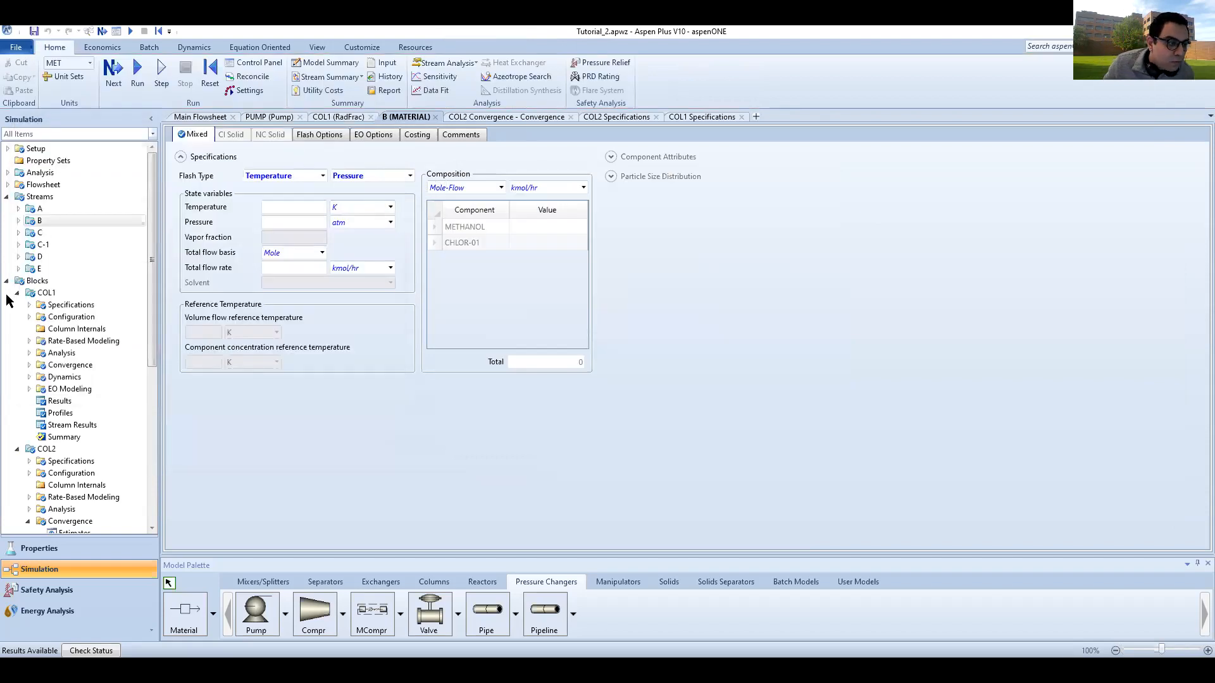
click(373, 134)
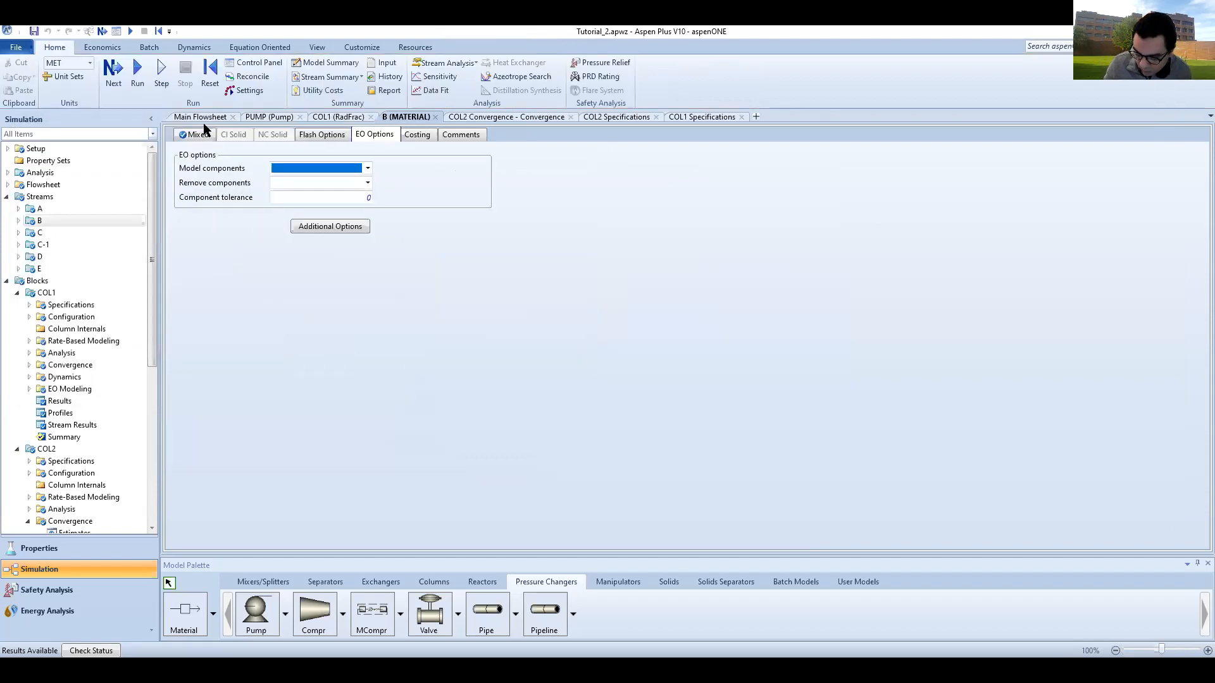
click(196, 118)
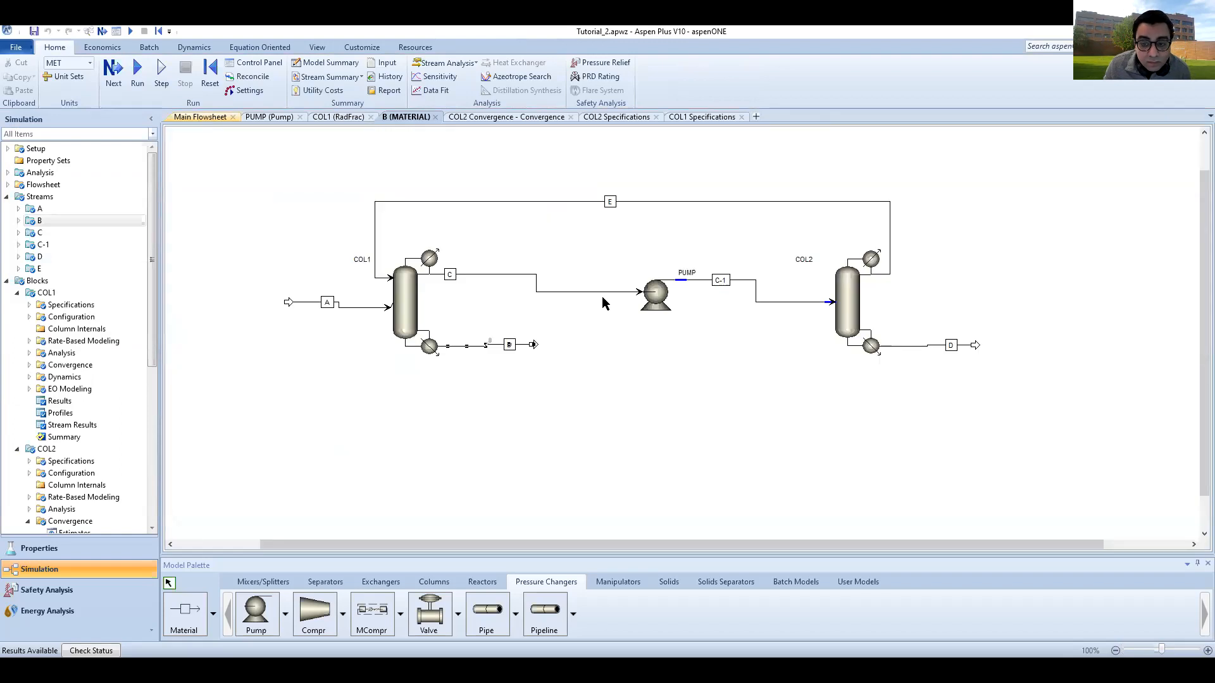
- Open stream D and run a point analysis on it with mole flow basis, calculating thermodynamic and transport properties
click(38, 256)
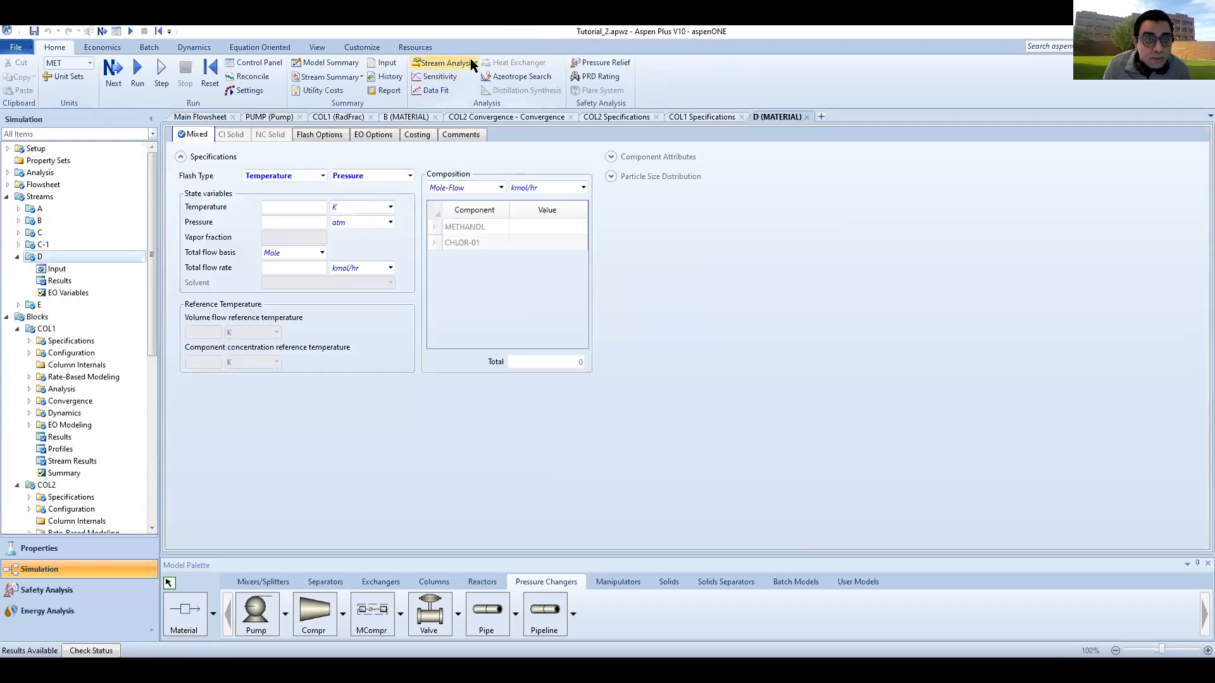
click(471, 62)
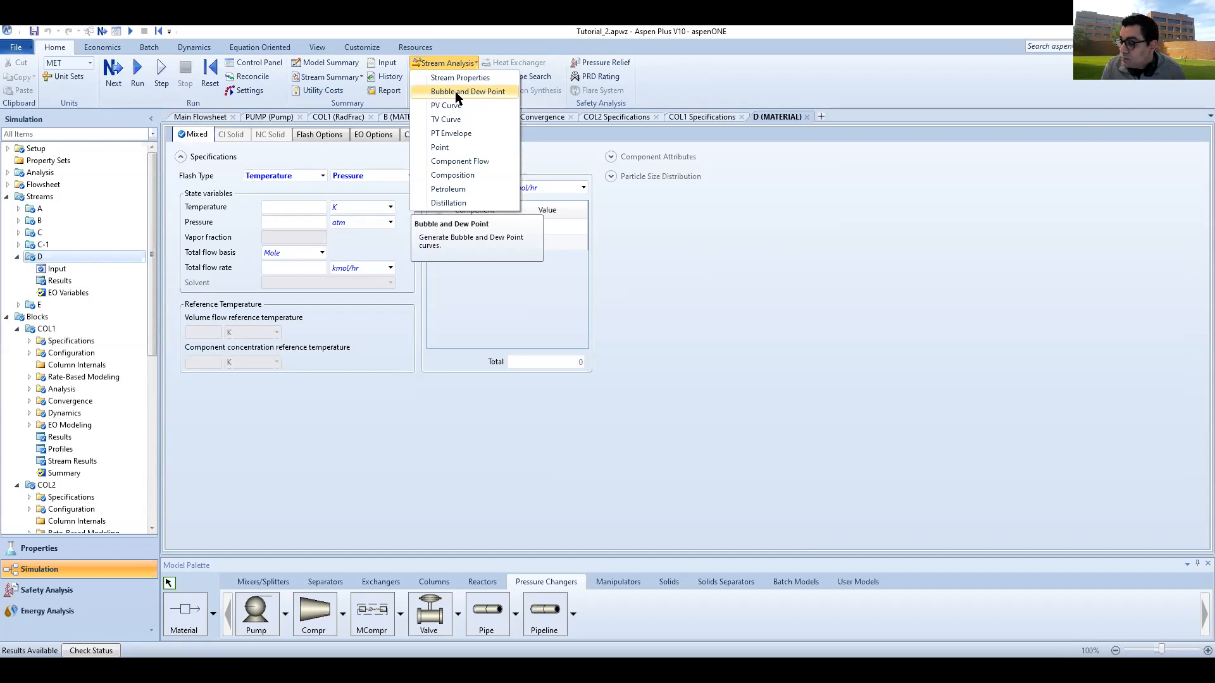
click(442, 150)
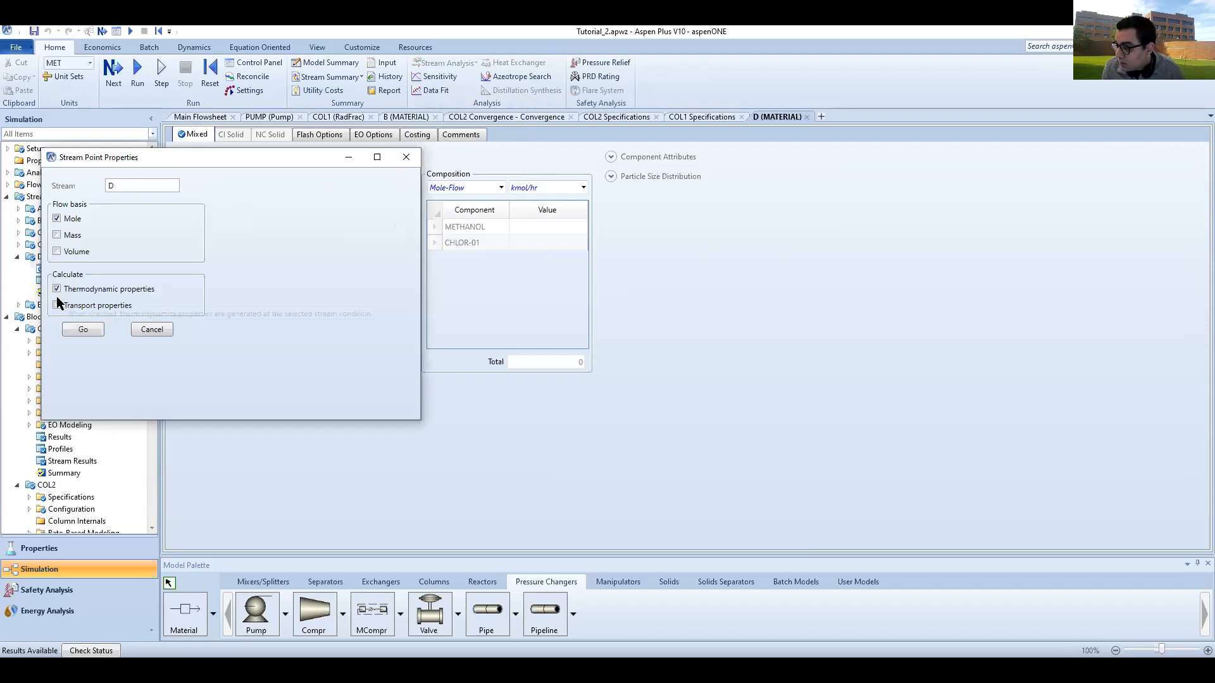
click(81, 329)
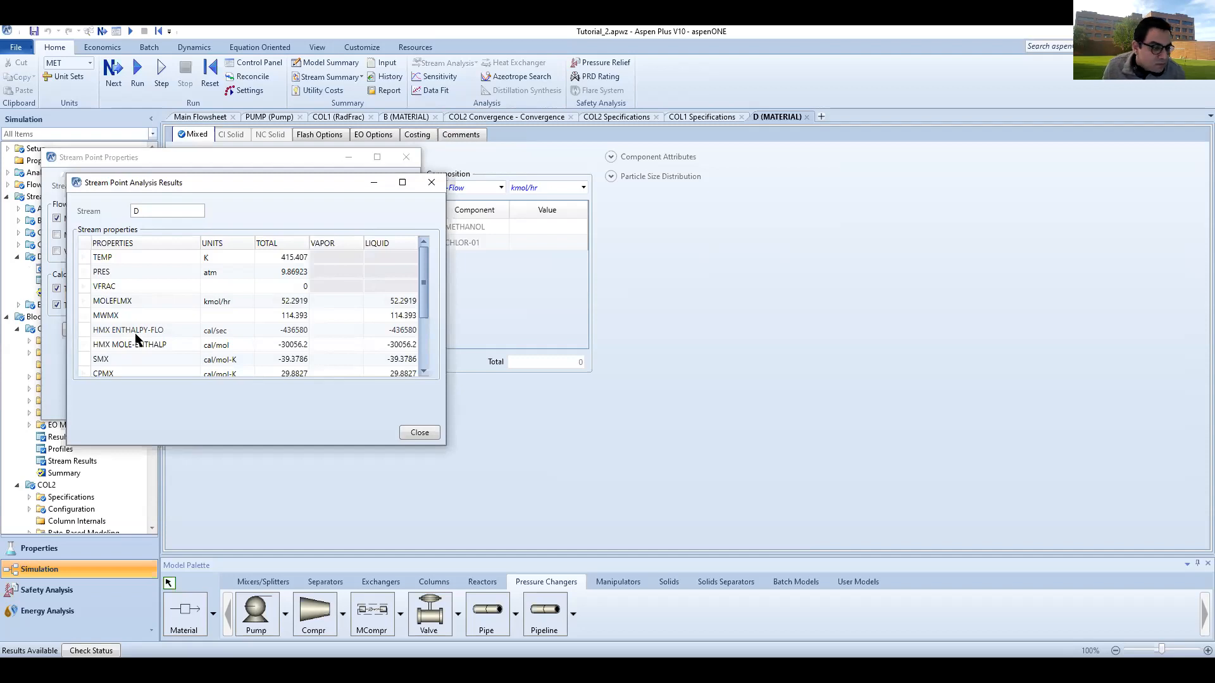
- Look through stream D's point analysis results and set the unit of the KMX property to J/sec-m-K
scroll(136, 340, down, 2)
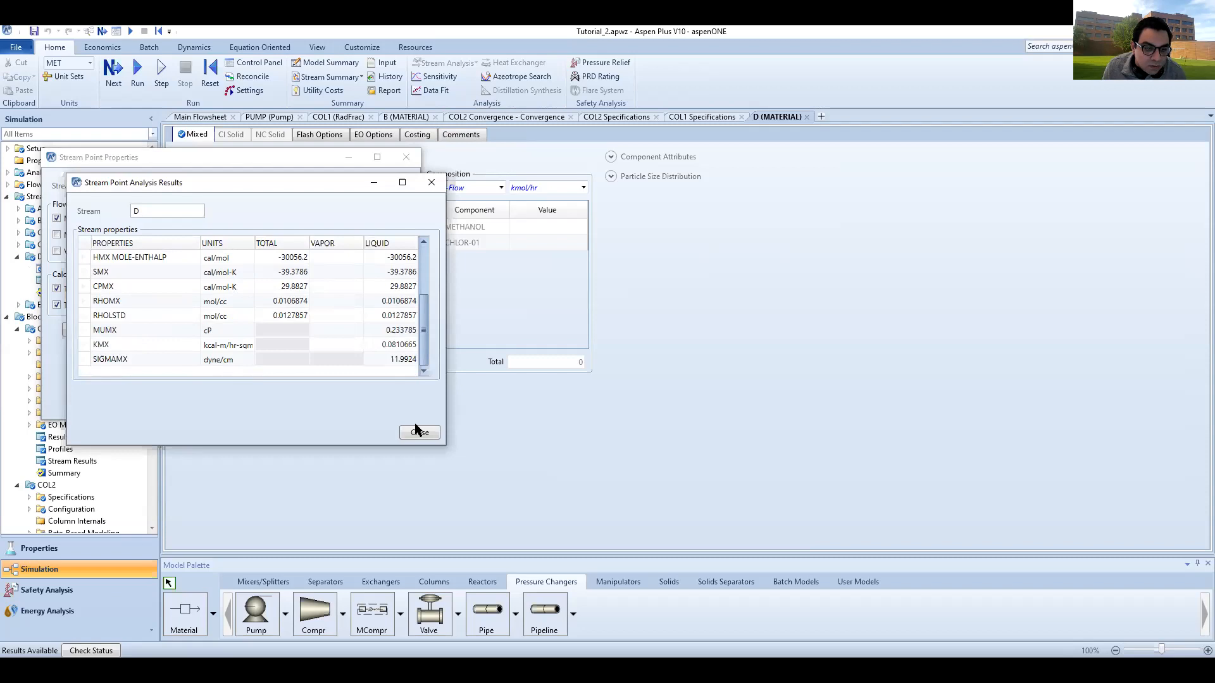
mouse_move(249, 346)
scroll(249, 346, up, 2)
click(242, 344)
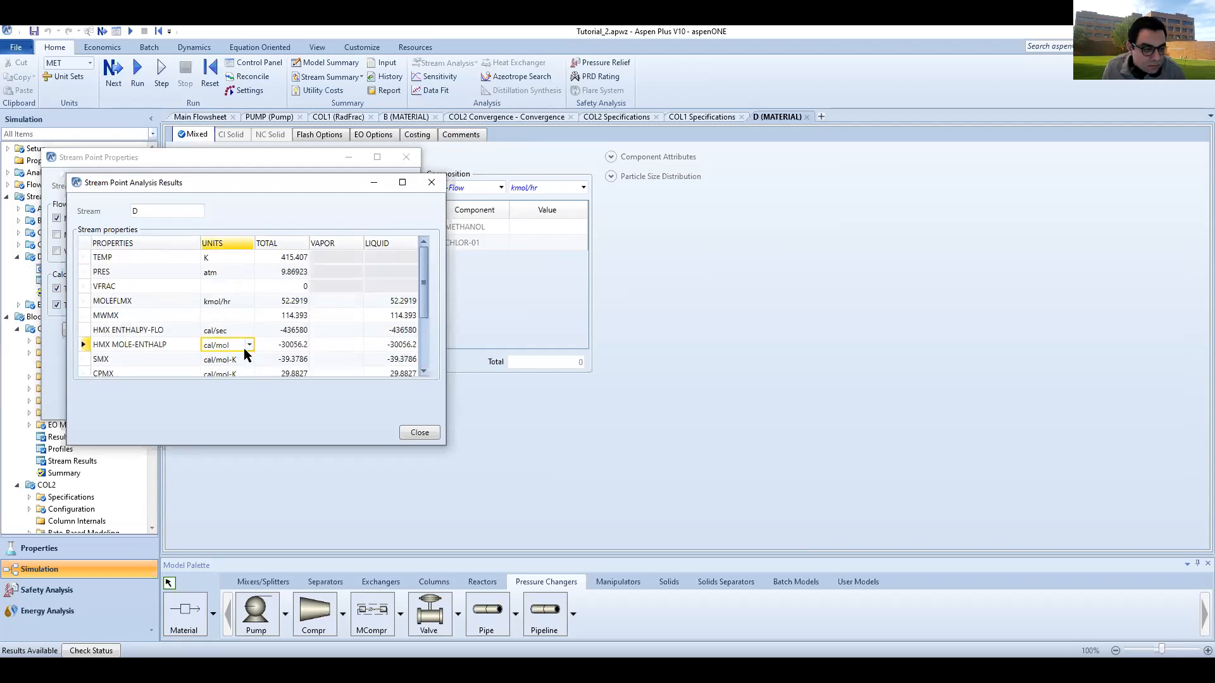
scroll(424, 352, down, 2)
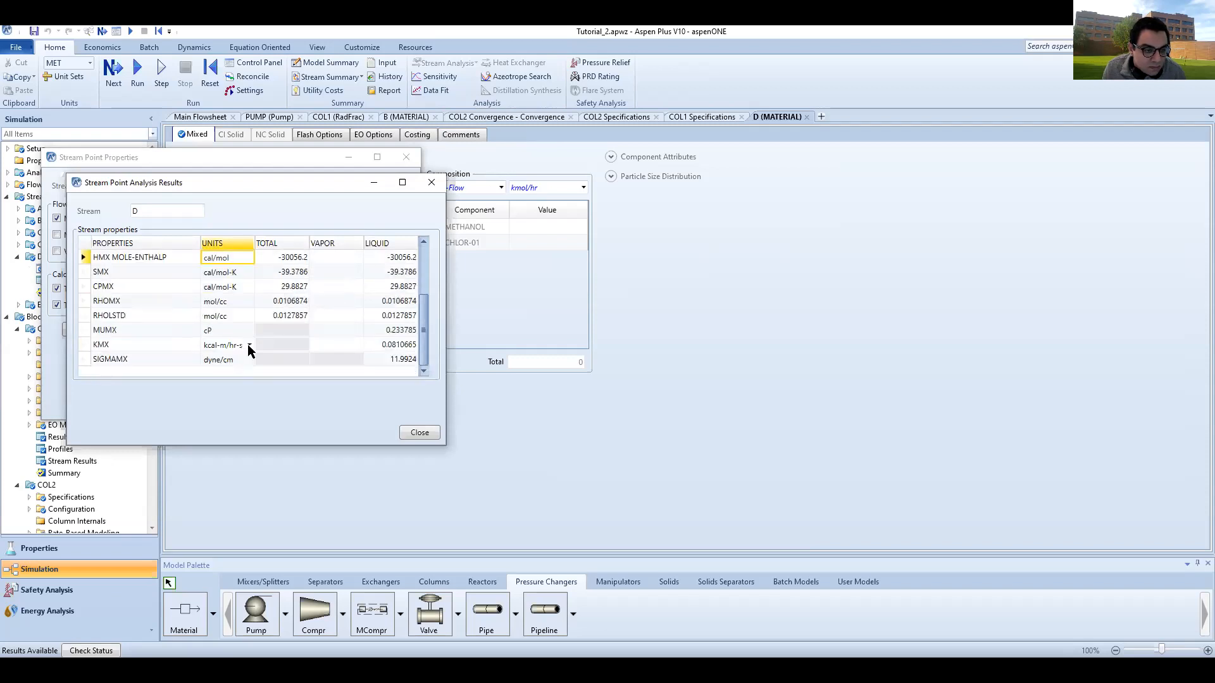
click(249, 346)
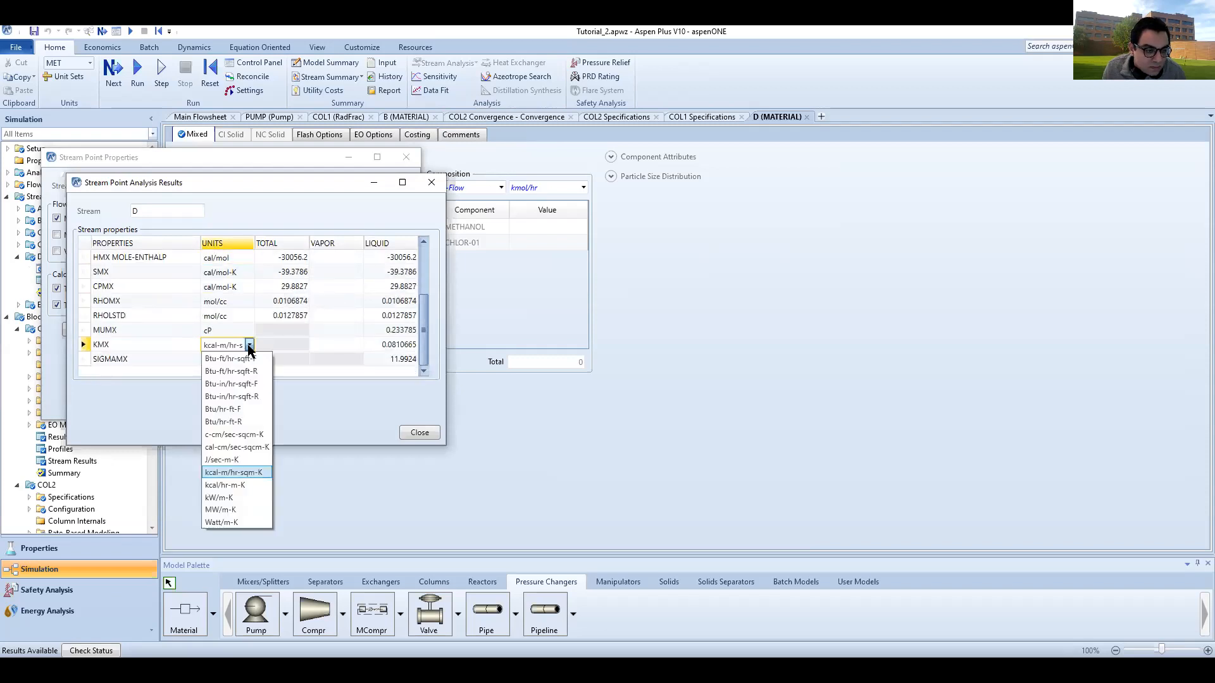
click(227, 460)
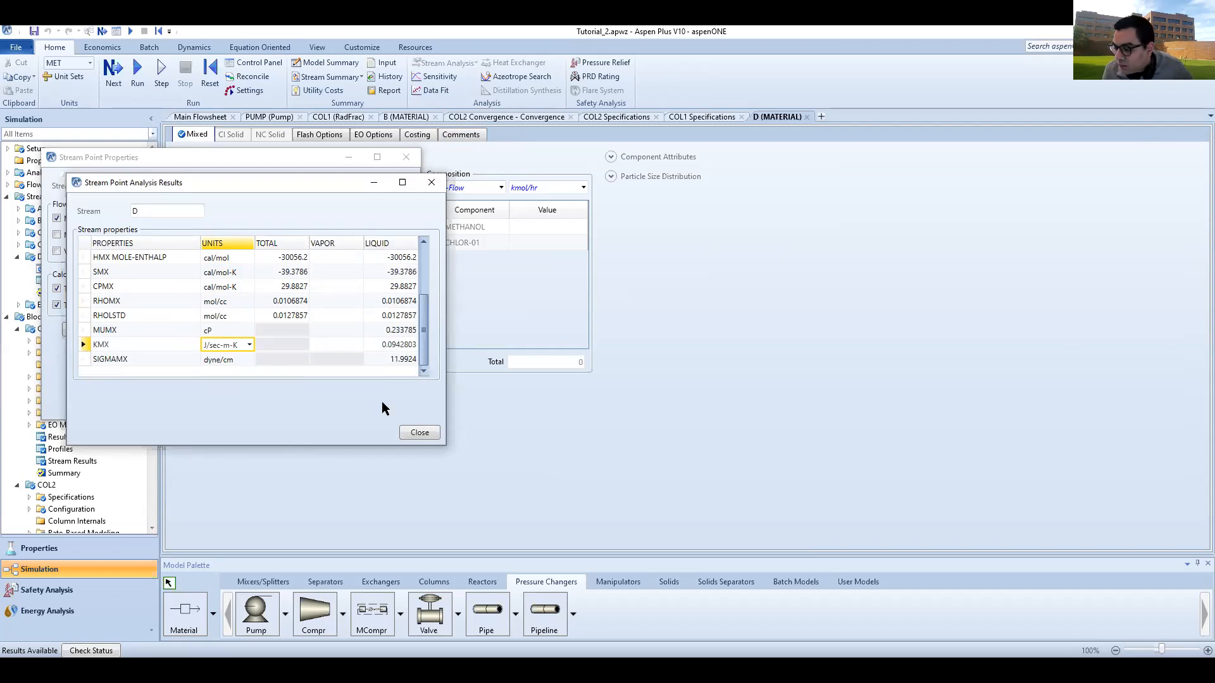
- Review the enthalpy, heat capacity and density rows for stream D, and close the point analysis results and setup dialog
scroll(120, 324, up, 2)
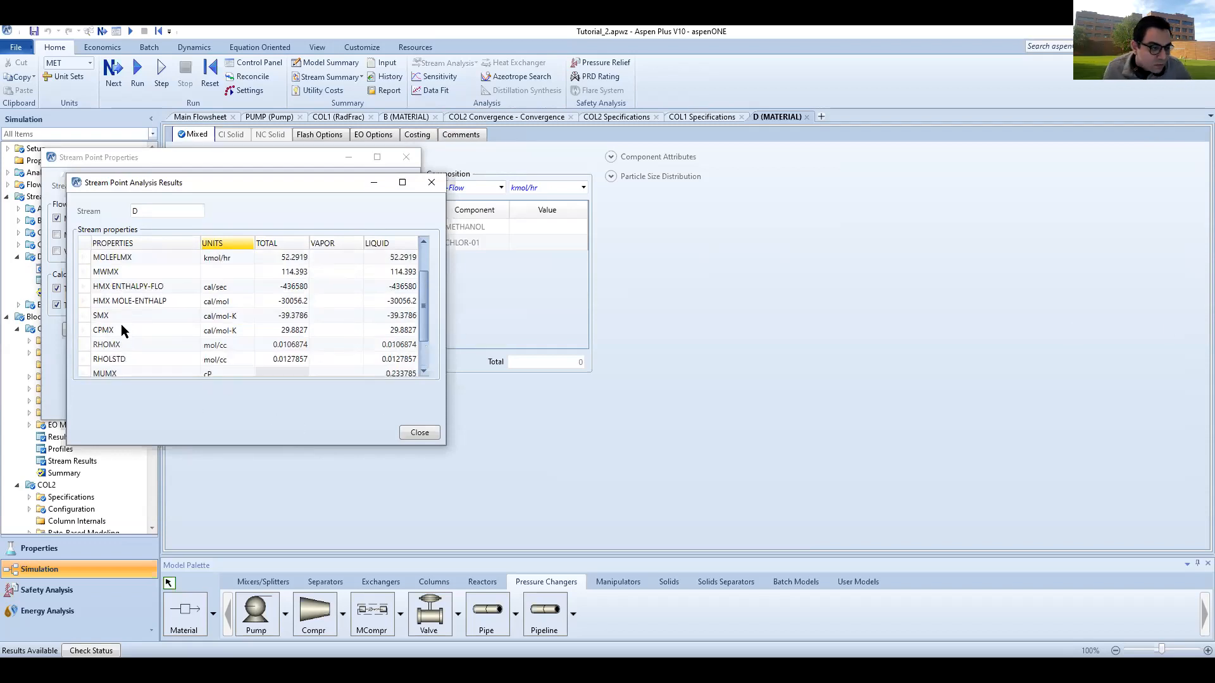
scroll(307, 411, down, 1)
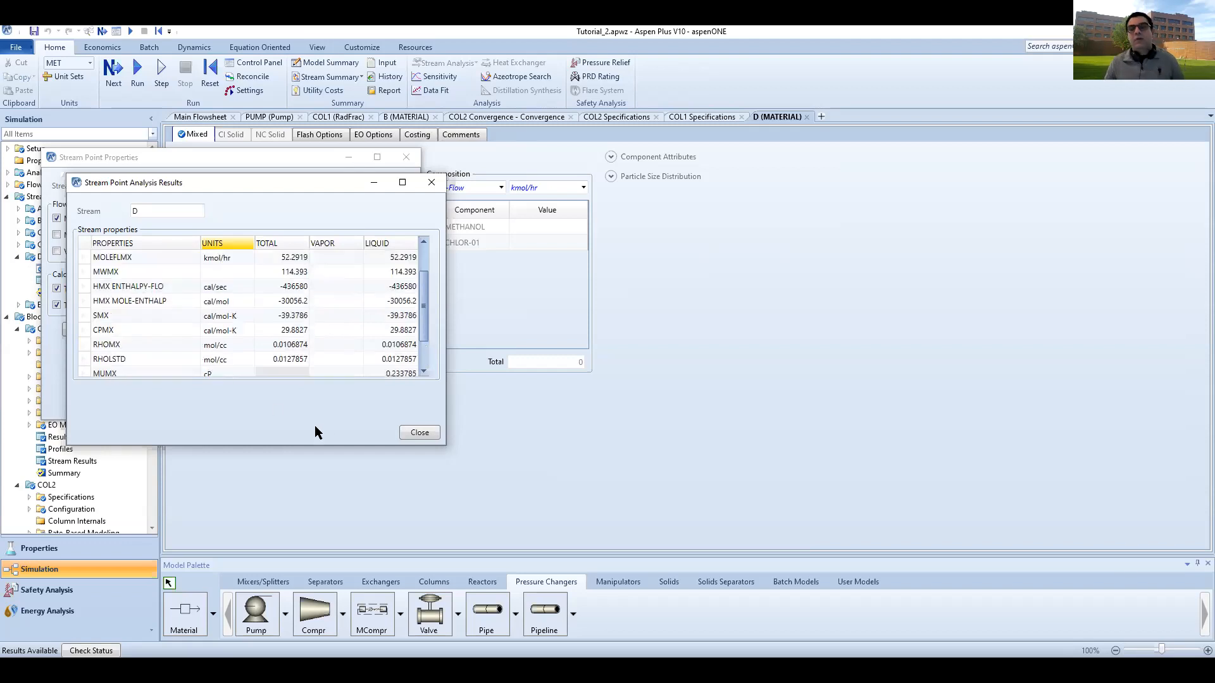
click(420, 432)
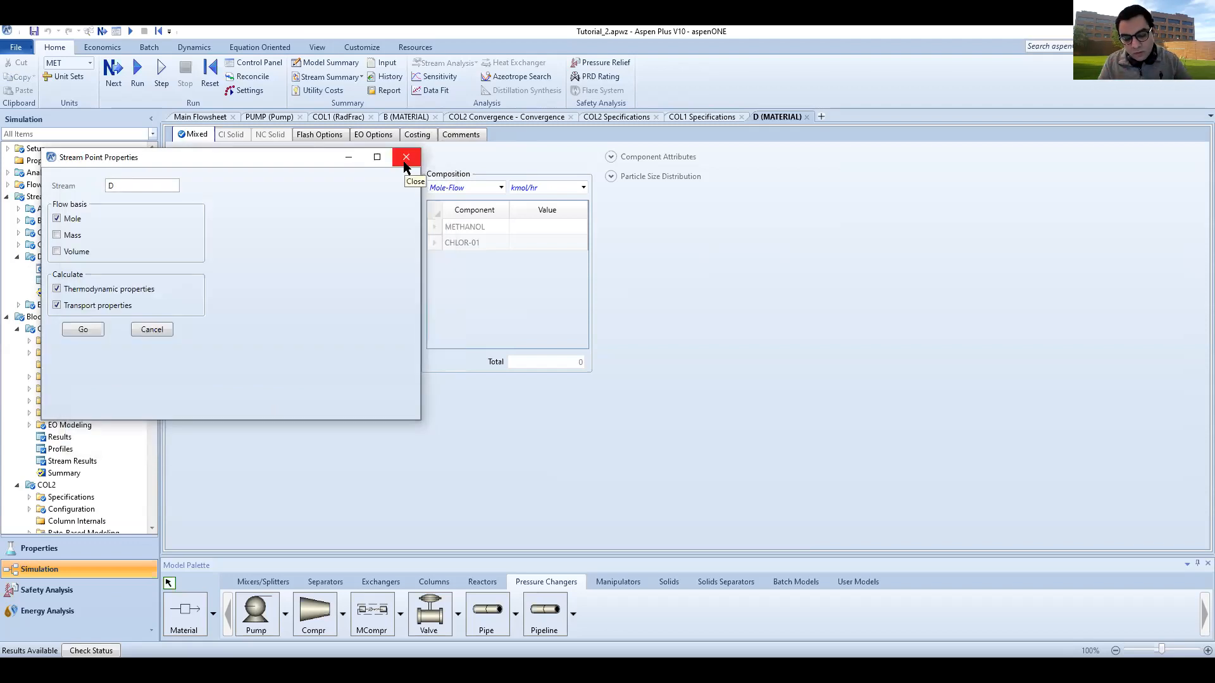
click(405, 158)
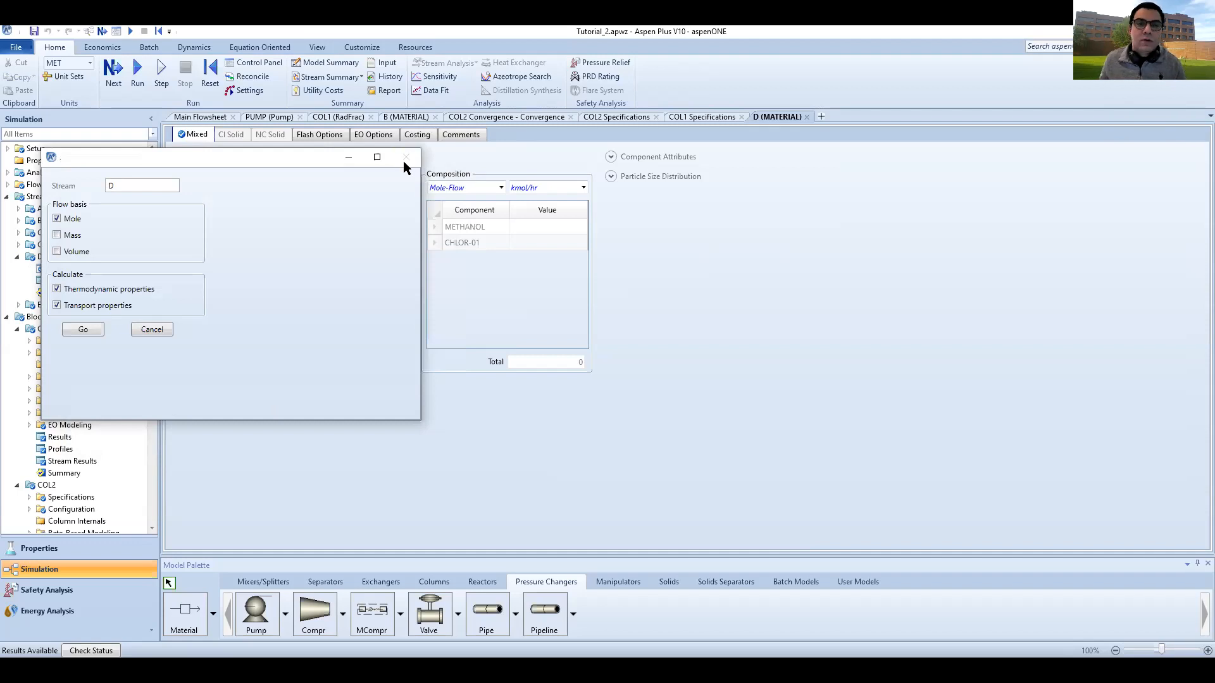